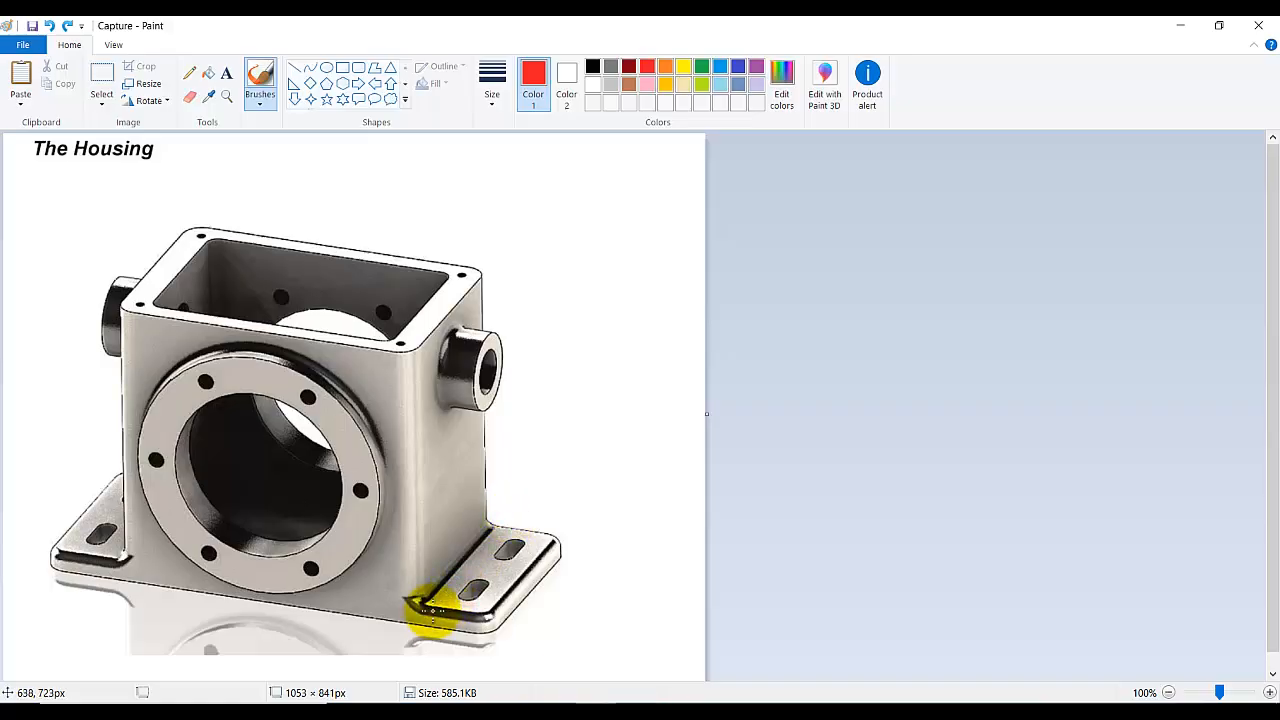
# Mark the housing's base flange in red on the reference picture and switch to SOLIDWORKS.
pyautogui.moveTo(429, 612)
pyautogui.mouseDown()
pyautogui.moveTo(516, 518)
pyautogui.moveTo(85, 470)
pyautogui.moveTo(77, 606)
pyautogui.moveTo(443, 646)
pyautogui.moveTo(540, 631)
pyautogui.moveTo(533, 513)
pyautogui.mouseUp()
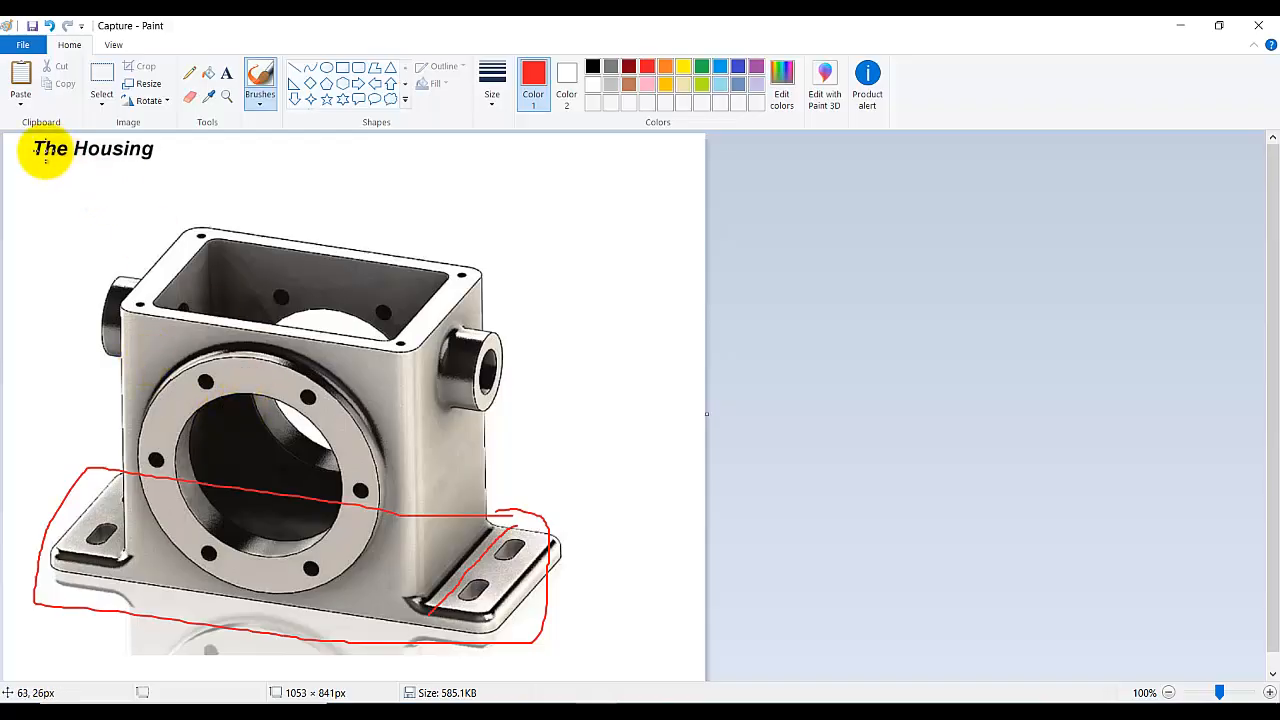
pyautogui.click(1179, 28)
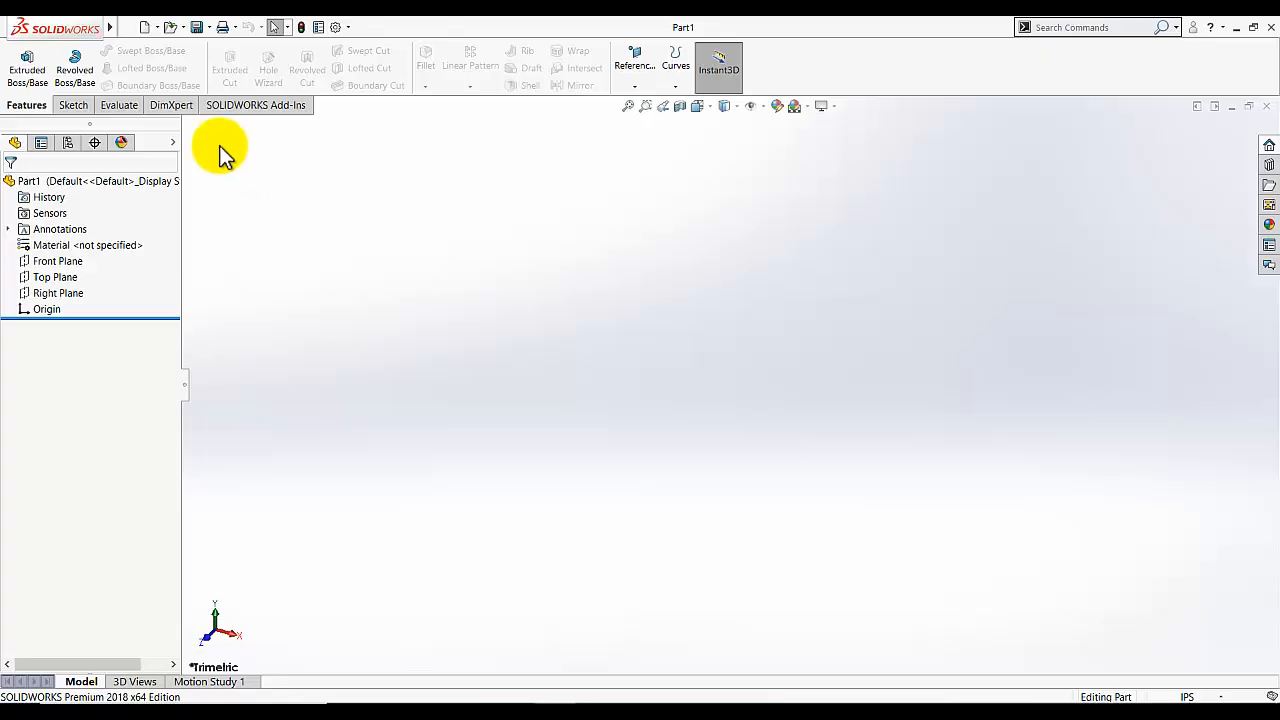
# Start a new sketch on the Top Plane.
pyautogui.click(76, 108)
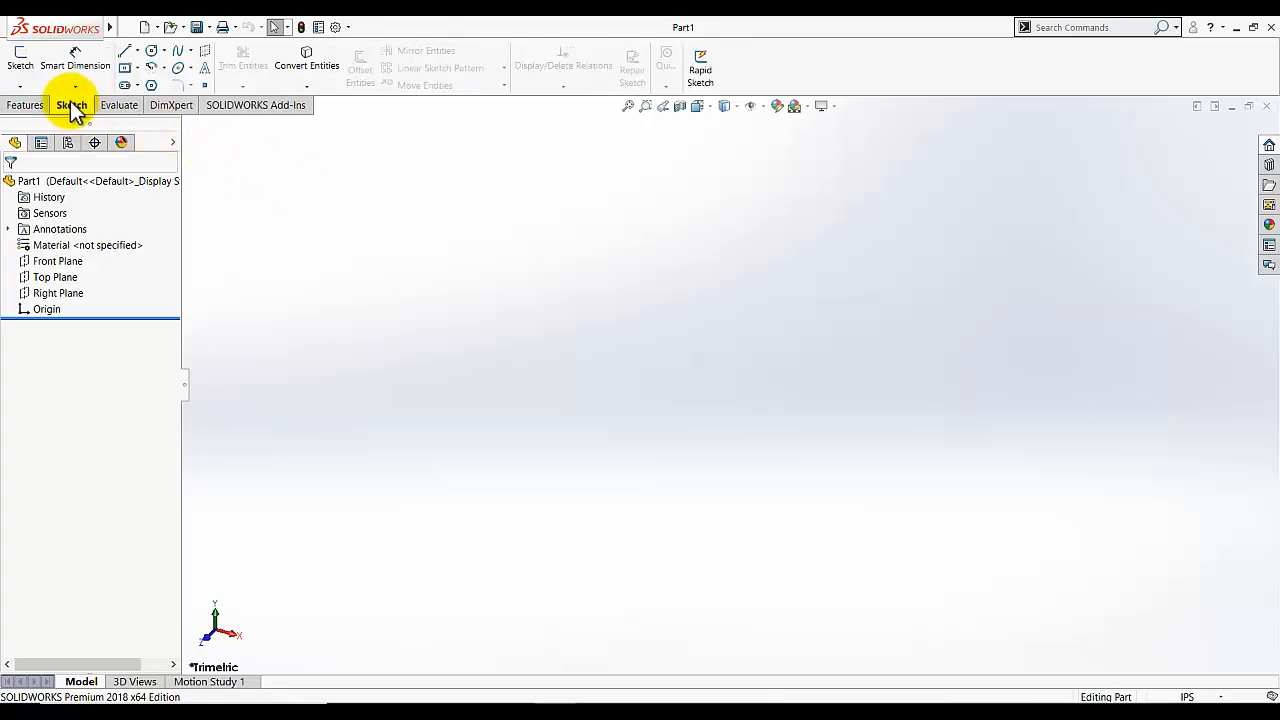
pyautogui.click(25, 62)
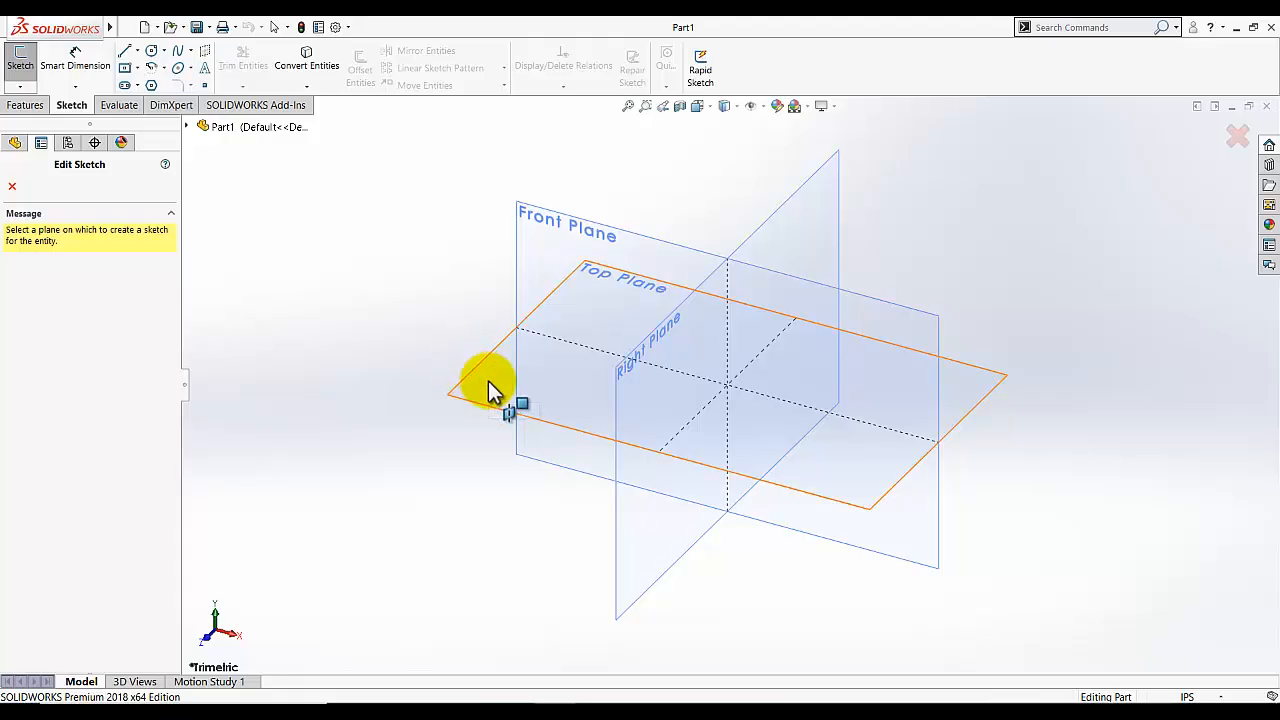
pyautogui.click(457, 386)
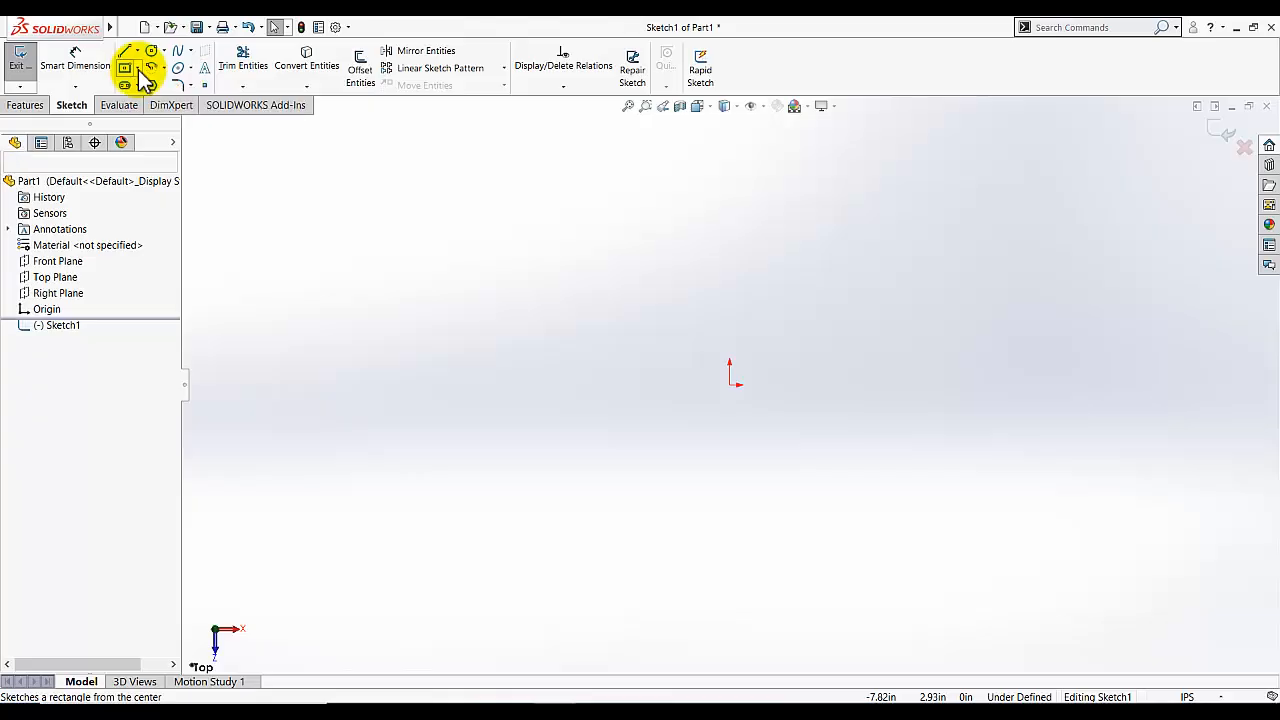
# Sketch a corner rectangle about 3 by 1.9 in just above the origin.
pyautogui.click(137, 68)
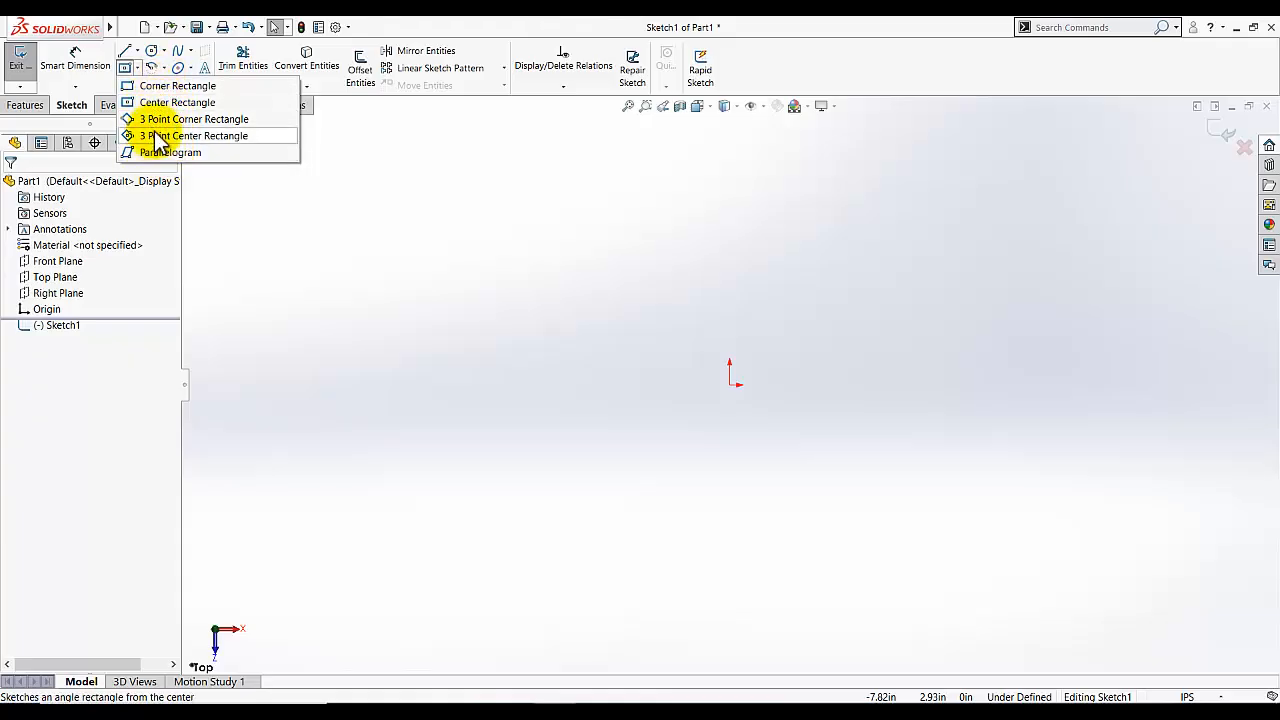
pyautogui.click(170, 87)
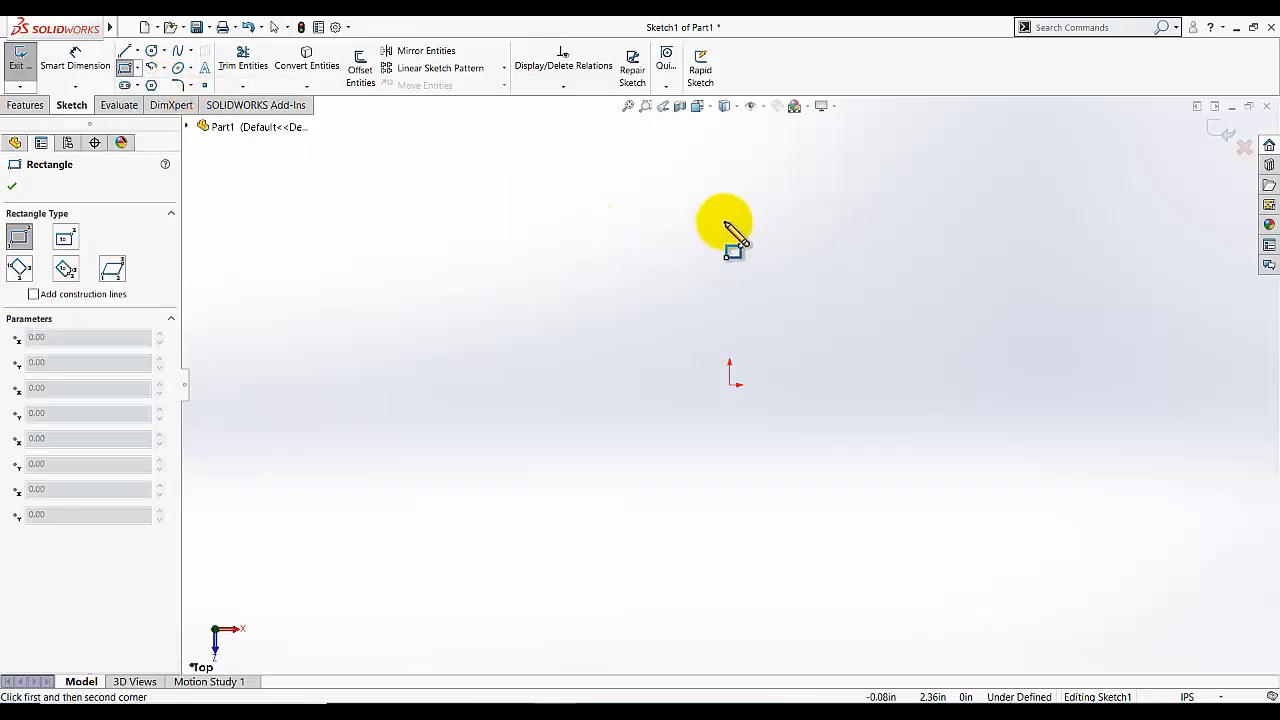
pyautogui.click(724, 222)
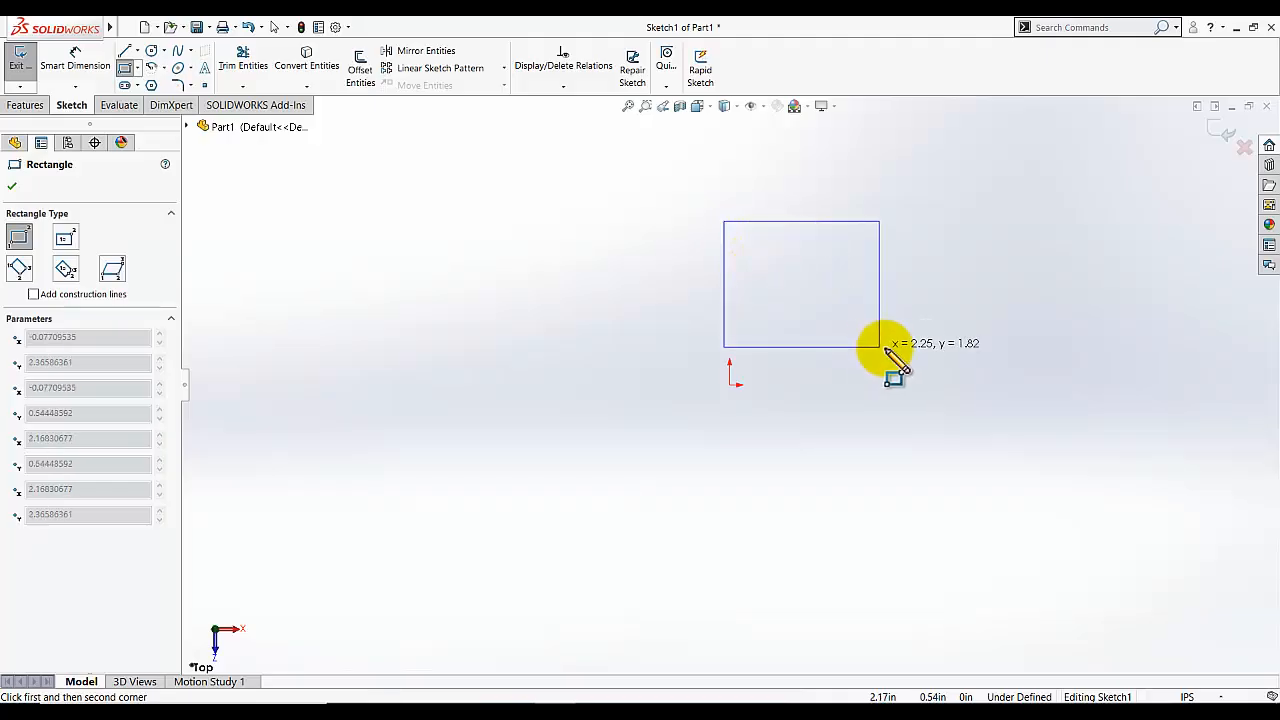
pyautogui.click(930, 352)
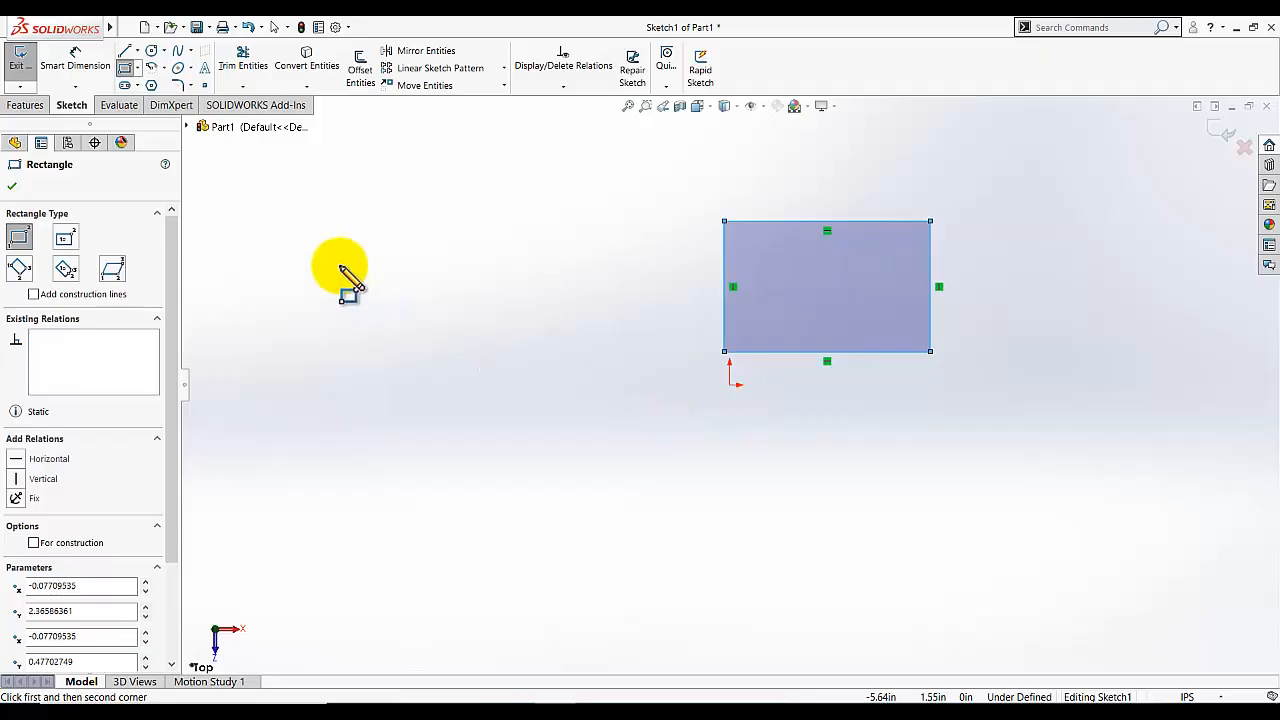
pyautogui.click(14, 190)
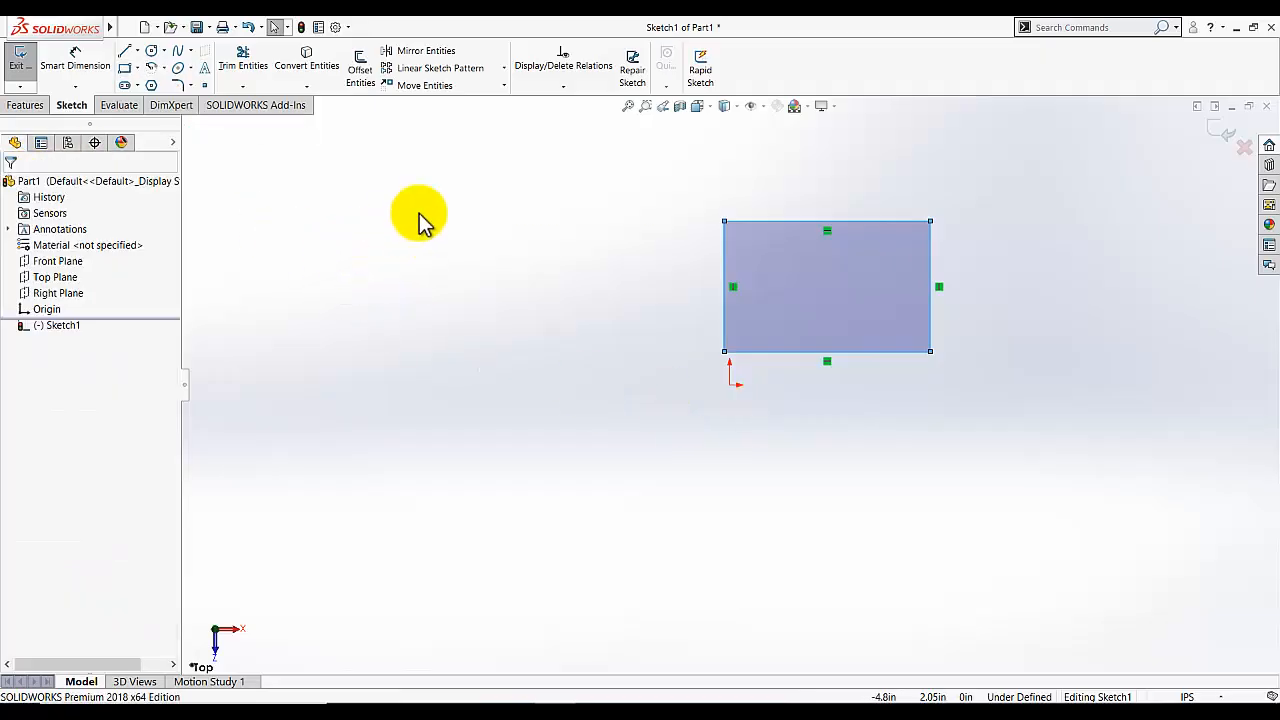
pyautogui.click(476, 236)
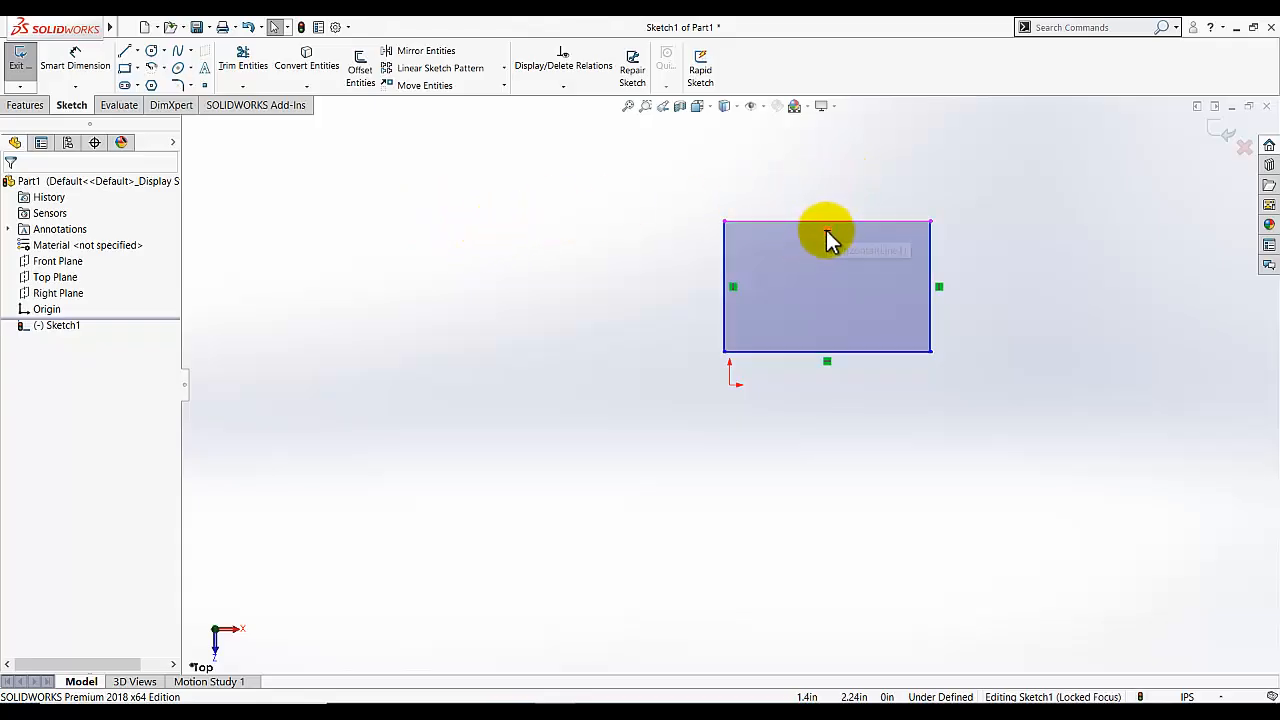
pyautogui.doubleClick(942, 288)
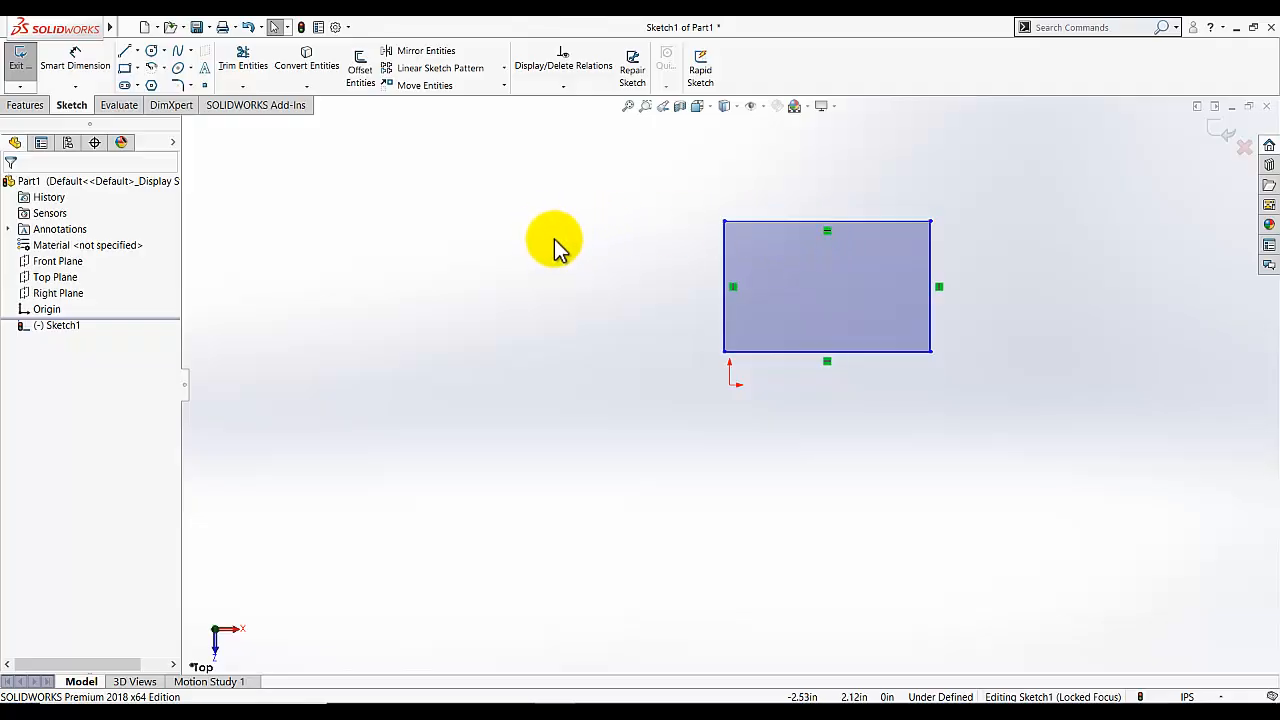
# Draw a diagonal line from the rectangle's upper-left corner to its lower-right corner and make it construction geometry.
pyautogui.click(124, 51)
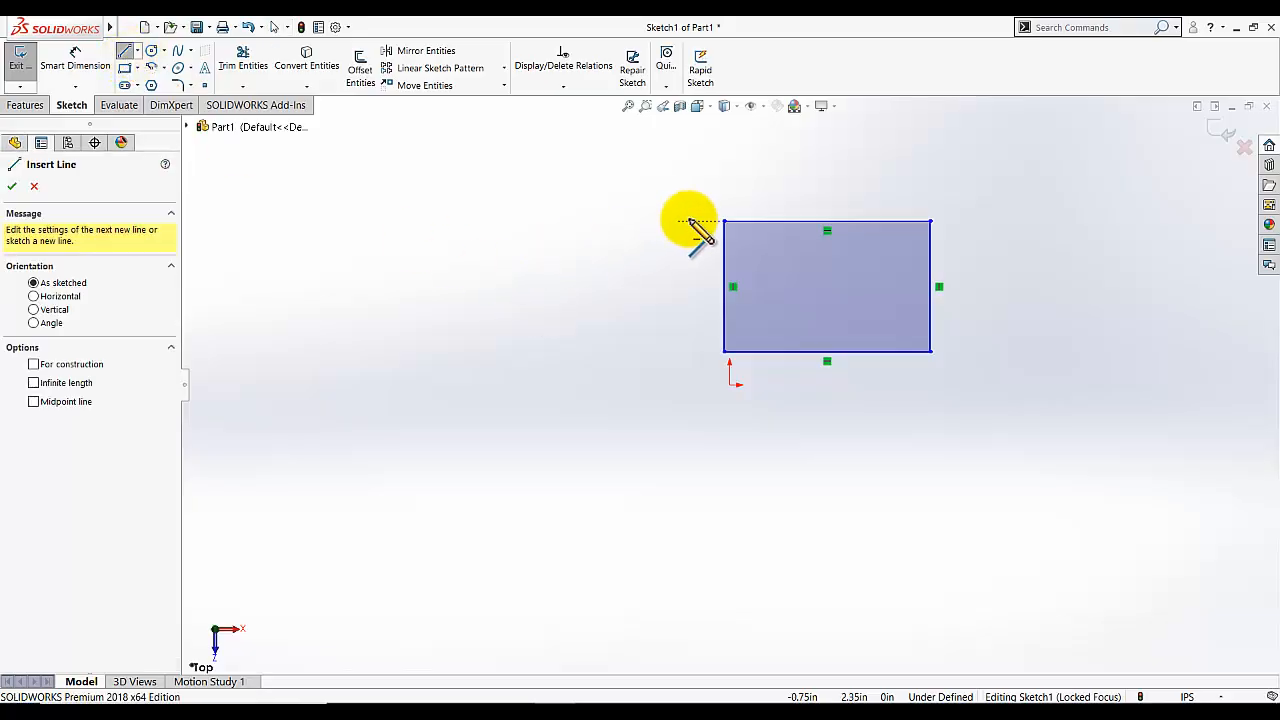
pyautogui.click(724, 221)
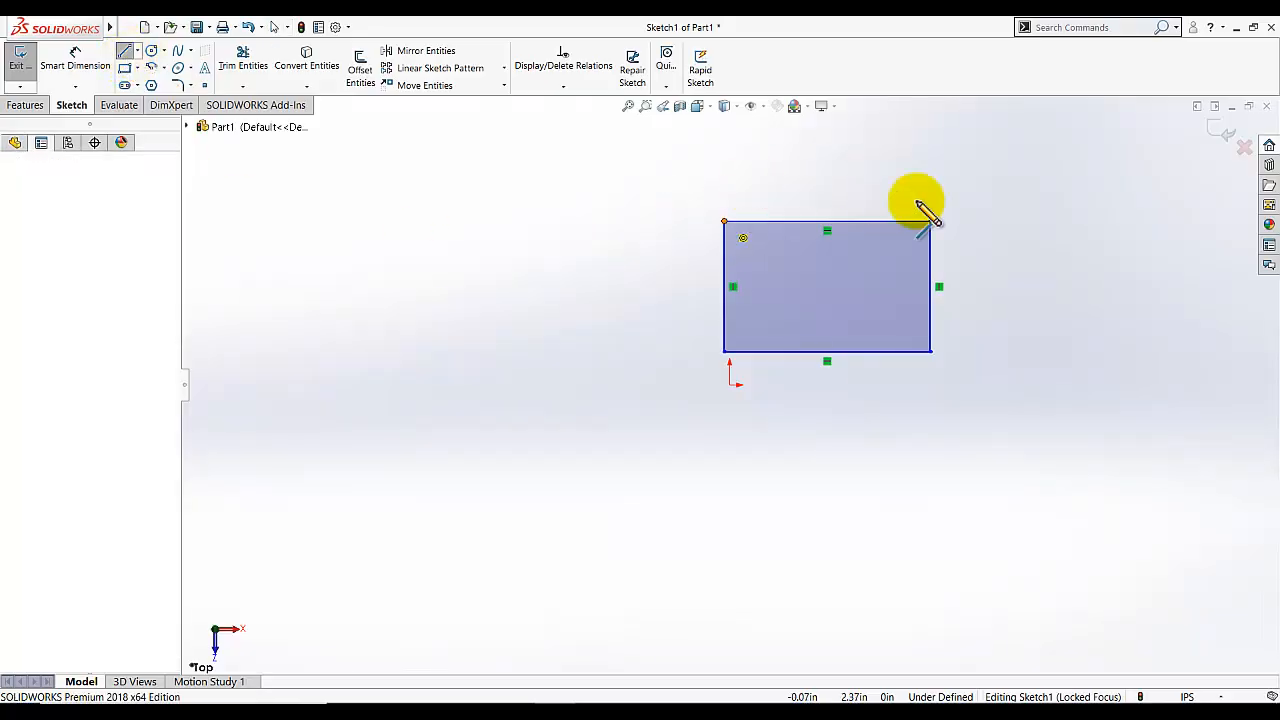
pyautogui.click(930, 352)
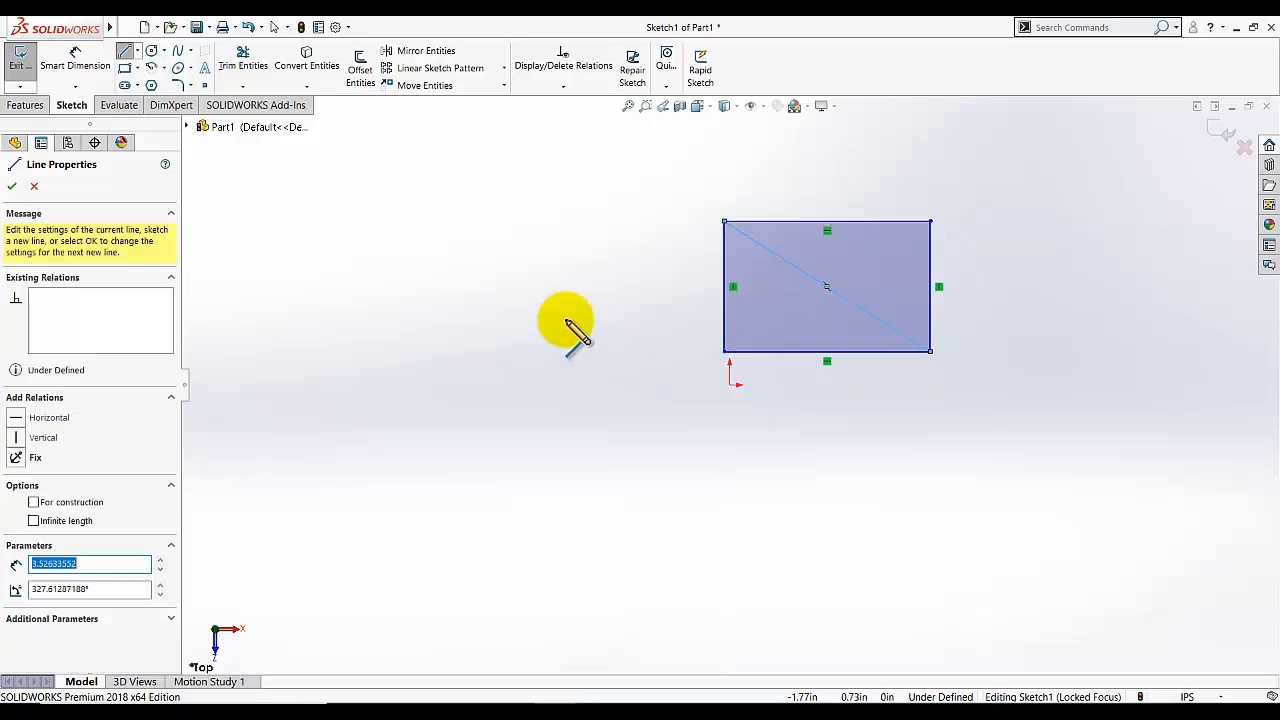
pyautogui.rightClick(516, 287)
pyautogui.click(537, 288)
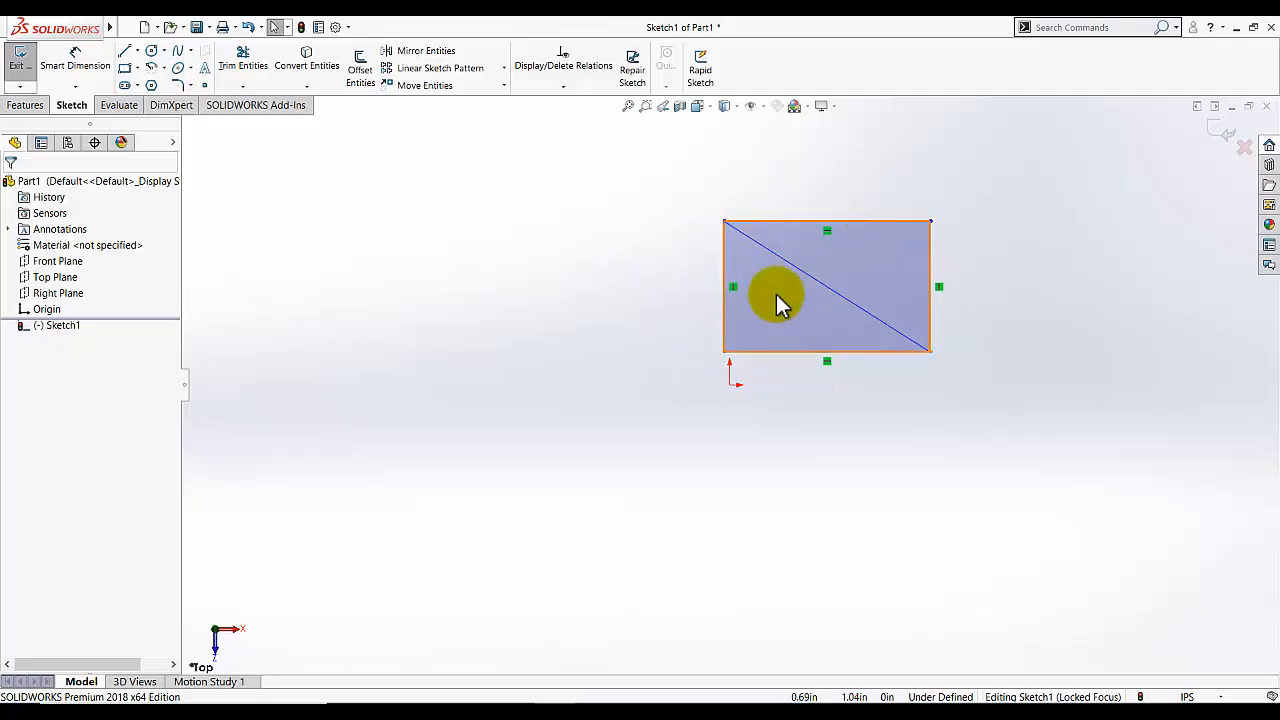
pyautogui.click(767, 249)
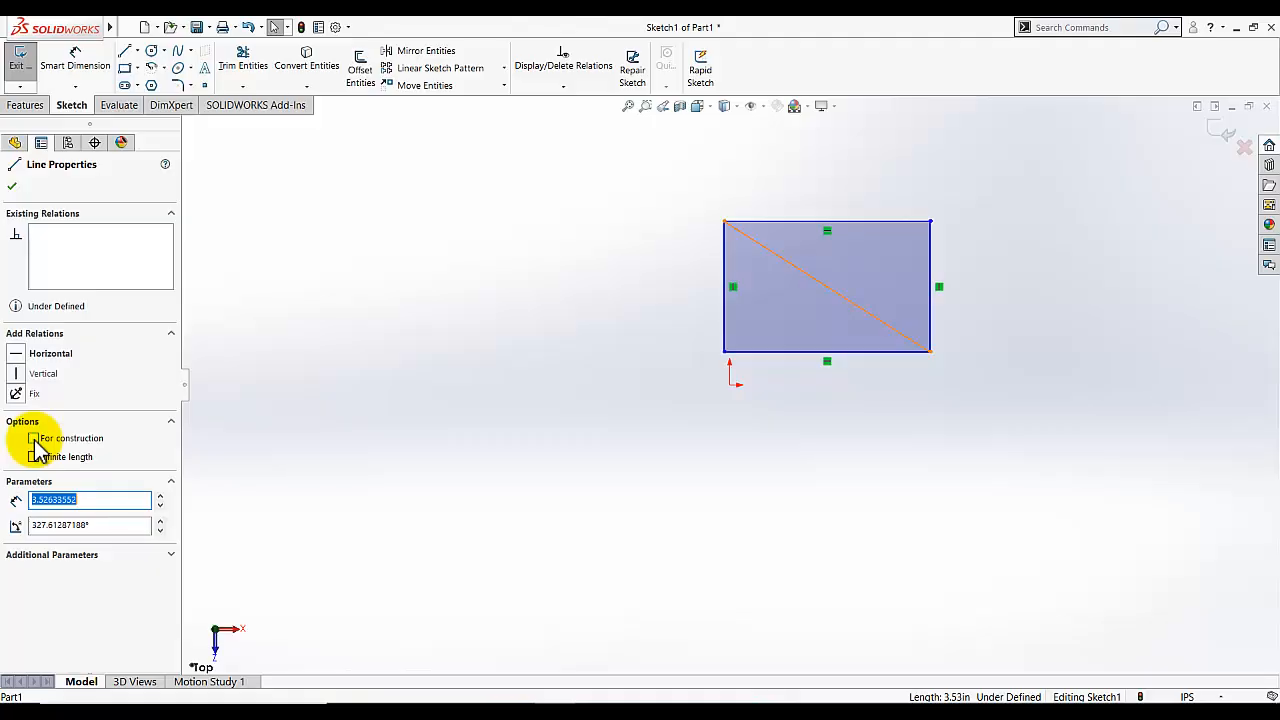
pyautogui.click(33, 438)
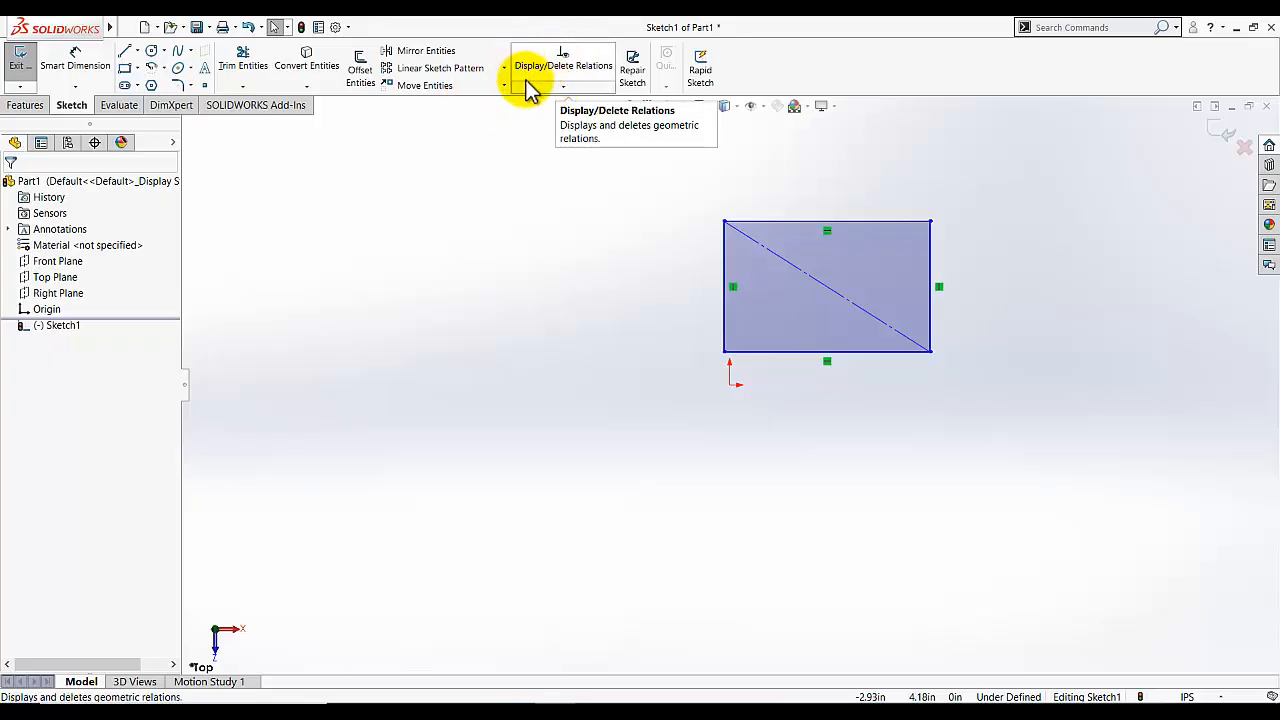
# Add a Midpoint relation between the construction diagonal and the origin to centre the rectangle.
pyautogui.click(563, 90)
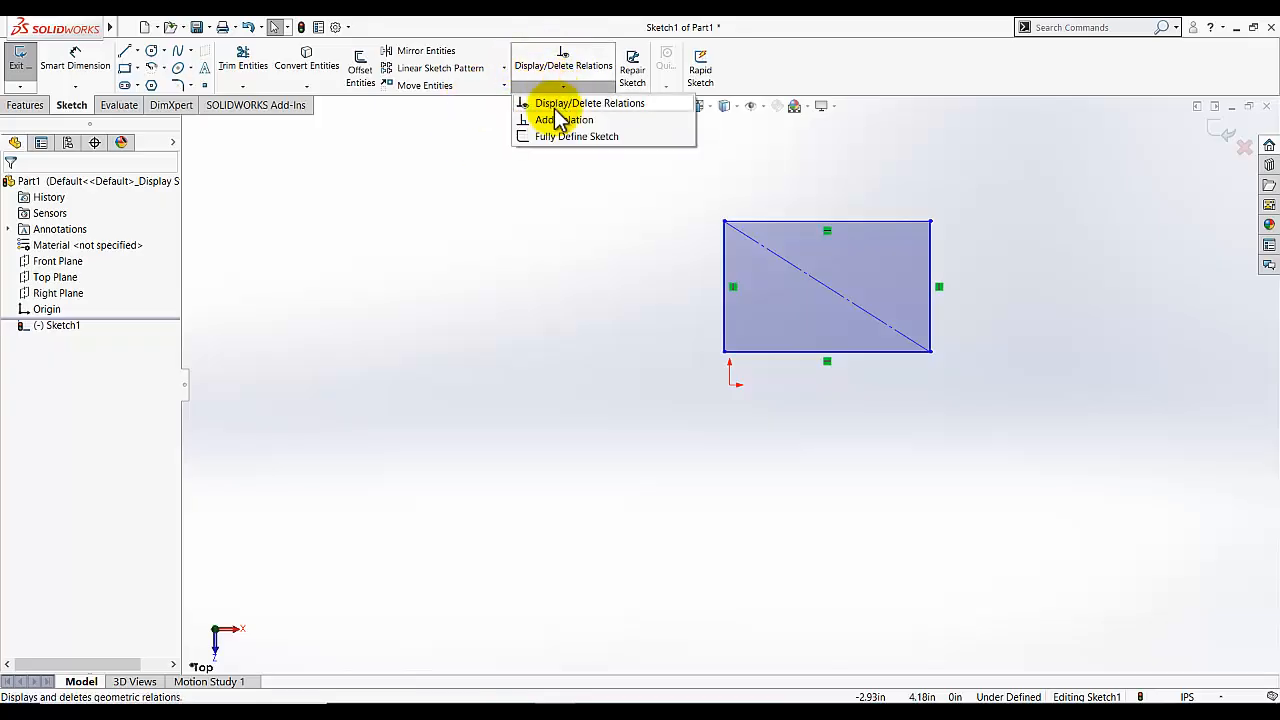
pyautogui.click(555, 118)
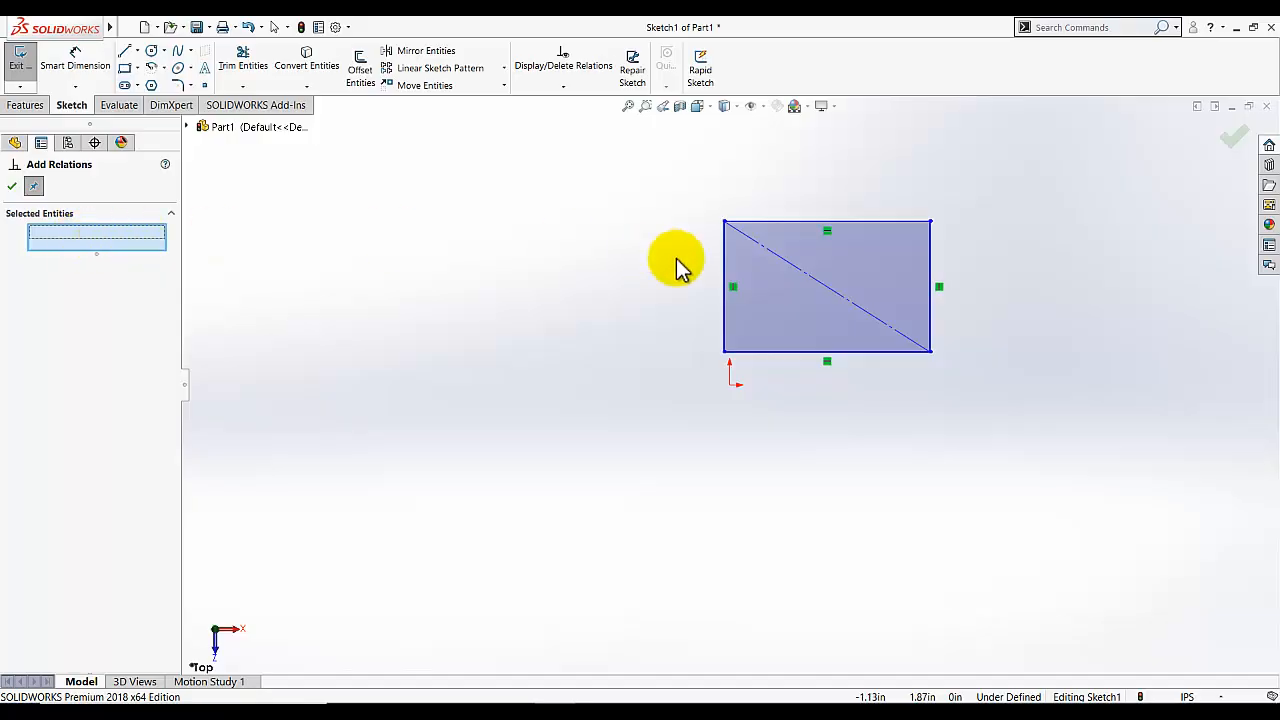
pyautogui.click(787, 262)
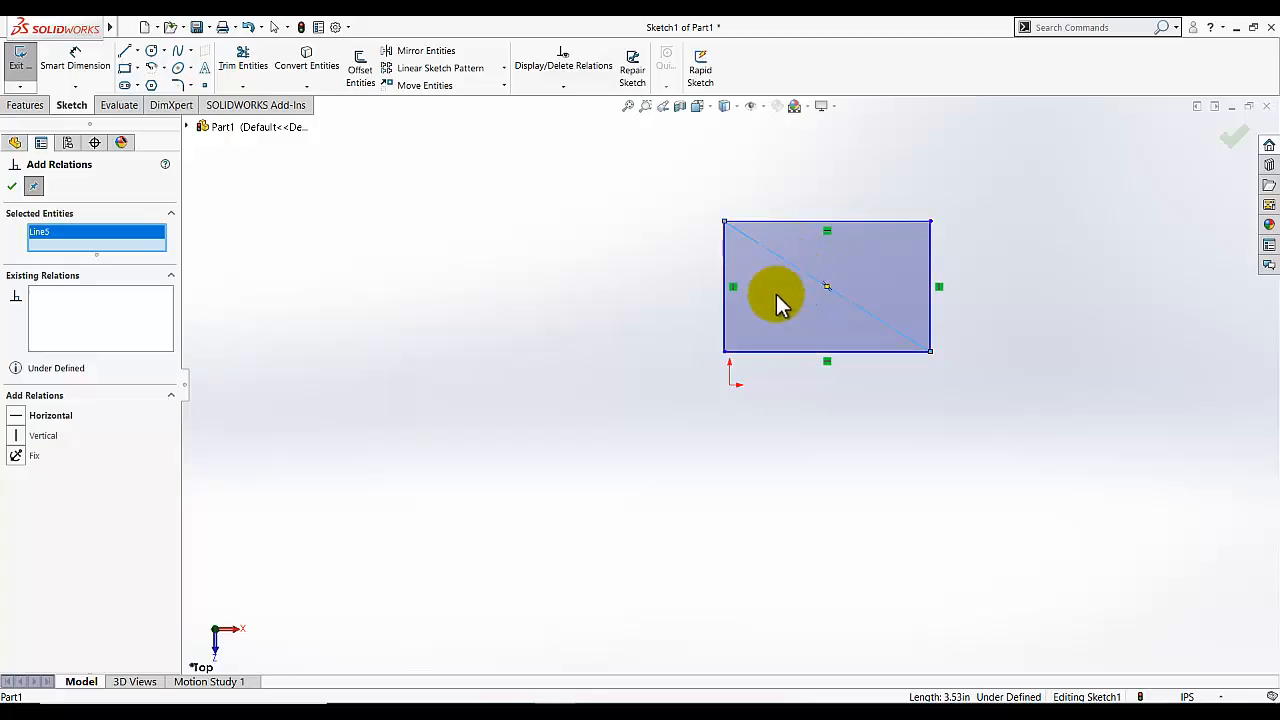
pyautogui.click(729, 385)
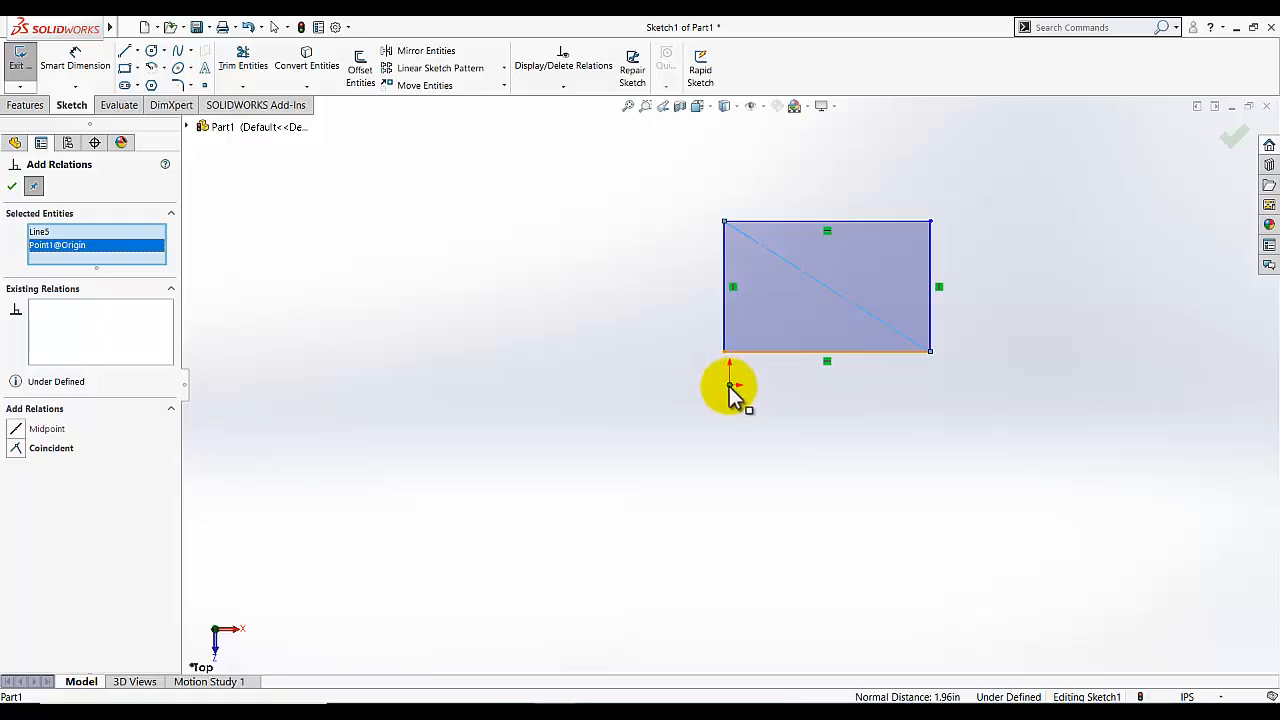
pyautogui.click(17, 430)
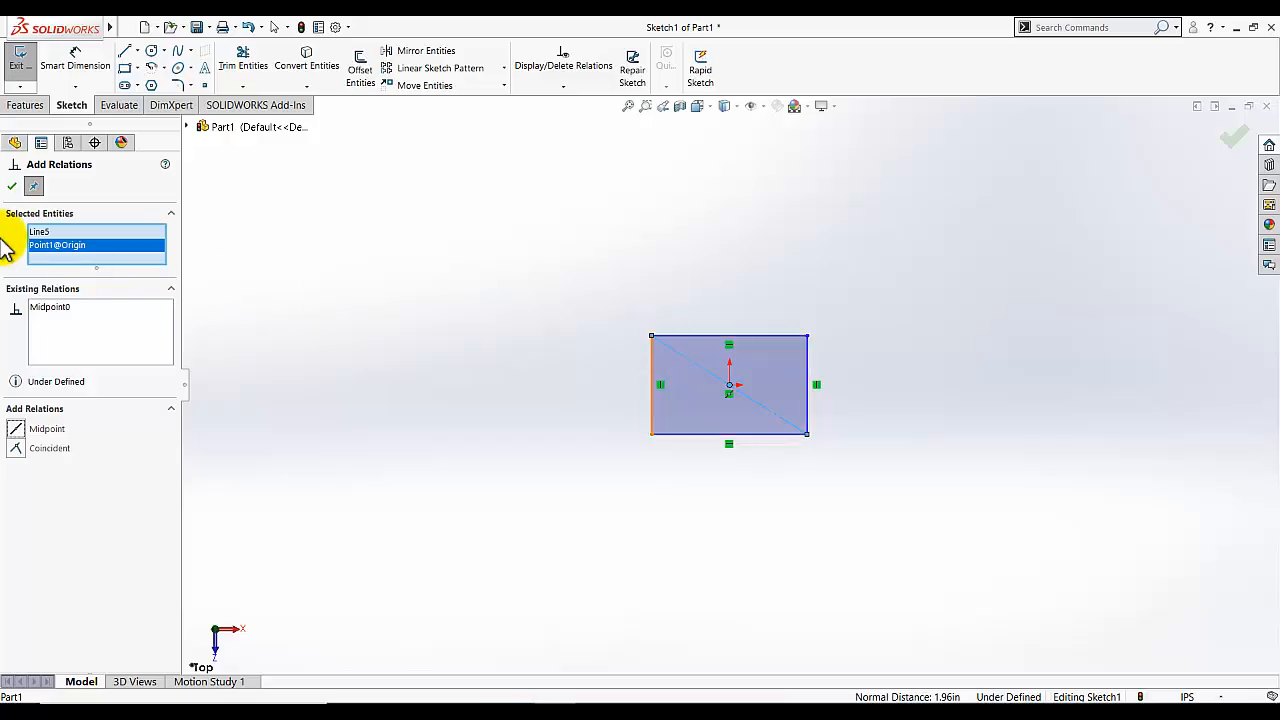
pyautogui.click(13, 188)
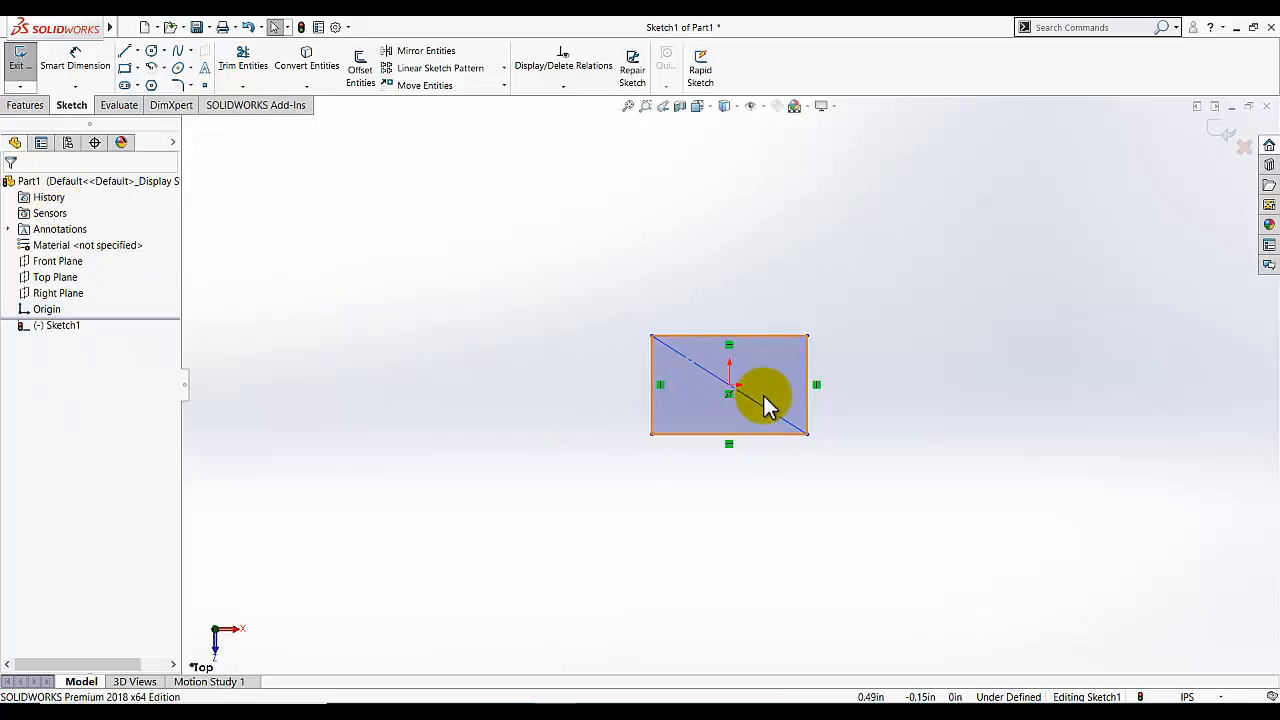
# Examine the rectangle at several zoom levels, including a close-up of its upper-left area, and fit the whole sketch in view.
pyautogui.scroll(-3, 748, 414)
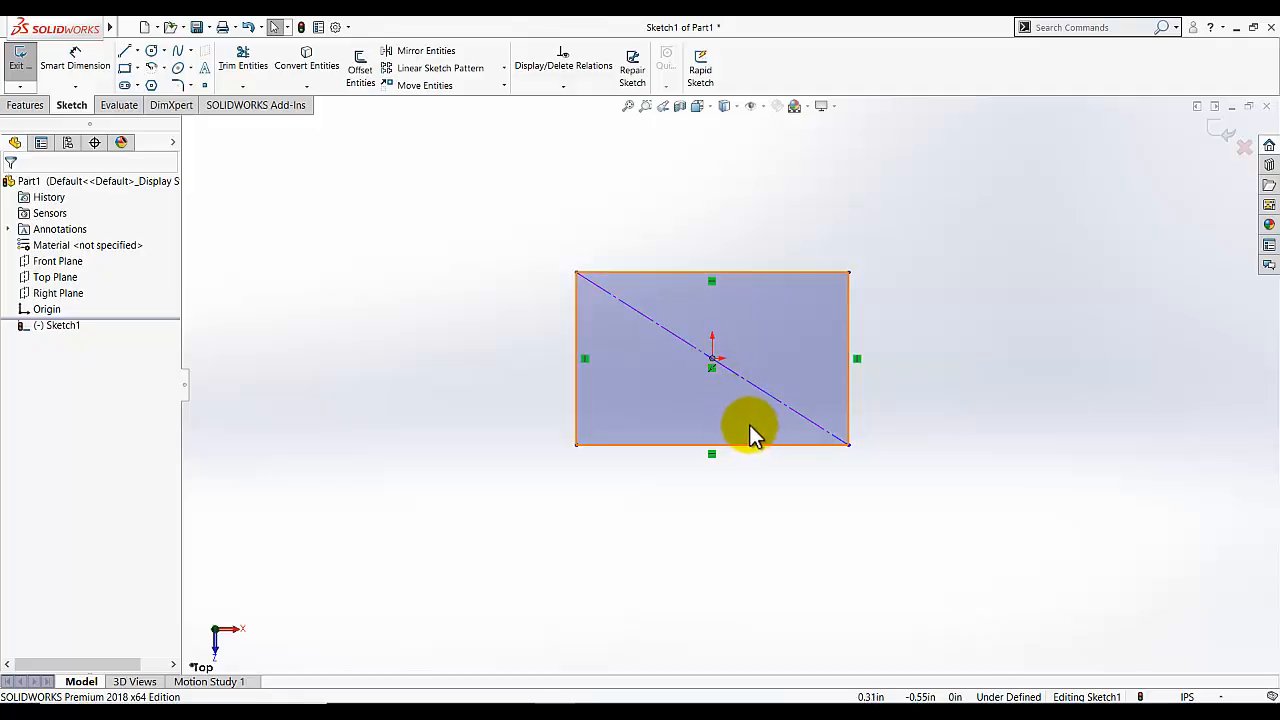
pyautogui.scroll(-3, 752, 430)
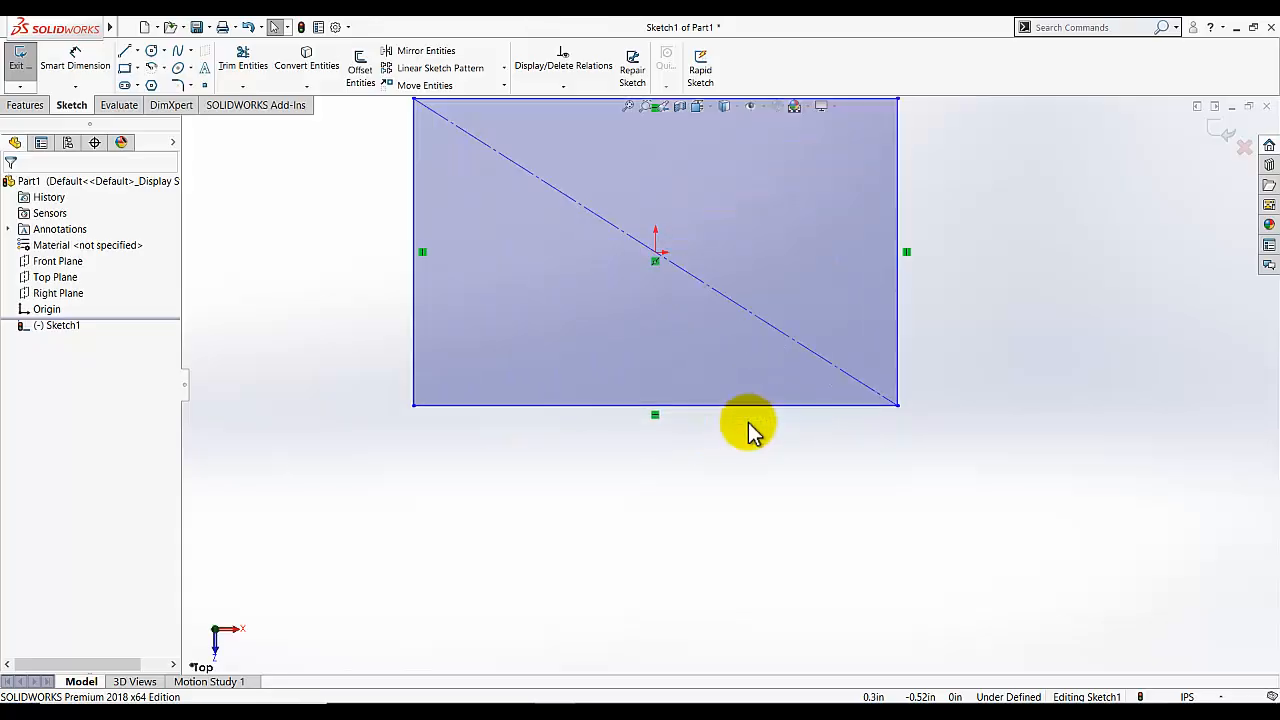
pyautogui.scroll(4, 730, 380)
pyautogui.scroll(-2, 654, 185)
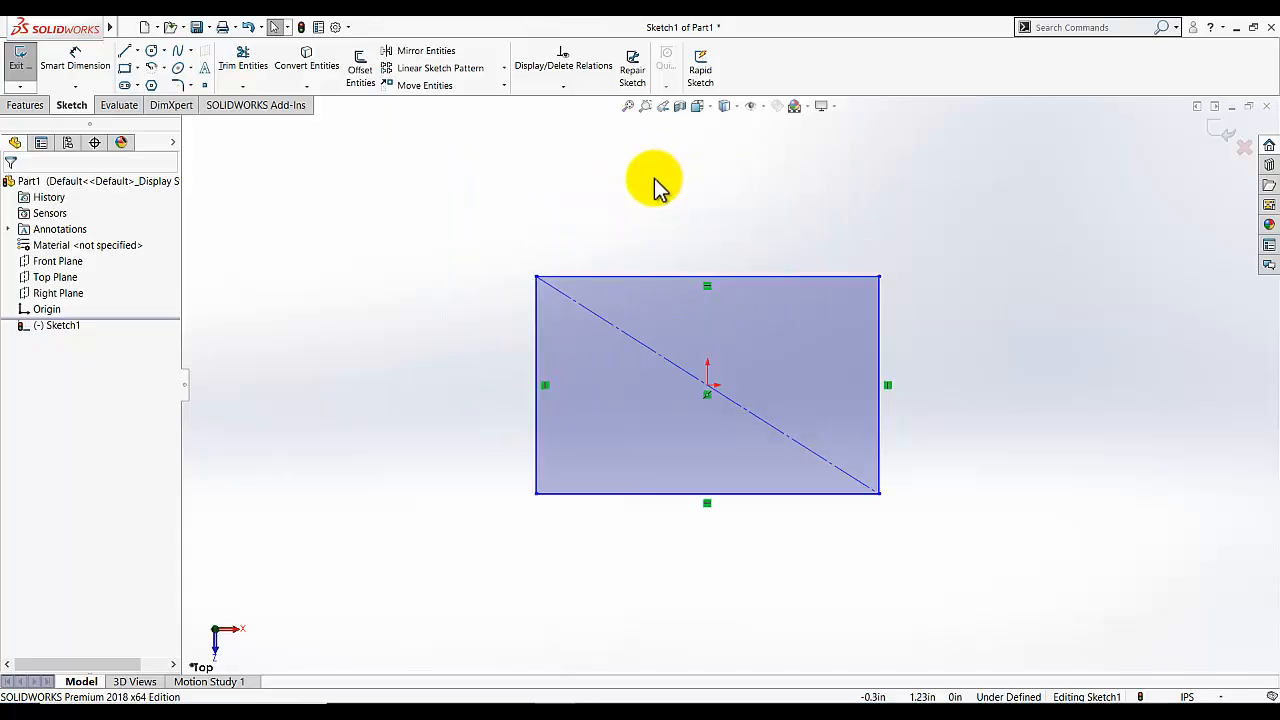
pyautogui.scroll(2, 685, 318)
pyautogui.scroll(-2, 694, 345)
pyautogui.scroll(2, 694, 350)
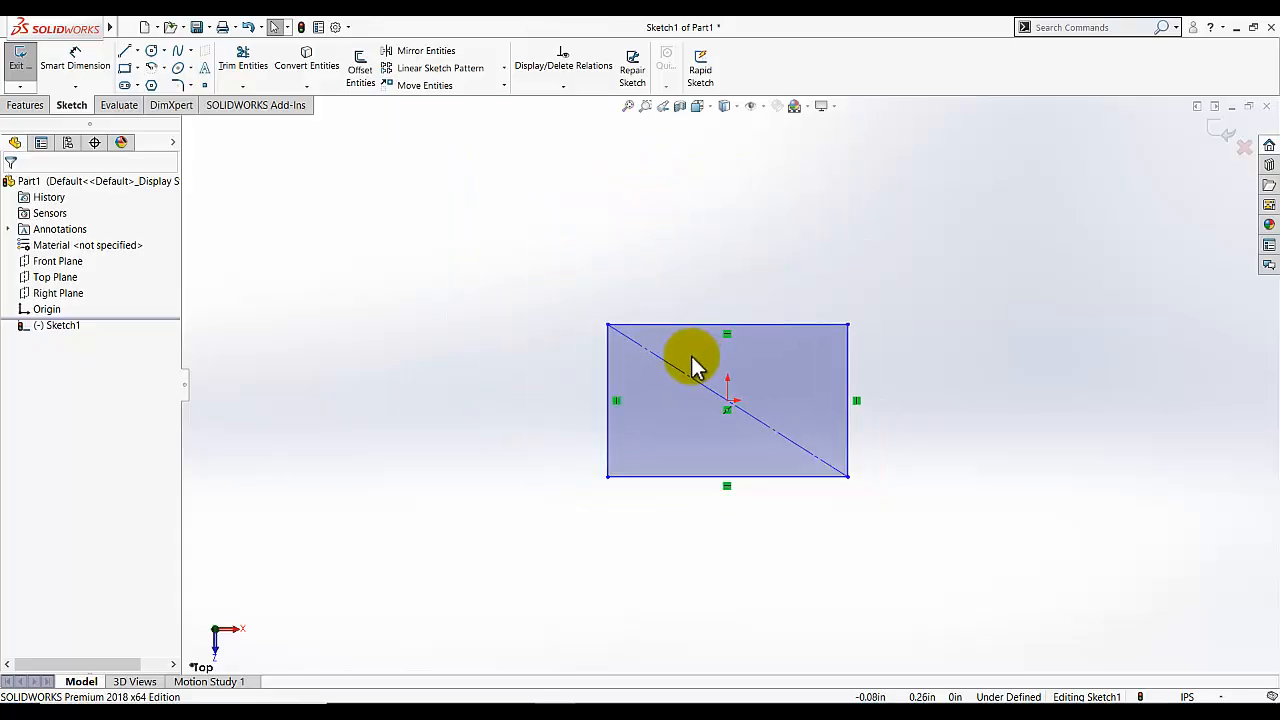
pyautogui.click(628, 107)
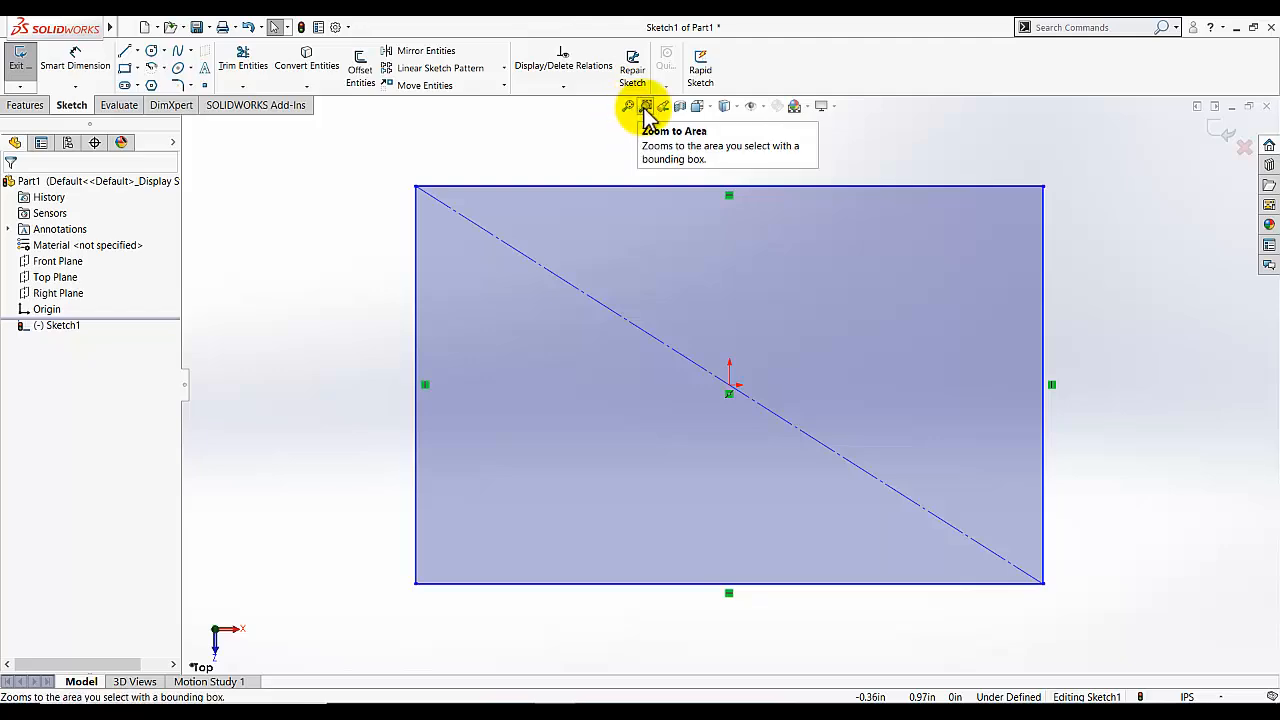
pyautogui.click(645, 107)
pyautogui.moveTo(343, 149); pyautogui.dragTo(590, 312)
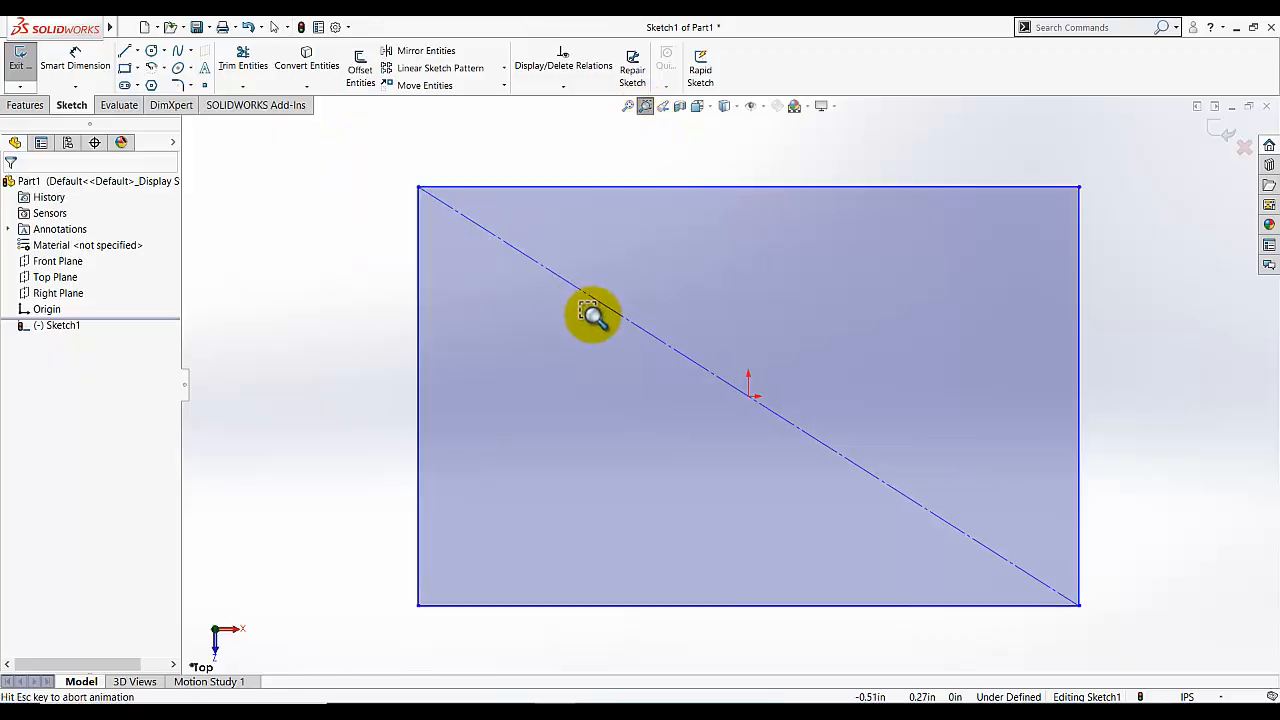
pyautogui.click(629, 107)
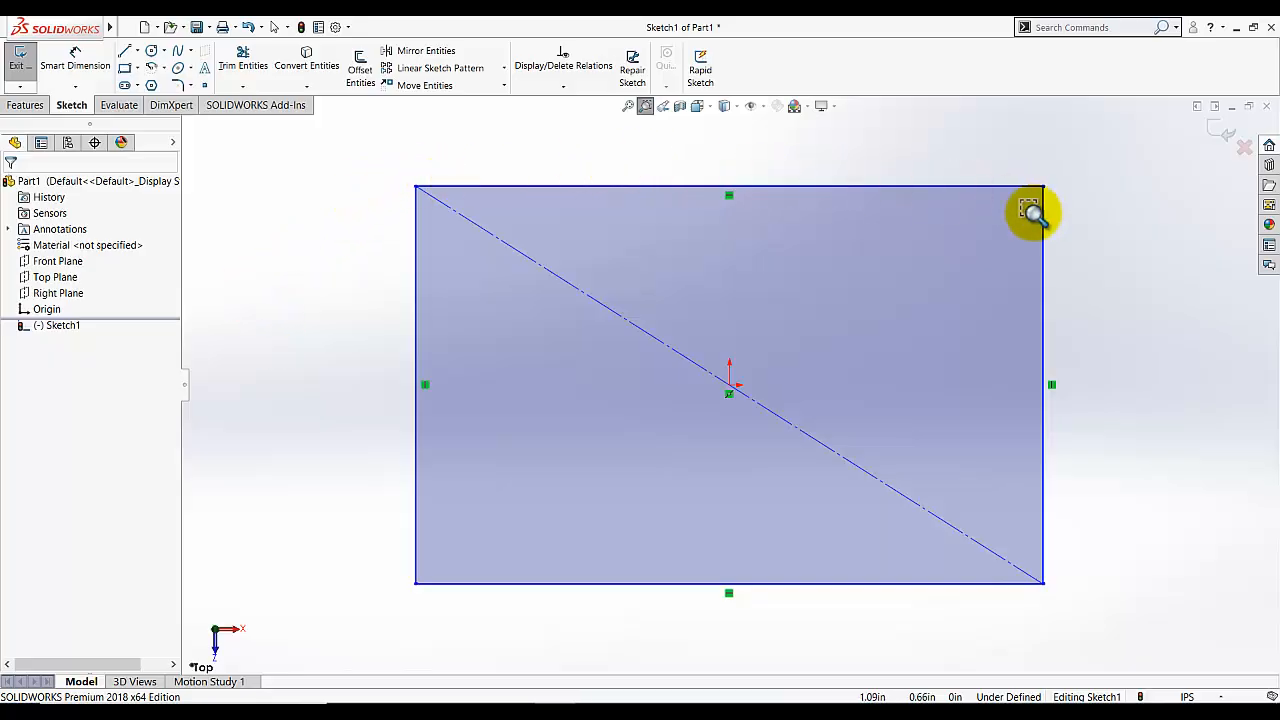
# Dimension the rectangle's upper horizontal edge with Smart Dimension and set its length to 6 in.
pyautogui.click(72, 70)
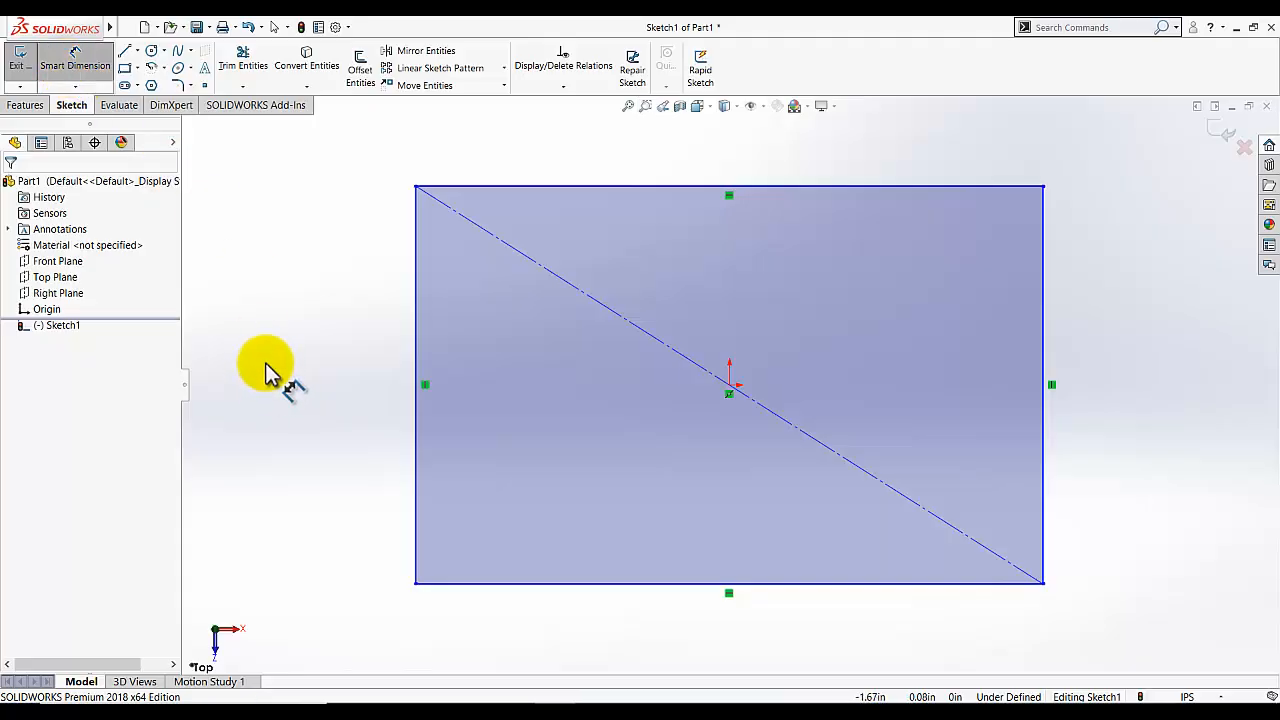
pyautogui.click(690, 187)
pyautogui.click(705, 143)
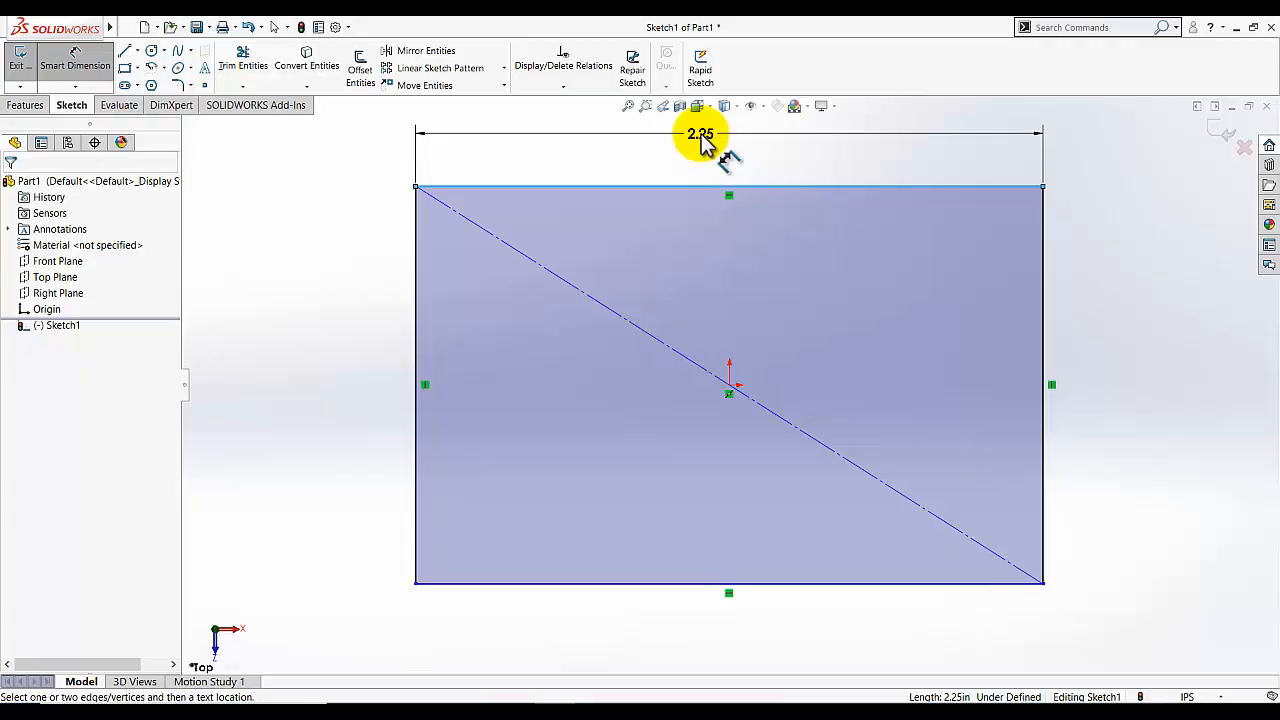
pyautogui.write('6')
pyautogui.press('Return')
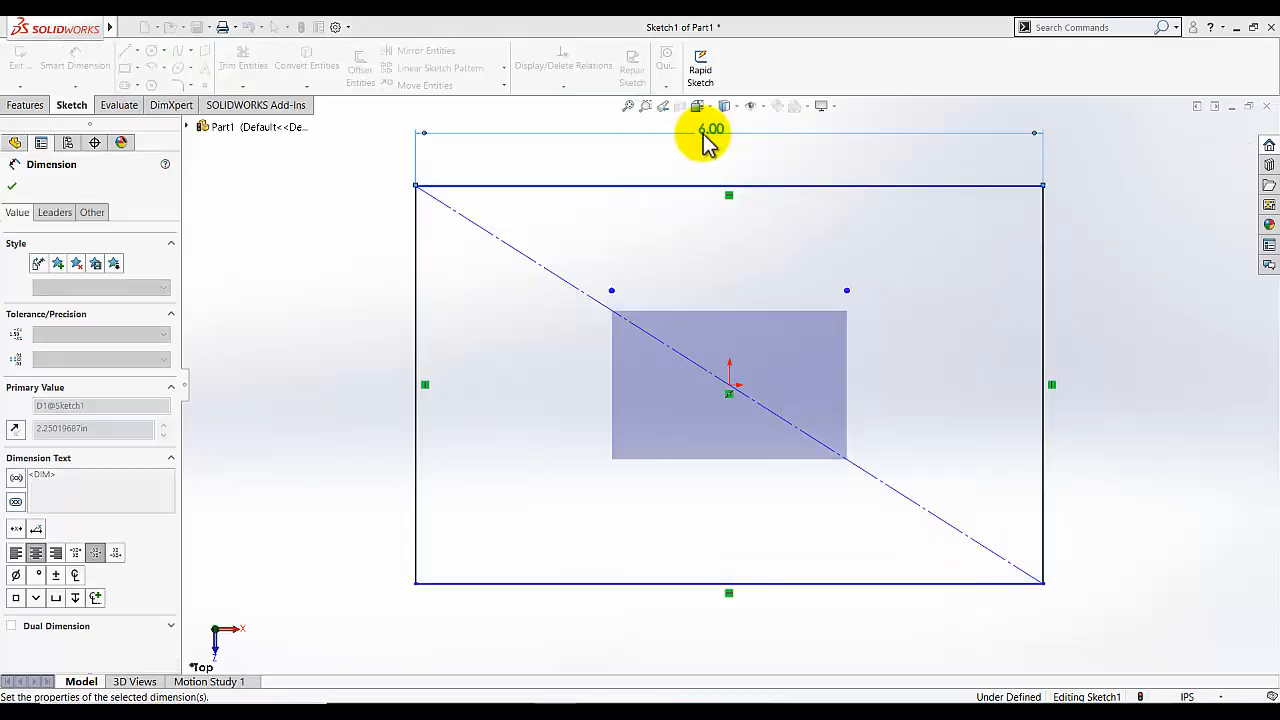
pyautogui.click(78, 72)
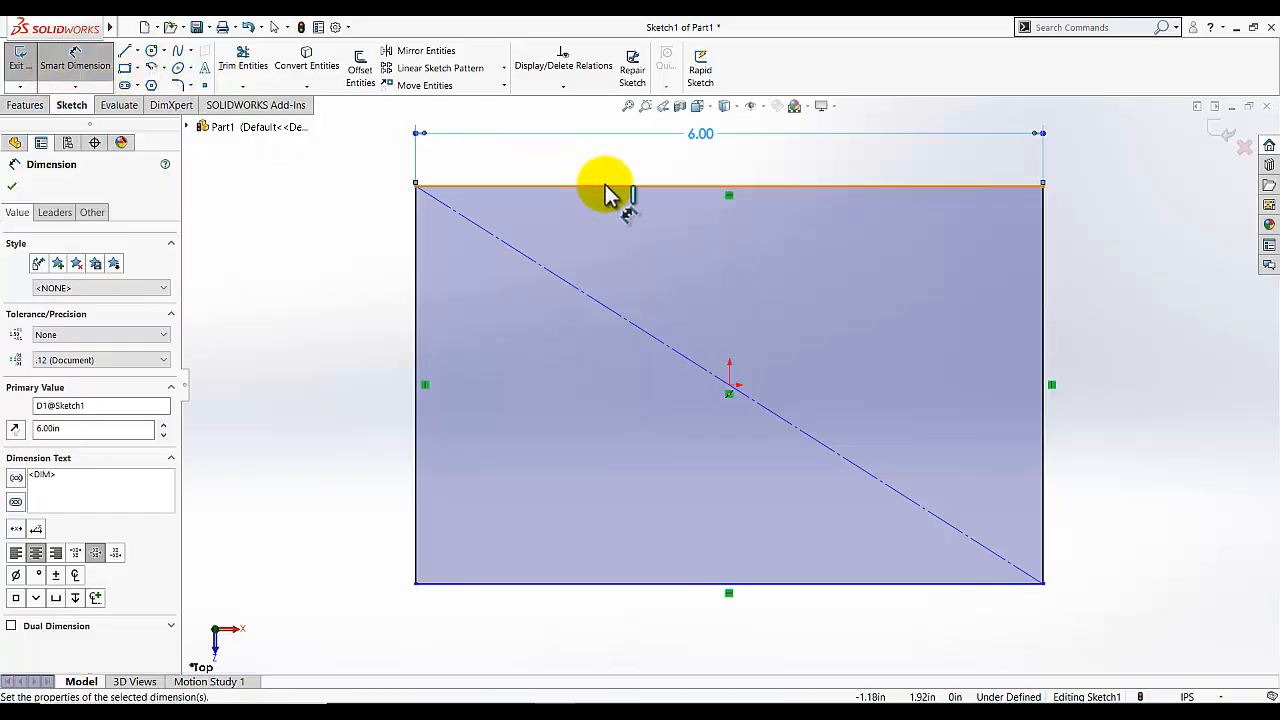
# Dimension the rectangle's left vertical edge with Smart Dimension and set its length to 2.625 in.
pyautogui.click(417, 301)
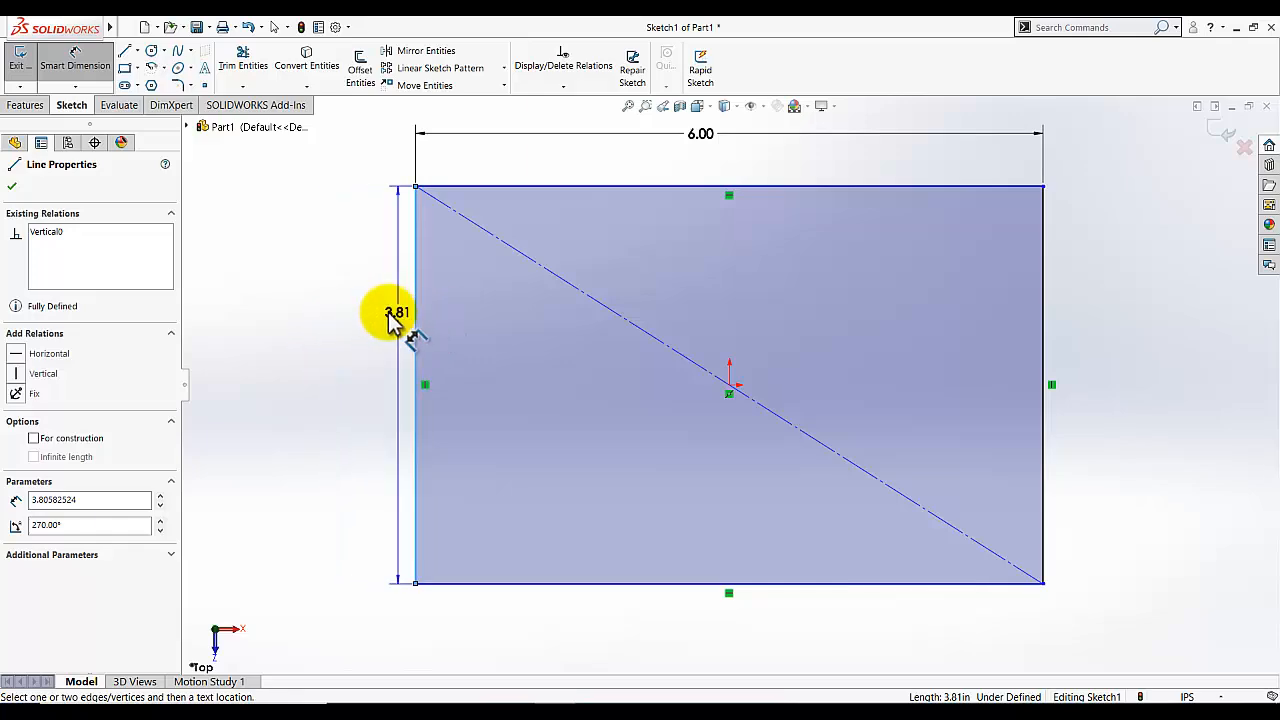
pyautogui.click(293, 370)
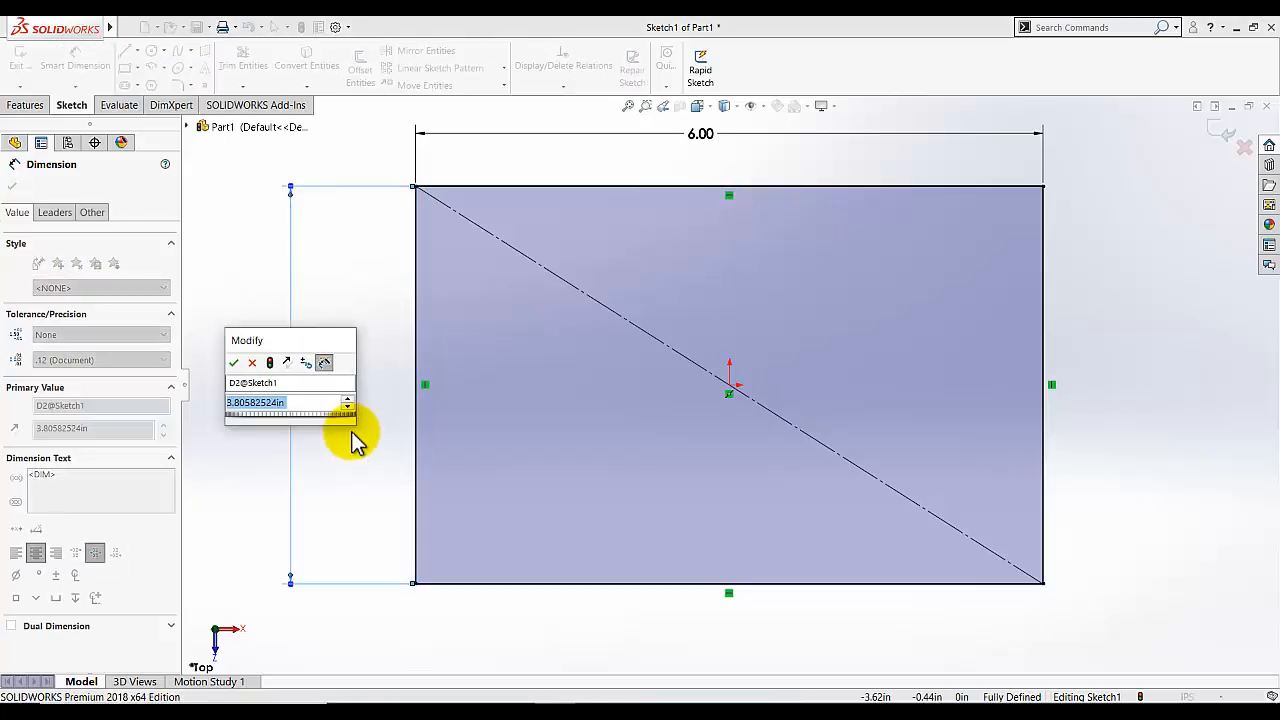
pyautogui.write('2.625')
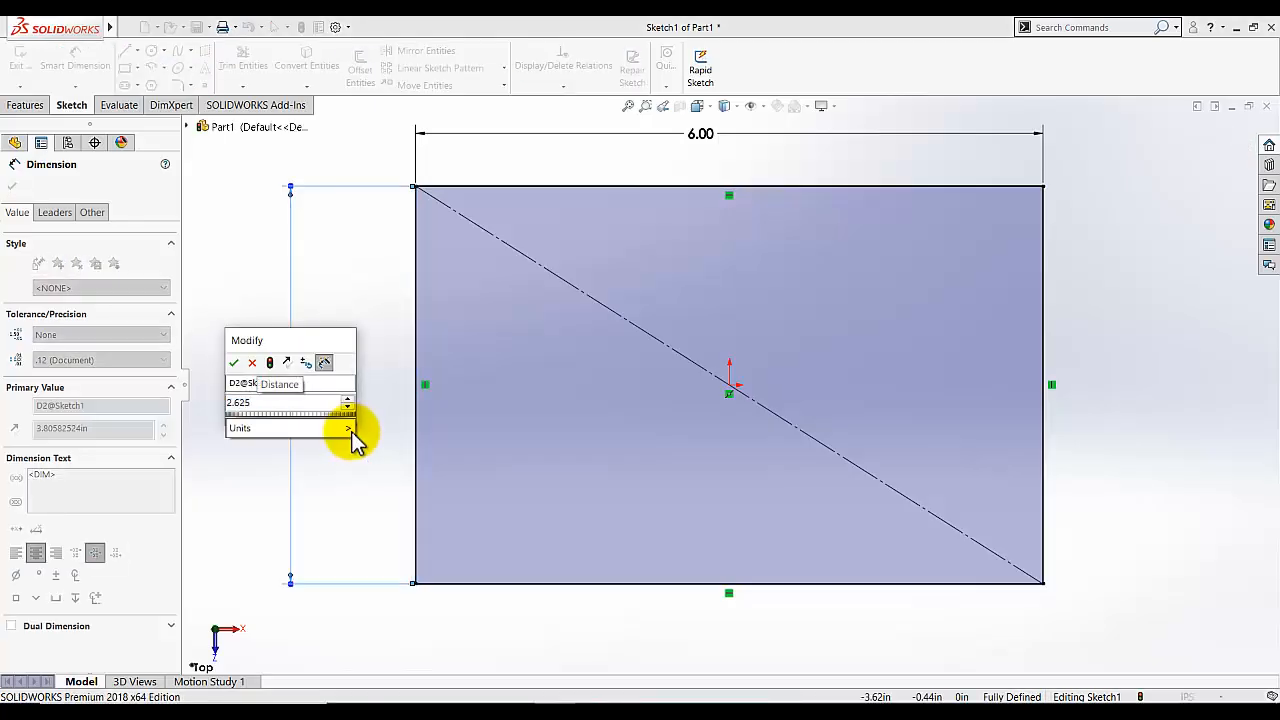
pyautogui.press('Return')
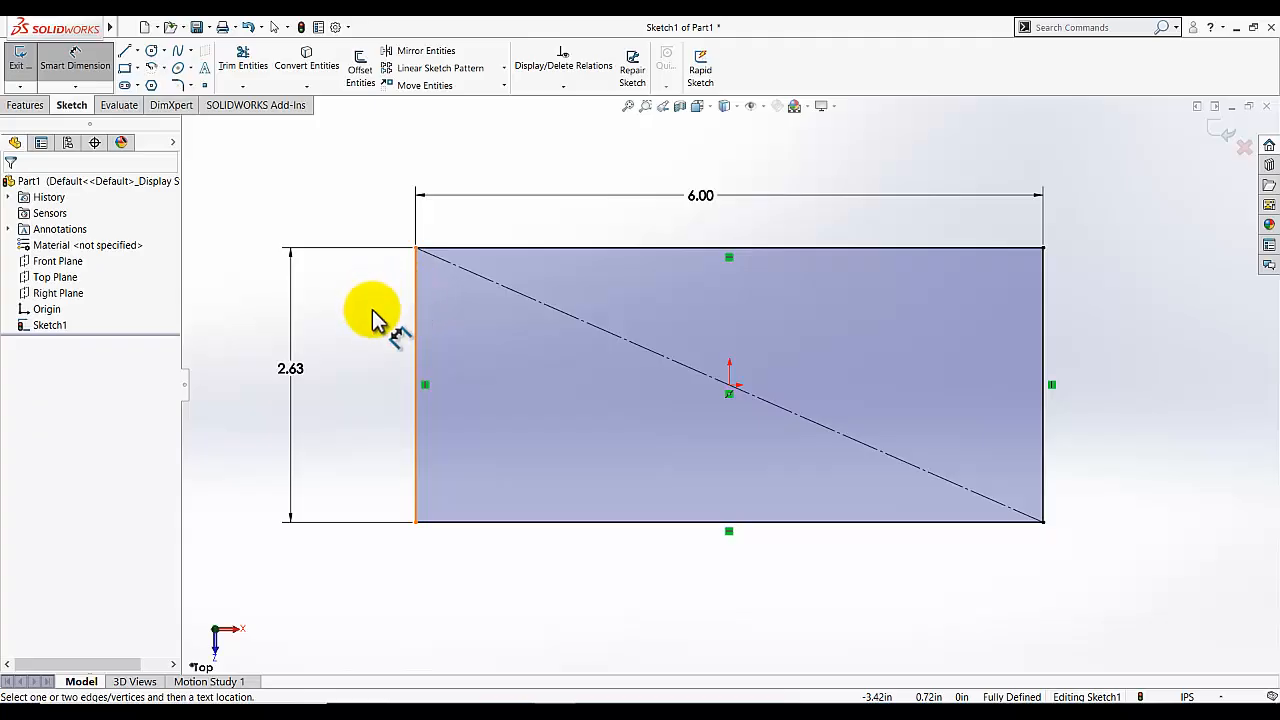
pyautogui.click(90, 72)
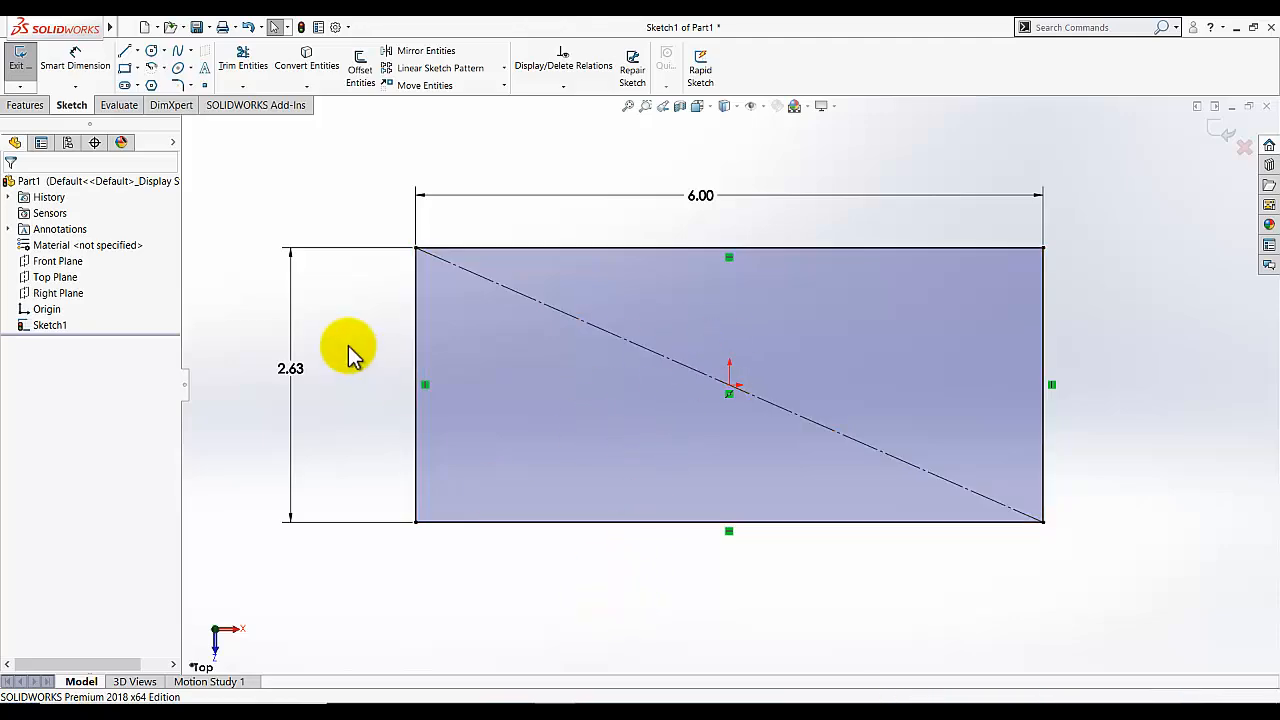
# Delete the vertical dimension beside the rectangle's left edge.
pyautogui.click(294, 371)
pyautogui.rightClick(294, 371)
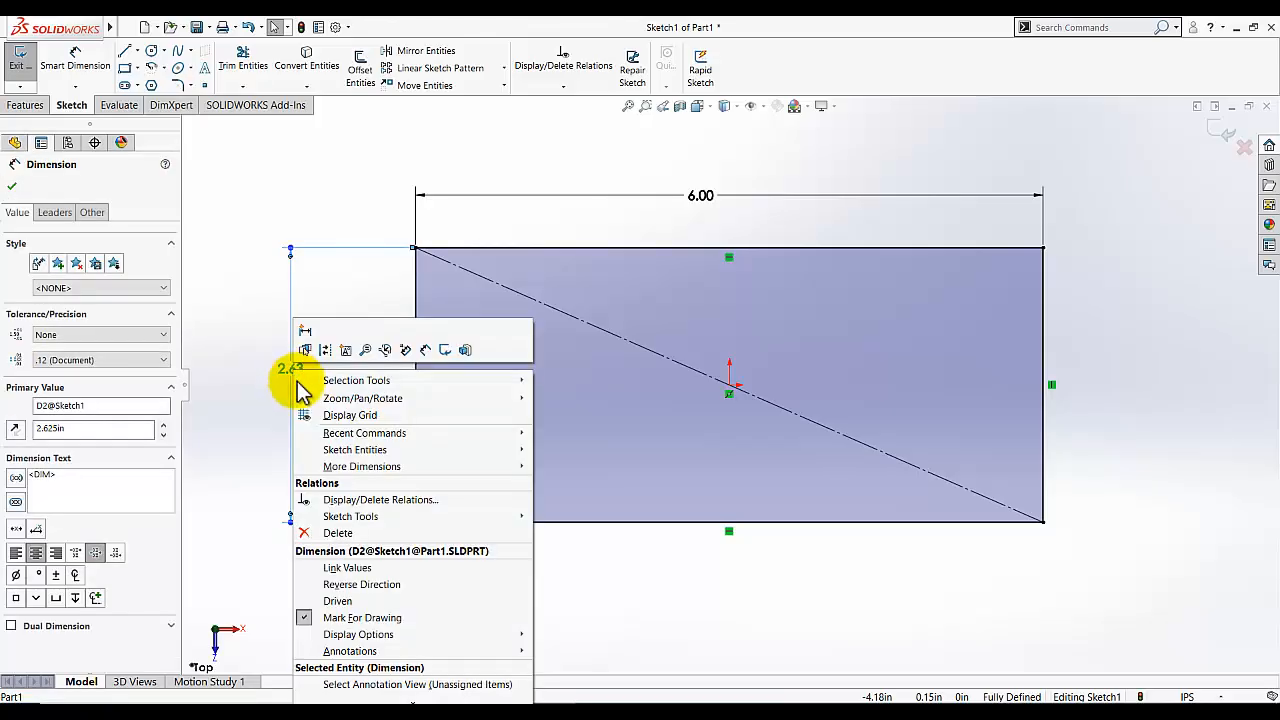
pyautogui.click(316, 530)
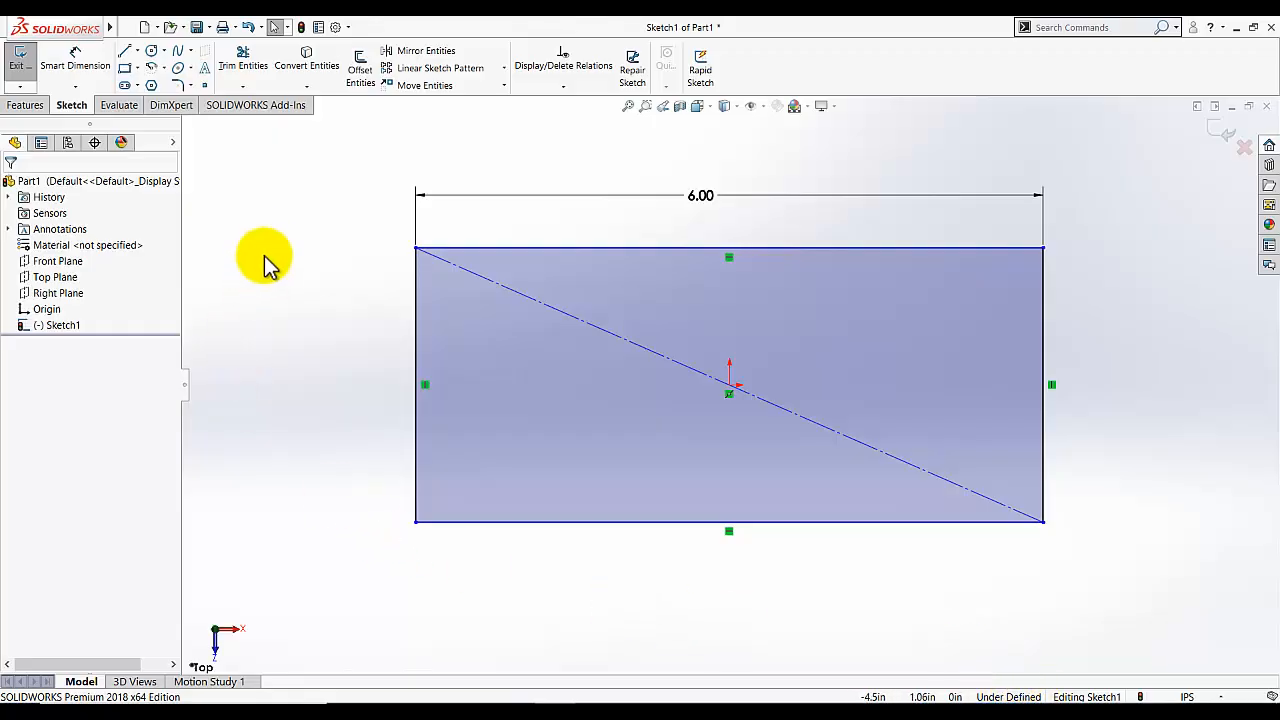
# Dimension the rectangle's left vertical edge again with Smart Dimension, accepting 2.625 in as its length.
pyautogui.click(76, 78)
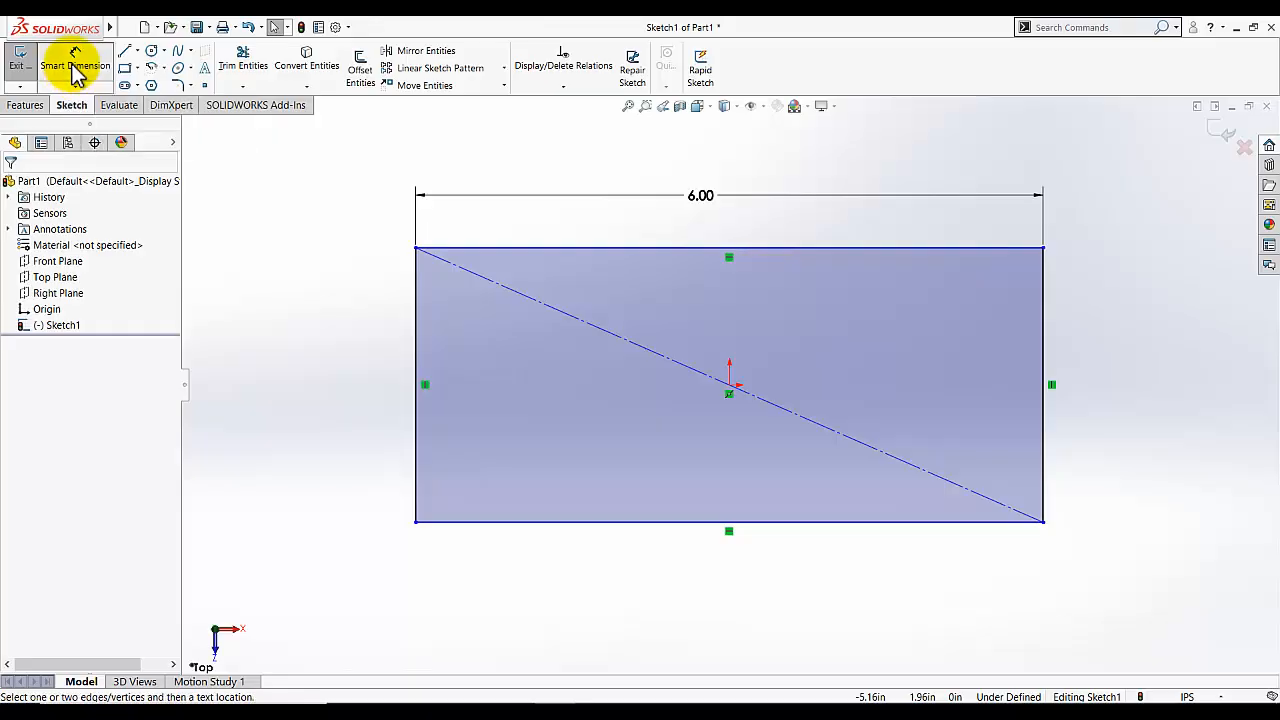
pyautogui.click(419, 316)
pyautogui.click(285, 401)
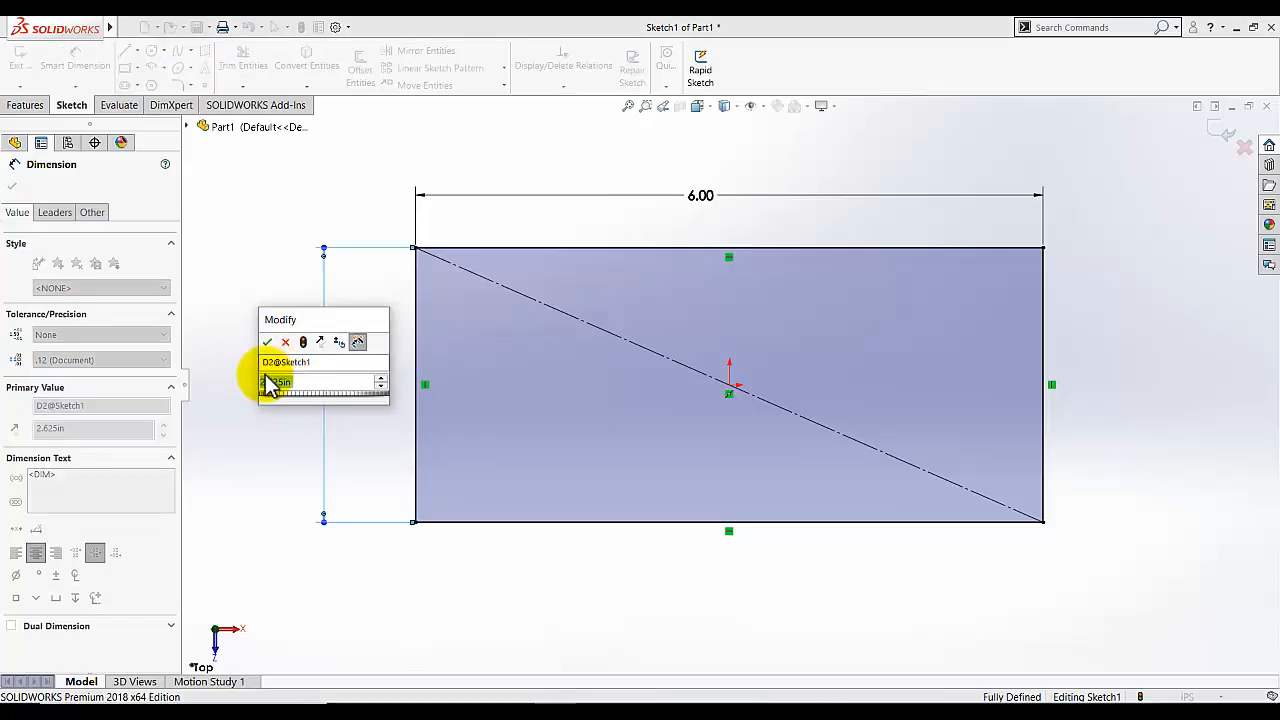
pyautogui.click(268, 343)
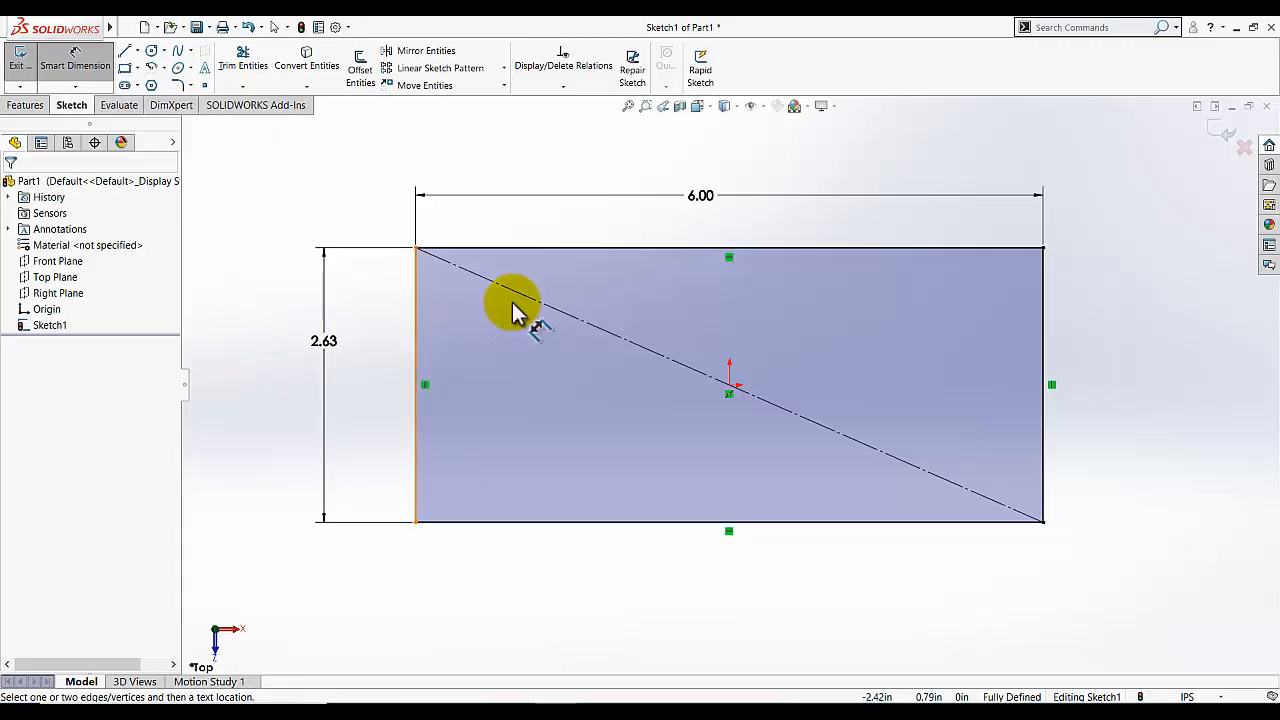
# Add a driven dimension to the rectangle's lower horizontal edge and try to edit its value.
pyautogui.click(617, 530)
pyautogui.click(697, 591)
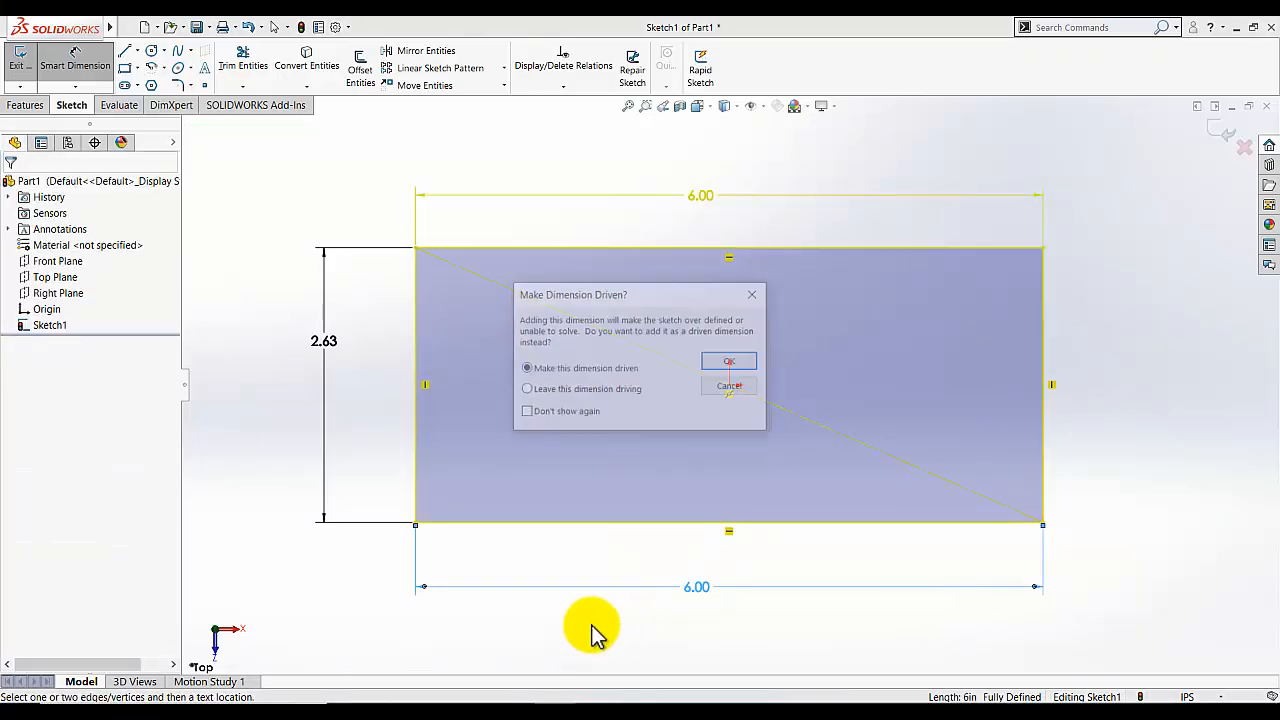
pyautogui.click(731, 362)
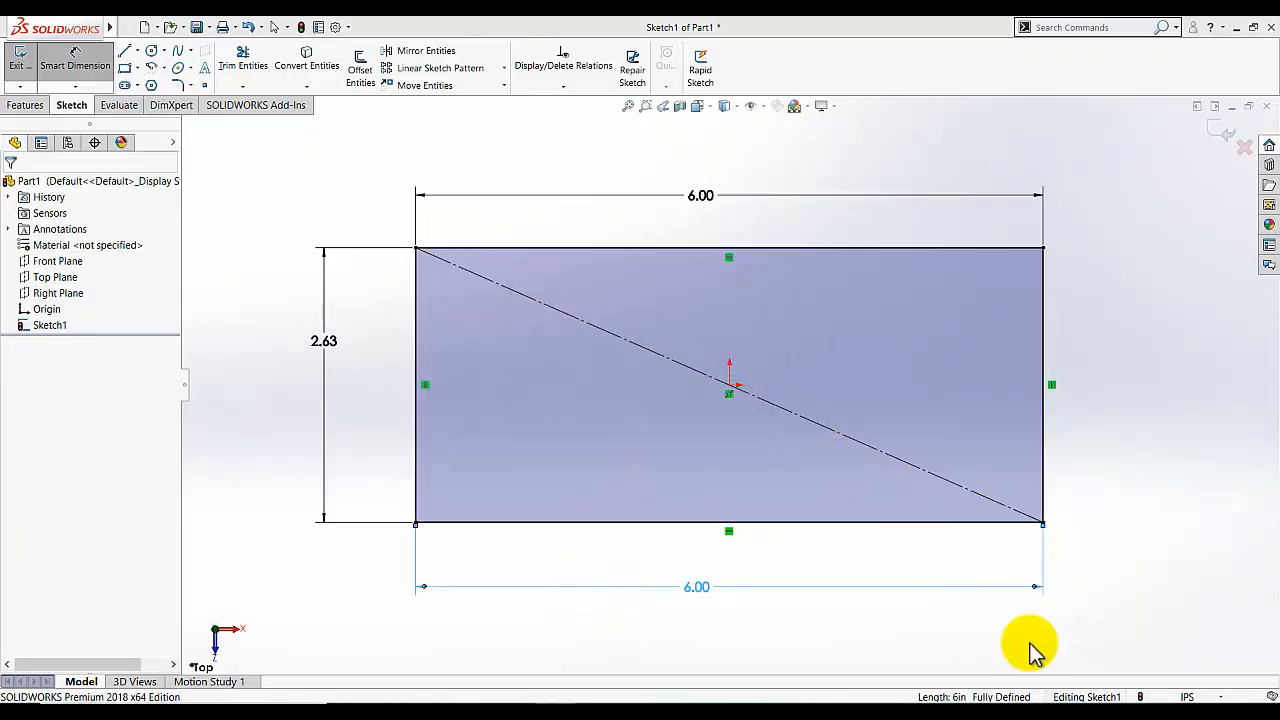
pyautogui.doubleClick(695, 589)
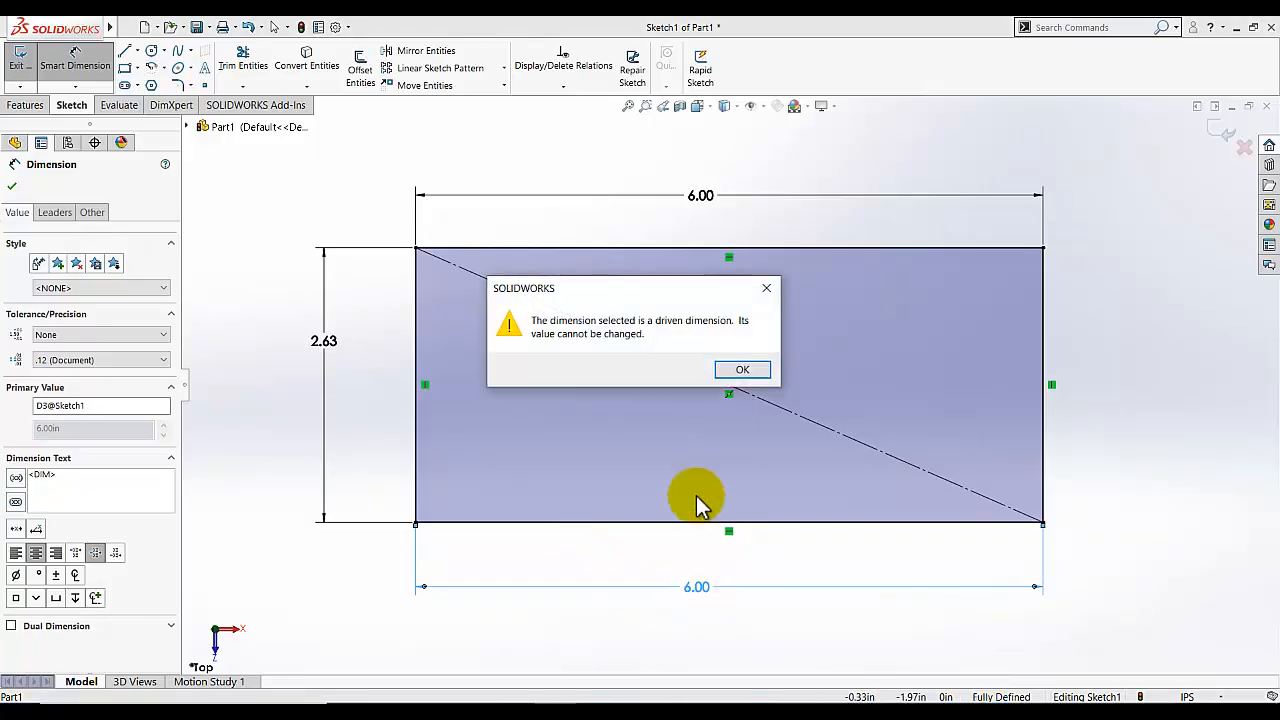
pyautogui.click(766, 288)
# Leave Smart Dimension and delete the driven dimension below the rectangle.
pyautogui.rightClick(702, 586)
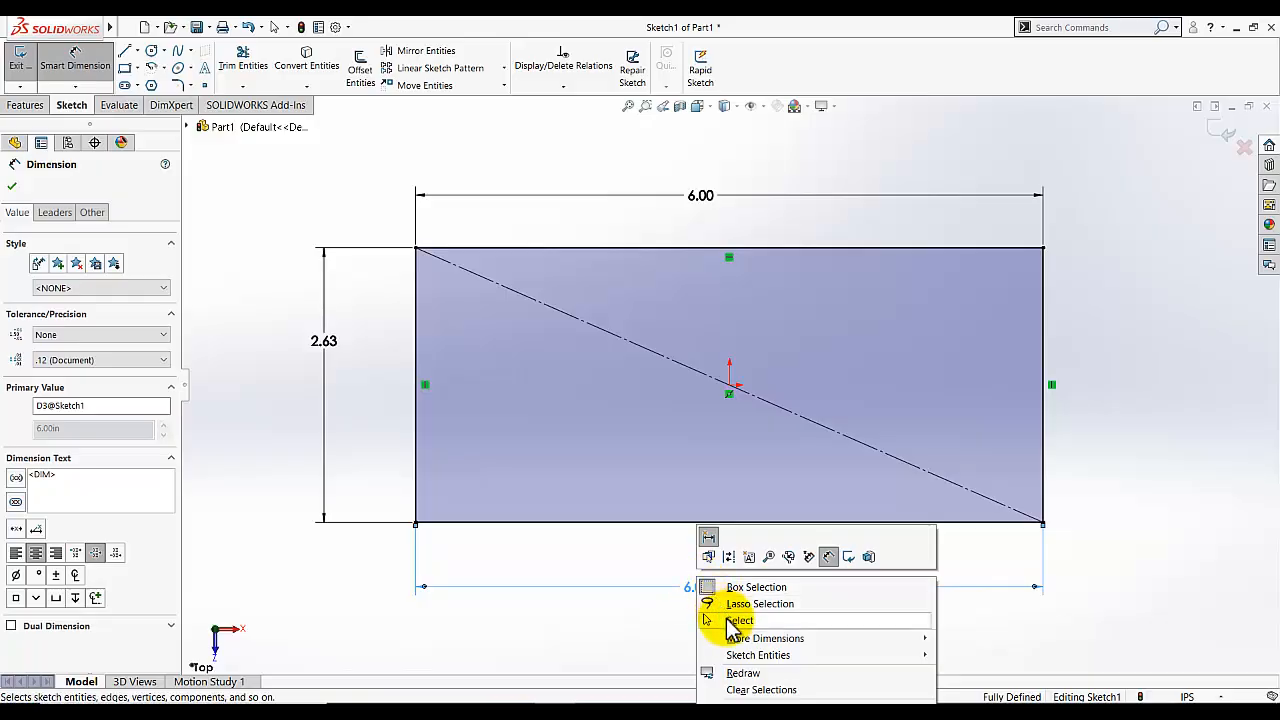
pyautogui.click(683, 620)
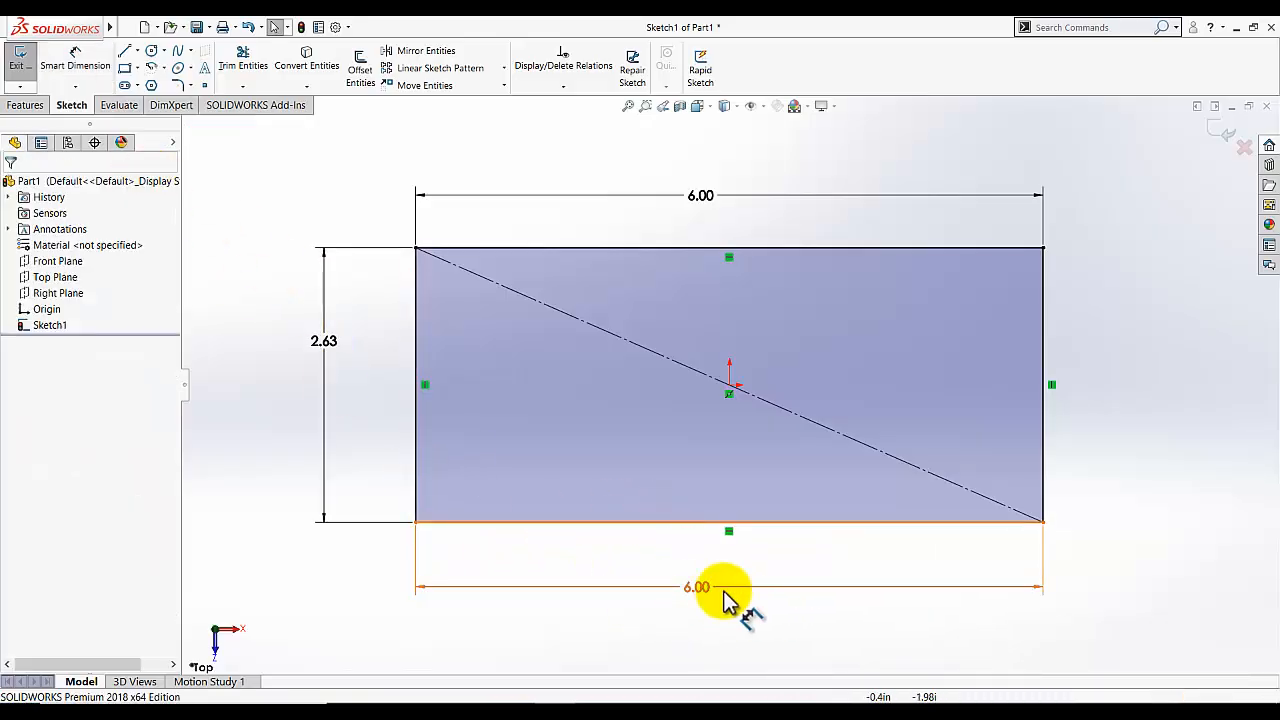
pyautogui.rightClick(690, 587)
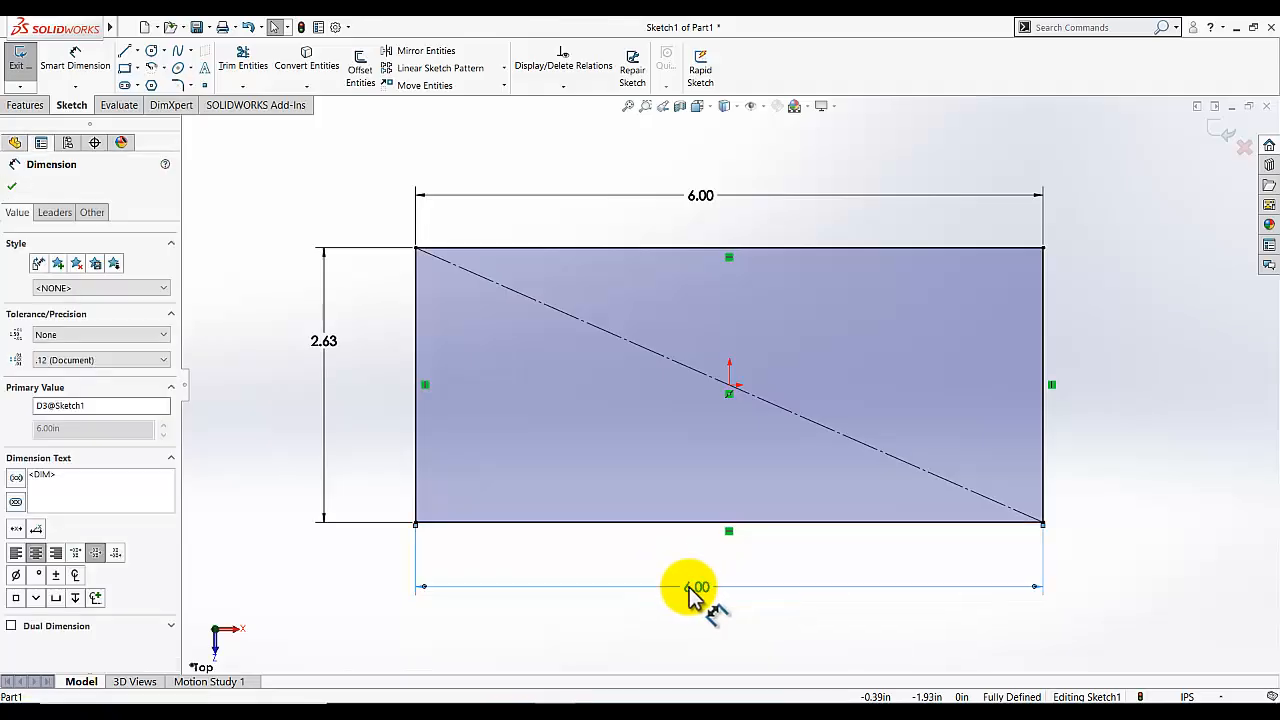
pyautogui.click(712, 590)
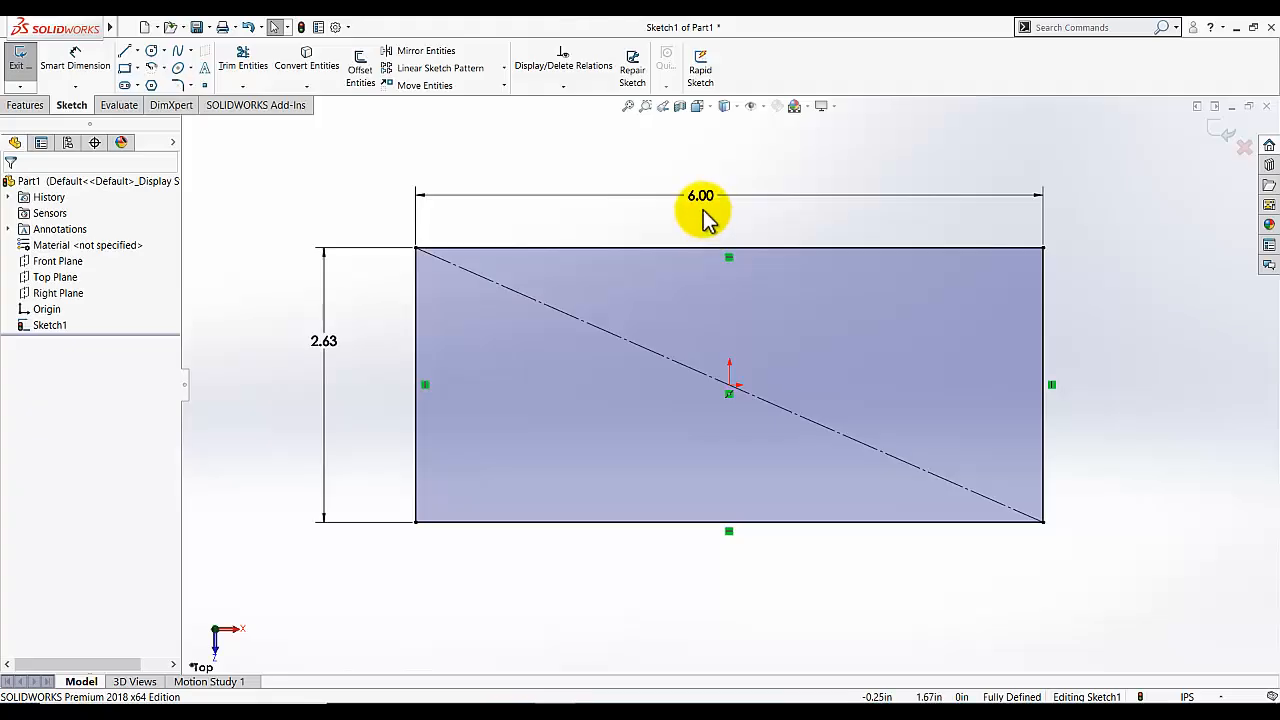
# Dimension the rectangle's lower horizontal edge again, choosing to leave this redundant dimension driving.
pyautogui.click(70, 55)
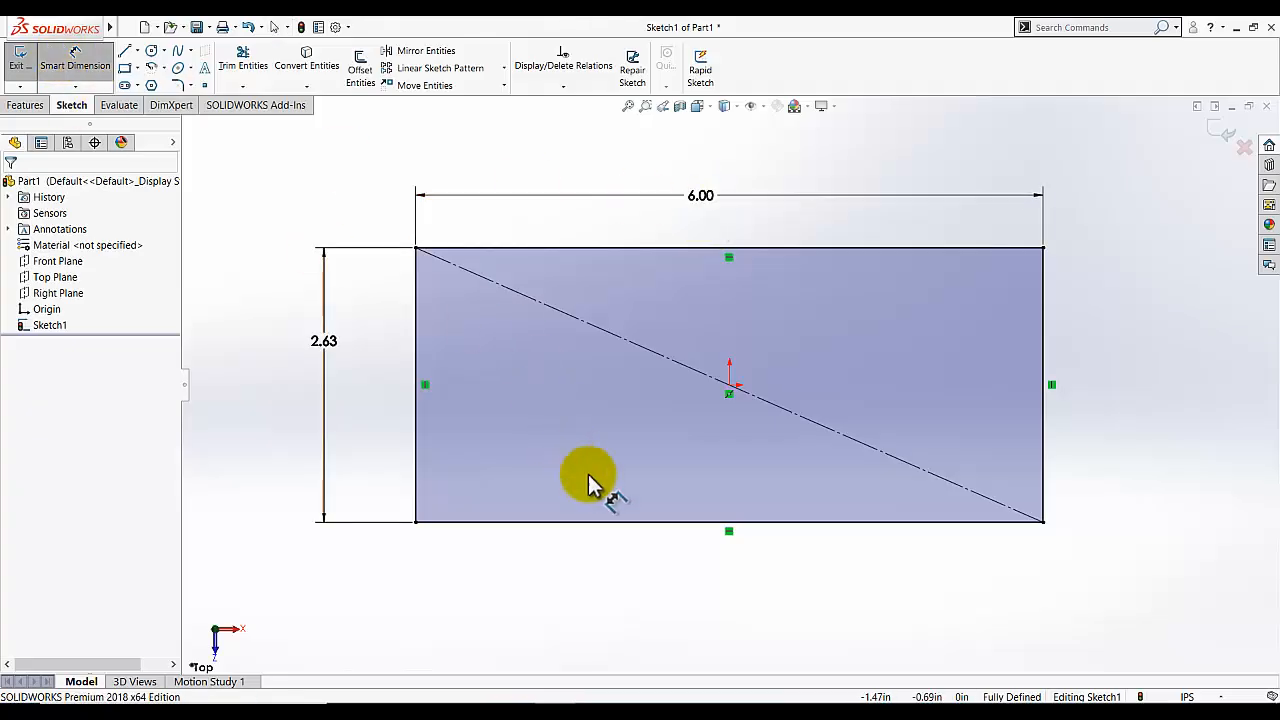
pyautogui.click(634, 522)
pyautogui.click(668, 575)
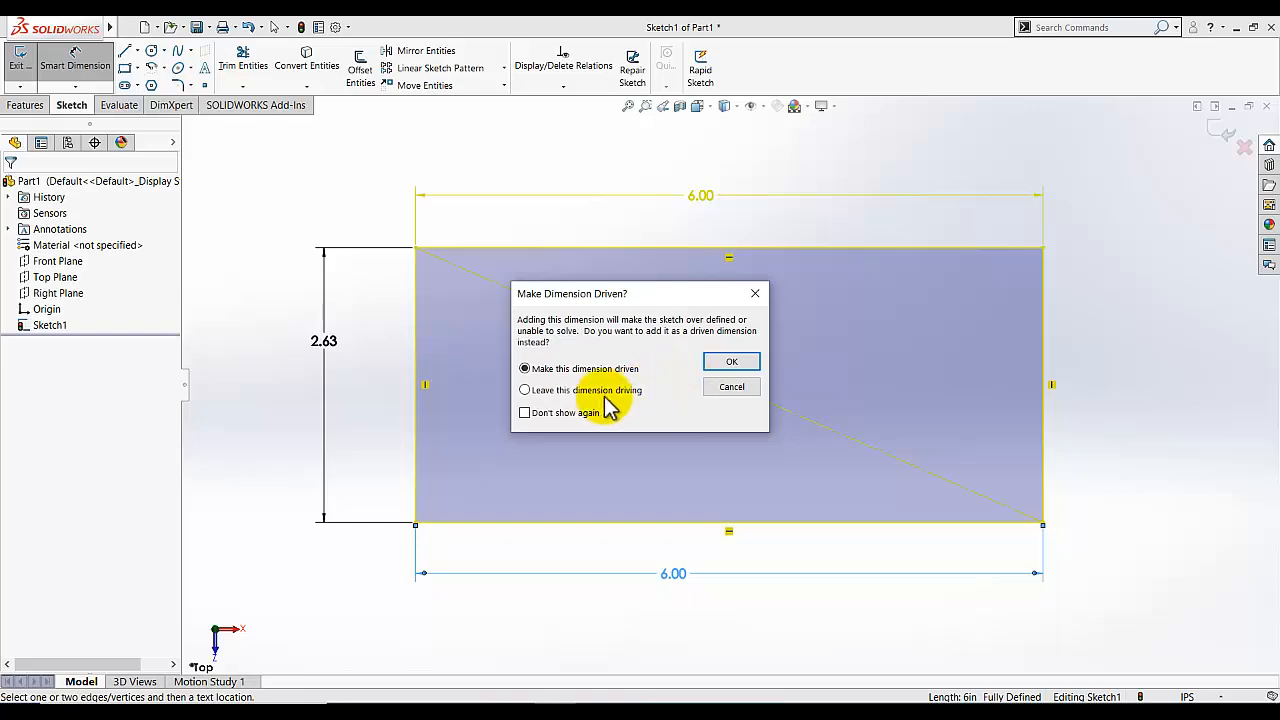
pyautogui.click(525, 391)
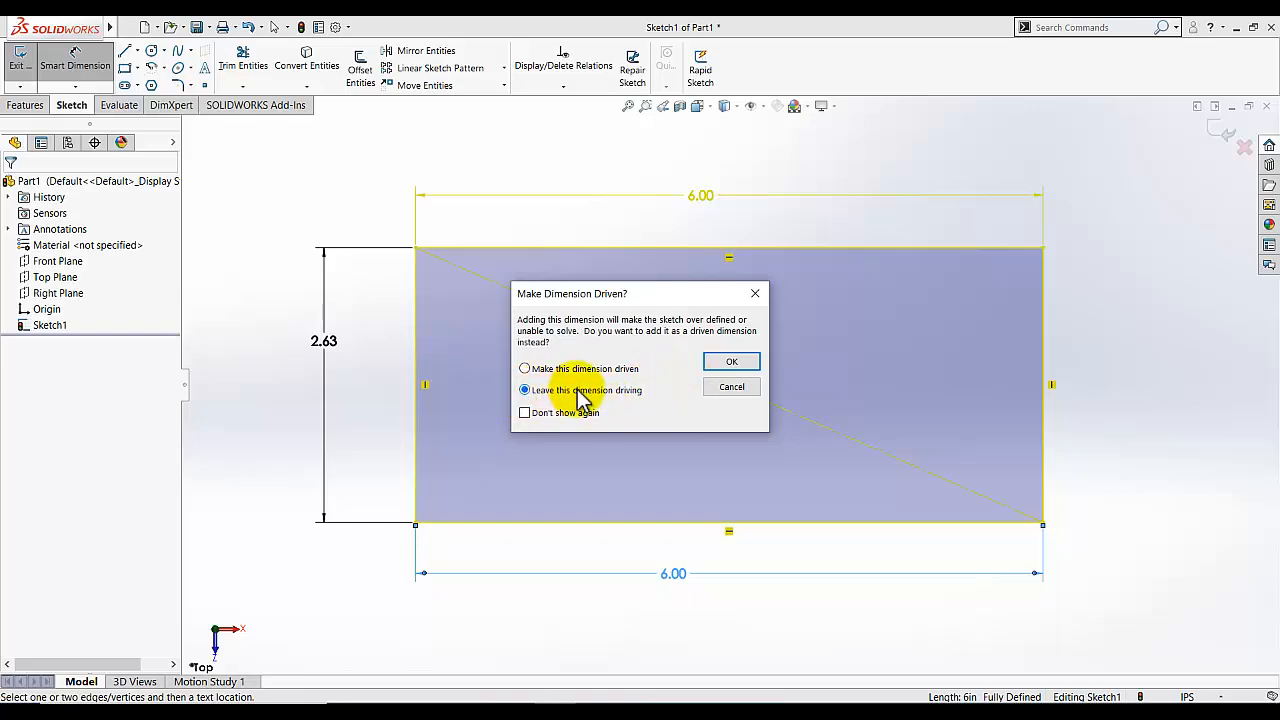
pyautogui.click(731, 362)
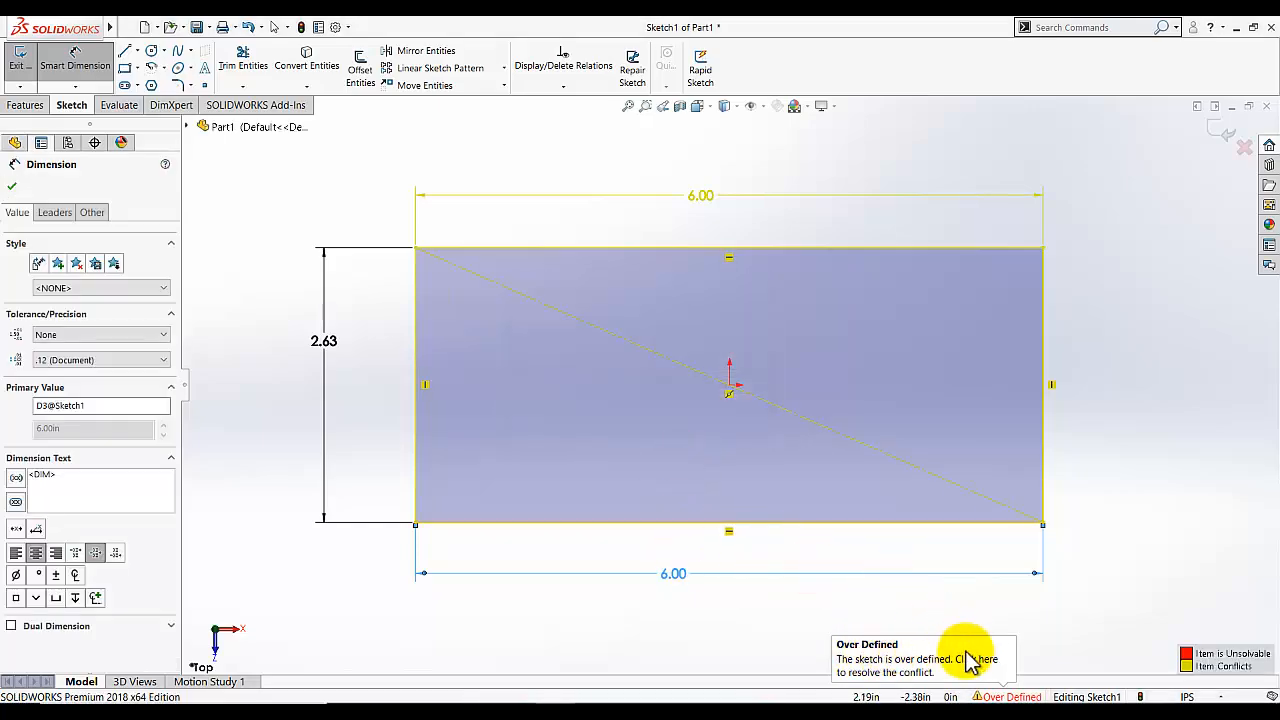
# Delete the redundant driving dimension below the rectangle.
pyautogui.click(78, 57)
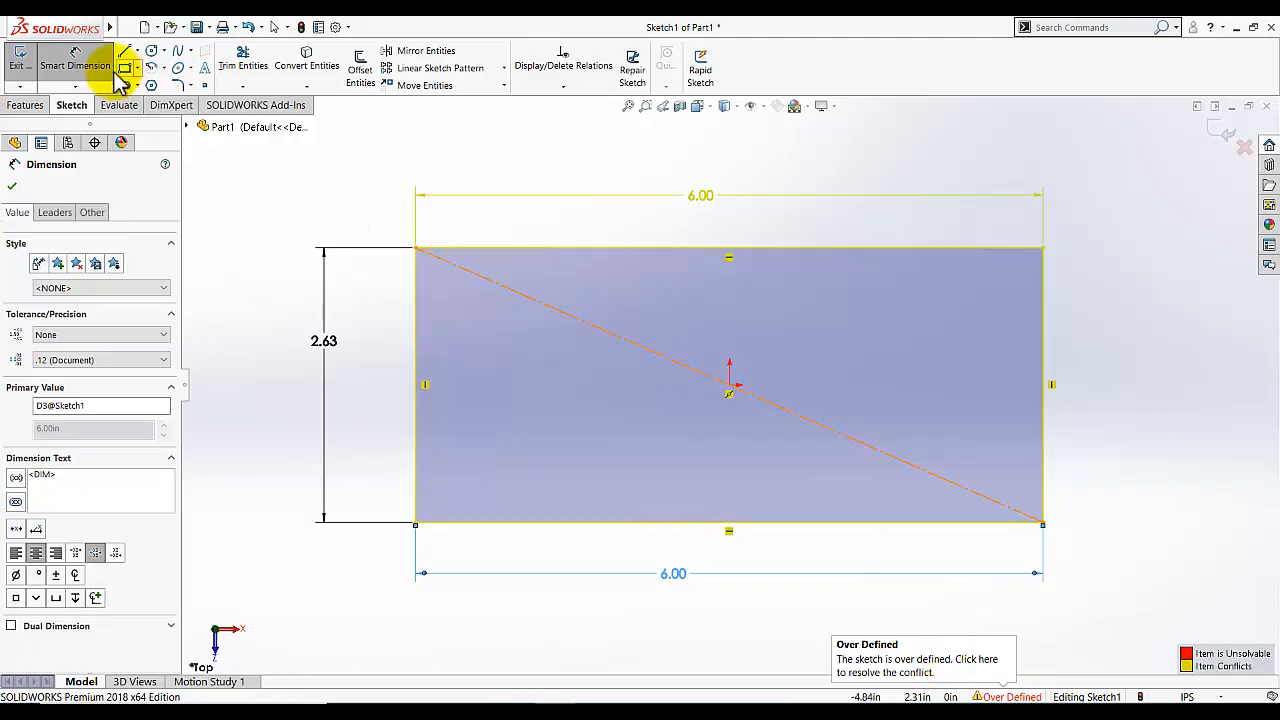
pyautogui.rightClick(676, 588)
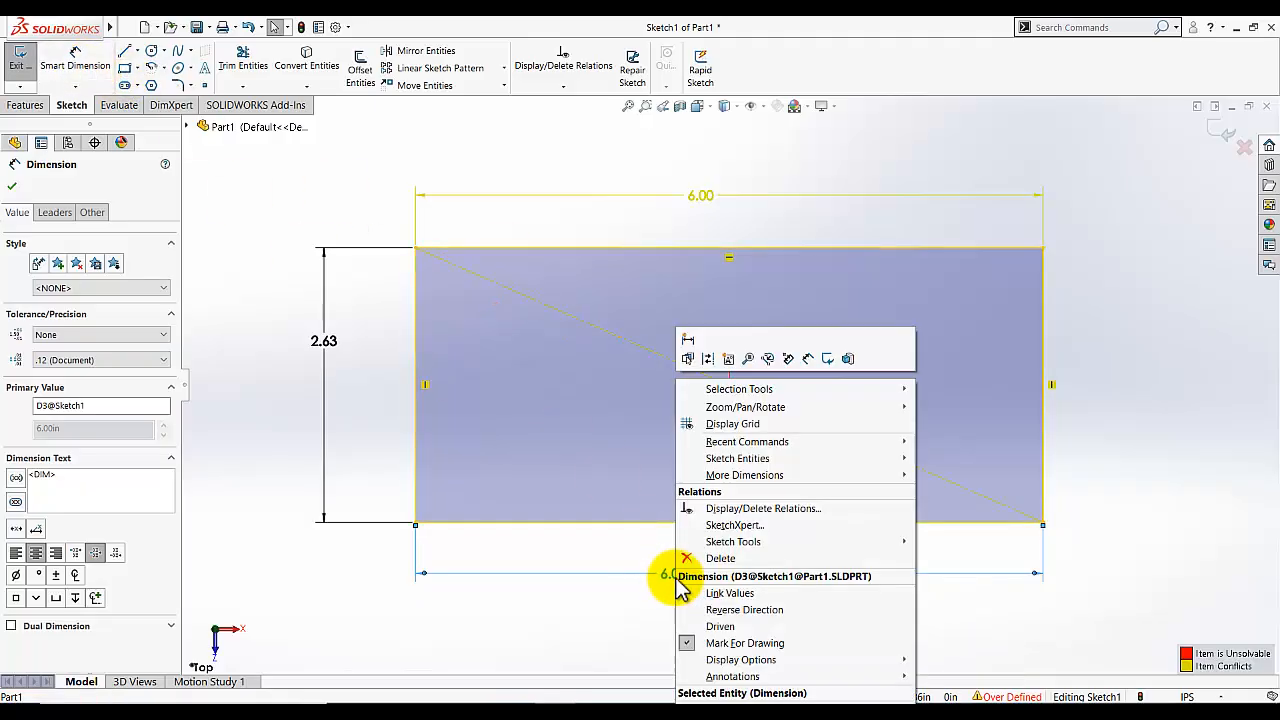
pyautogui.click(683, 555)
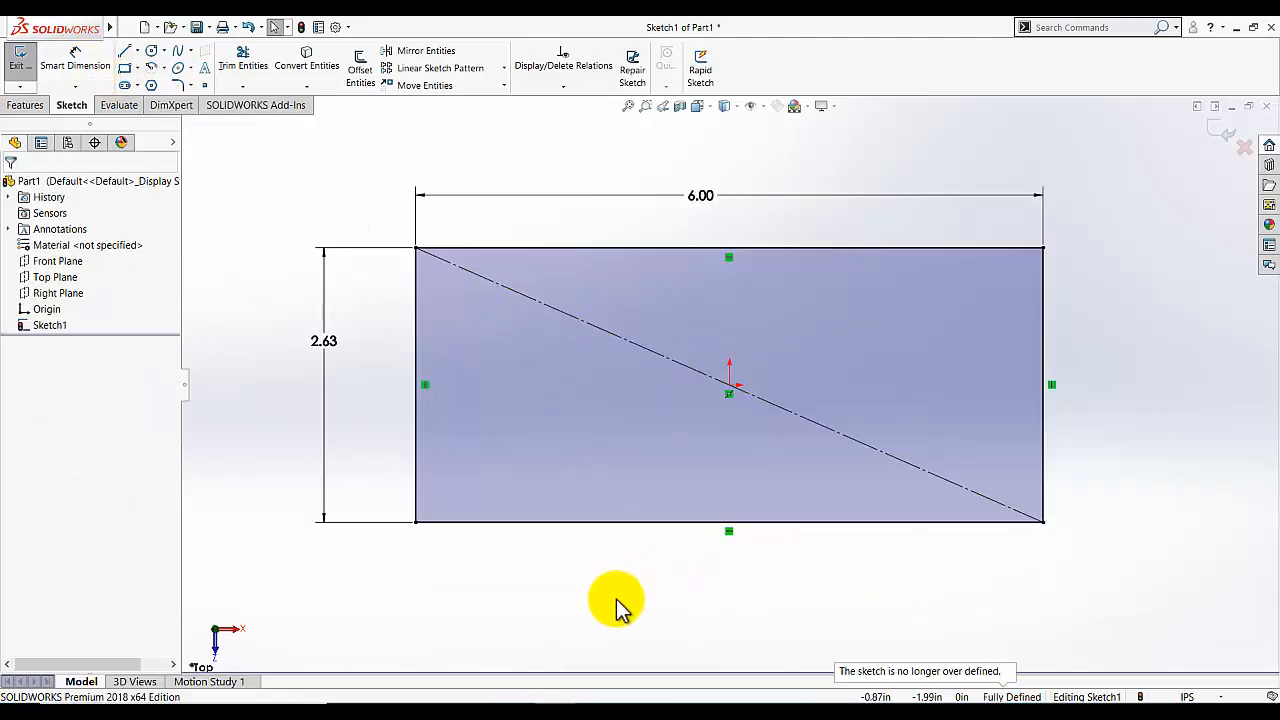
# Exit the base rectangle sketch and switch the model to the isometric view.
pyautogui.click(20, 58)
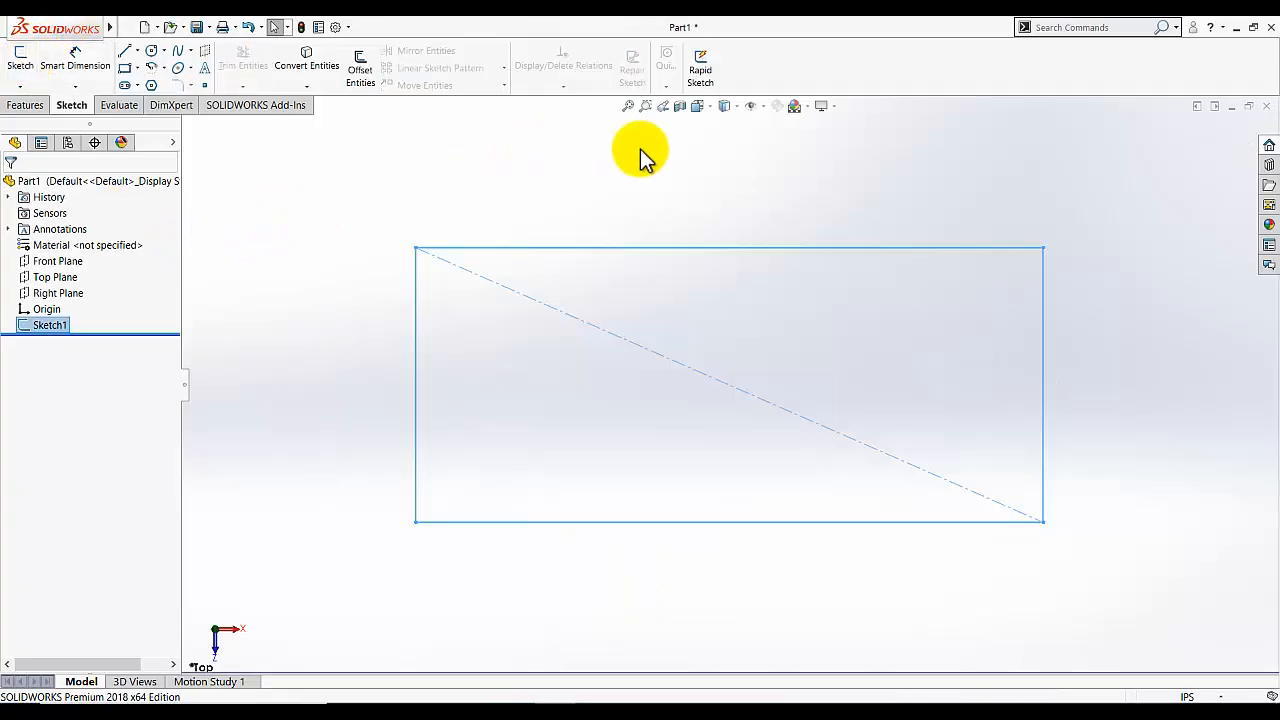
pyautogui.click(700, 107)
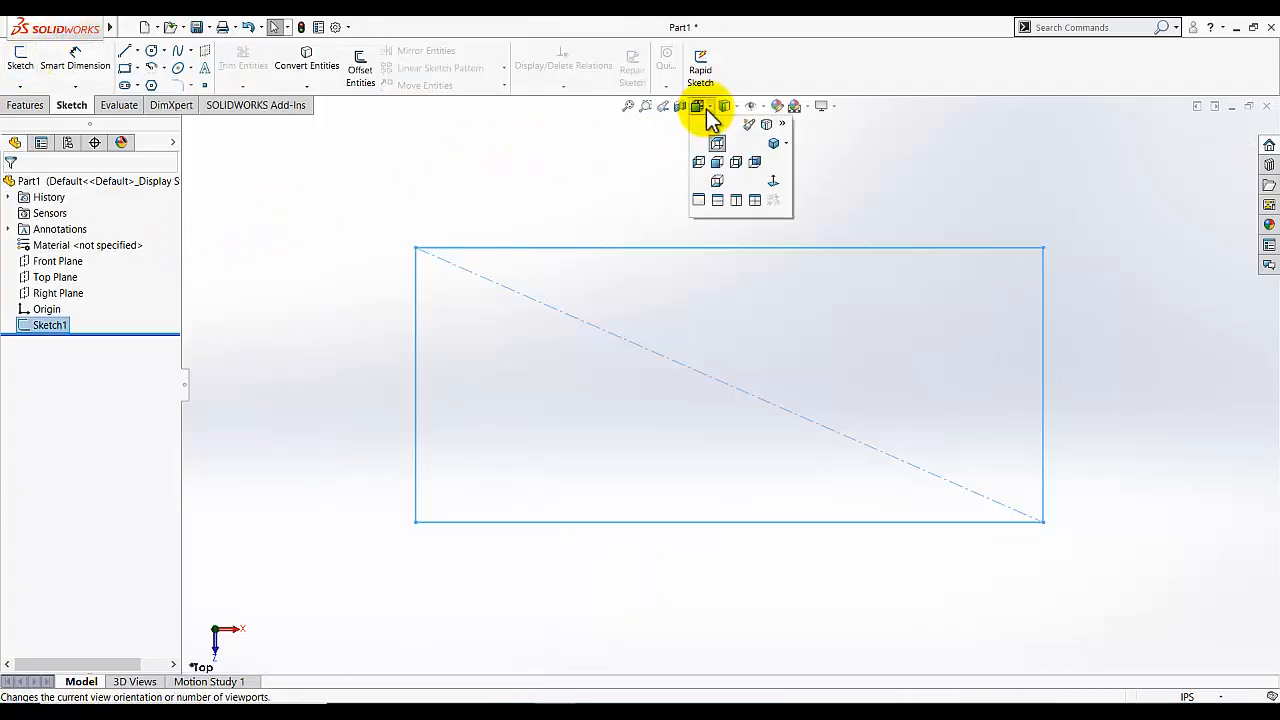
pyautogui.click(775, 146)
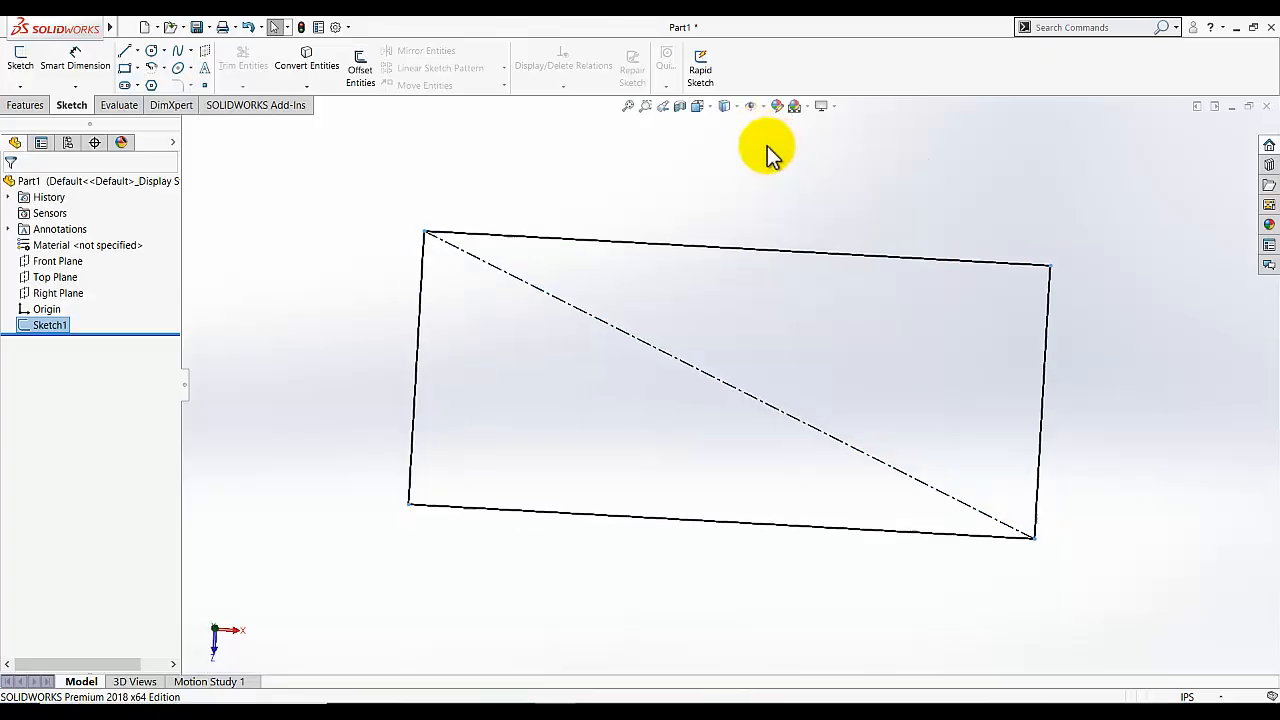
pyautogui.click(384, 290)
pyautogui.click(20, 105)
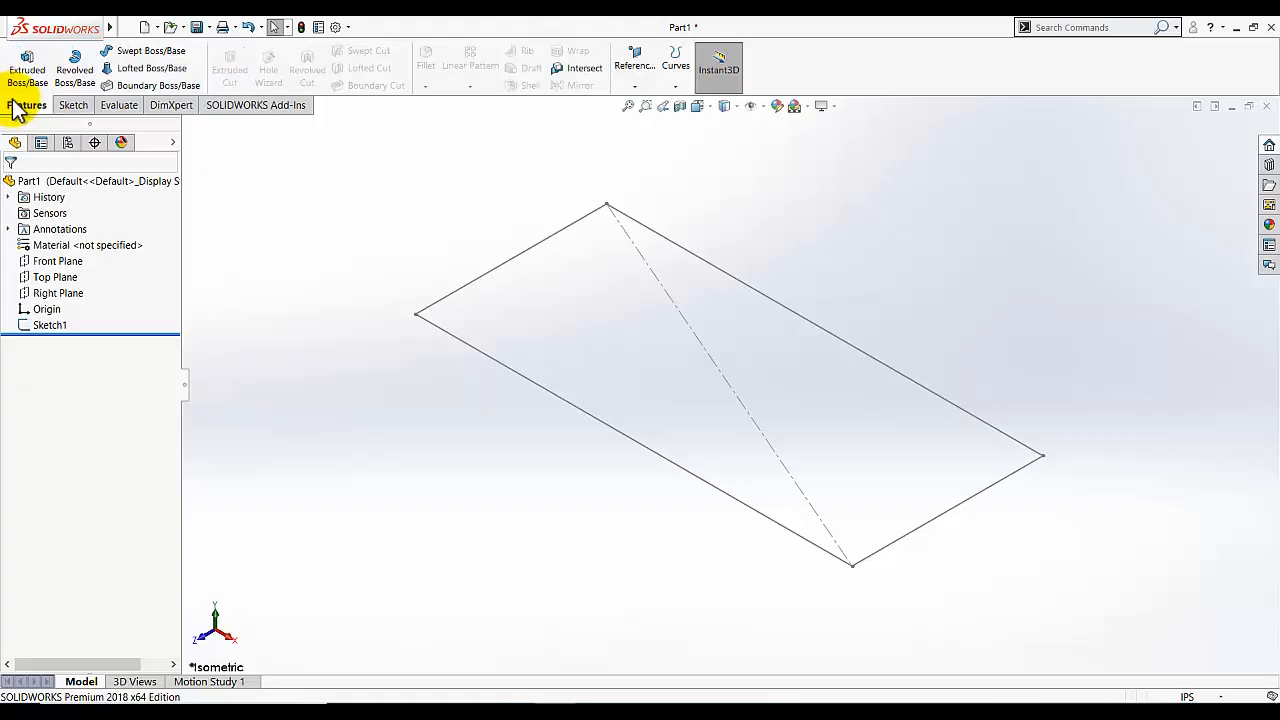
pyautogui.click(26, 68)
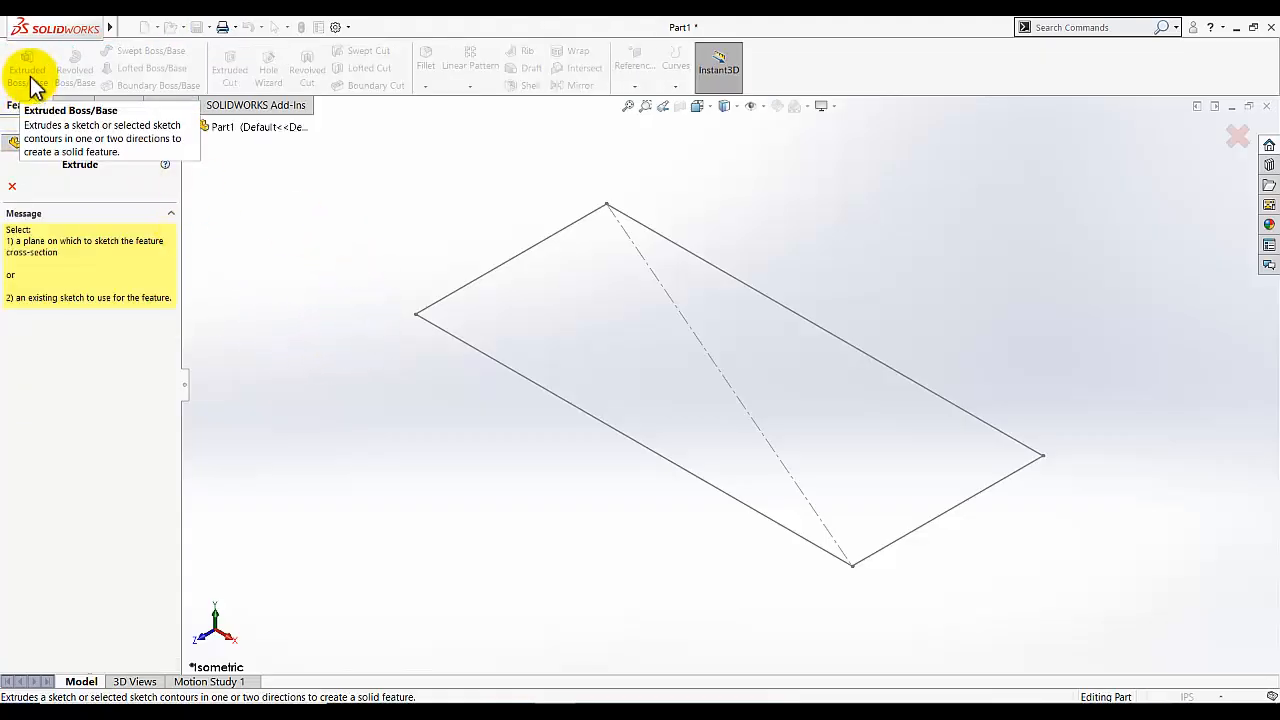
pyautogui.click(12, 186)
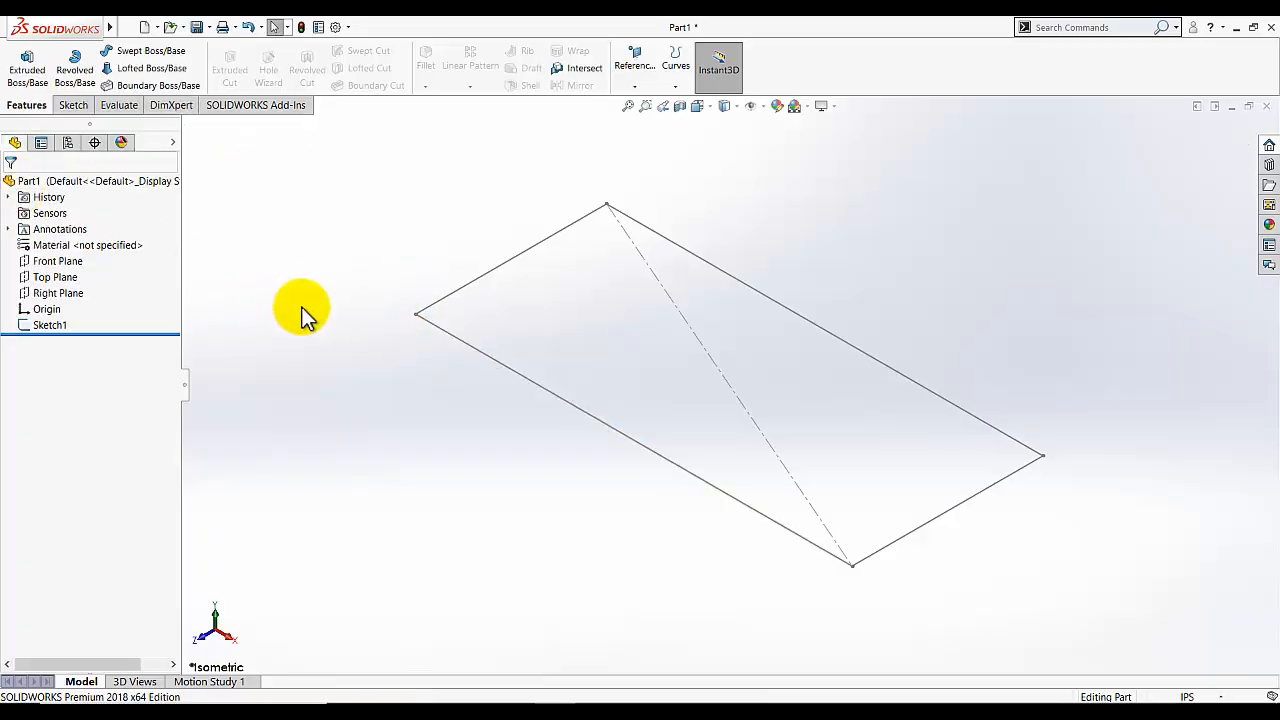
# Extrude the base rectangle sketch upward as a Blind boss with a depth of 0.25 in.
pyautogui.click(56, 327)
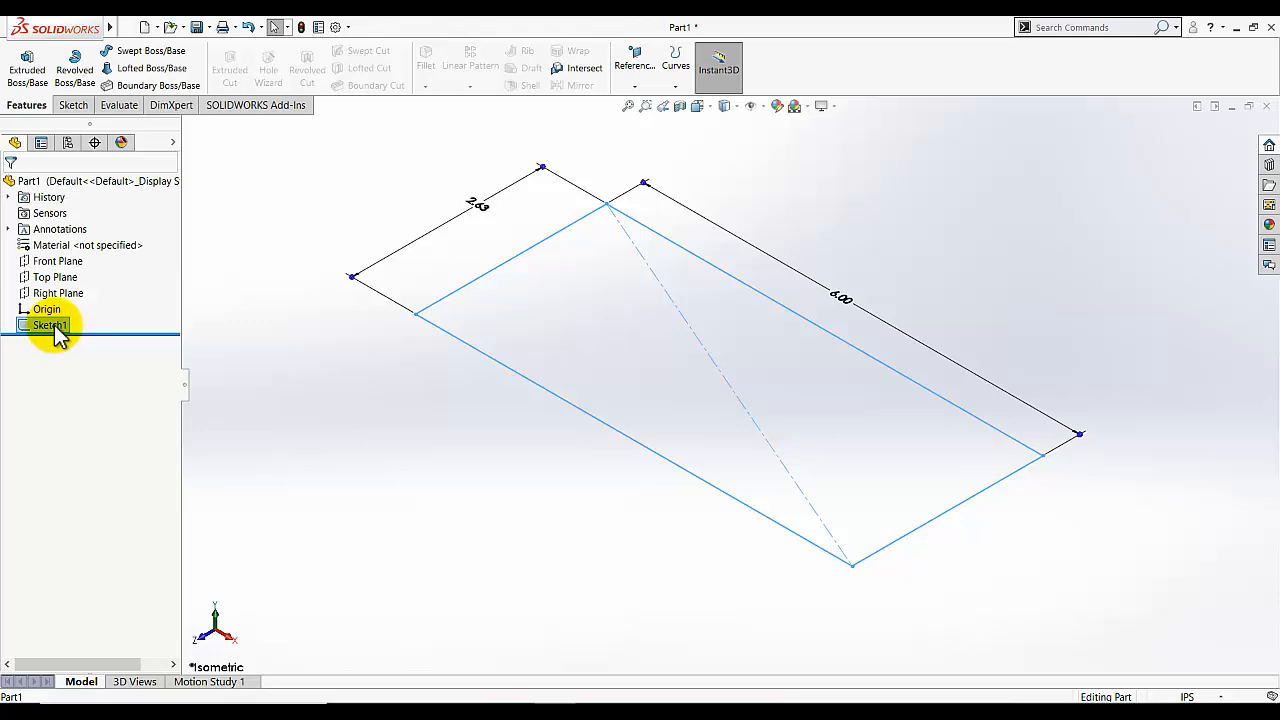
pyautogui.click(27, 68)
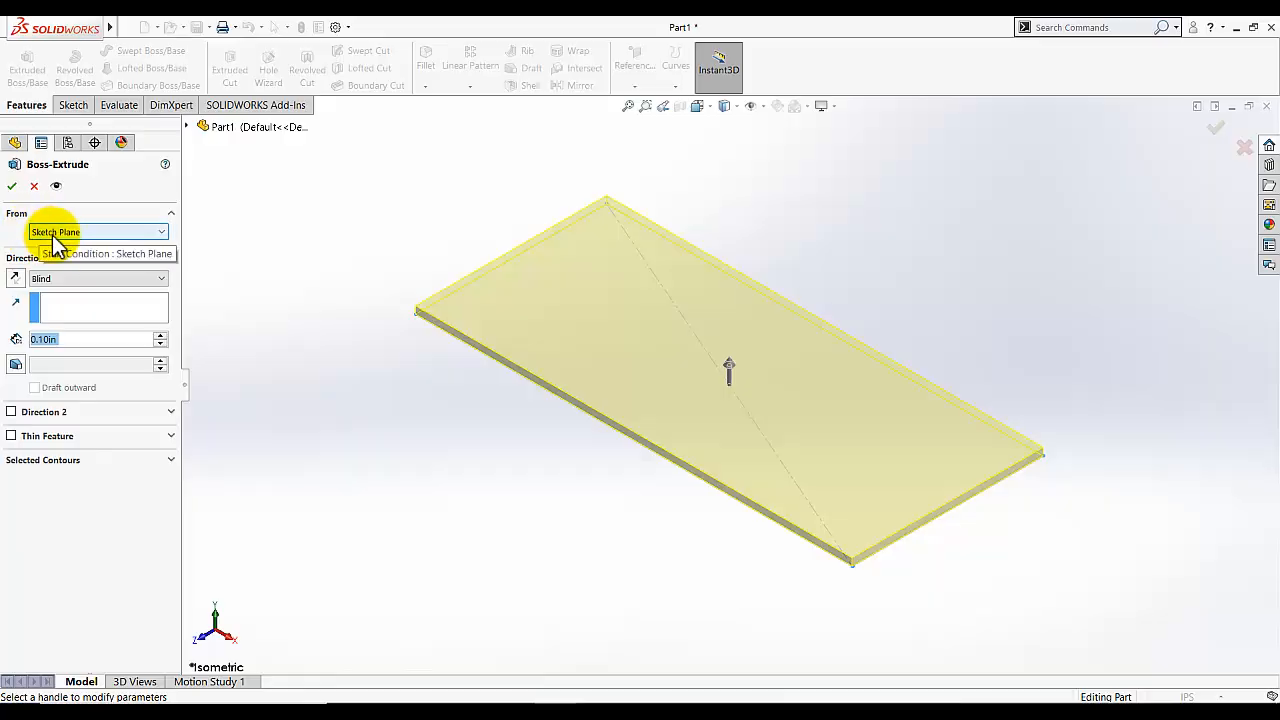
pyautogui.click(16, 281)
pyautogui.click(16, 281)
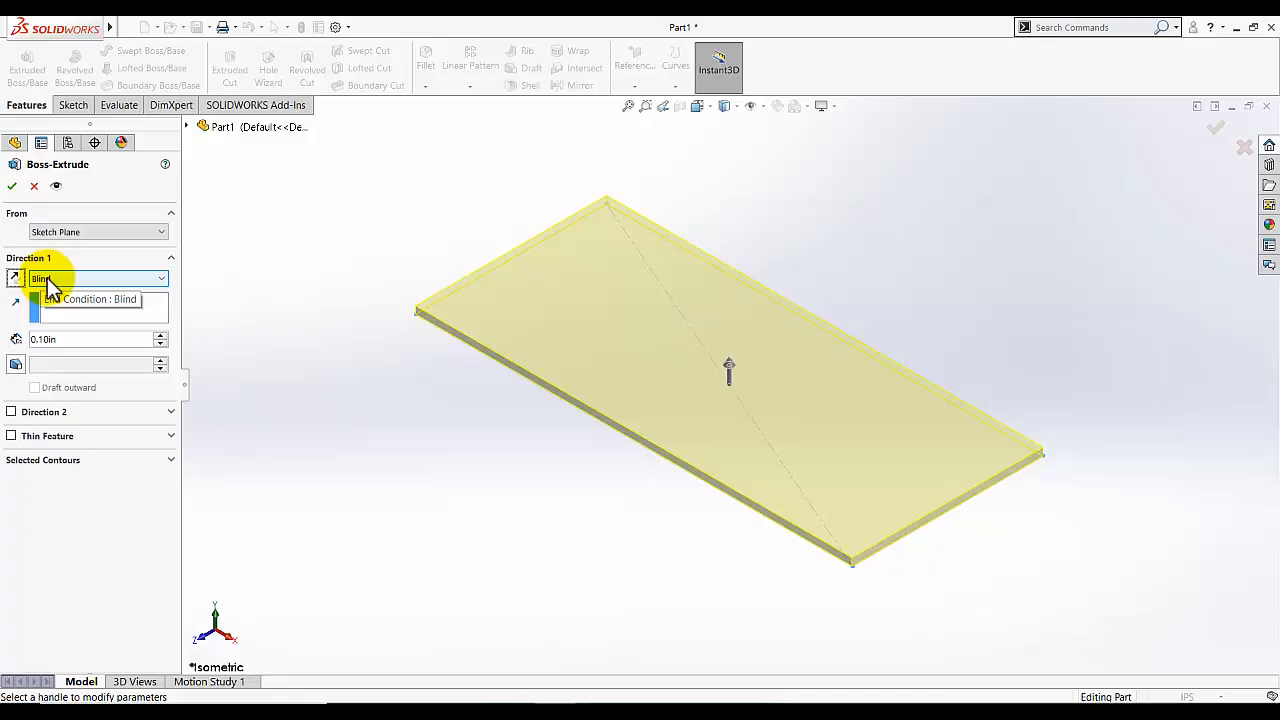
pyautogui.click(50, 285)
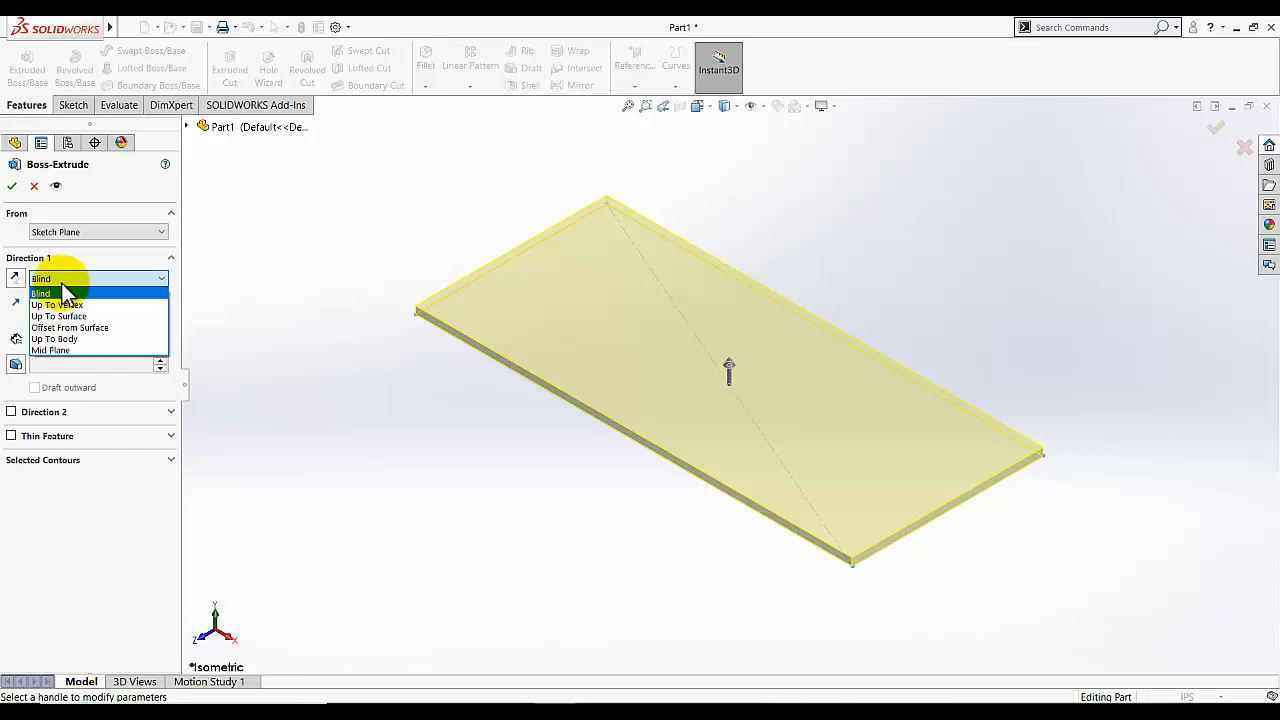
pyautogui.click(52, 292)
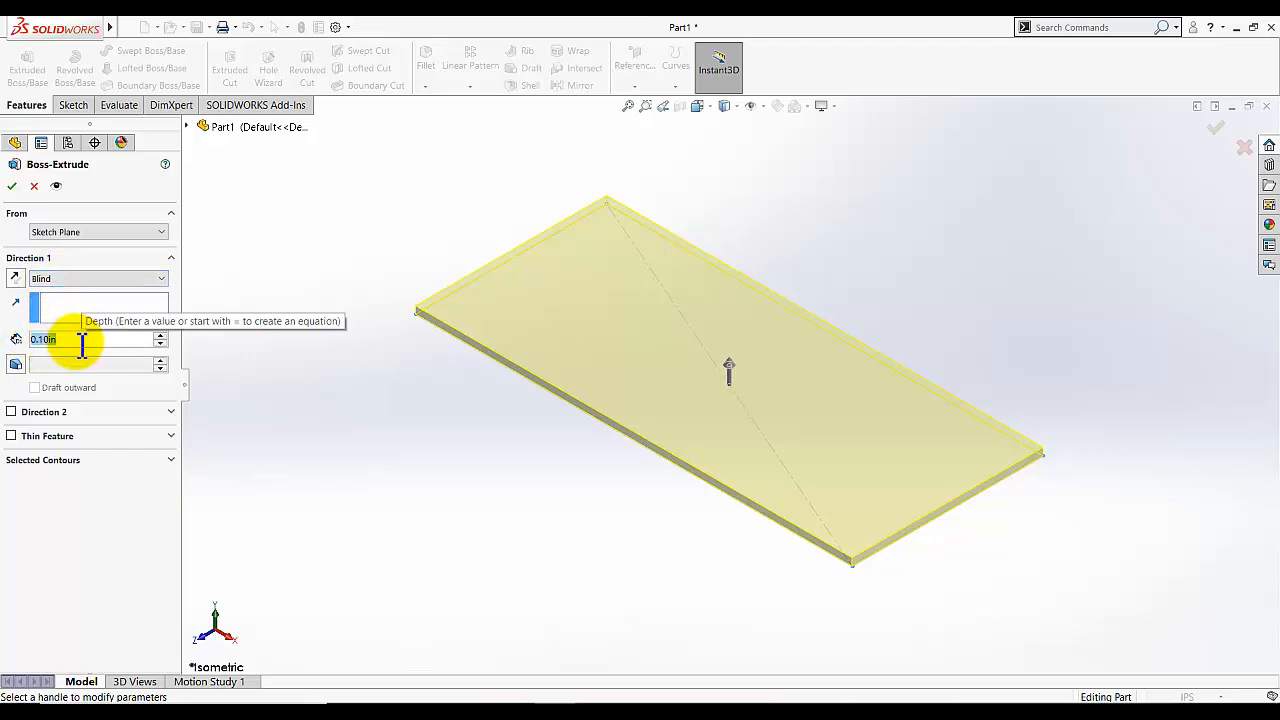
pyautogui.write('0')
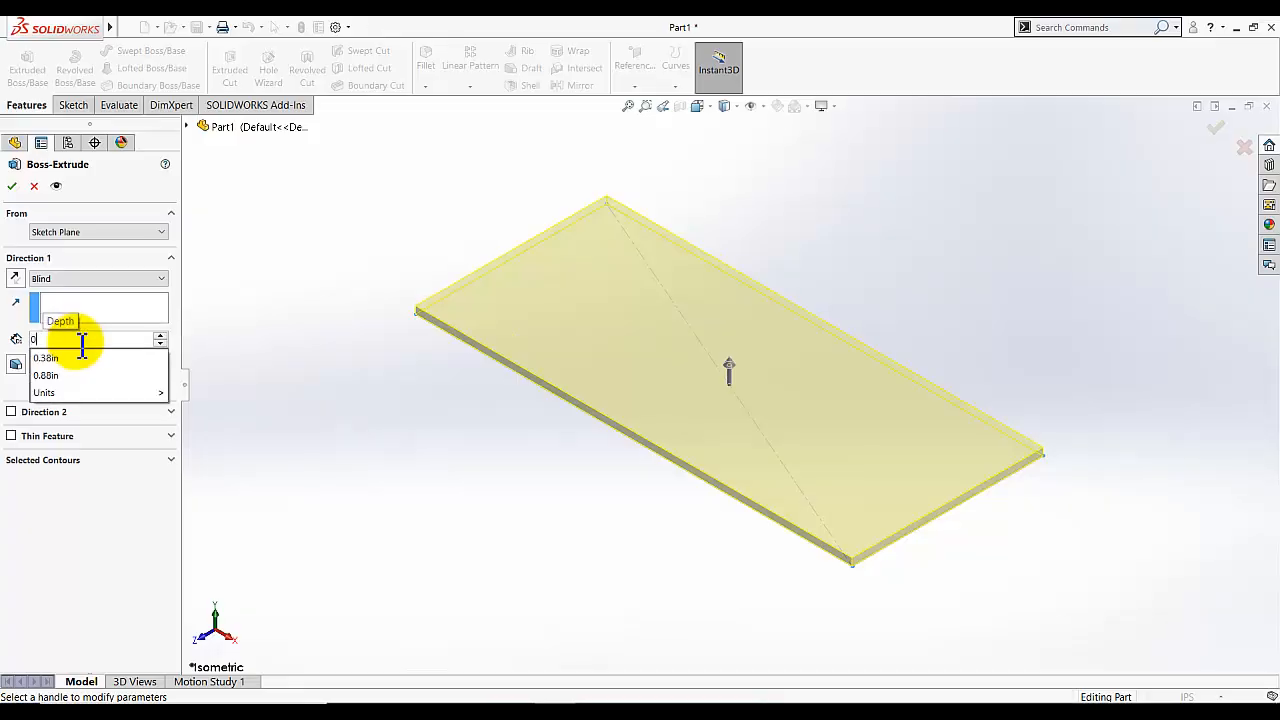
pyautogui.write('.25')
pyautogui.press('Return')
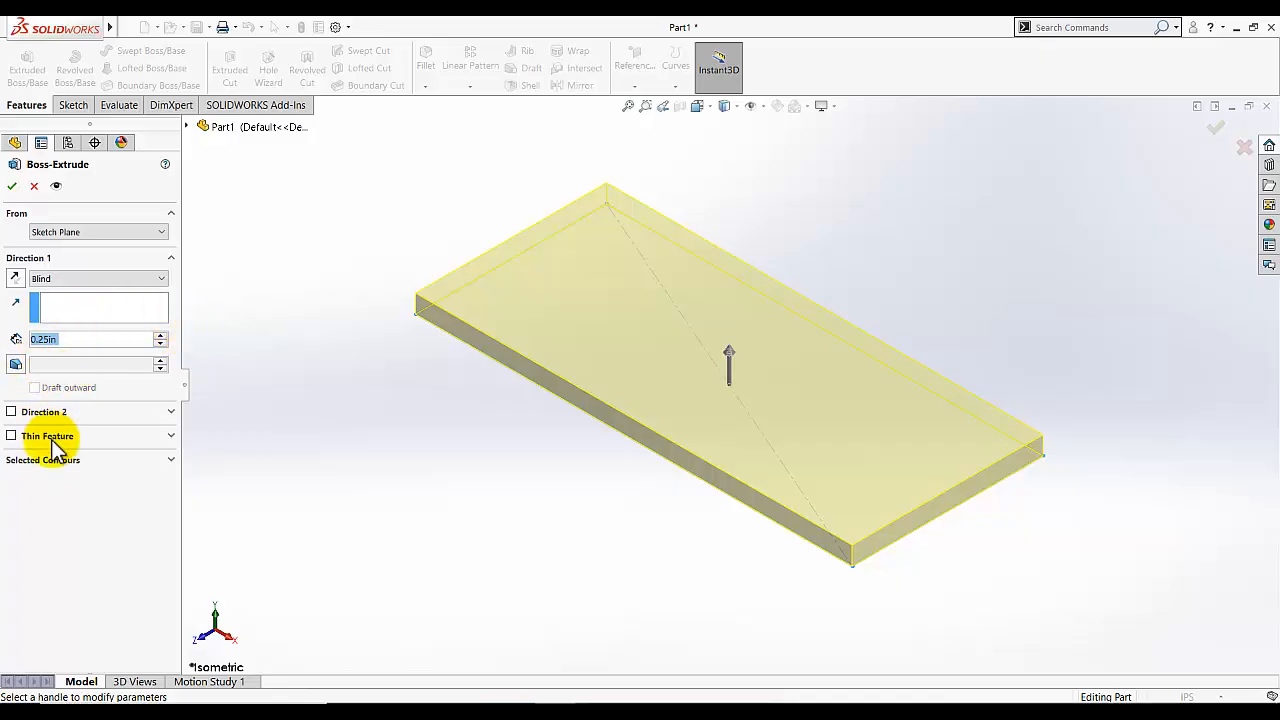
pyautogui.click(13, 188)
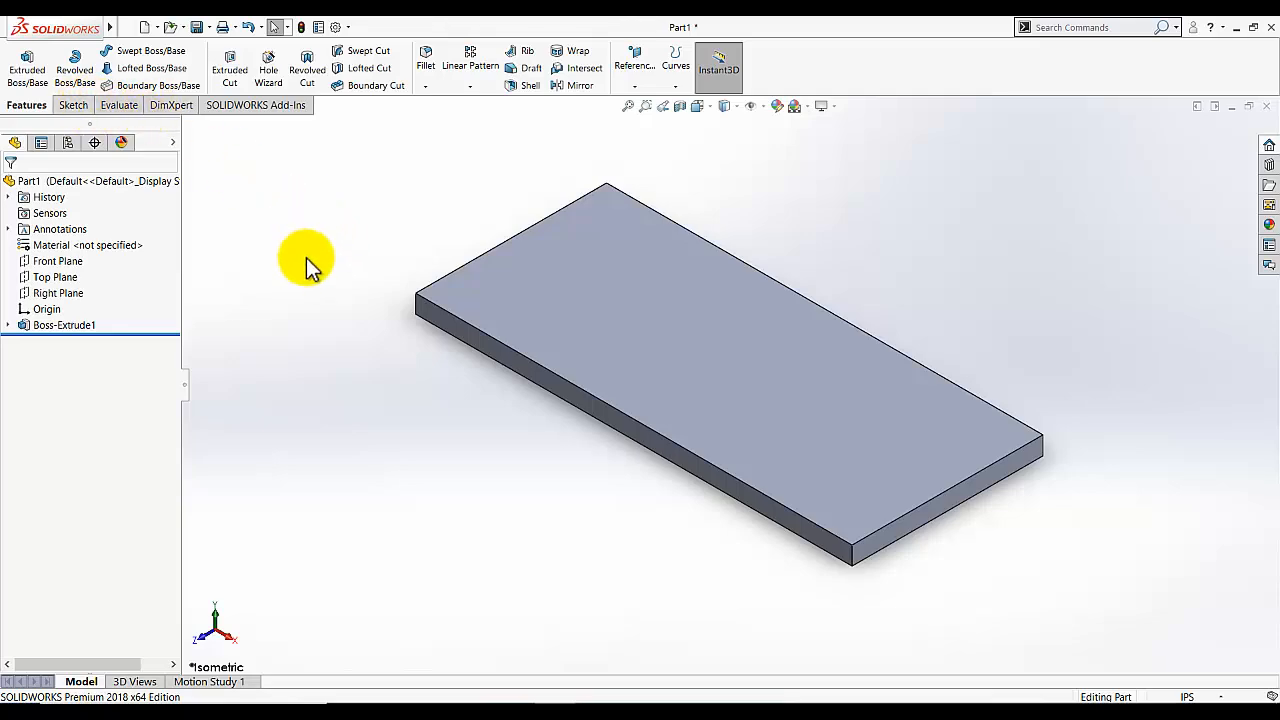
# Start a new sketch on the base plate's top face and view it Normal To.
pyautogui.click(74, 106)
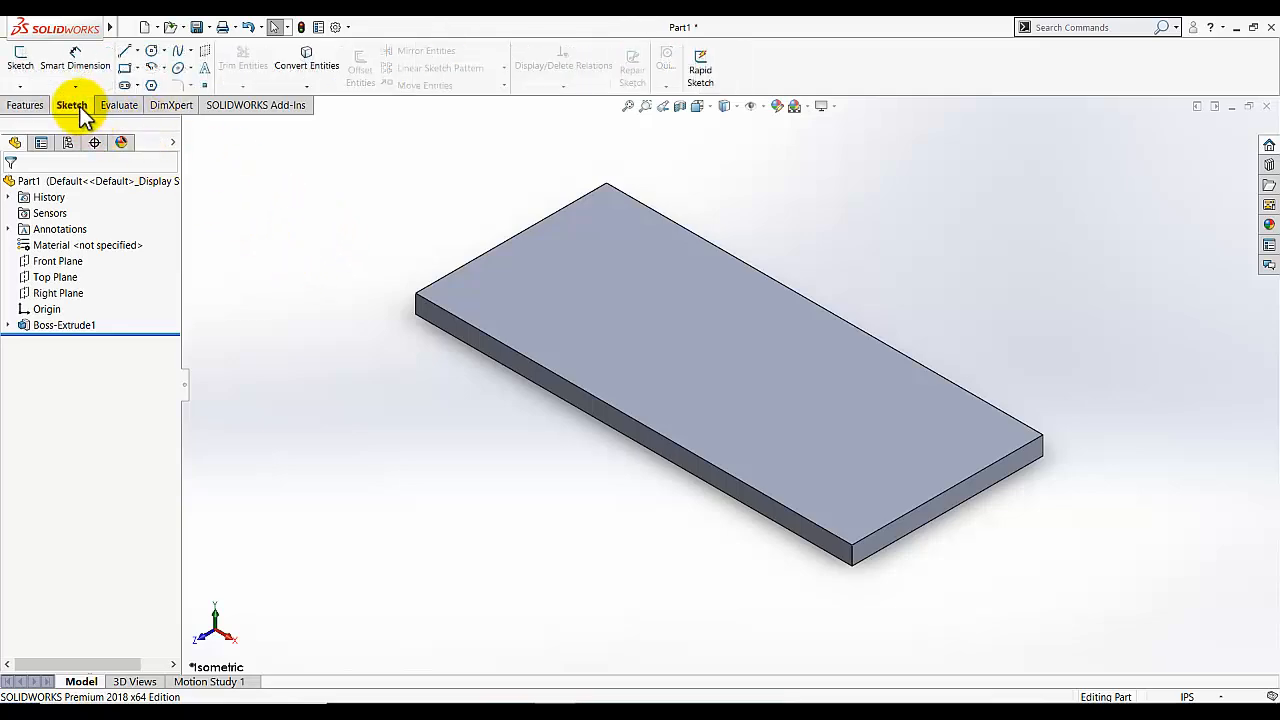
pyautogui.click(22, 62)
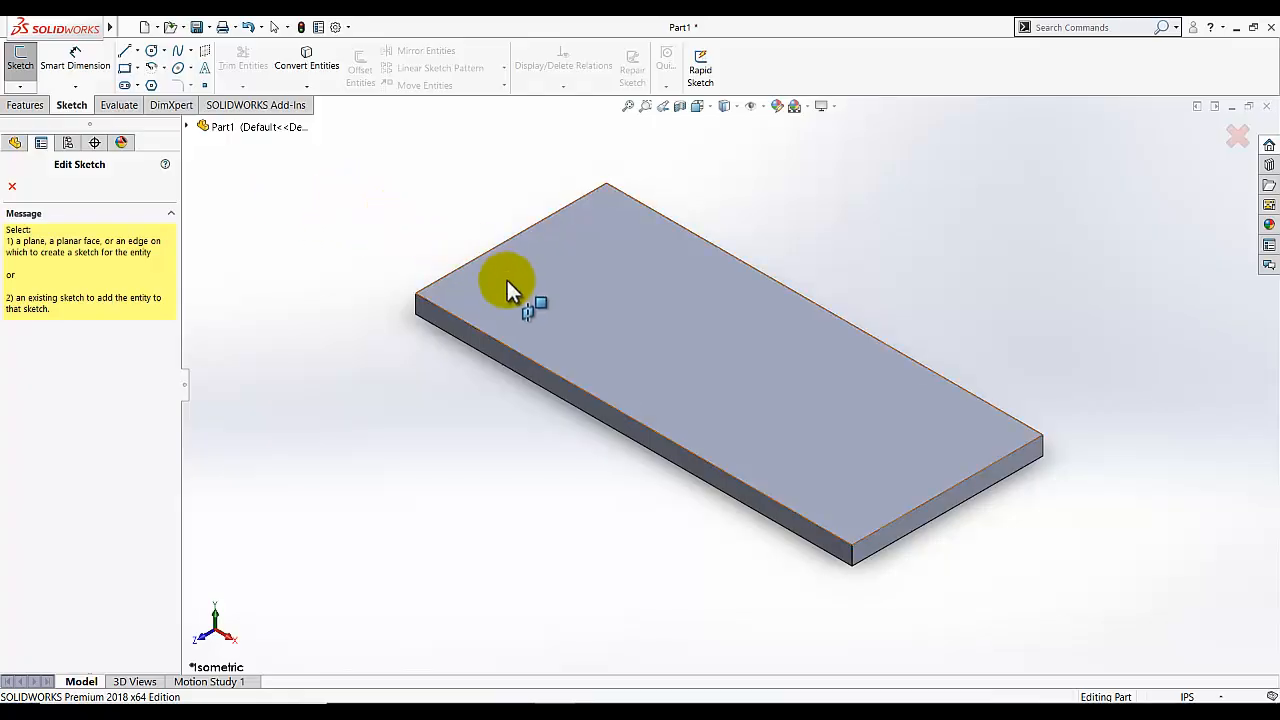
pyautogui.click(581, 294)
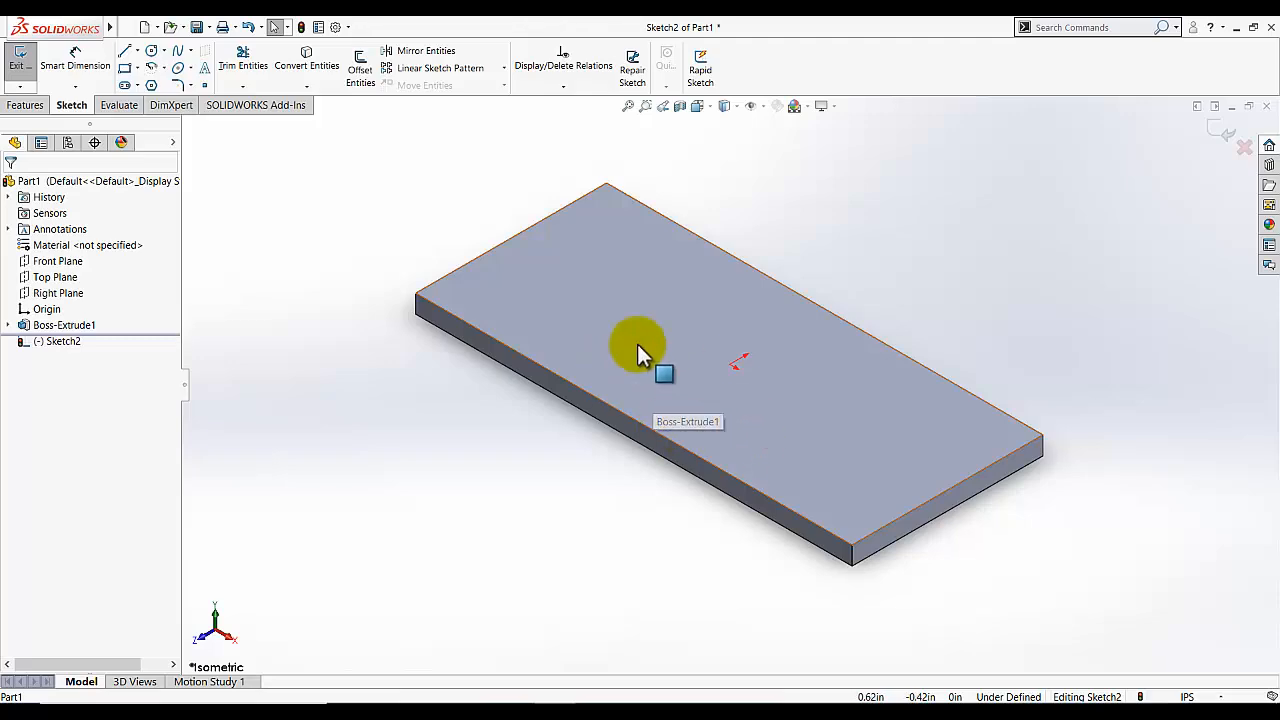
pyautogui.click(705, 108)
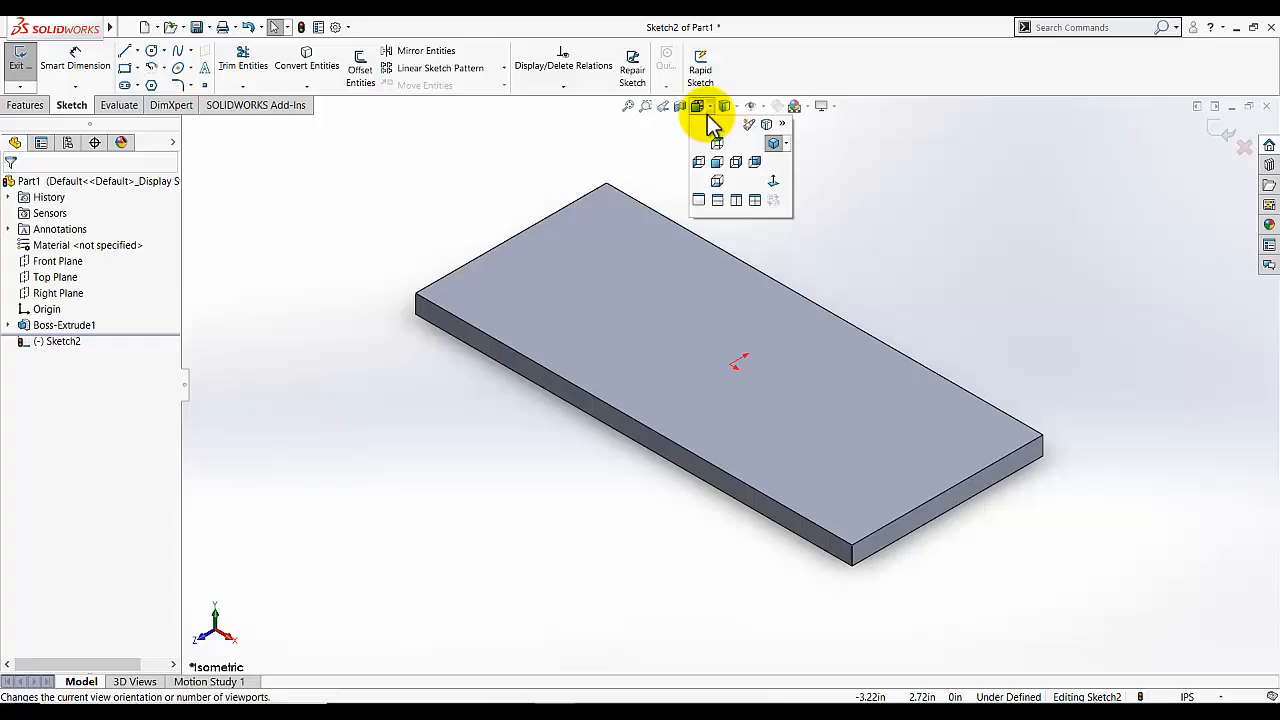
pyautogui.click(773, 185)
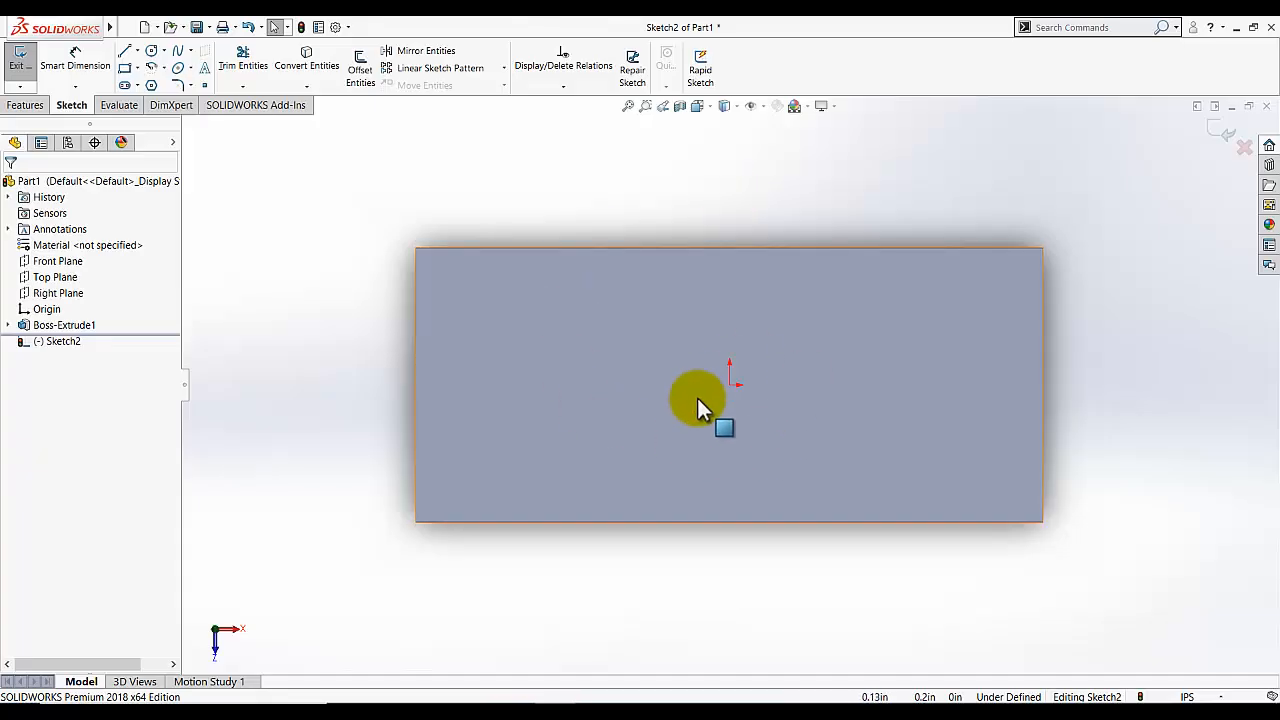
# Flip the Normal To view to the plate's underside and back to its top face.
pyautogui.press('space')
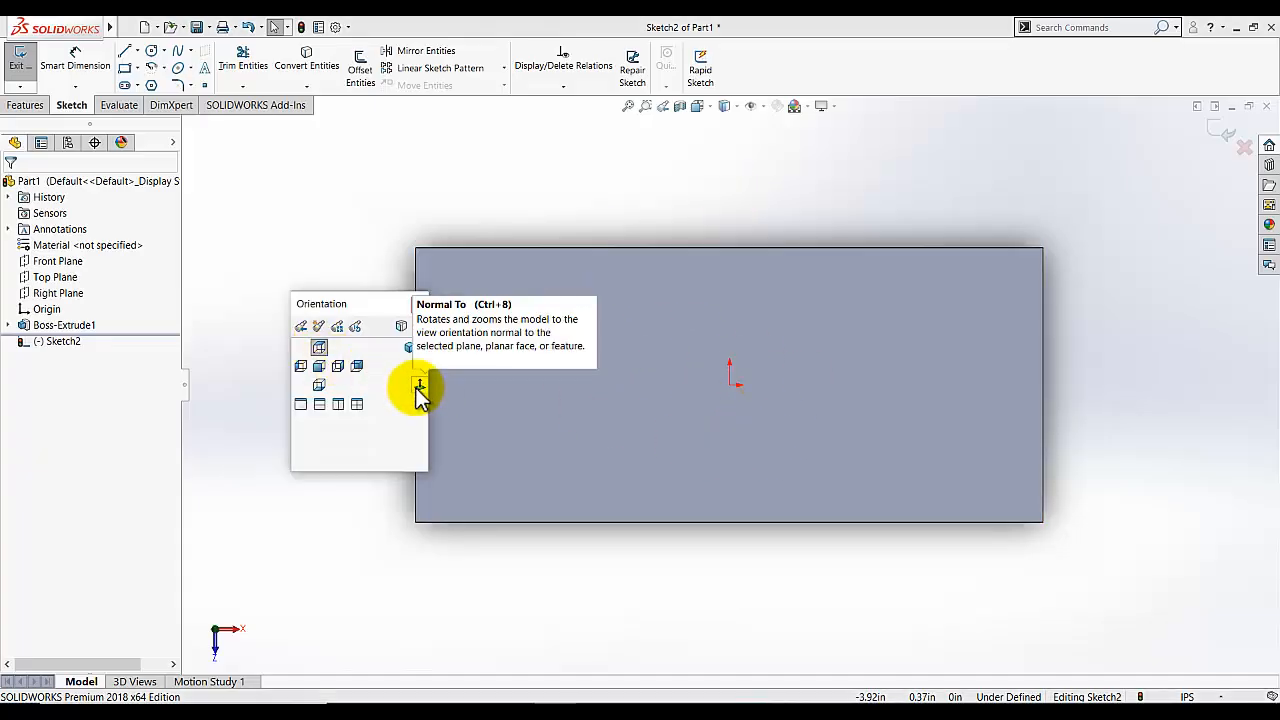
pyautogui.click(420, 391)
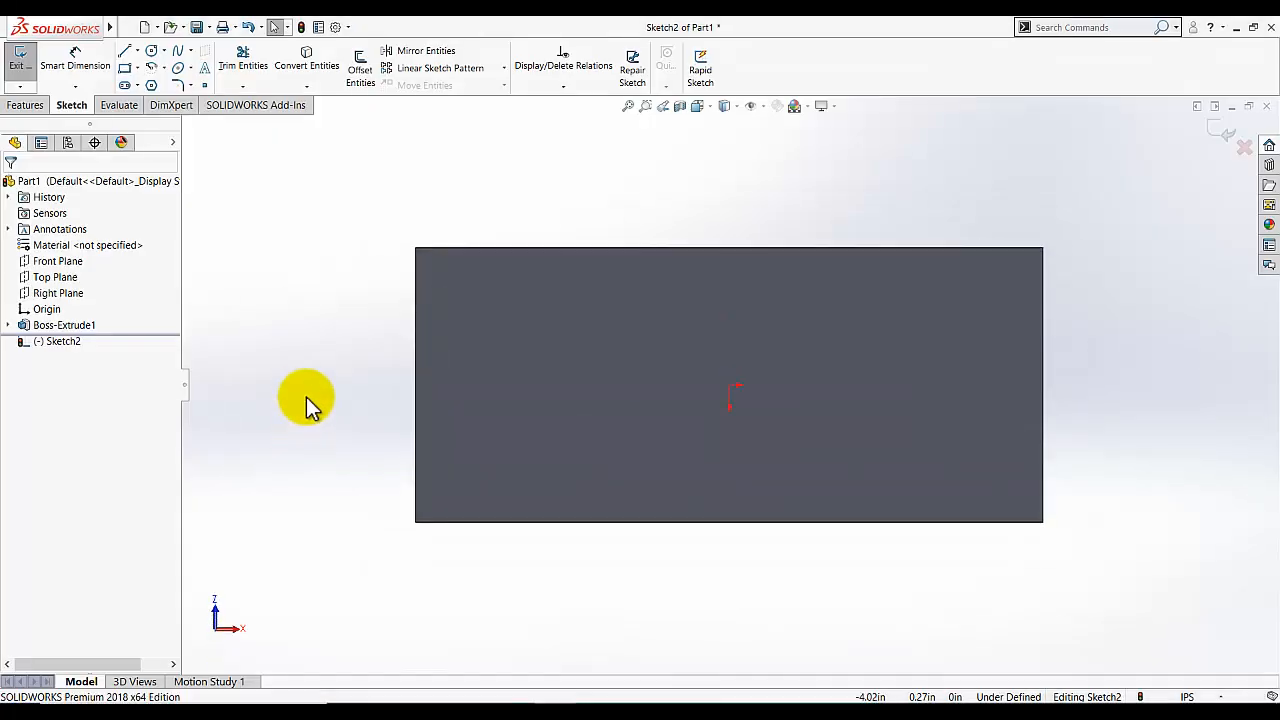
pyautogui.press('space')
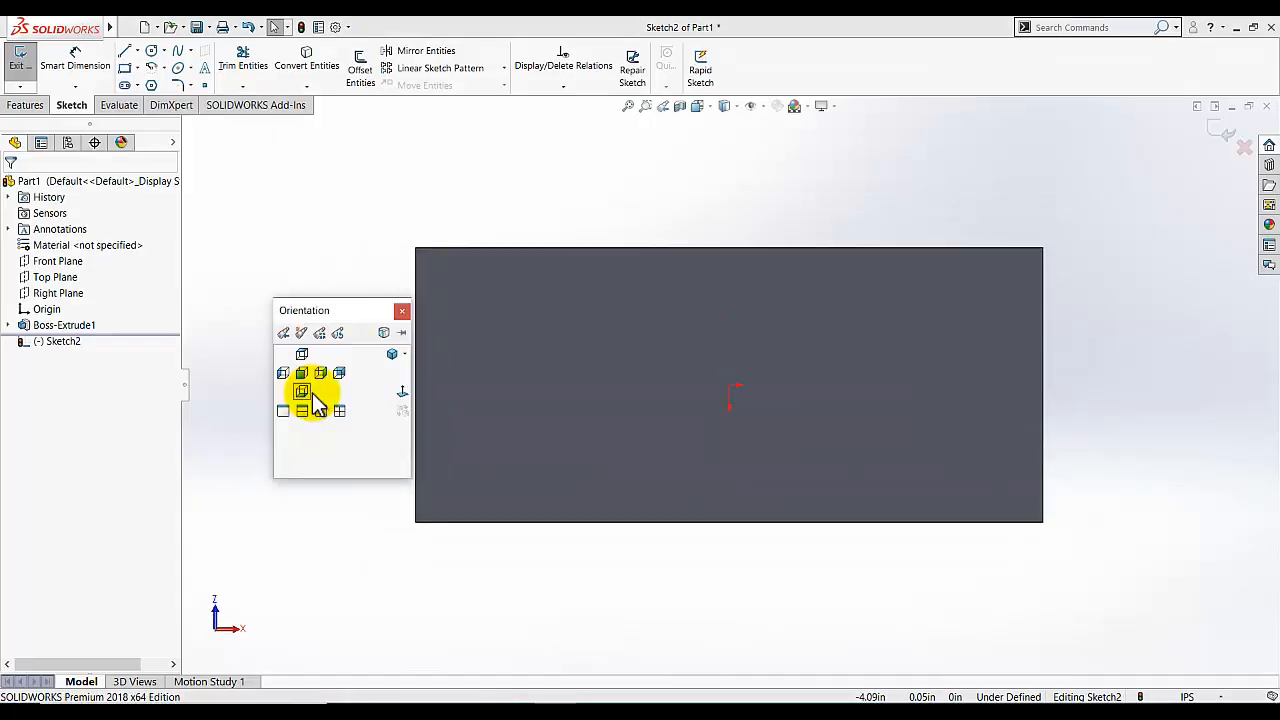
pyautogui.click(401, 392)
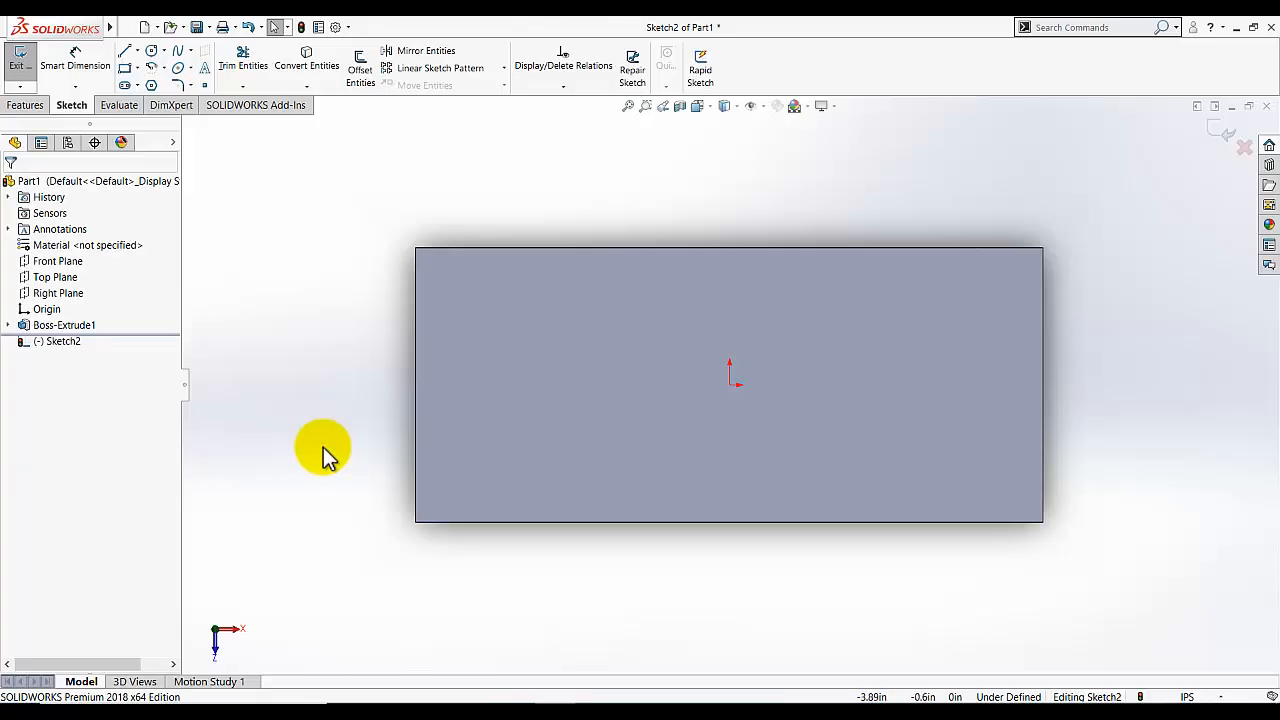
# Sketch a center rectangle from the origin, about 2.36 in wide, with its corner on the plate's upper long edge.
pyautogui.click(137, 68)
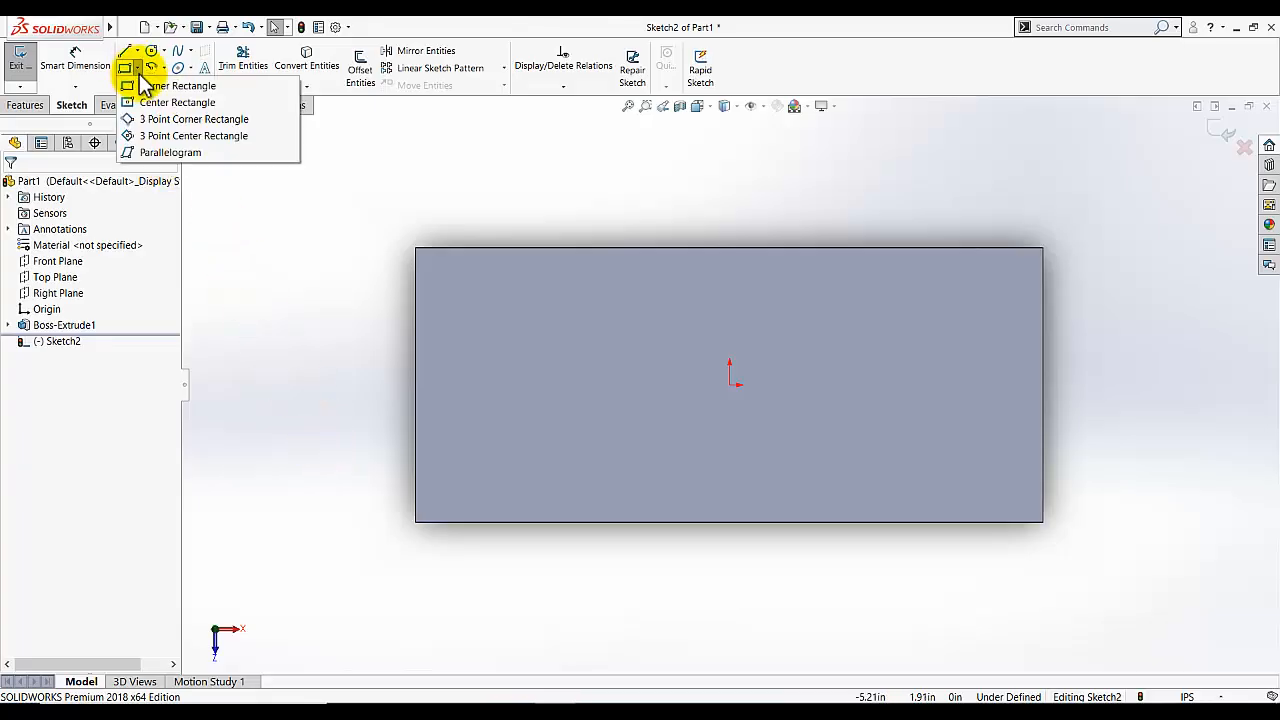
pyautogui.click(181, 104)
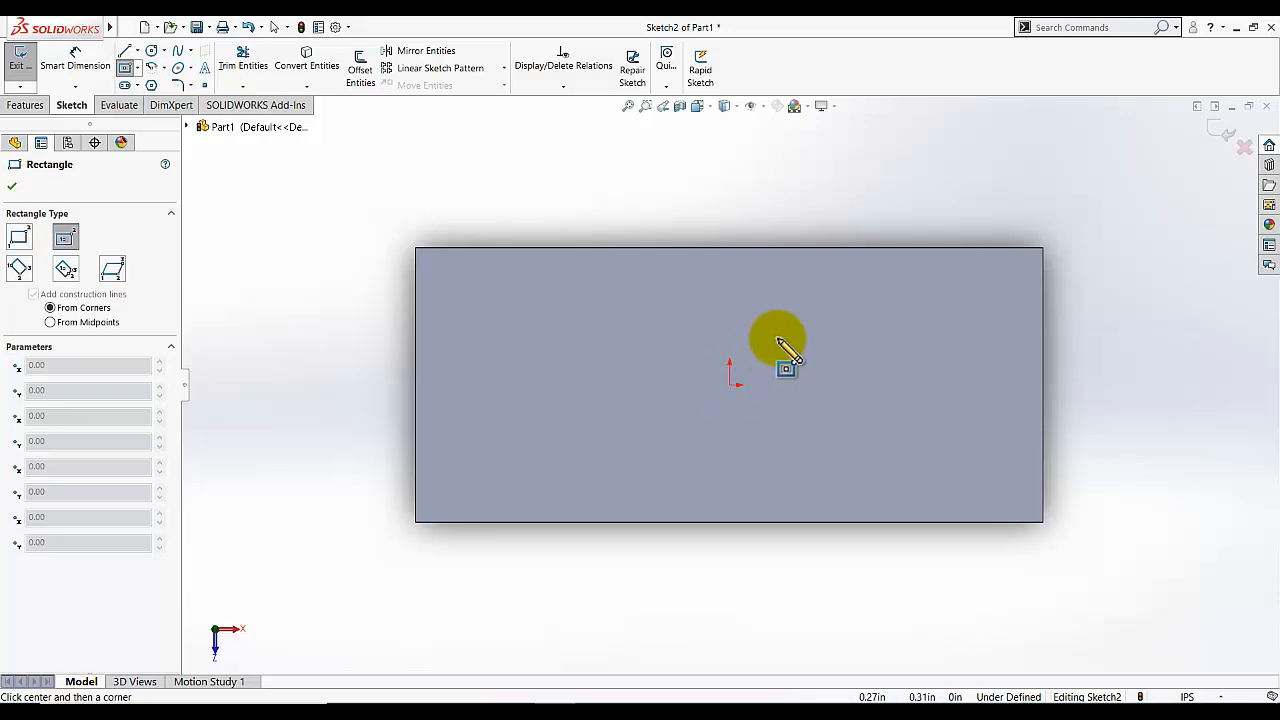
pyautogui.click(730, 385)
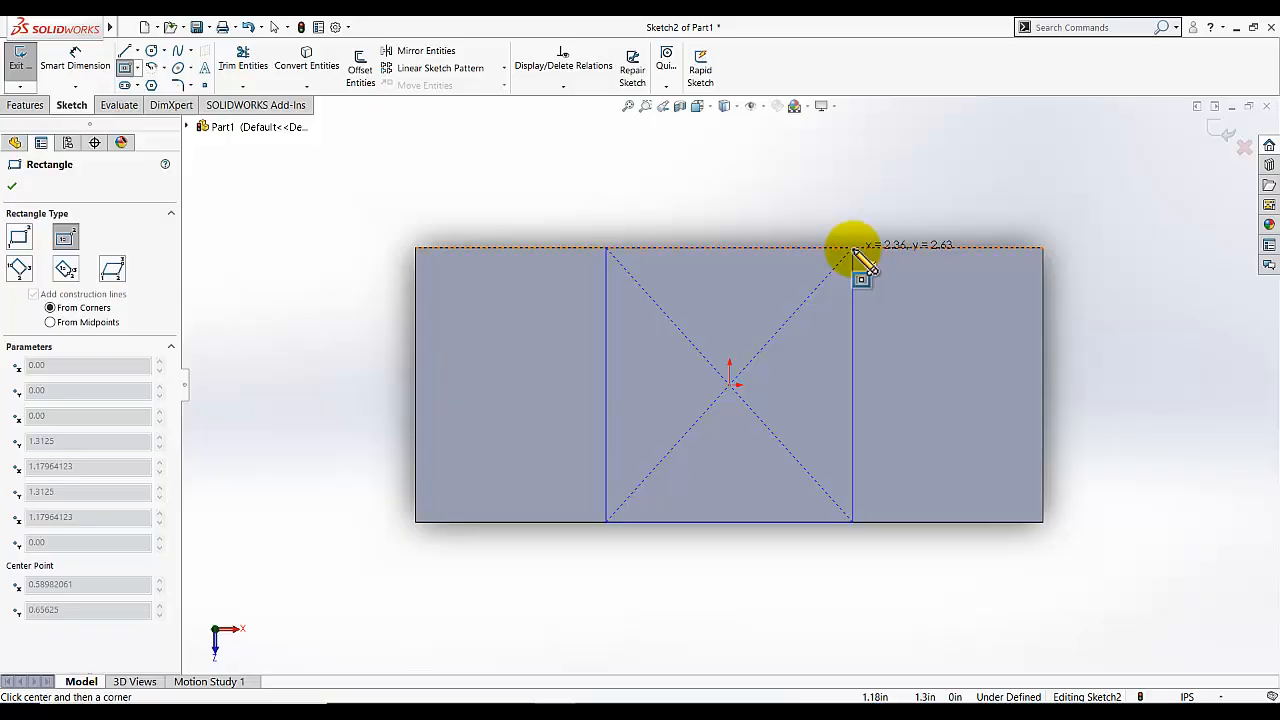
pyautogui.click(853, 247)
# Dimension the center rectangle's horizontal edge to 4 in and exit the sketch.
pyautogui.click(78, 58)
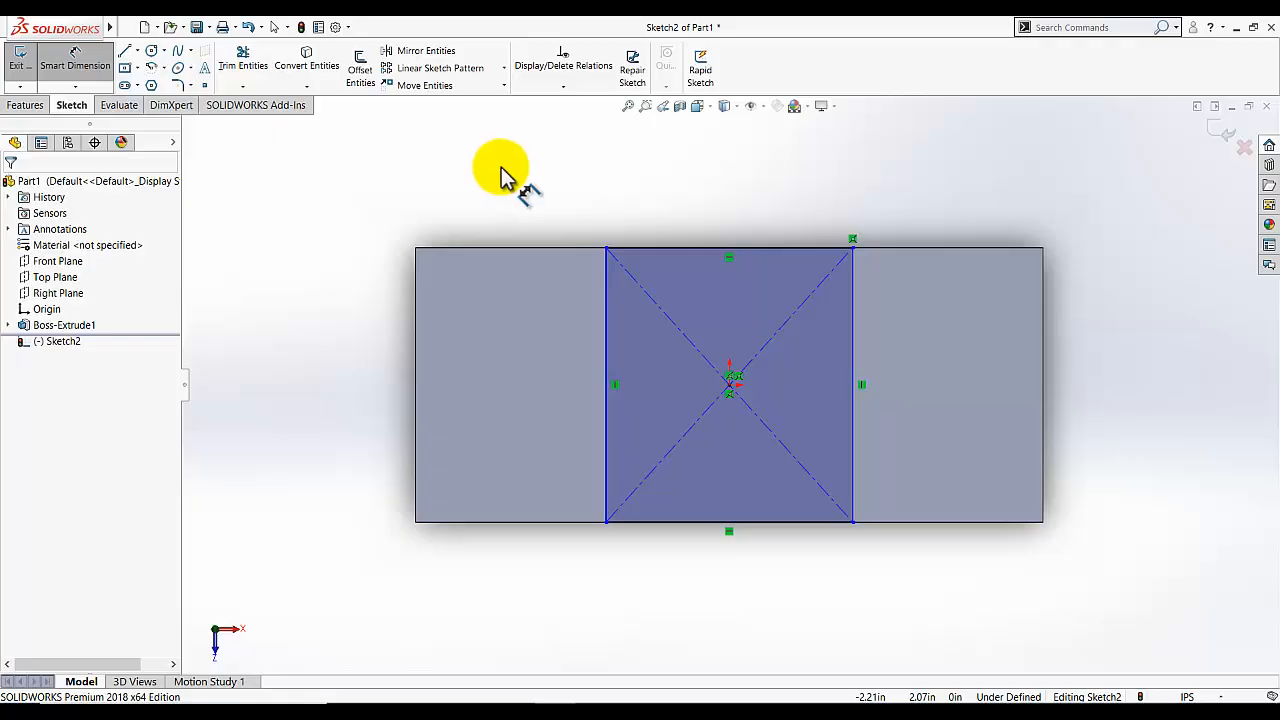
pyautogui.click(660, 249)
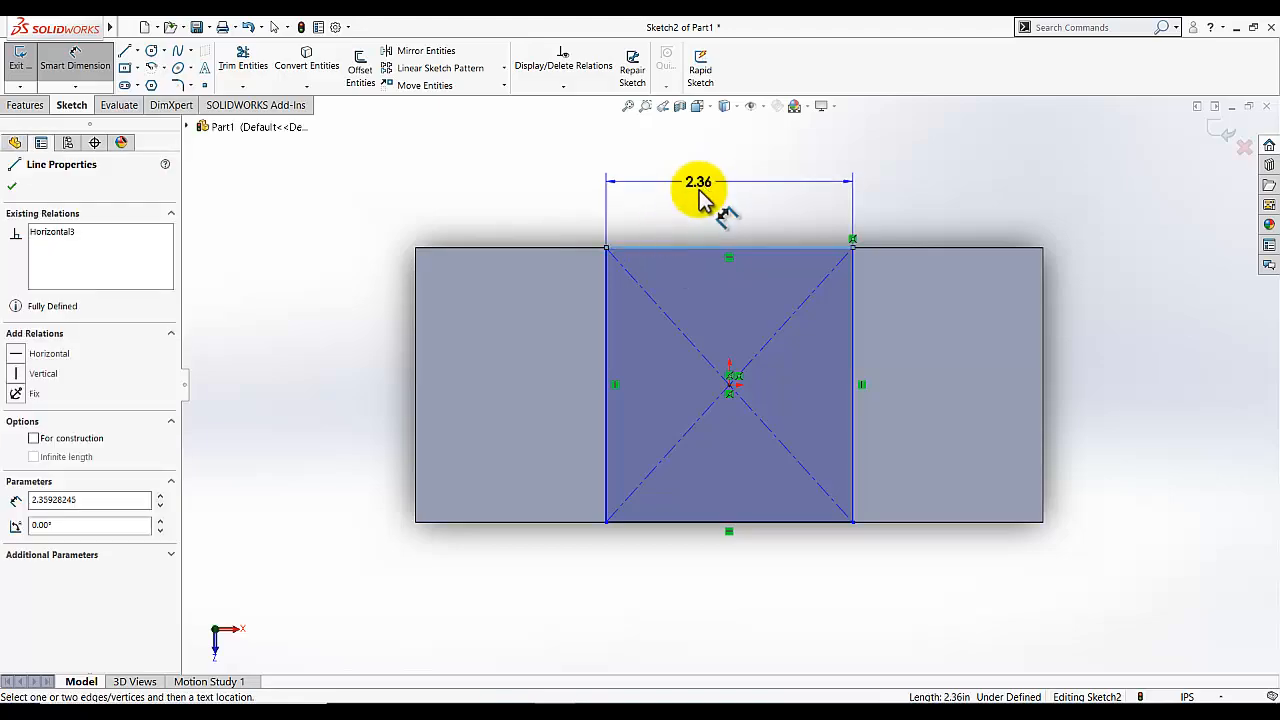
pyautogui.click(715, 180)
pyautogui.write('4')
pyautogui.press('Return')
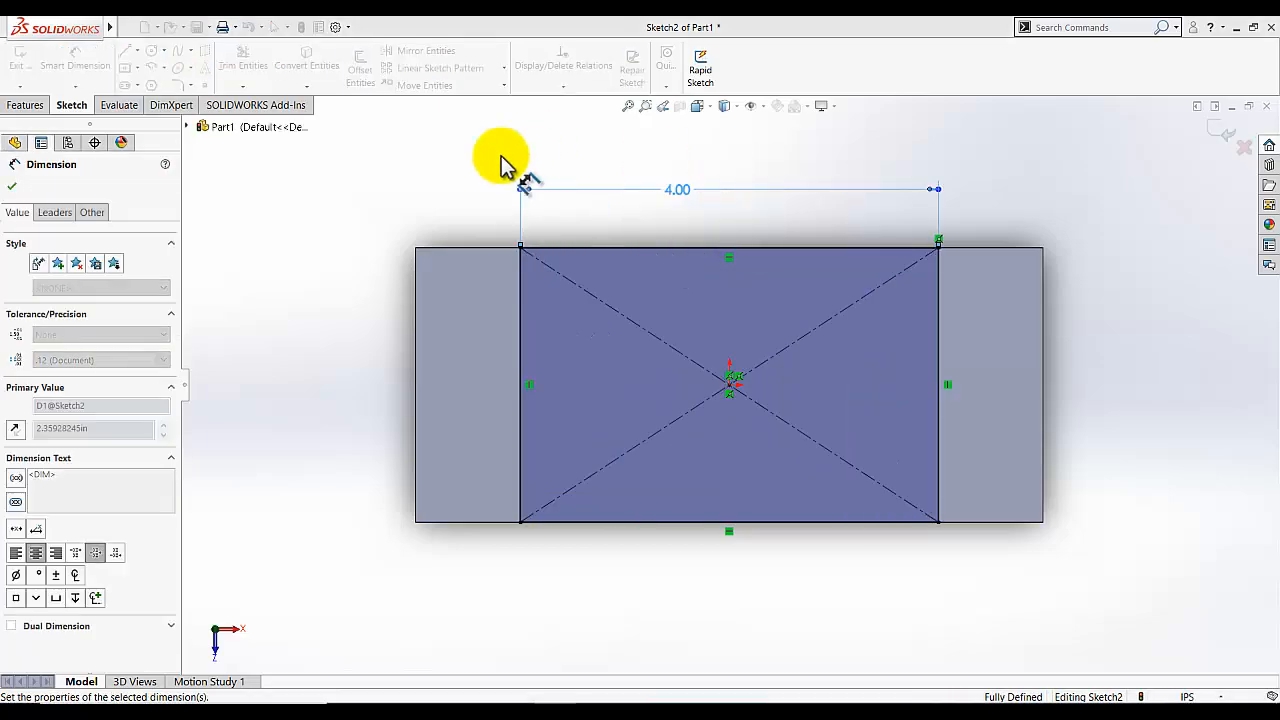
pyautogui.click(67, 74)
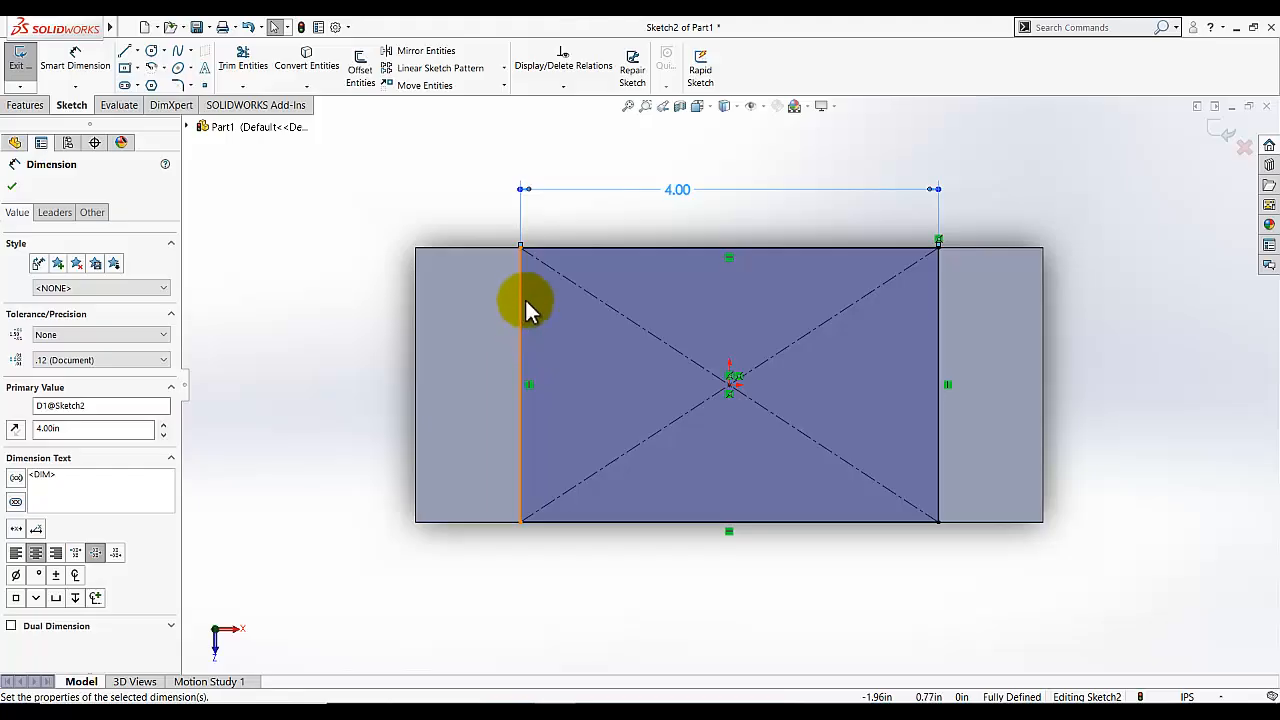
pyautogui.click(381, 187)
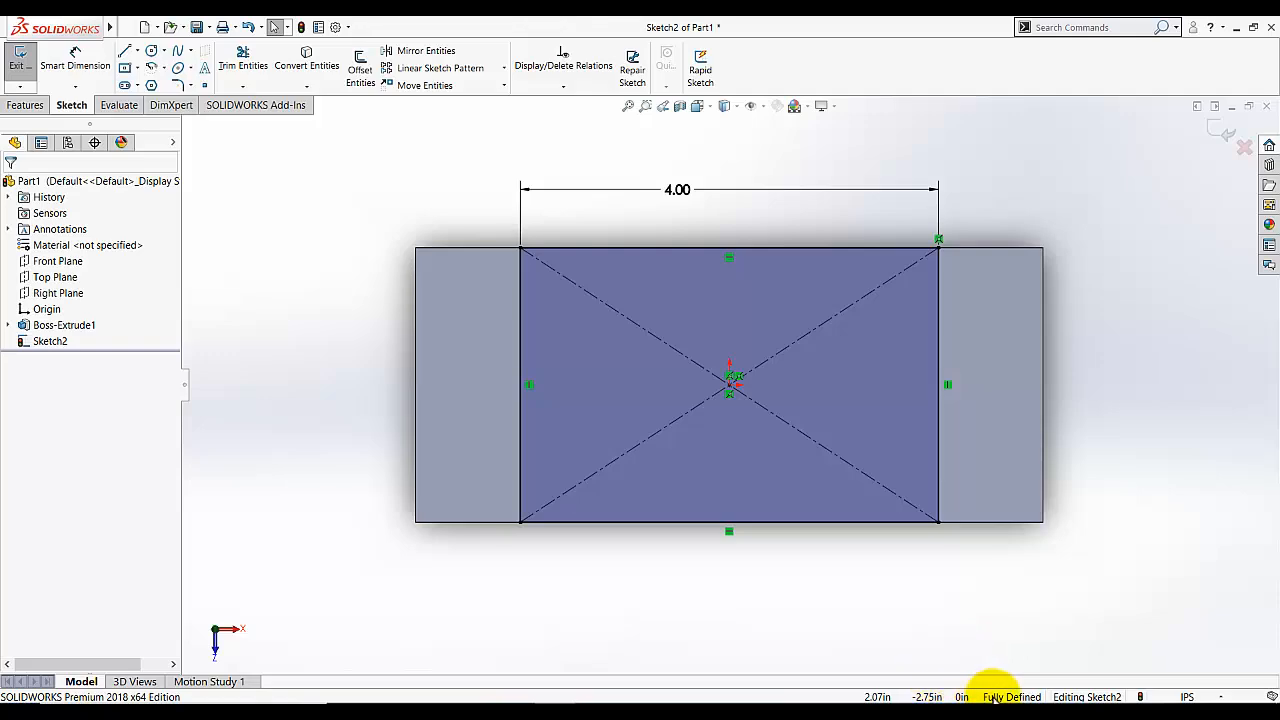
pyautogui.click(20, 60)
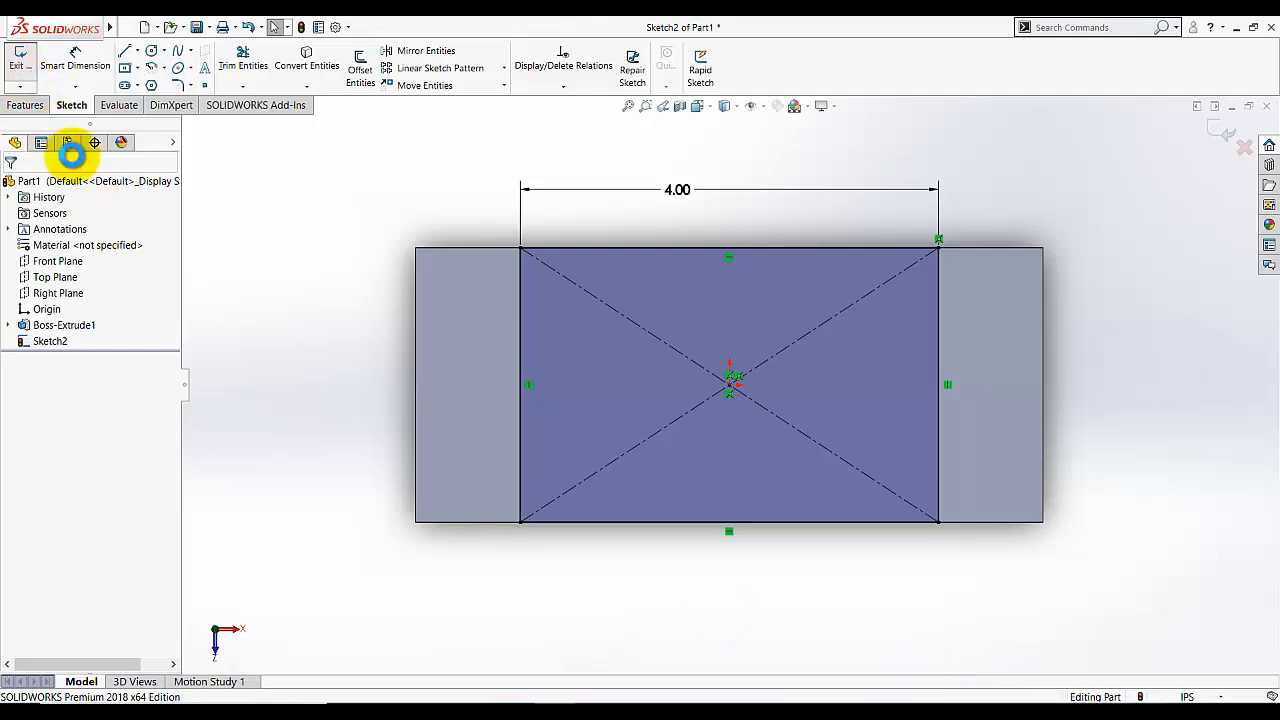
# In isometric view, extrude the 4 in wide rectangle upward from the plate as a 3.5 in Blind boss with merged result.
pyautogui.click(698, 107)
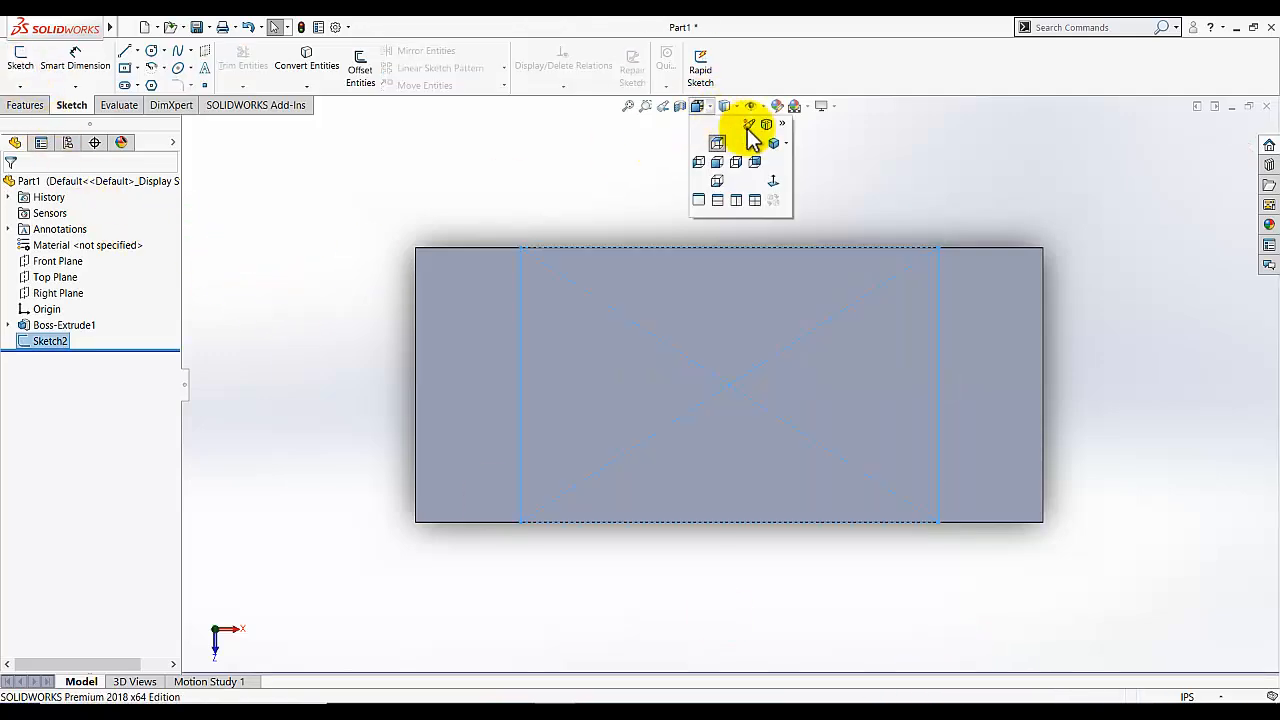
pyautogui.click(774, 141)
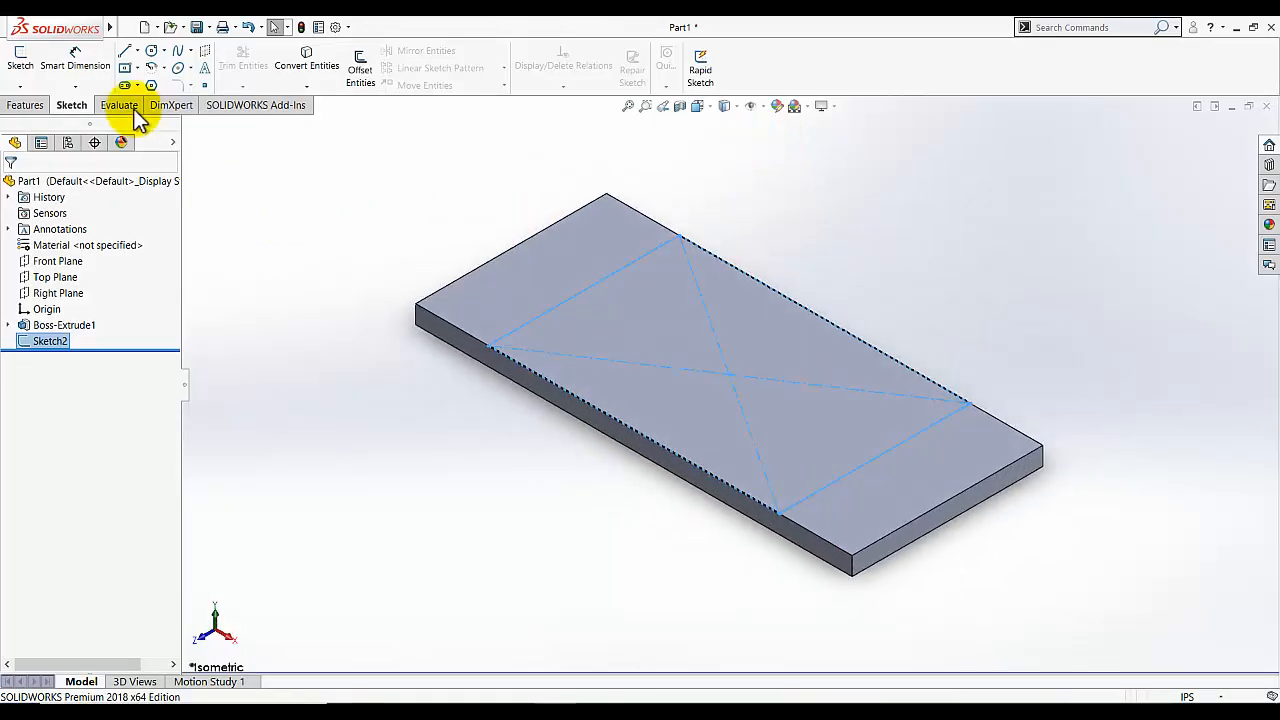
pyautogui.click(26, 106)
pyautogui.click(27, 68)
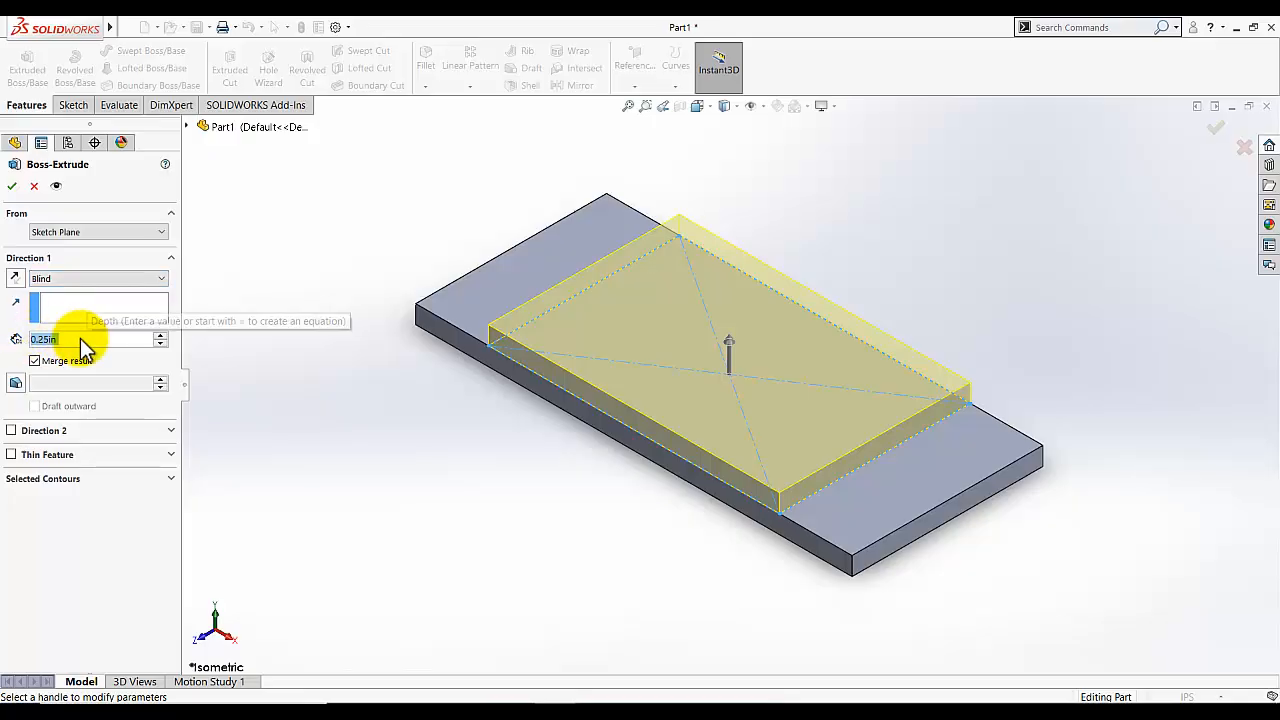
pyautogui.write('3.25')
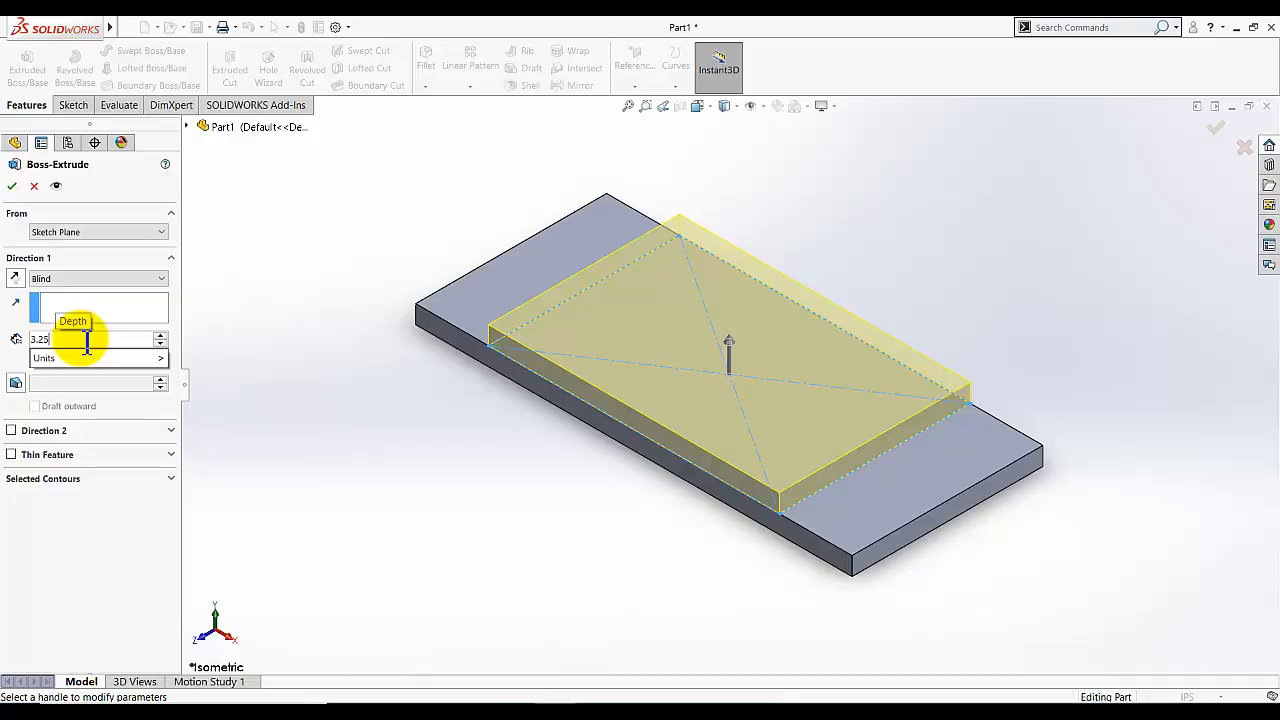
pyautogui.write('5')
pyautogui.press('Return')
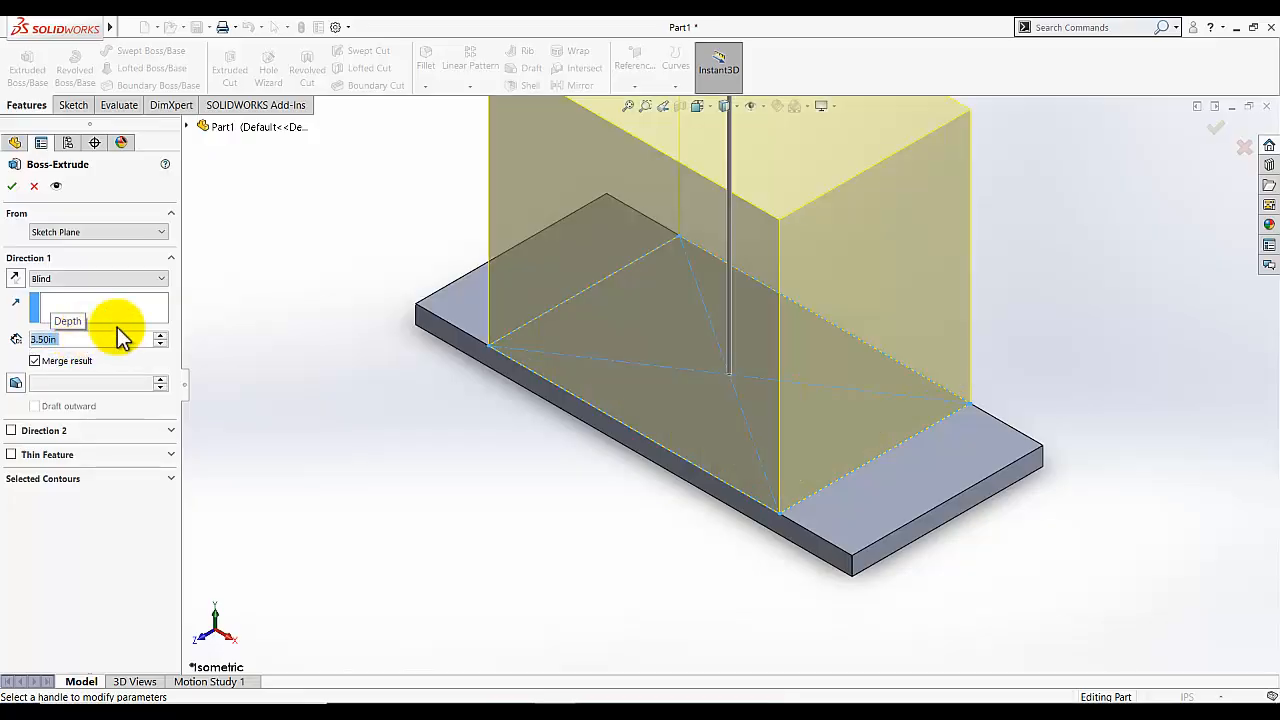
pyautogui.click(12, 189)
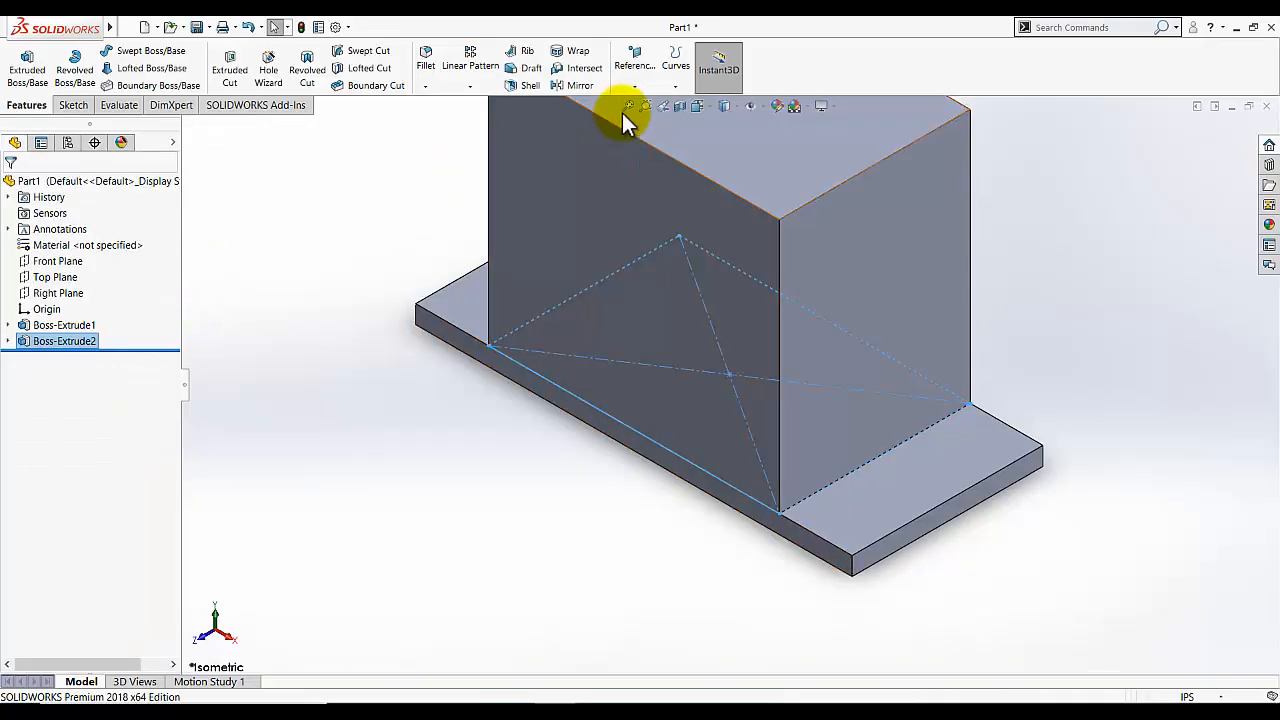
pyautogui.click(628, 107)
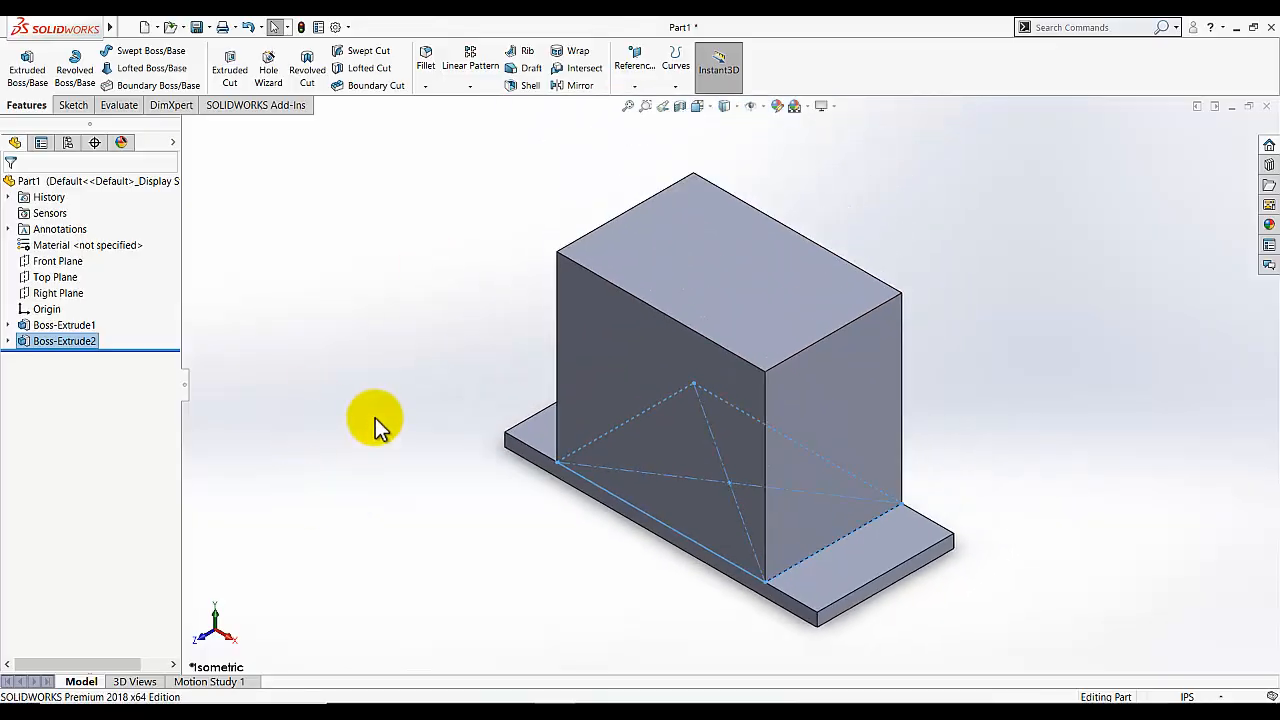
pyautogui.click(378, 415)
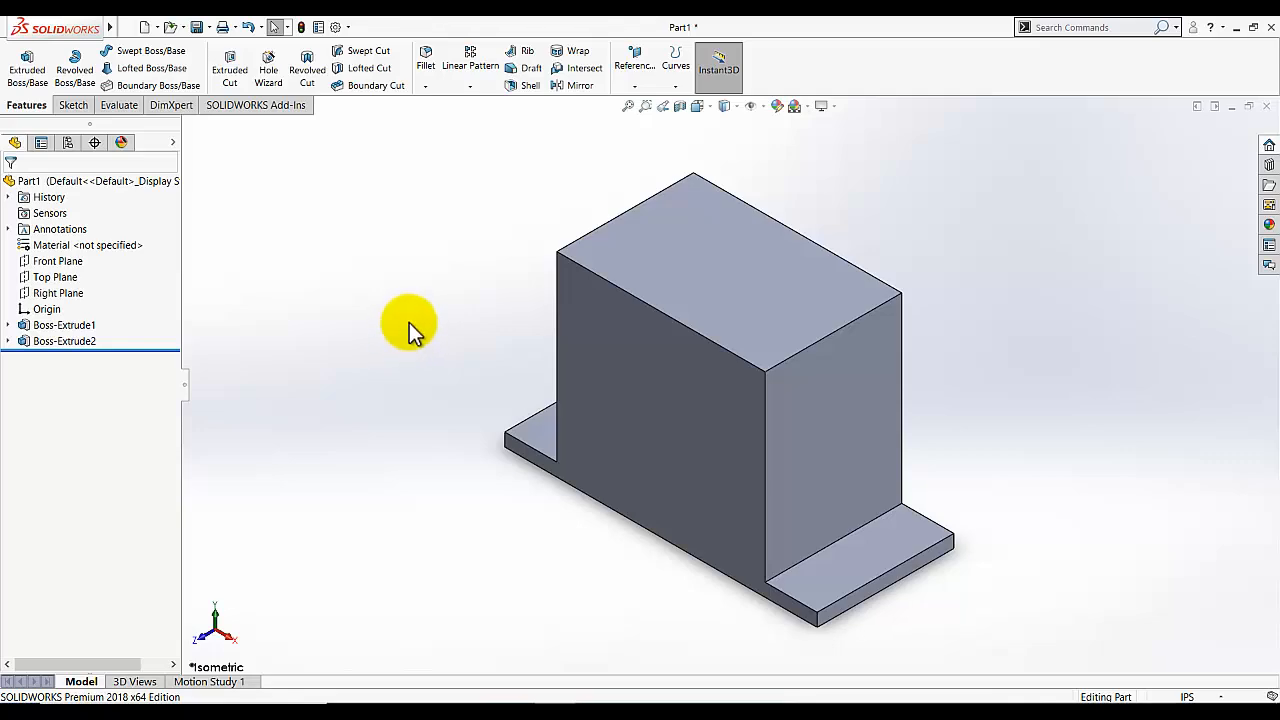
# Start a constant size fillet with the block's two vertical edges and the plate's two corner edges at the right end.
pyautogui.click(427, 56)
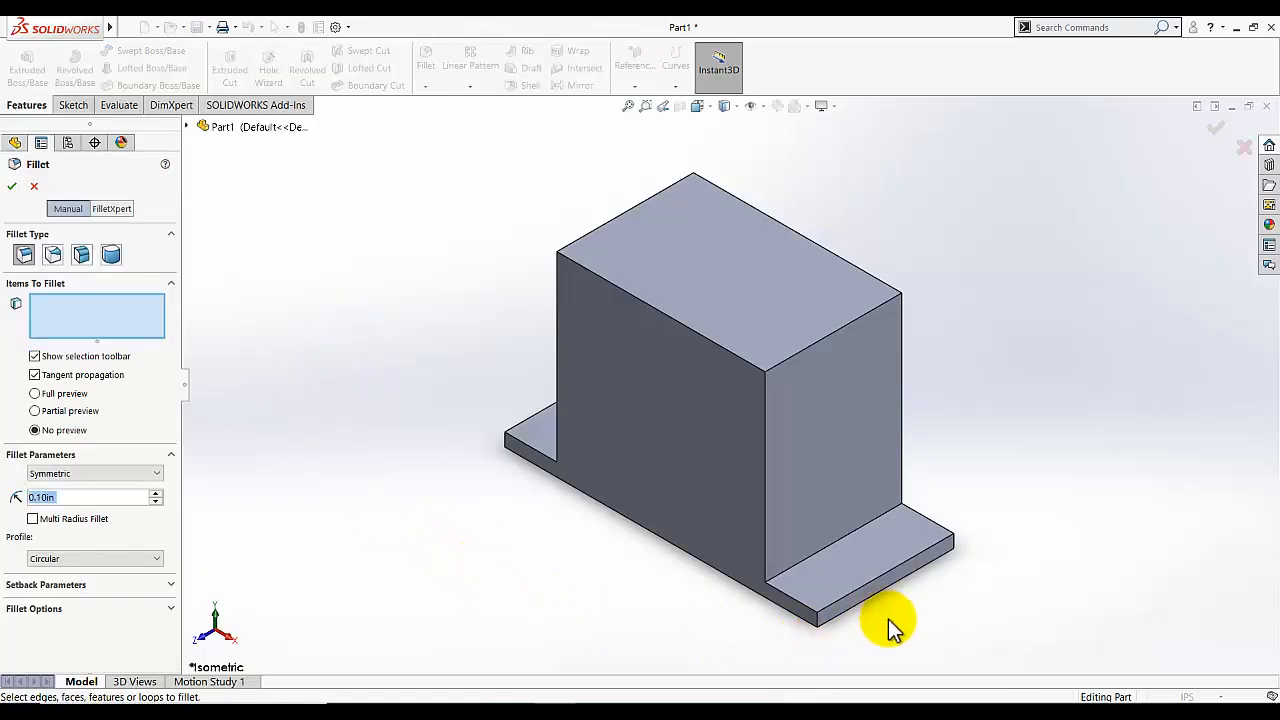
pyautogui.click(34, 186)
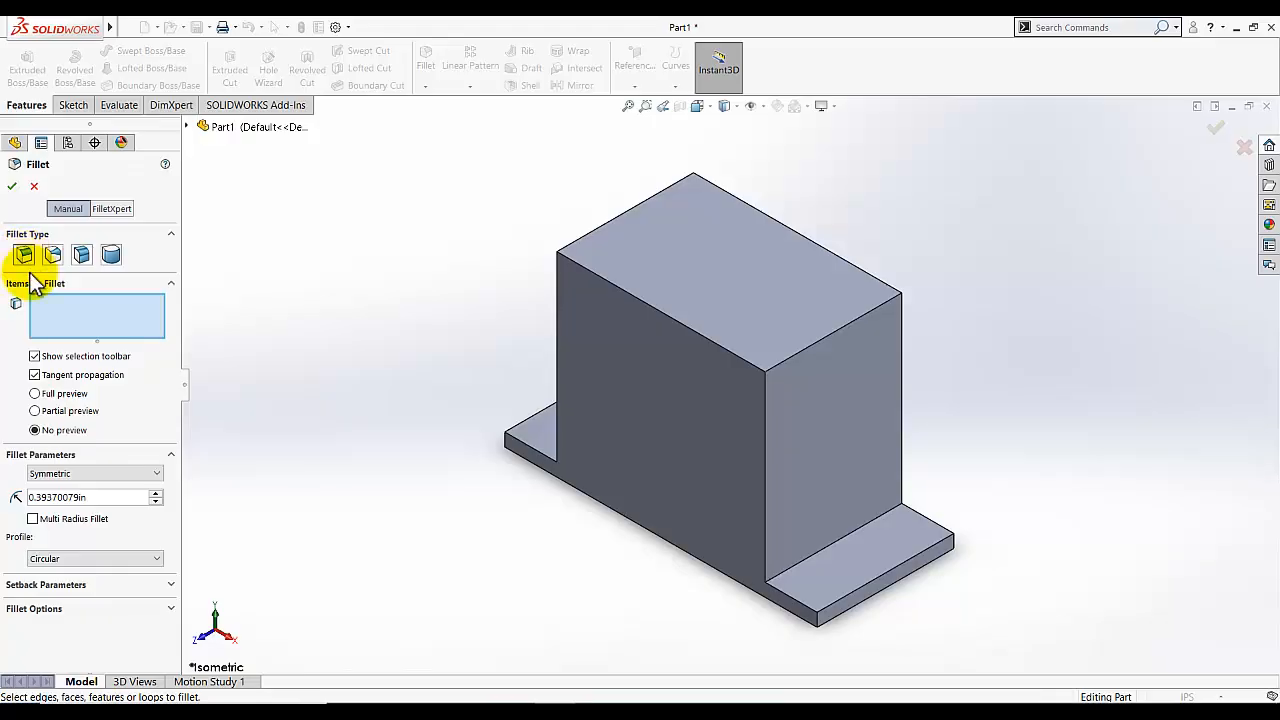
pyautogui.click(69, 320)
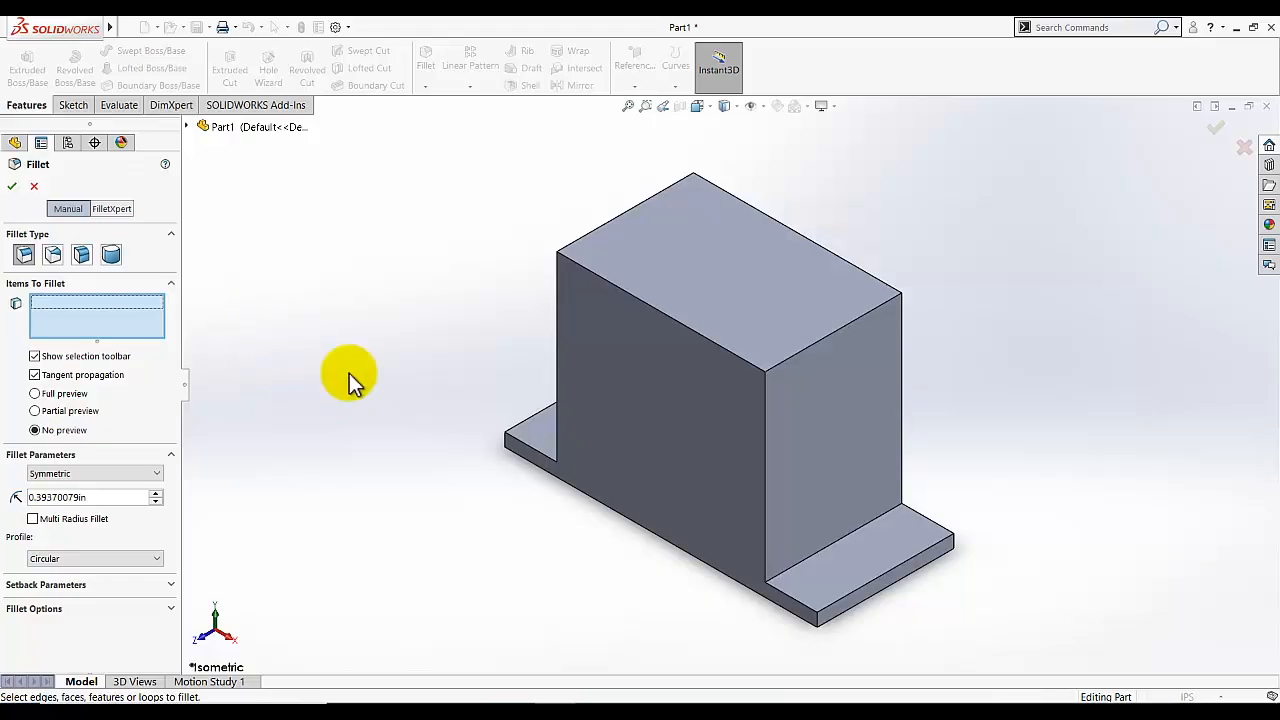
pyautogui.click(766, 438)
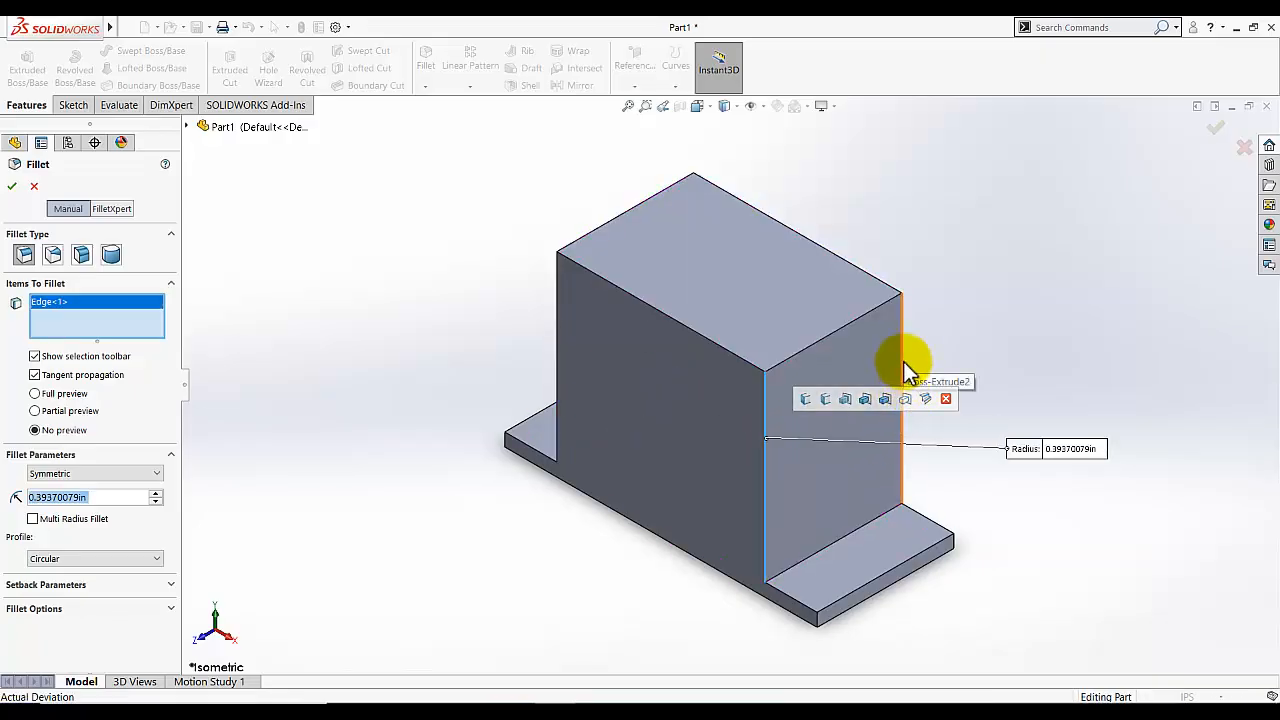
pyautogui.click(903, 365)
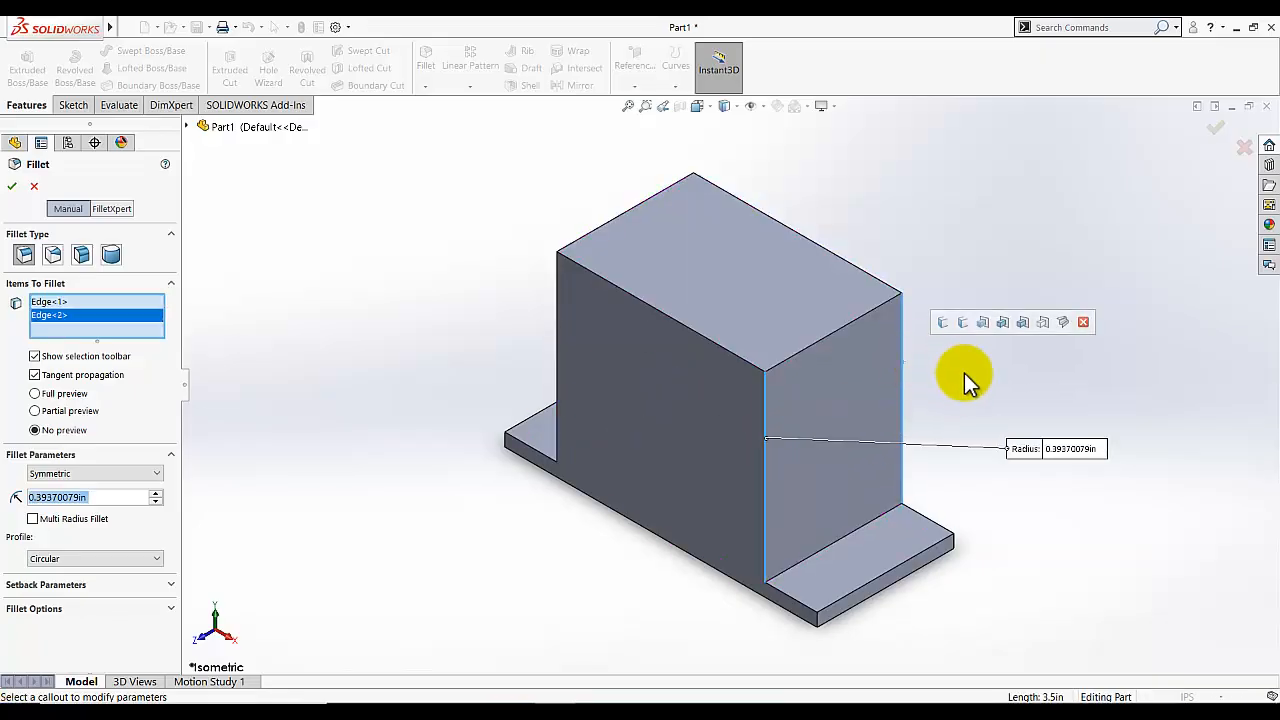
pyautogui.click(819, 629)
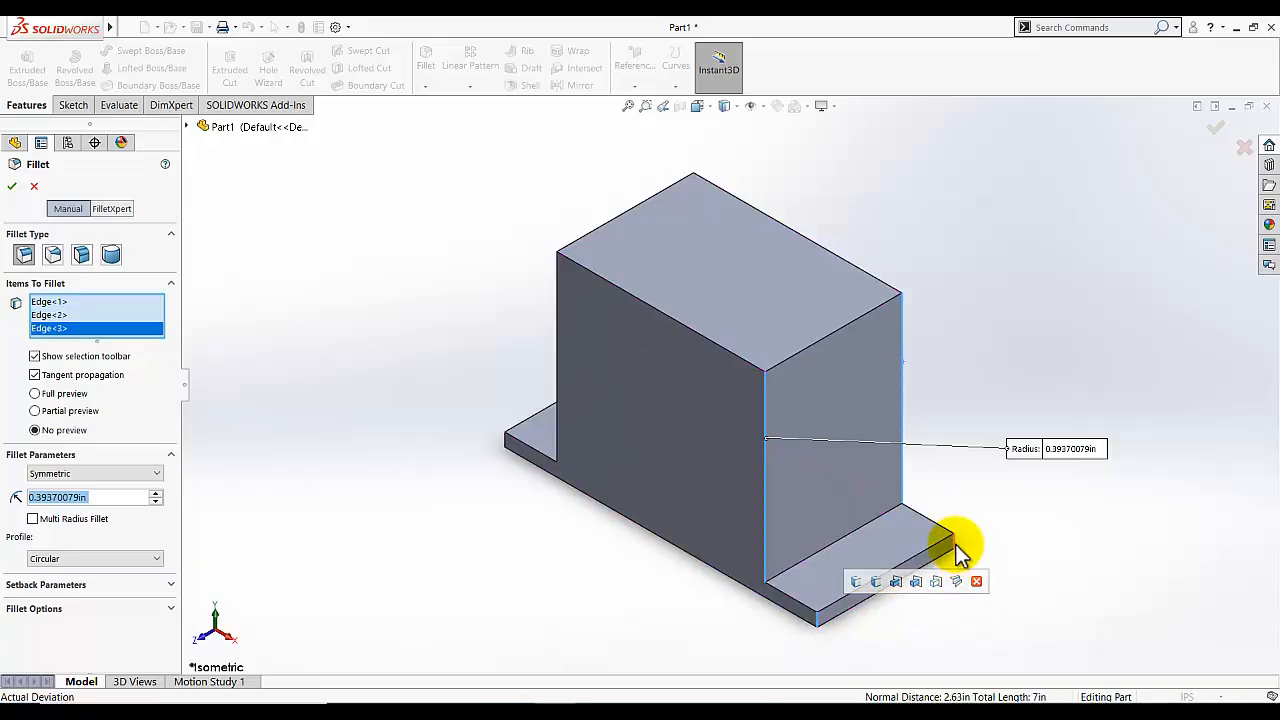
pyautogui.click(956, 540)
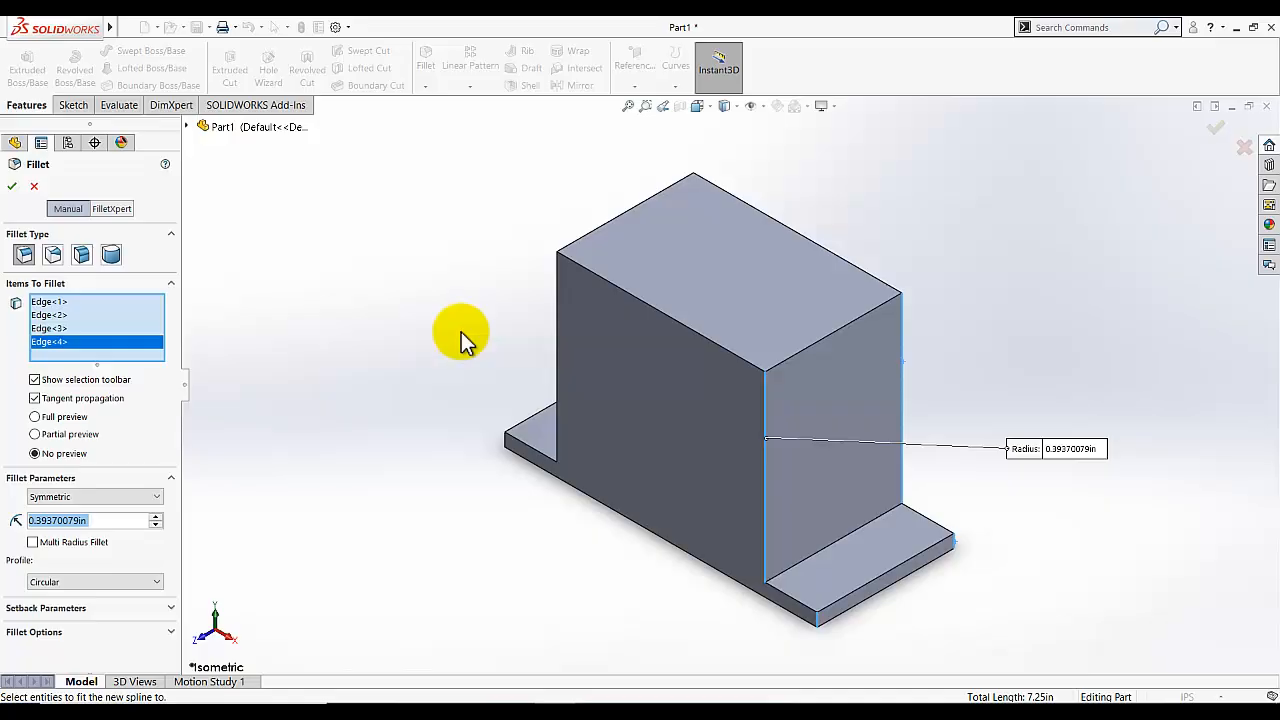
# Add the block's two vertical edges and the plate's two corner edges at the opposite end to the fillet.
pyautogui.moveTo(462, 332); pyautogui.dragTo(565, 422, button='middle')
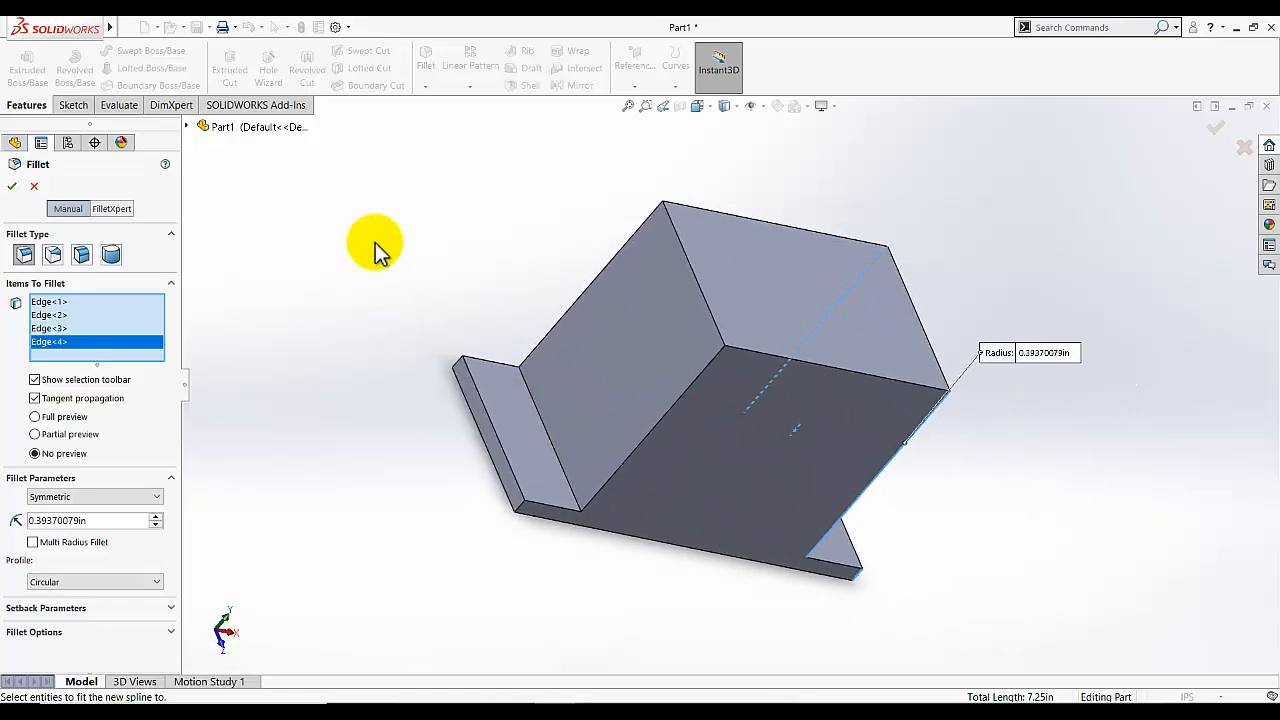
pyautogui.click(673, 405)
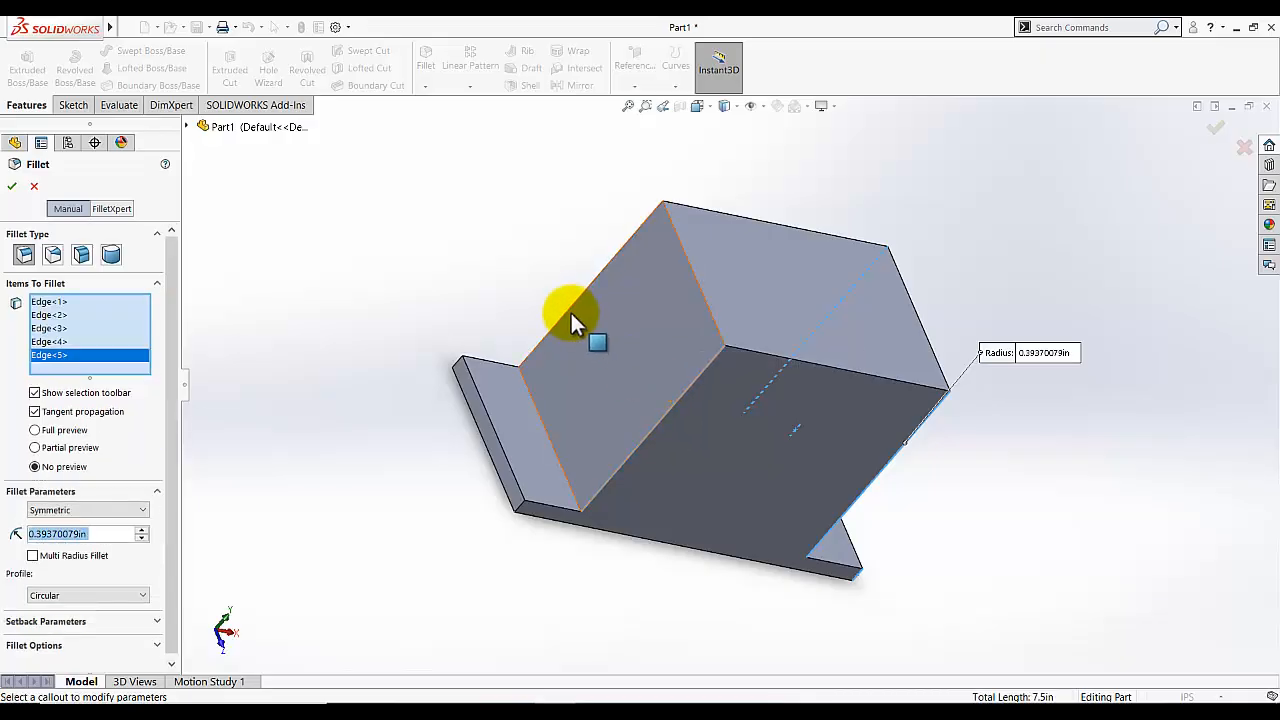
pyautogui.click(569, 307)
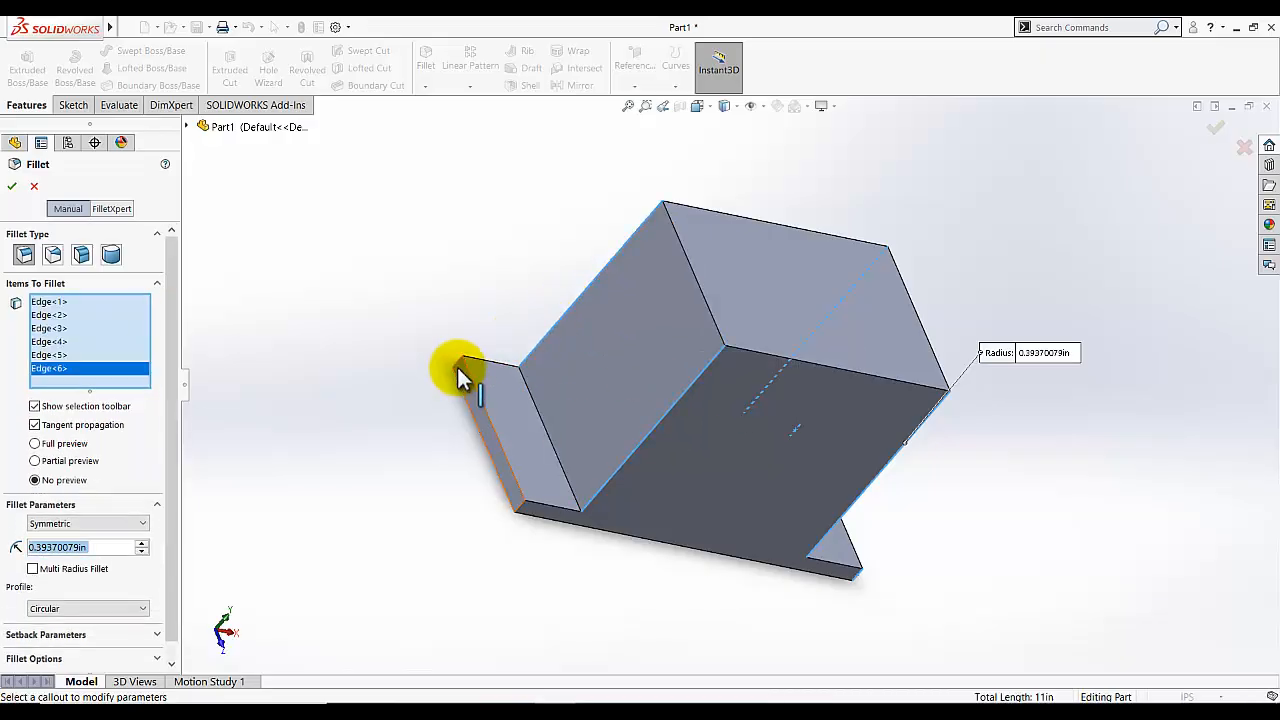
pyautogui.click(458, 368)
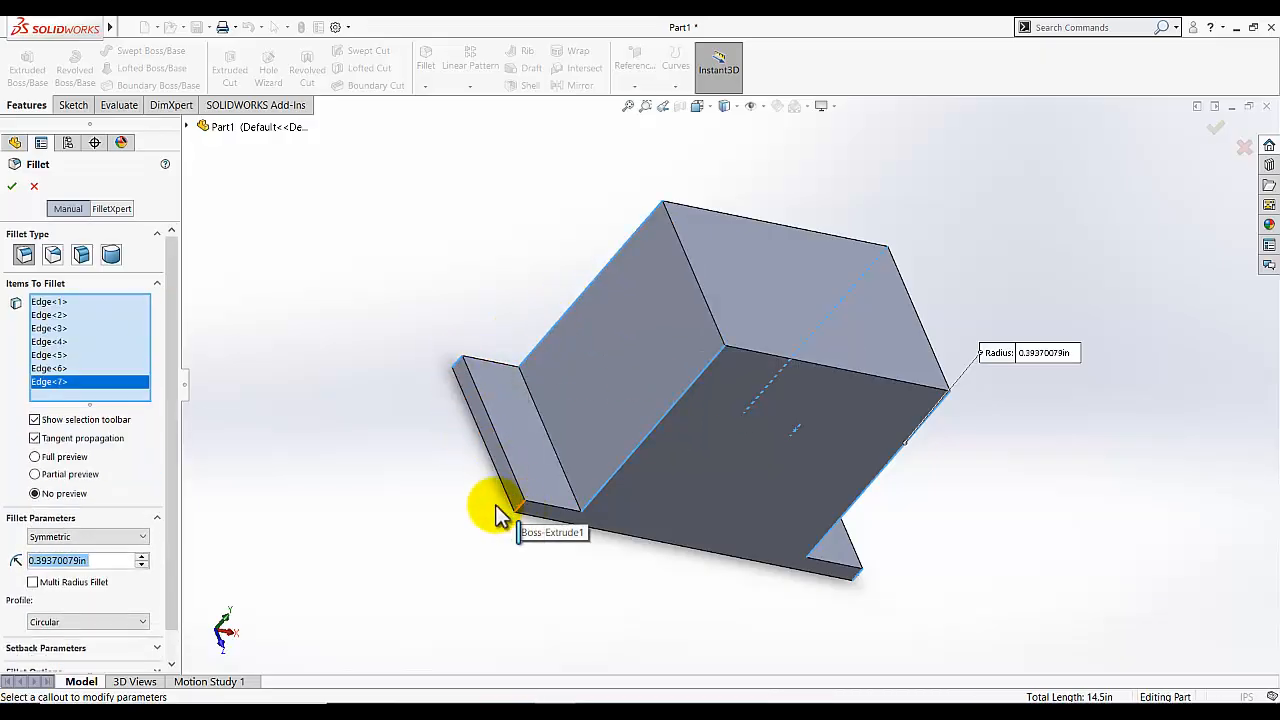
pyautogui.click(497, 507)
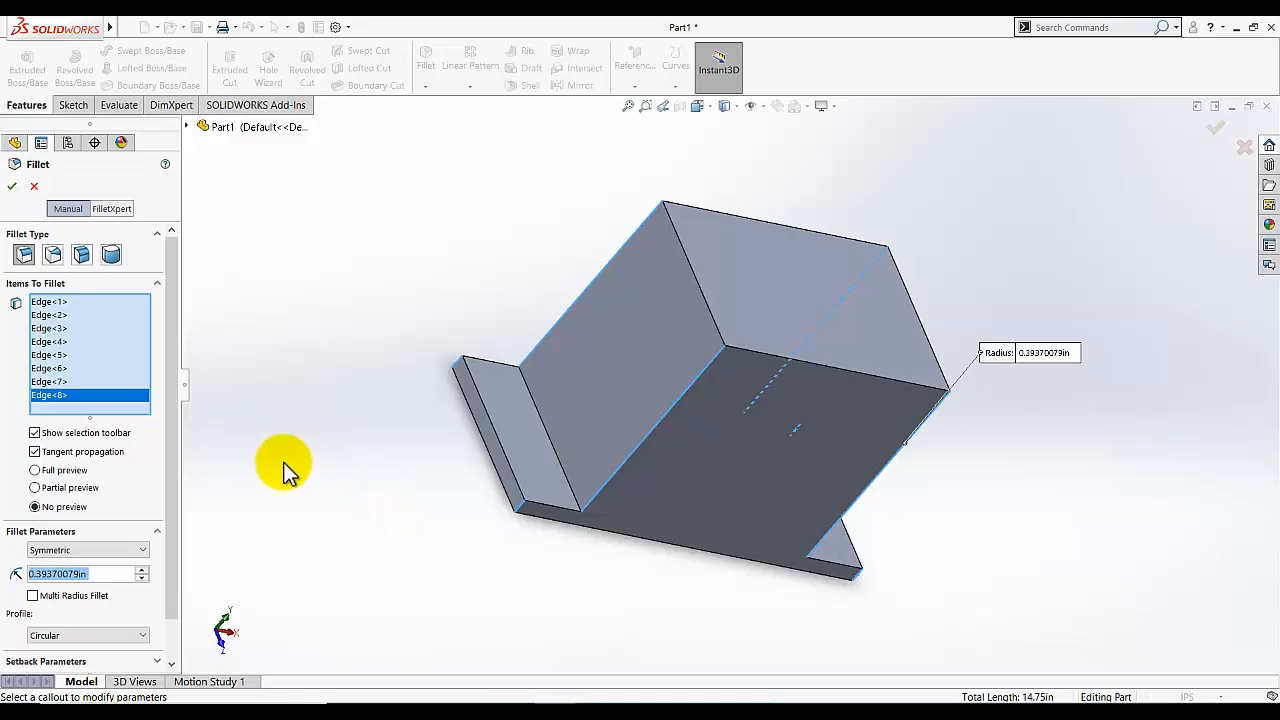
# Set the fillet radius to 0.25 in with full preview and create the fillet on the eight vertical edges.
pyautogui.write('0.25')
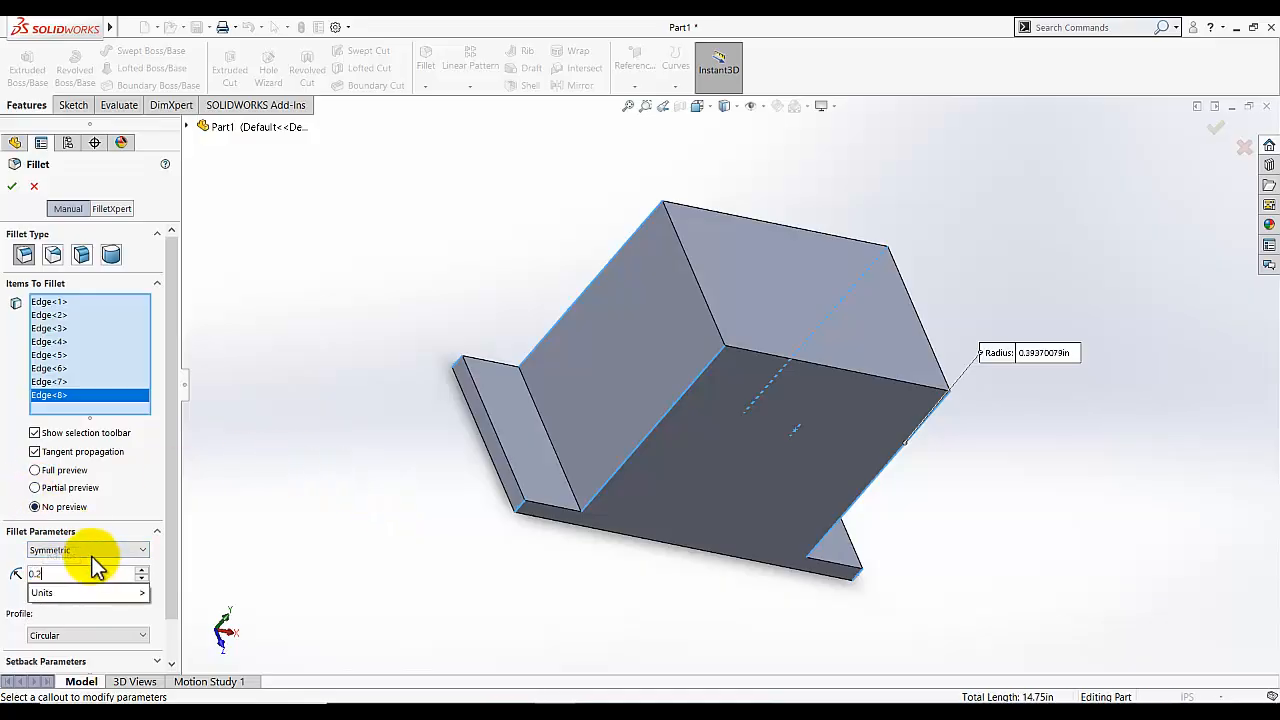
pyautogui.press('Return')
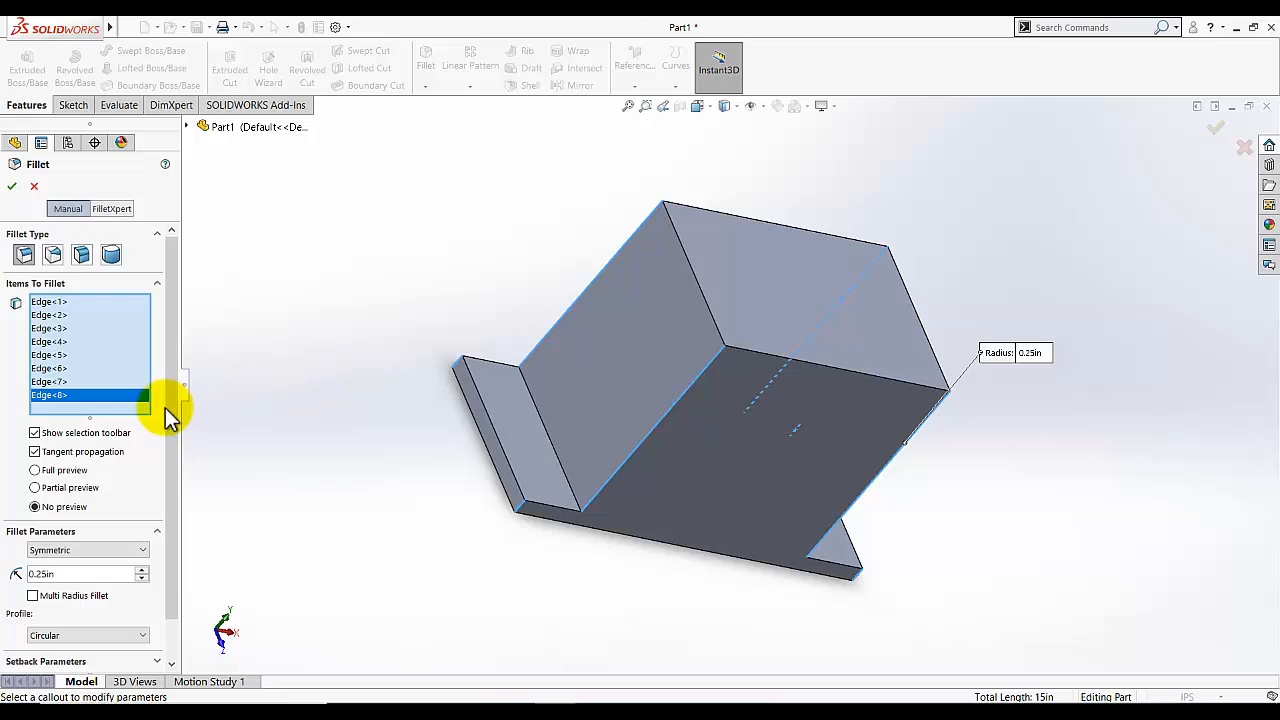
pyautogui.click(35, 471)
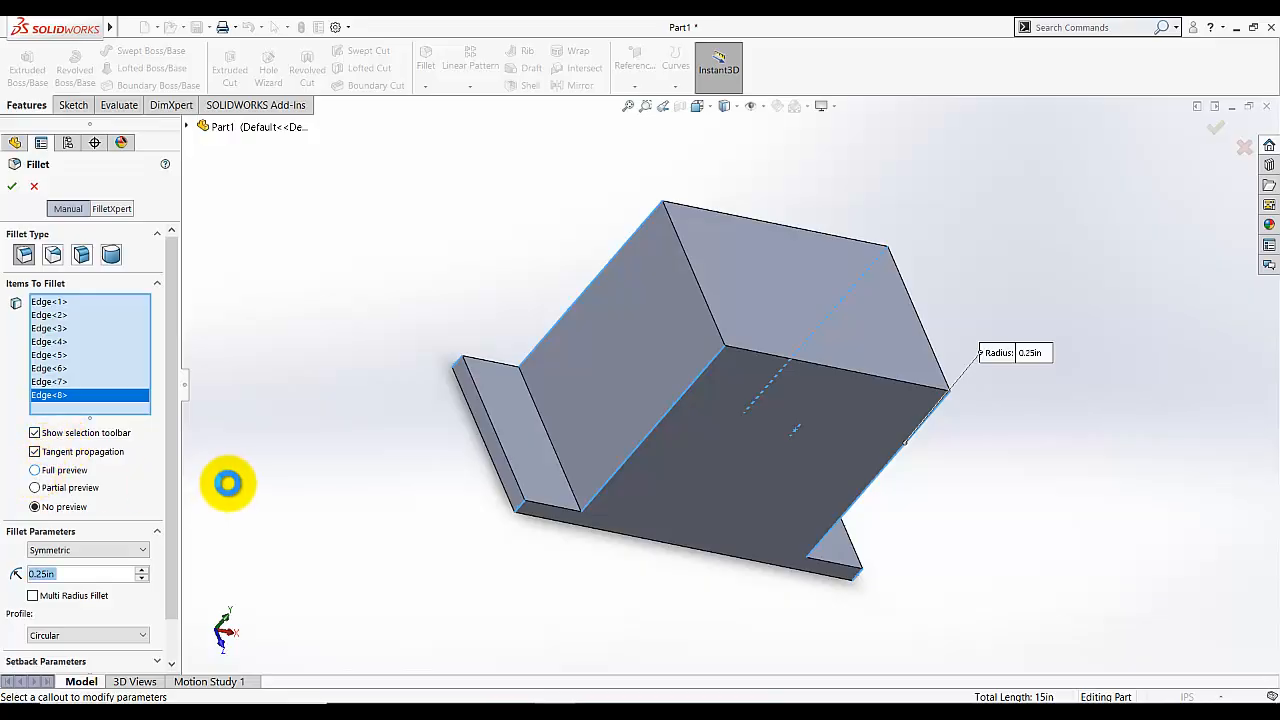
pyautogui.moveTo(420, 491); pyautogui.dragTo(330, 460, button='middle')
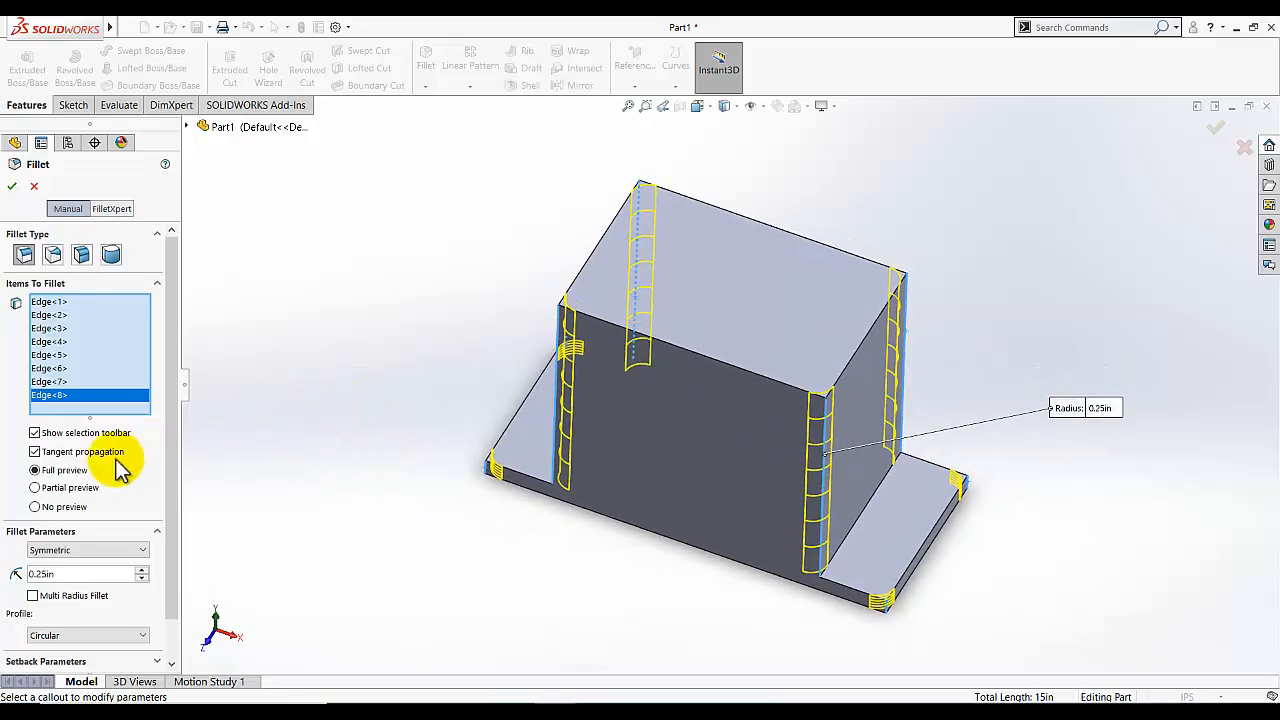
pyautogui.click(36, 488)
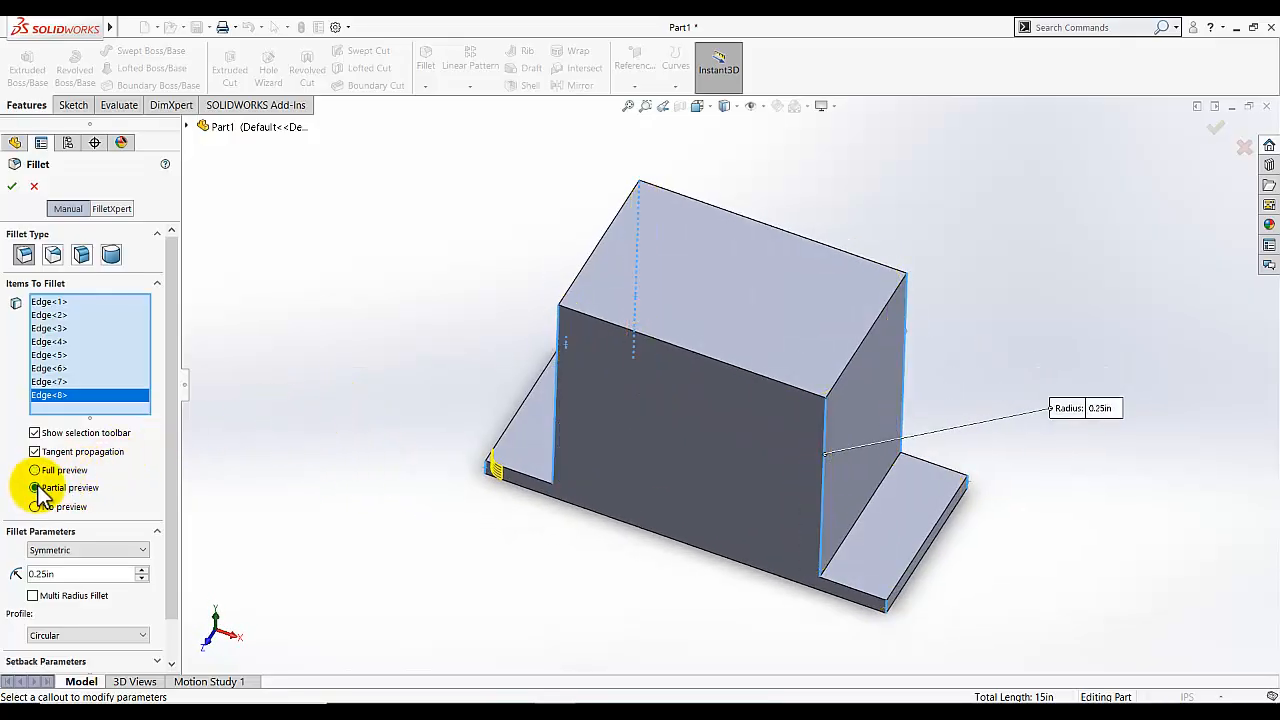
pyautogui.click(35, 471)
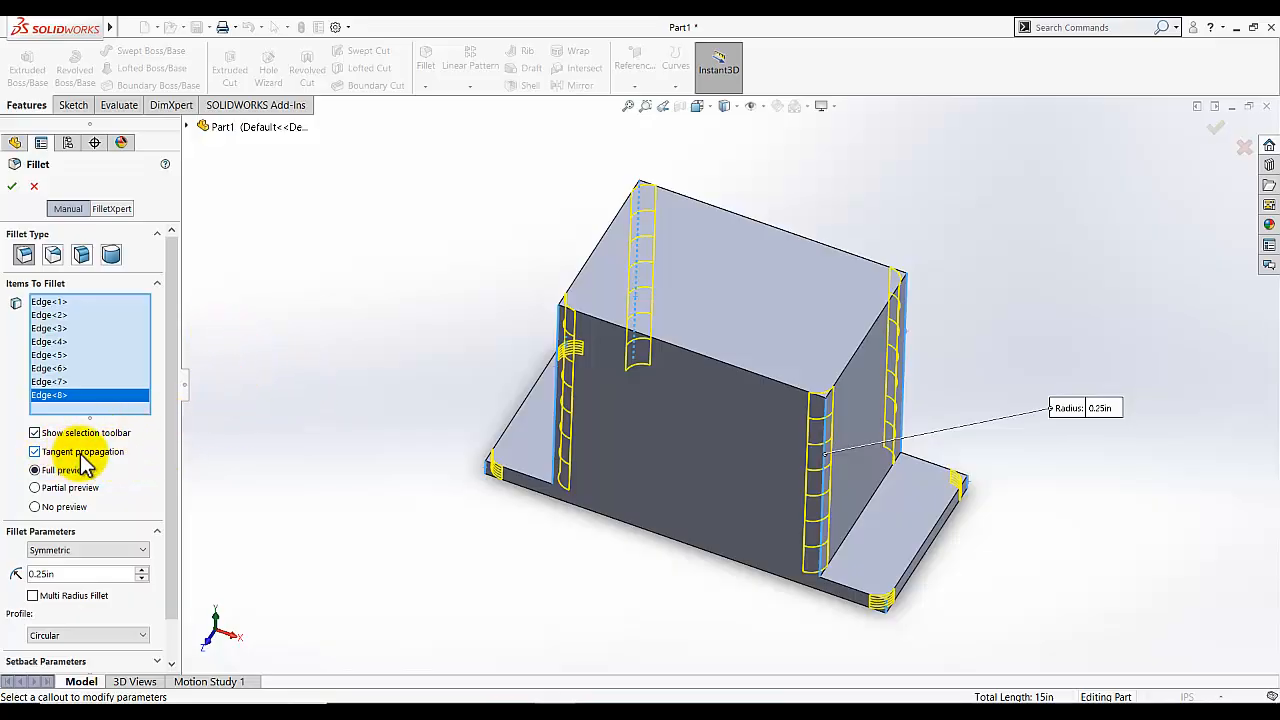
pyautogui.click(13, 187)
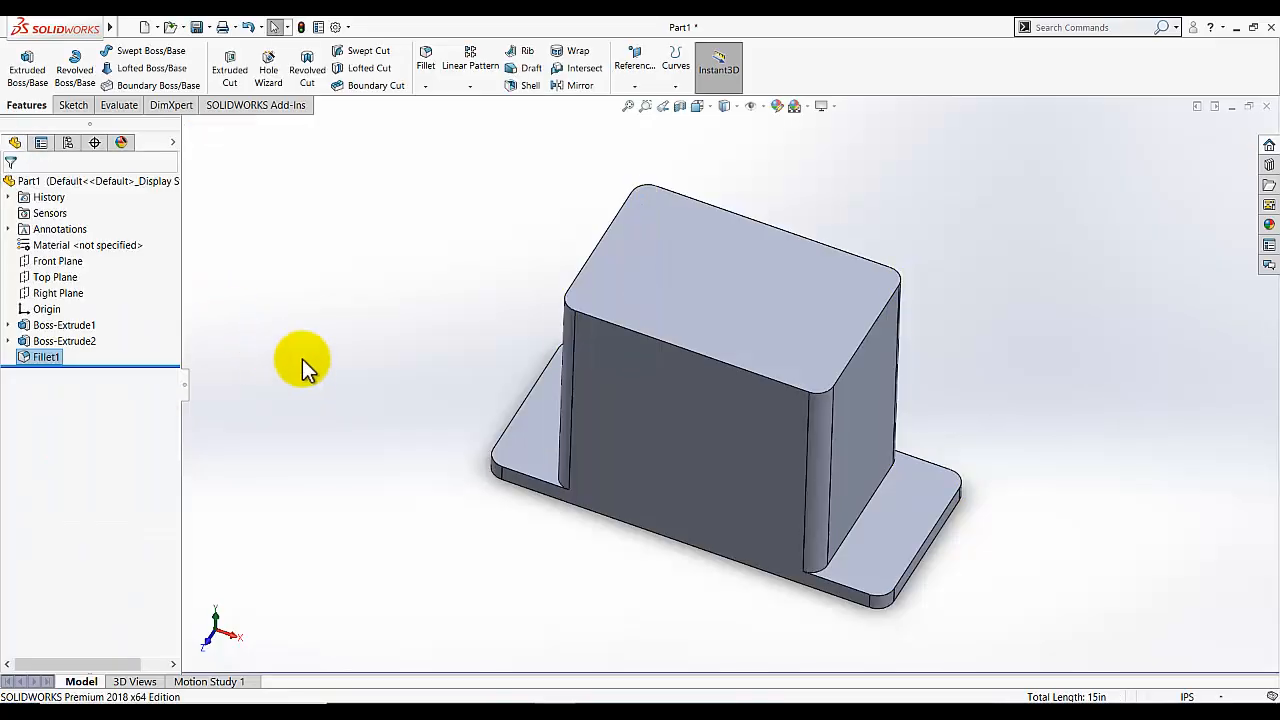
# In isometric view, fillet all edges of the plate's two exposed top faces beside the block with a 0.125 in radius.
pyautogui.moveTo(345, 277); pyautogui.dragTo(314, 320, button='middle')
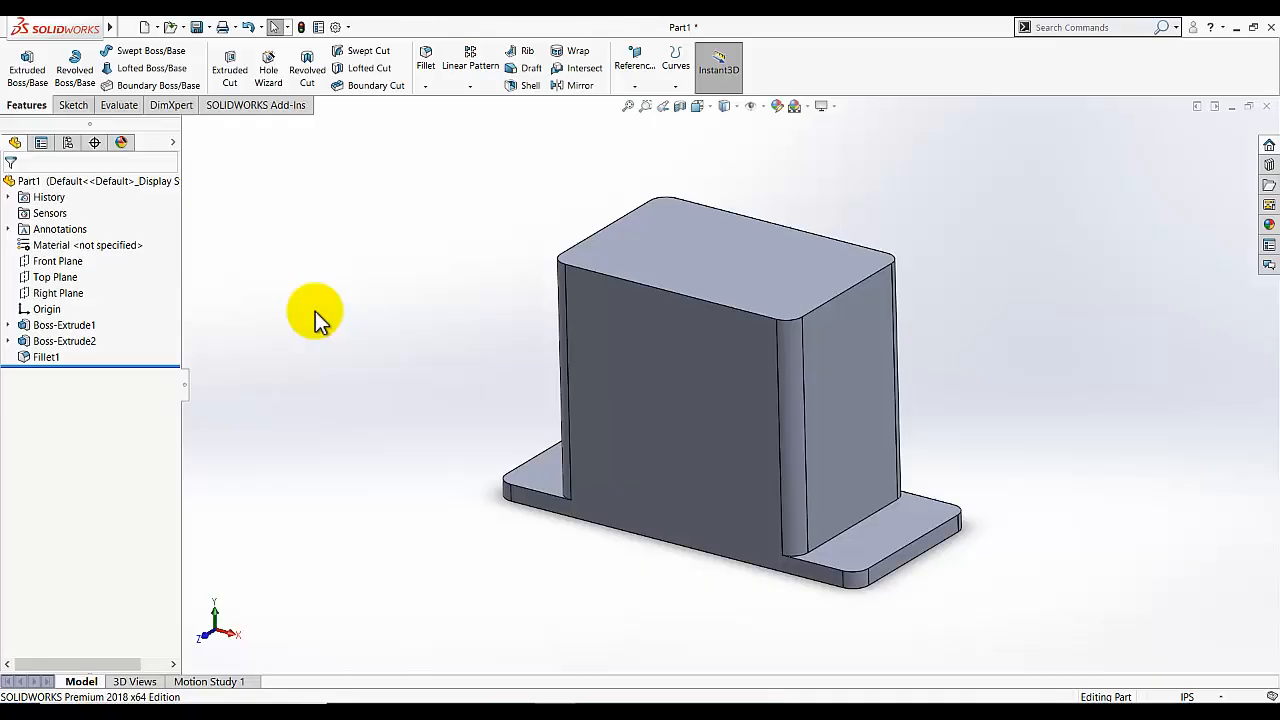
pyautogui.click(695, 107)
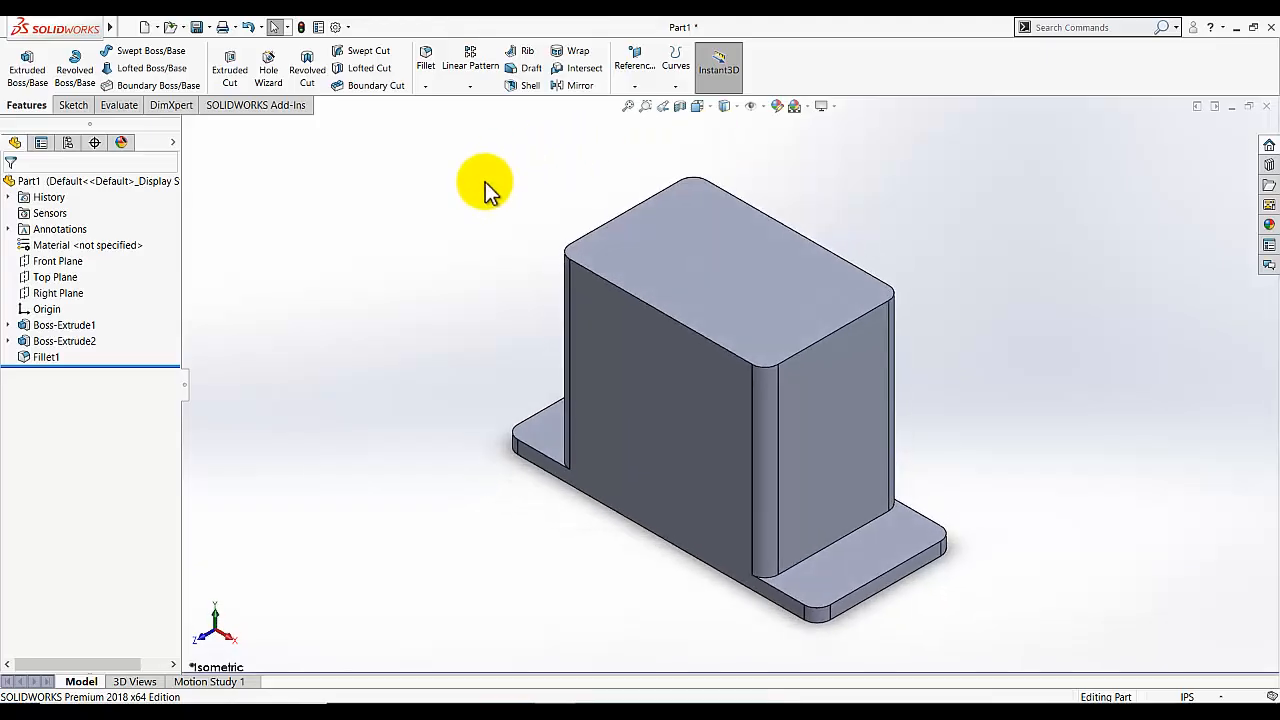
pyautogui.click(426, 62)
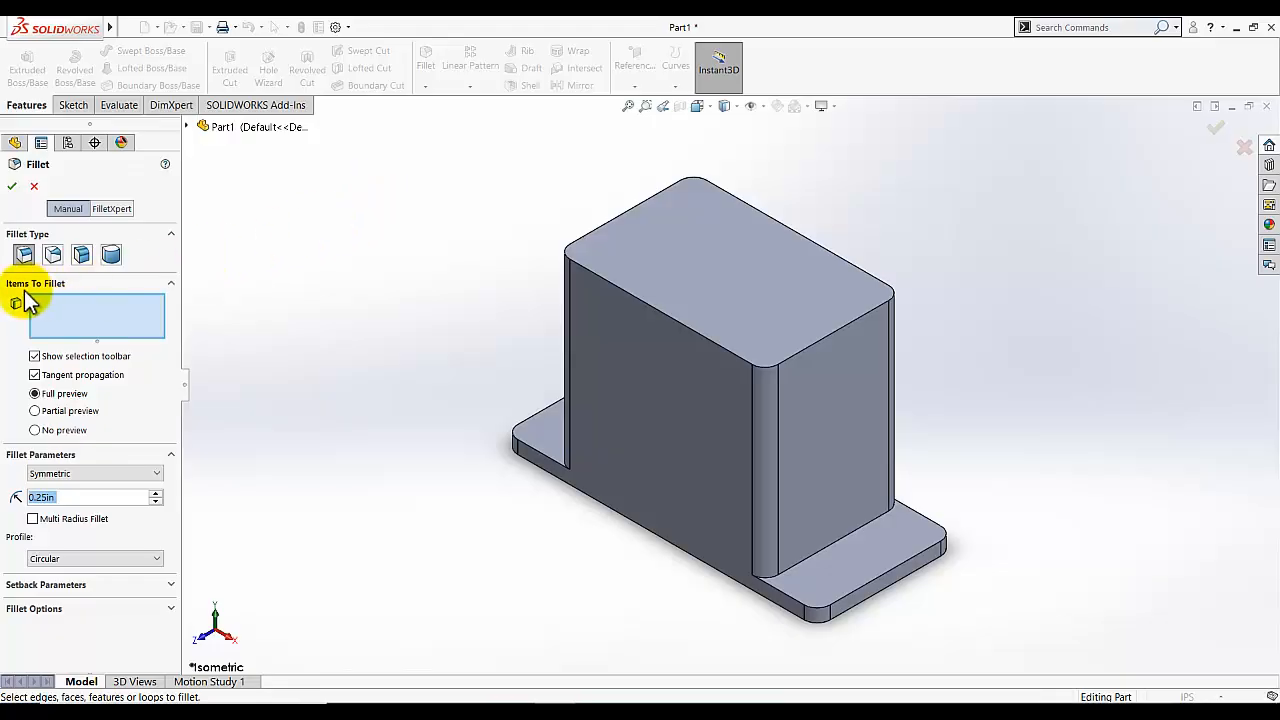
pyautogui.click(85, 328)
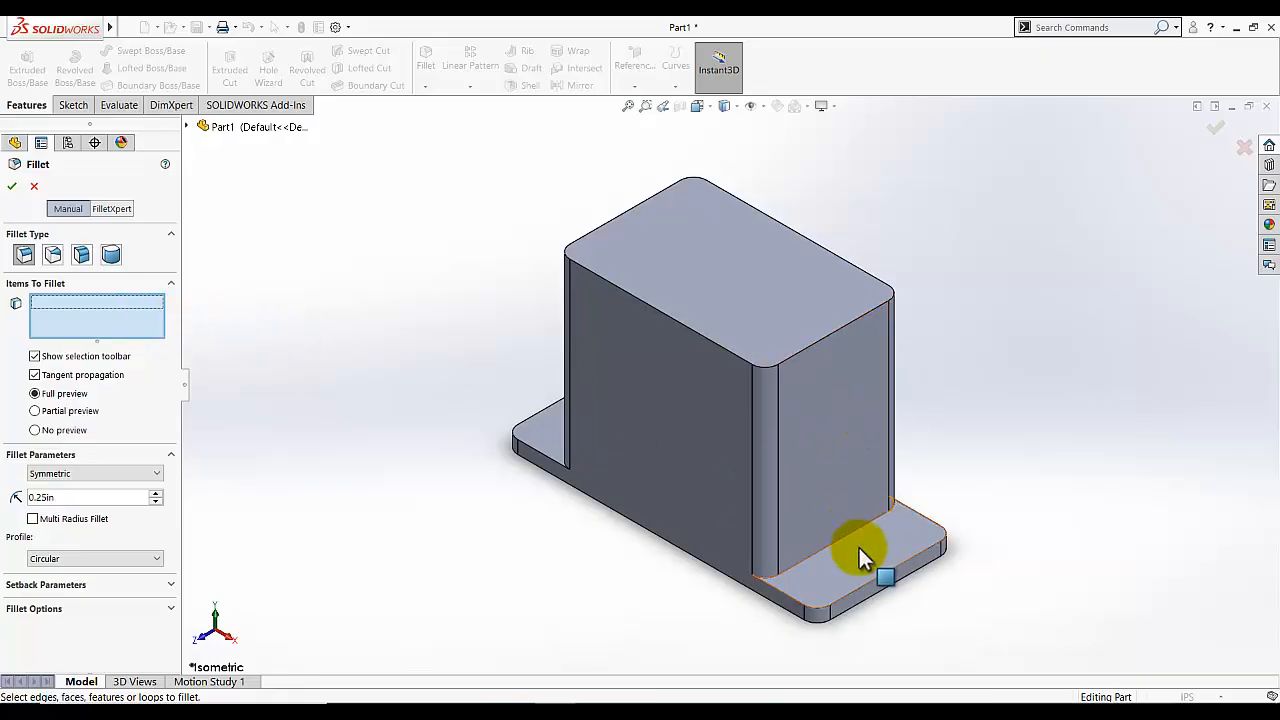
pyautogui.click(745, 558)
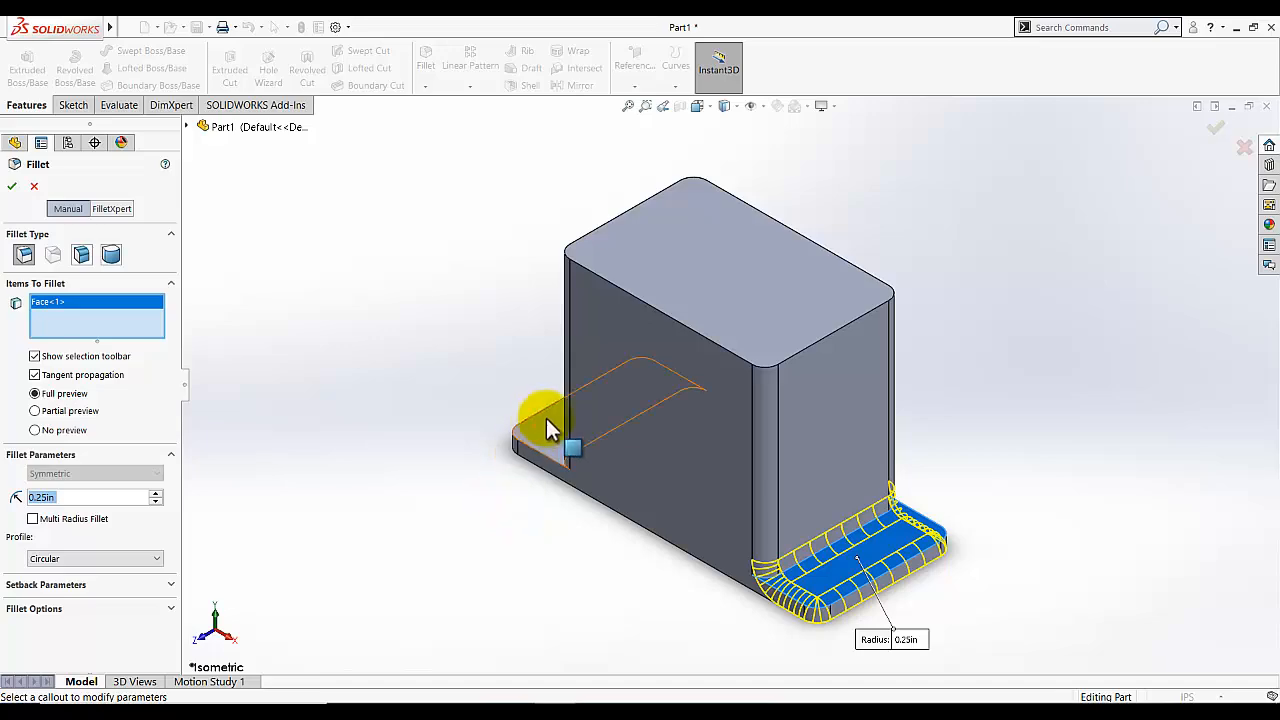
pyautogui.click(550, 453)
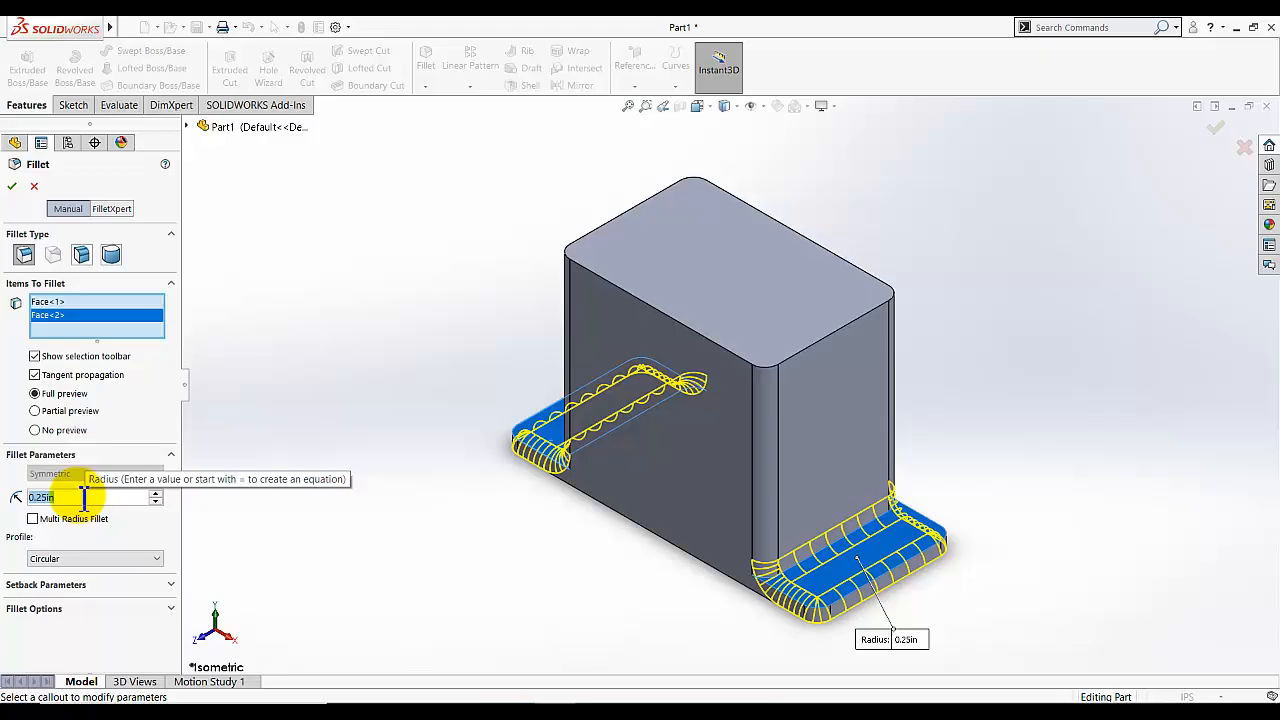
pyautogui.write('0.125')
pyautogui.press('Return')
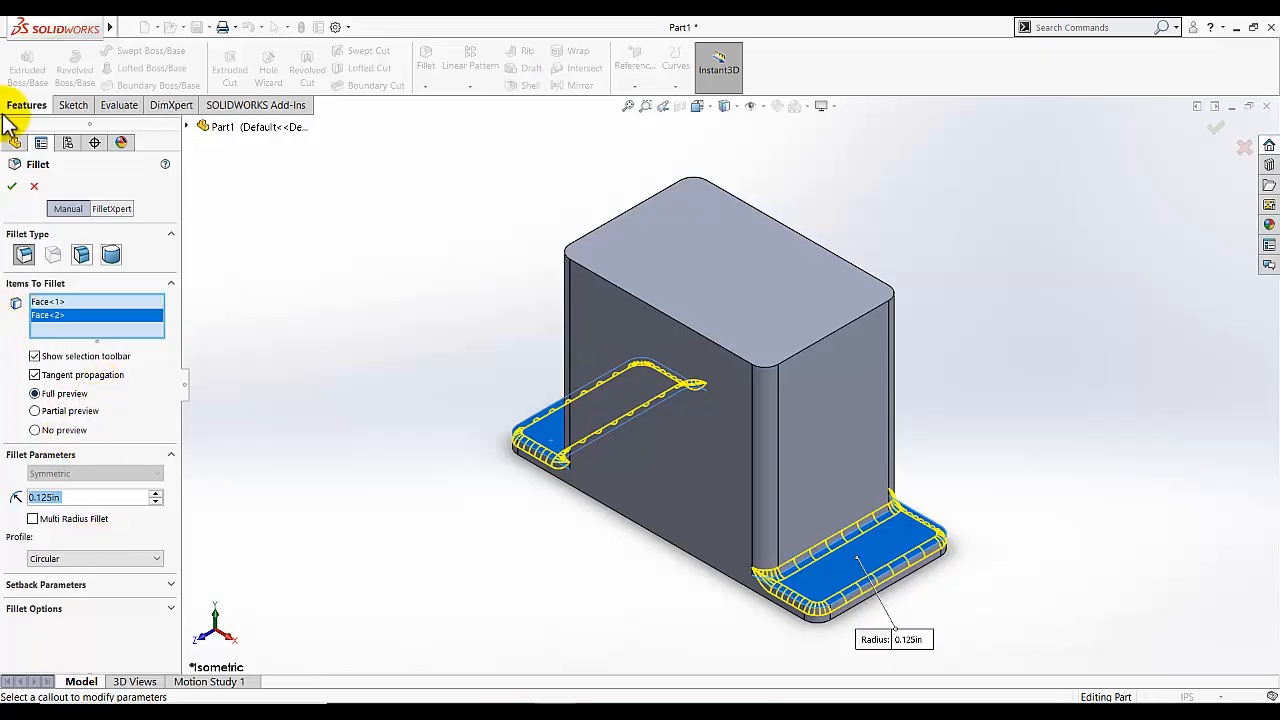
pyautogui.click(13, 188)
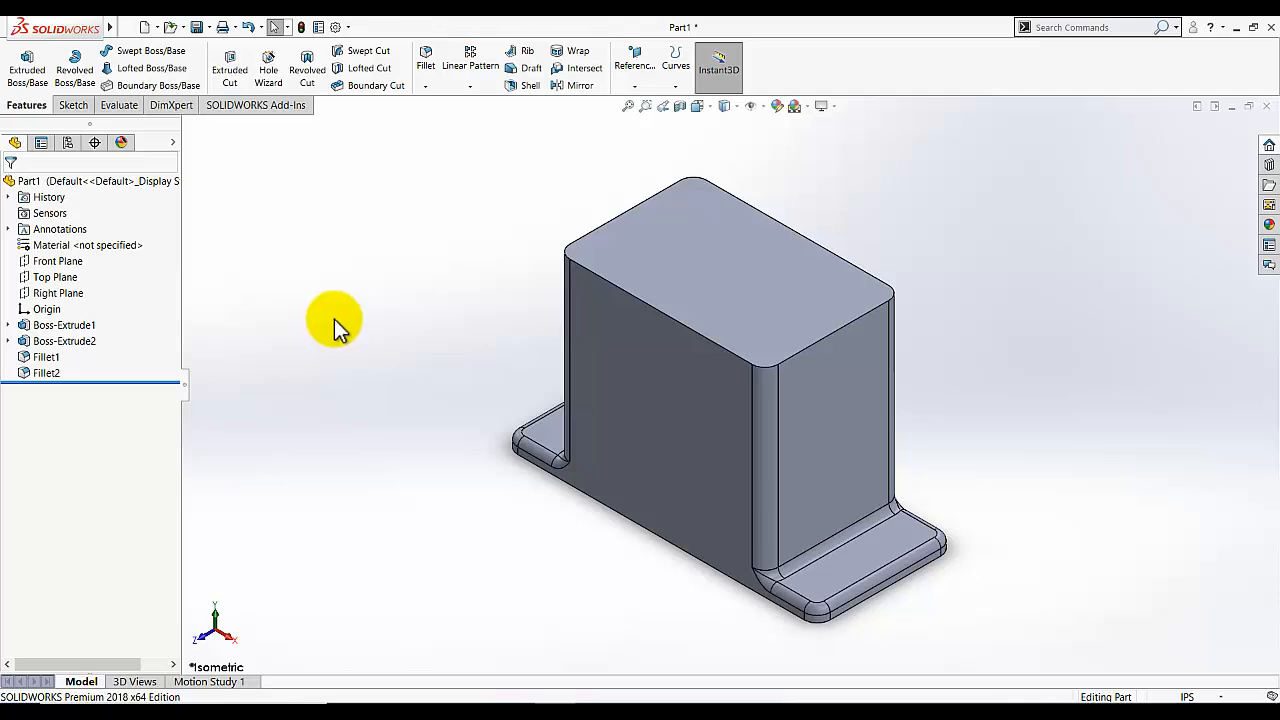
# Start a new sketch on the block's top face and view it Normal To.
pyautogui.click(75, 104)
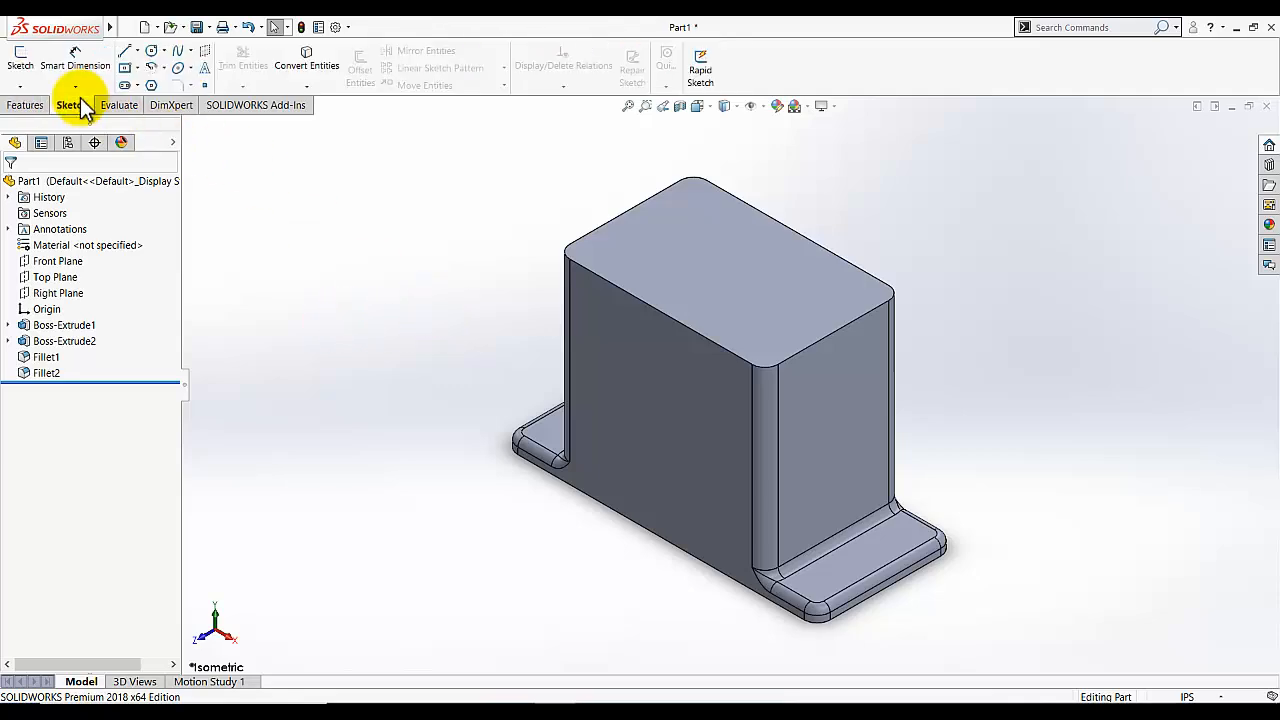
pyautogui.click(20, 62)
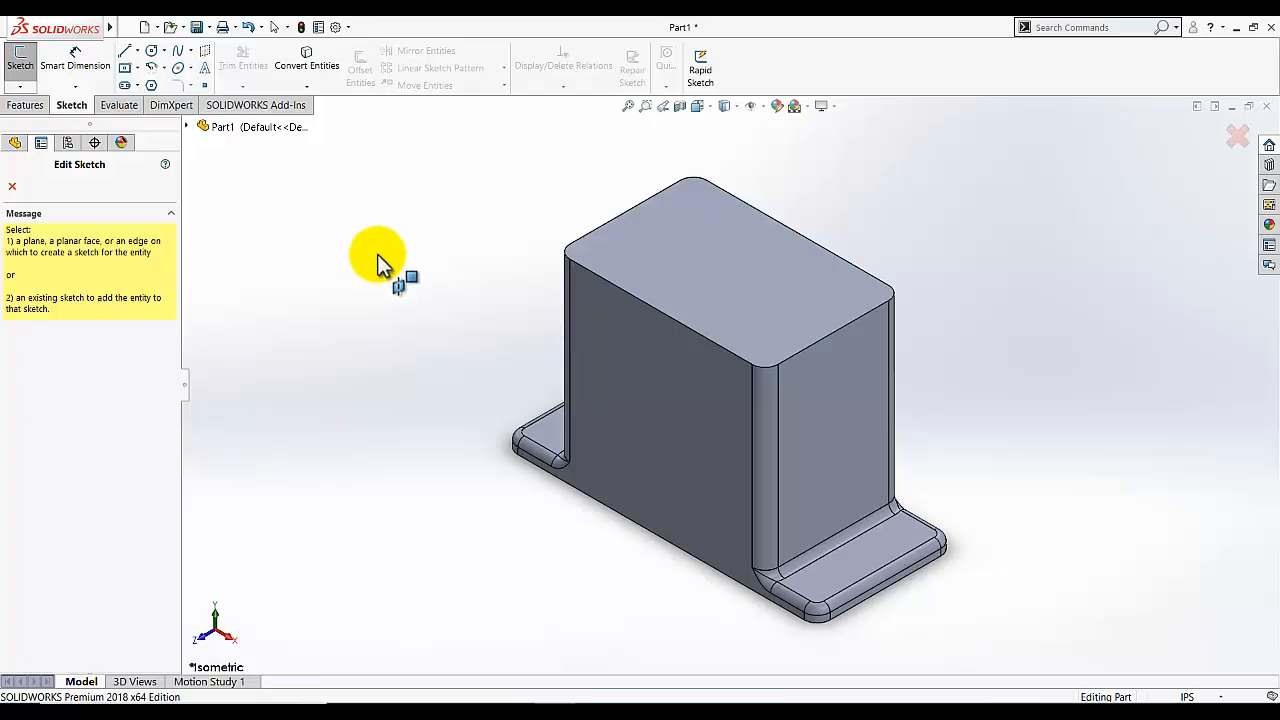
pyautogui.click(707, 259)
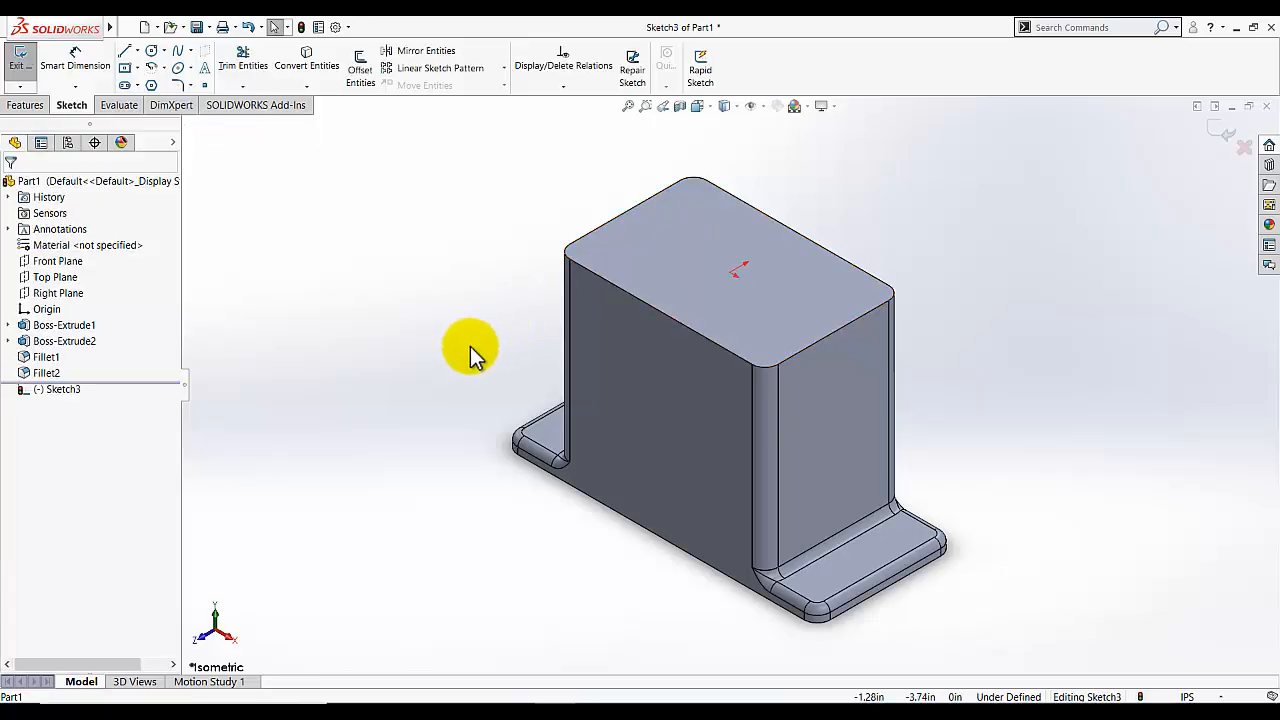
pyautogui.click(702, 110)
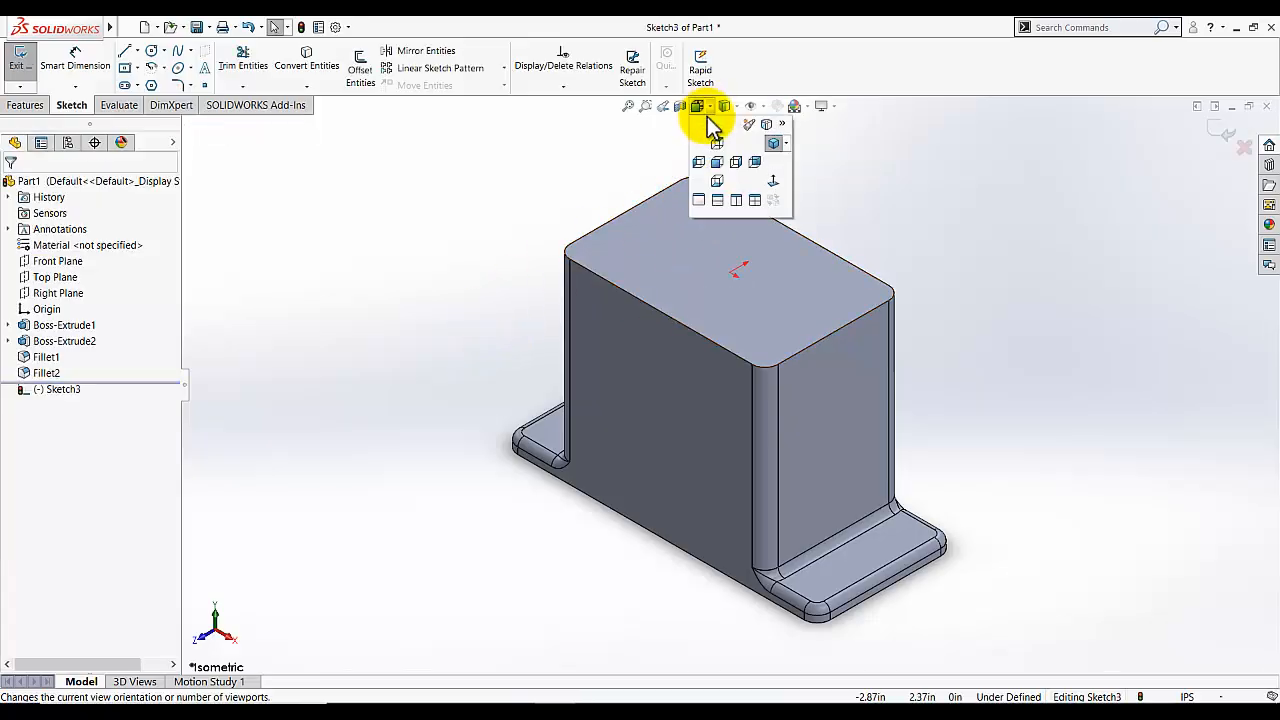
pyautogui.click(772, 181)
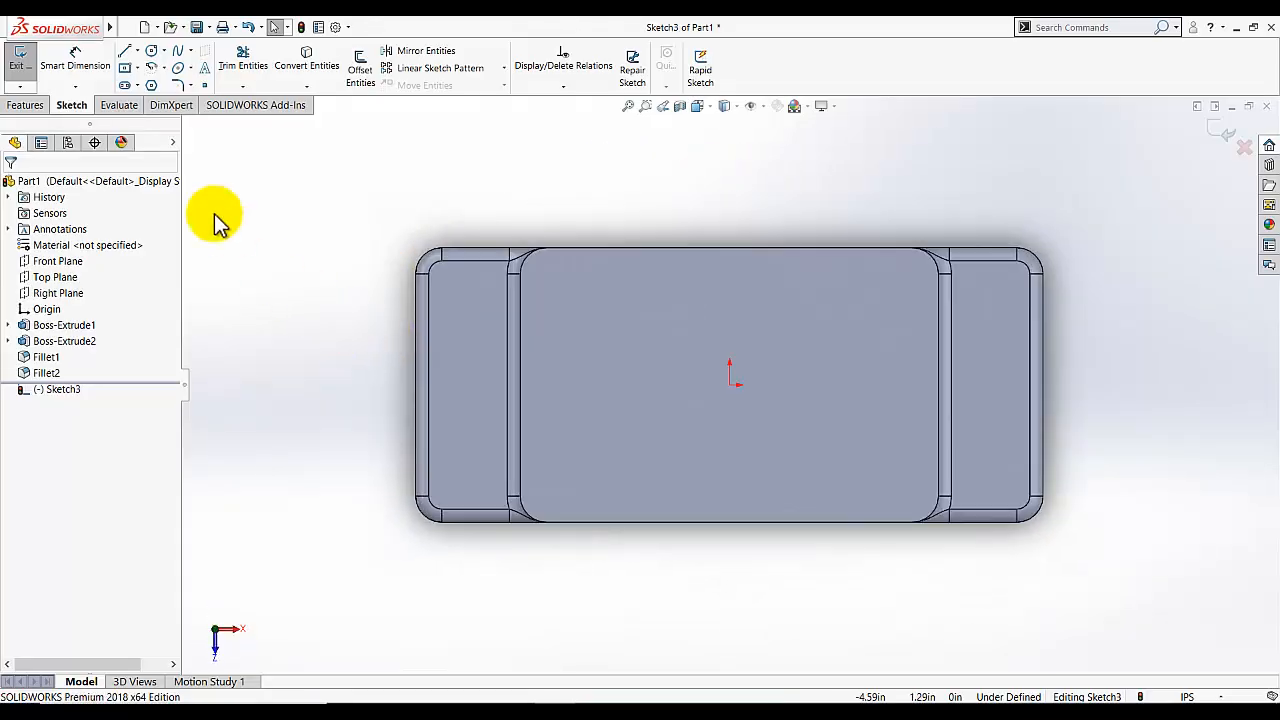
# Sketch a small corner rectangle about 0.15 in high near the upper-left corner of the block's top face.
pyautogui.click(137, 67)
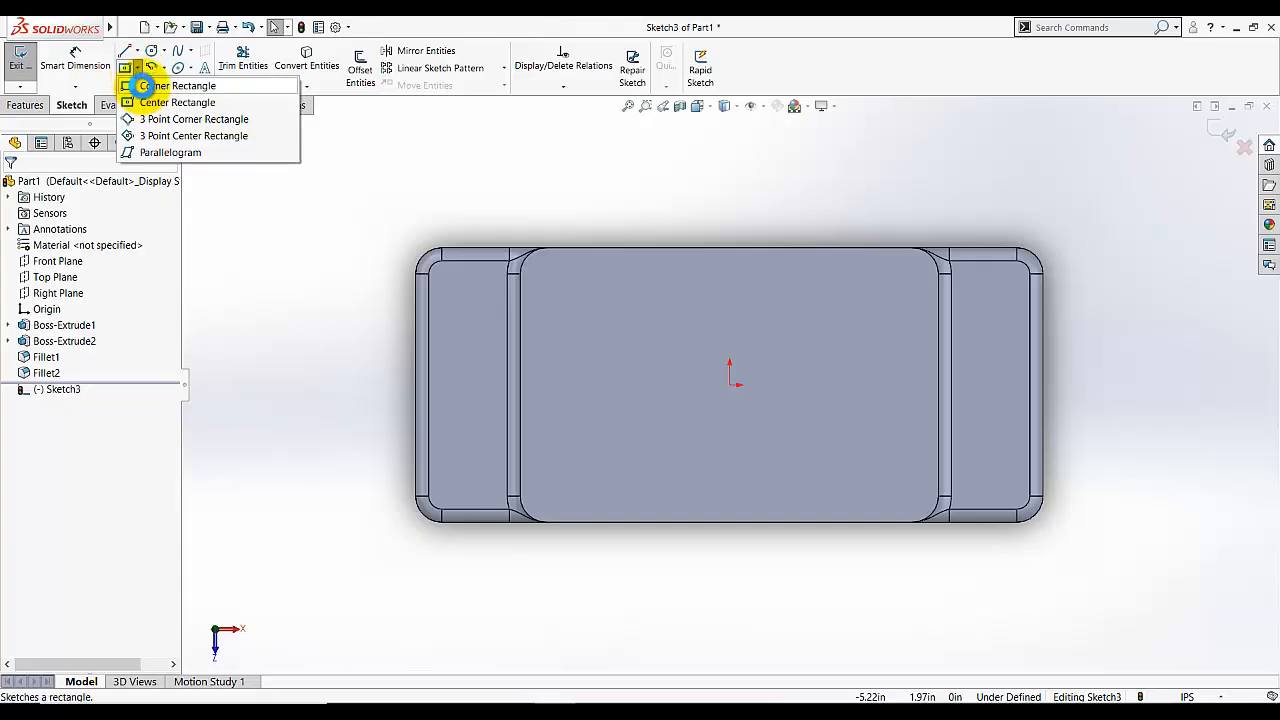
pyautogui.click(177, 86)
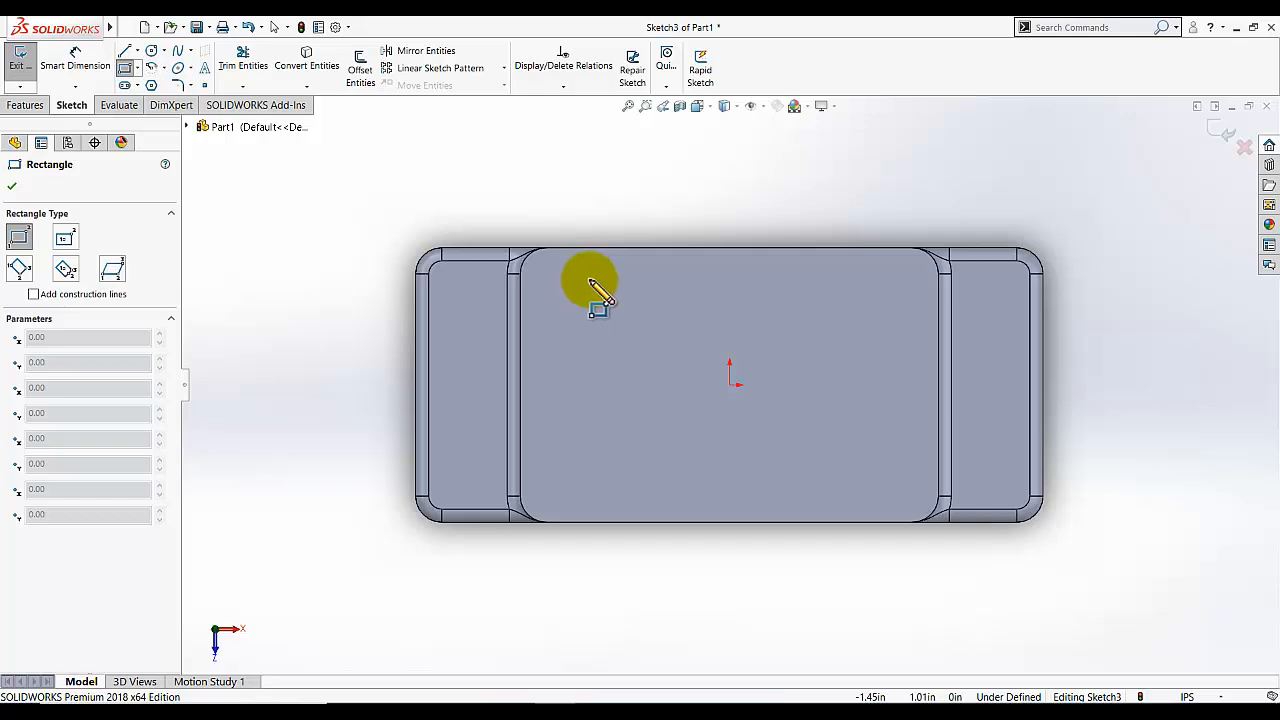
pyautogui.click(588, 288)
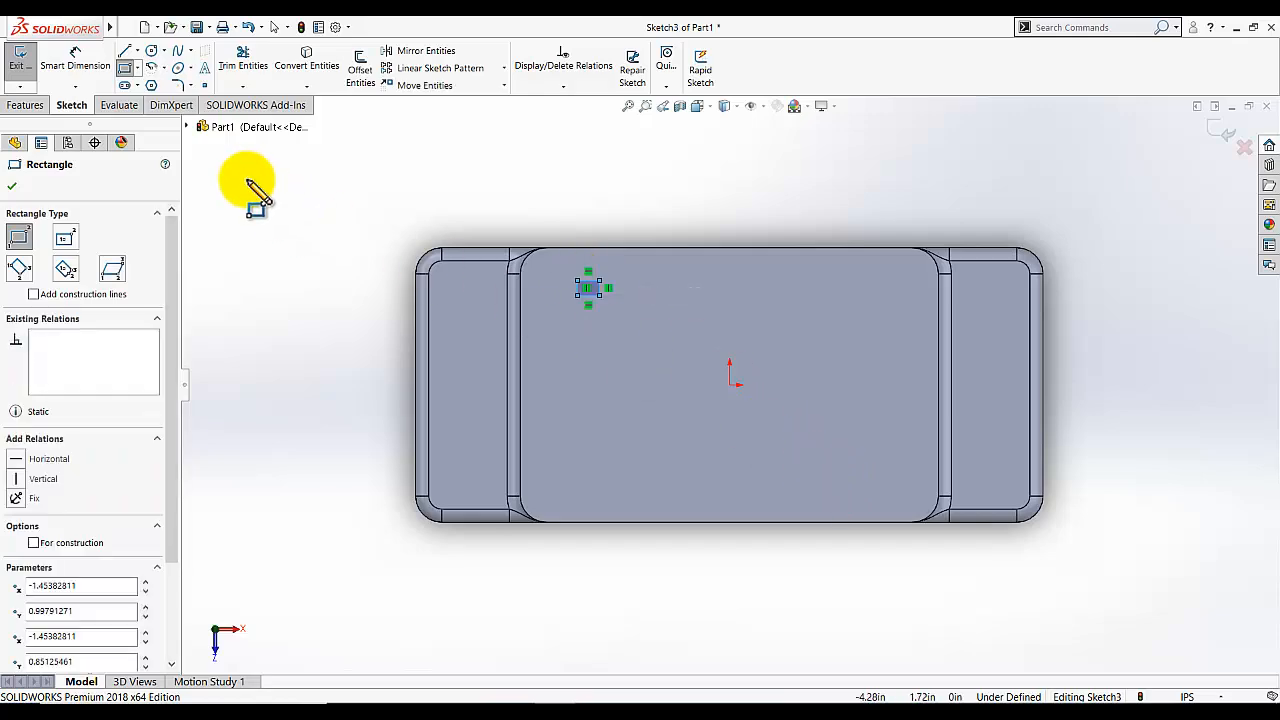
# Enlarge the sketched rectangle from its lower-right corner to about 3 in wide and 2.03 in high across the block's top face.
pyautogui.click(126, 70)
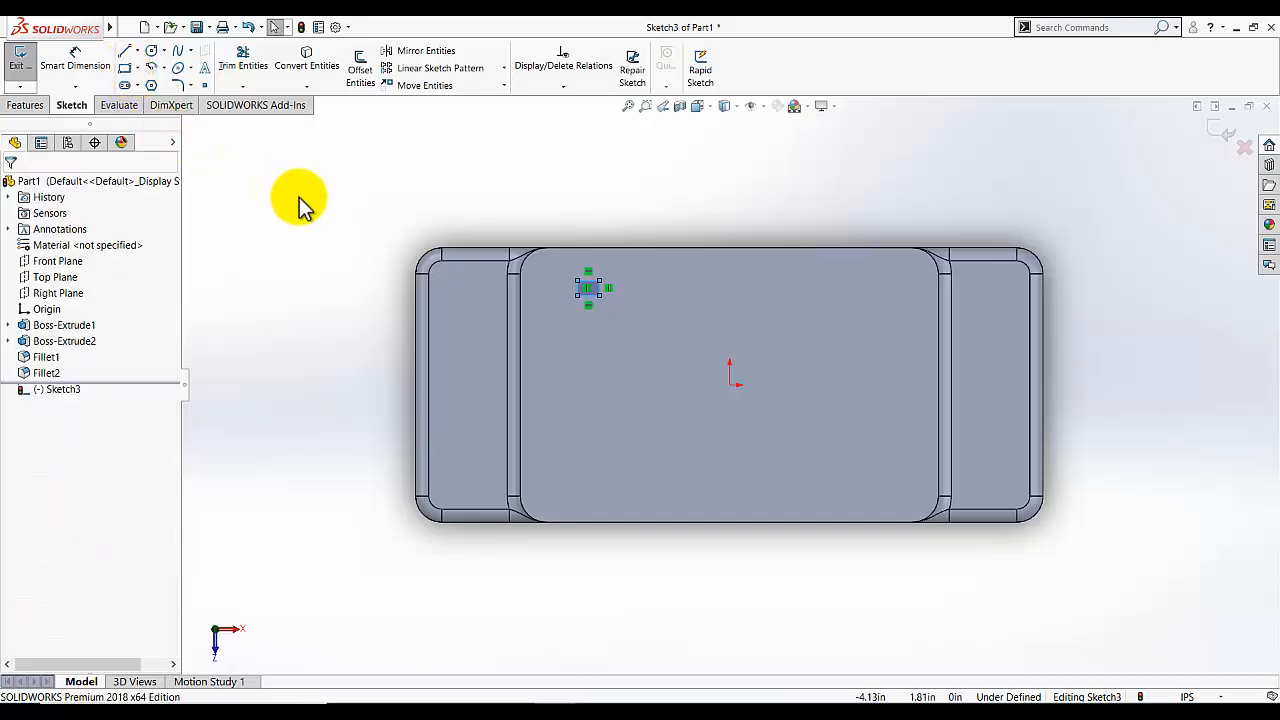
pyautogui.moveTo(601, 297); pyautogui.dragTo(891, 492)
pyautogui.click(389, 367)
pyautogui.click(822, 105)
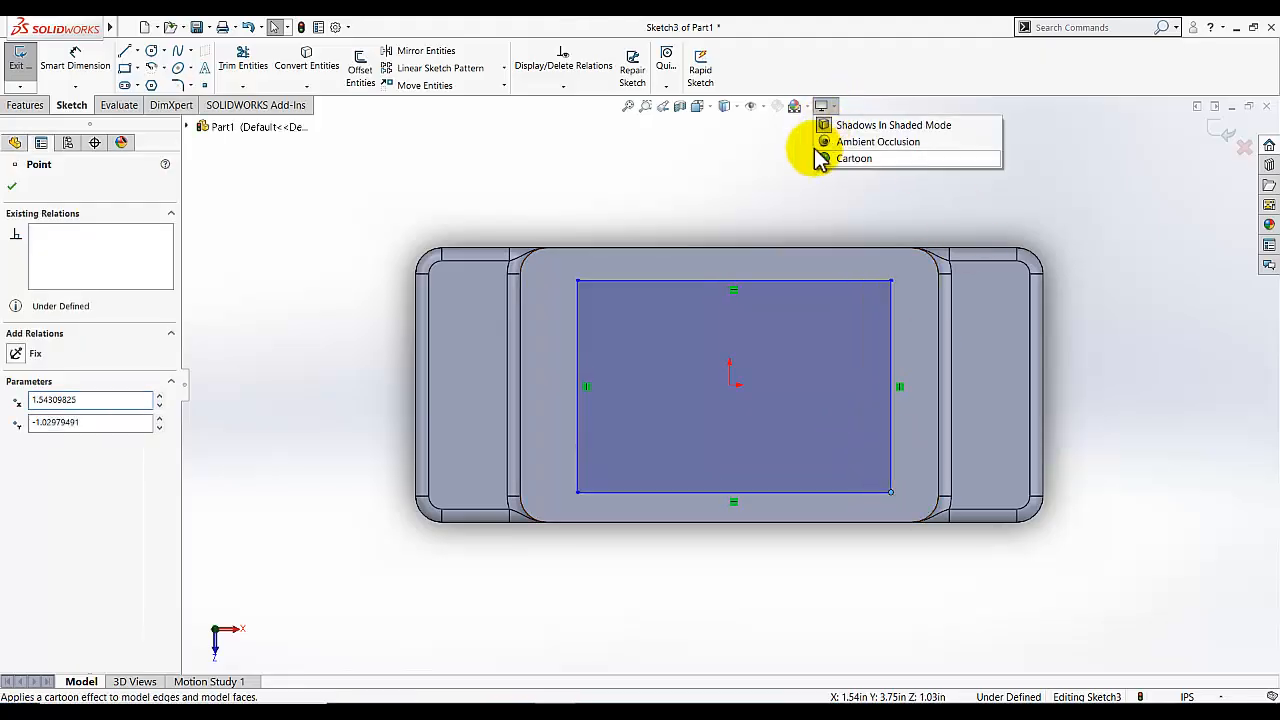
pyautogui.click(720, 155)
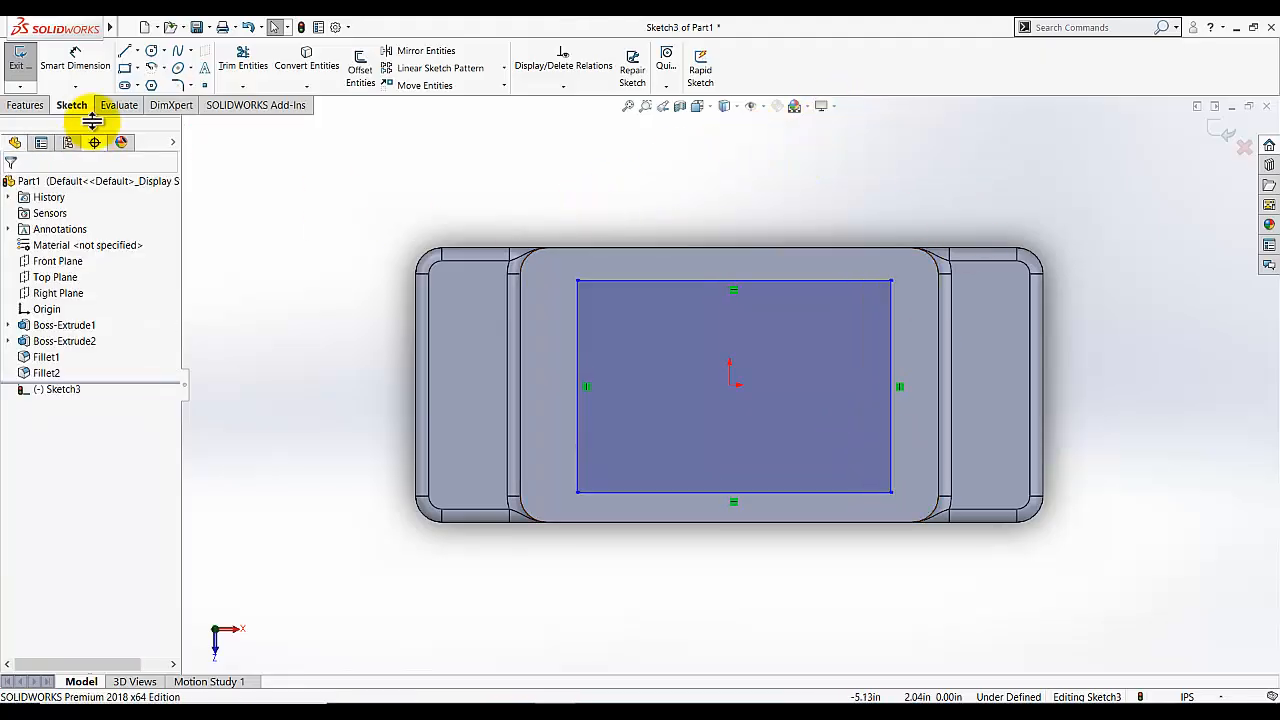
# Dimension the rectangle's upper line 0.375 in from the block's upper edge.
pyautogui.click(75, 60)
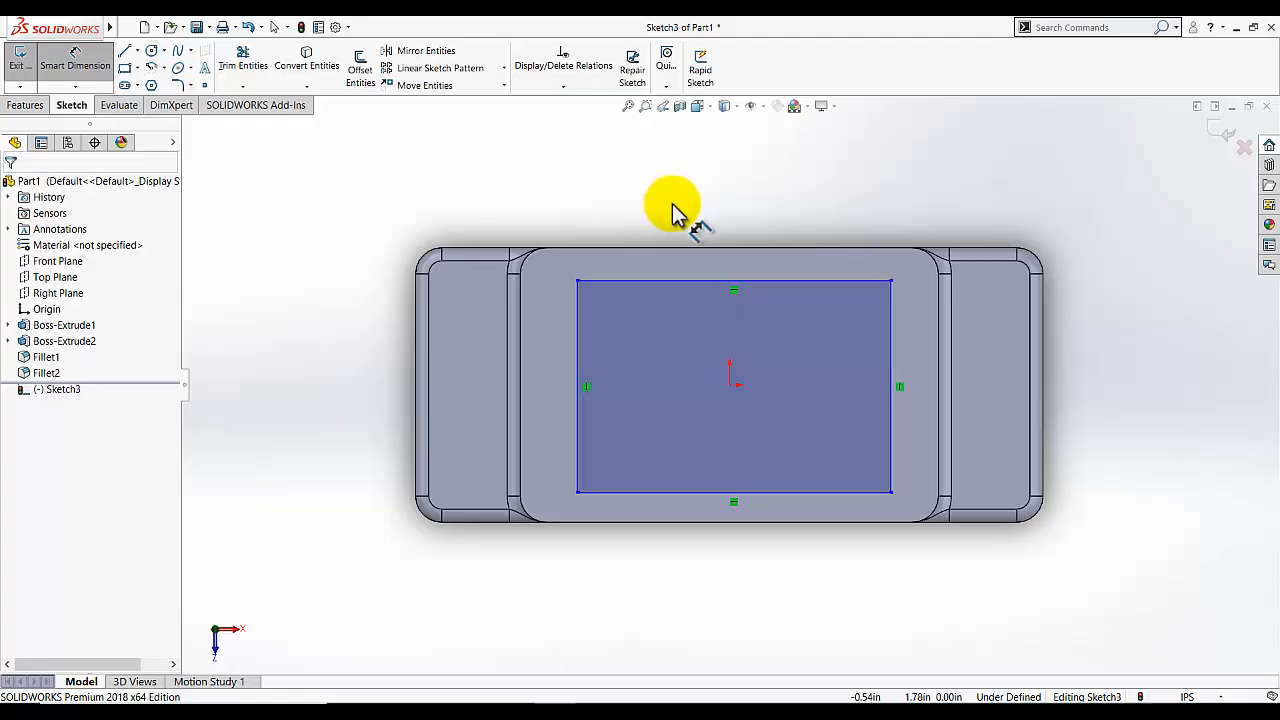
pyautogui.click(697, 285)
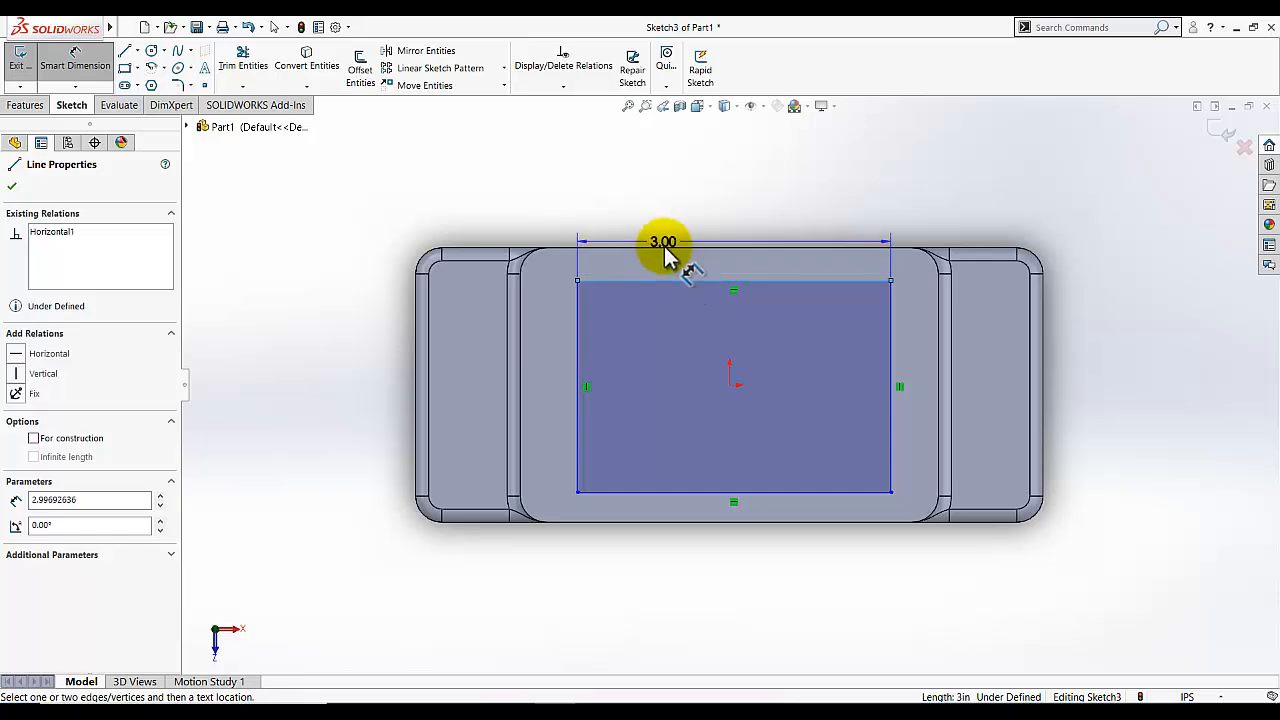
pyautogui.click(668, 250)
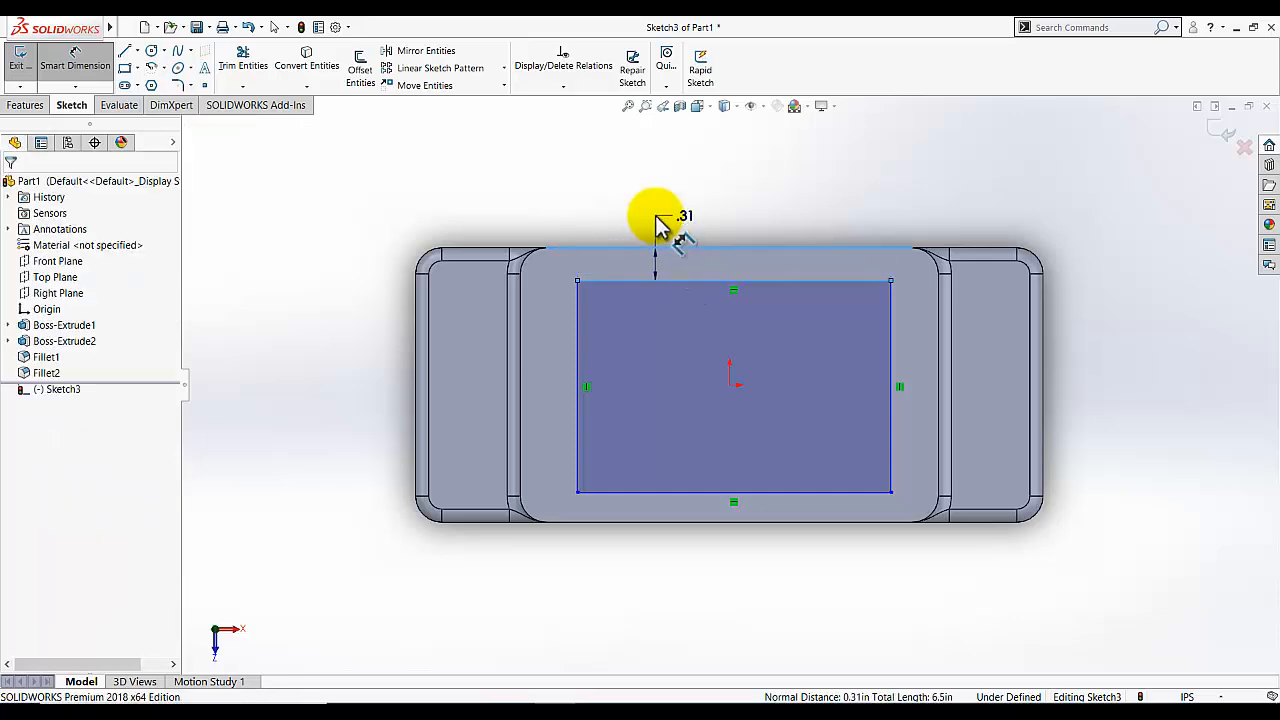
pyautogui.click(663, 214)
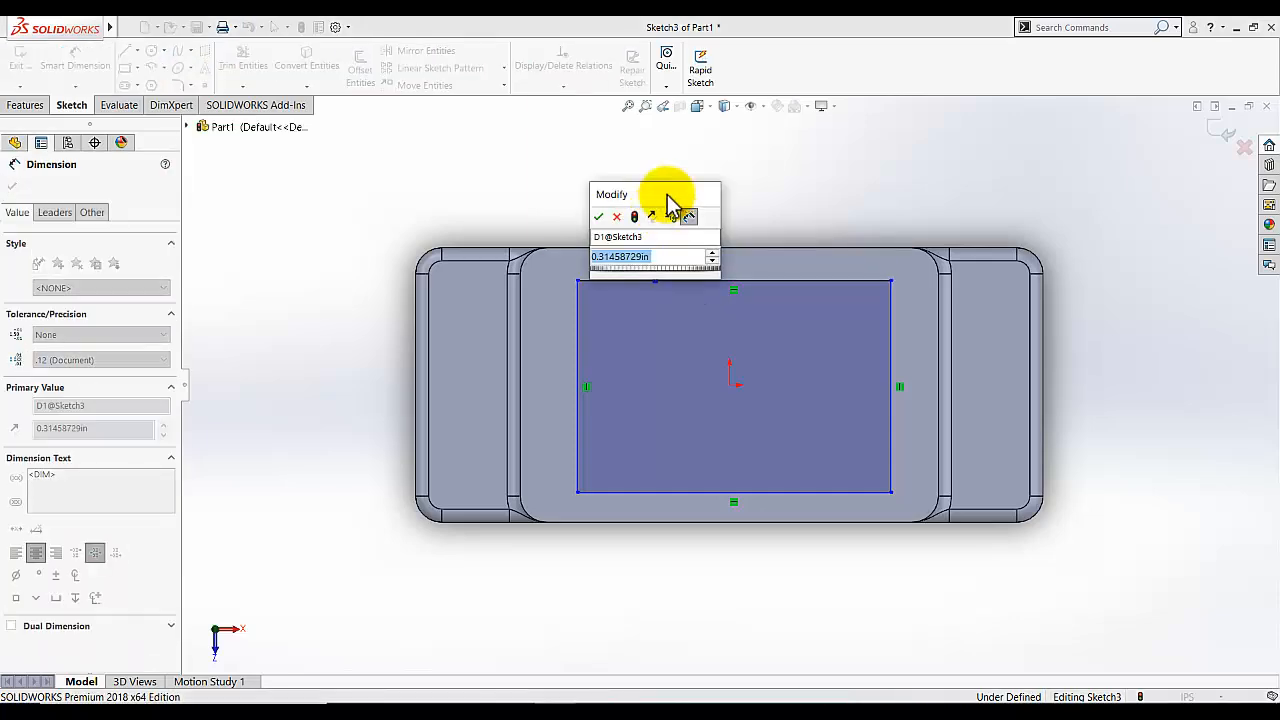
pyautogui.write('.375')
pyautogui.press('Return')
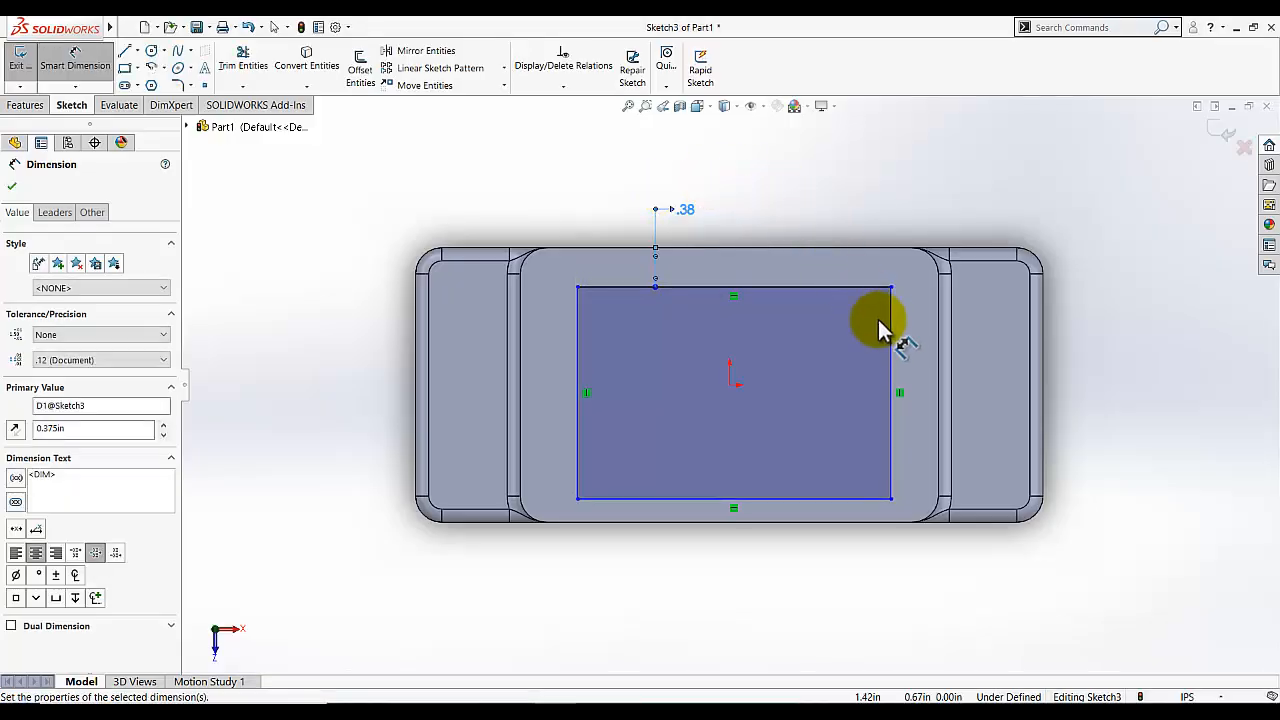
pyautogui.click(709, 234)
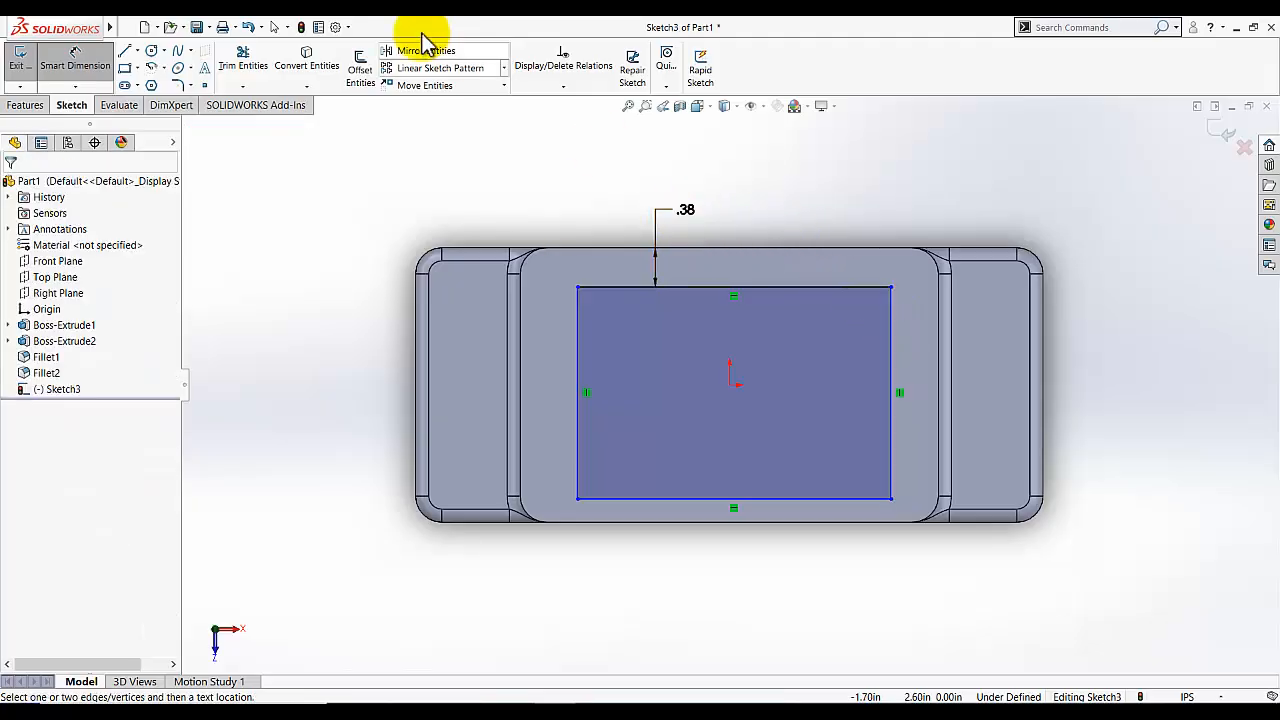
# Set the document's length units to three decimal places (.123).
pyautogui.click(336, 27)
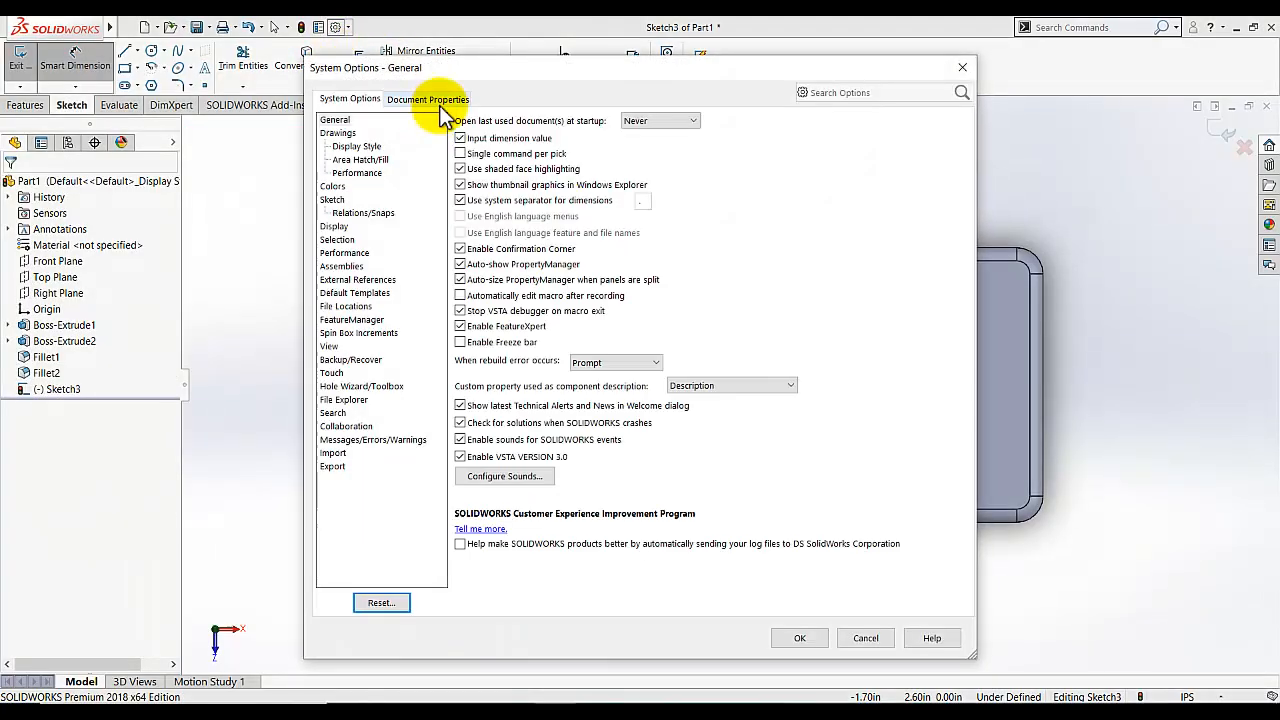
pyautogui.click(429, 98)
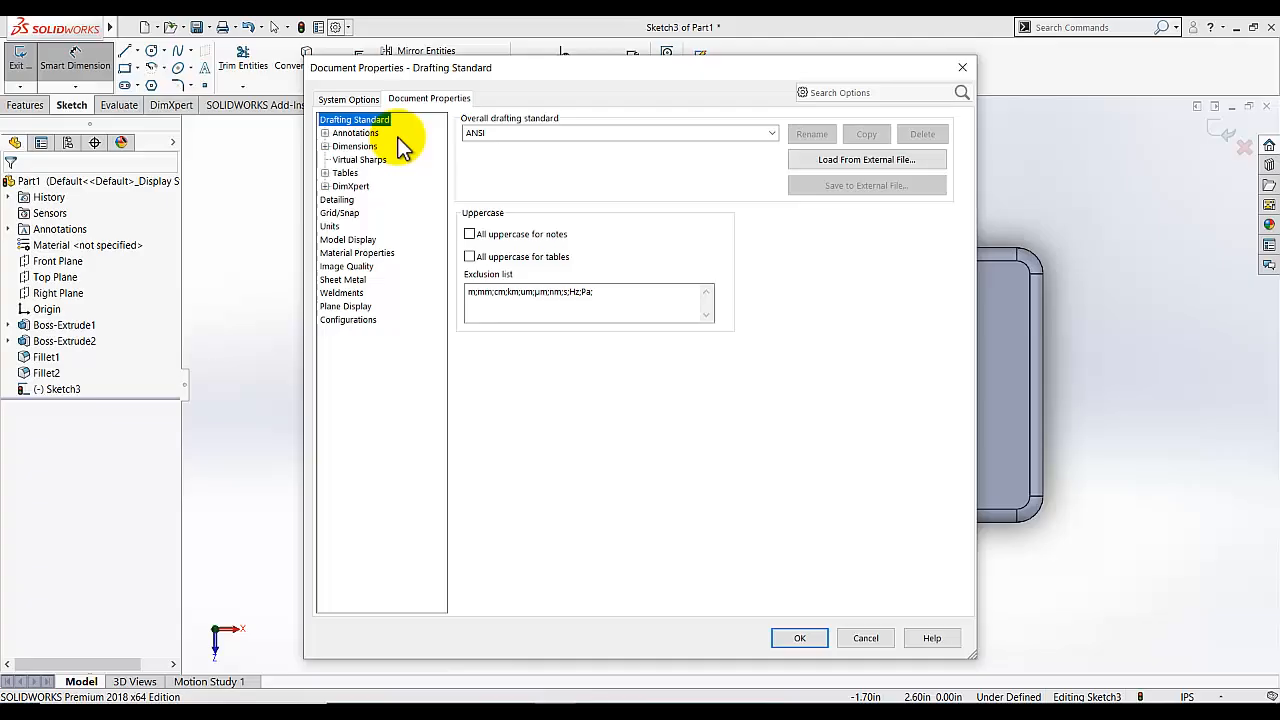
pyautogui.click(330, 227)
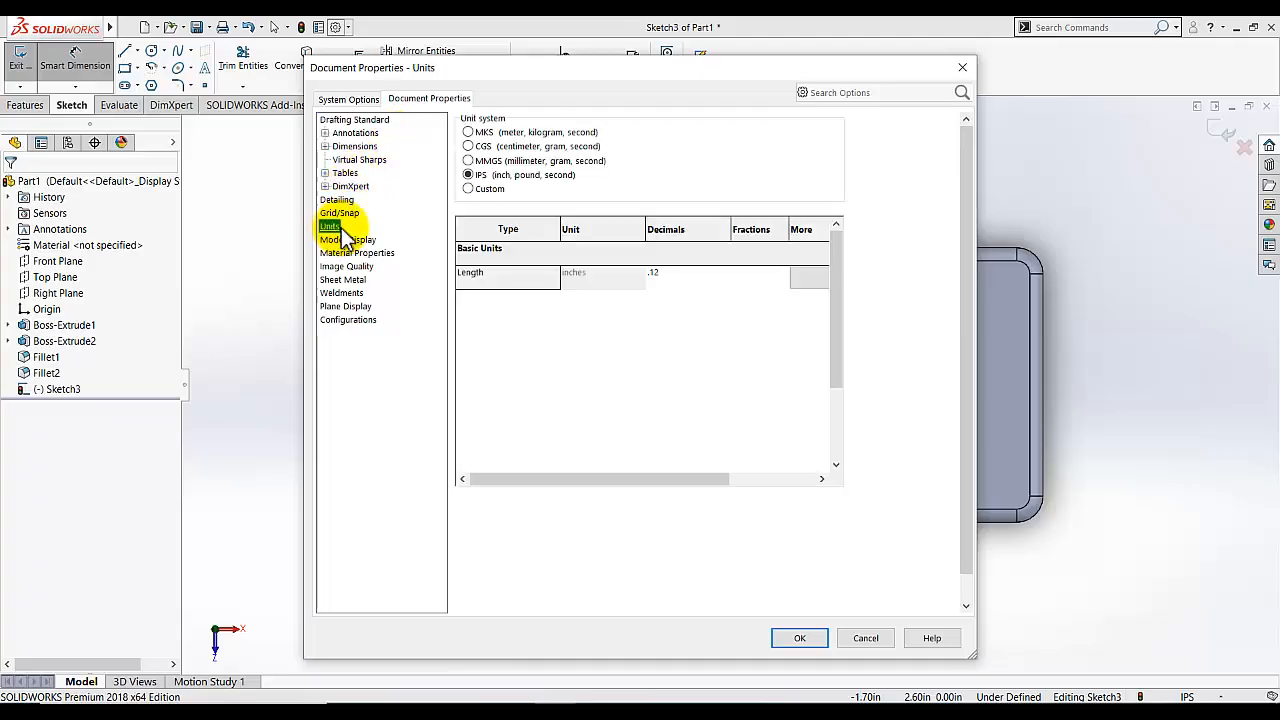
pyautogui.click(724, 277)
pyautogui.click(680, 302)
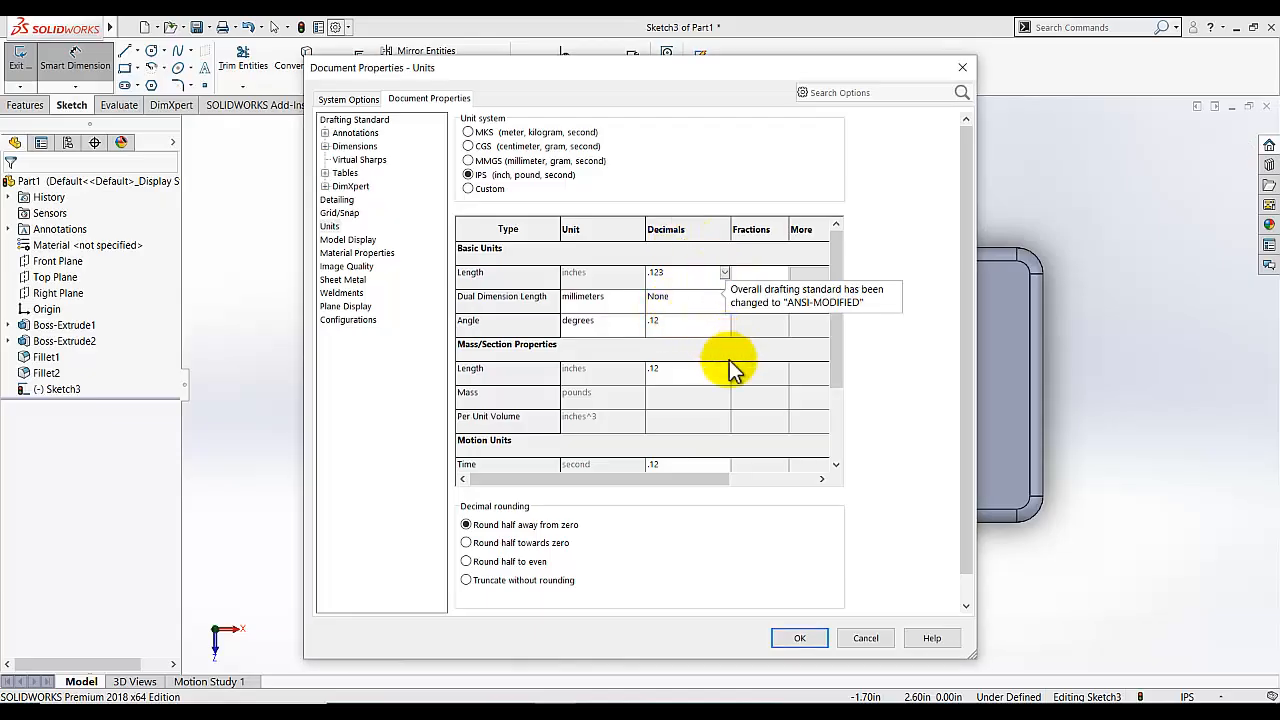
pyautogui.click(803, 636)
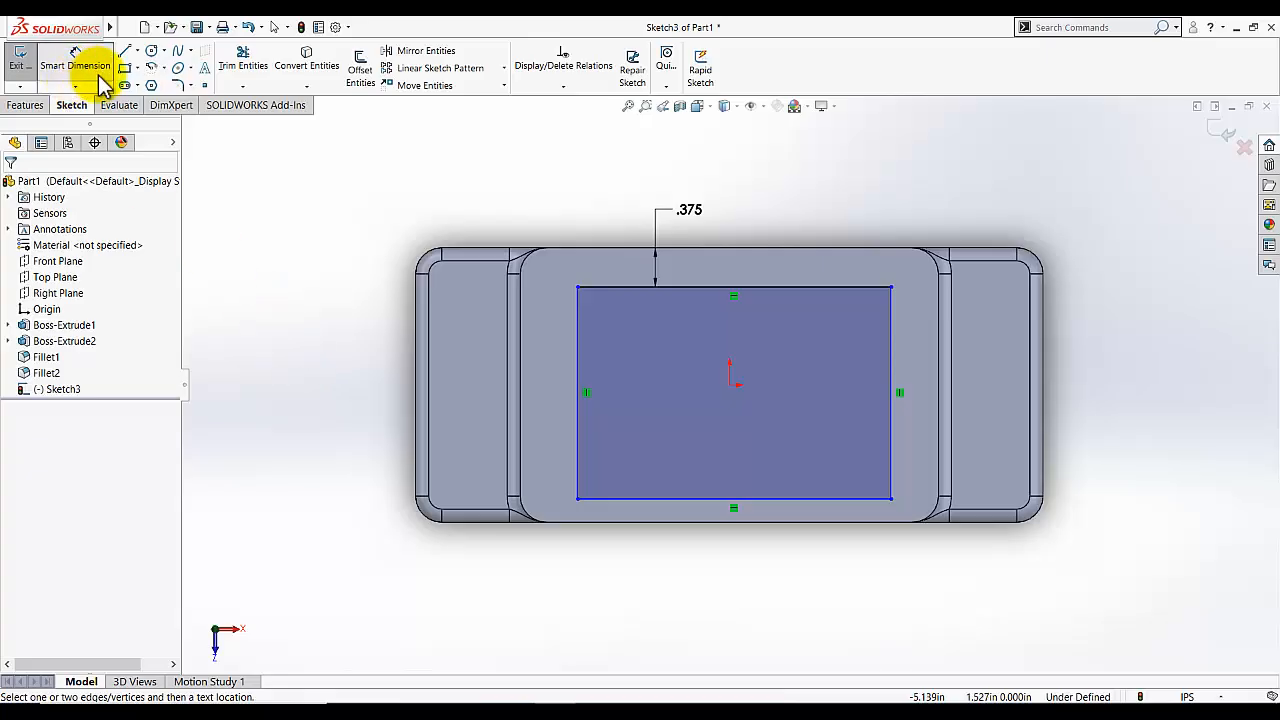
# Dimension the rectangle's right line 0.375 in from the block's right edge.
pyautogui.click(100, 84)
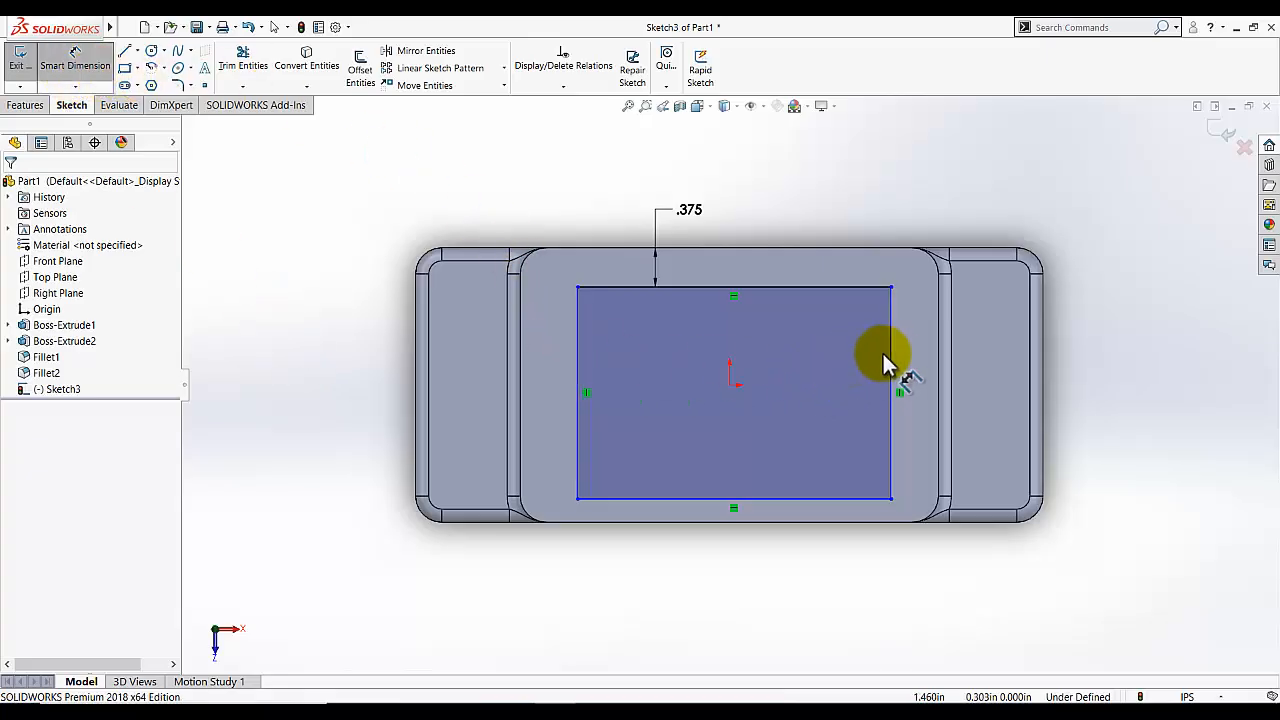
pyautogui.click(940, 348)
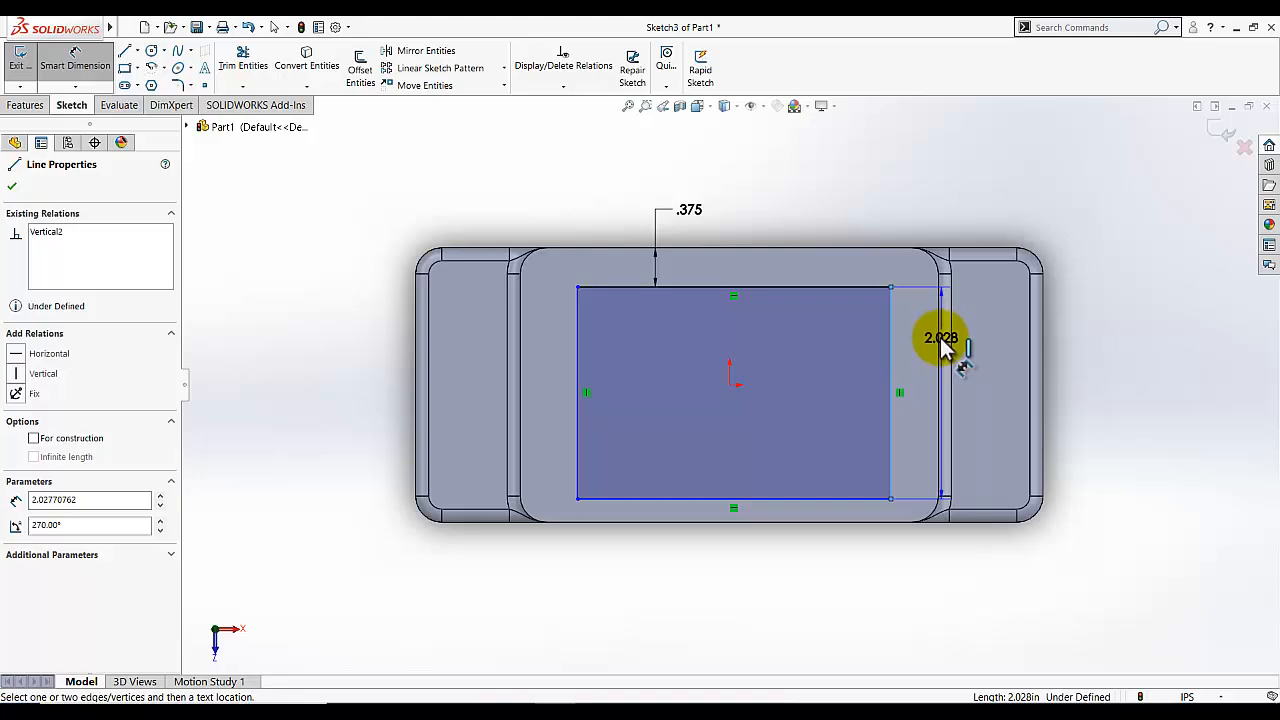
pyautogui.click(891, 330)
pyautogui.click(912, 200)
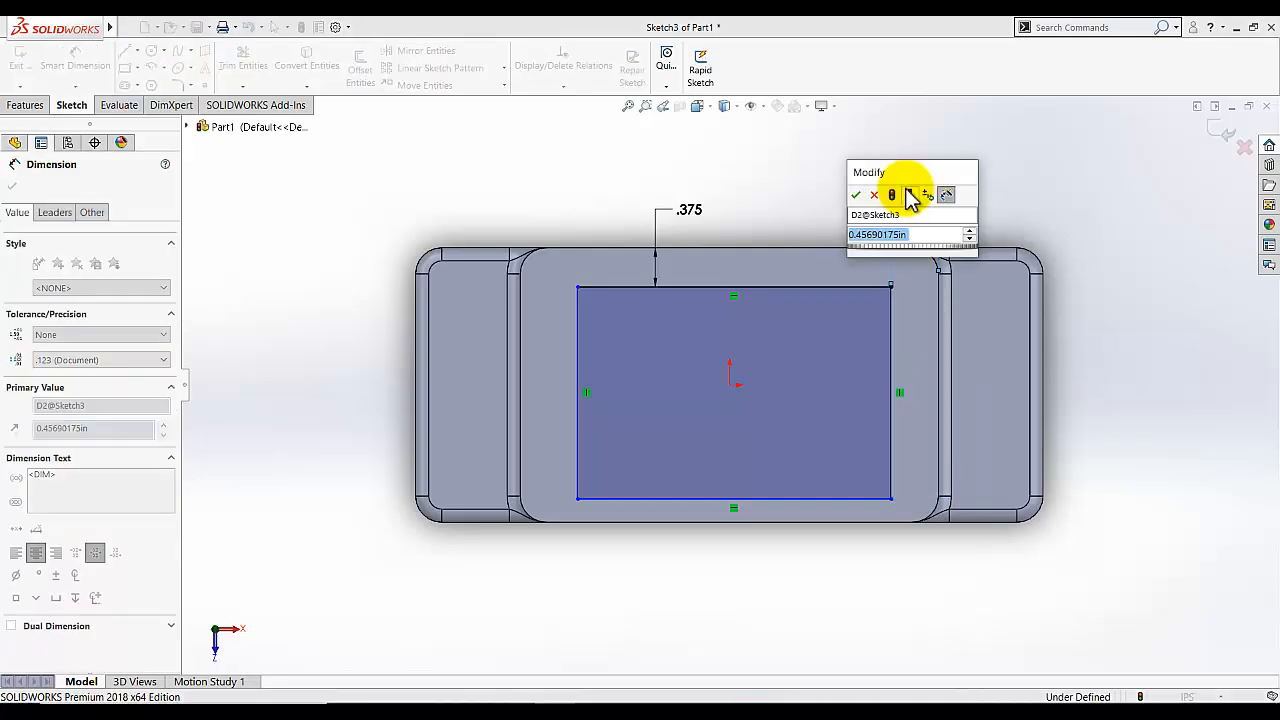
pyautogui.write('.375')
pyautogui.press('Return')
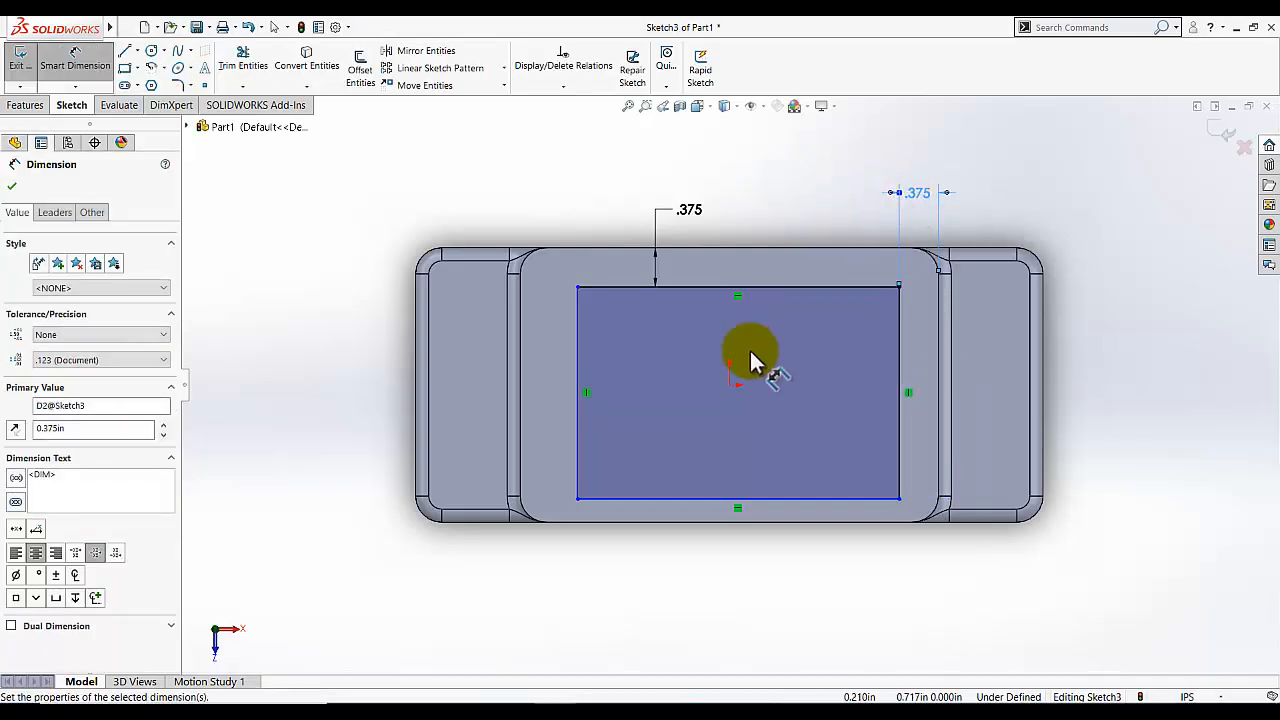
# Dimension the rectangle's lower line 0.375 in from the block's lower edge.
pyautogui.click(691, 498)
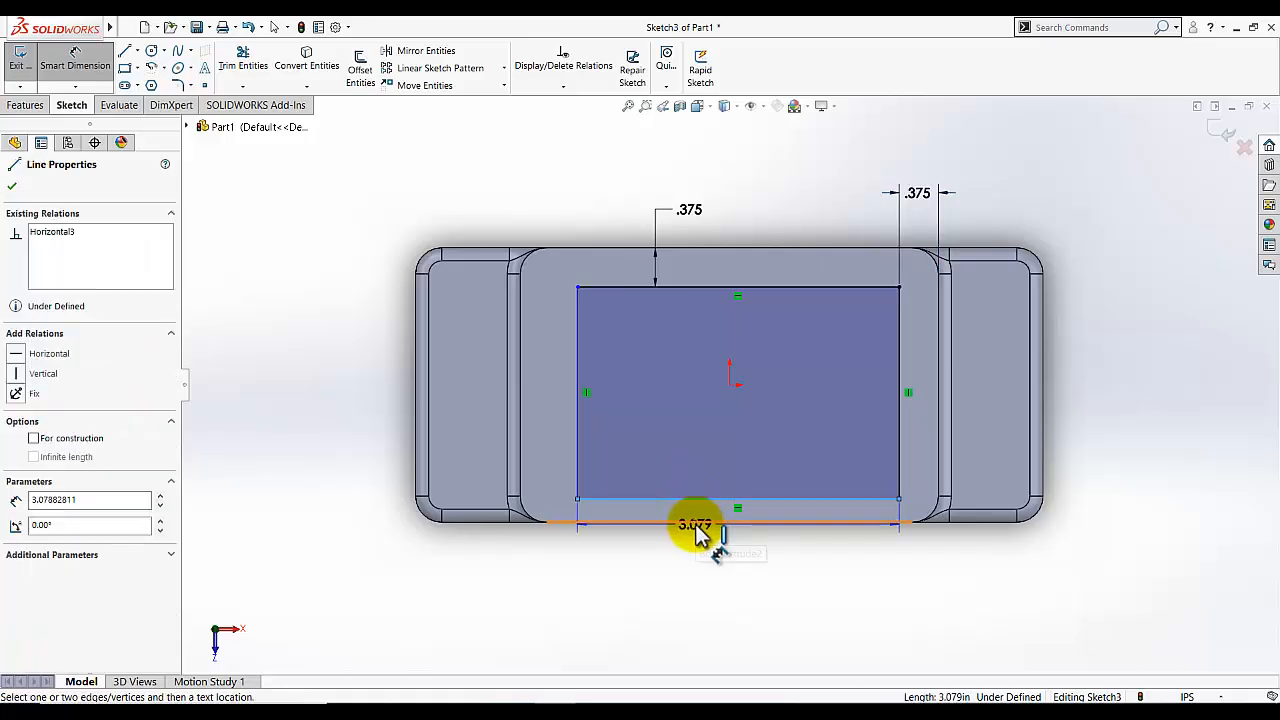
pyautogui.click(700, 521)
pyautogui.click(737, 552)
pyautogui.write('.375')
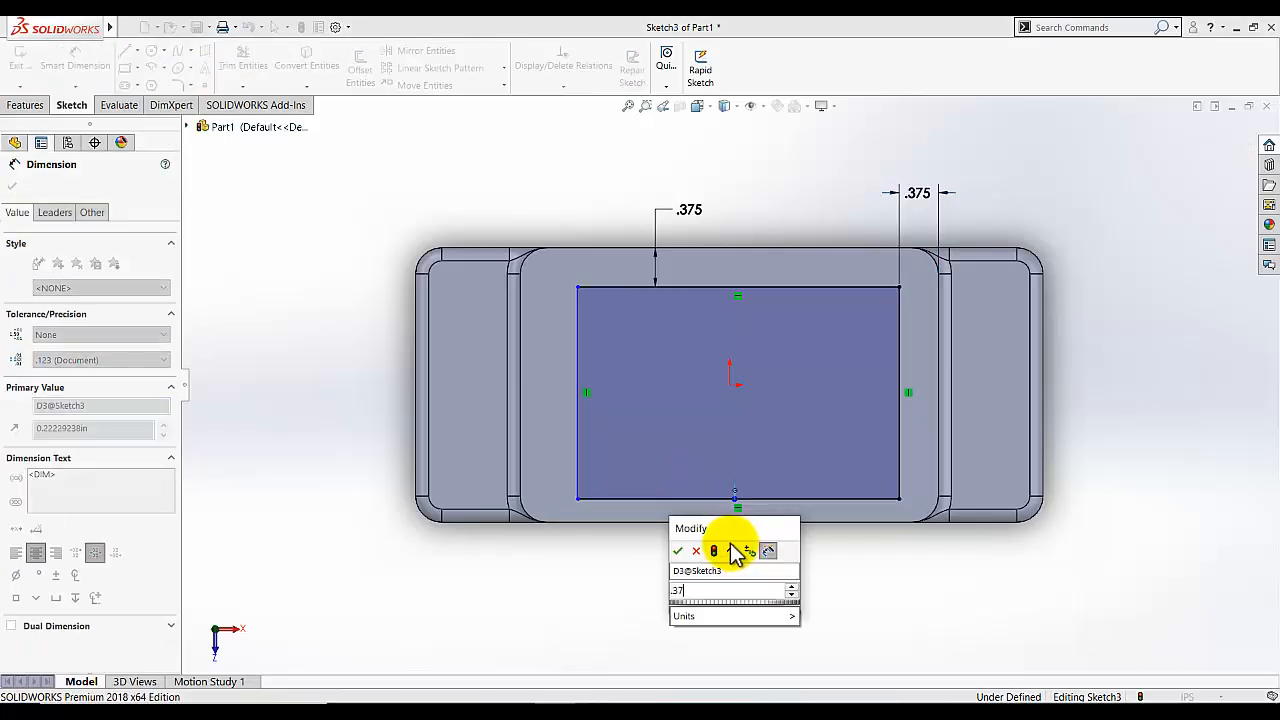
pyautogui.press('Return')
# Dimension the rectangle's left line 0.375 in from the block's left edge and leave Smart Dimension.
pyautogui.click(577, 362)
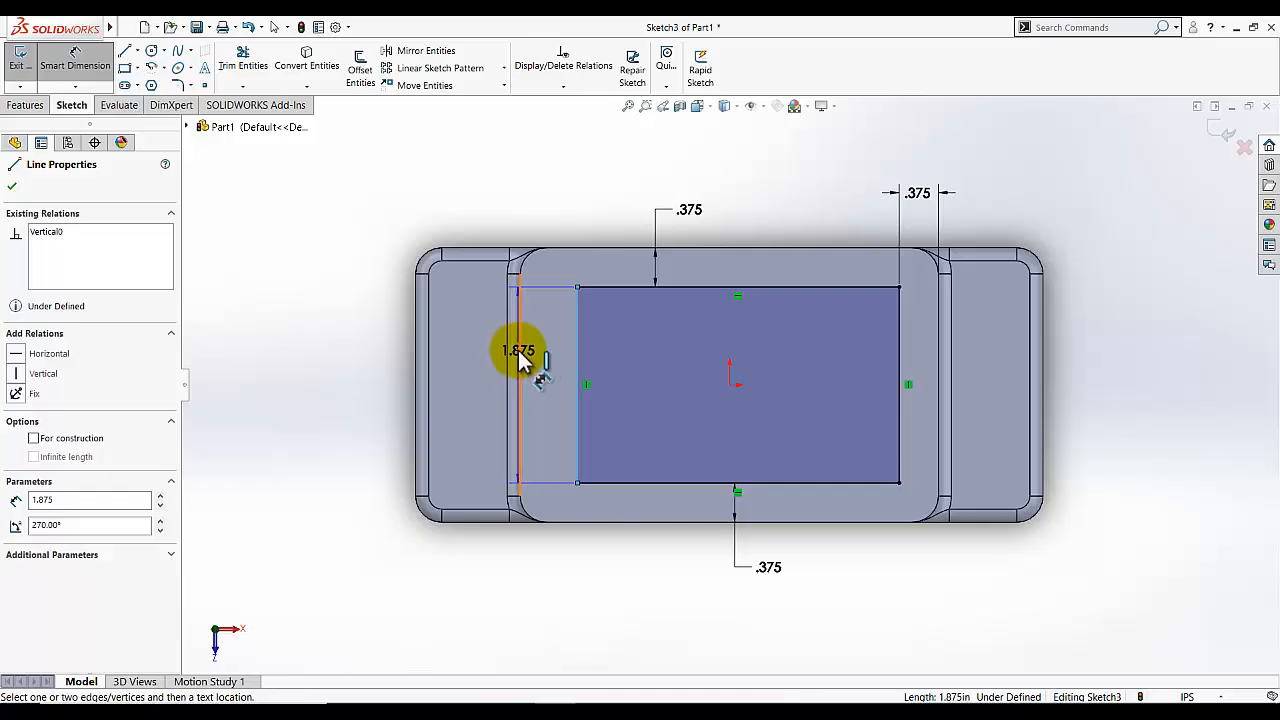
pyautogui.click(520, 362)
pyautogui.click(543, 216)
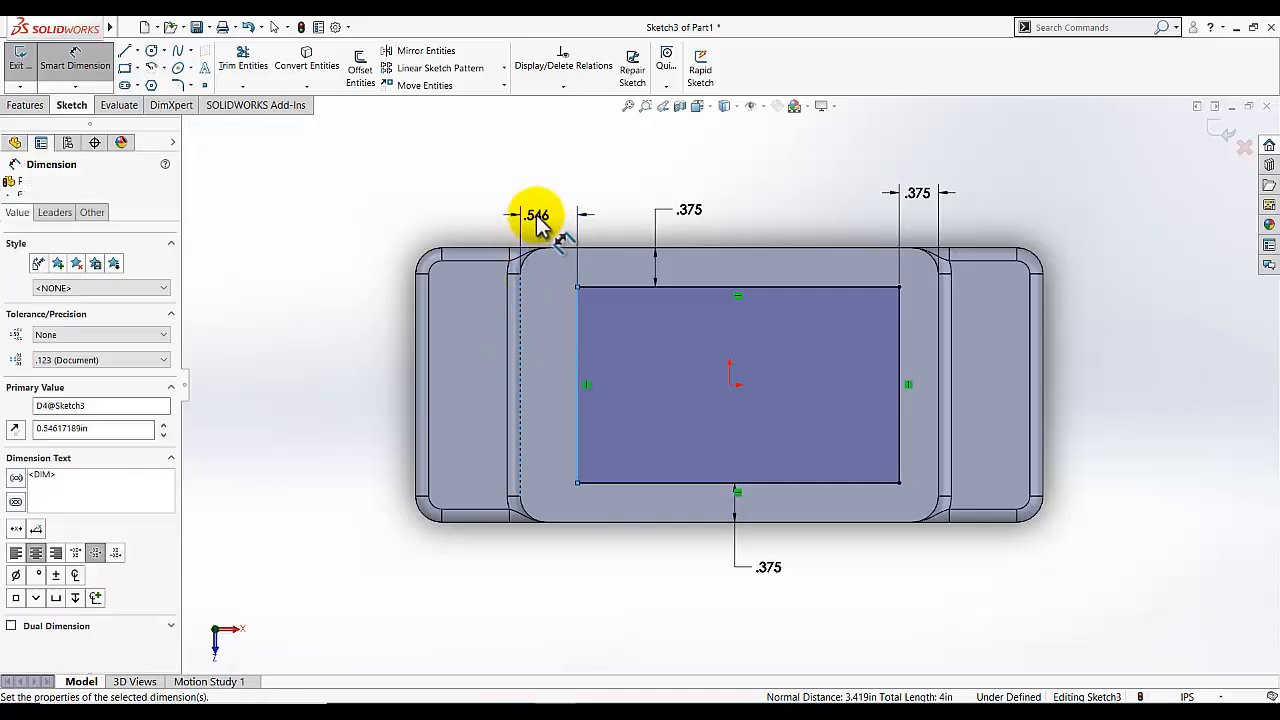
pyautogui.write('.375')
pyautogui.press('Return')
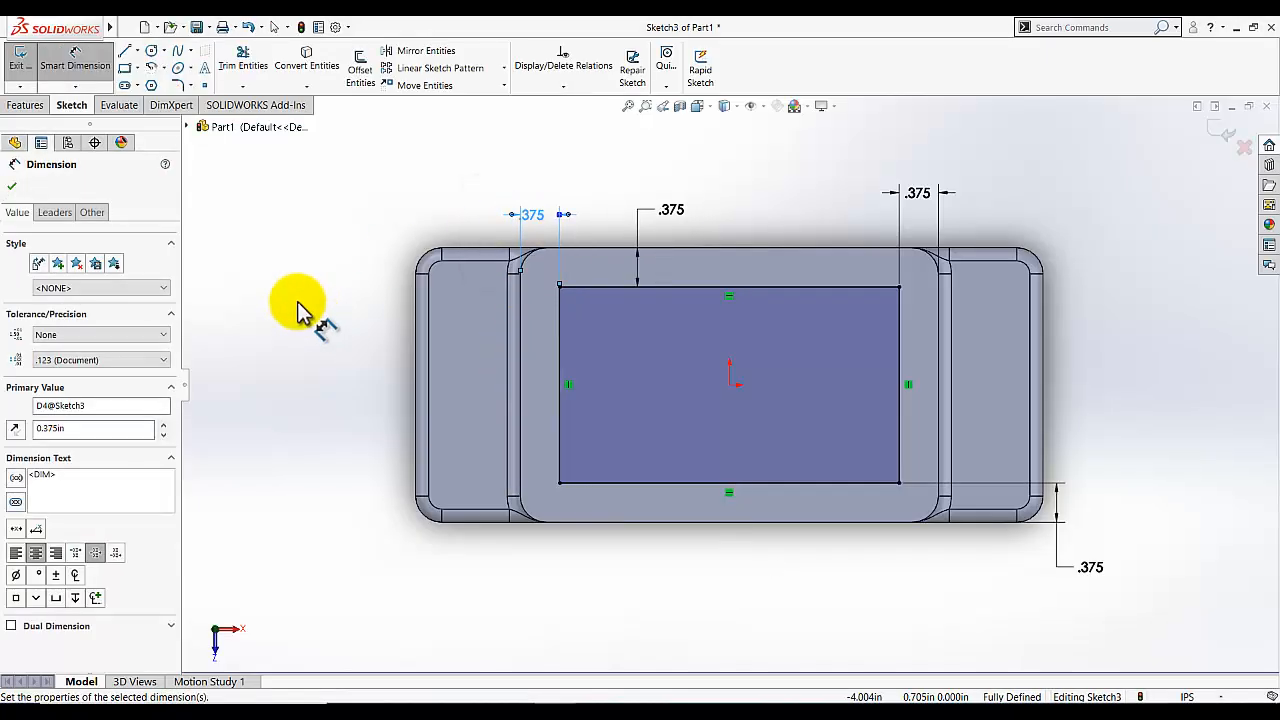
pyautogui.click(80, 57)
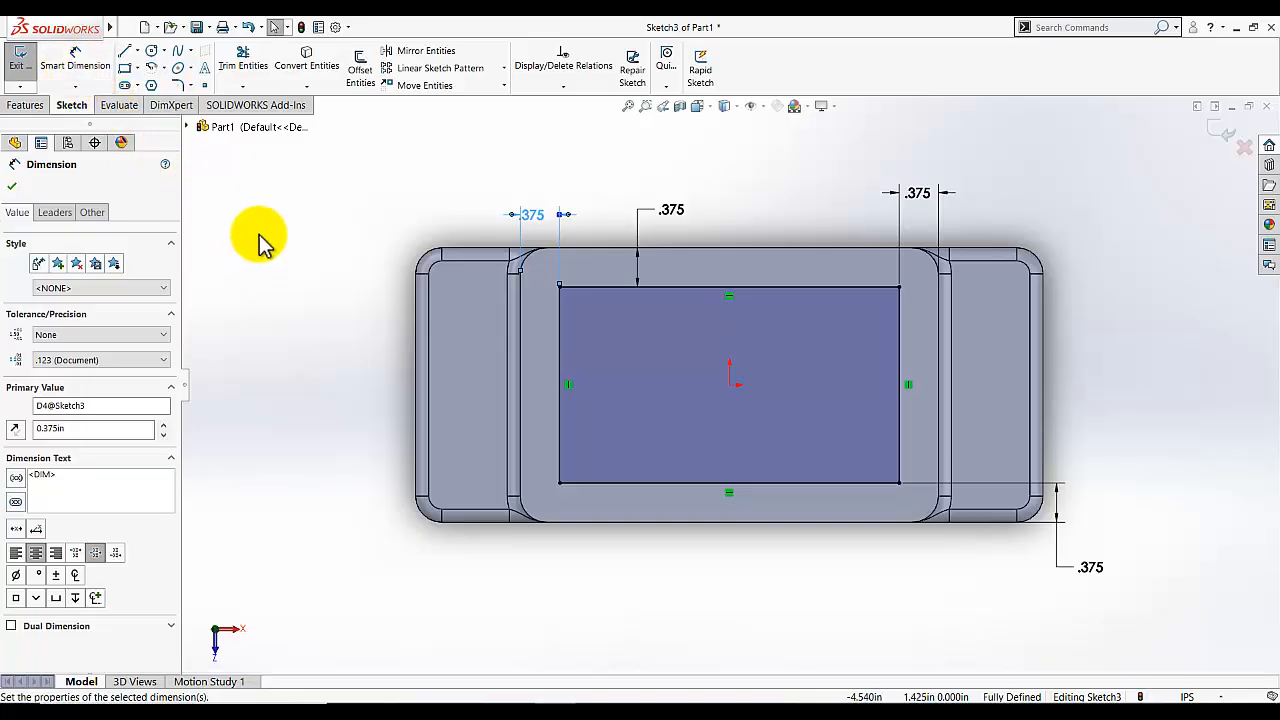
pyautogui.click(308, 195)
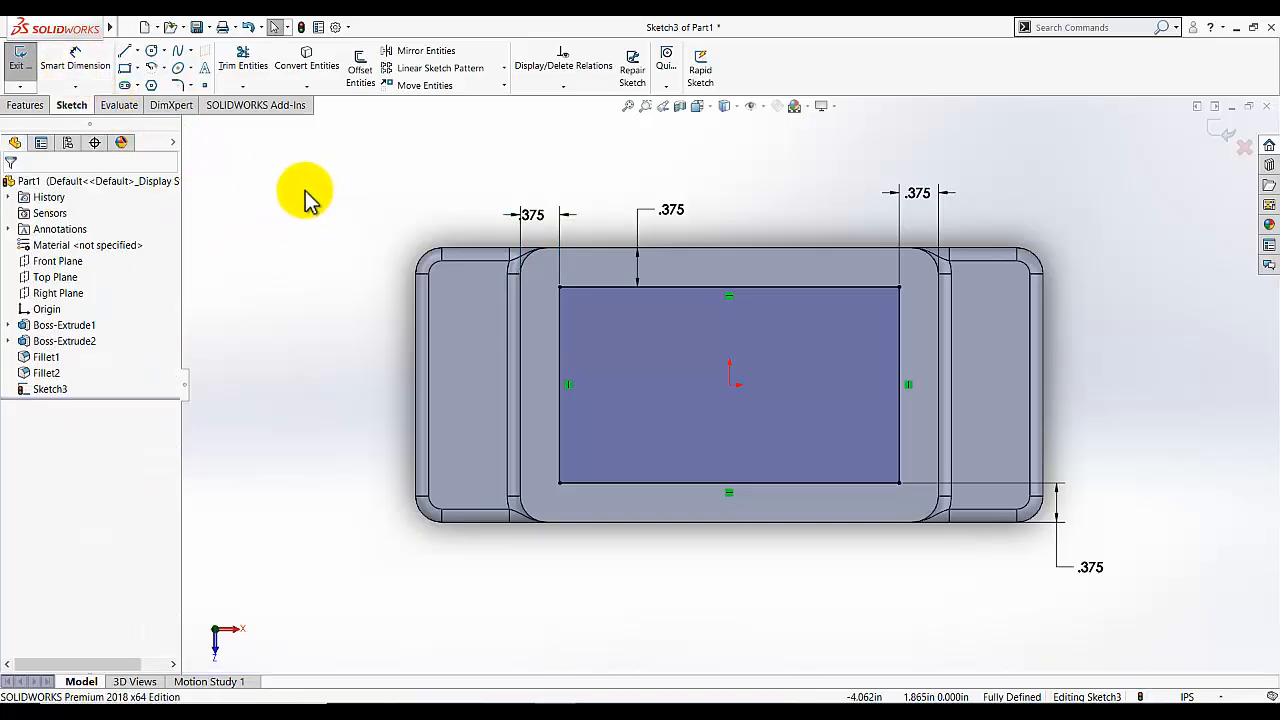
# Exit the sketch, switch to isometric view and cut-extrude the rectangle into the block with a blind depth of 3.5 in.
pyautogui.click(20, 60)
pyautogui.click(705, 106)
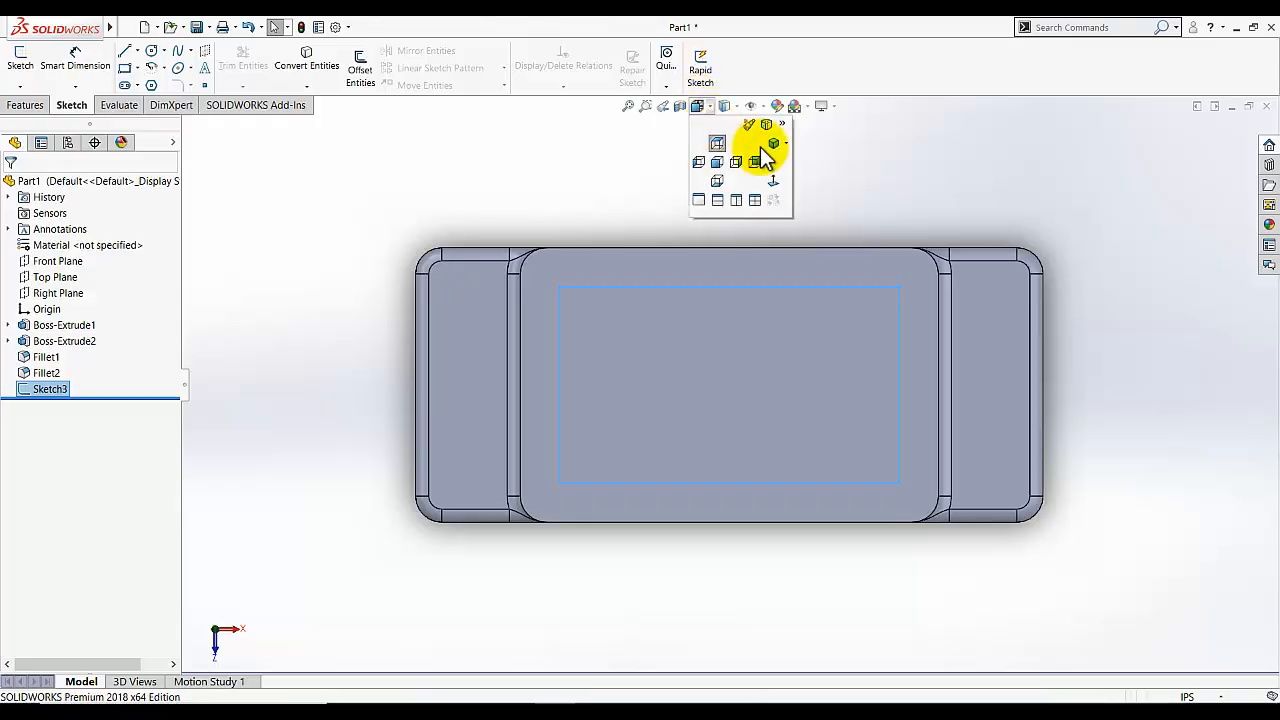
pyautogui.click(769, 146)
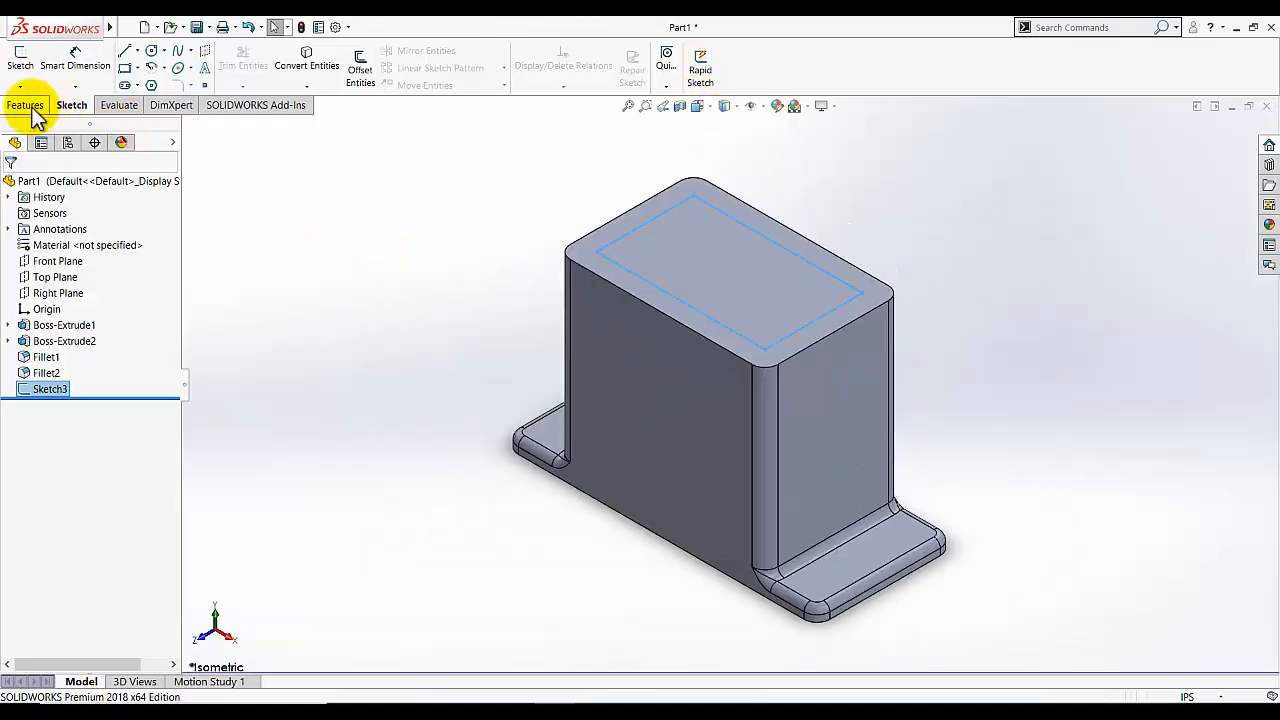
pyautogui.click(30, 106)
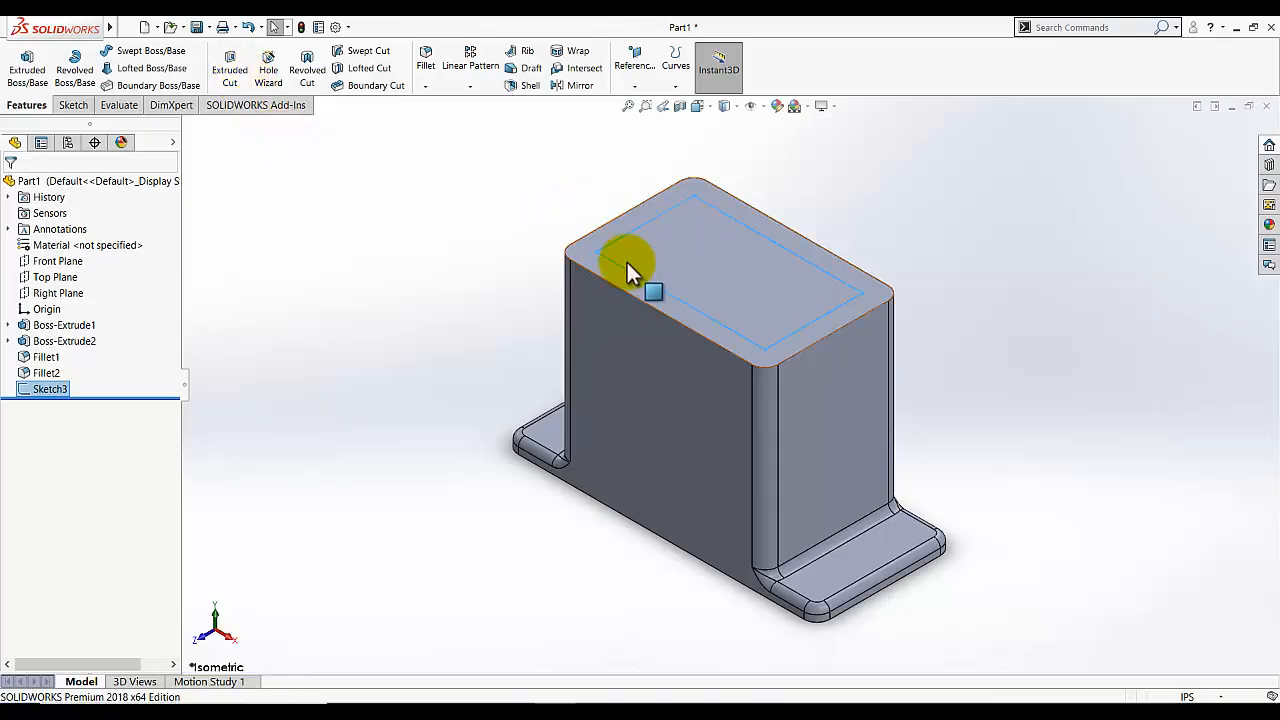
pyautogui.click(232, 72)
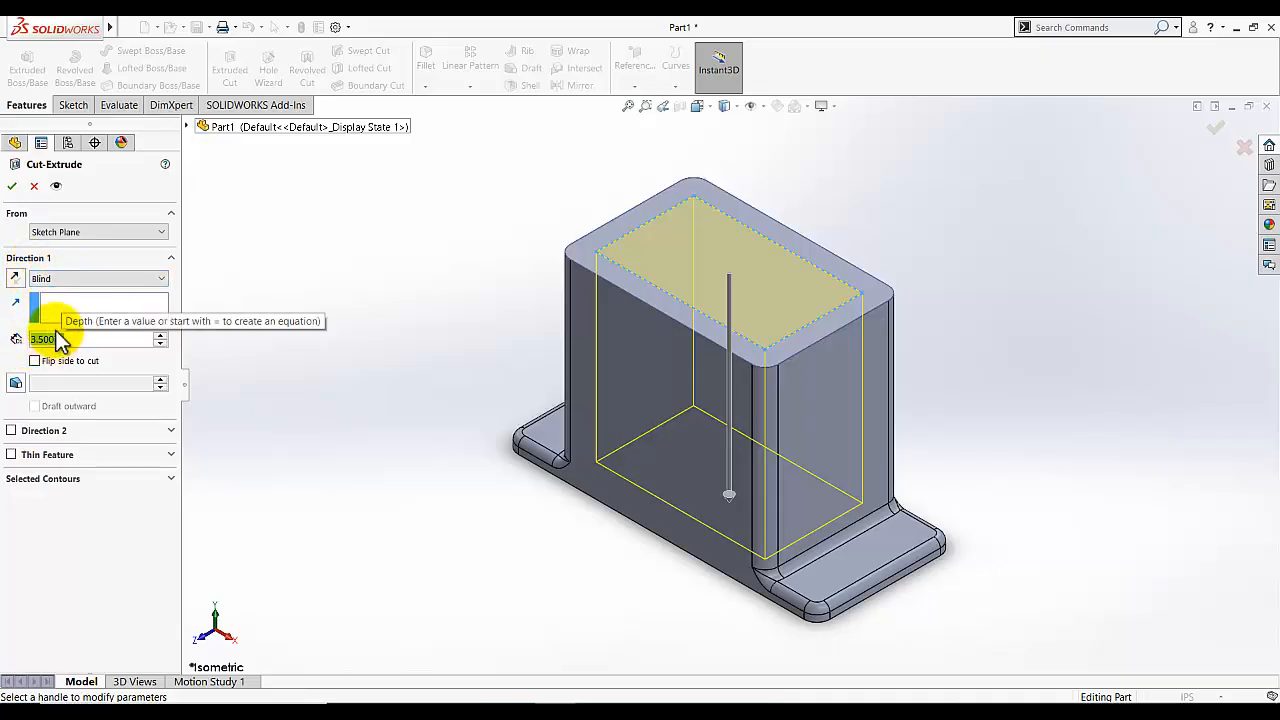
pyautogui.click(10, 186)
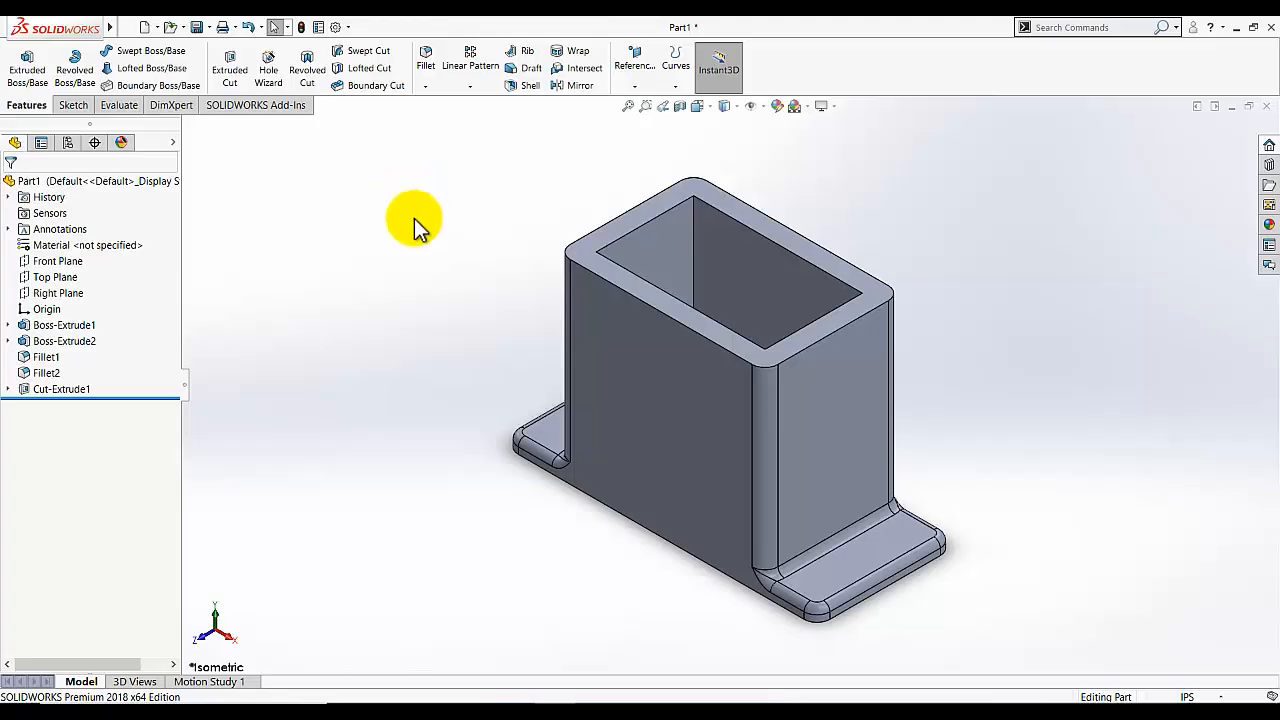
# Reopen the rectangular pocket cut's sketch for editing and view it Normal To.
pyautogui.click(8, 389)
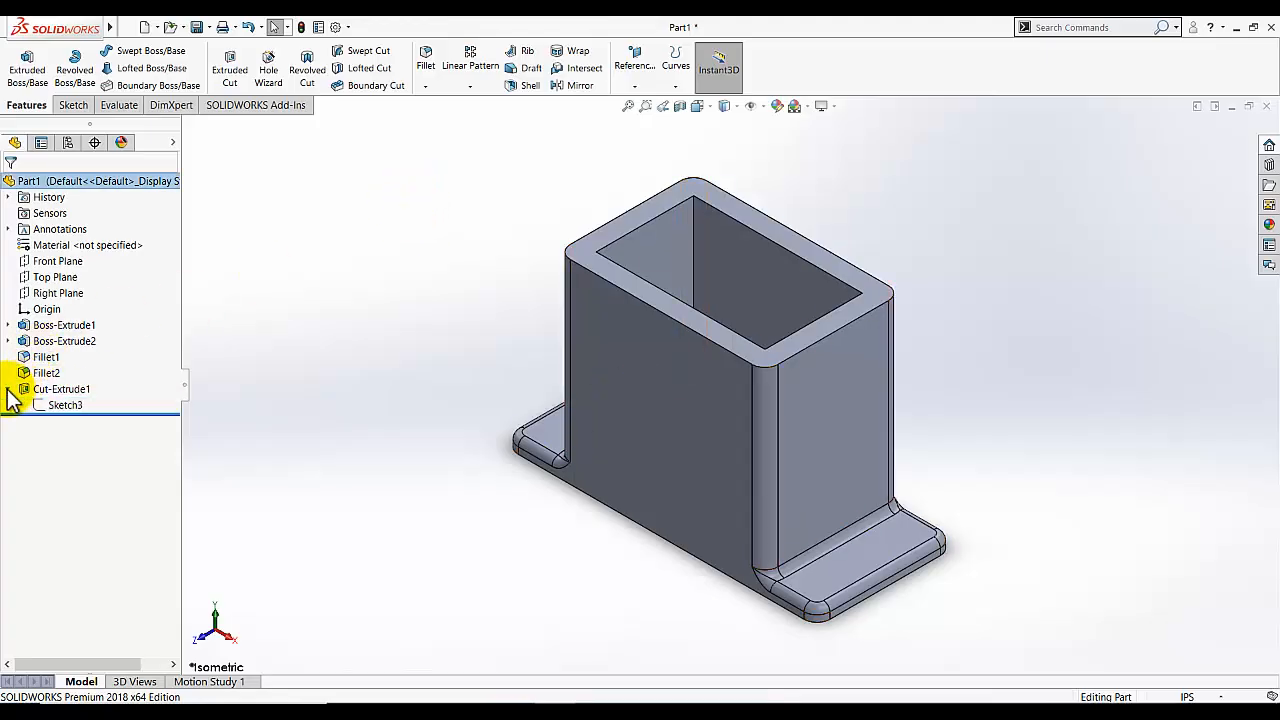
pyautogui.click(55, 404)
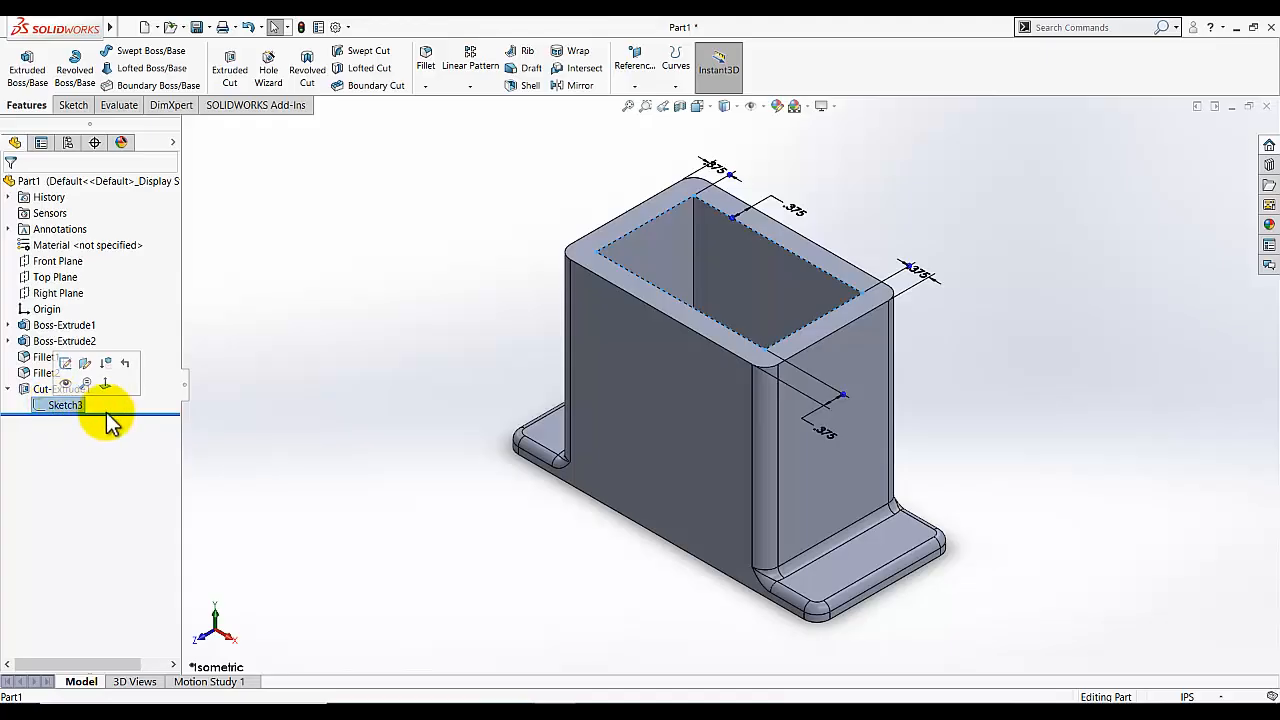
pyautogui.click(211, 413)
pyautogui.click(68, 406)
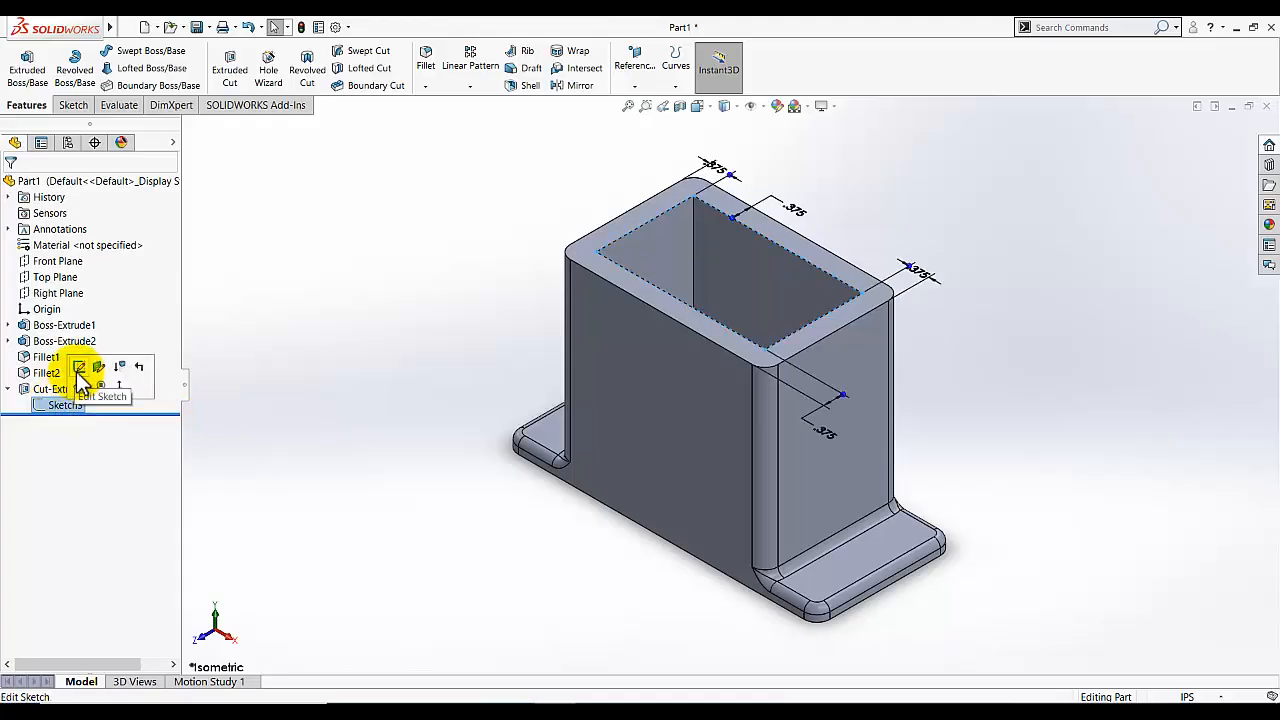
pyautogui.click(78, 369)
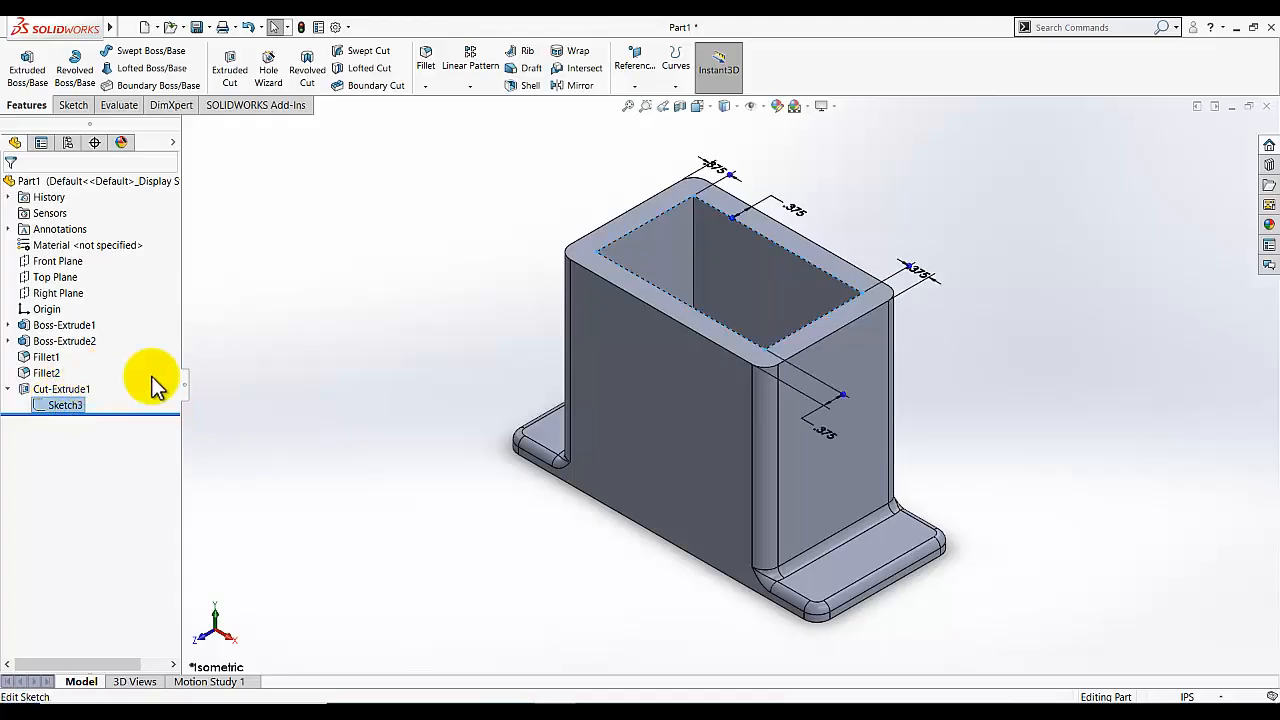
pyautogui.click(710, 107)
pyautogui.click(772, 178)
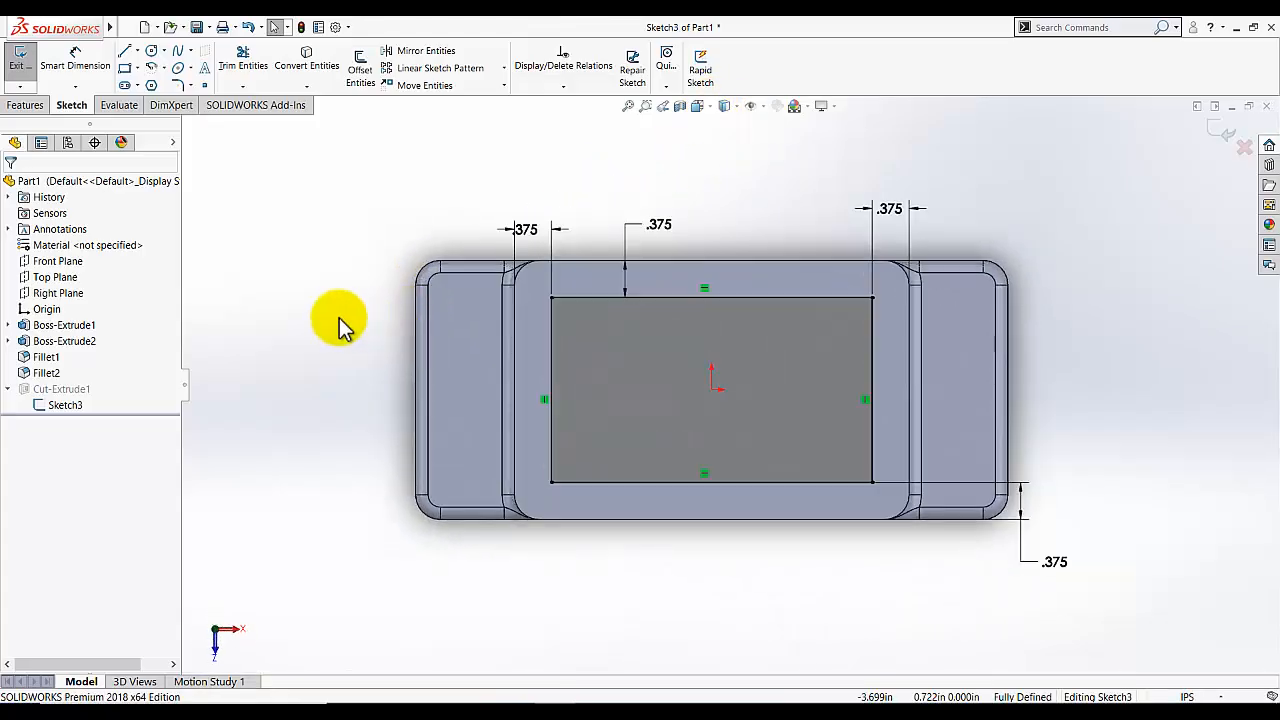
# Fillet the four corners of the pocket's sketch rectangle with a 0.15 in radius and exit the sketch.
pyautogui.click(177, 83)
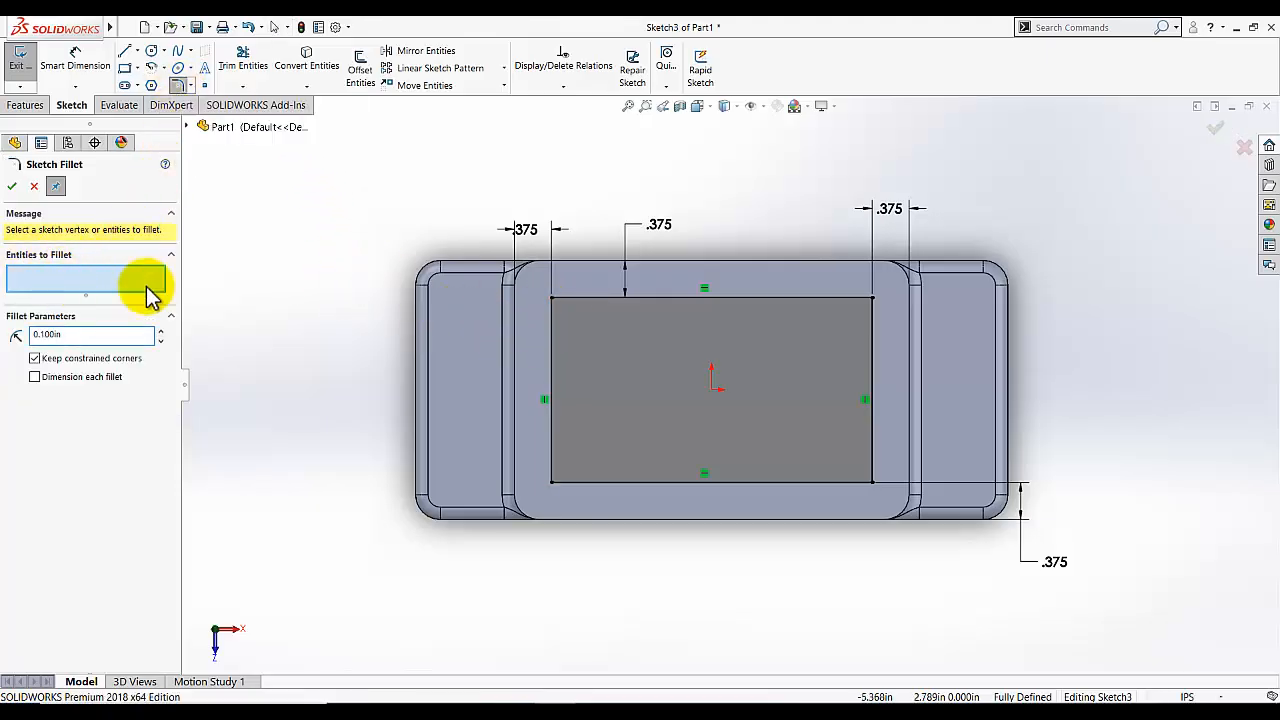
pyautogui.click(552, 297)
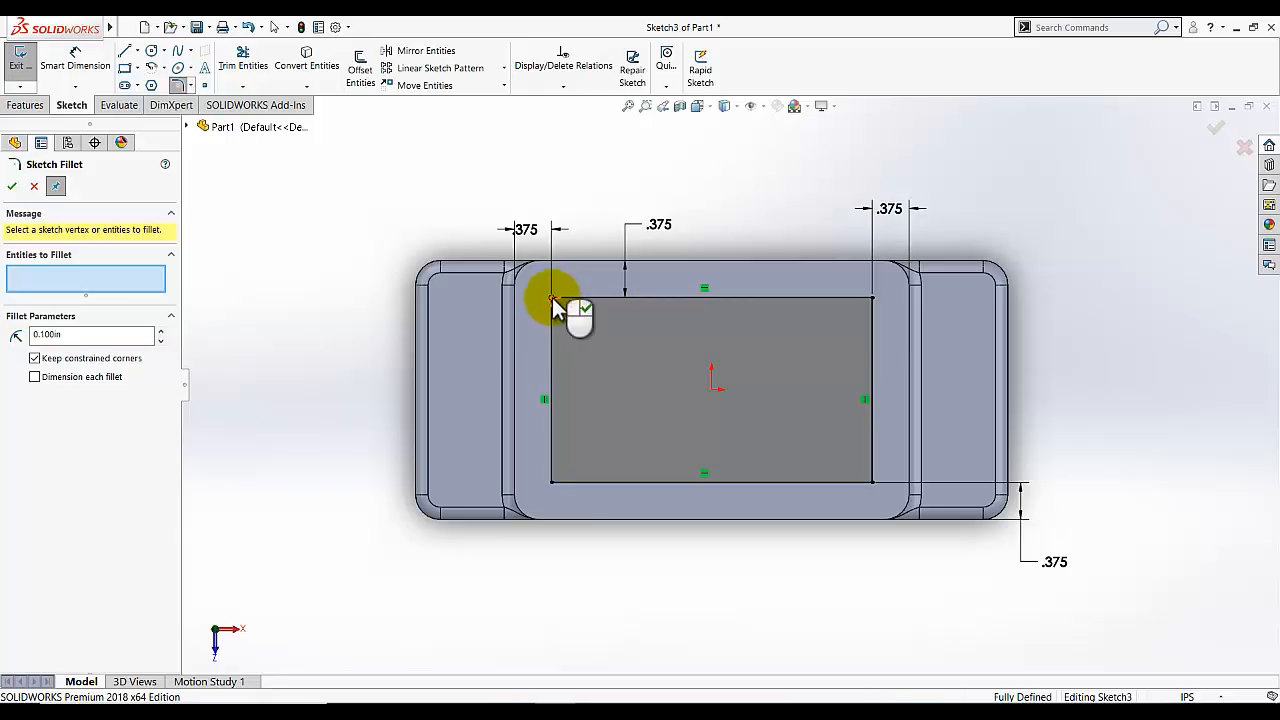
pyautogui.click(552, 482)
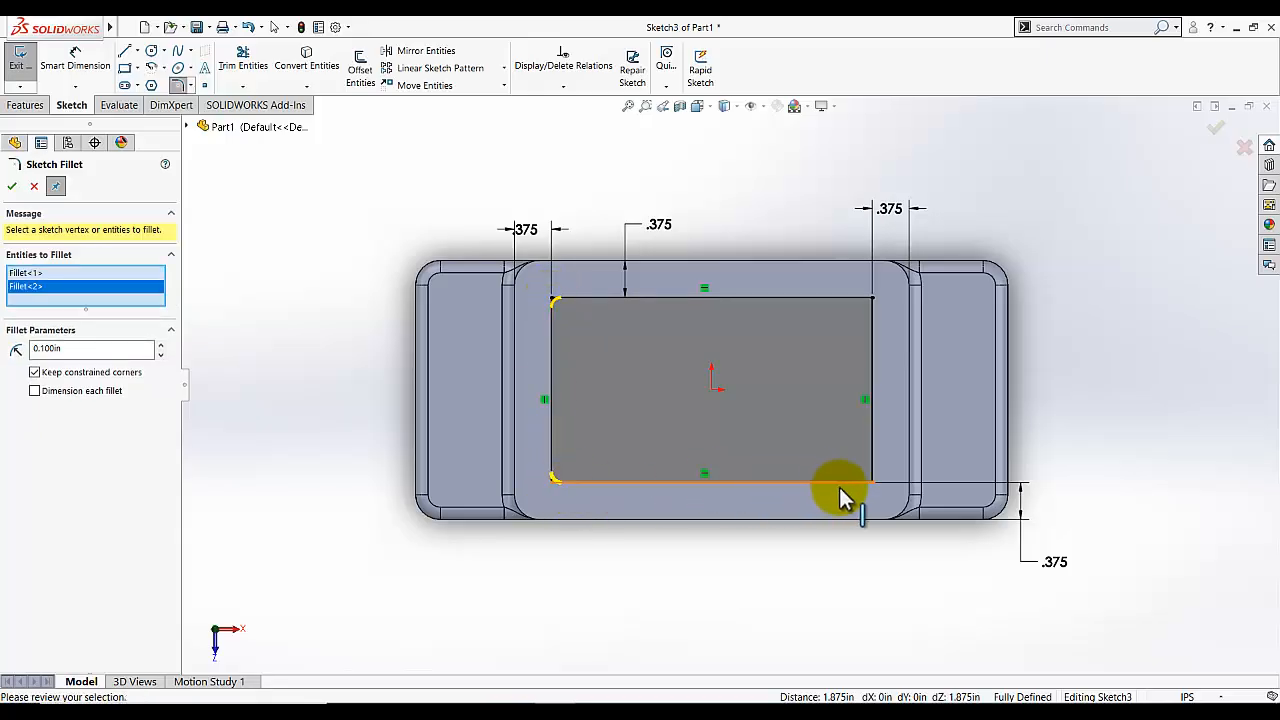
pyautogui.click(874, 485)
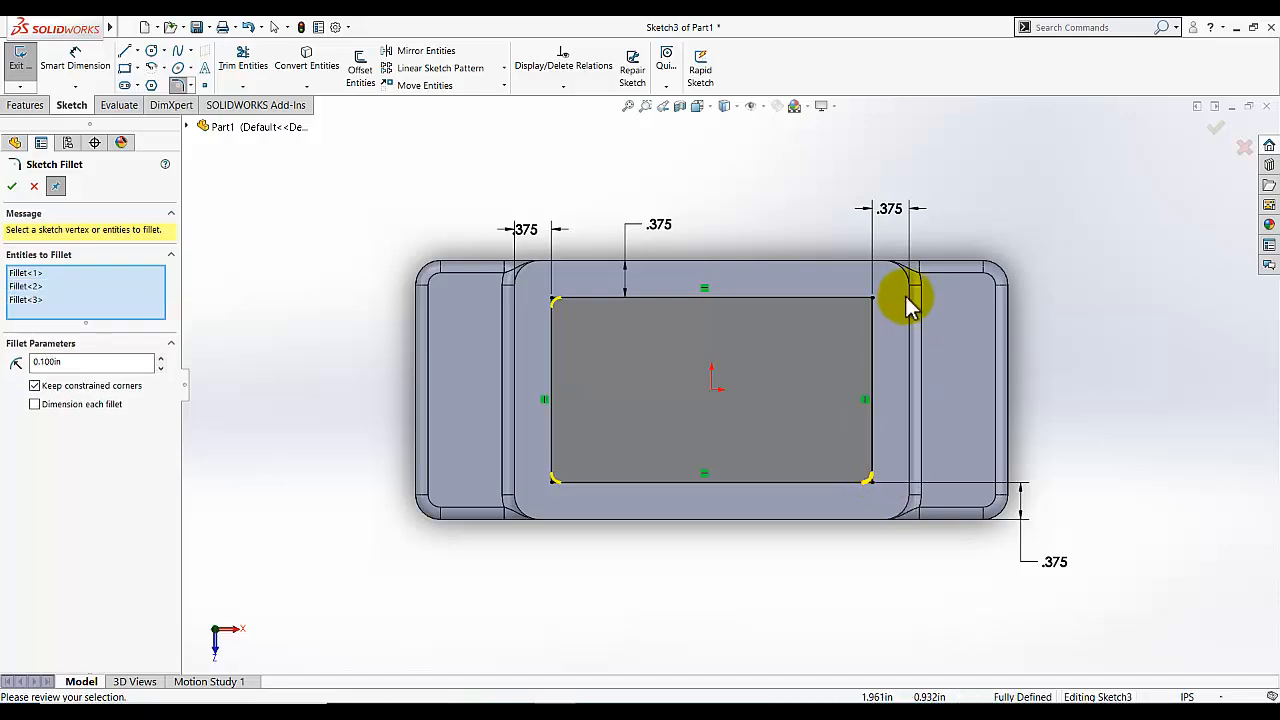
pyautogui.click(866, 305)
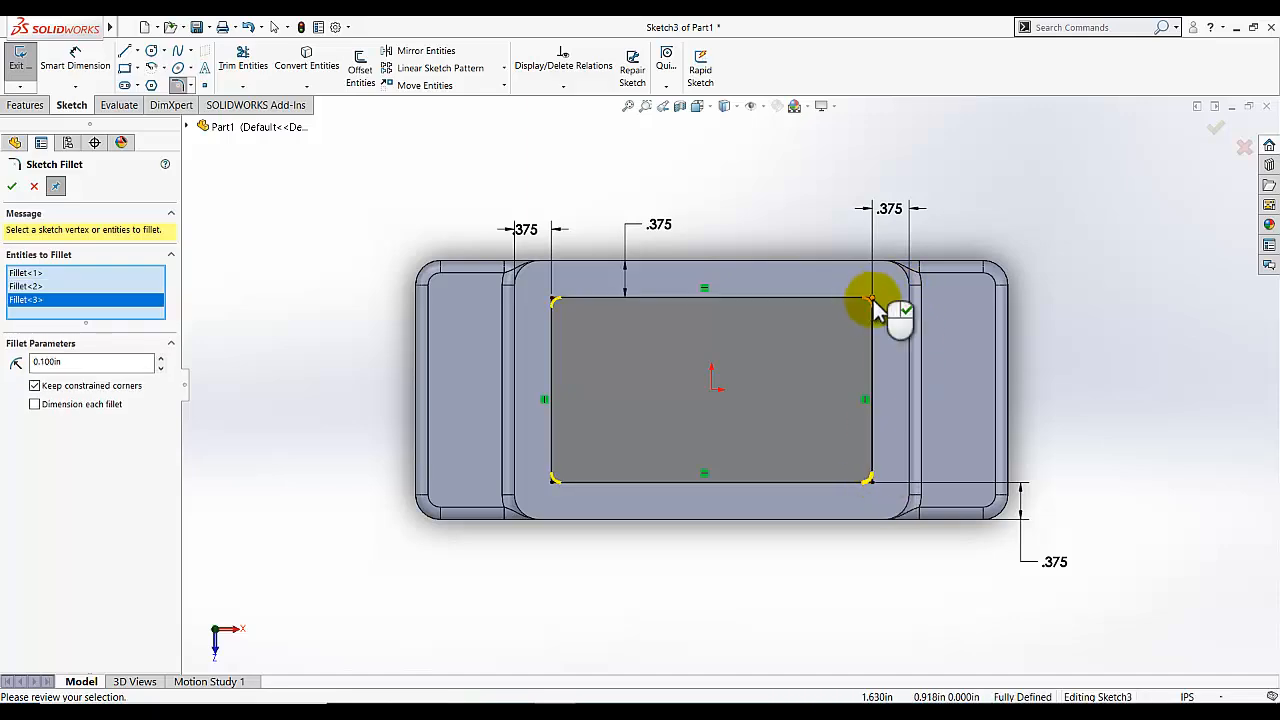
pyautogui.click(133, 375)
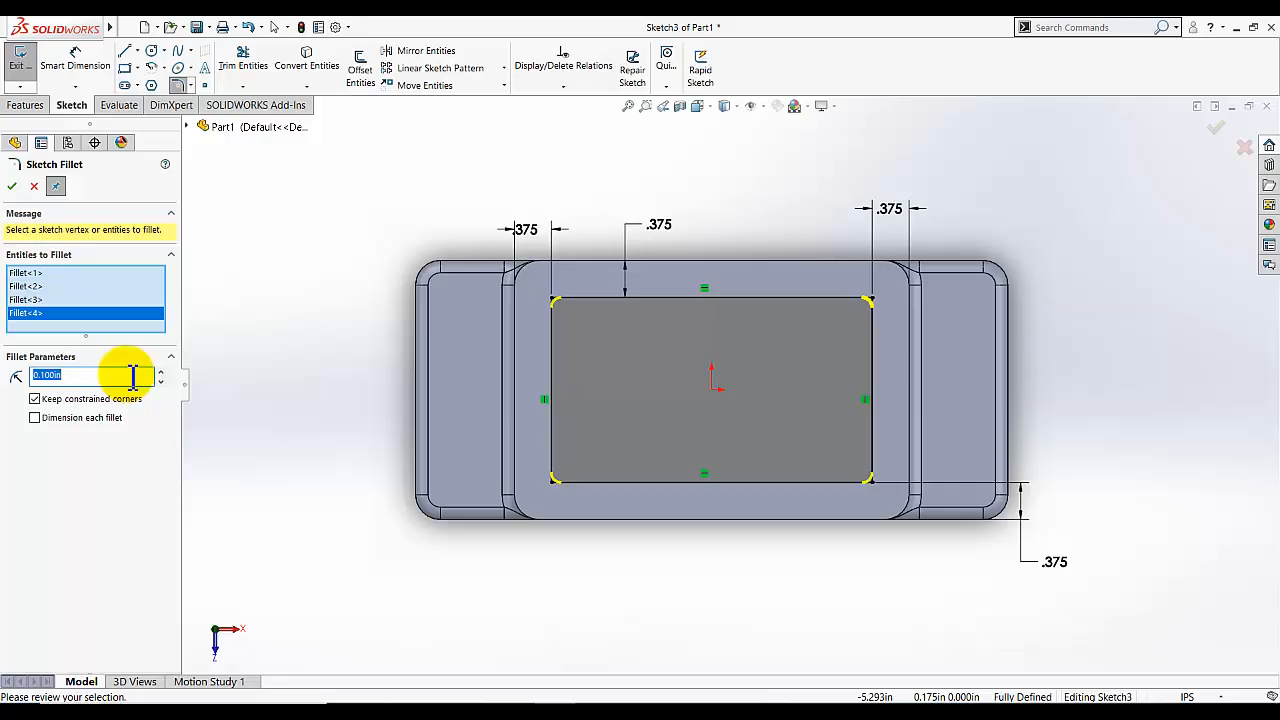
pyautogui.click(12, 186)
pyautogui.click(19, 68)
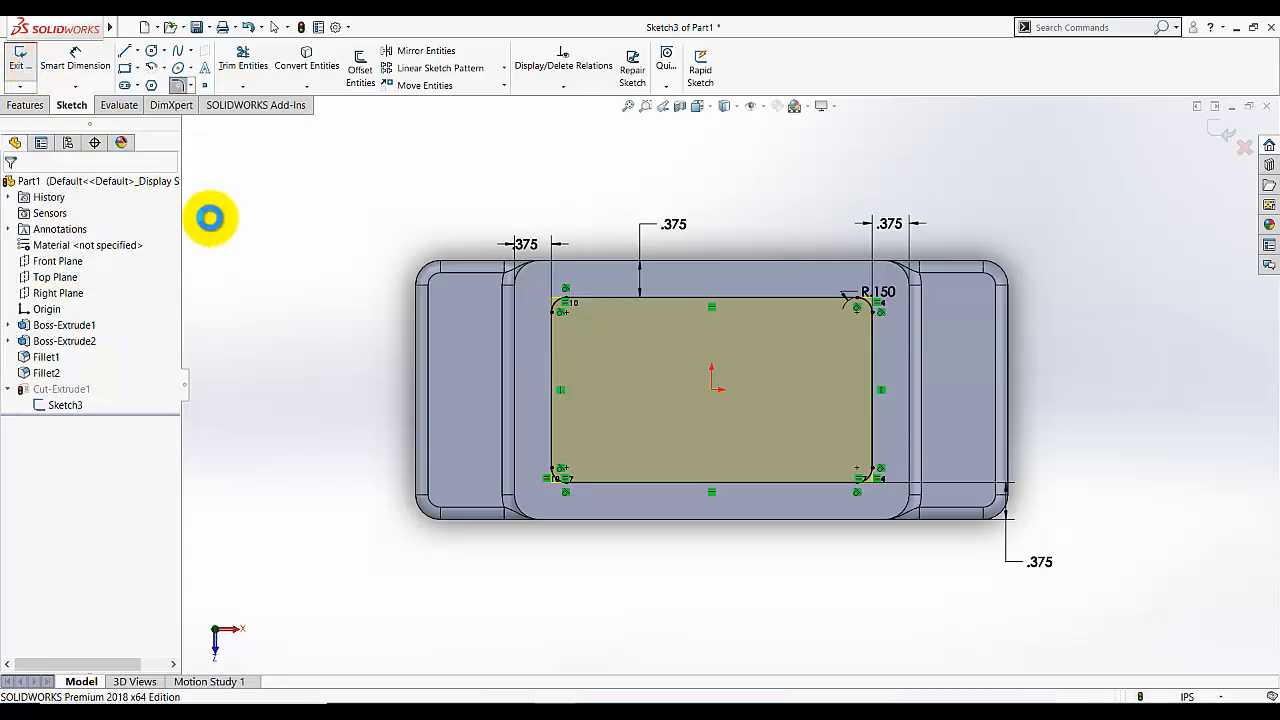
pyautogui.moveTo(360, 391)
pyautogui.mouseDown(button='middle')
pyautogui.moveTo(339, 235)
pyautogui.moveTo(309, 349)
pyautogui.moveTo(320, 280)
pyautogui.moveTo(429, 248)
pyautogui.mouseUp(button='middle')
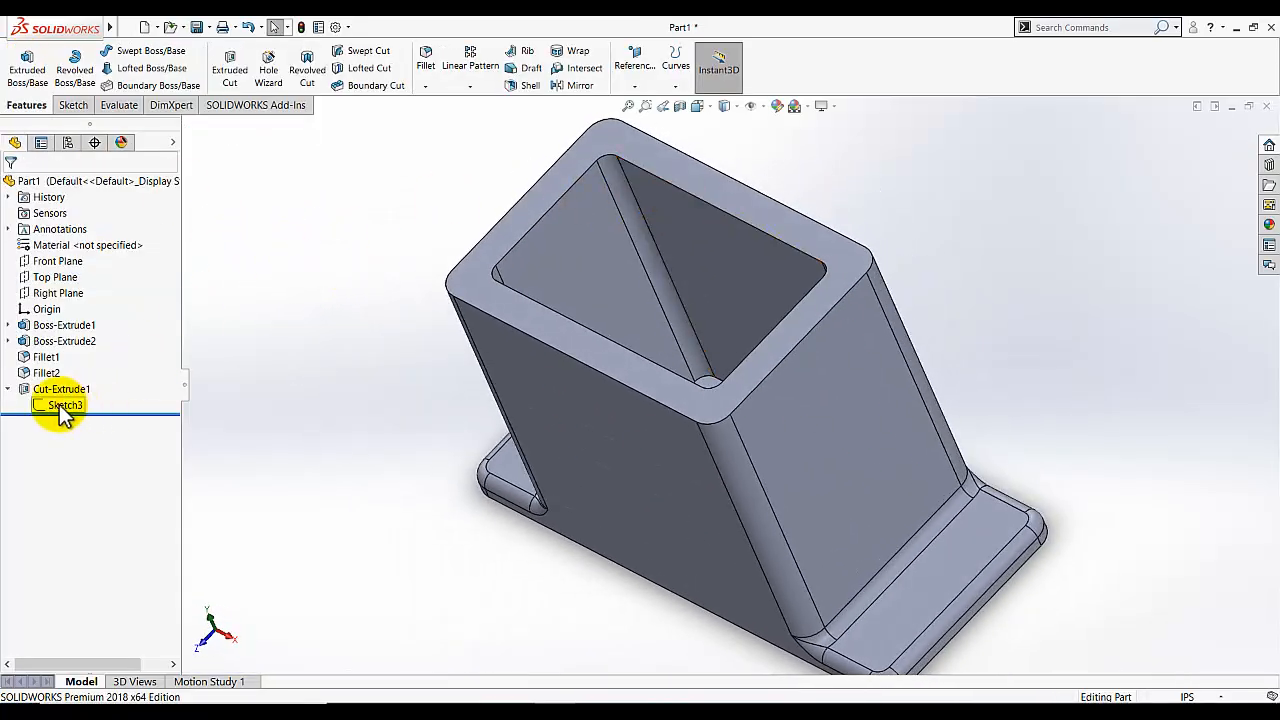
pyautogui.click(8, 389)
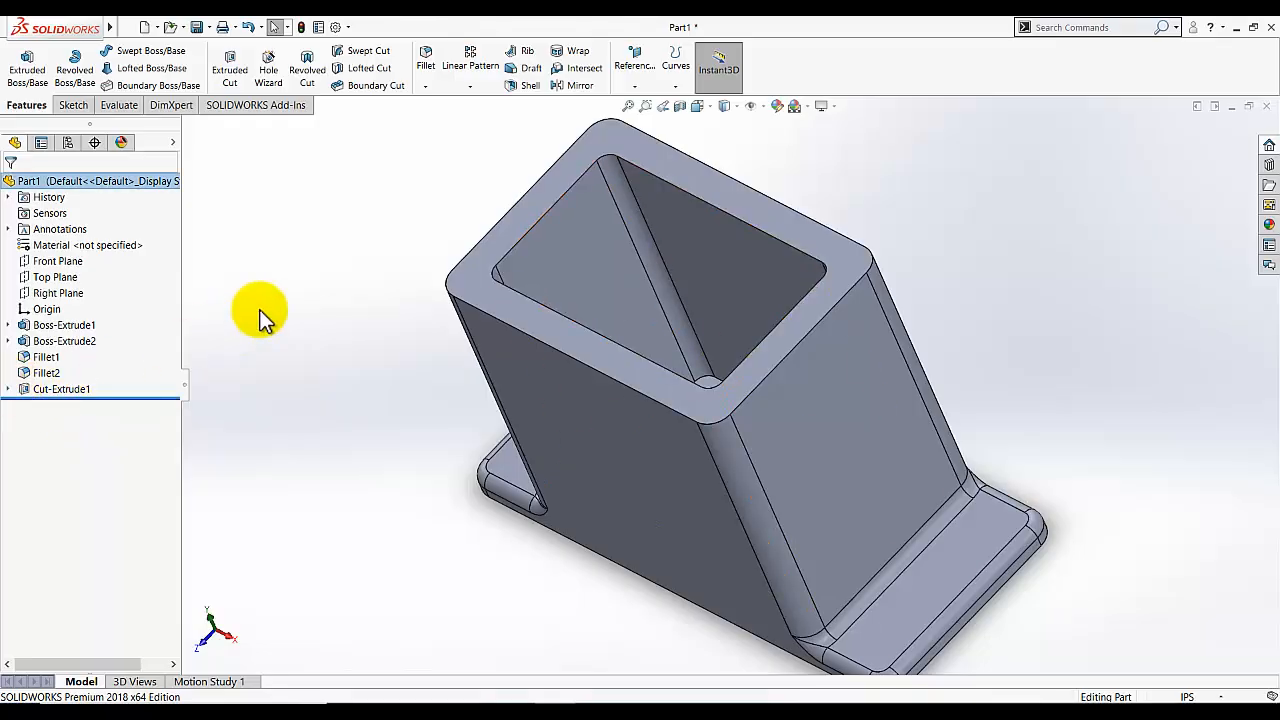
# Preview a section view of the part at the Front Plane, cancel it and switch to the isometric view.
pyautogui.click(680, 106)
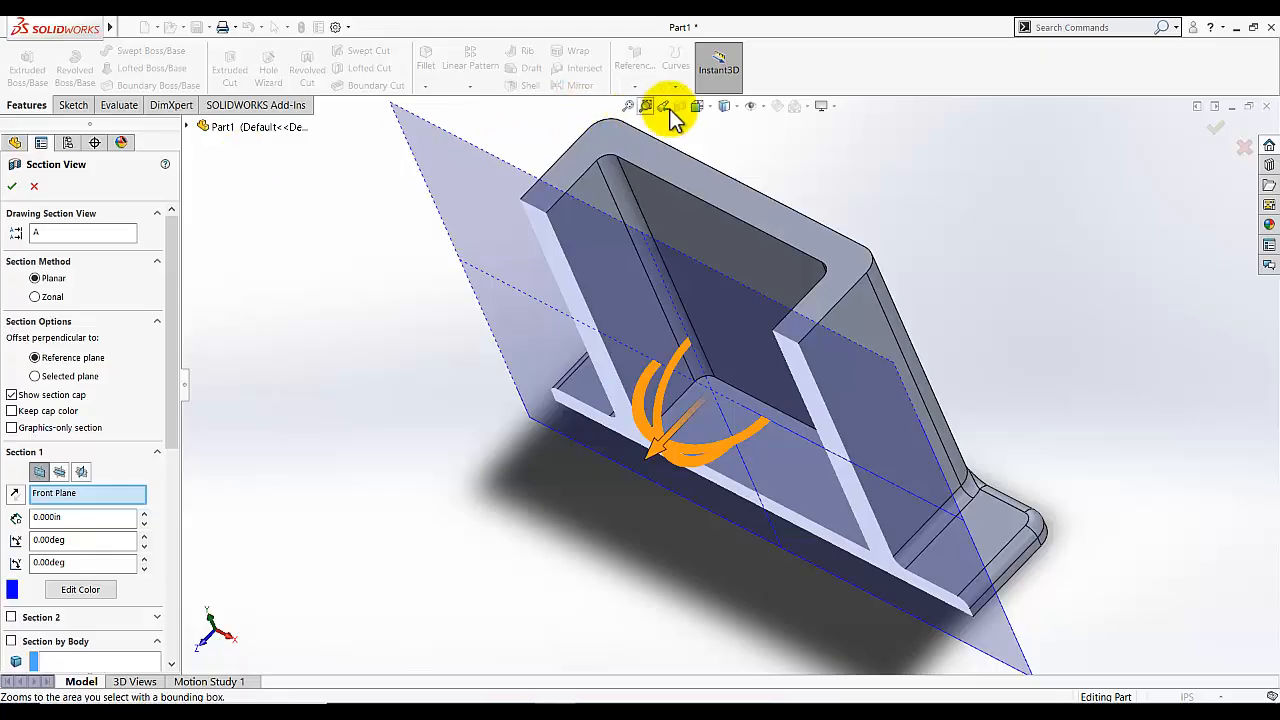
pyautogui.click(36, 188)
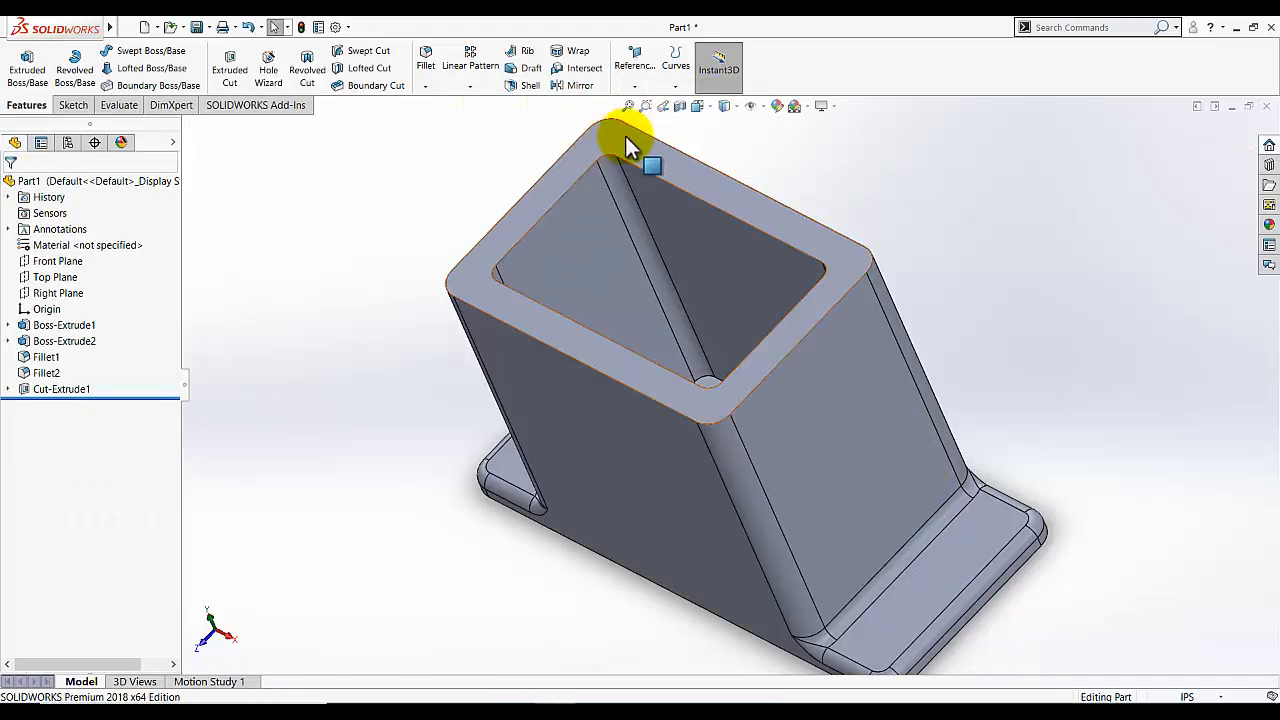
pyautogui.click(725, 106)
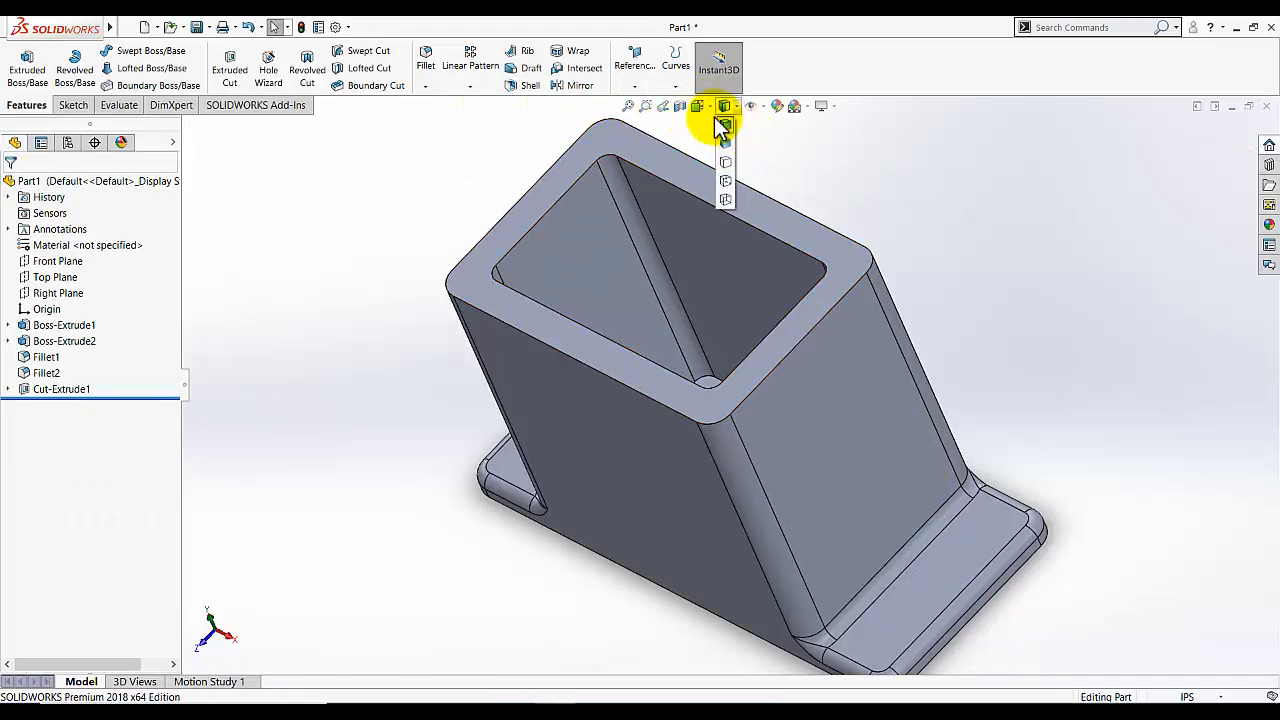
pyautogui.click(697, 106)
pyautogui.click(775, 143)
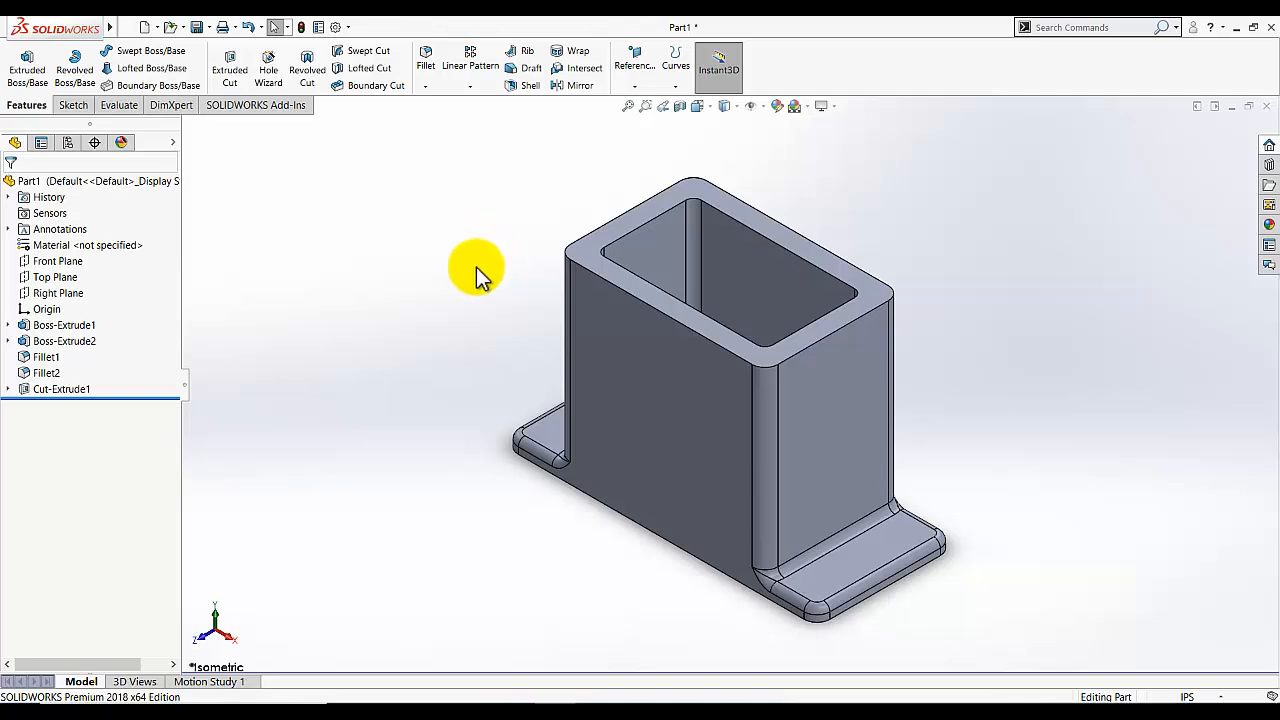
pyautogui.press('space')
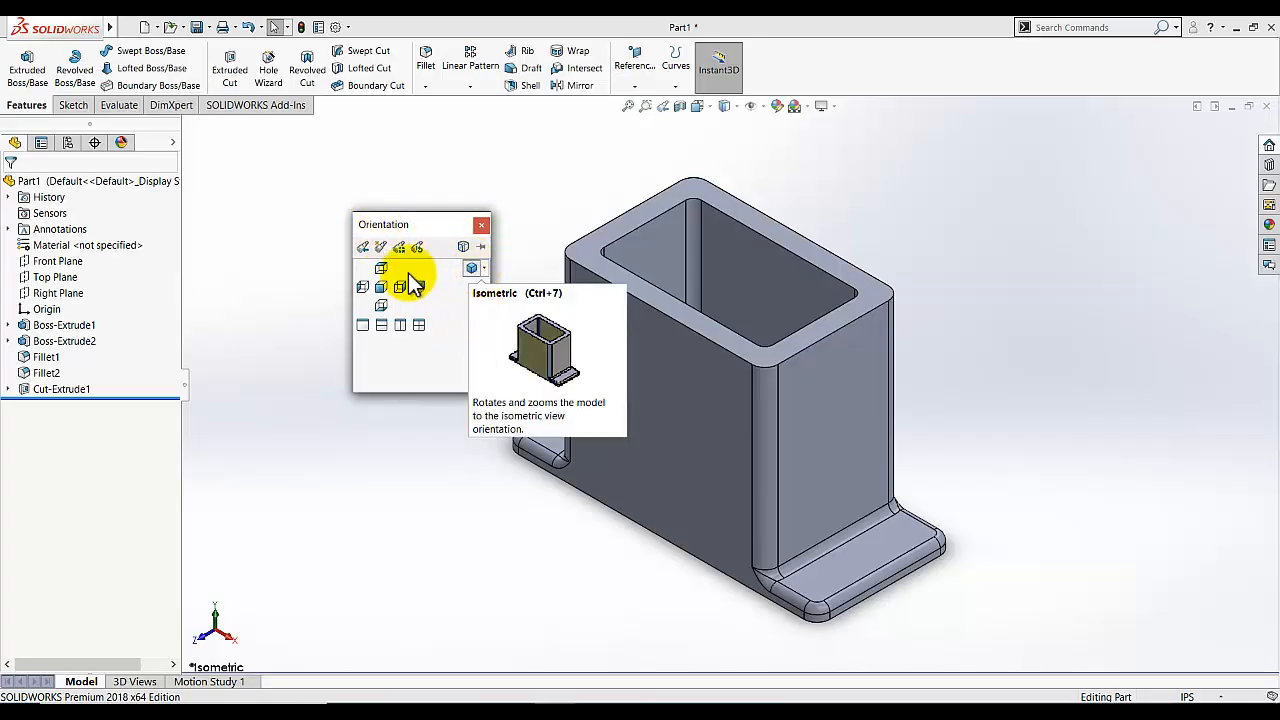
pyautogui.click(481, 225)
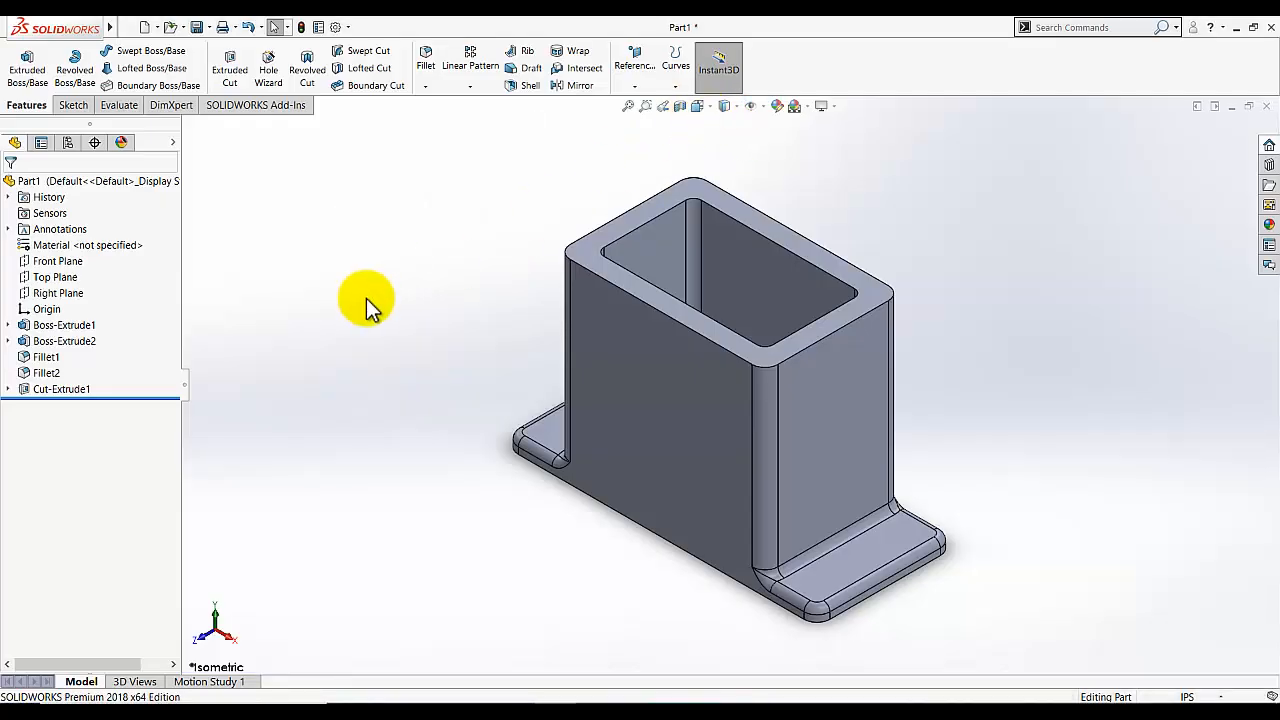
pyautogui.press('space')
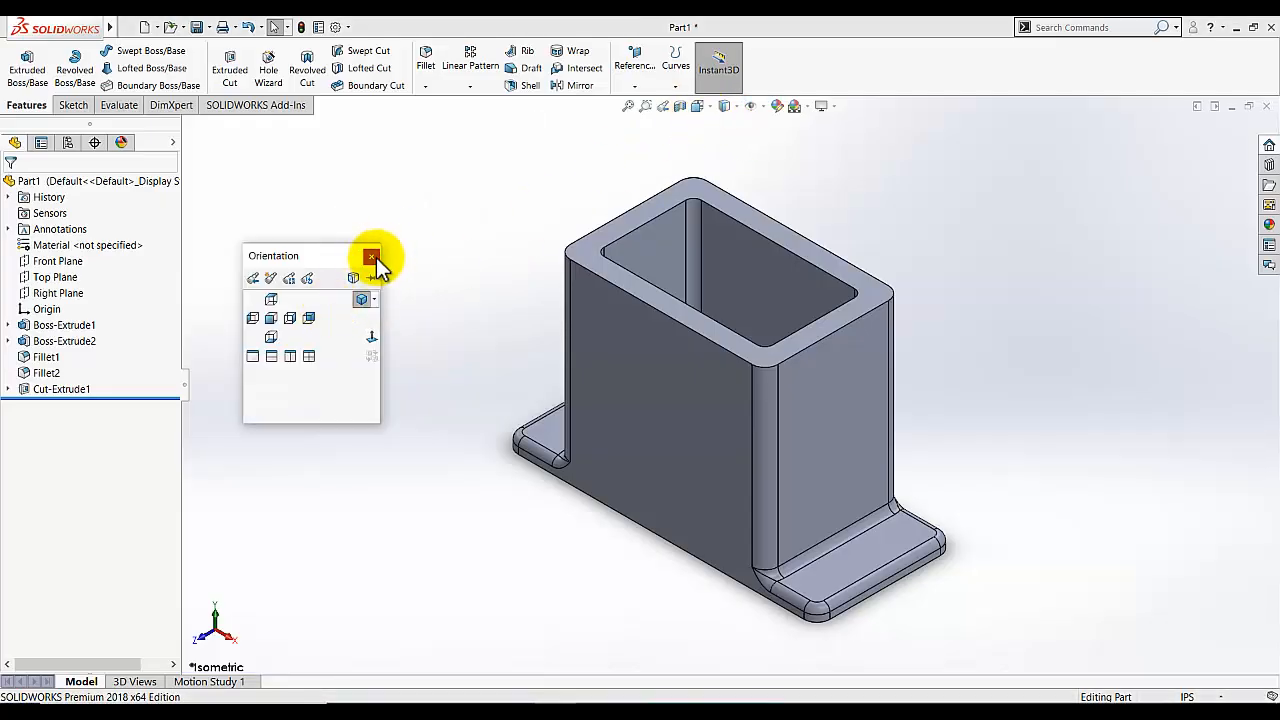
pyautogui.click(370, 257)
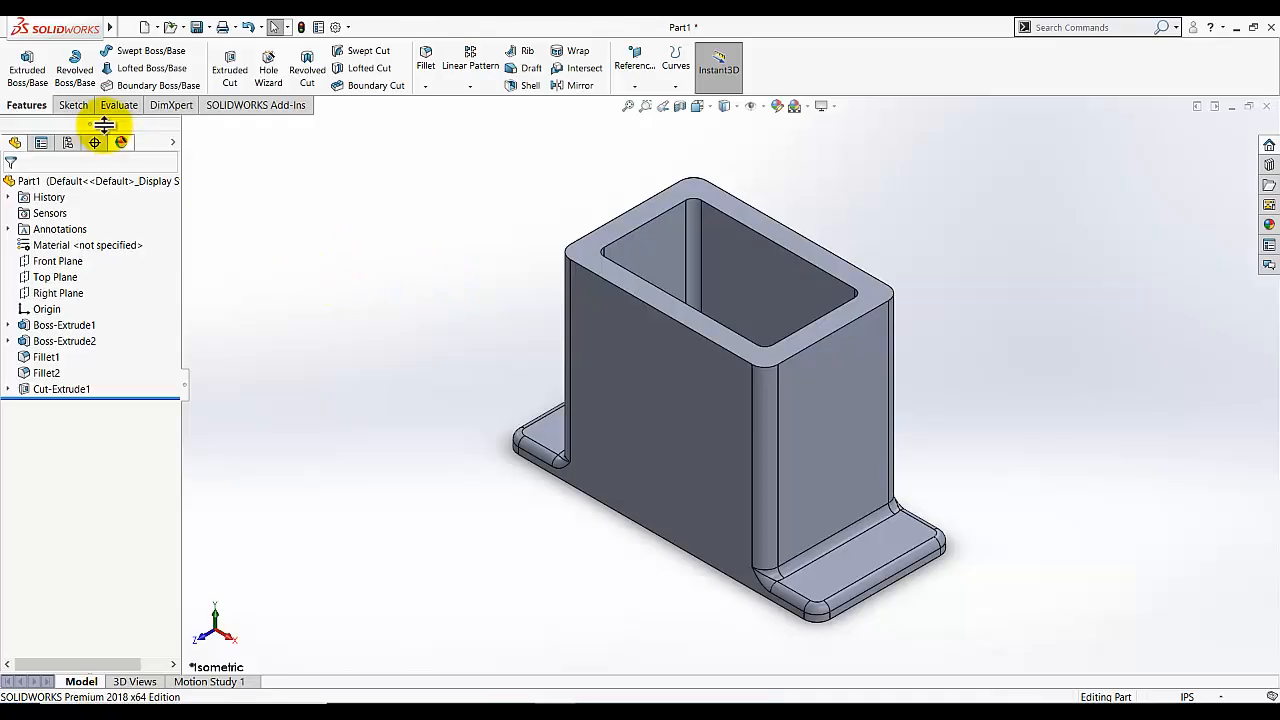
# Start a new sketch on the block's long front face and view it Normal To.
pyautogui.click(73, 106)
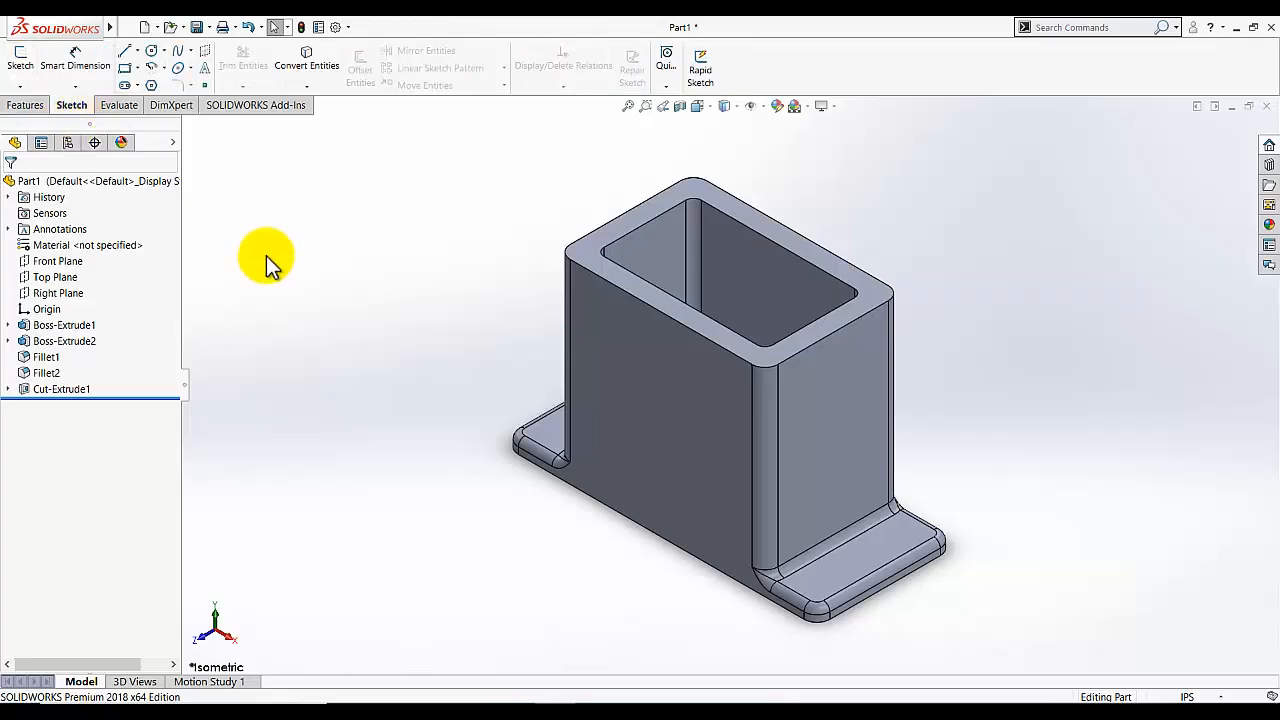
pyautogui.click(20, 62)
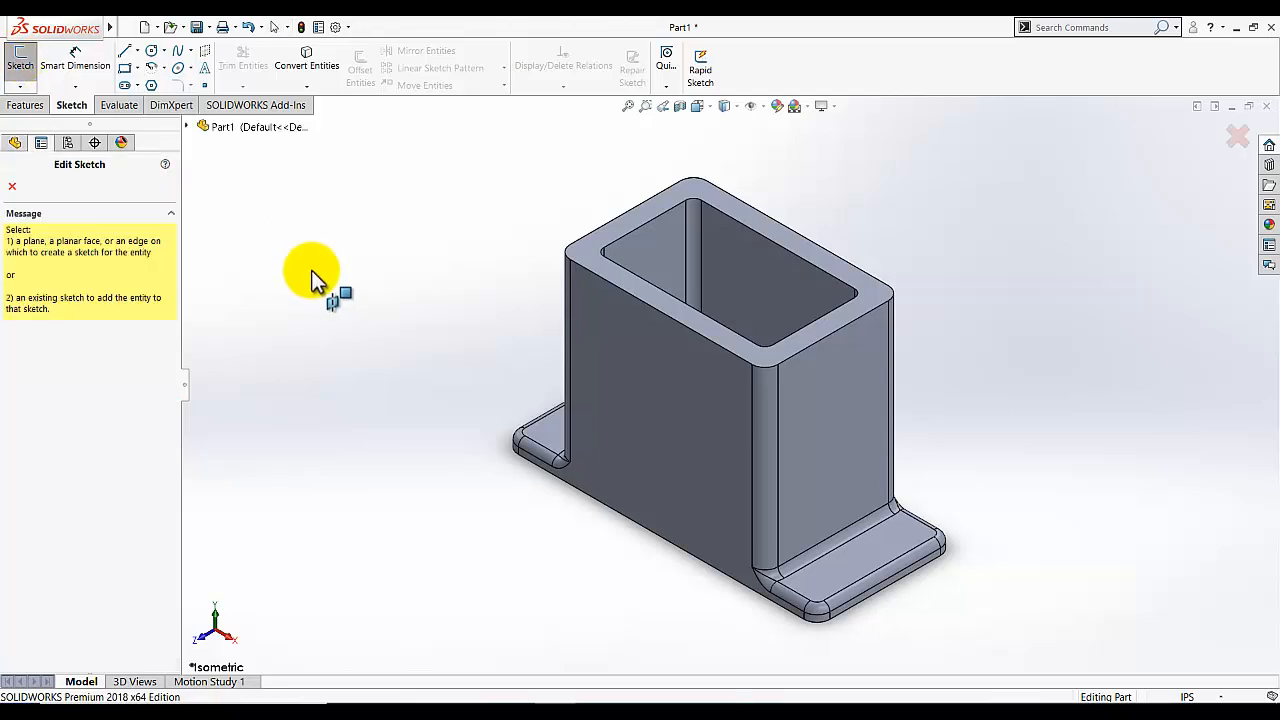
pyautogui.click(652, 390)
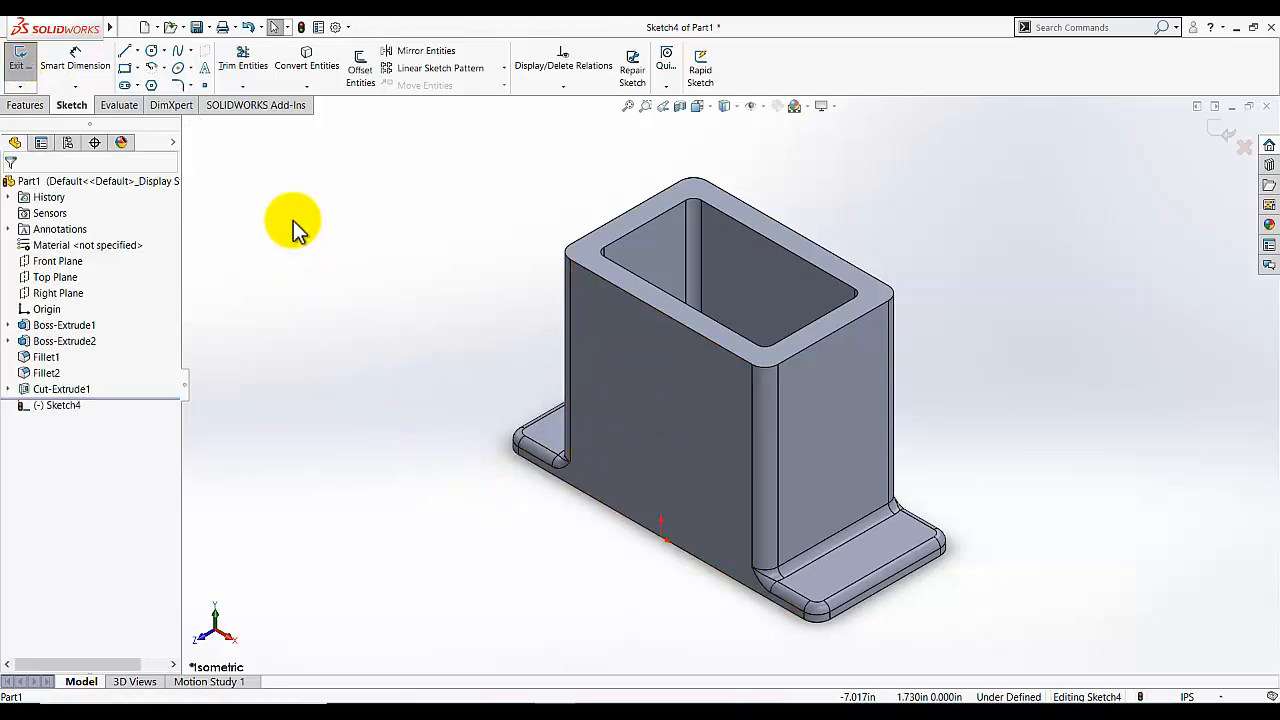
pyautogui.press('space')
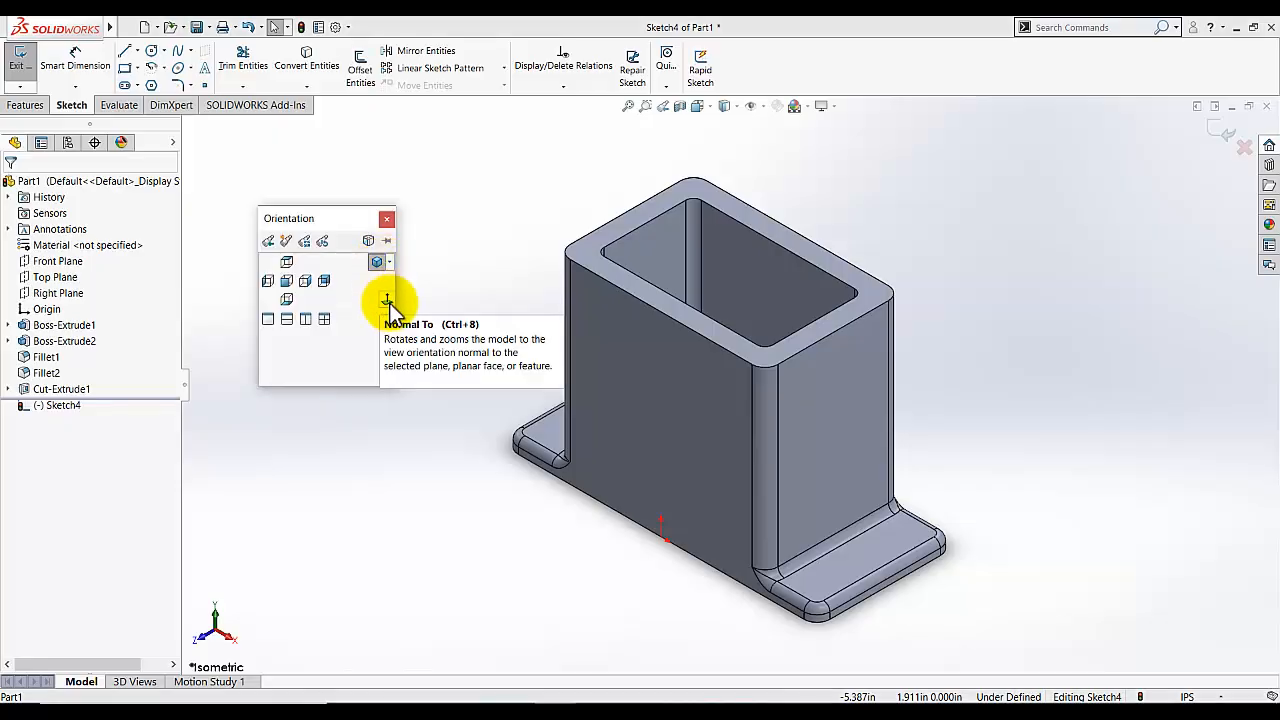
pyautogui.click(387, 305)
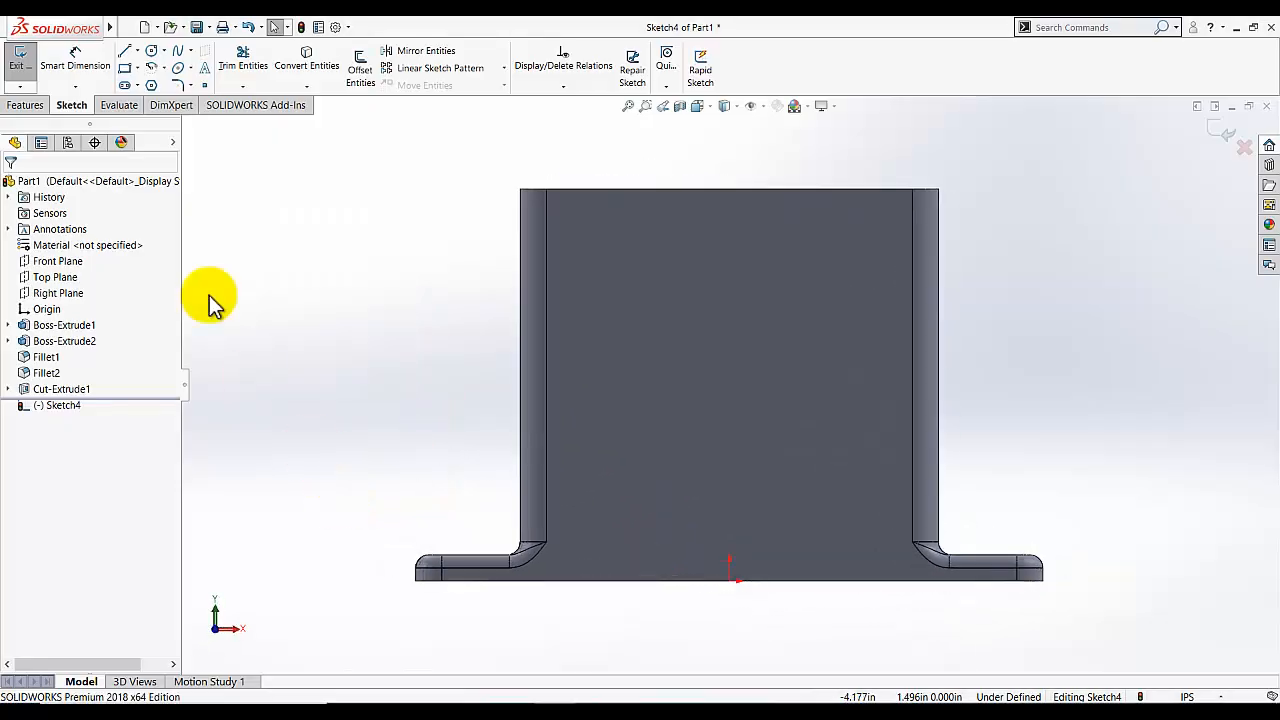
# Sketch a circle centred vertically above the origin on the block's front face and set its diameter to 3.25 in.
pyautogui.click(150, 52)
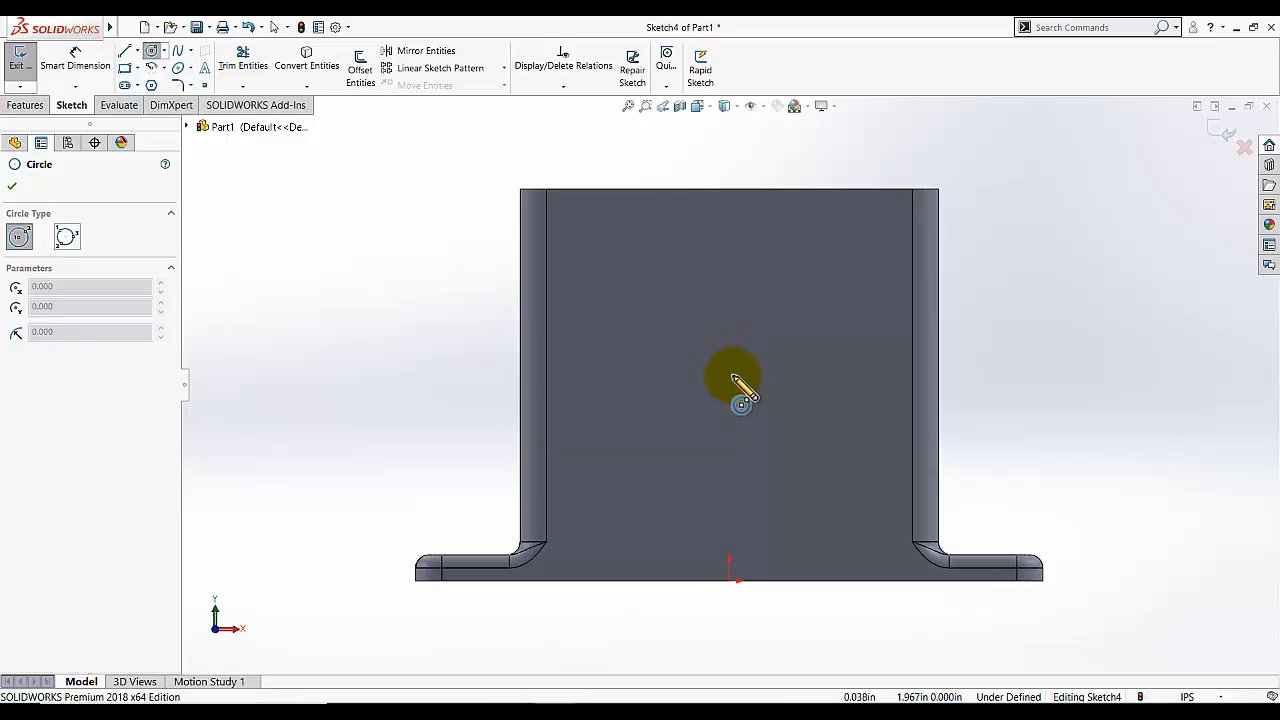
pyautogui.moveTo(728, 376)
pyautogui.mouseDown()
pyautogui.moveTo(843, 486)
pyautogui.moveTo(834, 478)
pyautogui.mouseUp()
pyautogui.click(75, 75)
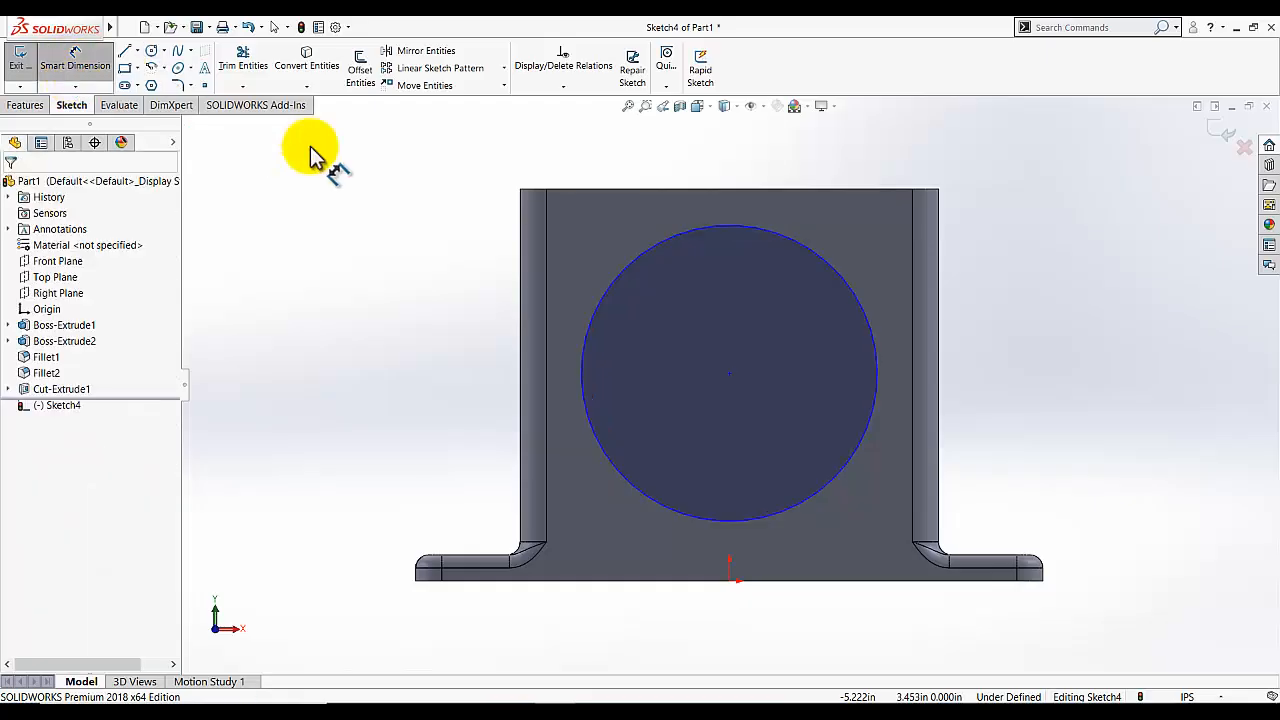
pyautogui.click(800, 241)
pyautogui.click(911, 168)
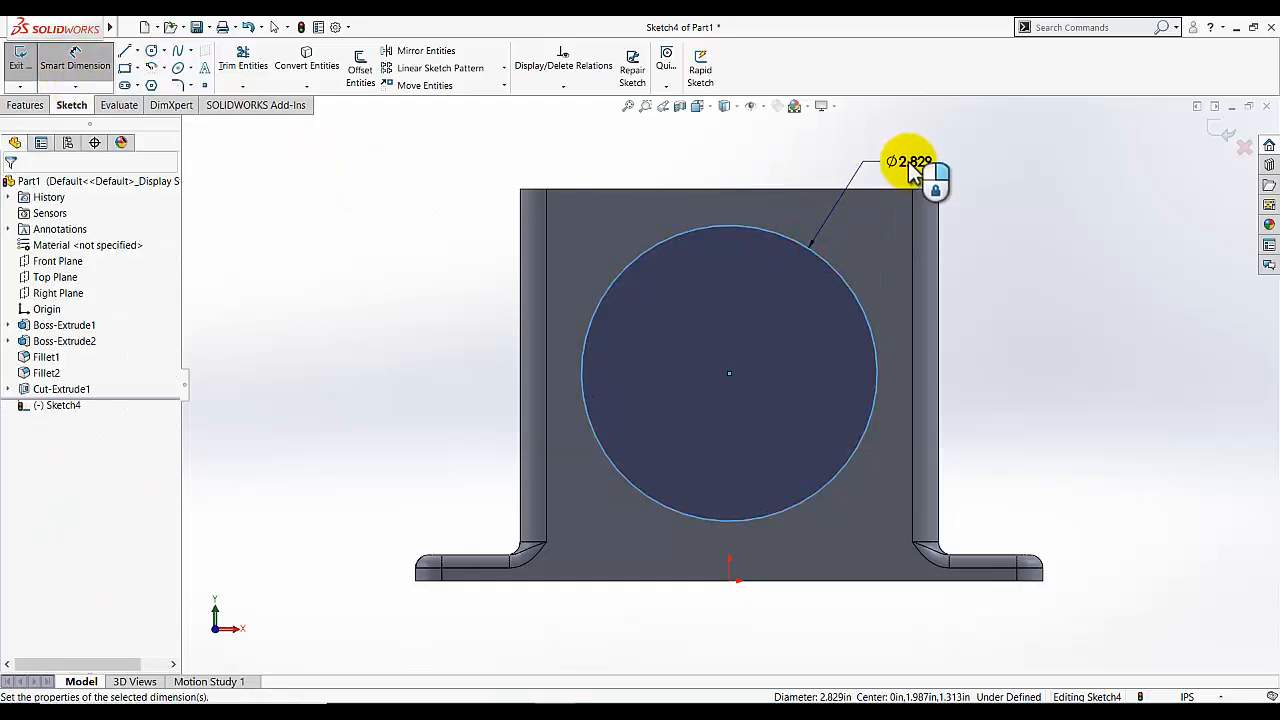
pyautogui.write('3.25')
pyautogui.press('Return')
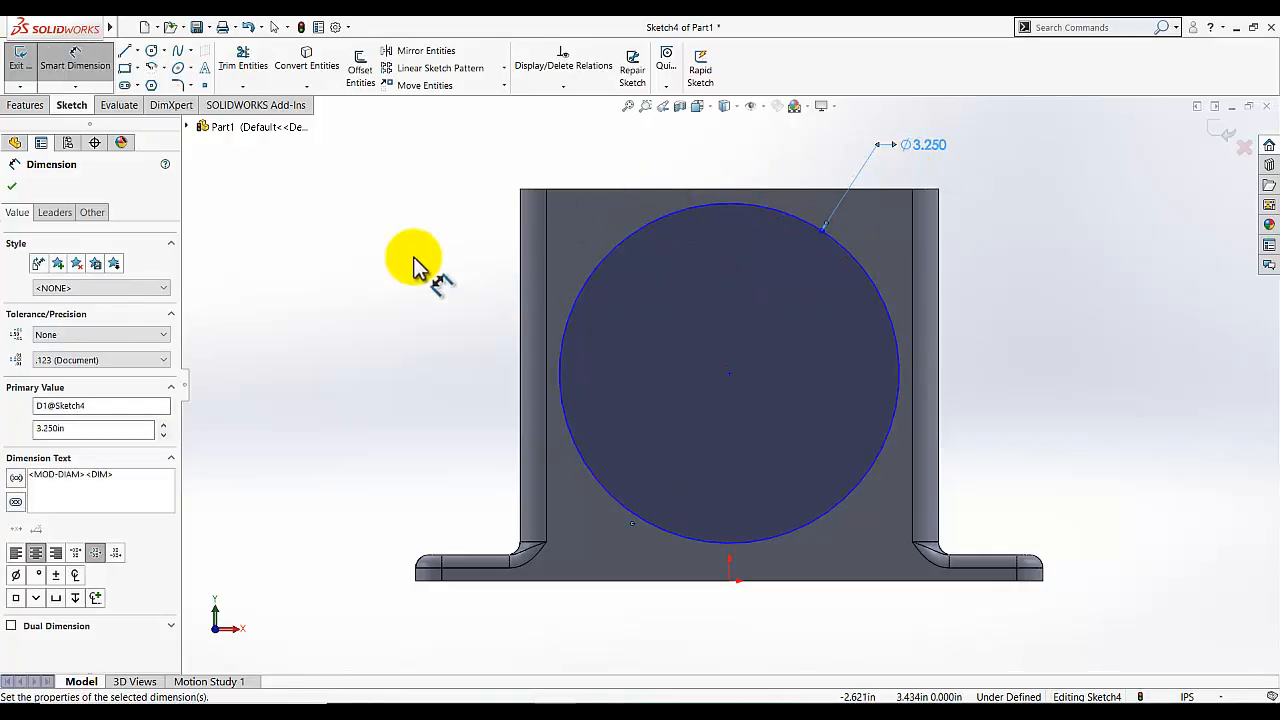
pyautogui.click(80, 62)
pyautogui.click(296, 308)
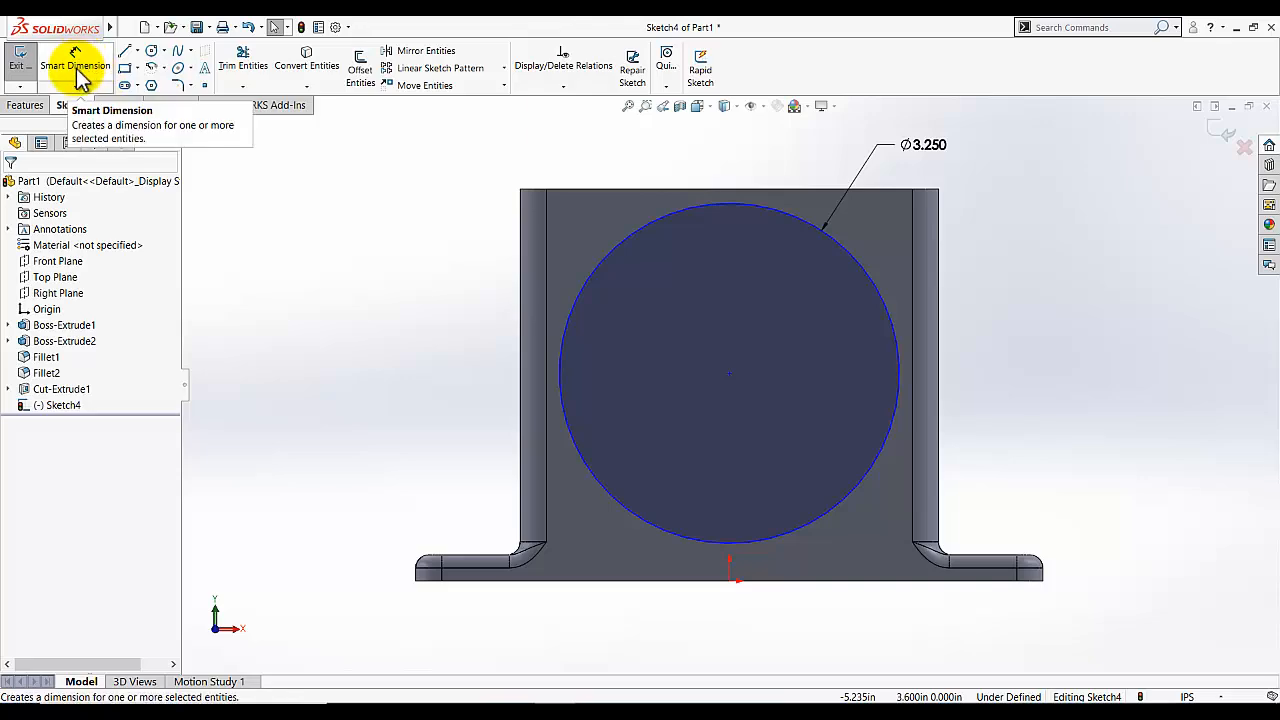
# Dimension the circle's centre 1.875 in from the block's upper edge and leave Smart Dimension.
pyautogui.click(78, 62)
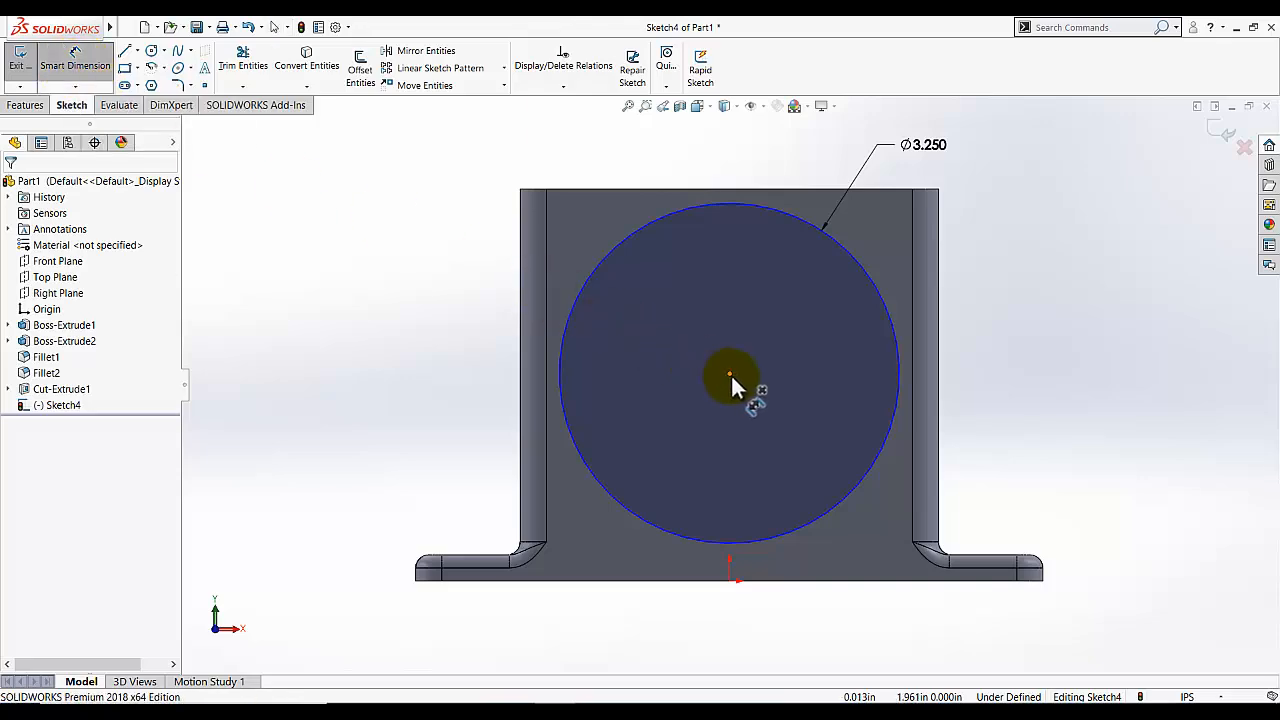
pyautogui.click(730, 375)
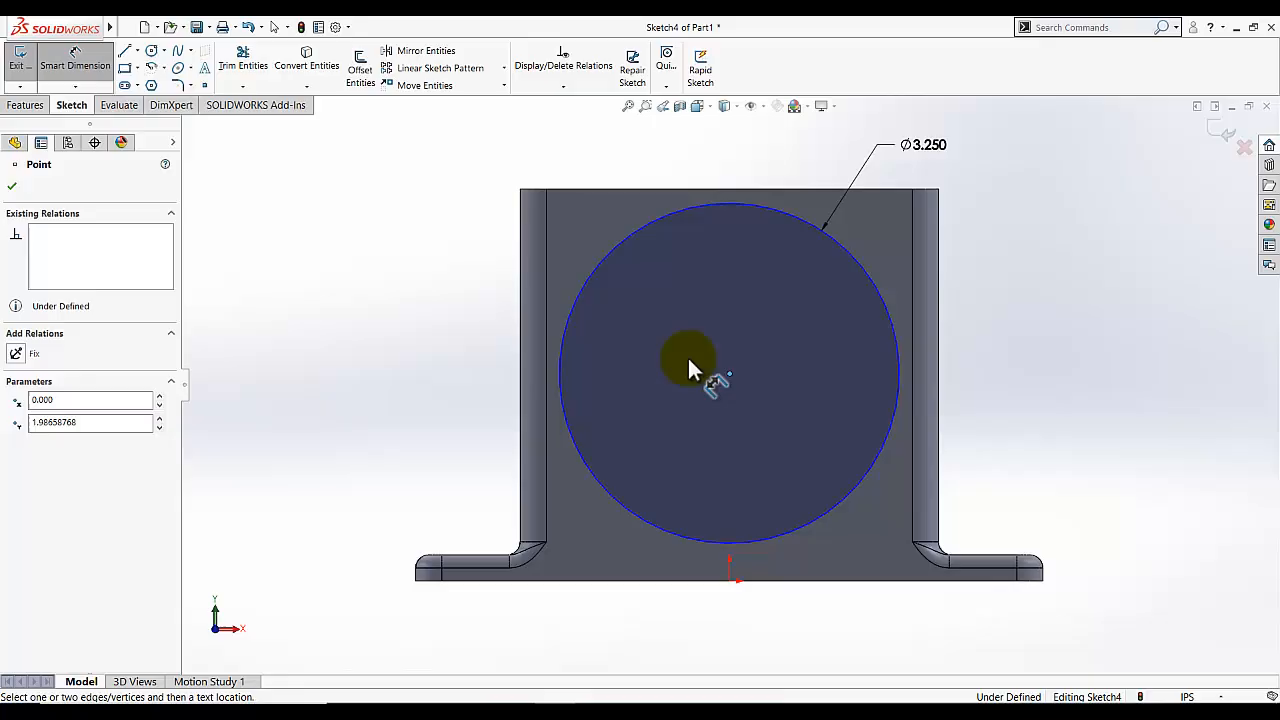
pyautogui.click(602, 190)
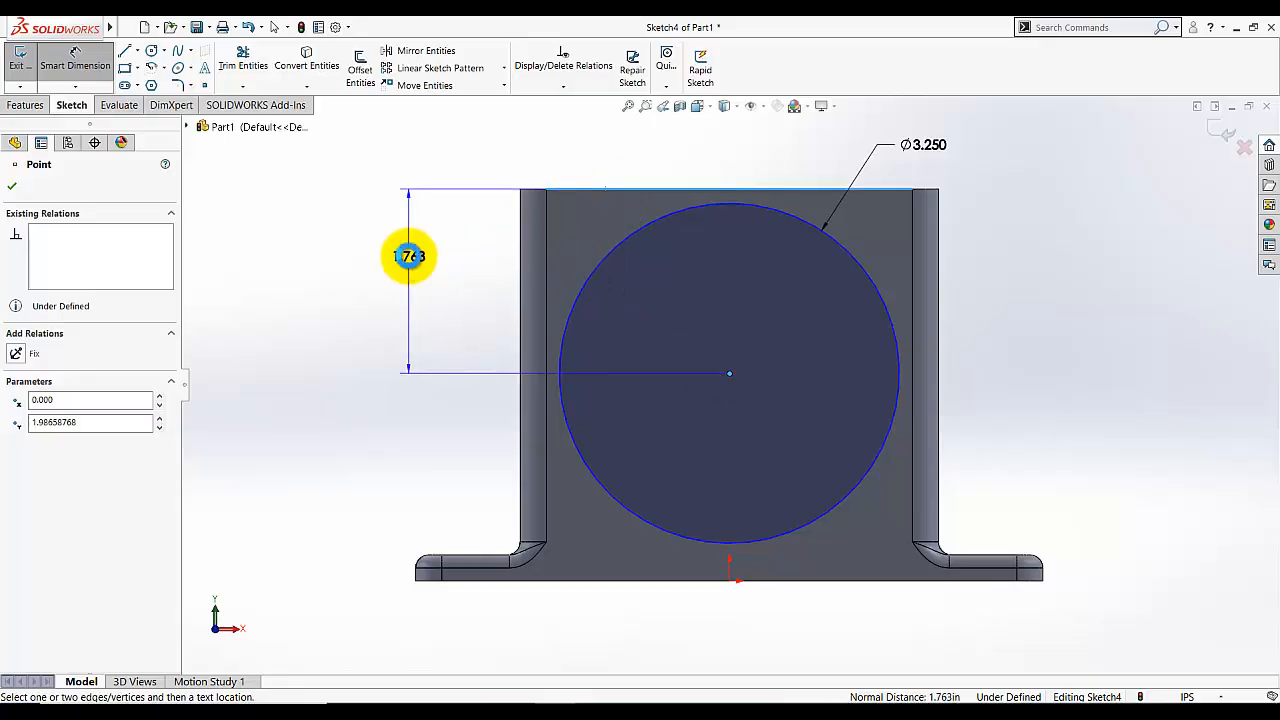
pyautogui.click(416, 262)
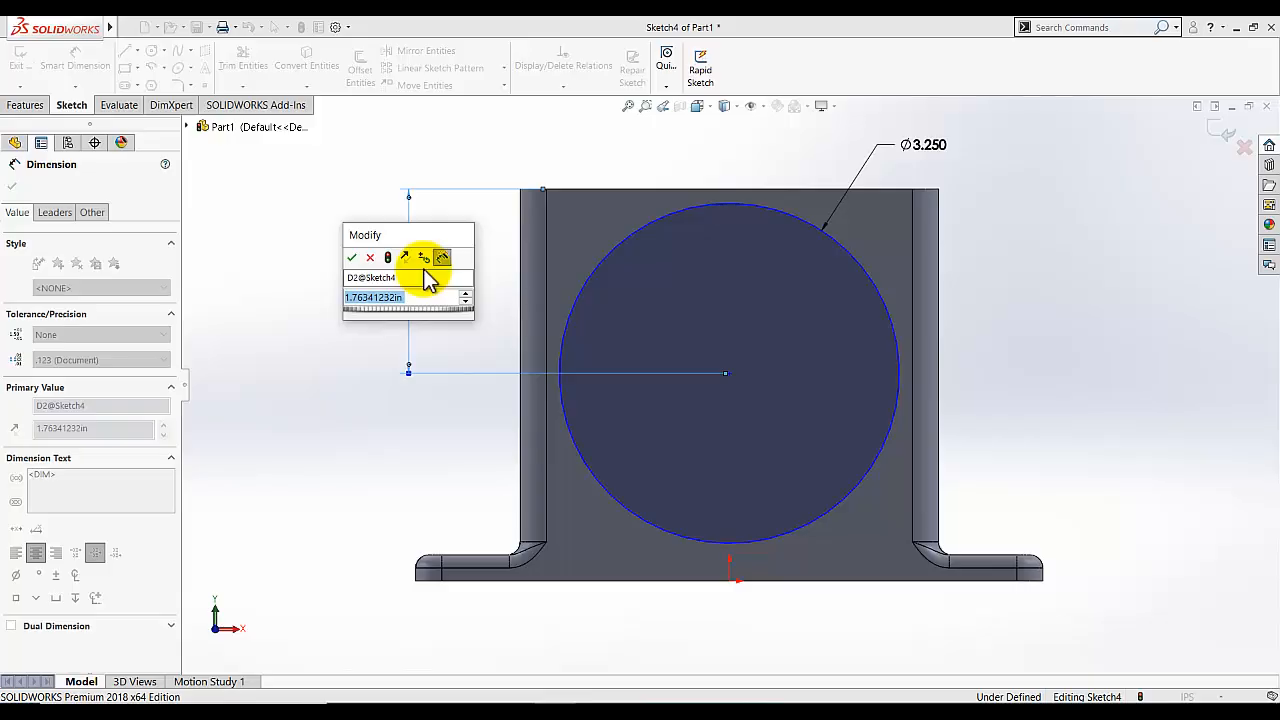
pyautogui.write('1.875')
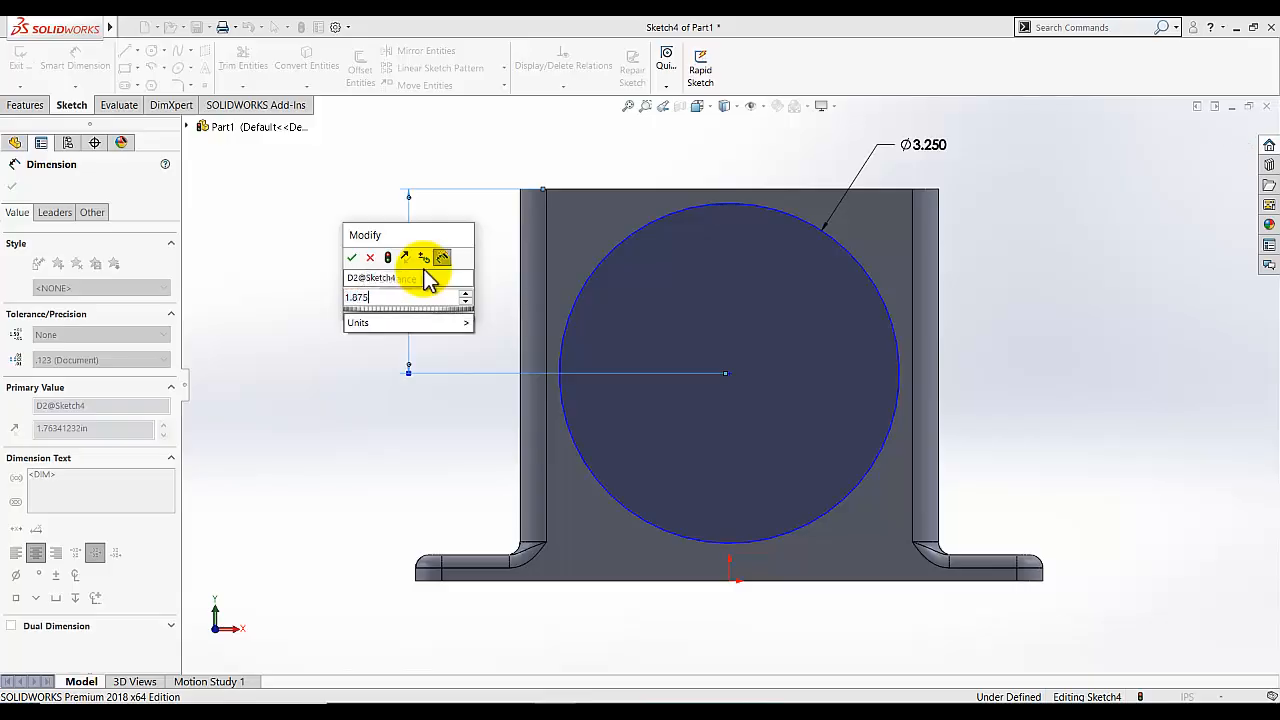
pyautogui.press('Return')
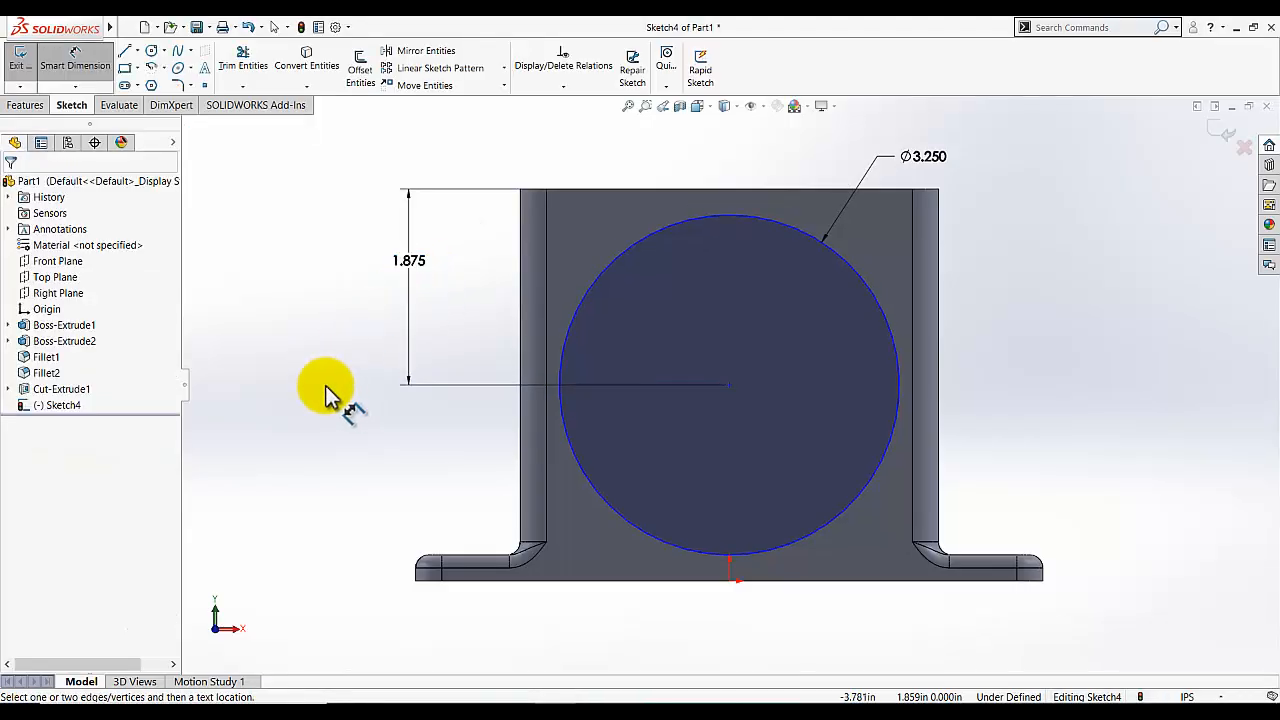
pyautogui.press('Escape')
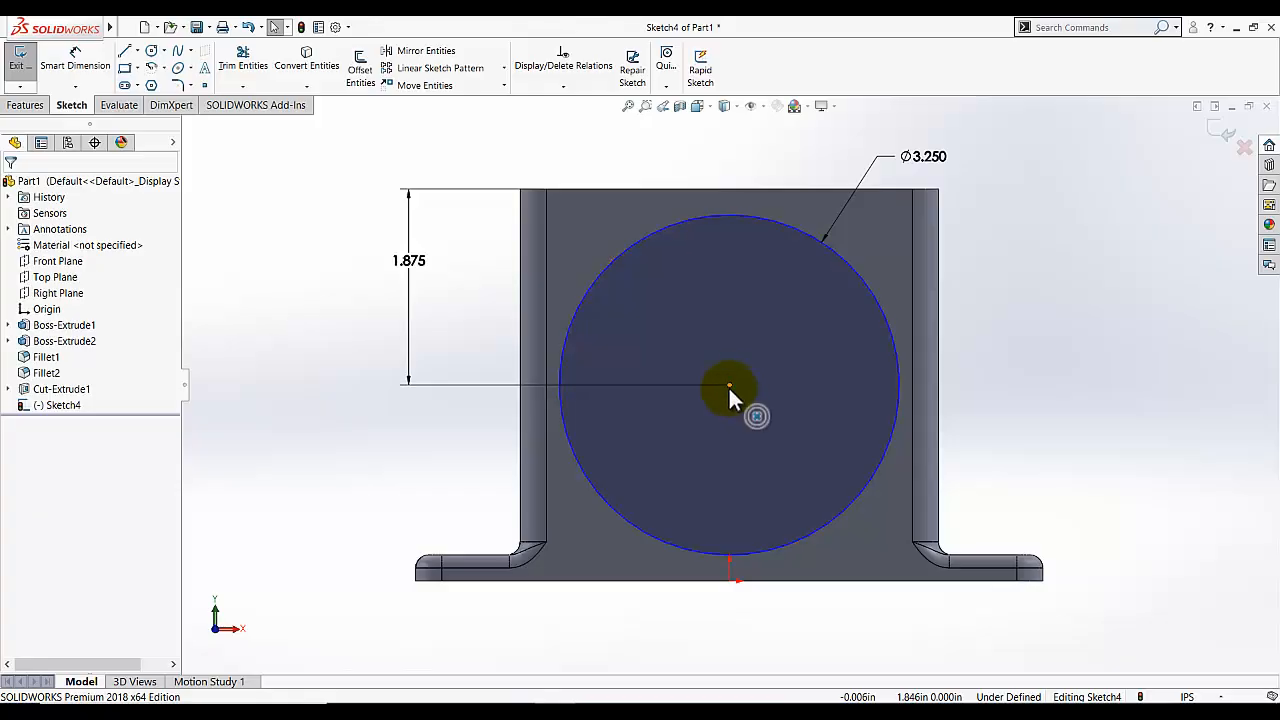
pyautogui.click(80, 62)
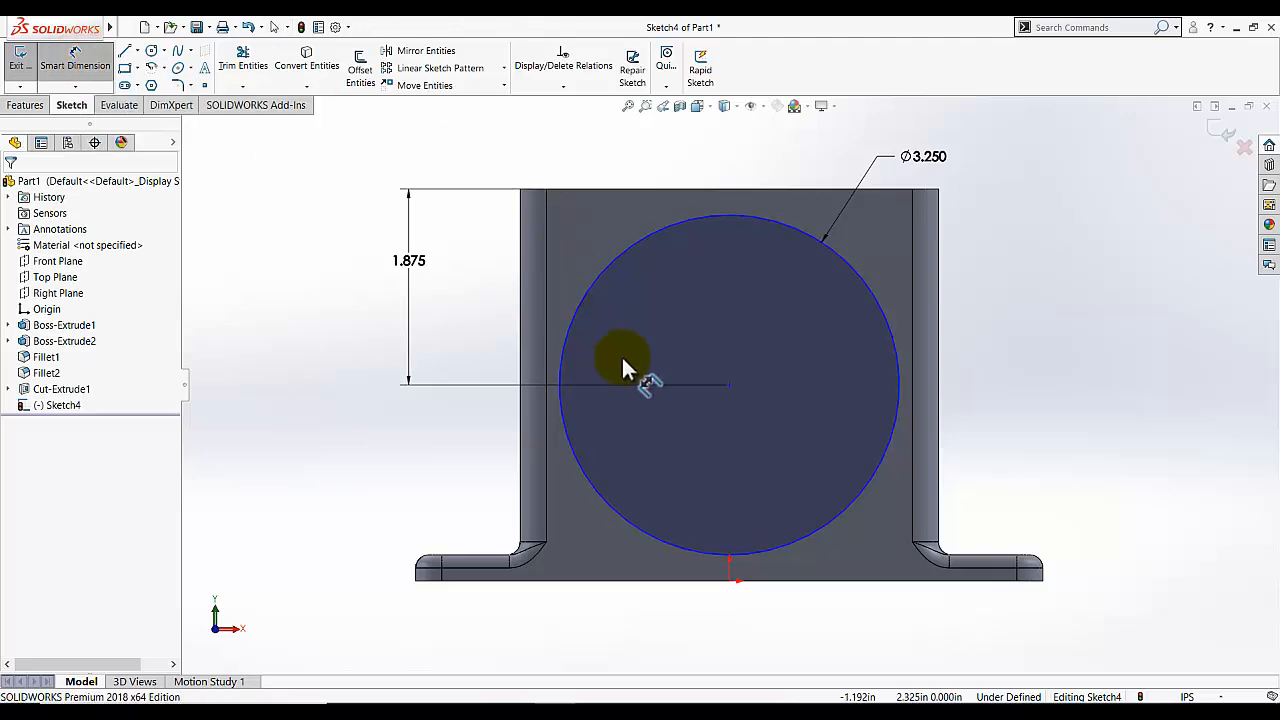
pyautogui.click(417, 578)
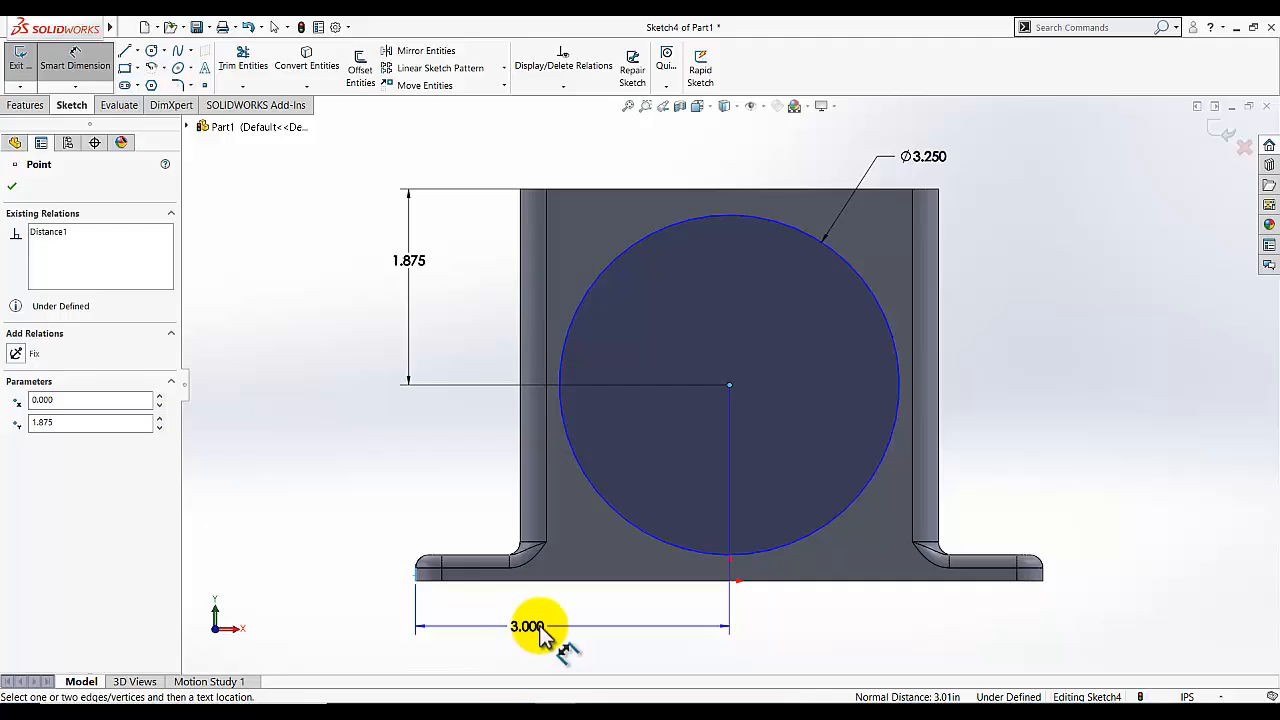
pyautogui.click(78, 62)
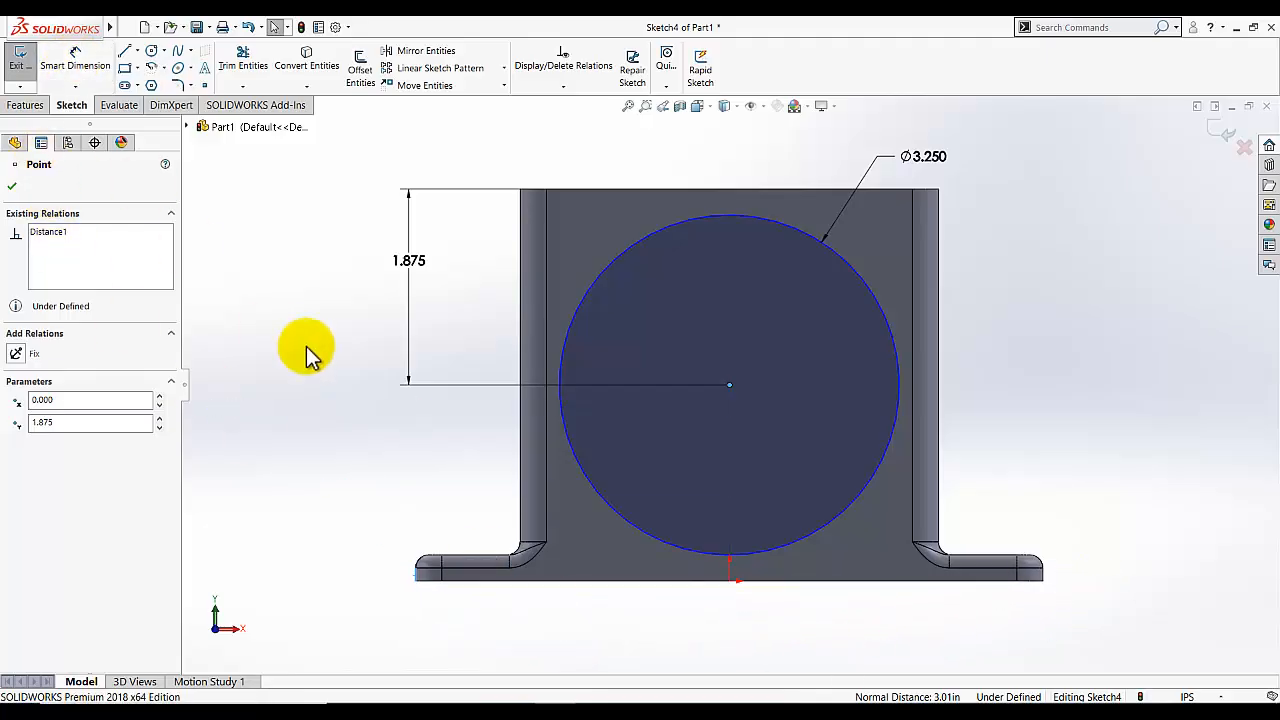
pyautogui.click(307, 347)
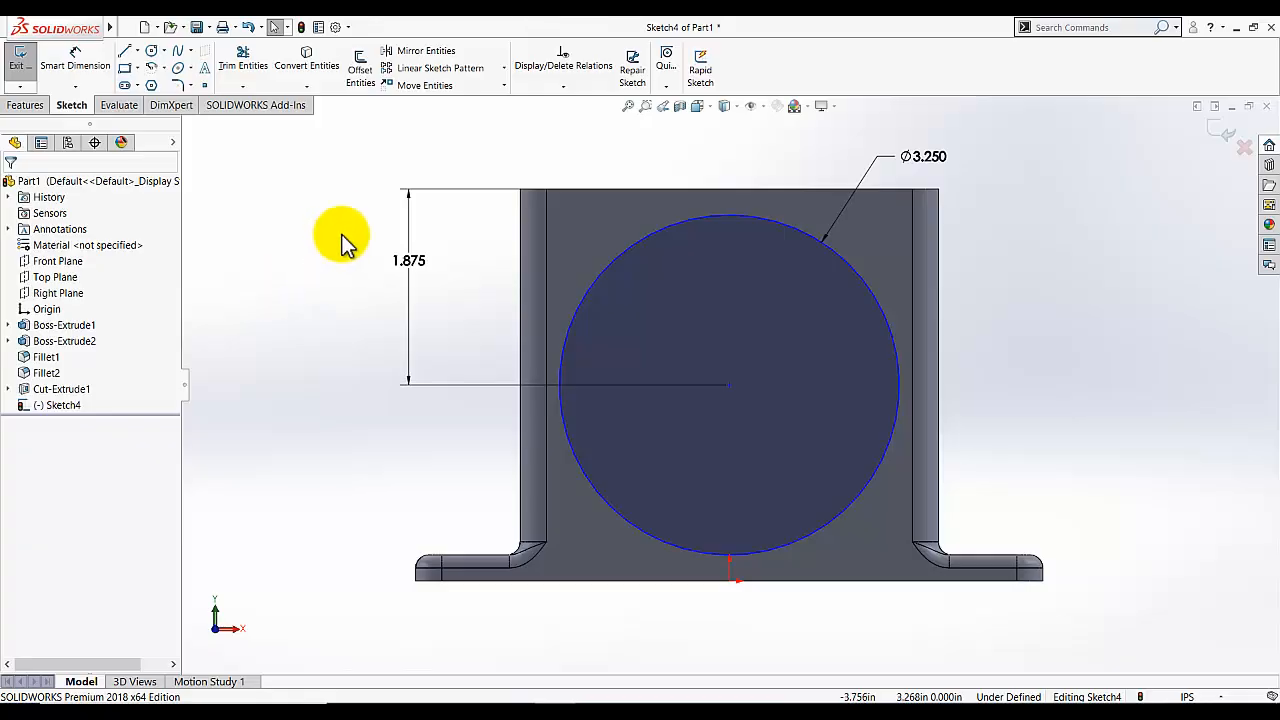
# Add a Vertical relation between the circle's centre and the origin, and exit the sketch.
pyautogui.click(591, 87)
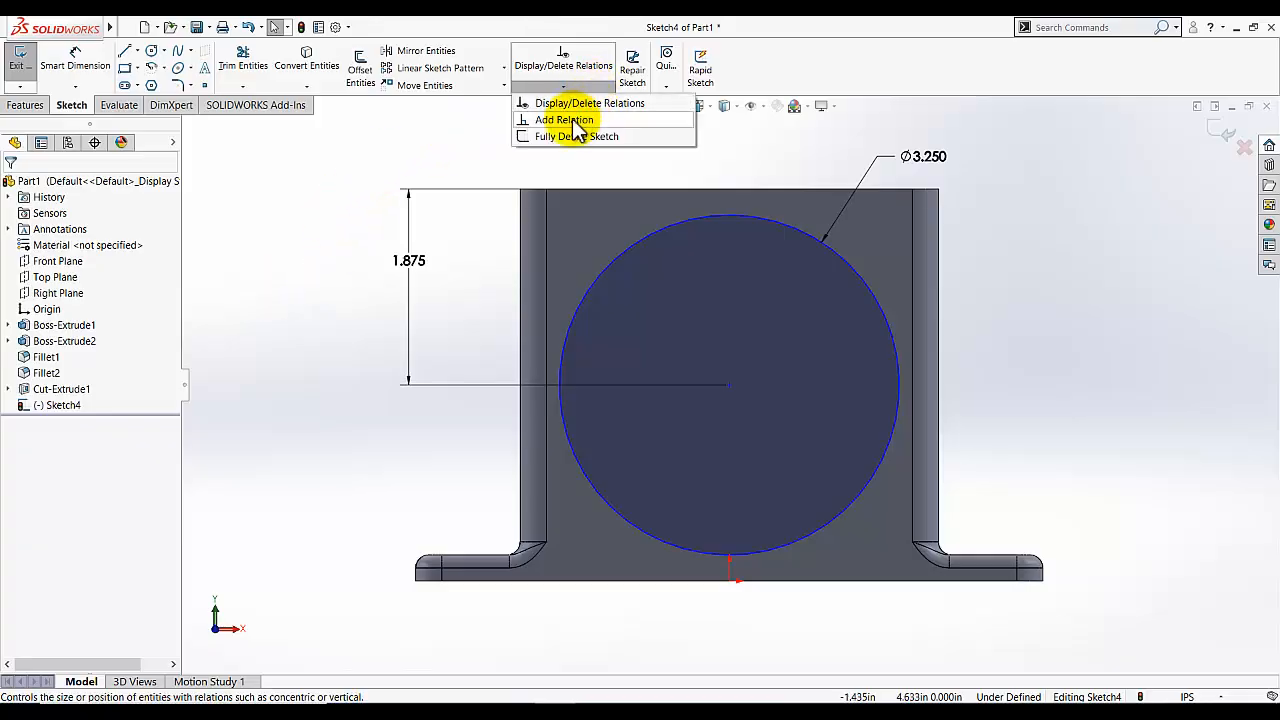
pyautogui.click(572, 122)
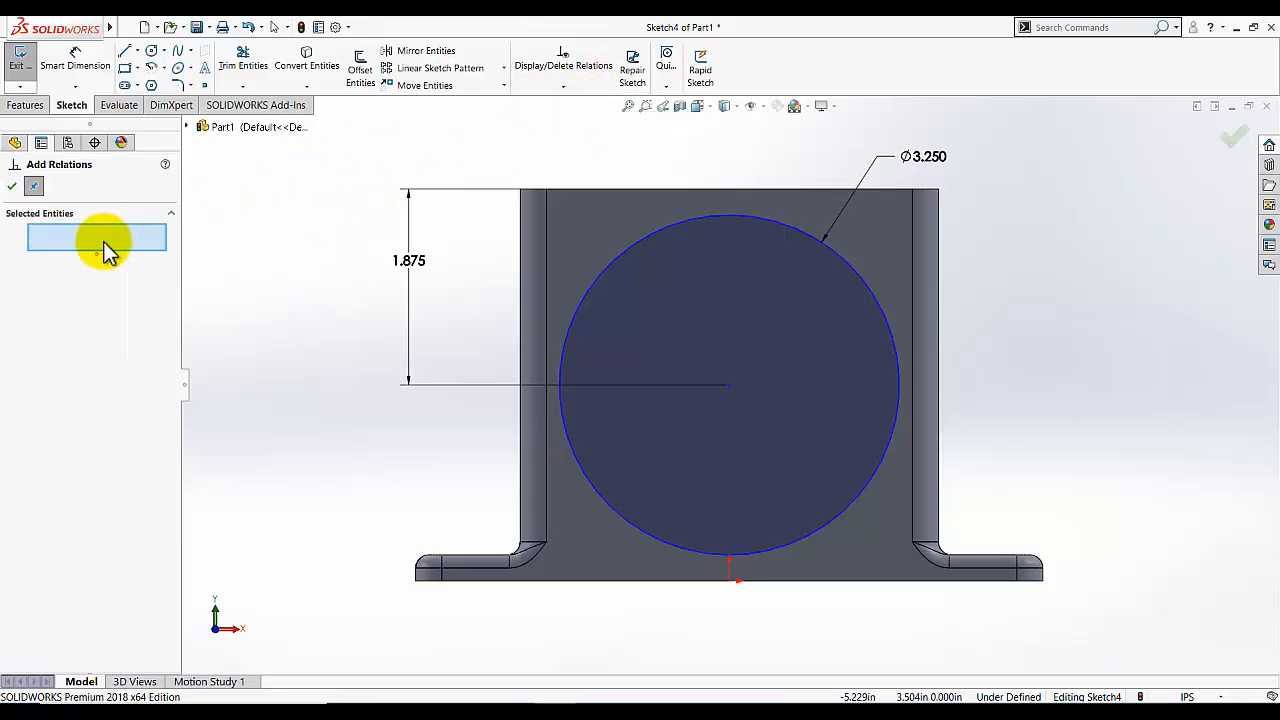
pyautogui.click(730, 385)
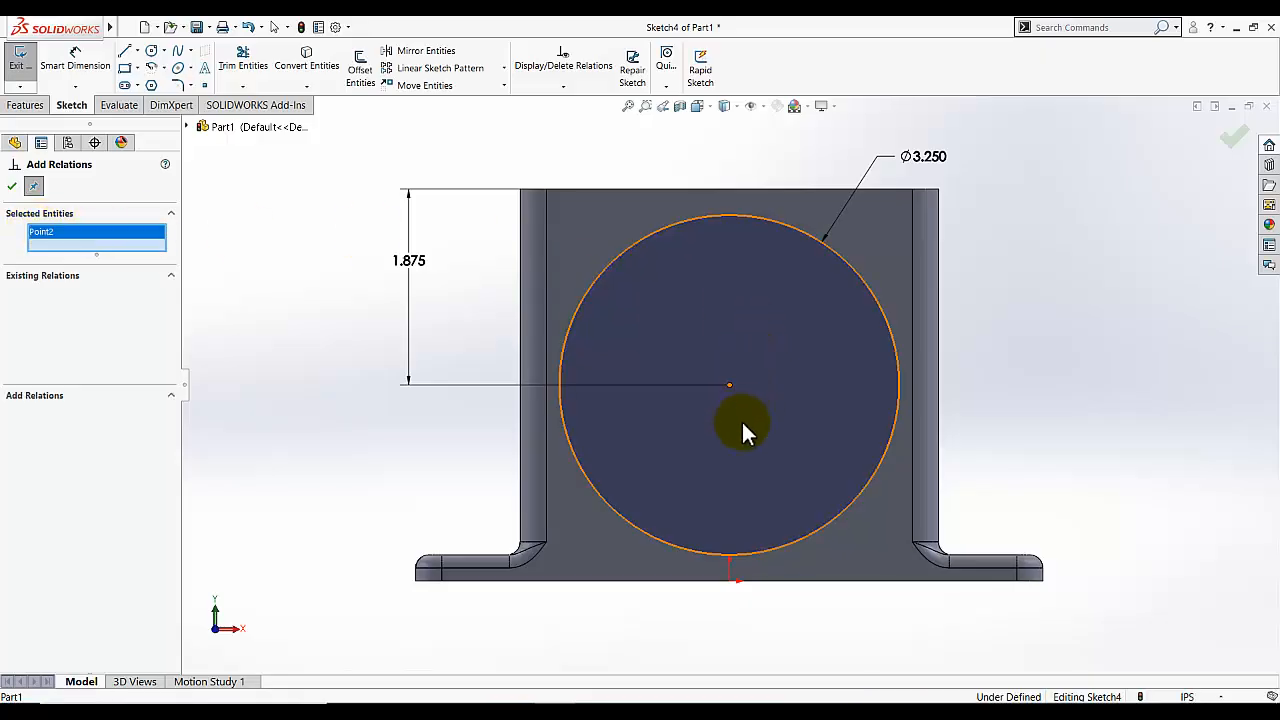
pyautogui.click(731, 578)
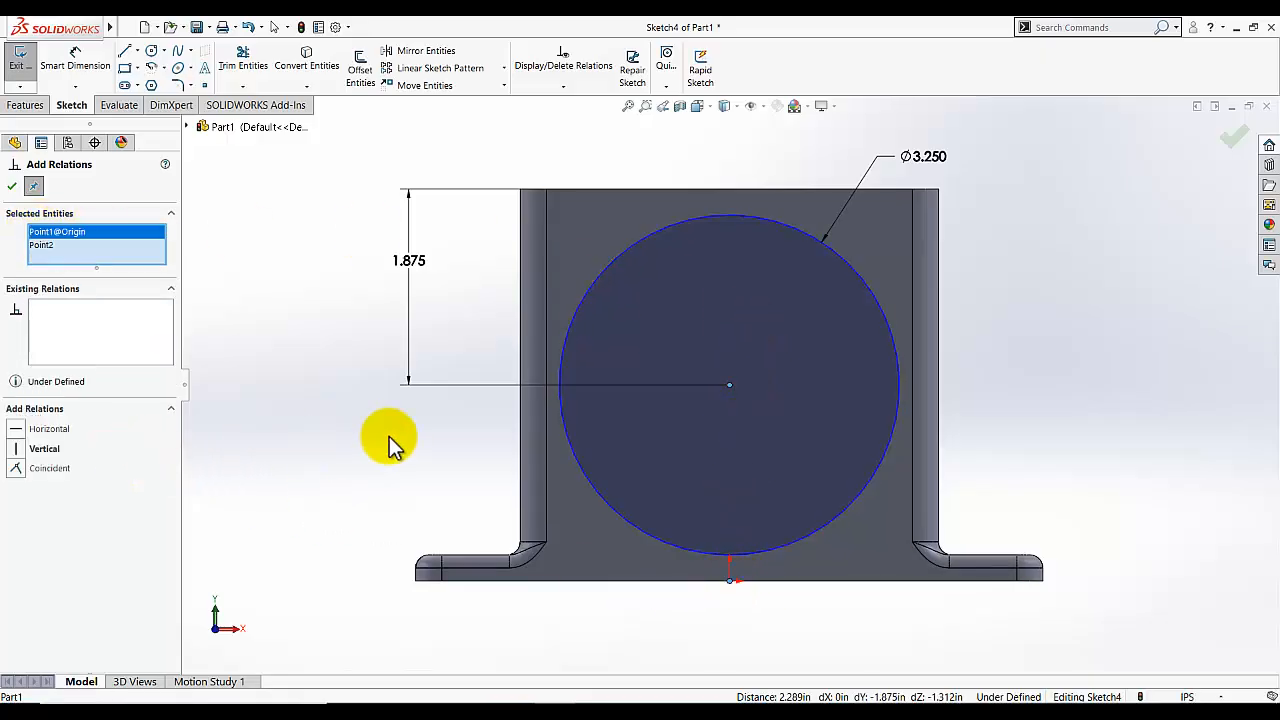
pyautogui.click(19, 450)
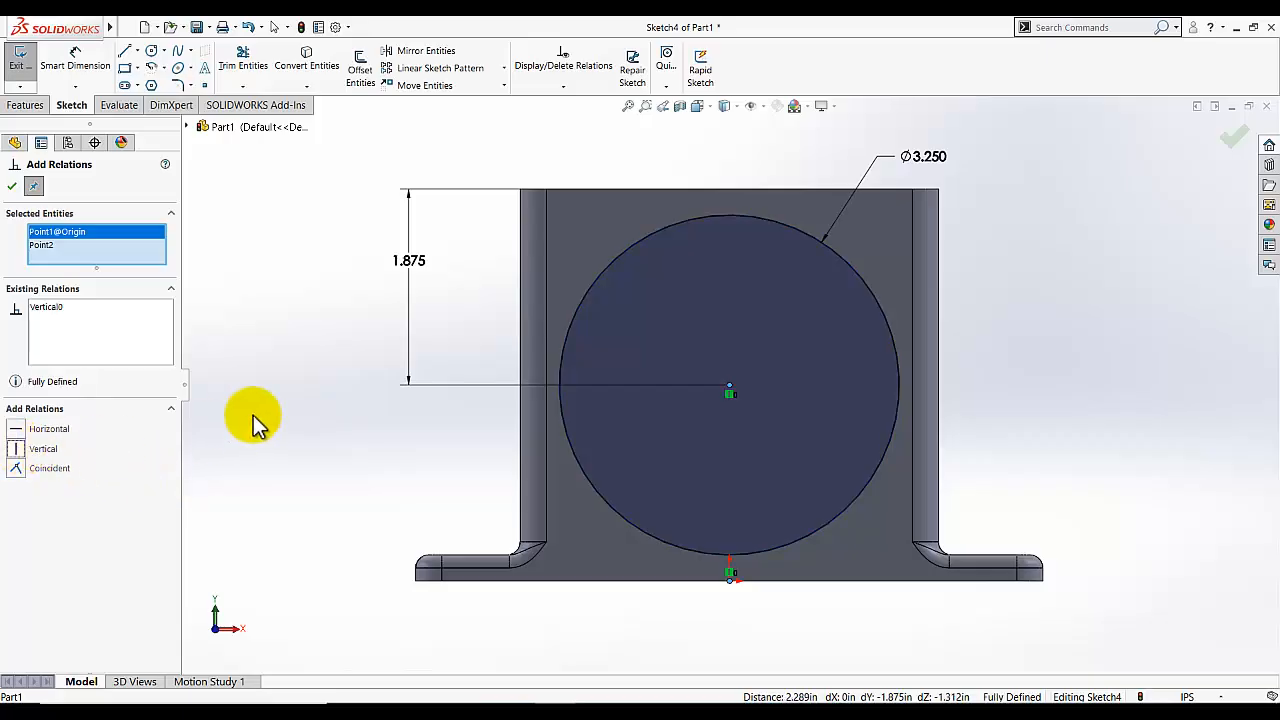
pyautogui.click(12, 188)
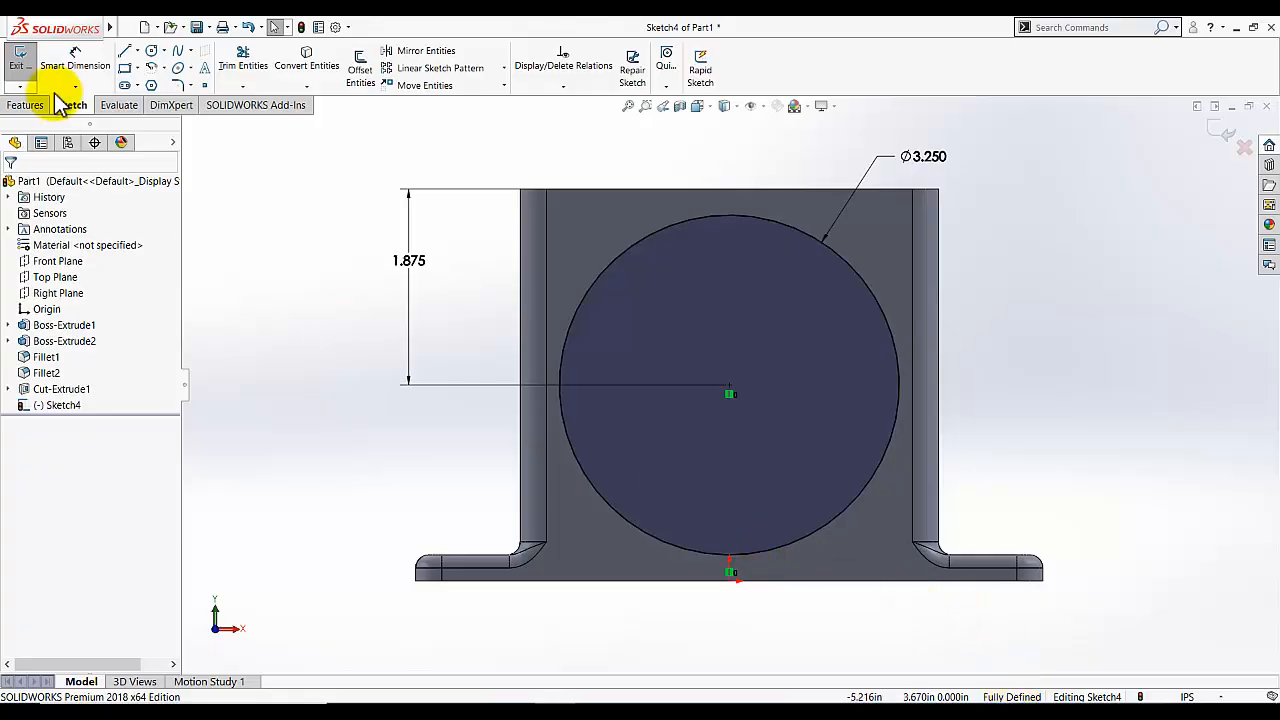
pyautogui.click(22, 60)
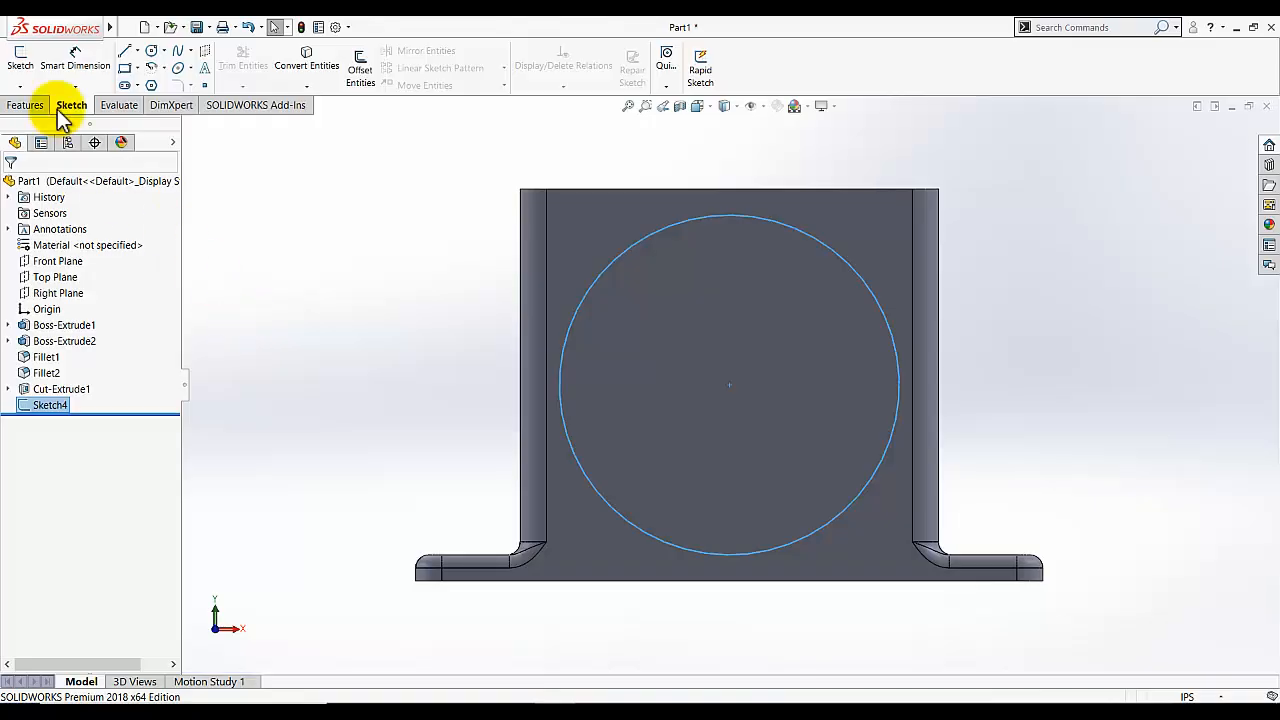
# Extrude the circle outward from the block's front face as a blind boss with a depth of 0.25 in, merged with the part.
pyautogui.click(25, 105)
pyautogui.click(27, 68)
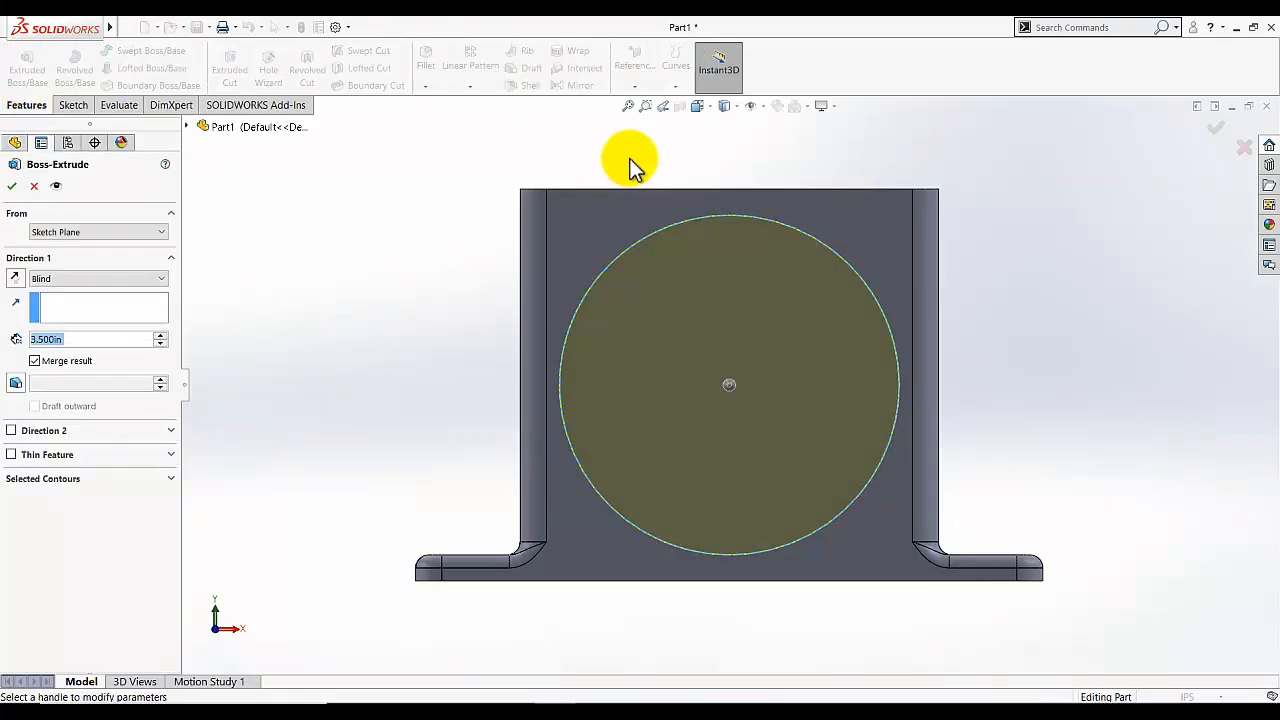
pyautogui.click(698, 106)
pyautogui.click(771, 150)
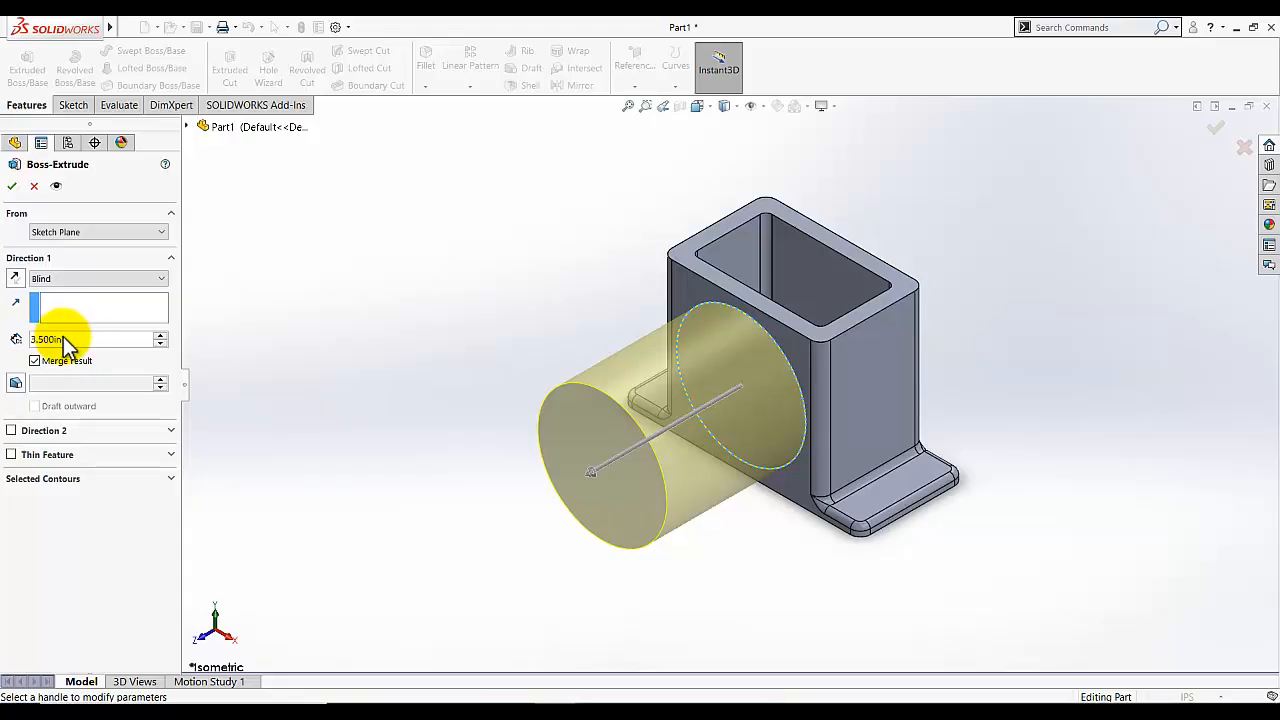
pyautogui.doubleClick(82, 340)
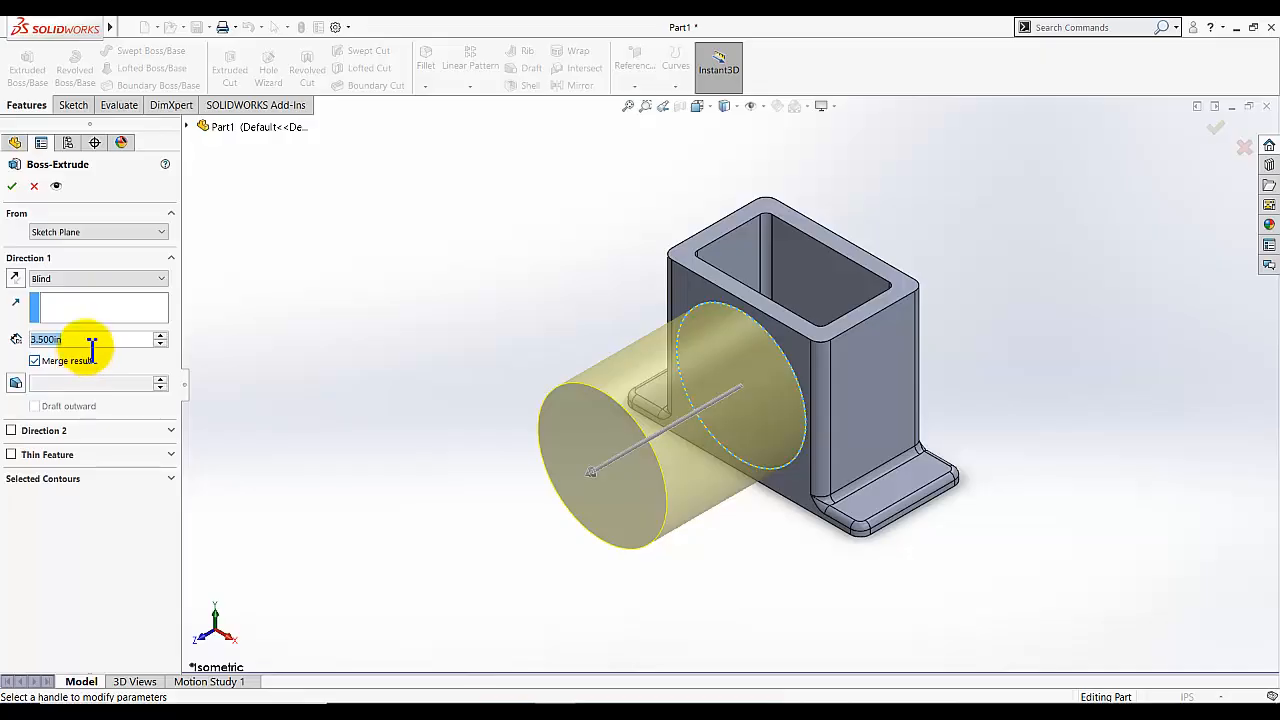
pyautogui.write('0.5')
pyautogui.press('Return')
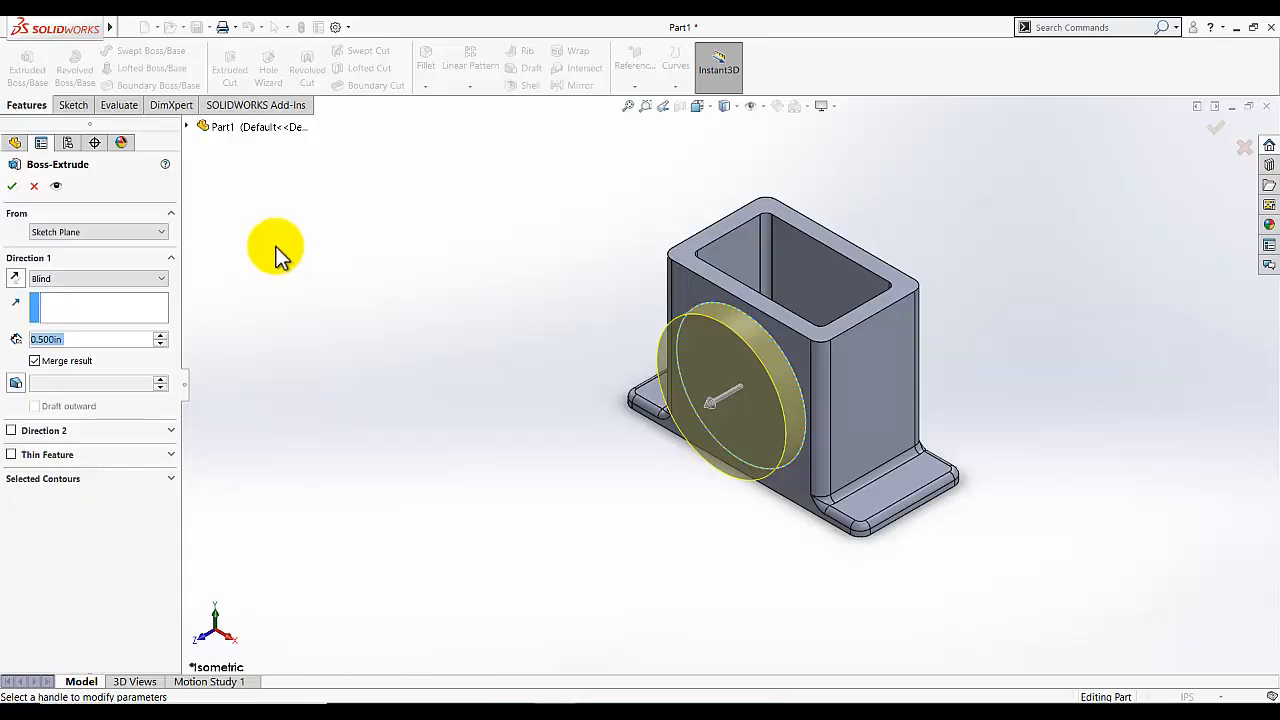
pyautogui.write('0.25')
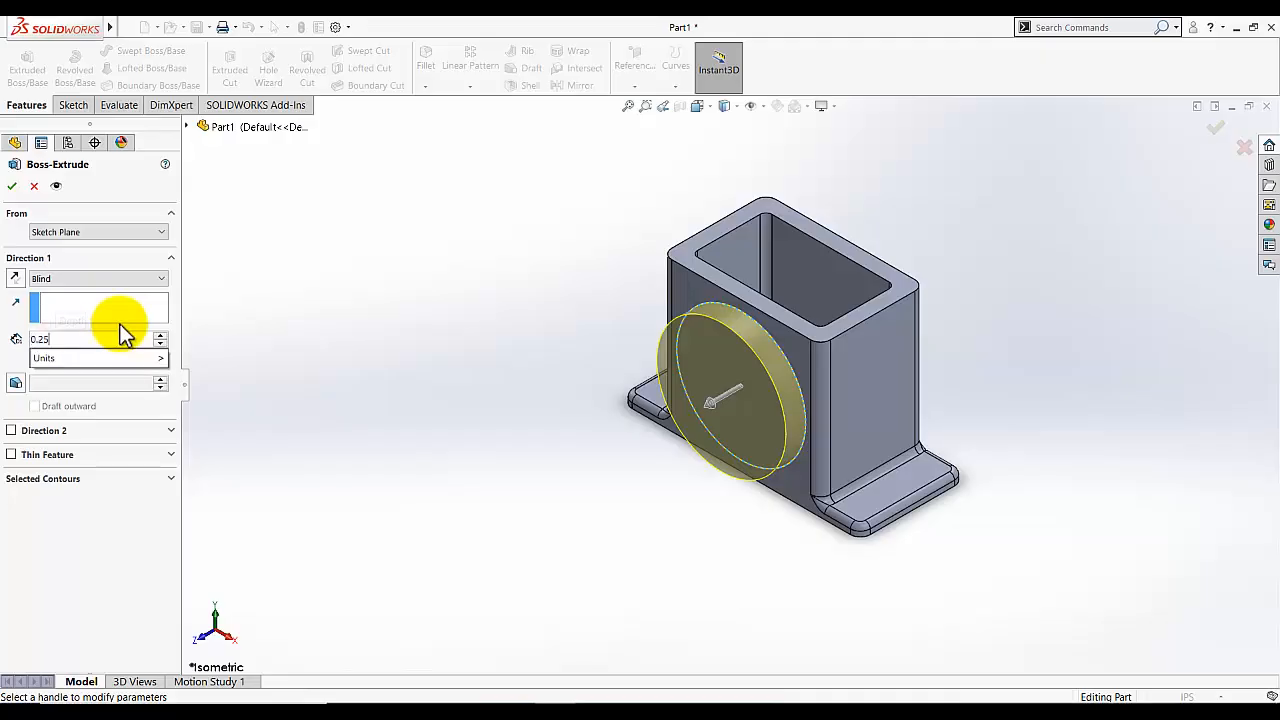
pyautogui.press('Return')
pyautogui.click(12, 187)
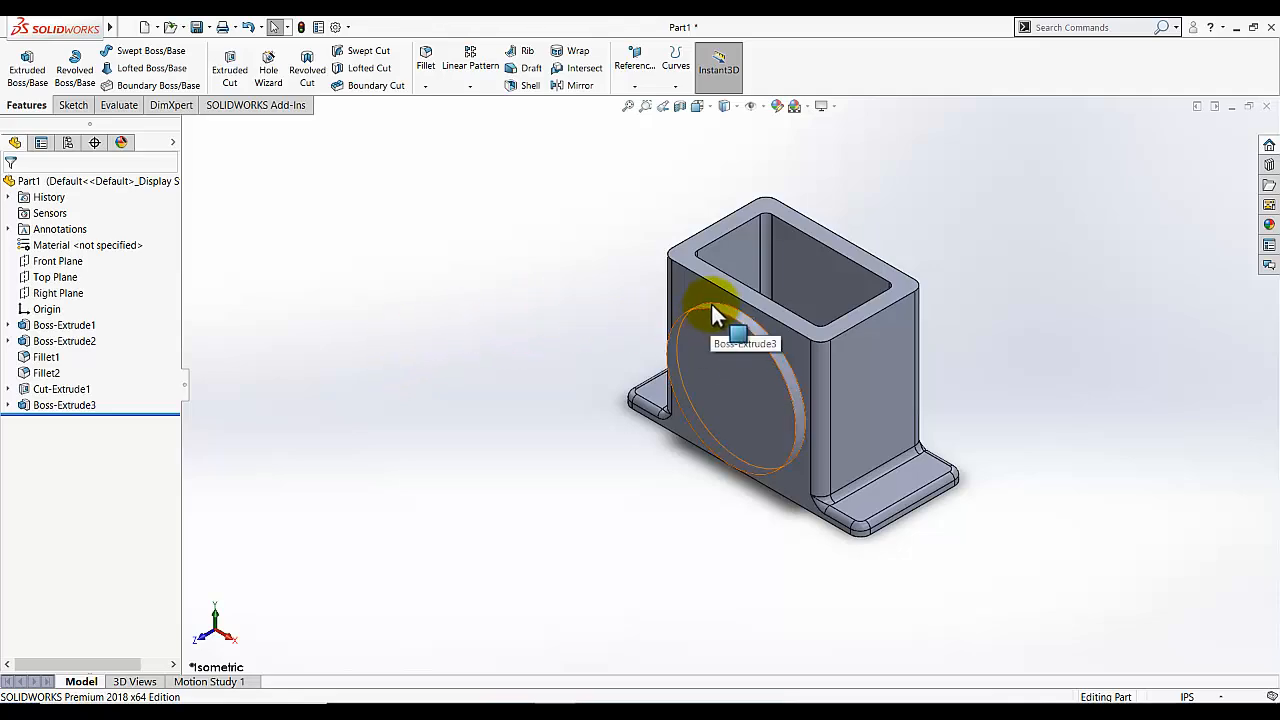
# Mirror the round boss about the Front Plane onto the block's opposite face, with Full preview enabled.
pyautogui.moveTo(547, 314)
pyautogui.mouseDown(button='middle')
pyautogui.moveTo(487, 318)
pyautogui.moveTo(558, 300)
pyautogui.mouseUp(button='middle')
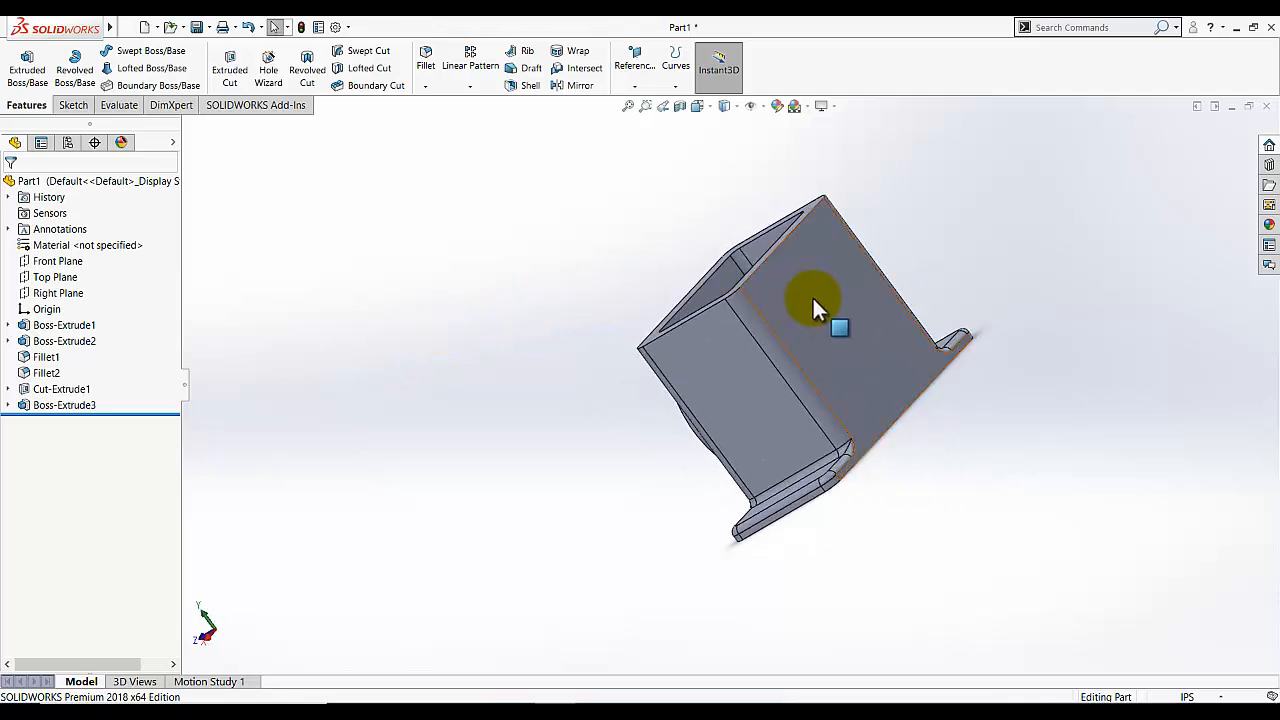
pyautogui.moveTo(356, 404); pyautogui.dragTo(480, 360, button='middle')
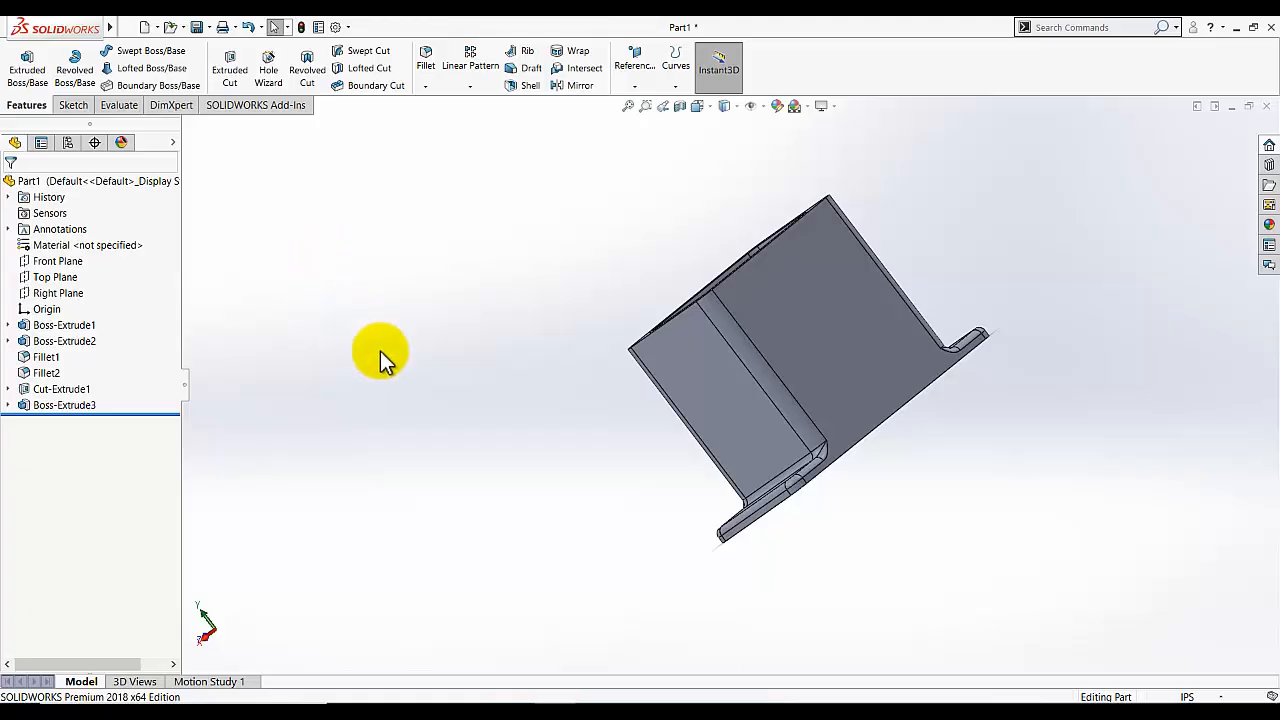
pyautogui.moveTo(380, 351); pyautogui.dragTo(501, 322, button='middle')
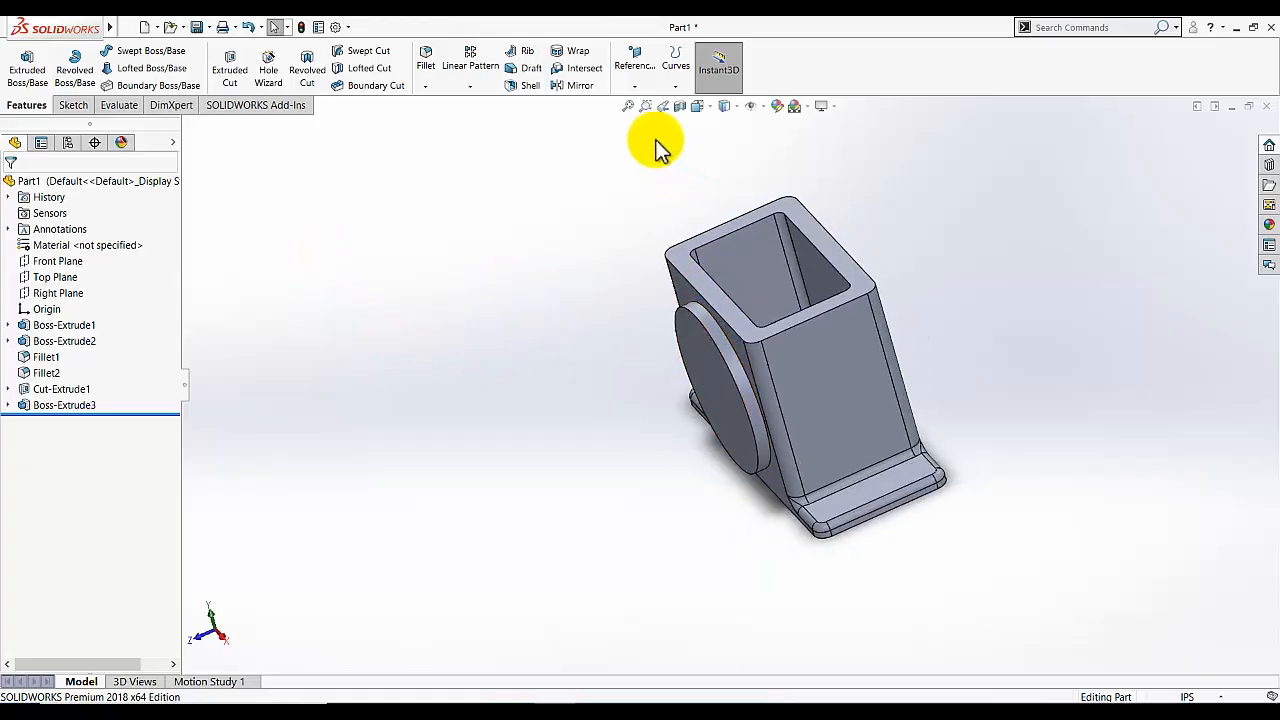
pyautogui.click(572, 88)
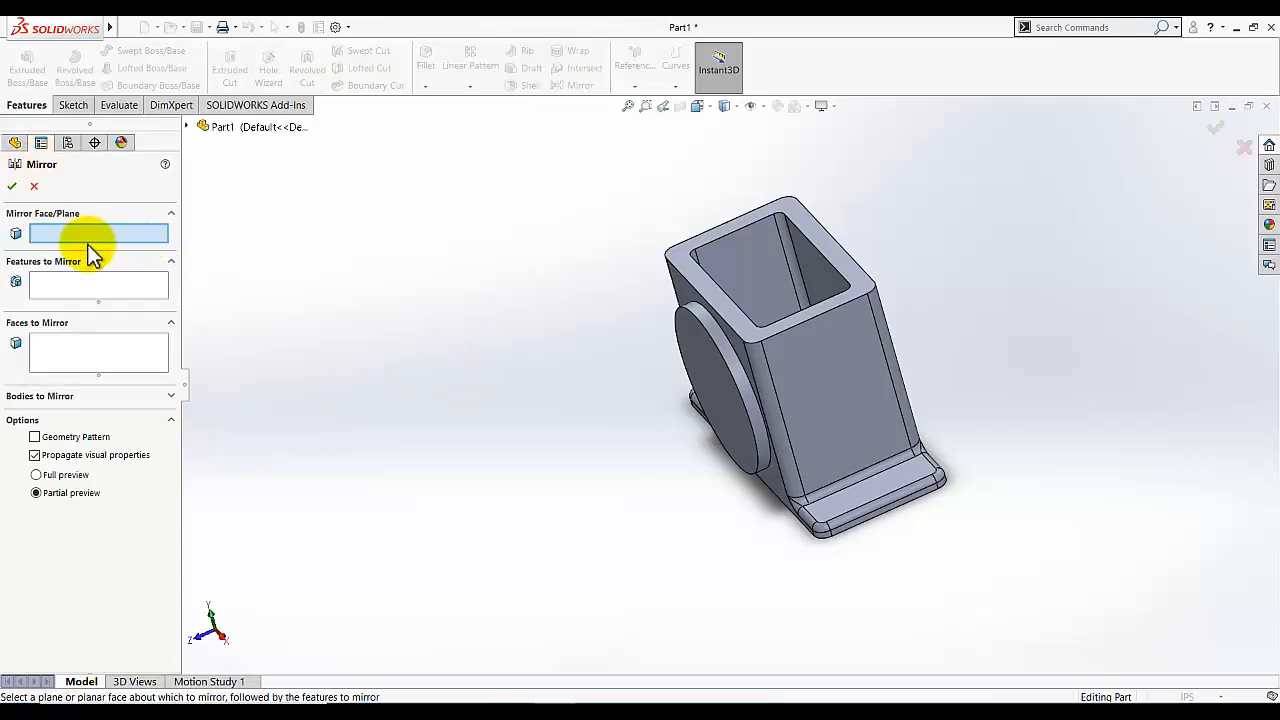
pyautogui.click(186, 126)
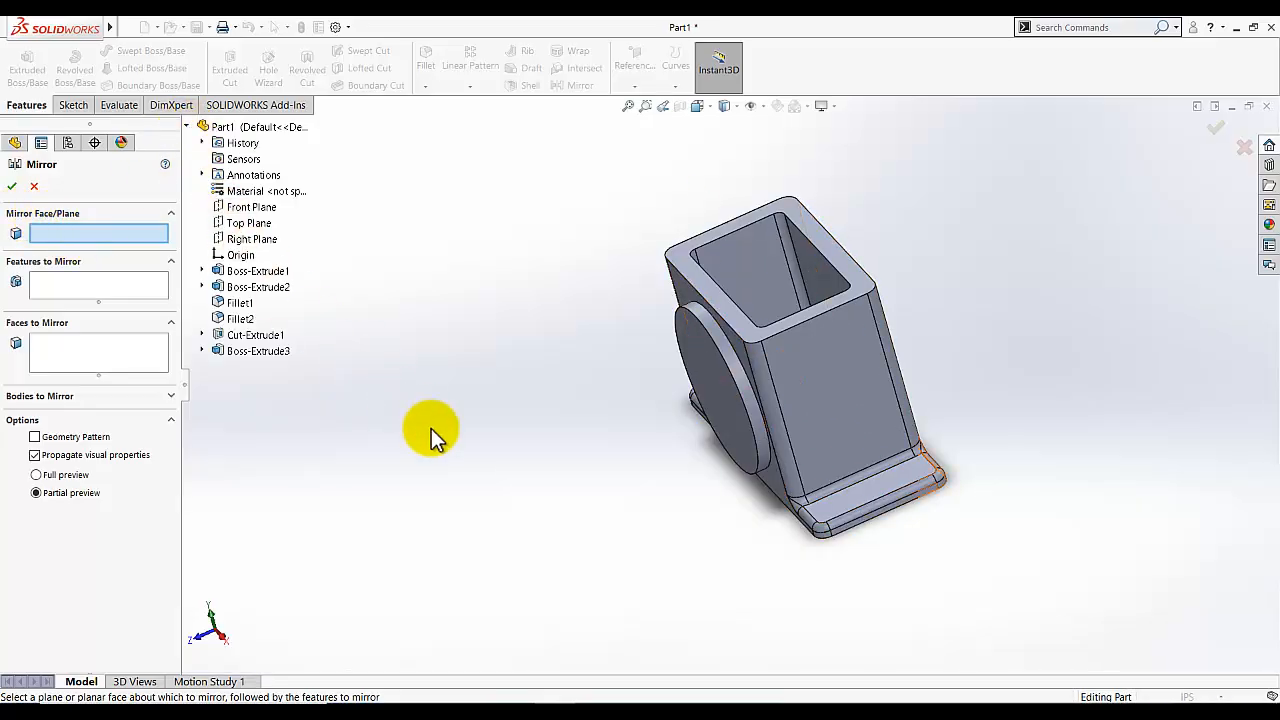
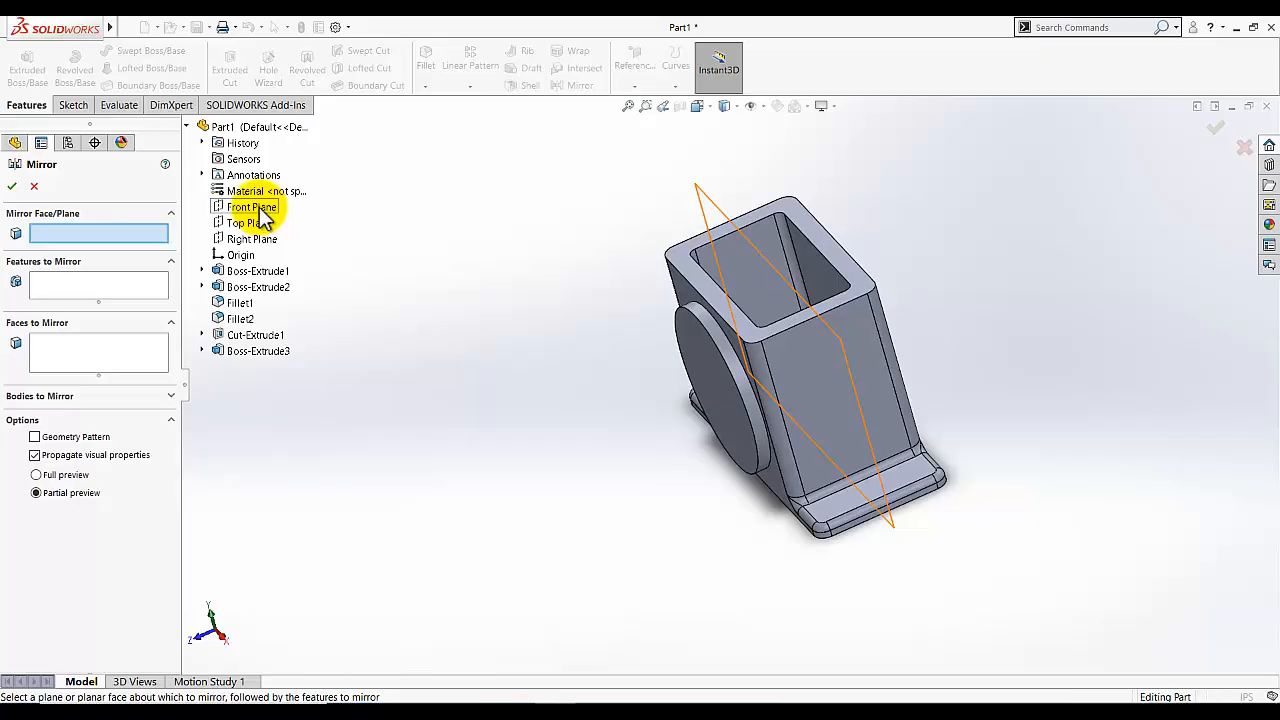
pyautogui.click(258, 210)
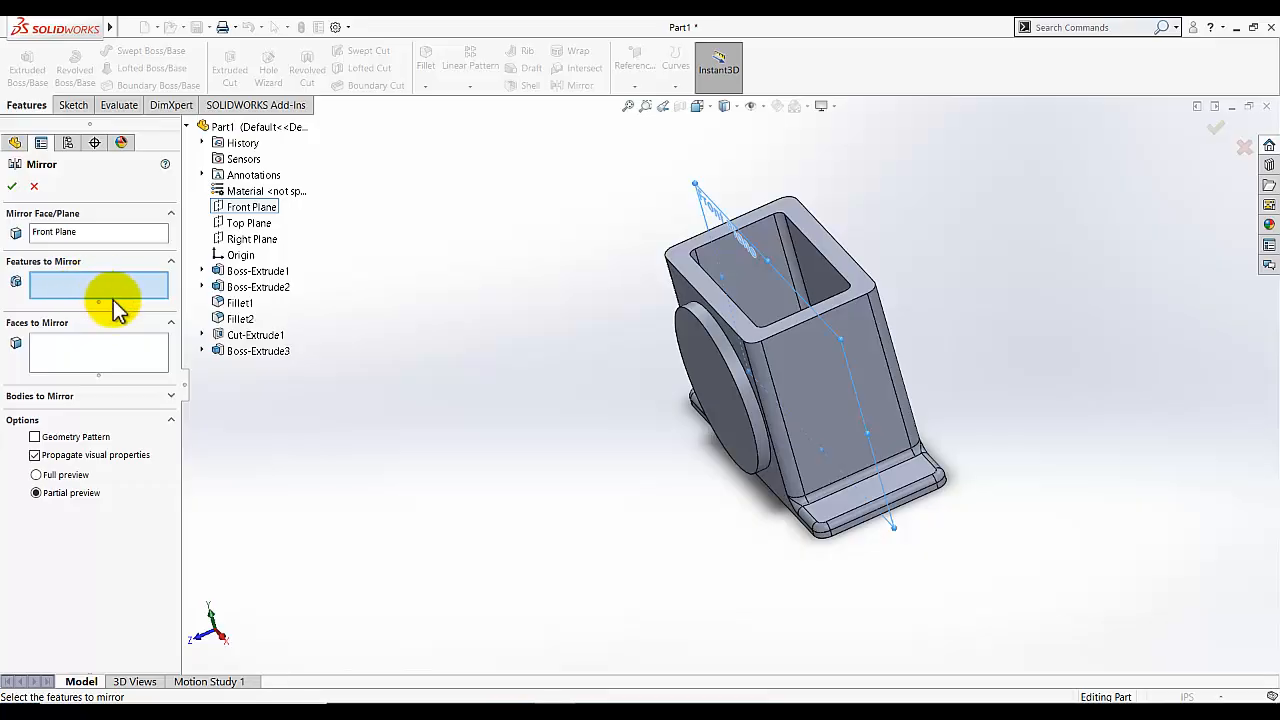
pyautogui.click(249, 354)
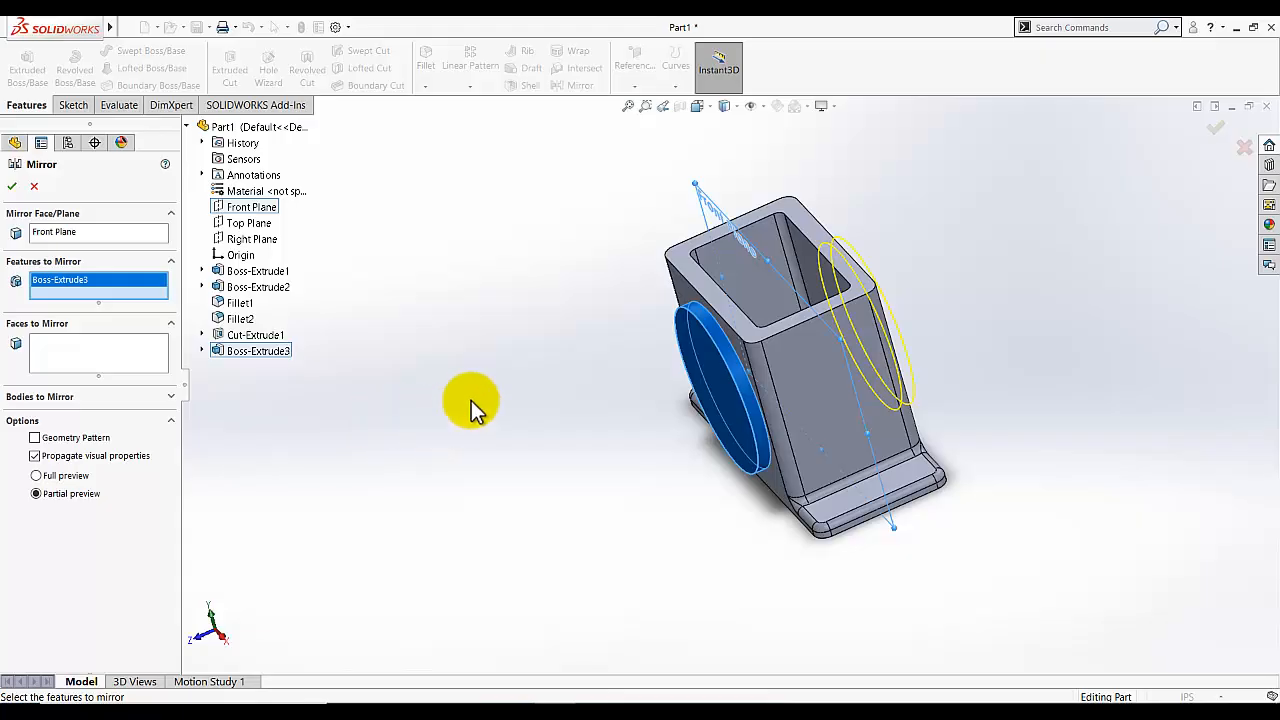
pyautogui.moveTo(580, 355); pyautogui.dragTo(446, 406, button='middle')
pyautogui.click(36, 476)
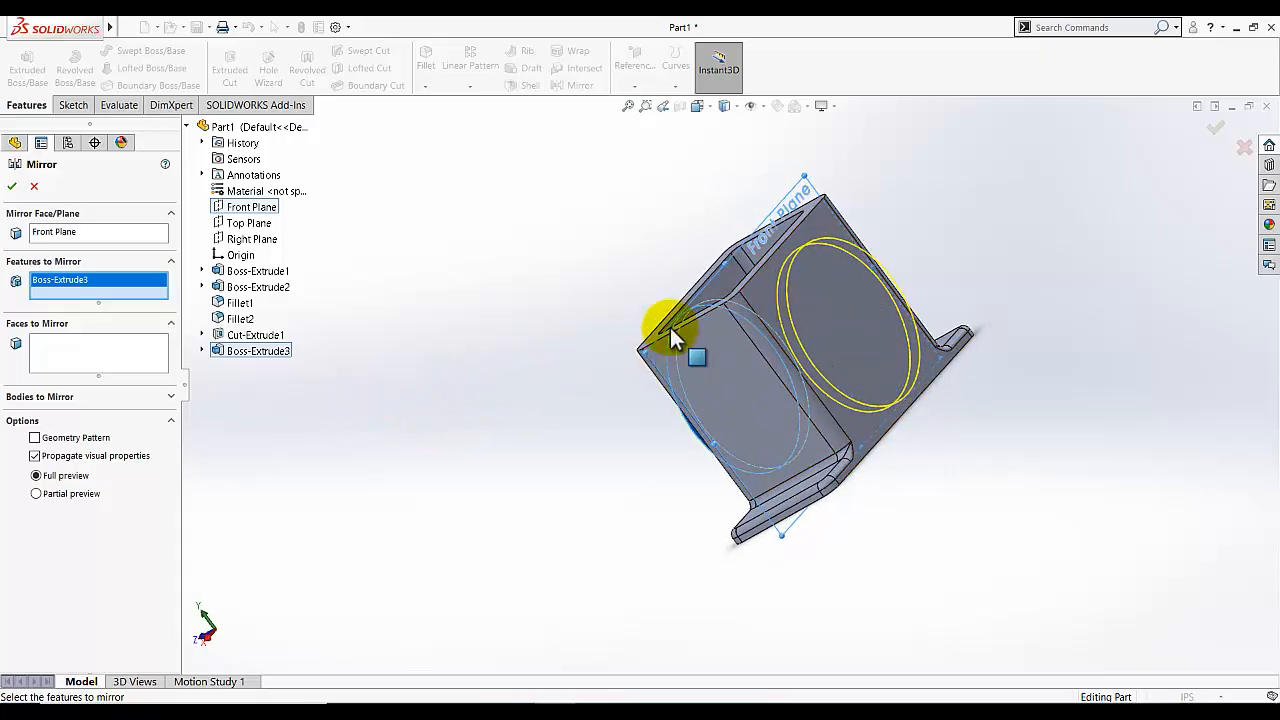
pyautogui.click(12, 186)
# Switch to the isometric view and start a new sketch.
pyautogui.moveTo(508, 399); pyautogui.dragTo(615, 370, button='middle')
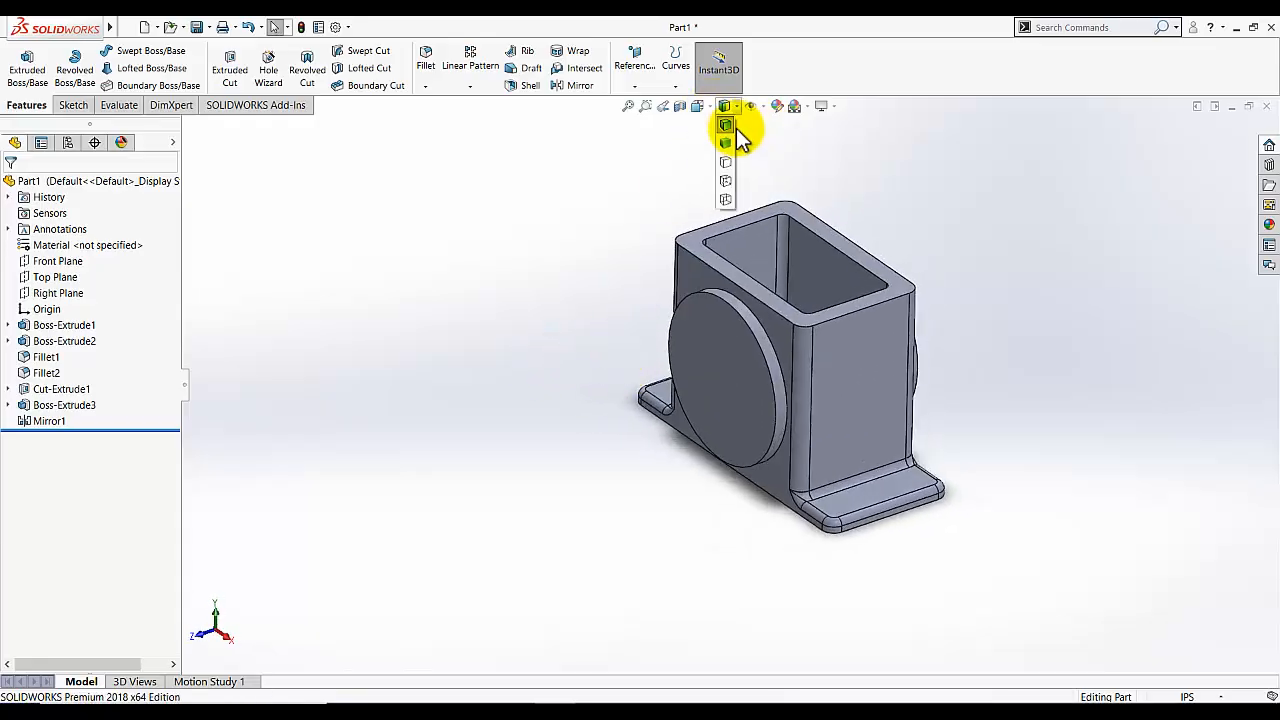
pyautogui.moveTo(727, 108)
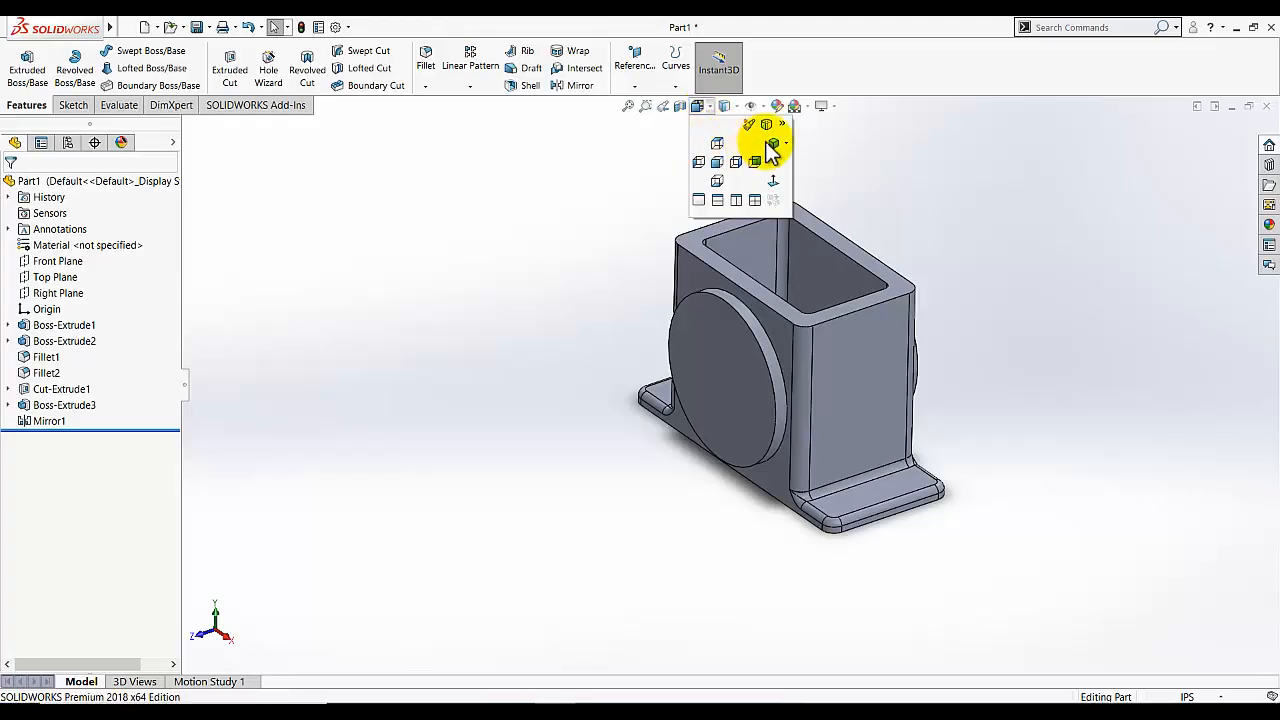
pyautogui.click(766, 134)
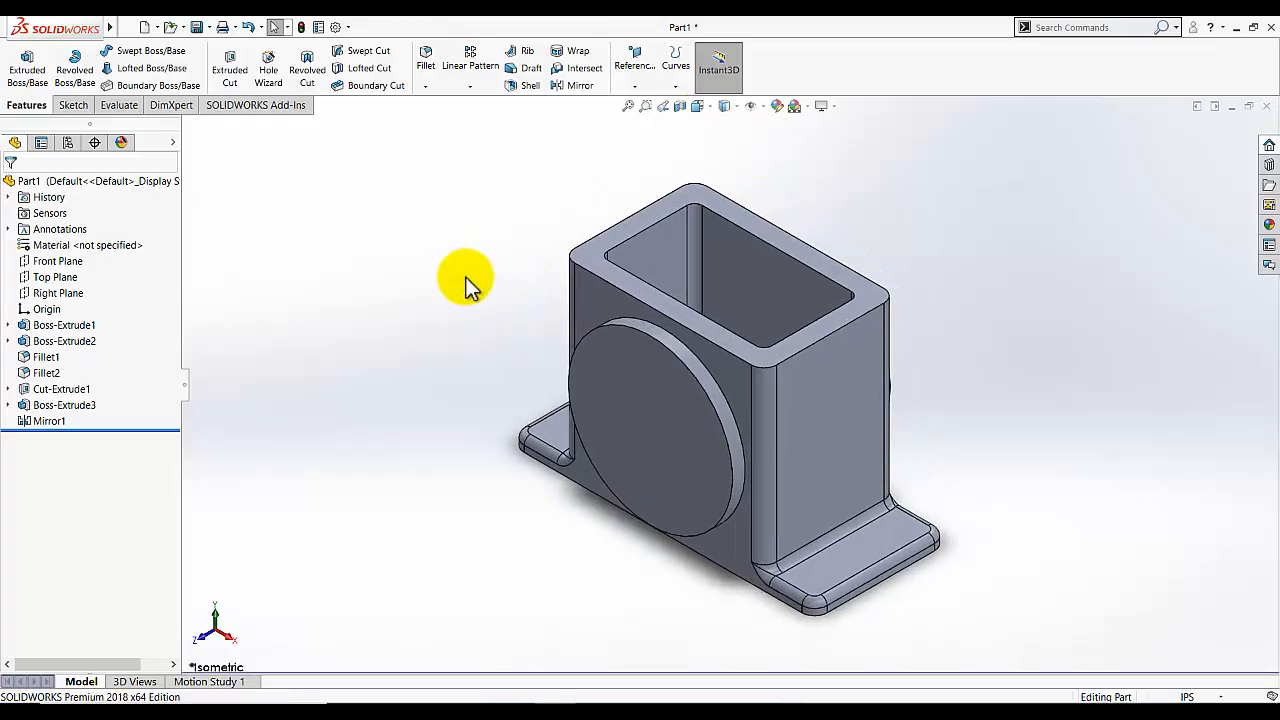
pyautogui.click(72, 106)
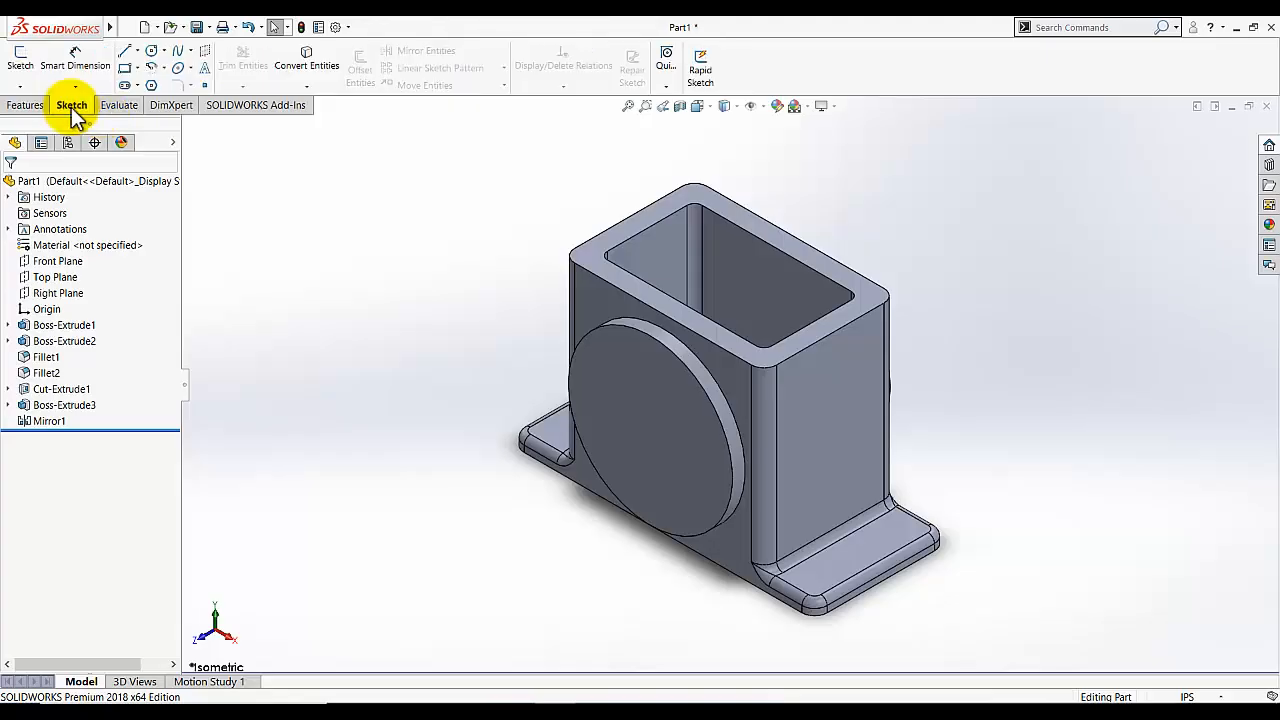
pyautogui.click(20, 57)
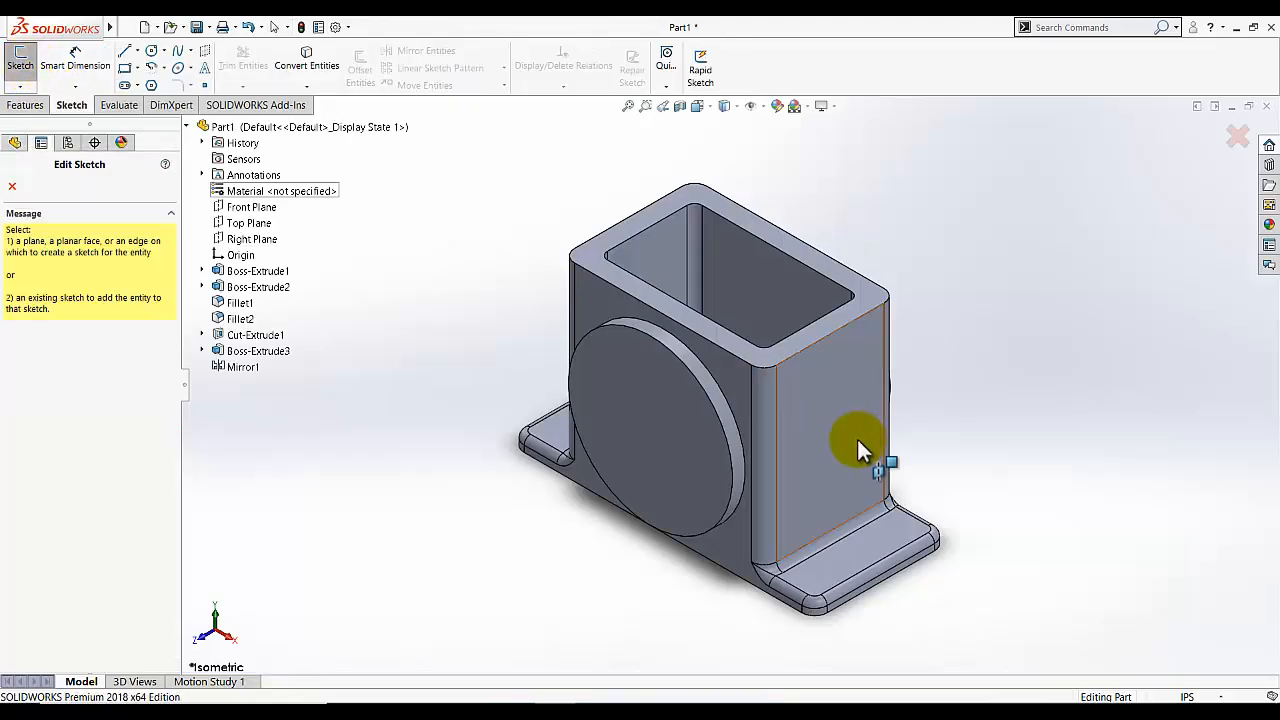
# Sketch a circle of about 0.56 in radius on the box's narrow end face, centred above the origin.
pyautogui.click(857, 437)
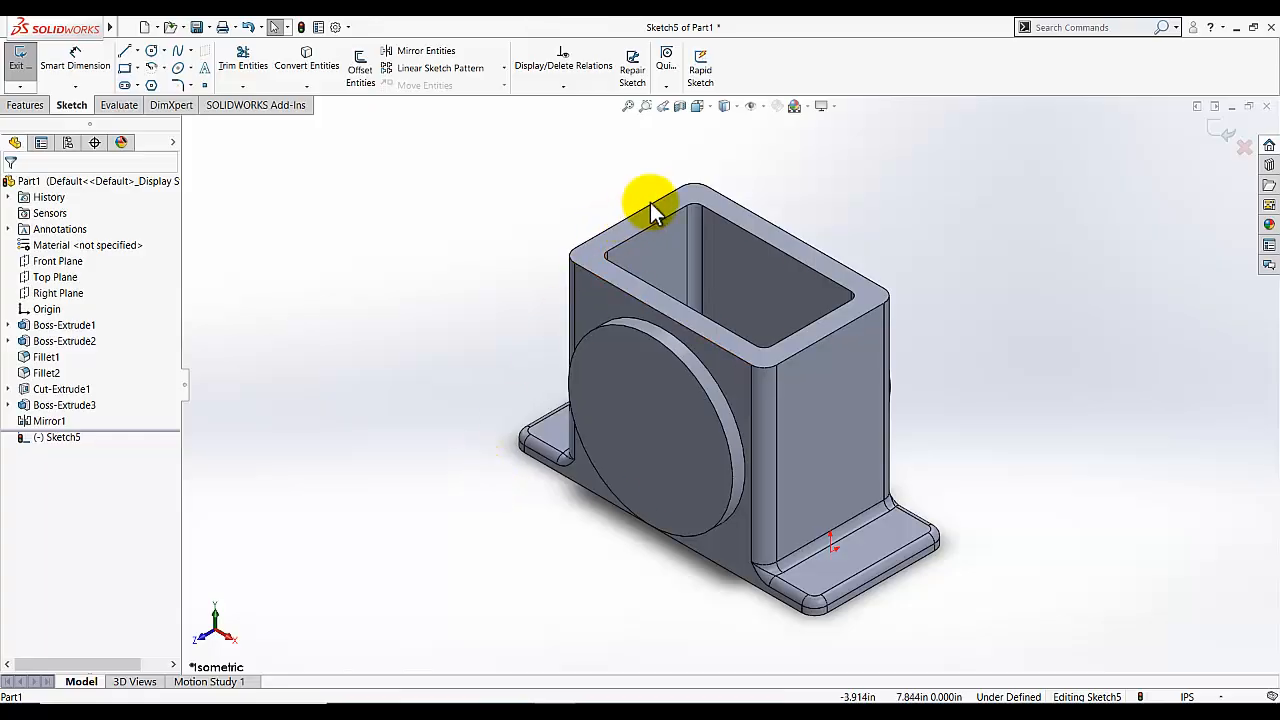
pyautogui.click(724, 106)
pyautogui.click(812, 176)
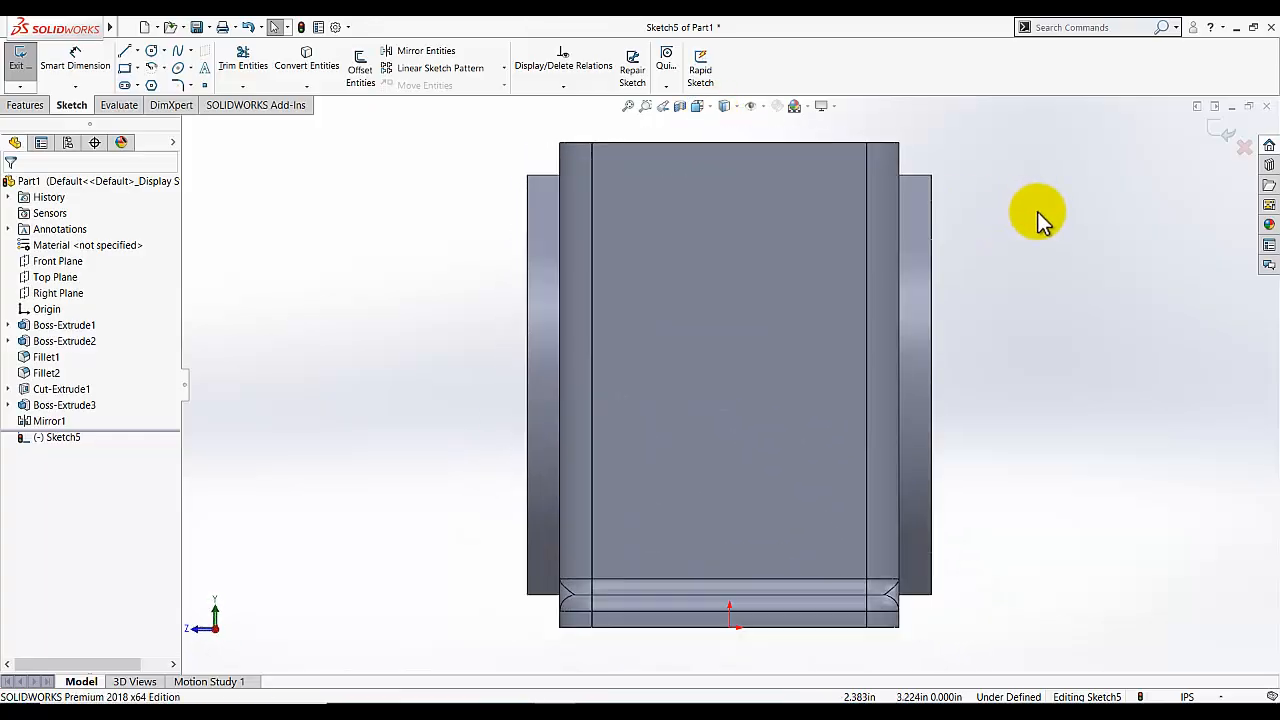
pyautogui.click(151, 50)
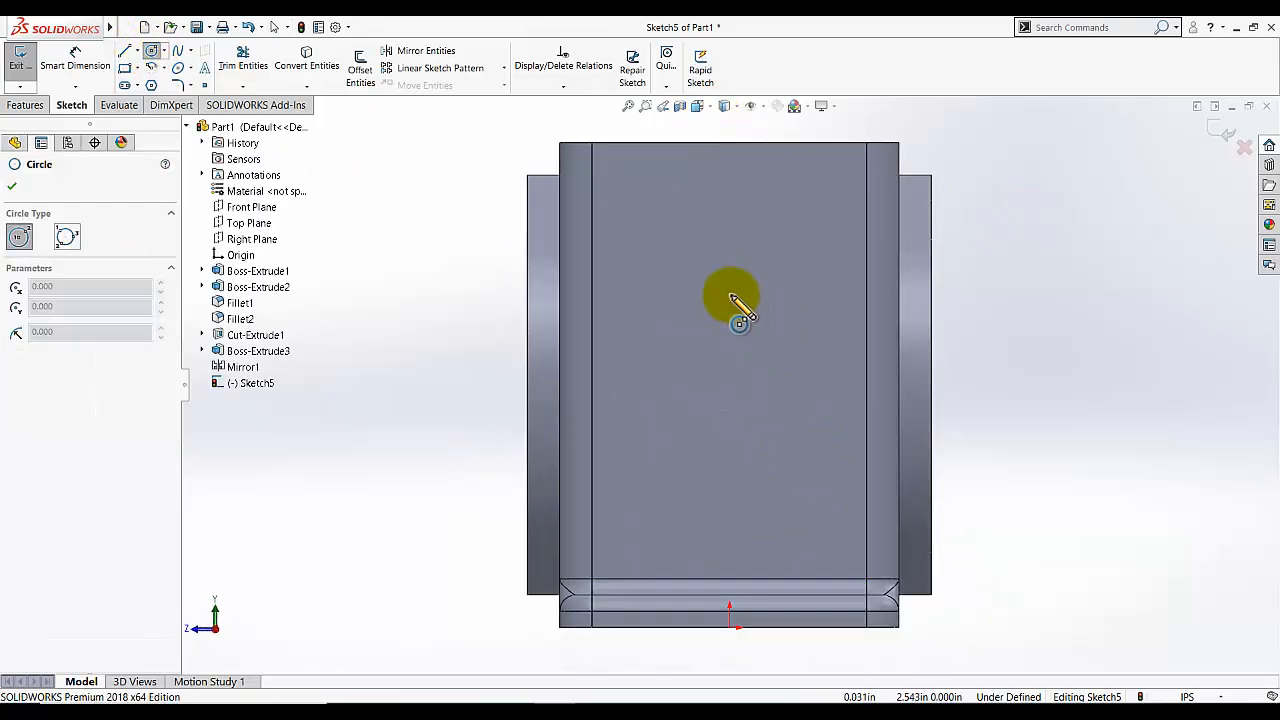
pyautogui.click(729, 291)
pyautogui.click(750, 358)
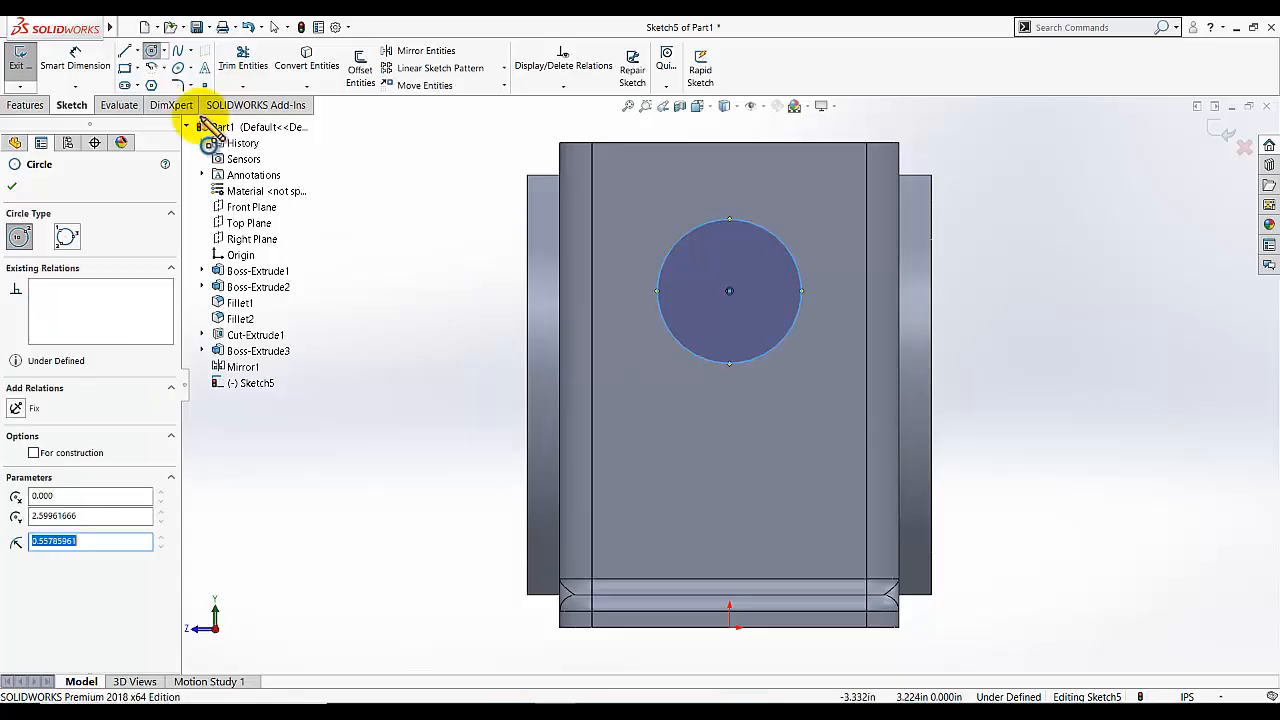
# Dimension the circle's diameter as 1 in.
pyautogui.click(76, 56)
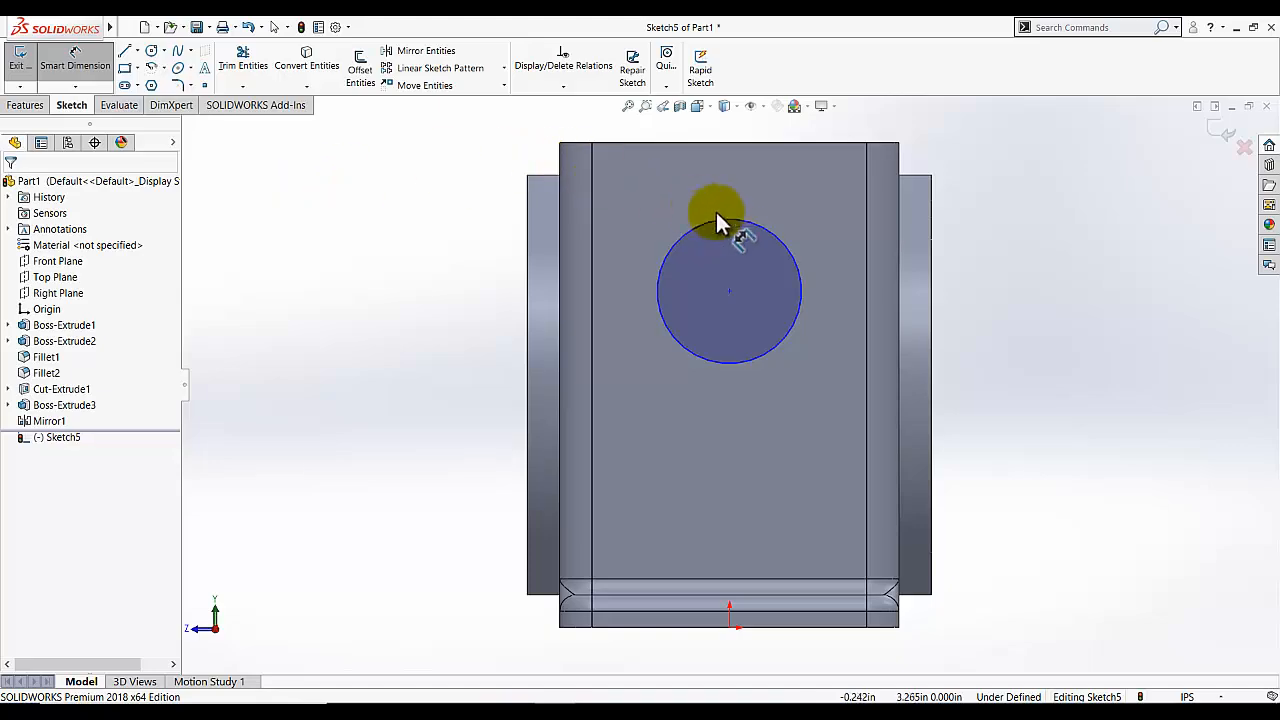
pyautogui.click(762, 222)
pyautogui.click(975, 210)
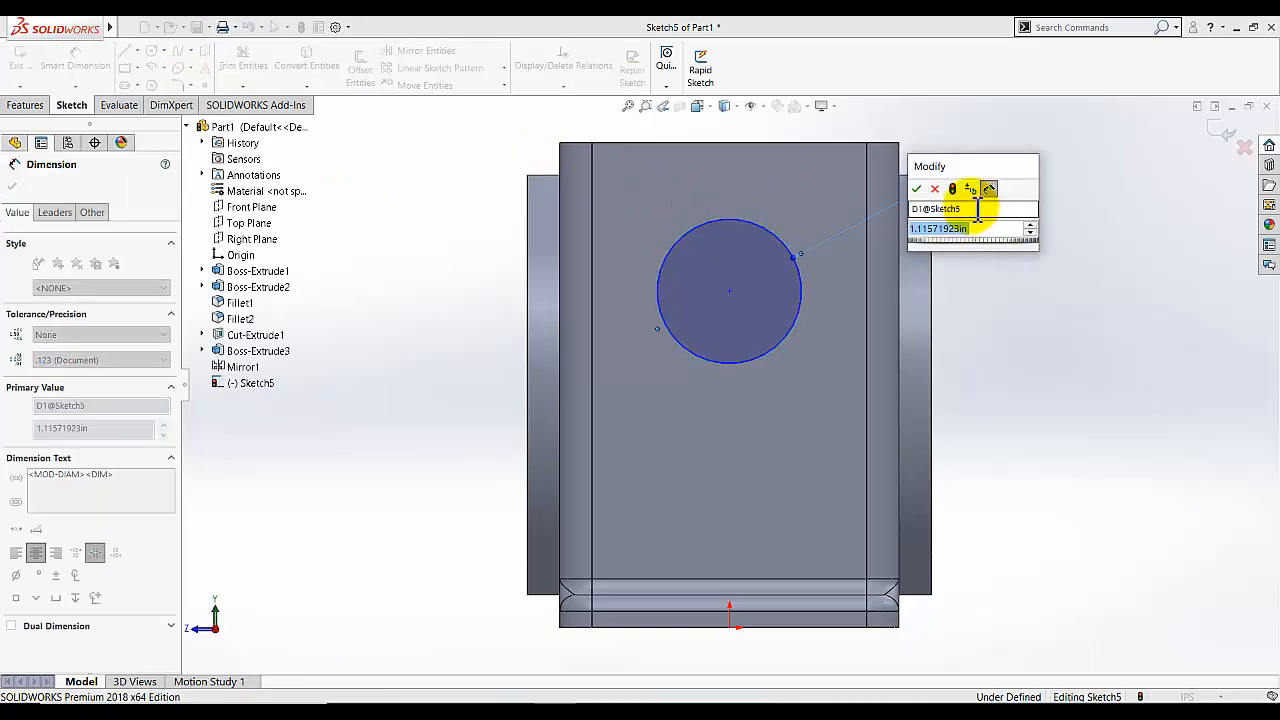
pyautogui.write('1')
pyautogui.press('Return')
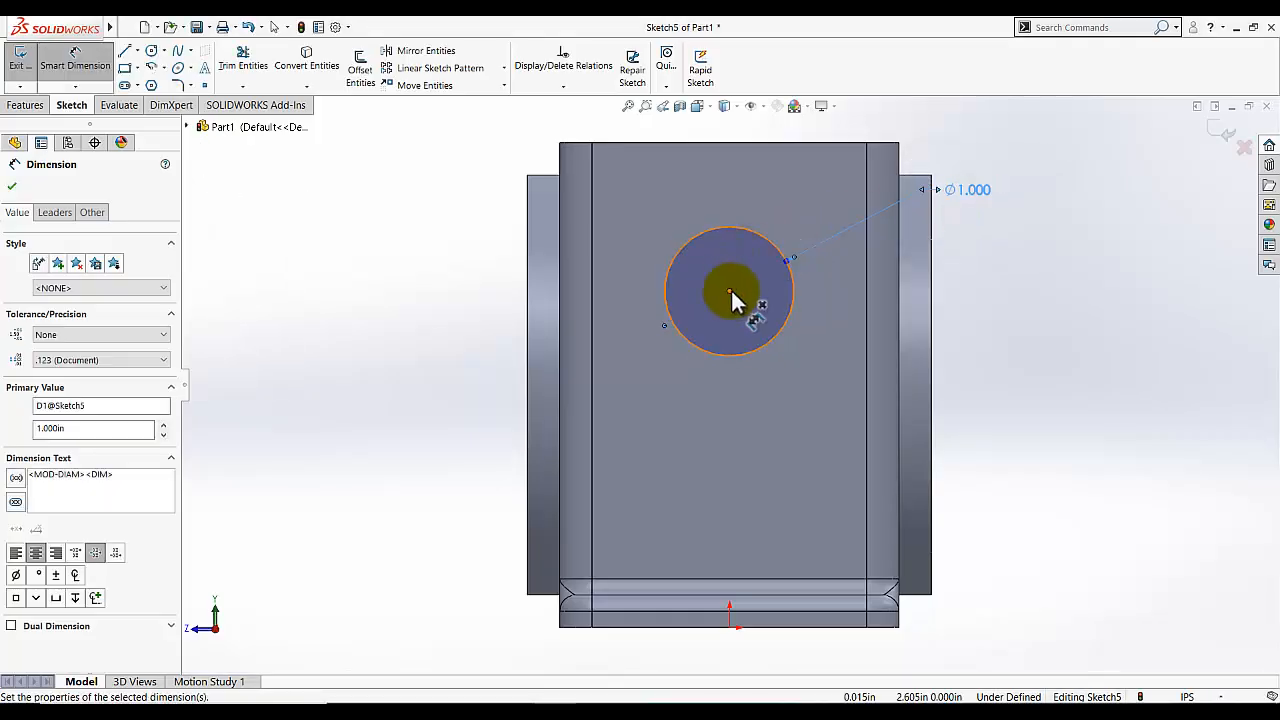
# Dimension the circle's centre 0.75 in below the top edge of the end face.
pyautogui.click(731, 291)
pyautogui.click(705, 142)
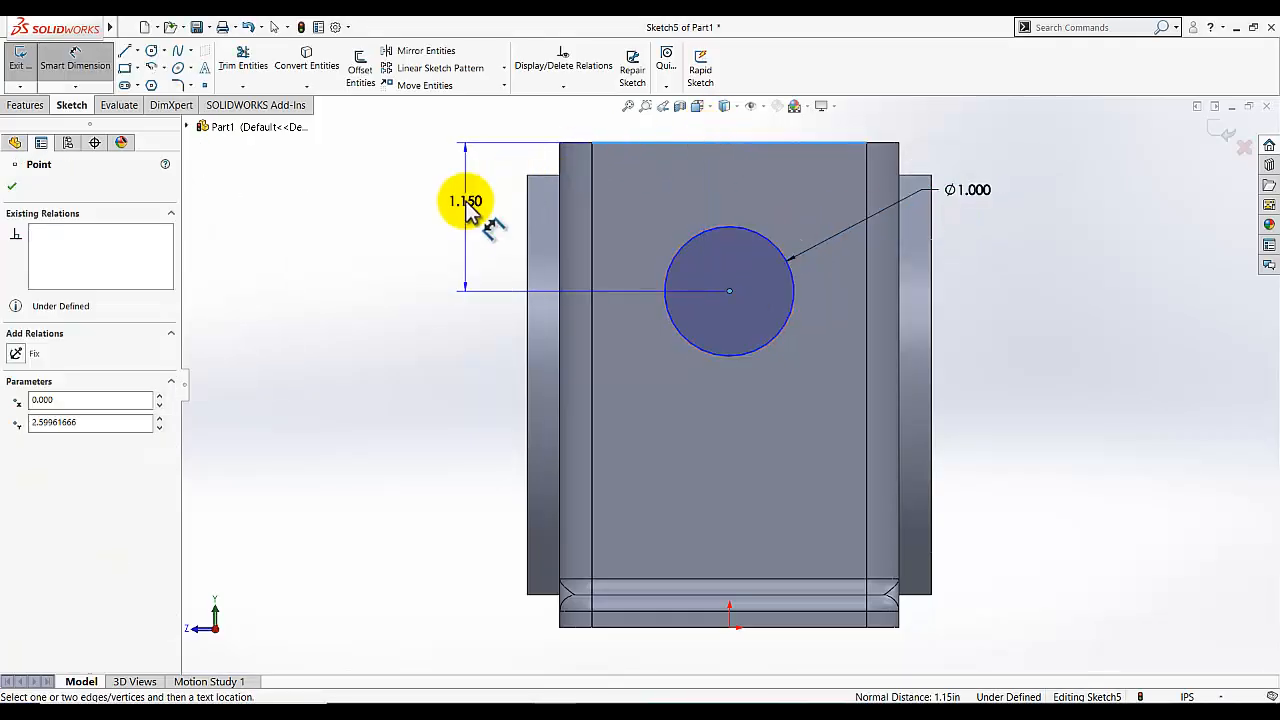
pyautogui.click(467, 210)
pyautogui.press('BackSpace')
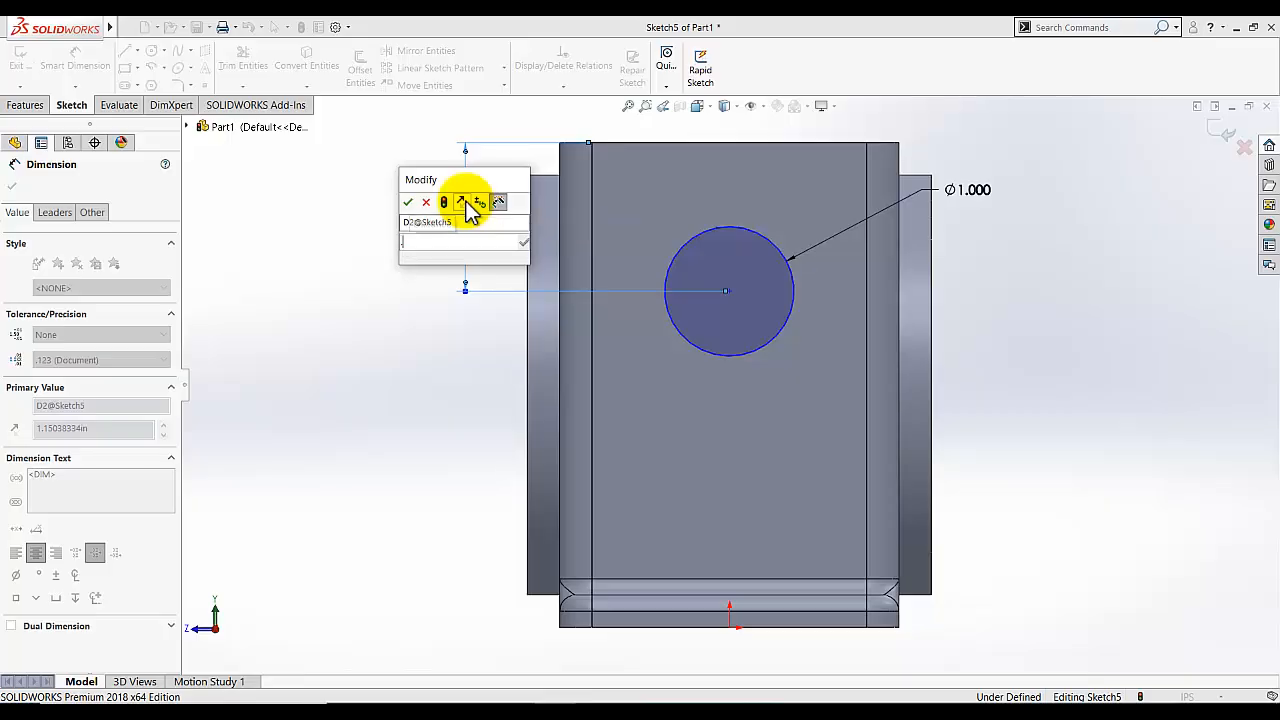
pyautogui.write('.75')
pyautogui.press('Return')
pyautogui.press('Escape')
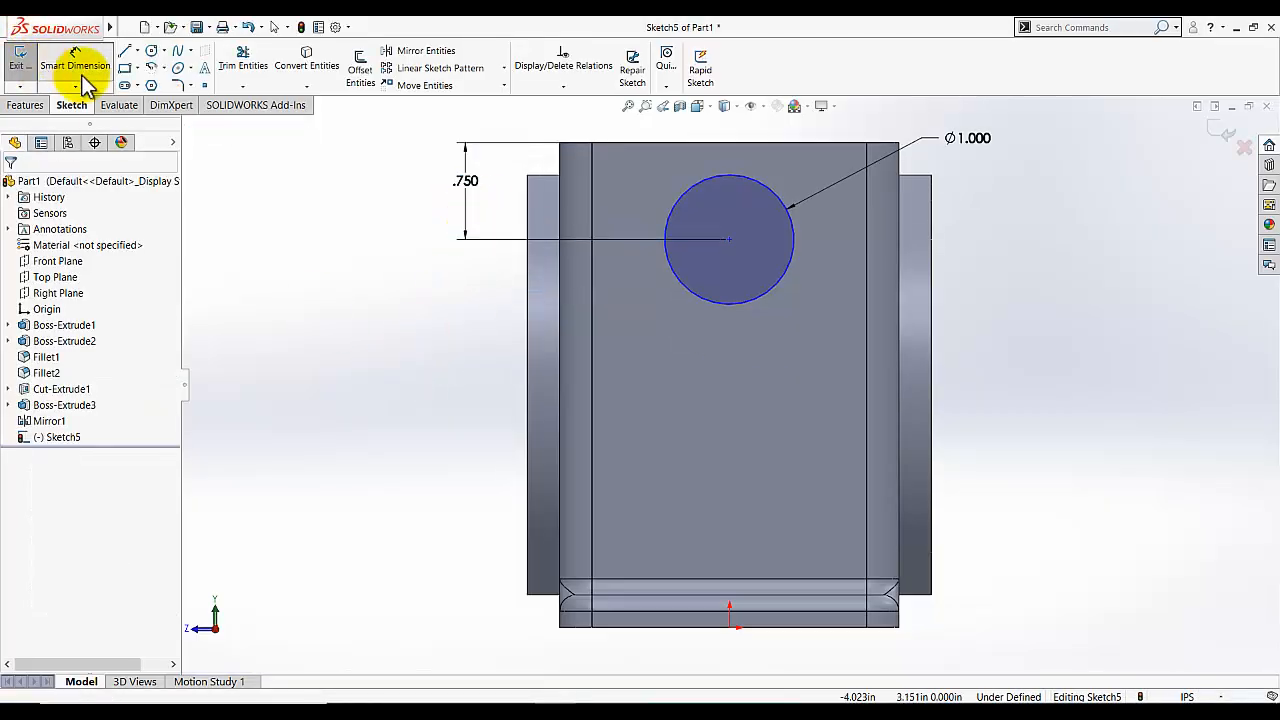
# Add a Vertical relation between the circle's centre and the origin, and finish the sketch.
pyautogui.click(560, 87)
pyautogui.click(568, 120)
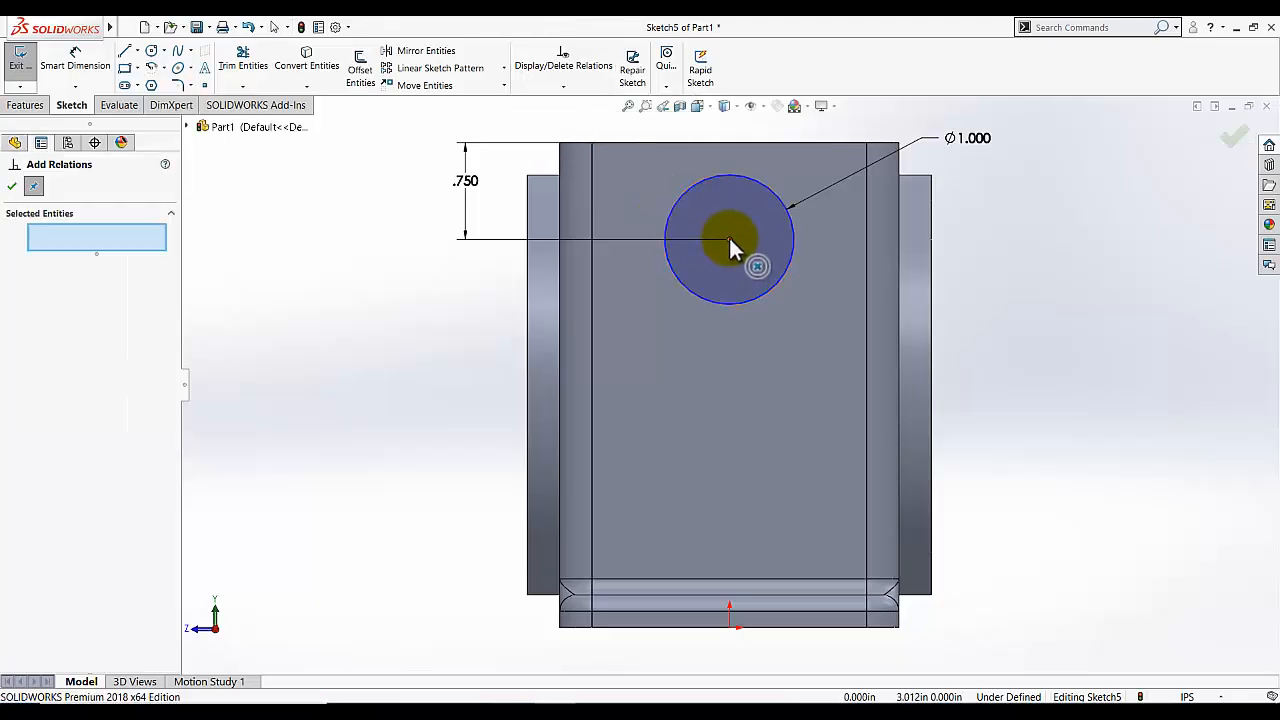
pyautogui.click(729, 238)
pyautogui.click(730, 626)
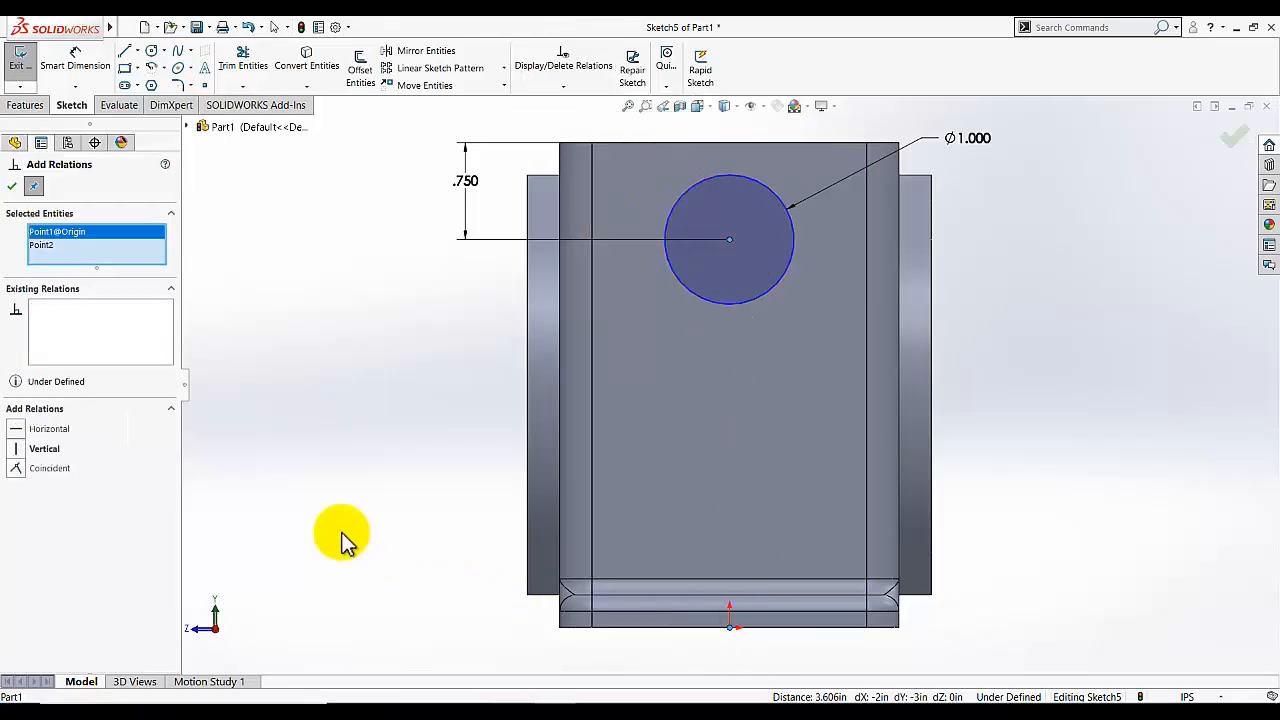
pyautogui.click(18, 449)
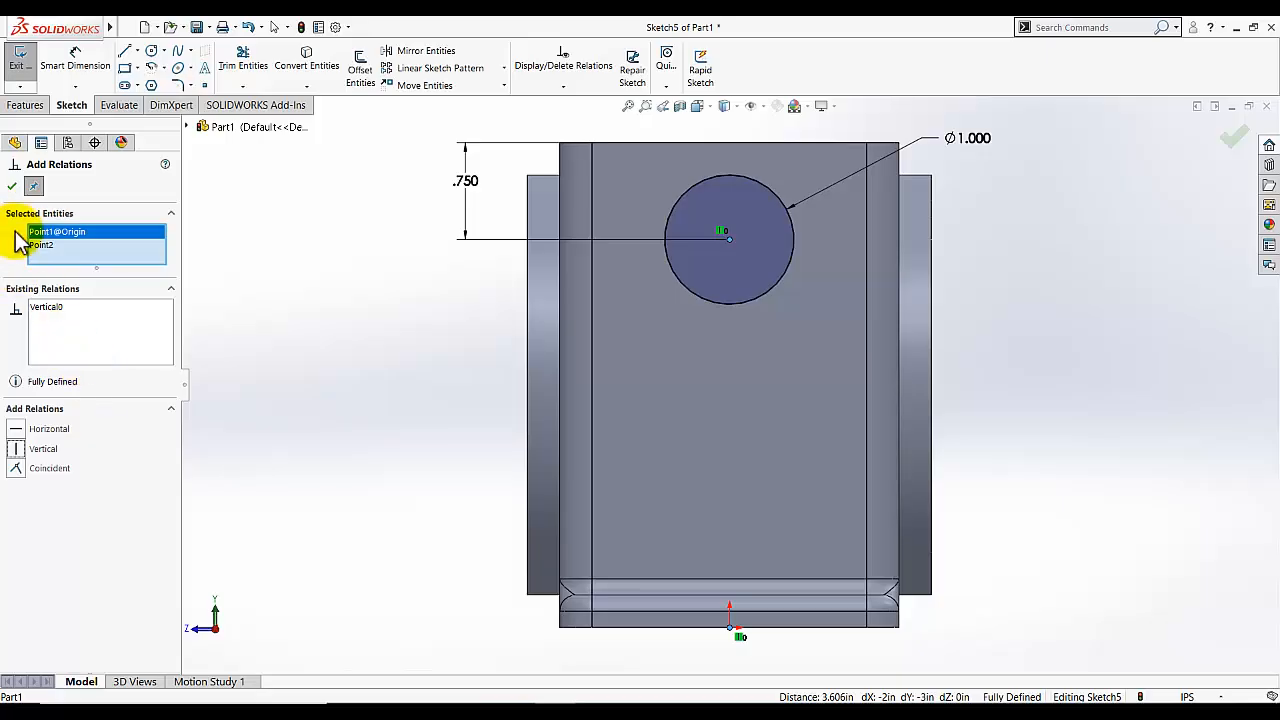
pyautogui.click(12, 186)
pyautogui.click(18, 60)
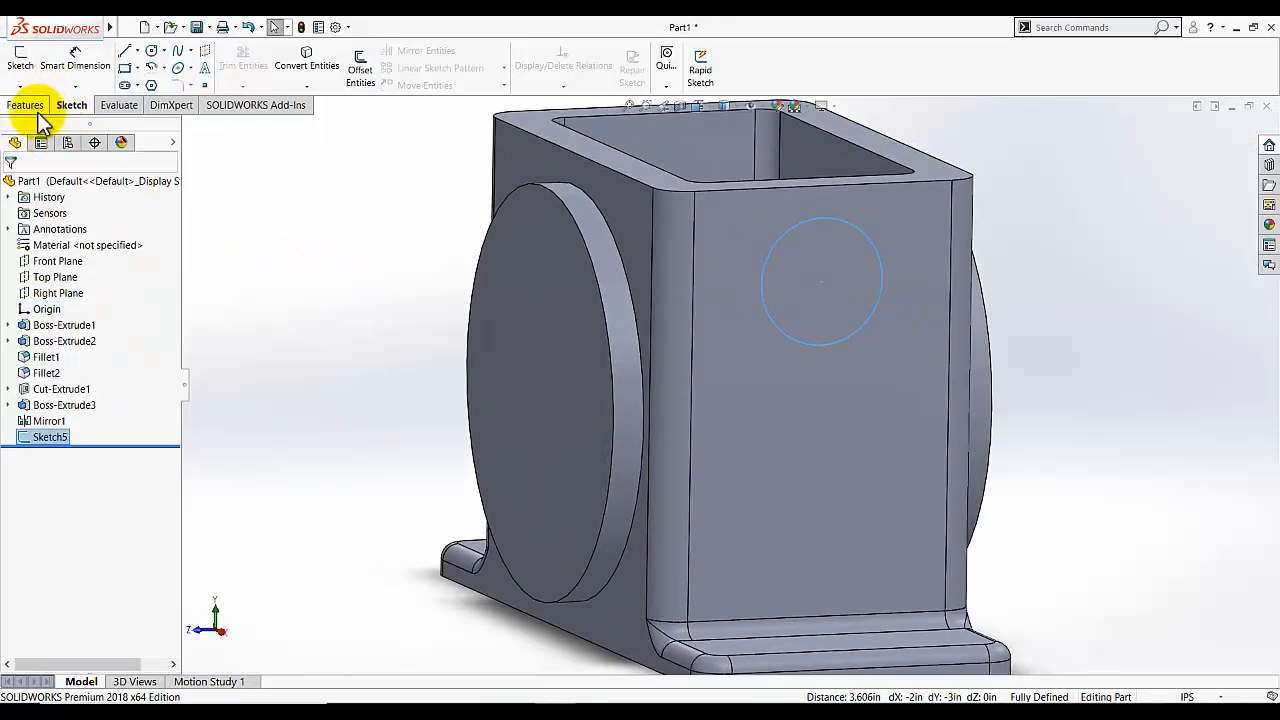
# Extrude the end-face circle outward as a 0.5 in blind boss merged with the body.
pyautogui.click(30, 106)
pyautogui.click(27, 66)
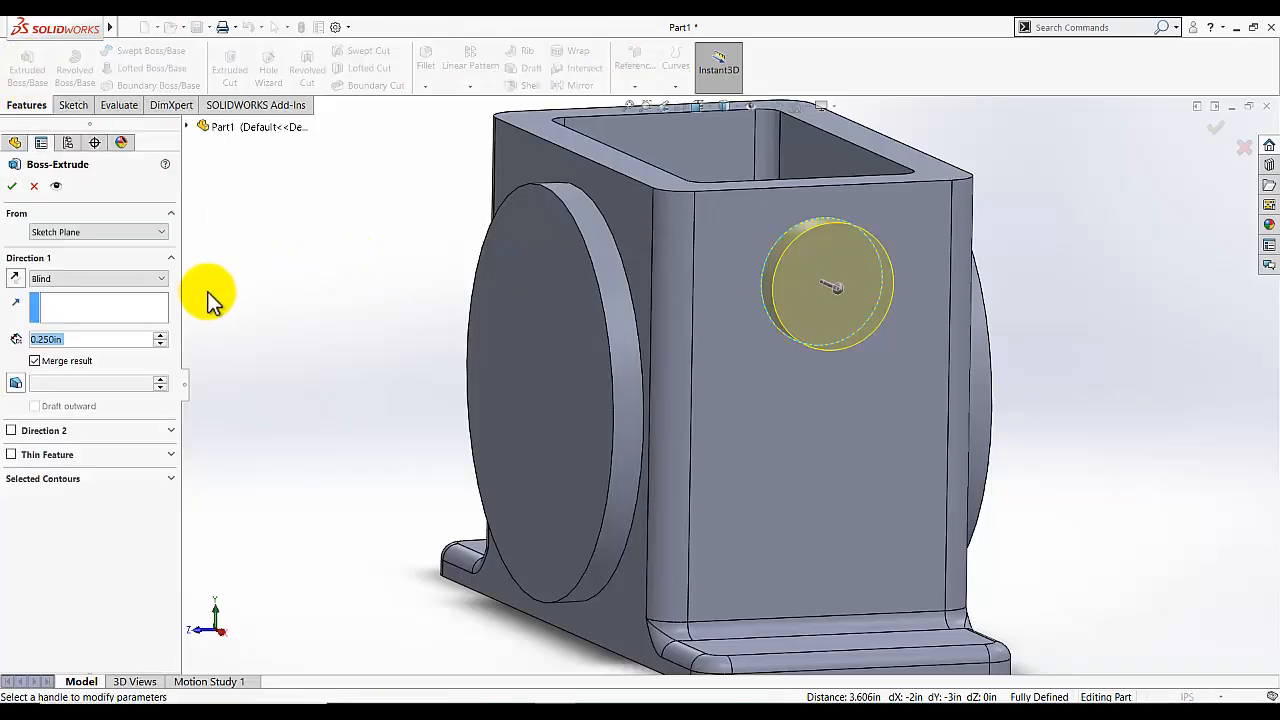
pyautogui.write('0.5')
pyautogui.press('Return')
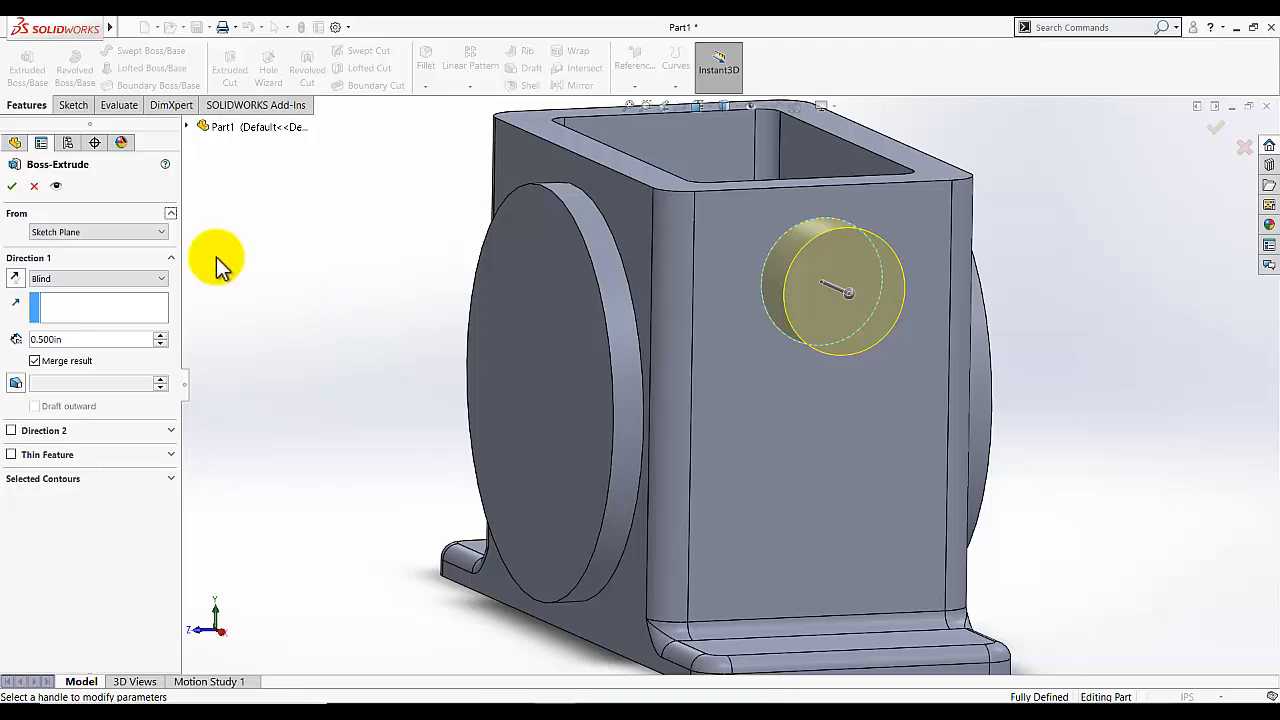
pyautogui.click(12, 186)
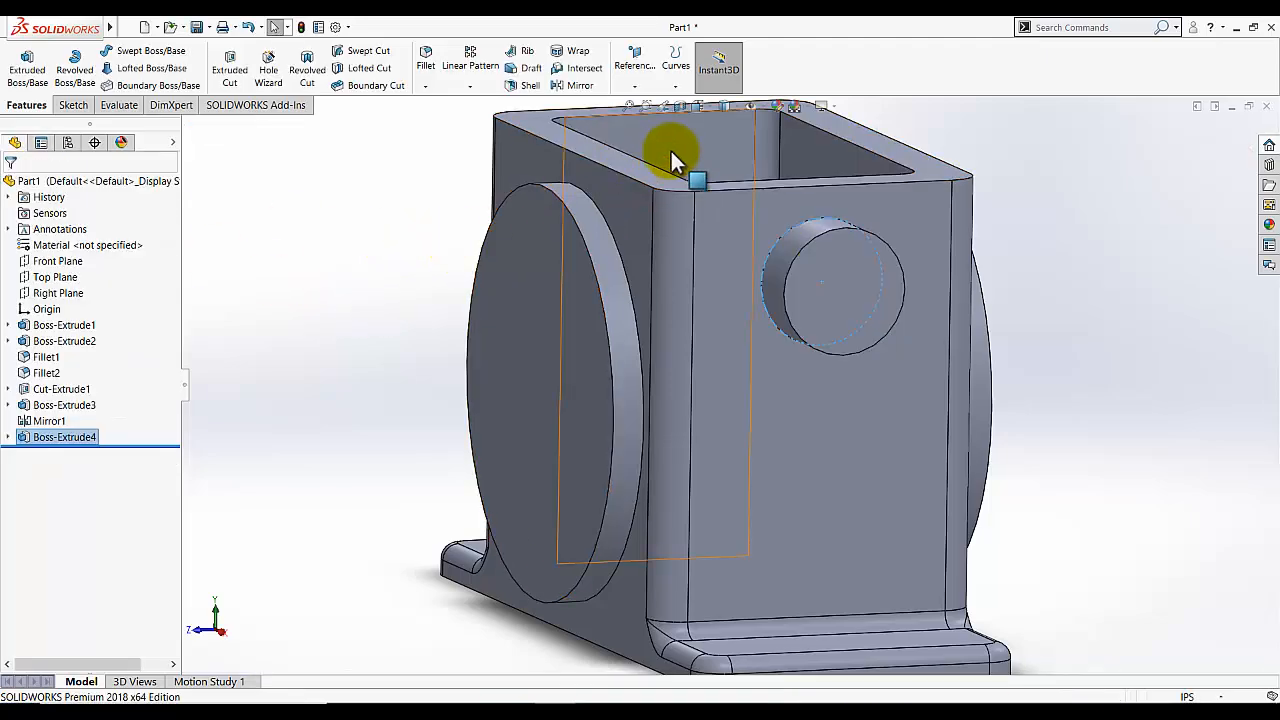
# Mirror the small cylindrical boss about the Right Plane onto the opposite end of the box.
pyautogui.click(724, 105)
pyautogui.click(748, 150)
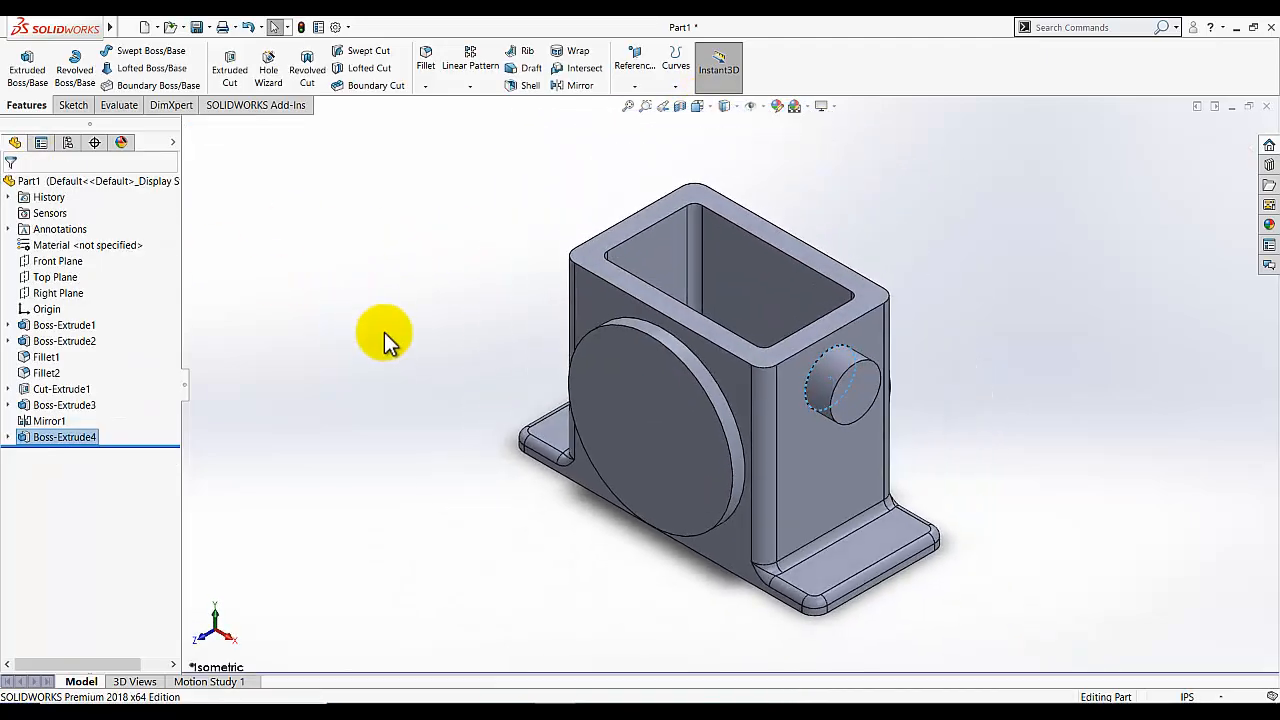
pyautogui.click(993, 347)
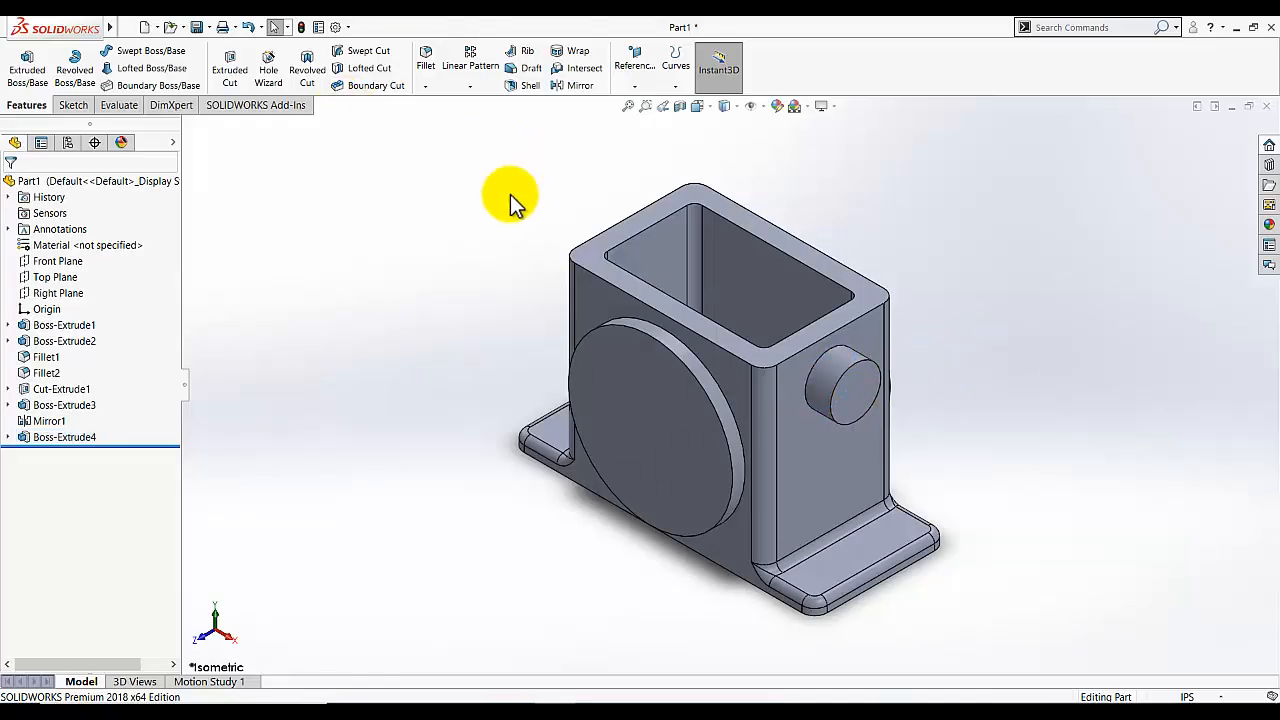
pyautogui.moveTo(510, 194); pyautogui.dragTo(449, 143, button='middle')
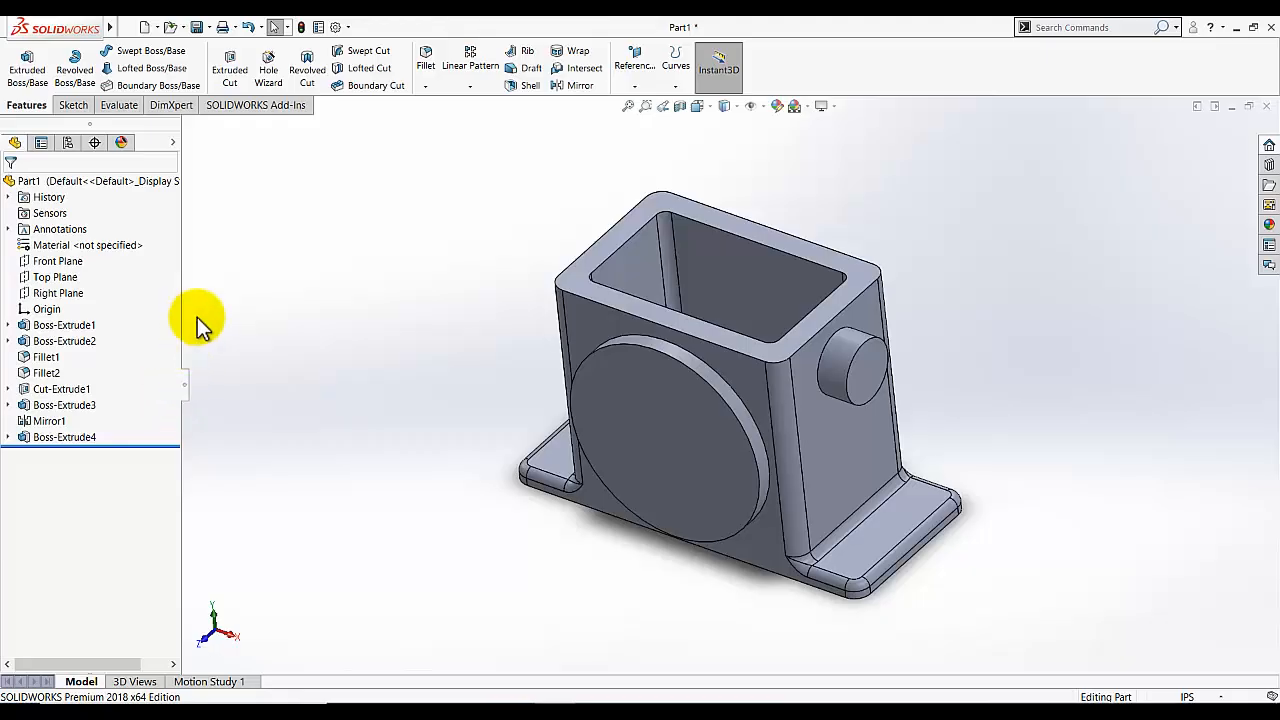
pyautogui.click(575, 85)
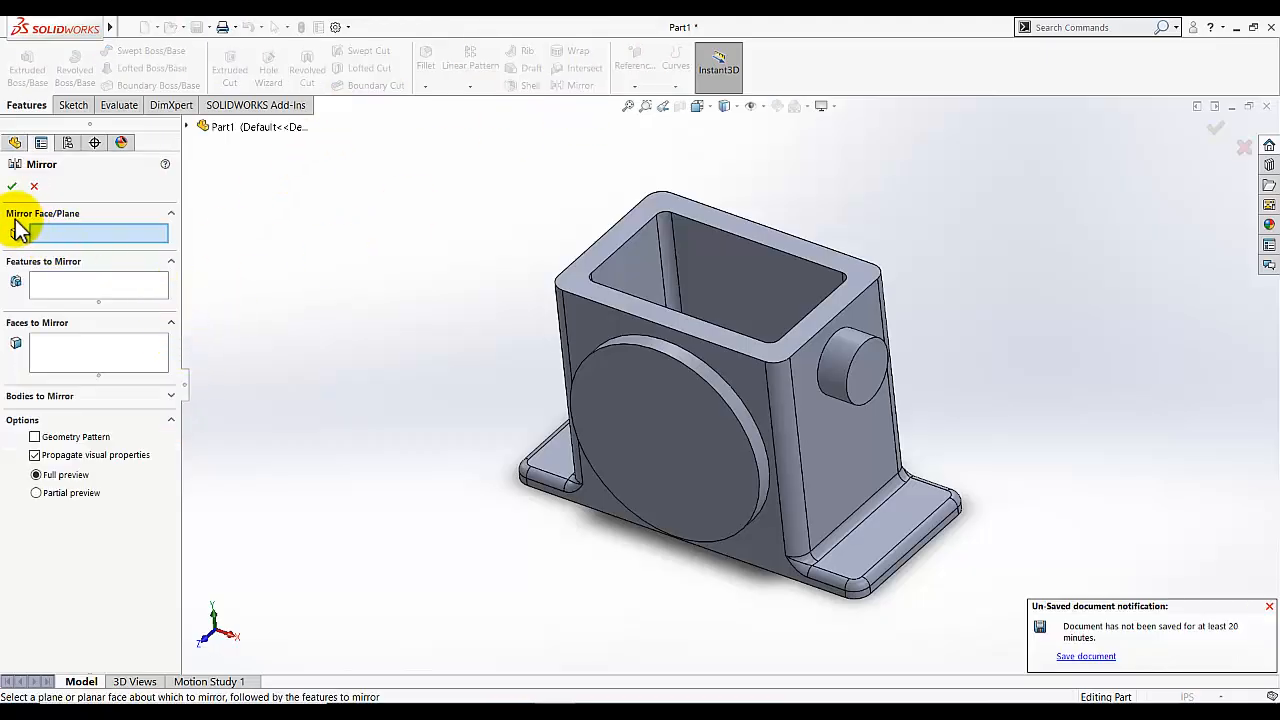
pyautogui.click(189, 128)
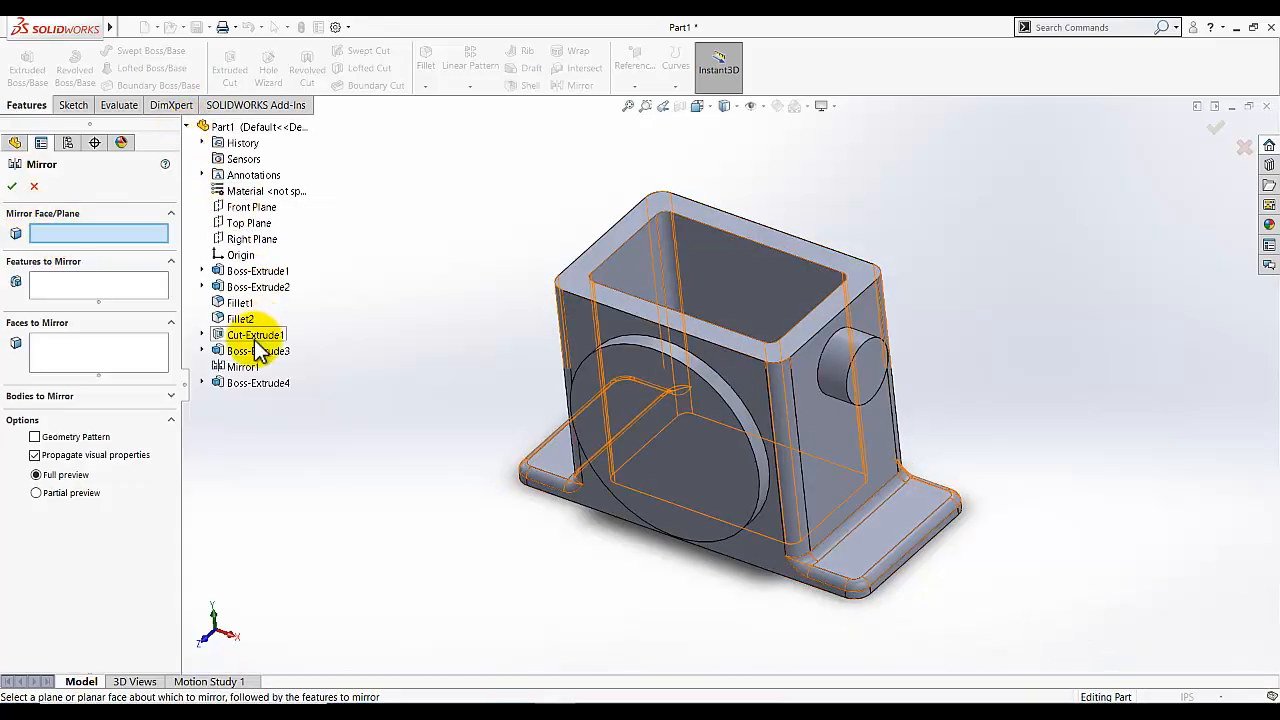
pyautogui.click(238, 241)
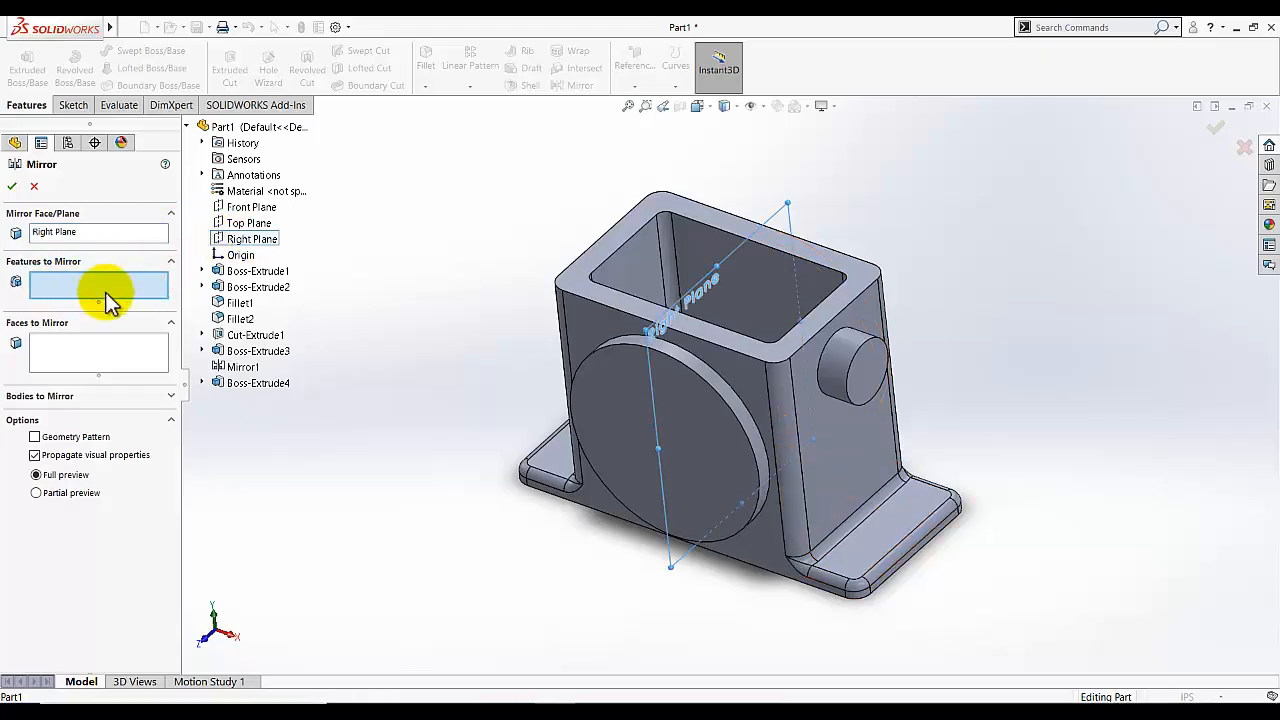
pyautogui.click(273, 388)
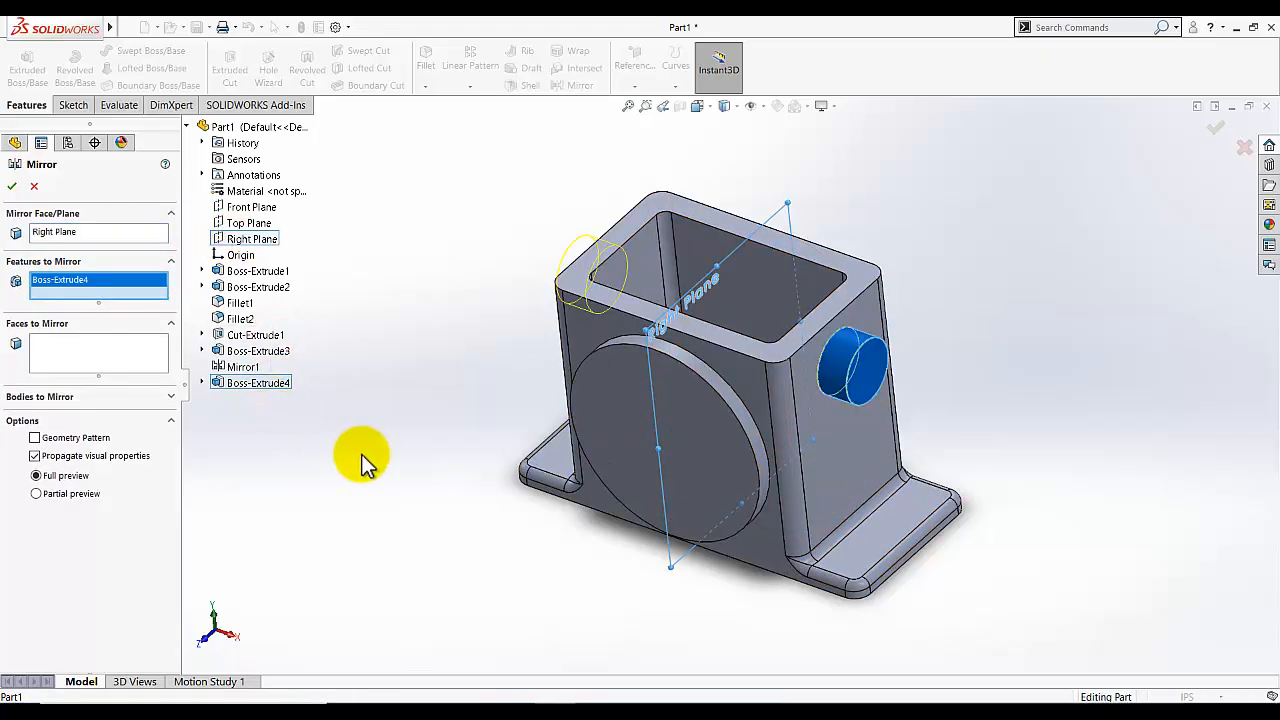
pyautogui.click(12, 186)
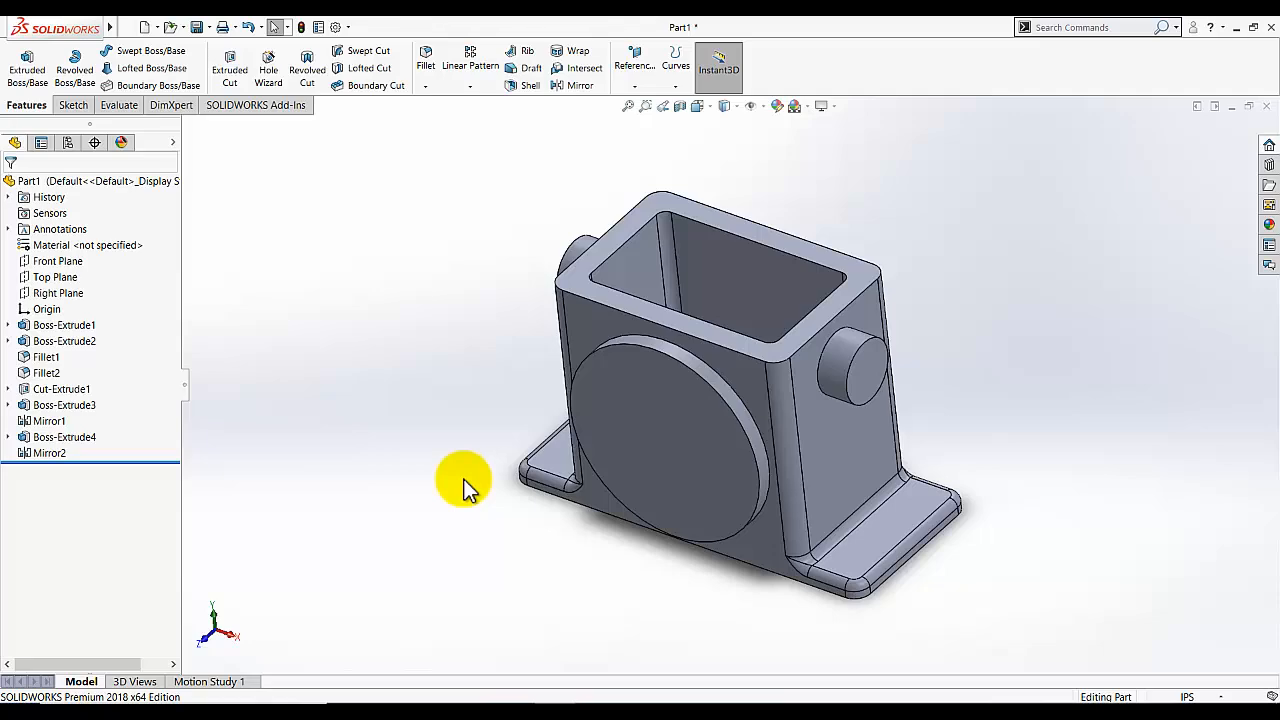
# Start a sketch on the front face of the large round boss, viewed straight on.
pyautogui.click(724, 106)
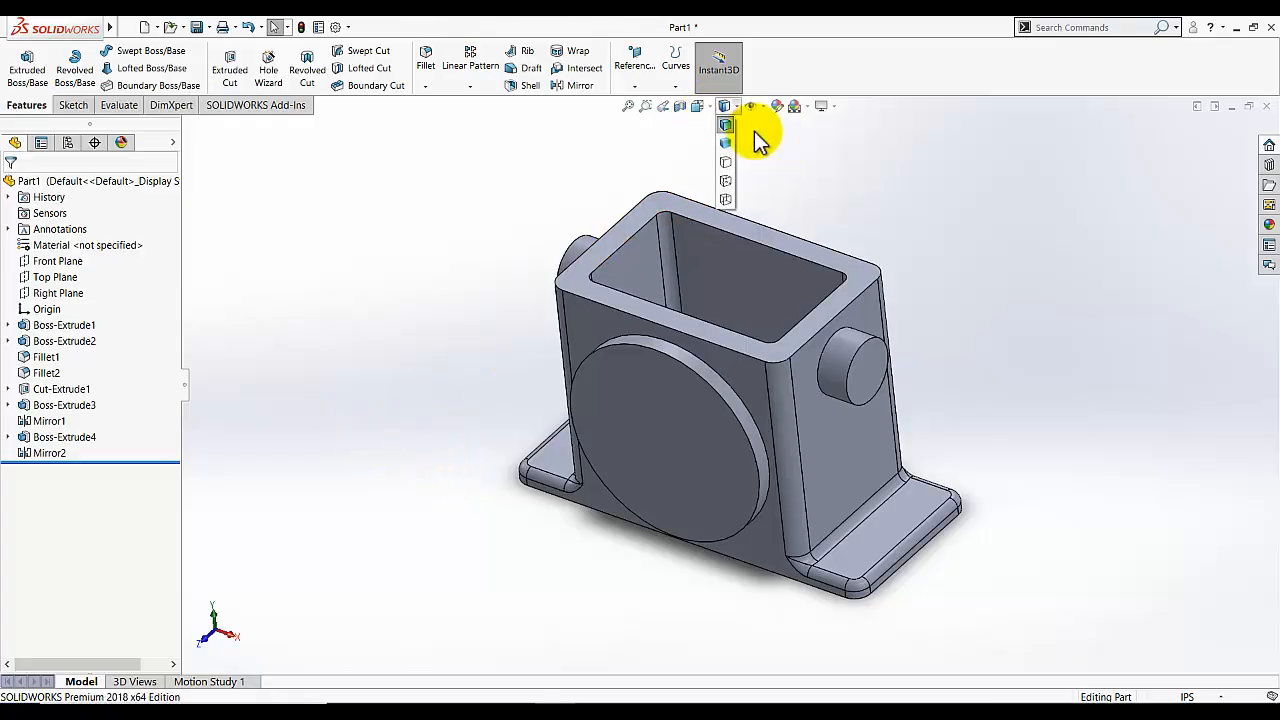
pyautogui.click(697, 106)
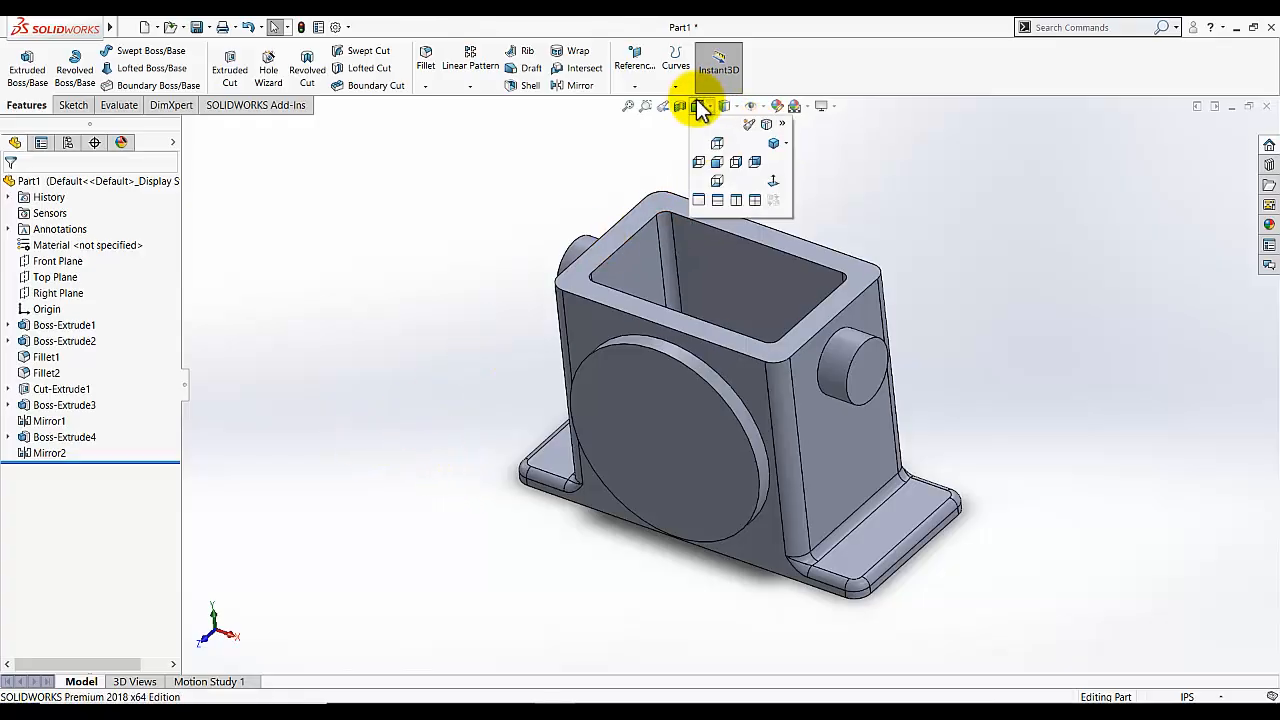
pyautogui.click(767, 141)
pyautogui.click(74, 106)
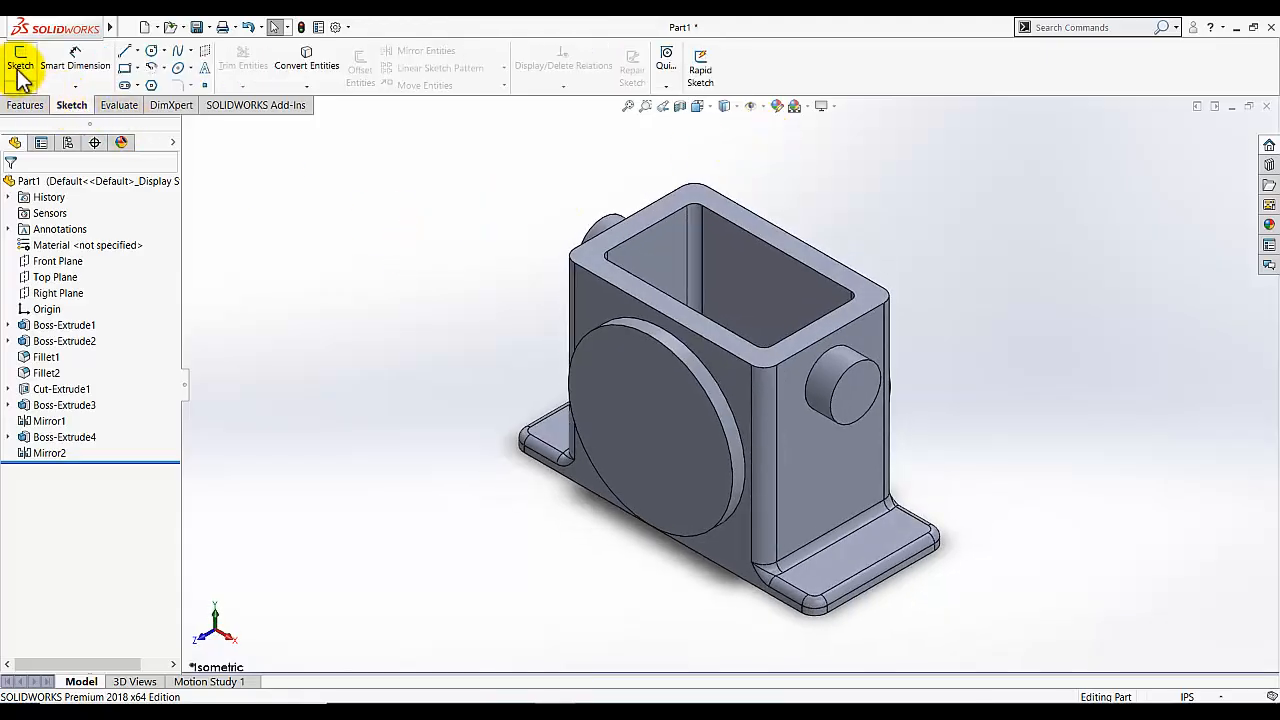
pyautogui.click(15, 58)
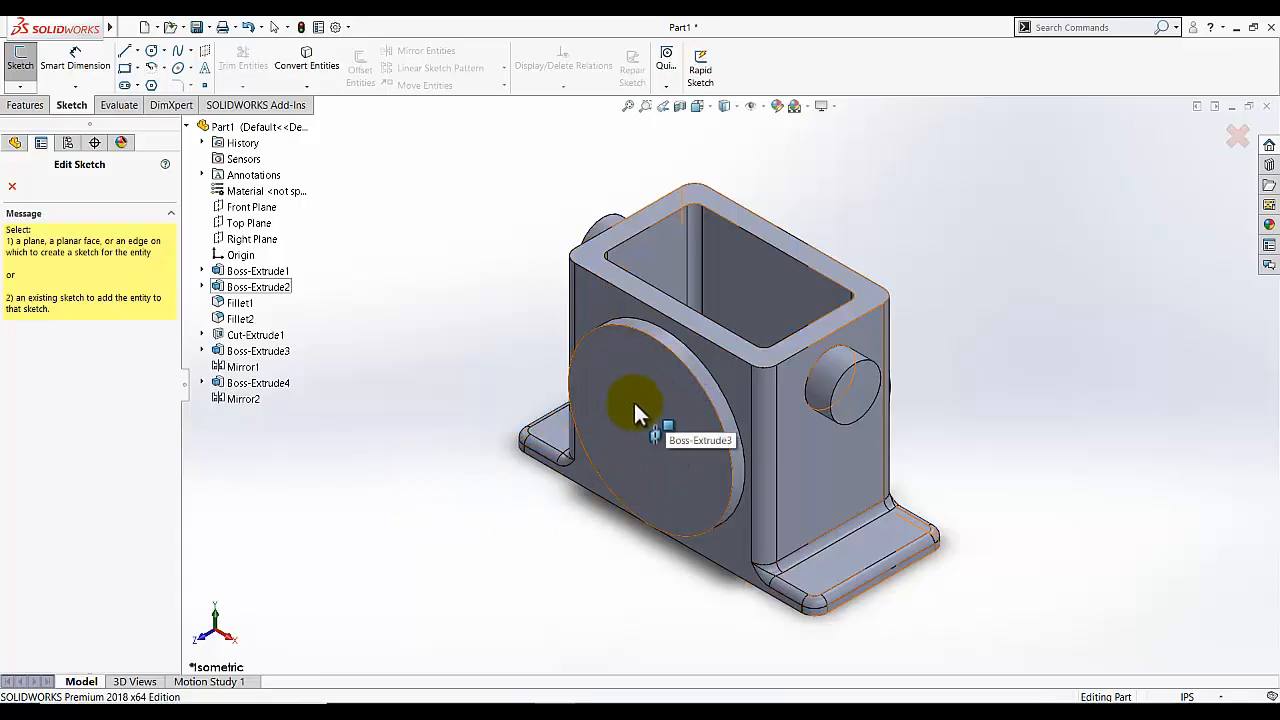
pyautogui.click(631, 363)
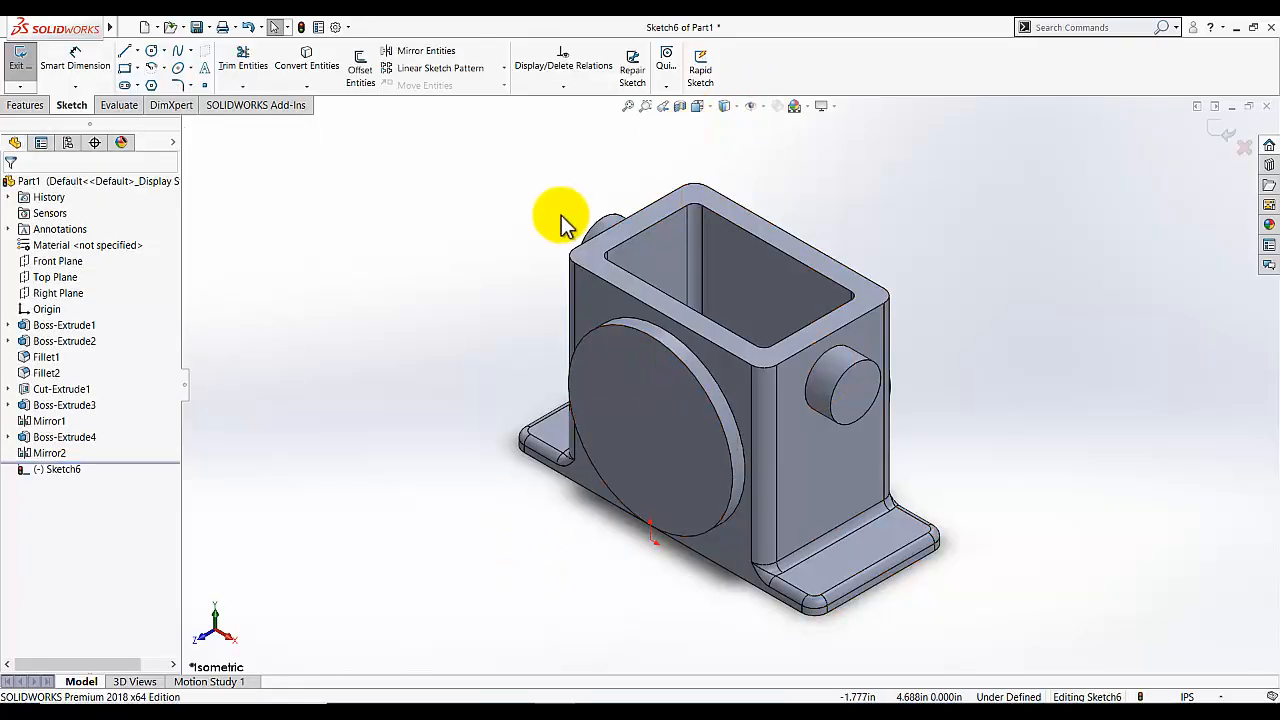
pyautogui.press('space')
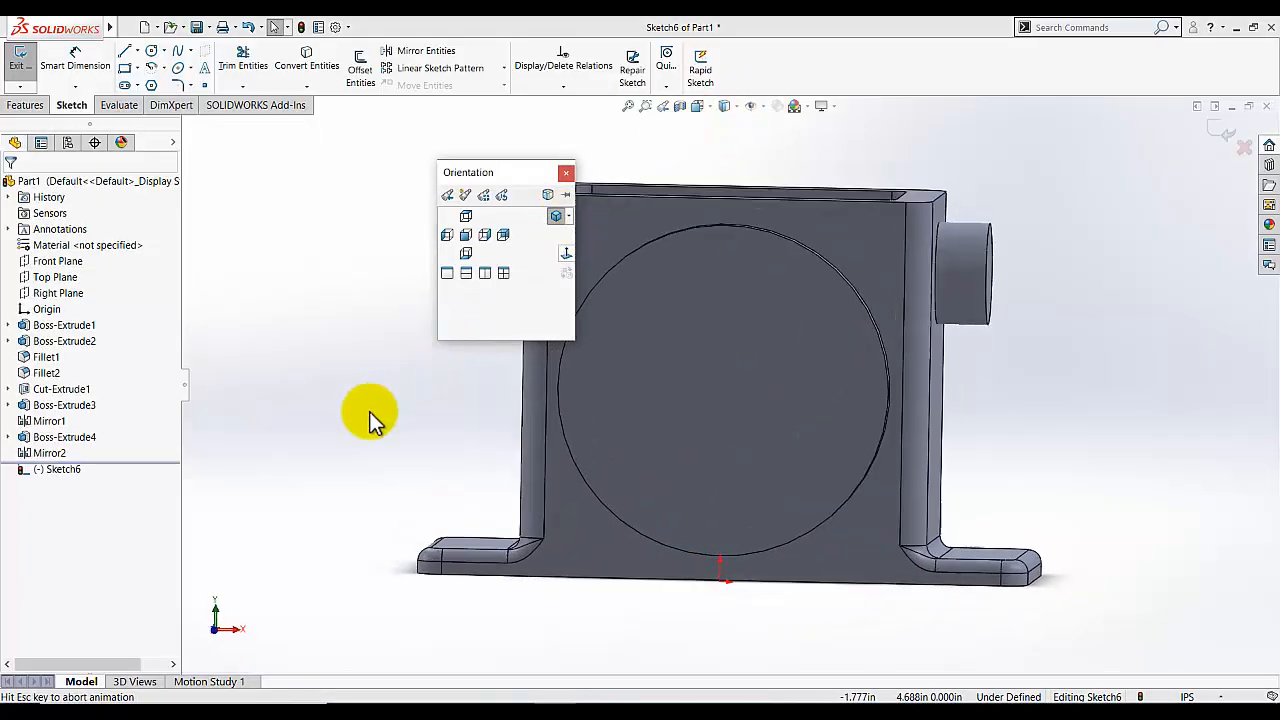
pyautogui.click(152, 51)
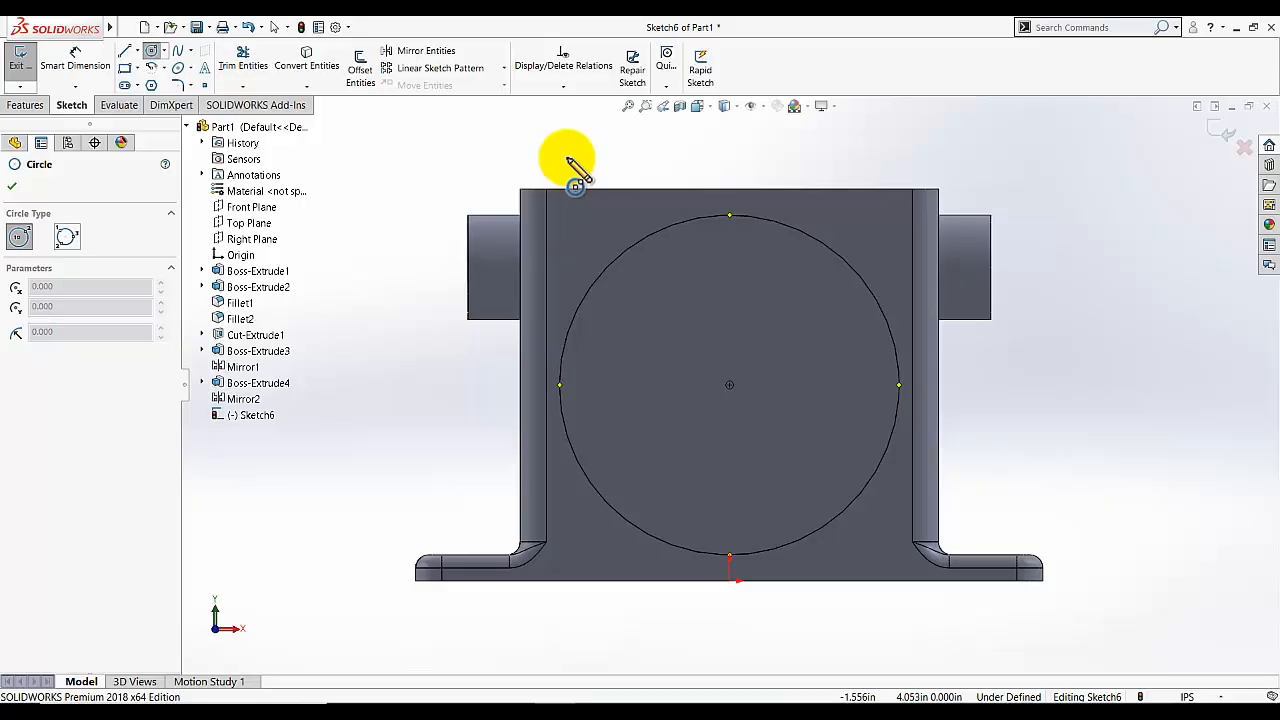
pyautogui.press('Escape')
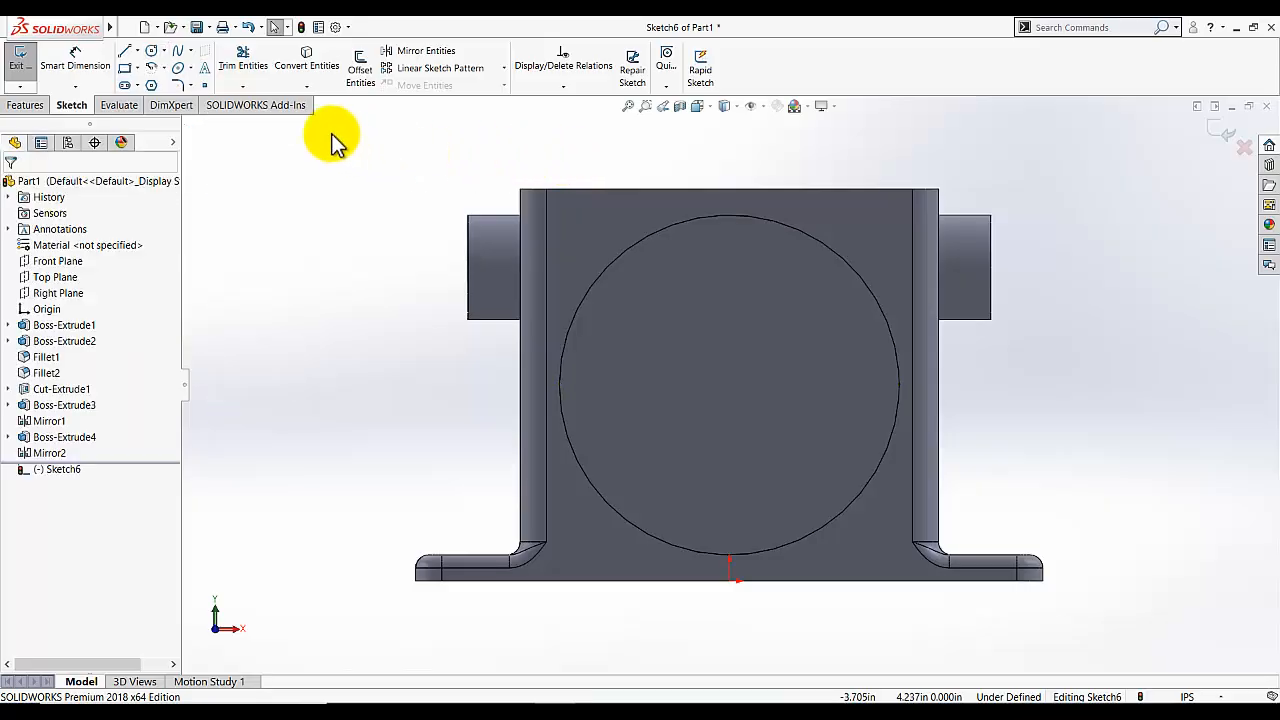
pyautogui.click(150, 52)
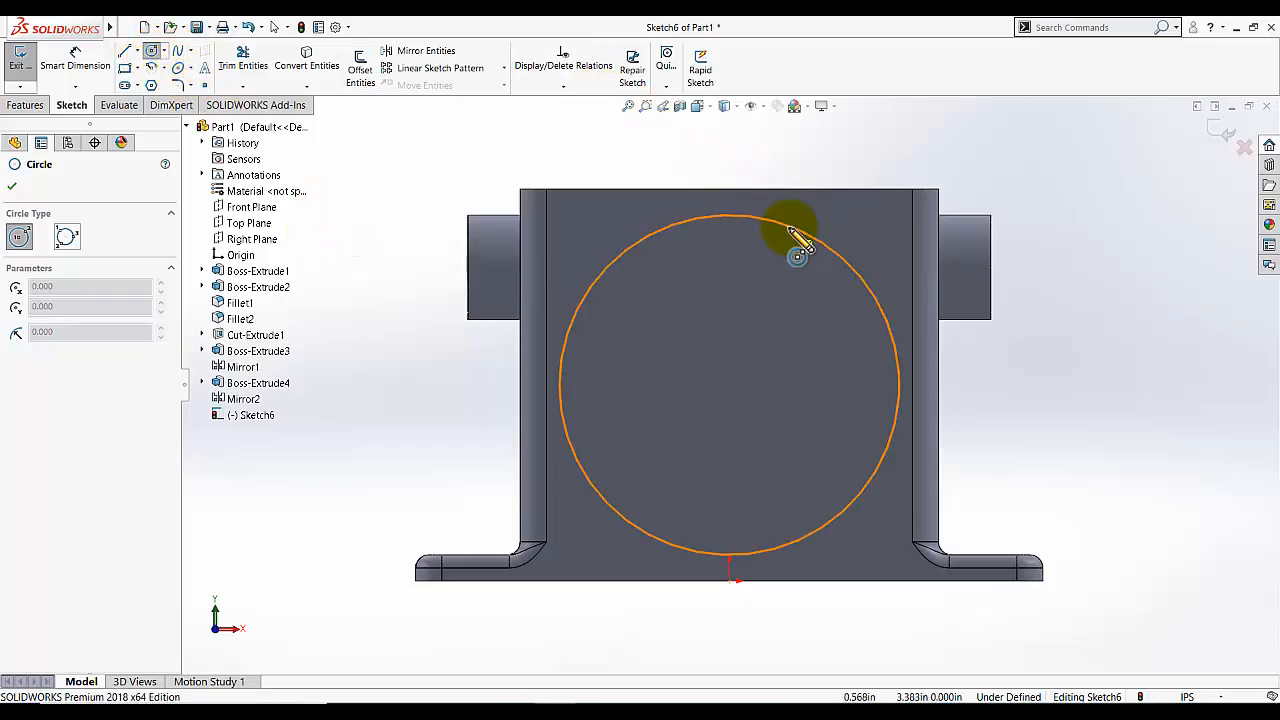
pyautogui.click(730, 386)
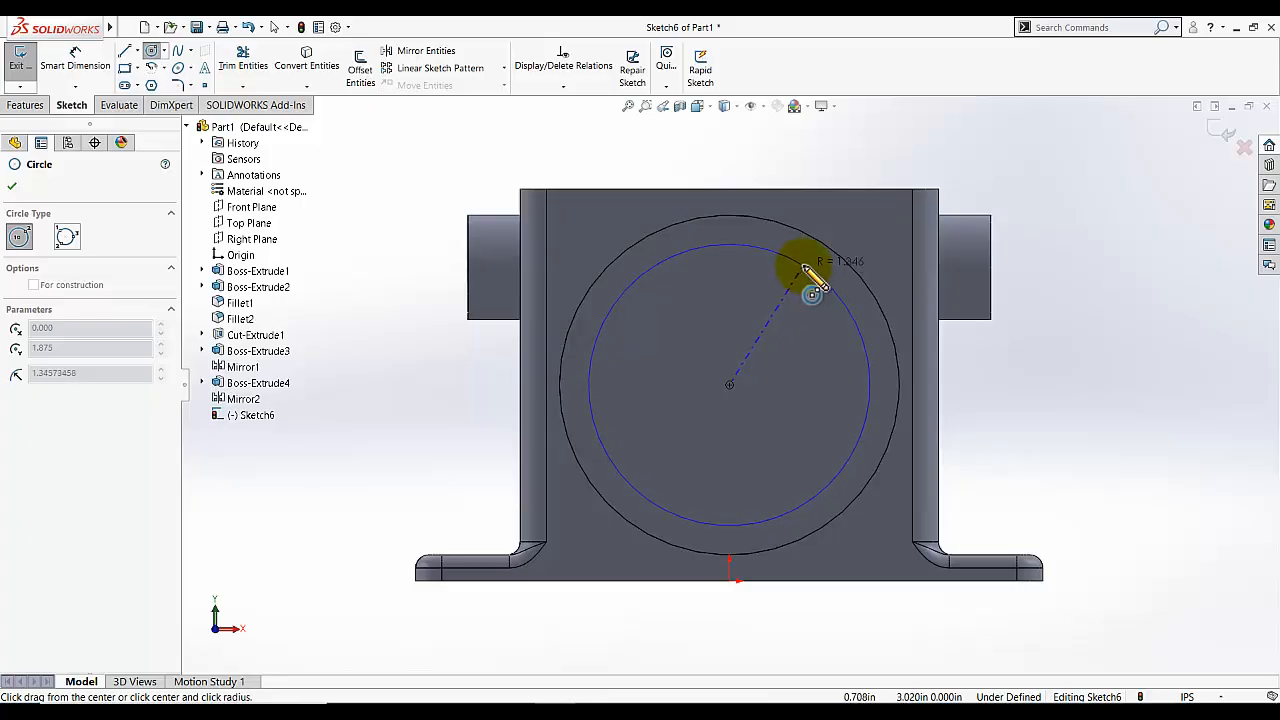
pyautogui.press('Escape')
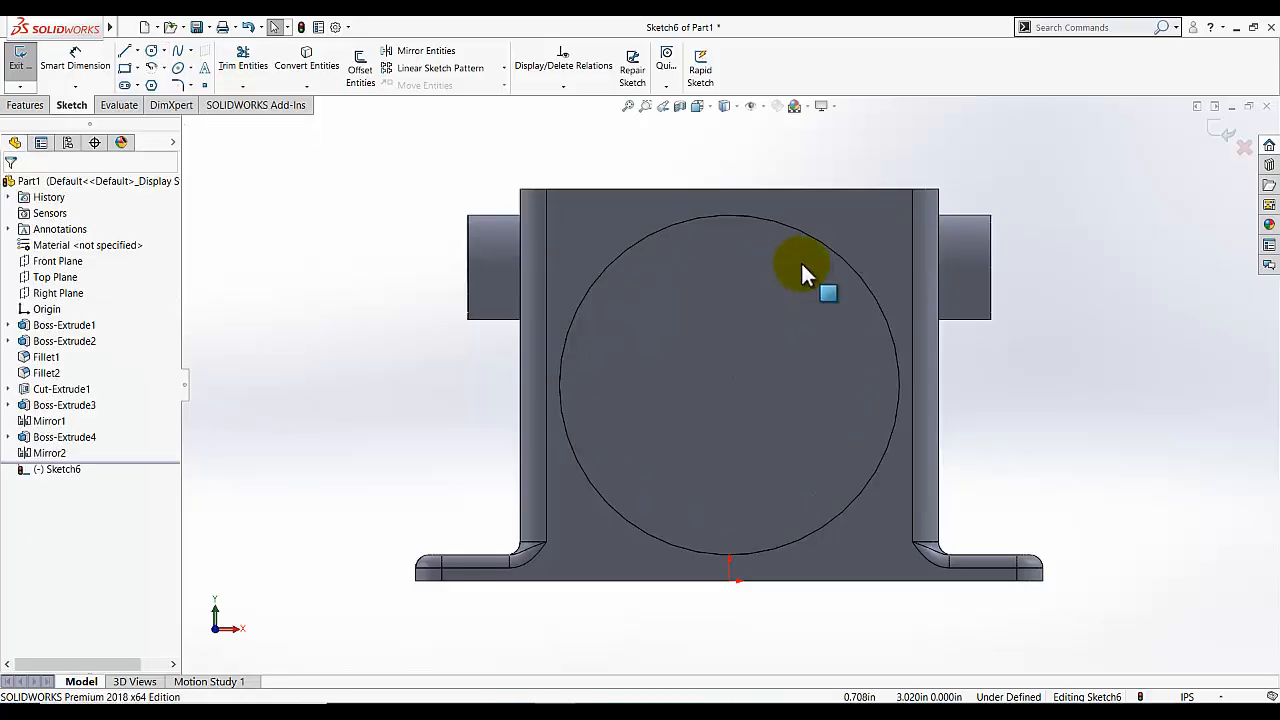
# Sketch a circle in the empty area beside the housing and set its diameter to 2.25 in.
pyautogui.click(152, 52)
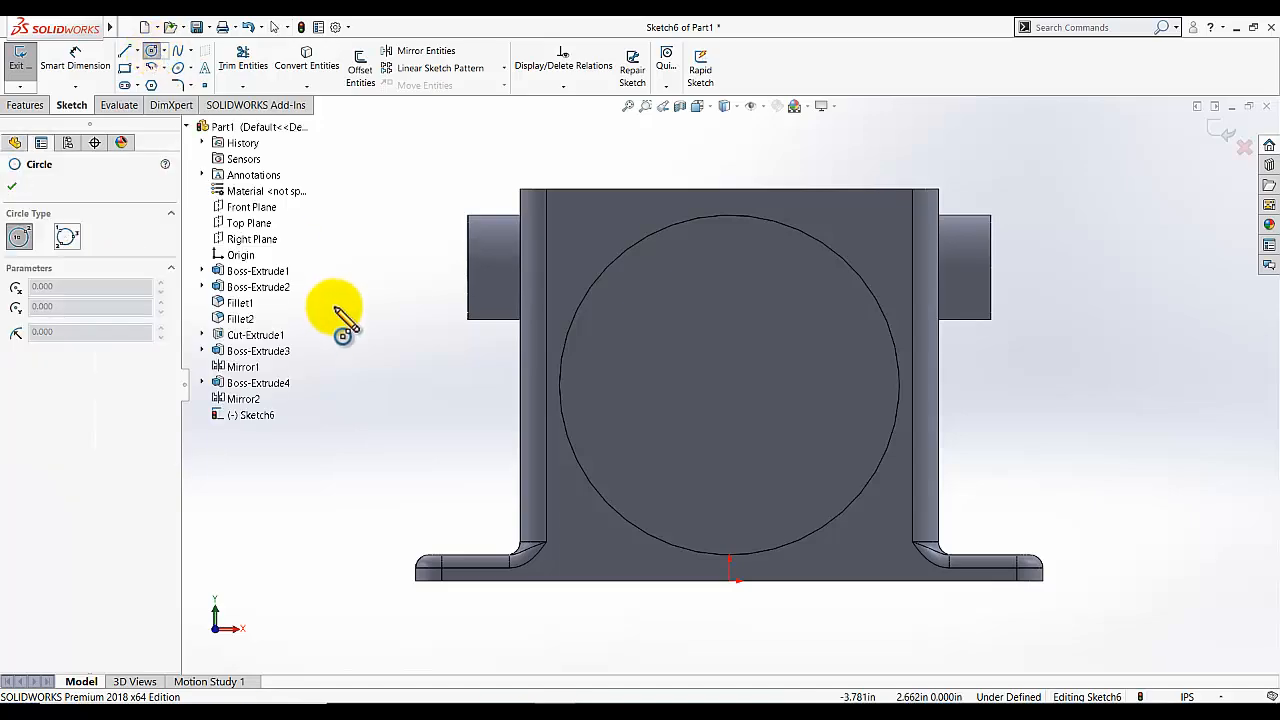
pyautogui.click(326, 315)
pyautogui.click(366, 336)
pyautogui.click(78, 56)
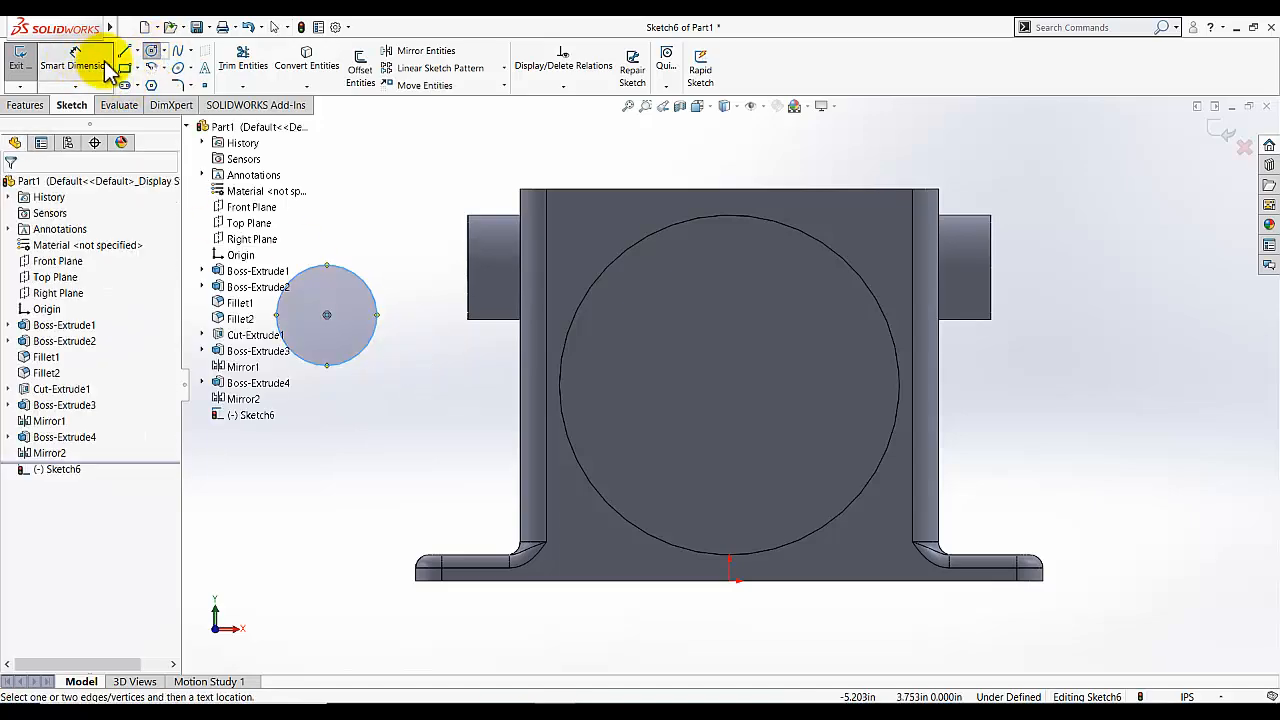
pyautogui.click(363, 277)
pyautogui.click(398, 195)
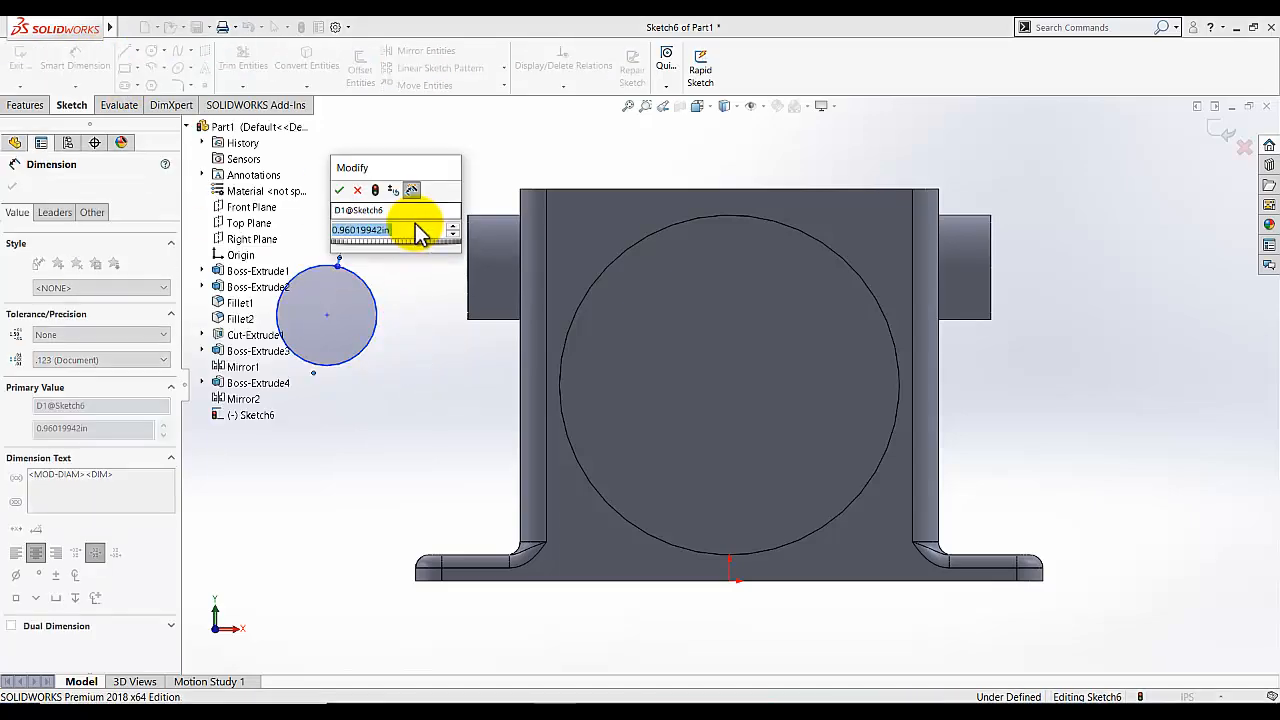
pyautogui.write('2.25')
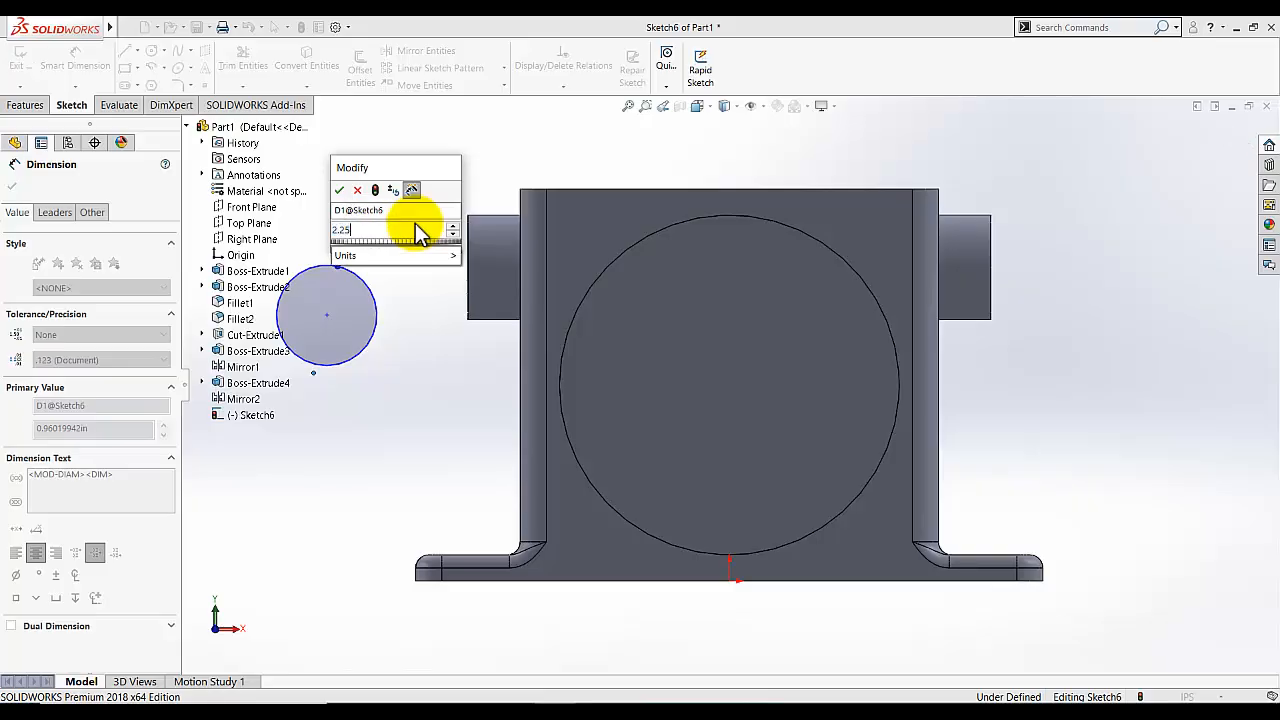
pyautogui.press('Return')
pyautogui.click(436, 457)
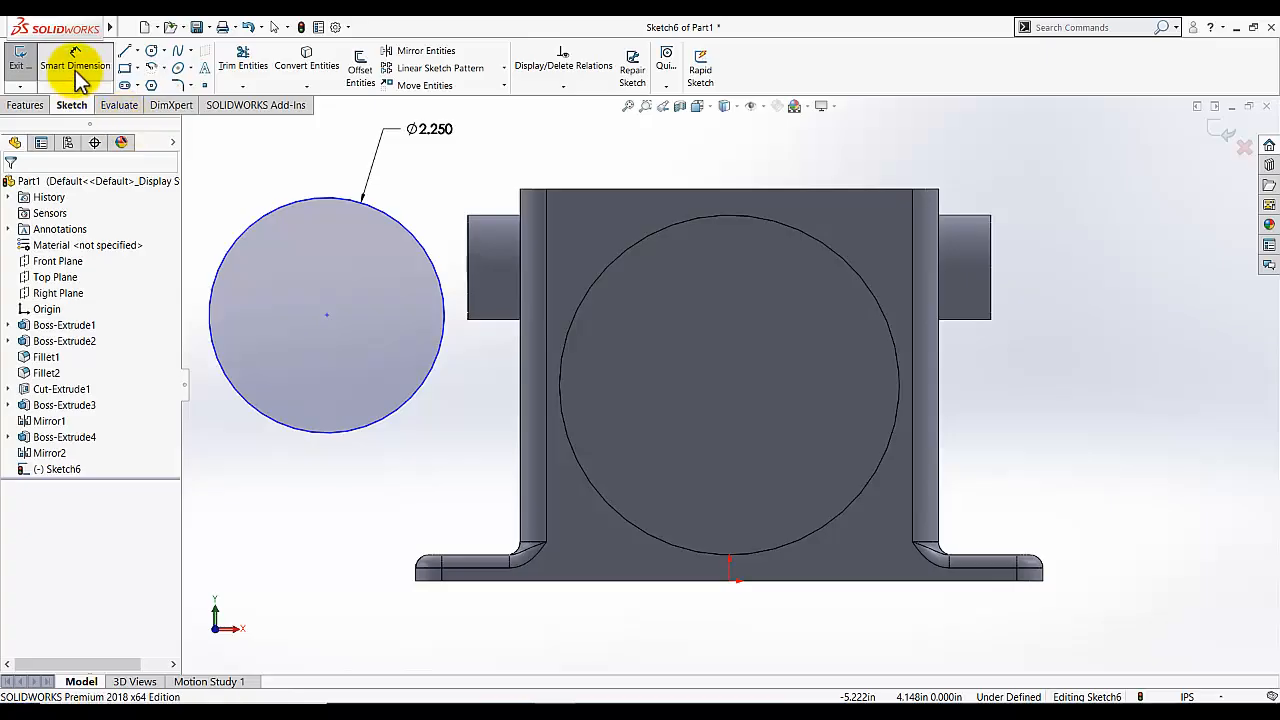
# Add a Concentric relation between the 2.25 in circle and the large round boss's outer edge, and finish the sketch.
pyautogui.click(564, 88)
pyautogui.click(564, 119)
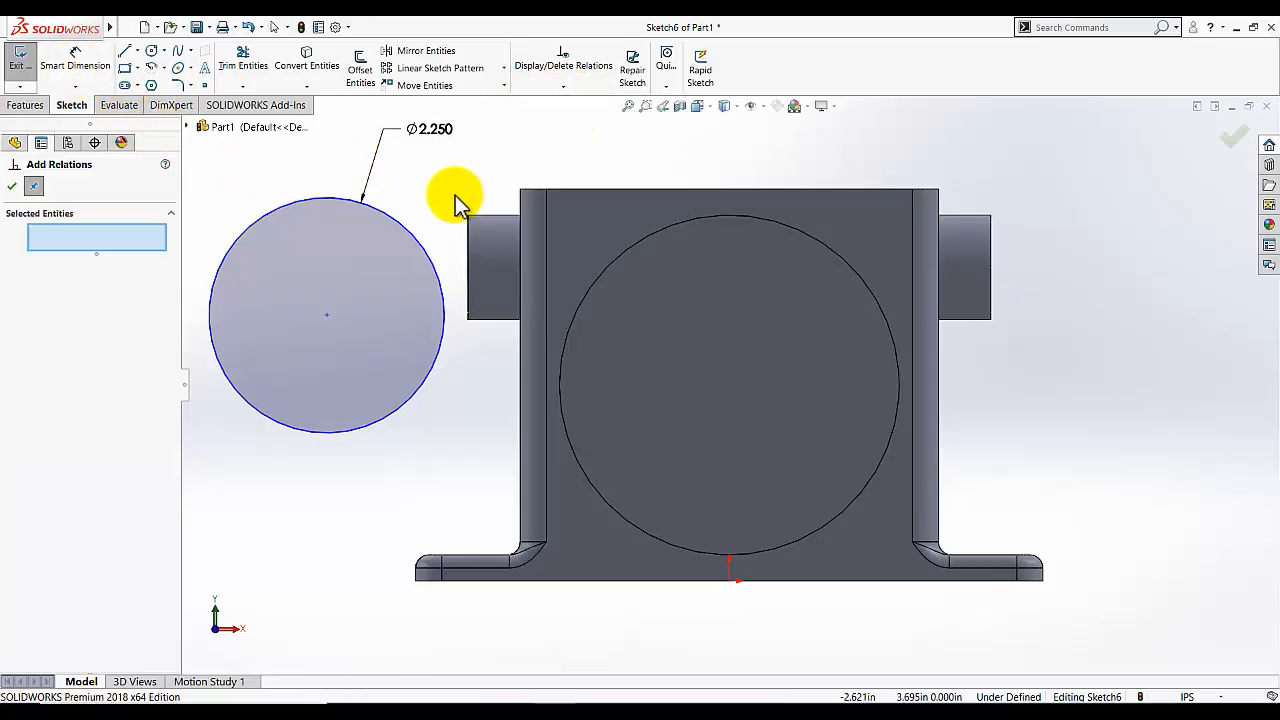
pyautogui.click(388, 222)
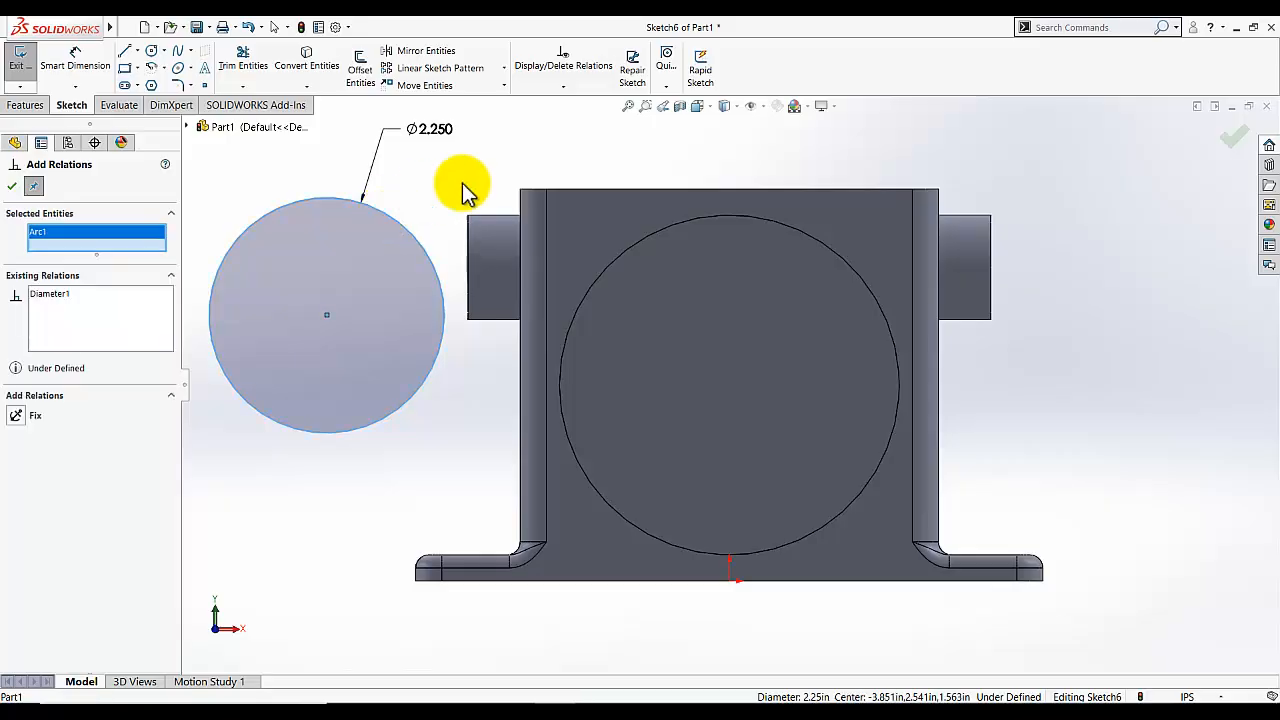
pyautogui.click(667, 230)
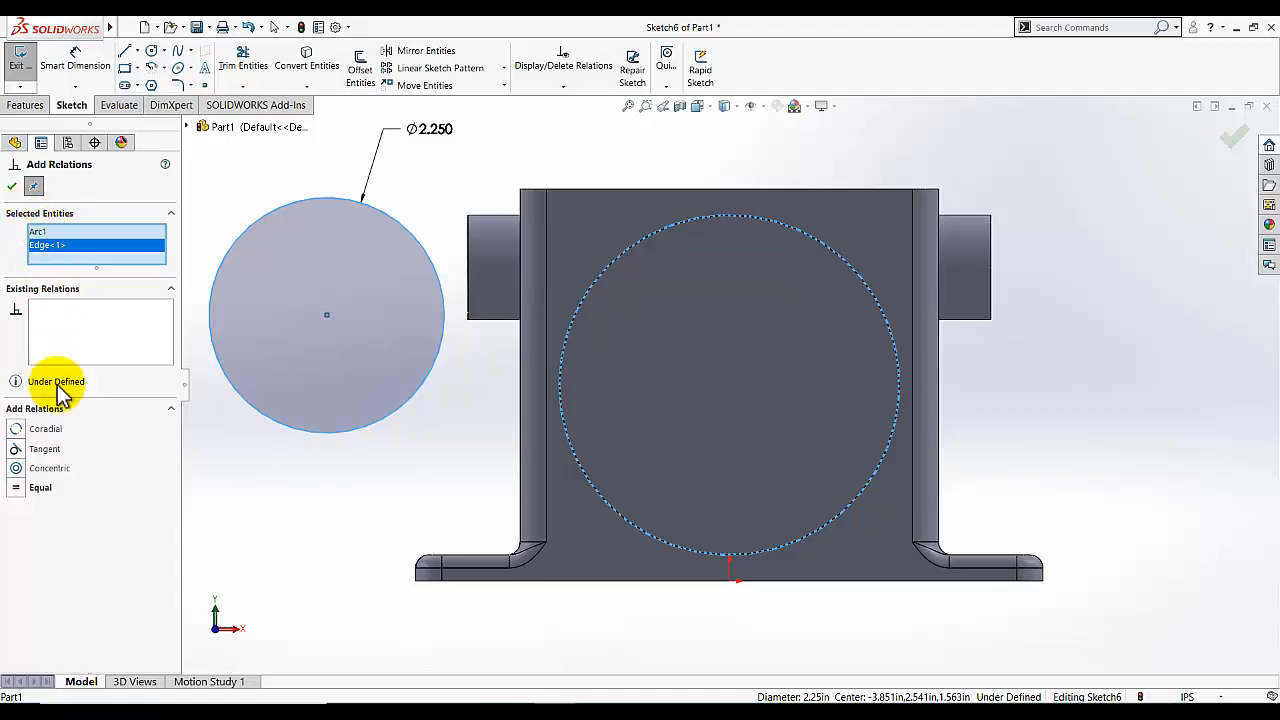
pyautogui.click(16, 469)
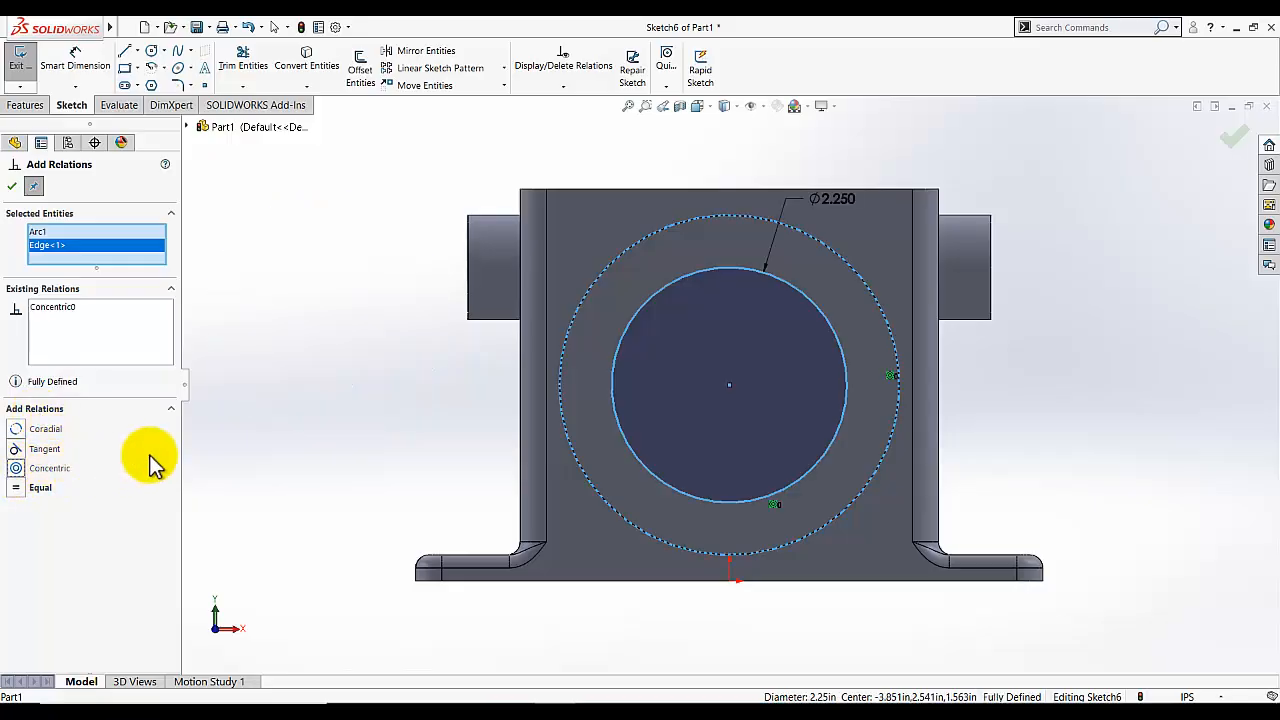
pyautogui.click(12, 186)
pyautogui.click(240, 290)
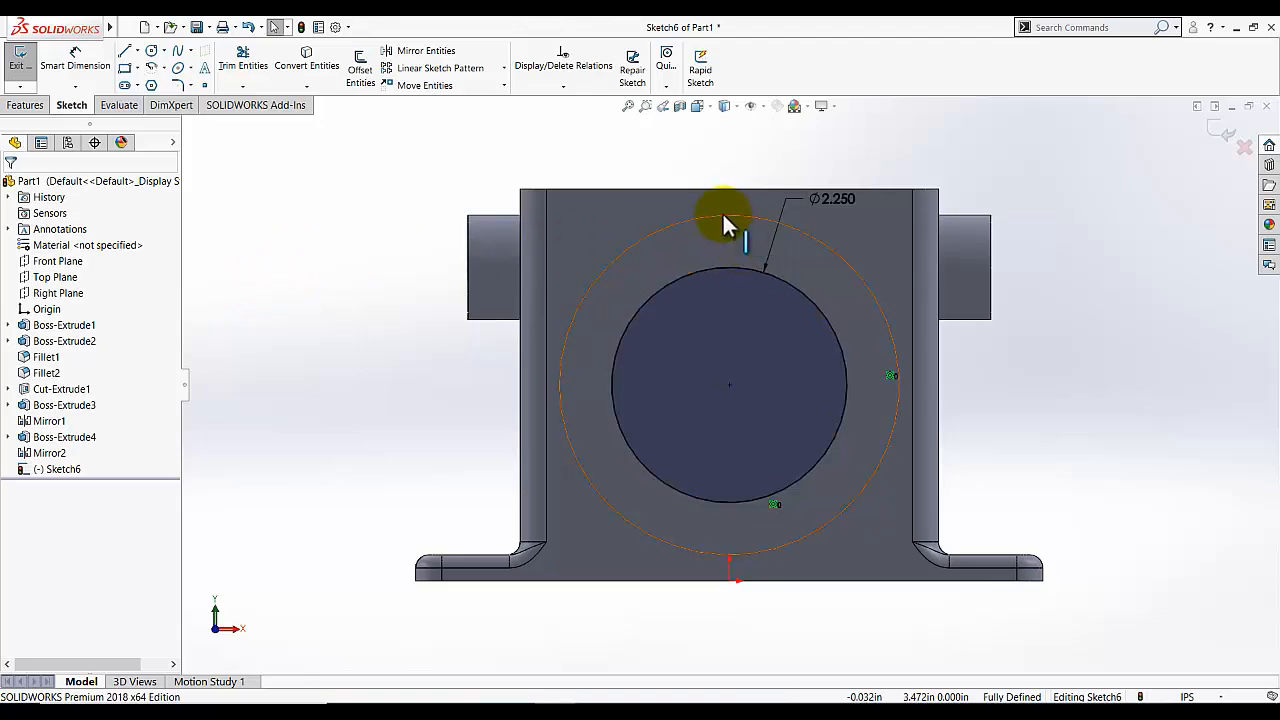
pyautogui.click(21, 62)
# Extrude-cut the 2.25 in circle Through All, boring both large round bosses and the housing walls.
pyautogui.click(710, 108)
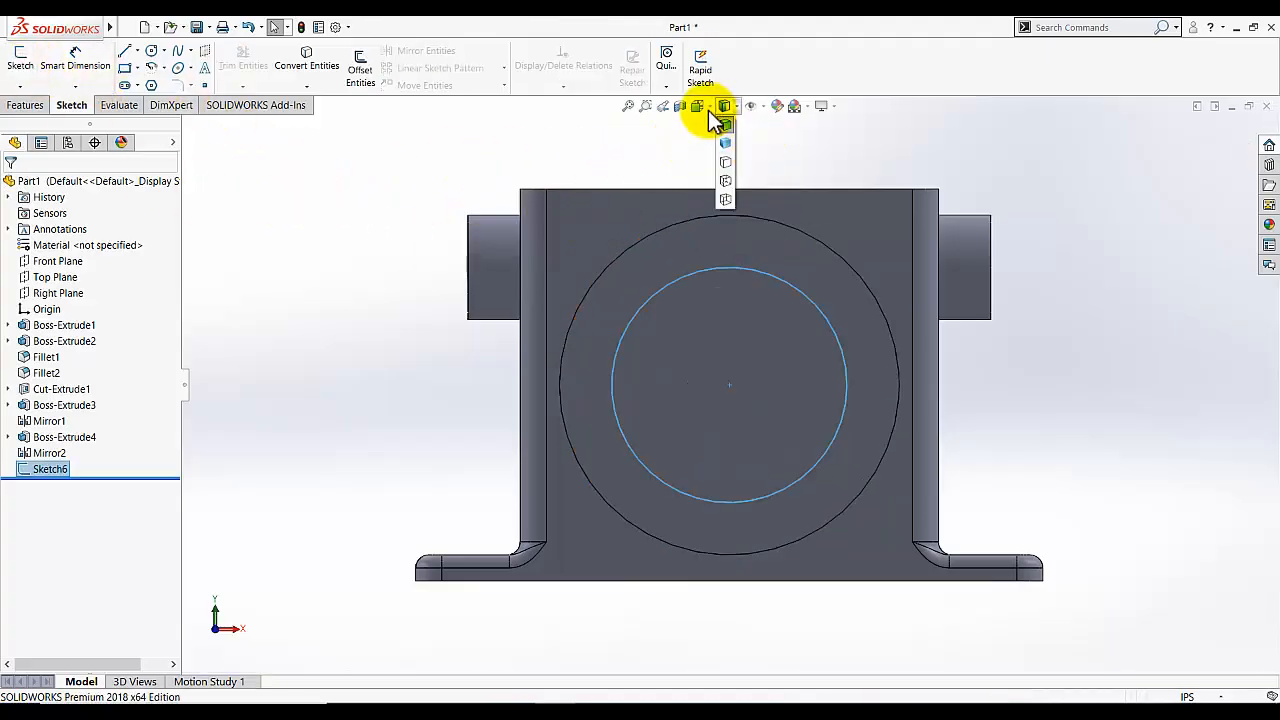
pyautogui.click(771, 148)
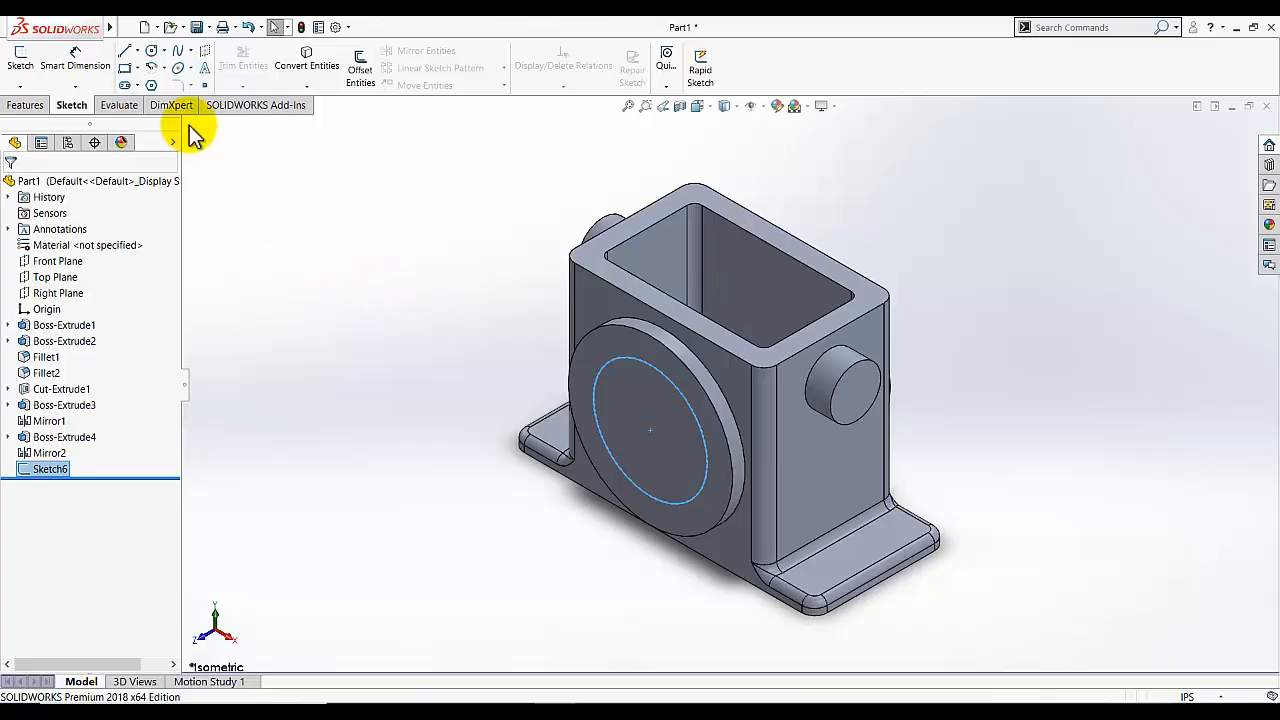
pyautogui.click(25, 105)
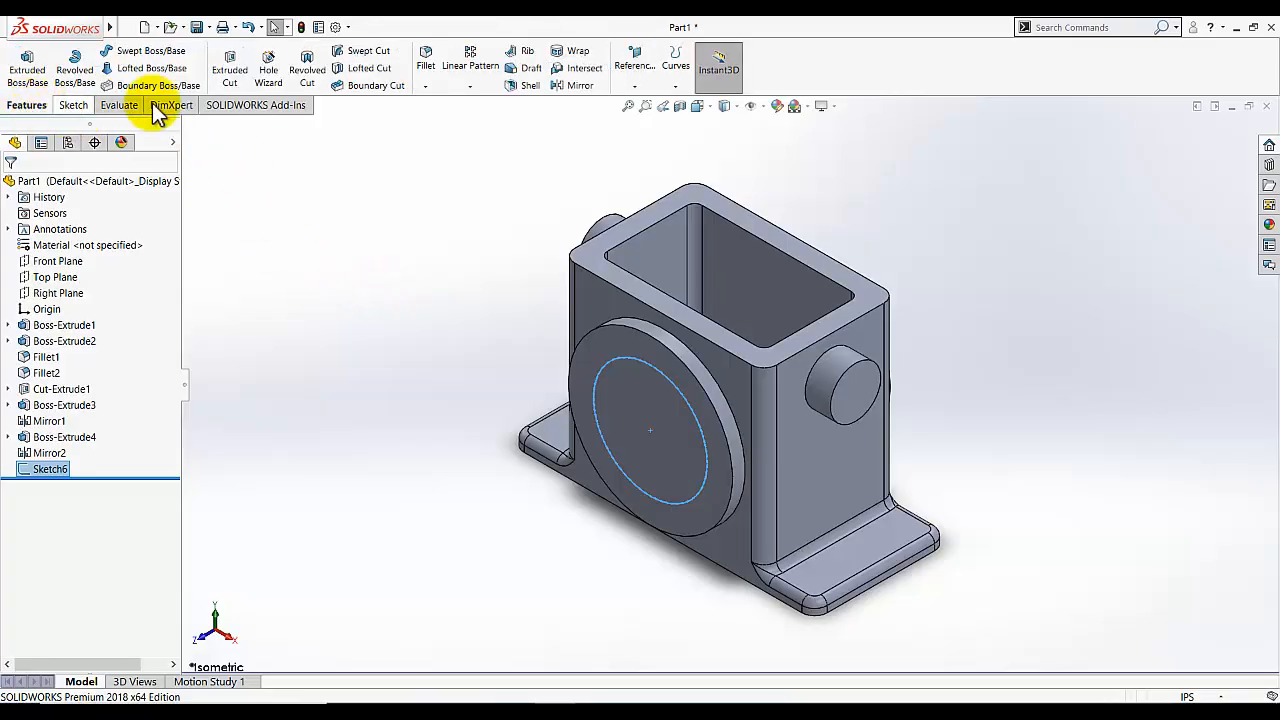
pyautogui.click(230, 72)
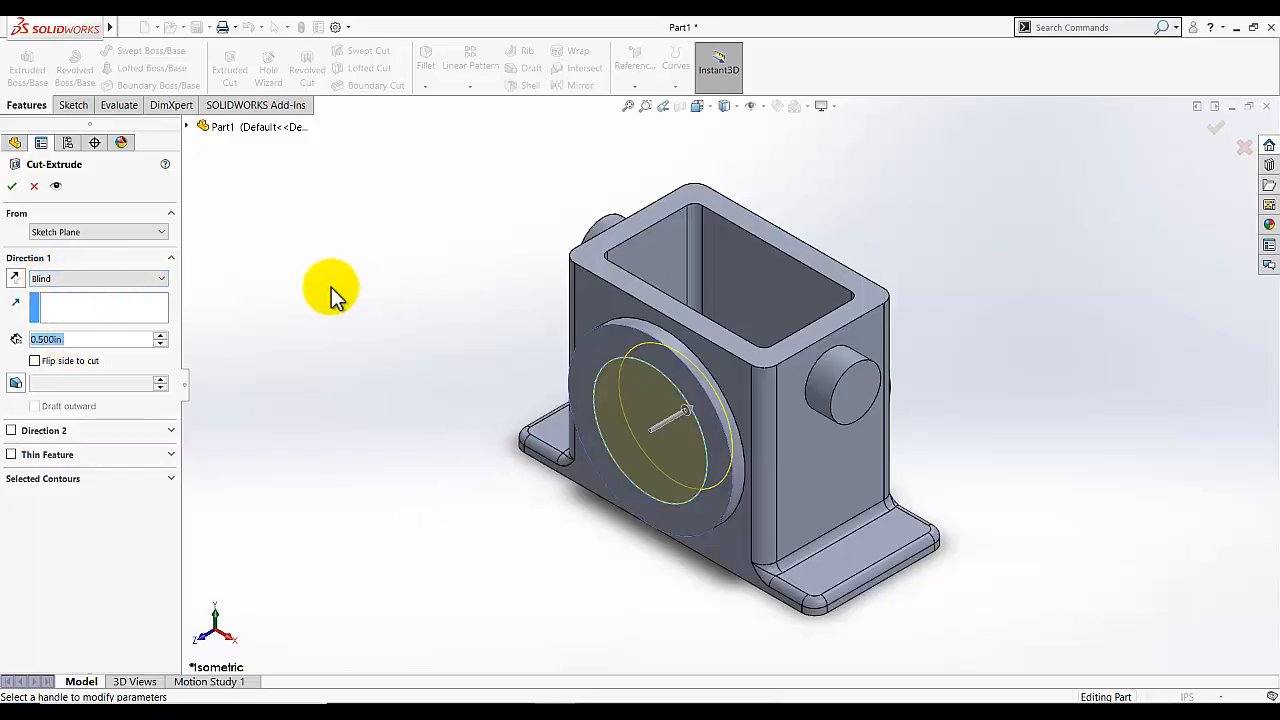
pyautogui.click(78, 280)
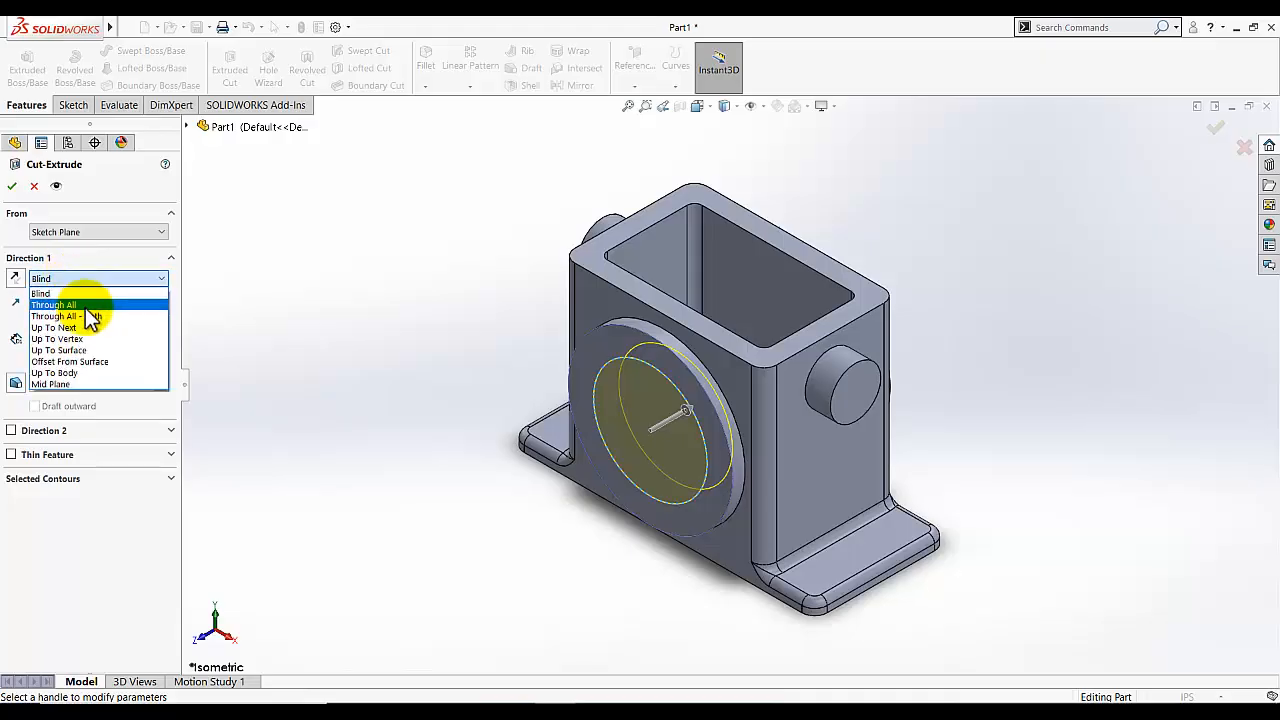
pyautogui.click(86, 306)
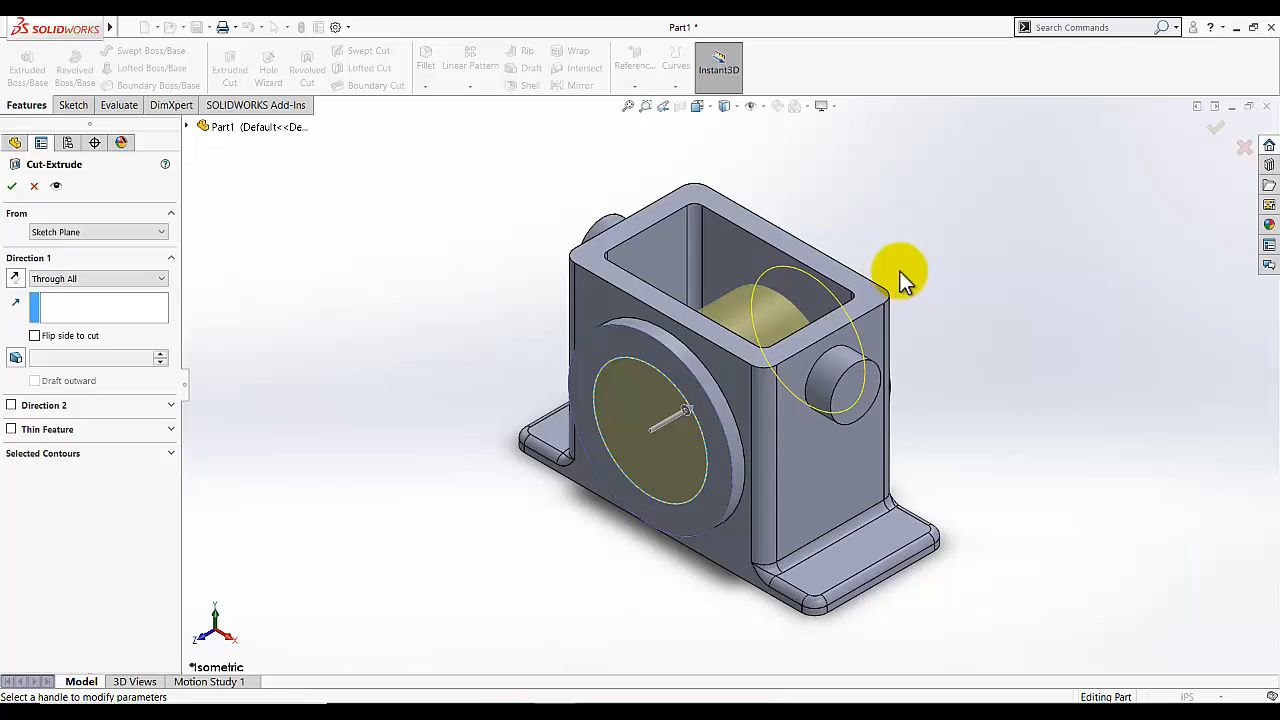
pyautogui.click(14, 184)
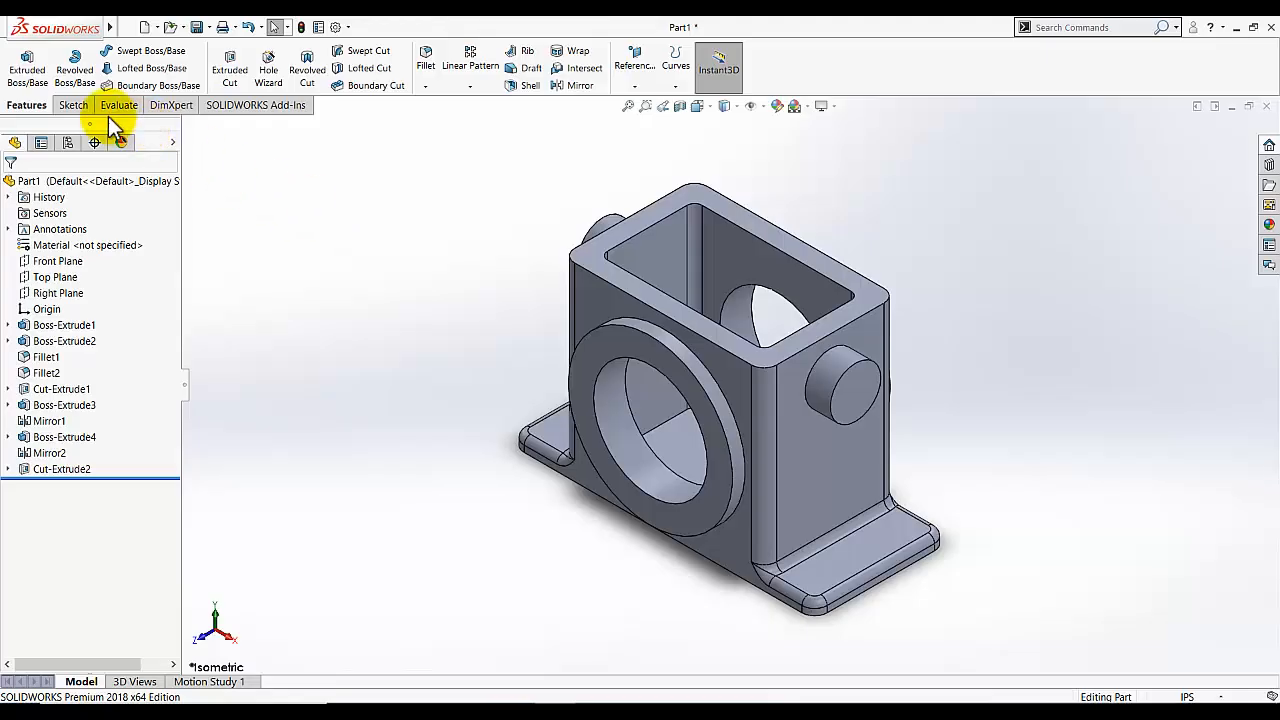
# Start a sketch on the end face of the small cylindrical boss, viewed straight on.
pyautogui.click(72, 106)
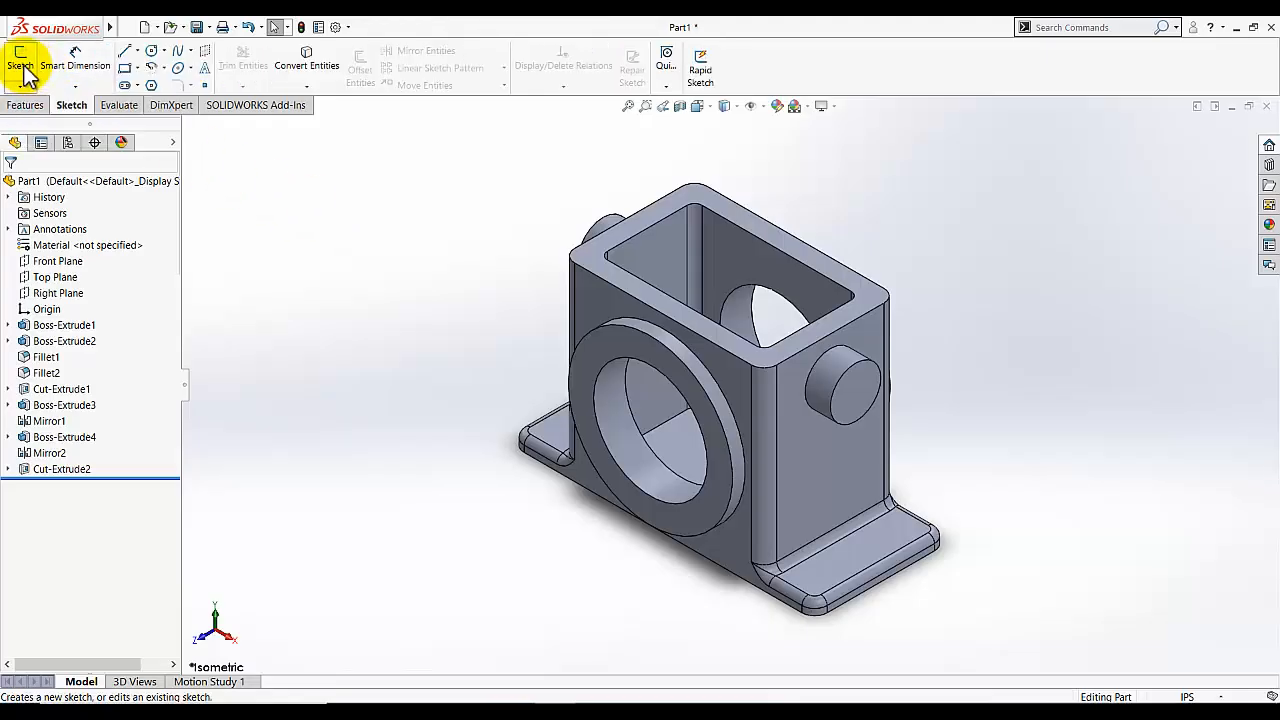
pyautogui.click(22, 66)
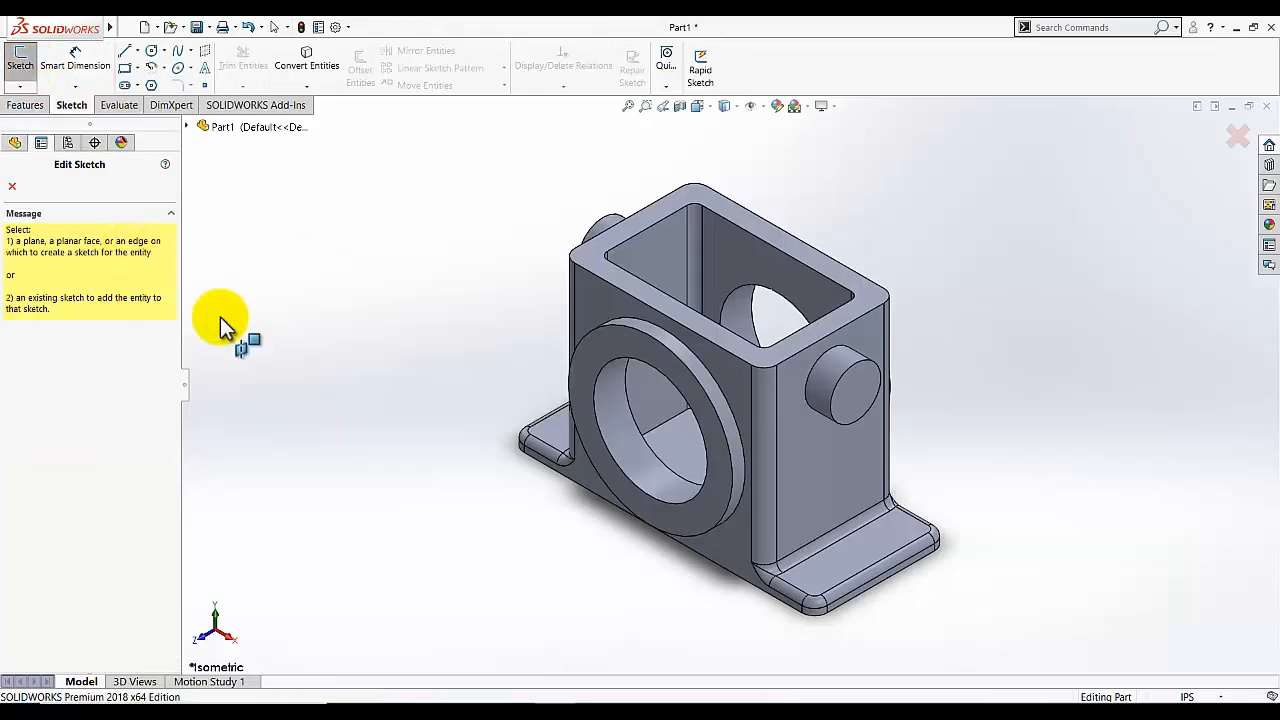
pyautogui.click(858, 385)
pyautogui.click(709, 107)
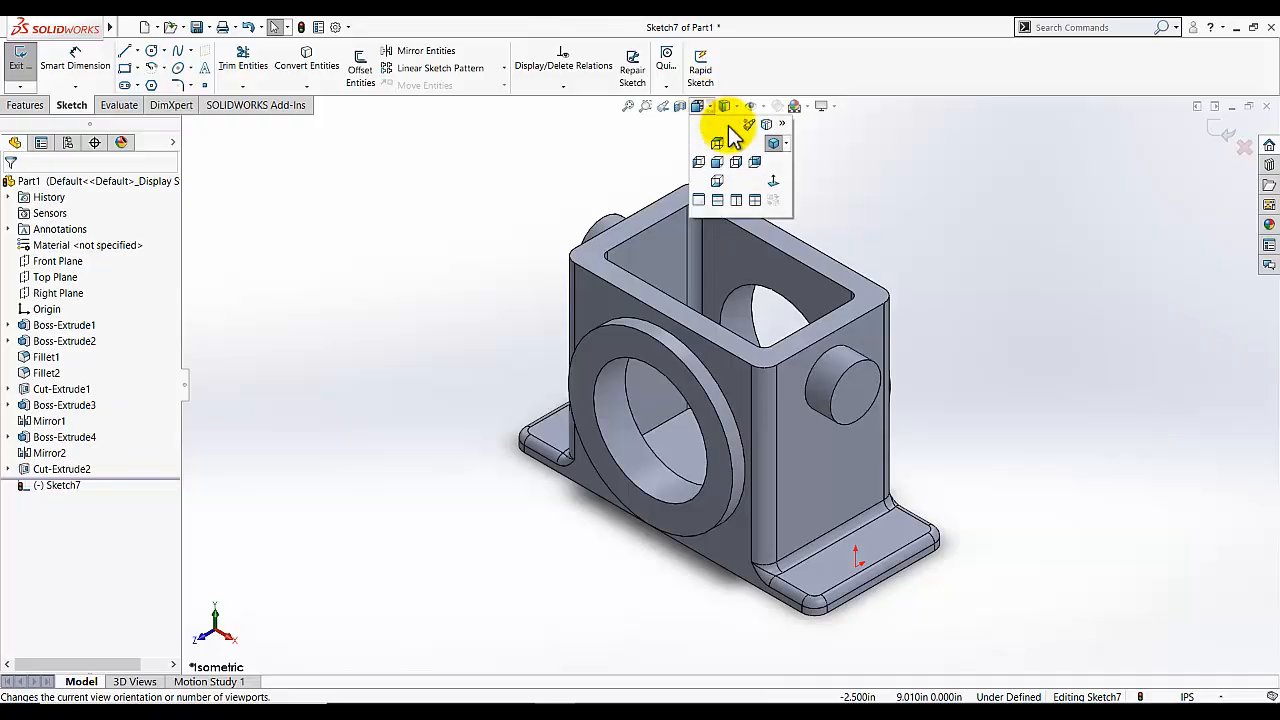
pyautogui.click(709, 110)
pyautogui.click(709, 110)
pyautogui.click(772, 180)
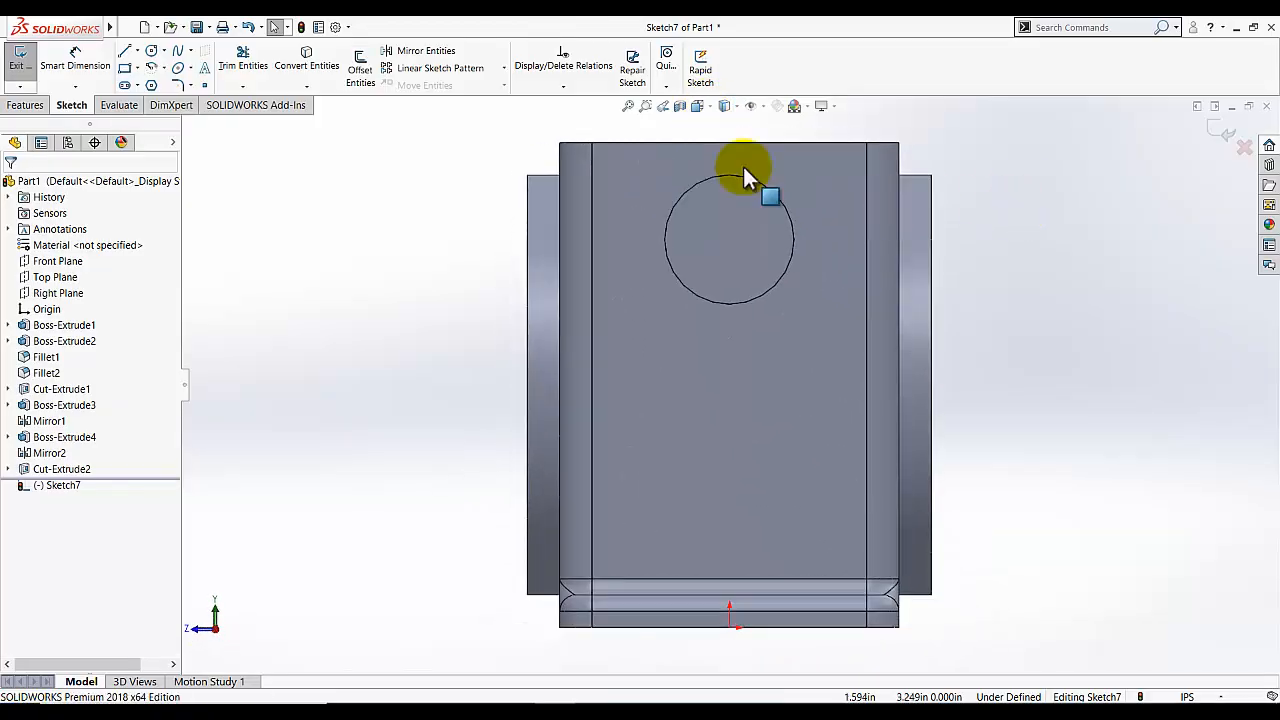
# Sketch a circle about 0.78 in in diameter, centred on the small cylindrical boss's end face.
pyautogui.click(151, 50)
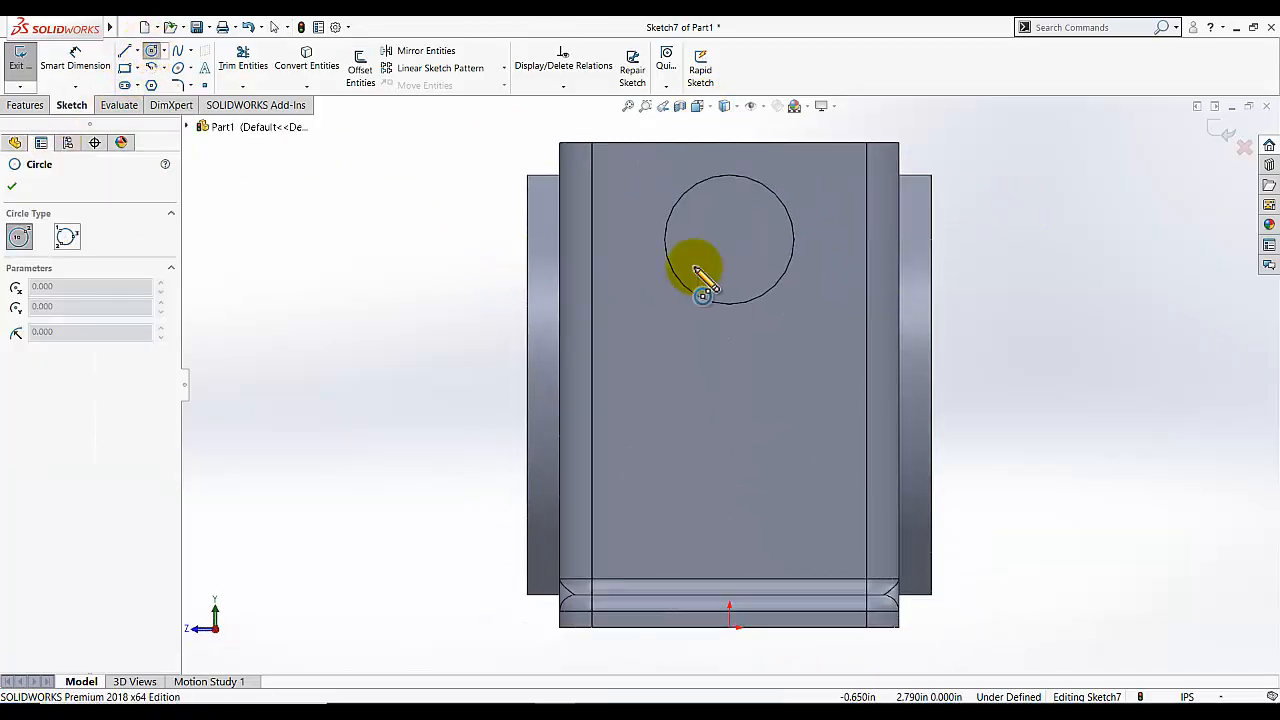
pyautogui.click(729, 239)
pyautogui.click(730, 176)
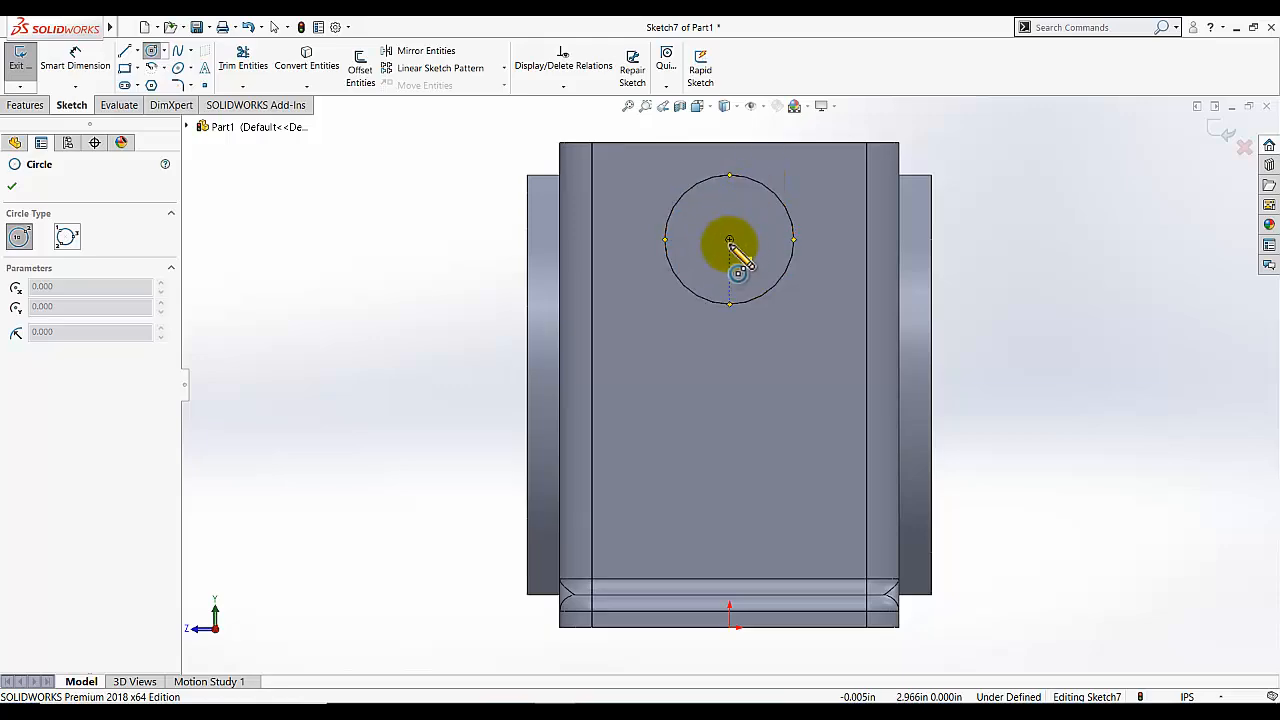
pyautogui.click(730, 241)
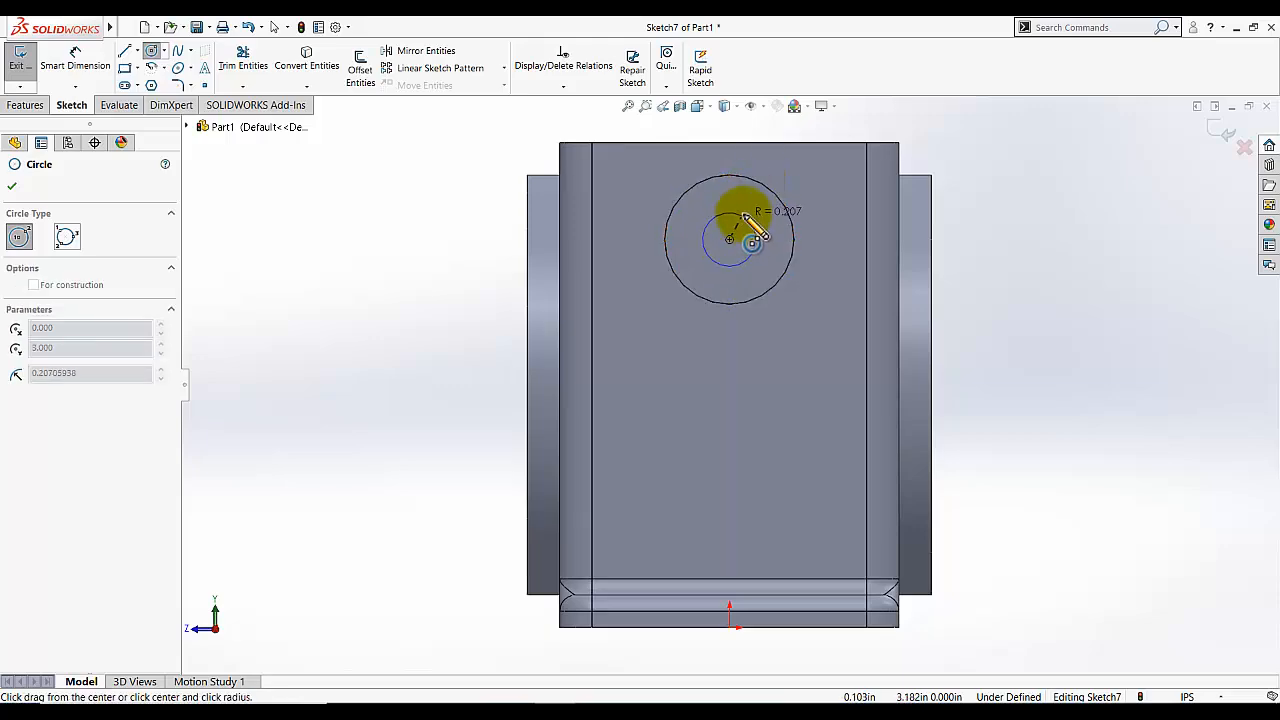
pyautogui.click(749, 194)
# Set the diameter of the circle on the small boss to 0.575 in and finish the sketch.
pyautogui.click(75, 57)
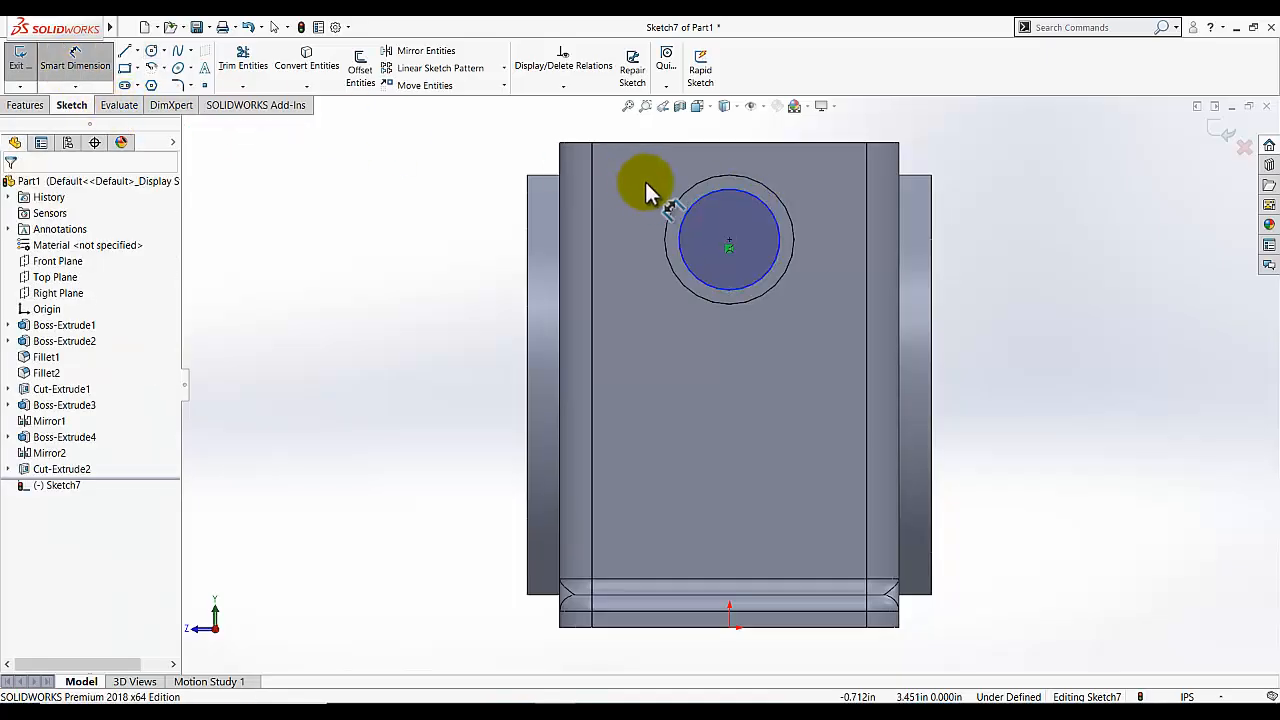
pyautogui.click(714, 186)
pyautogui.click(490, 158)
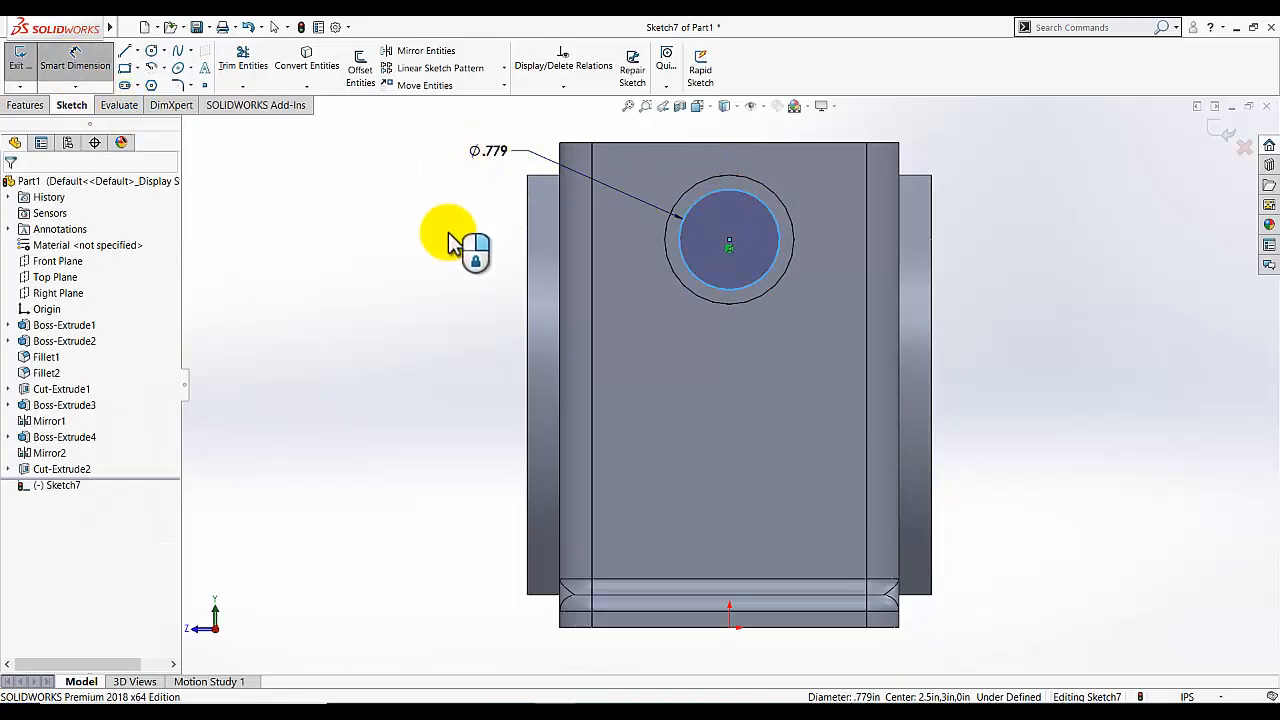
pyautogui.write('0.575')
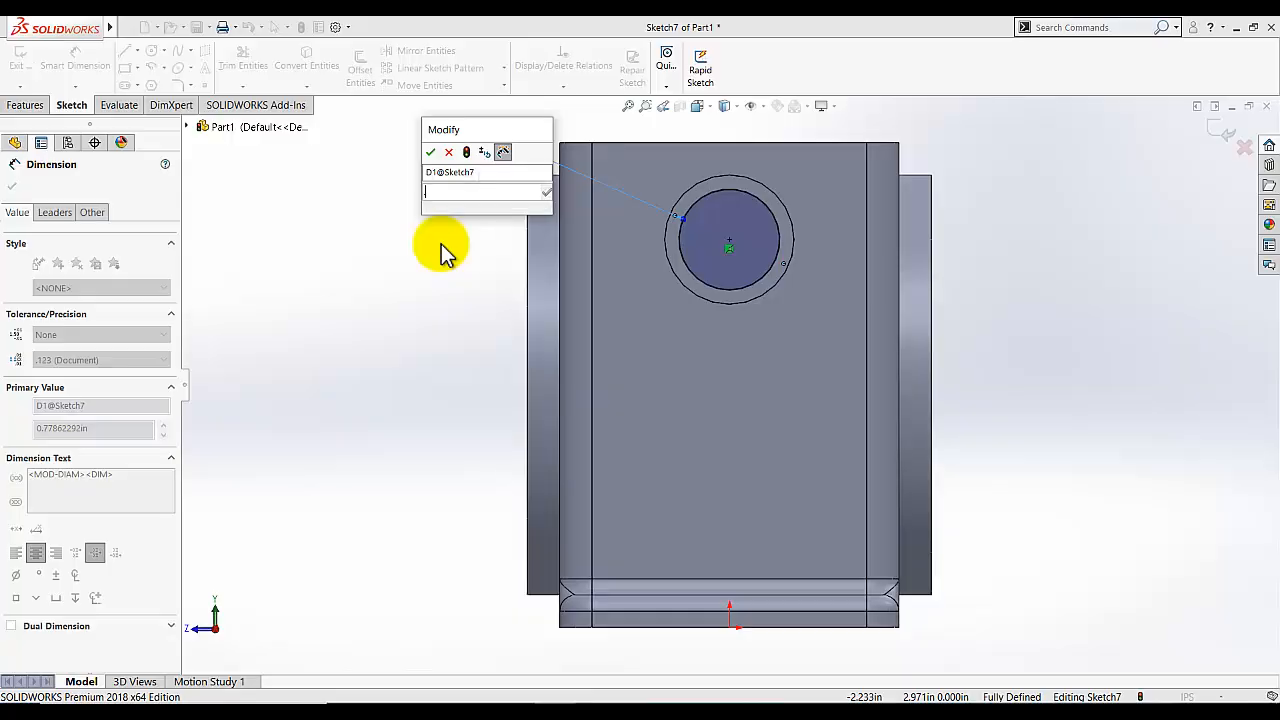
pyautogui.press('Return')
pyautogui.click(440, 386)
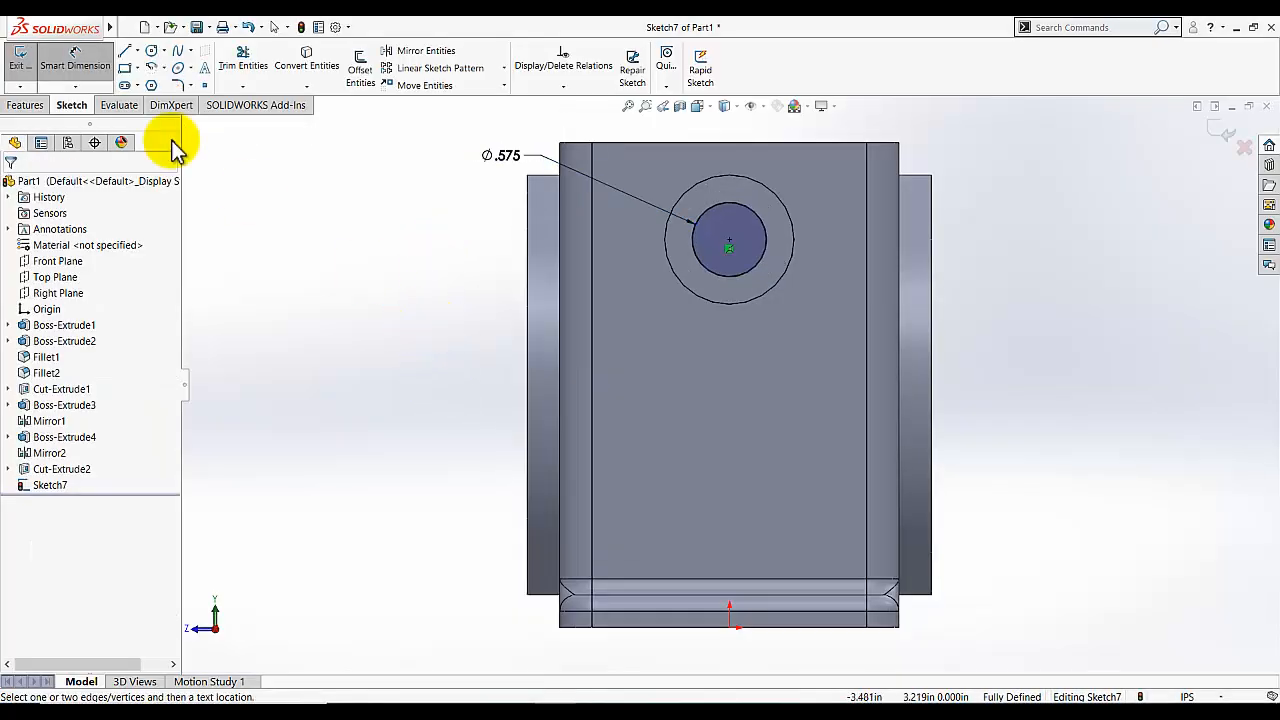
pyautogui.click(95, 69)
pyautogui.click(21, 74)
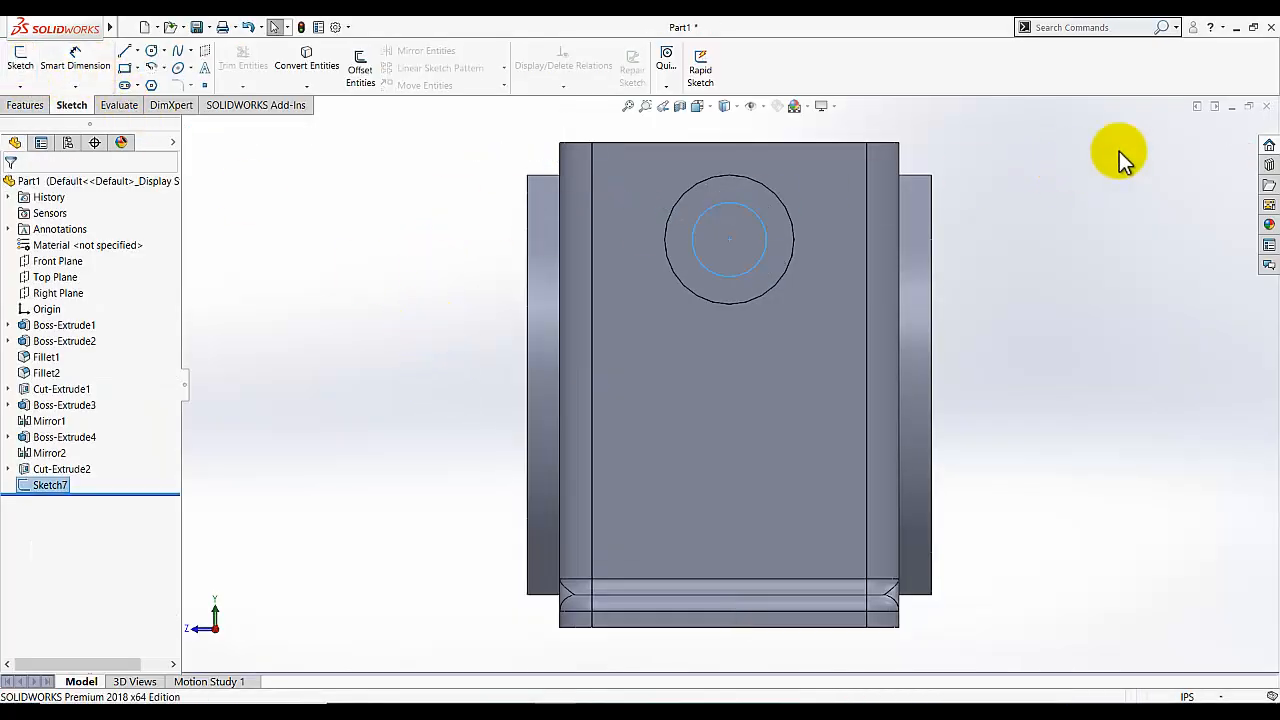
pyautogui.click(732, 107)
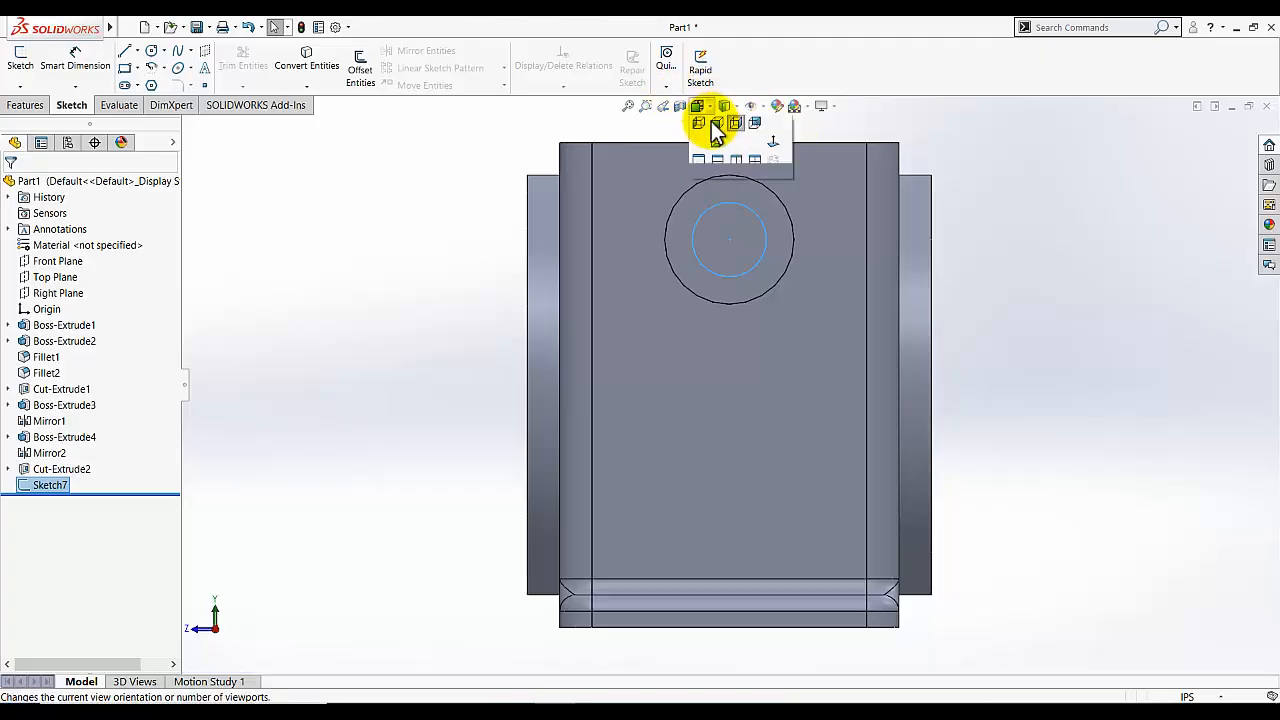
# Extrude-cut the 0.575 in circle Through All, boring both small end bosses and the housing walls.
pyautogui.click(777, 144)
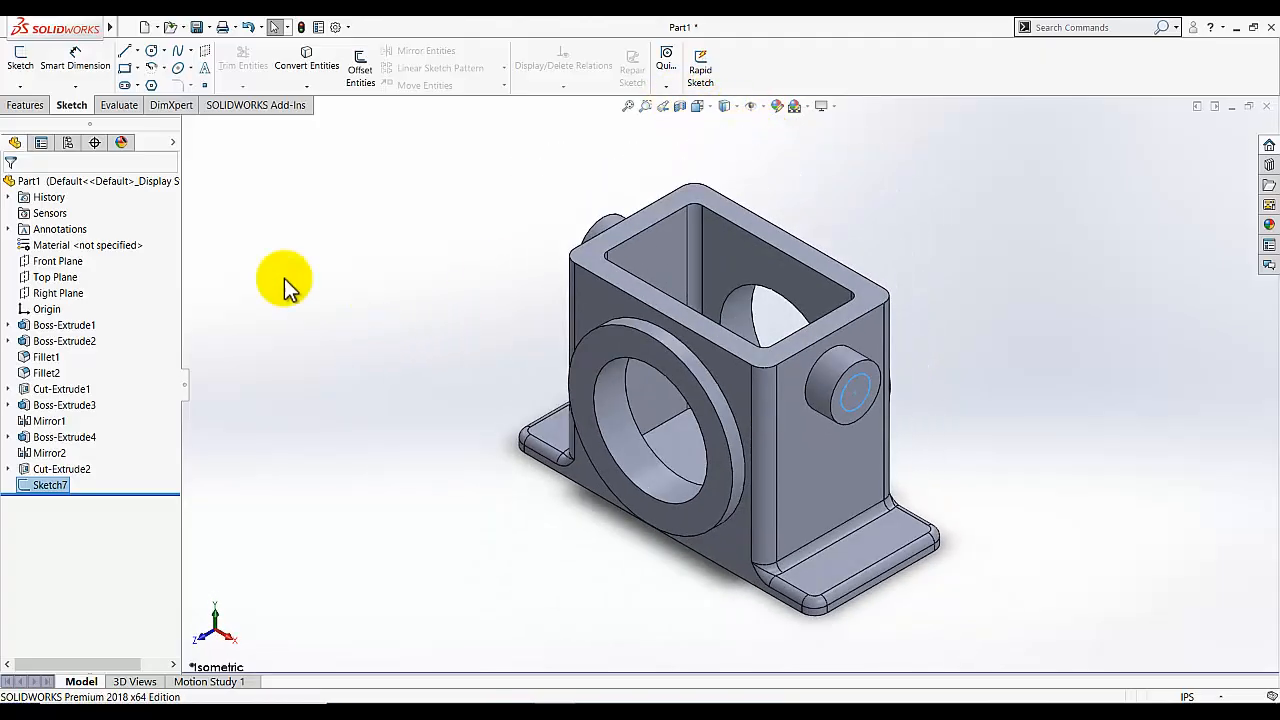
pyautogui.click(30, 105)
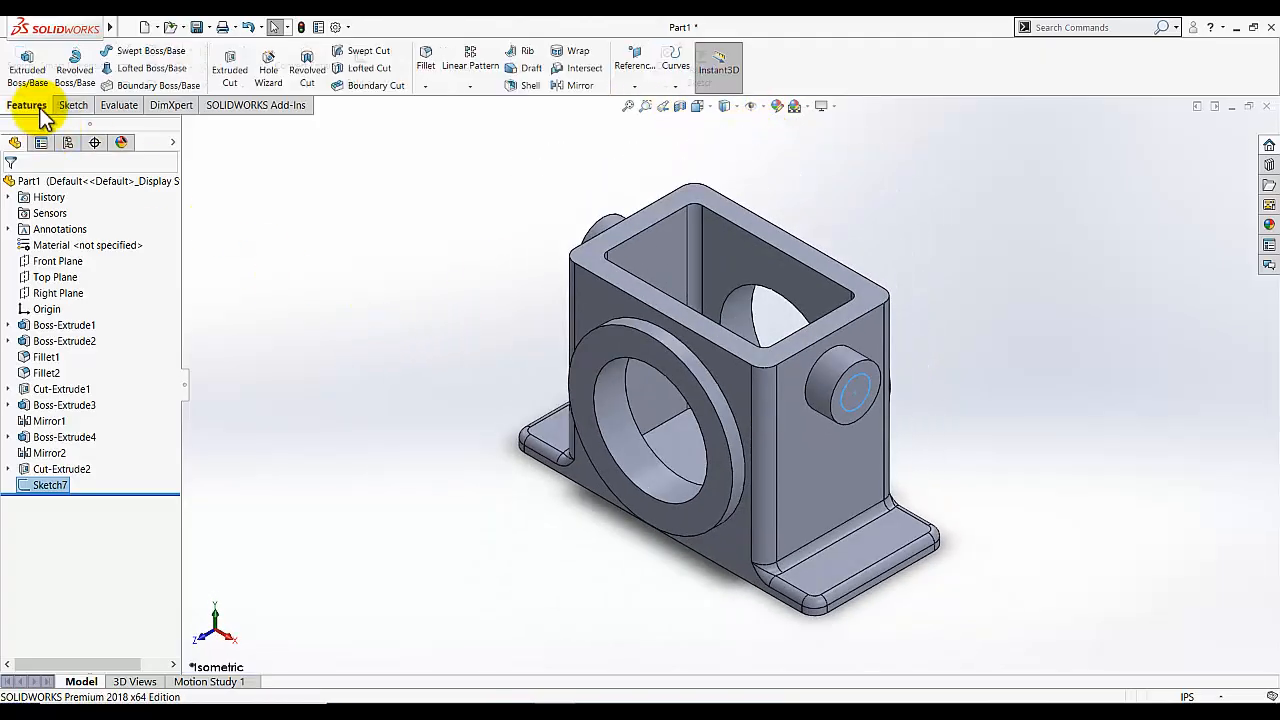
pyautogui.click(229, 68)
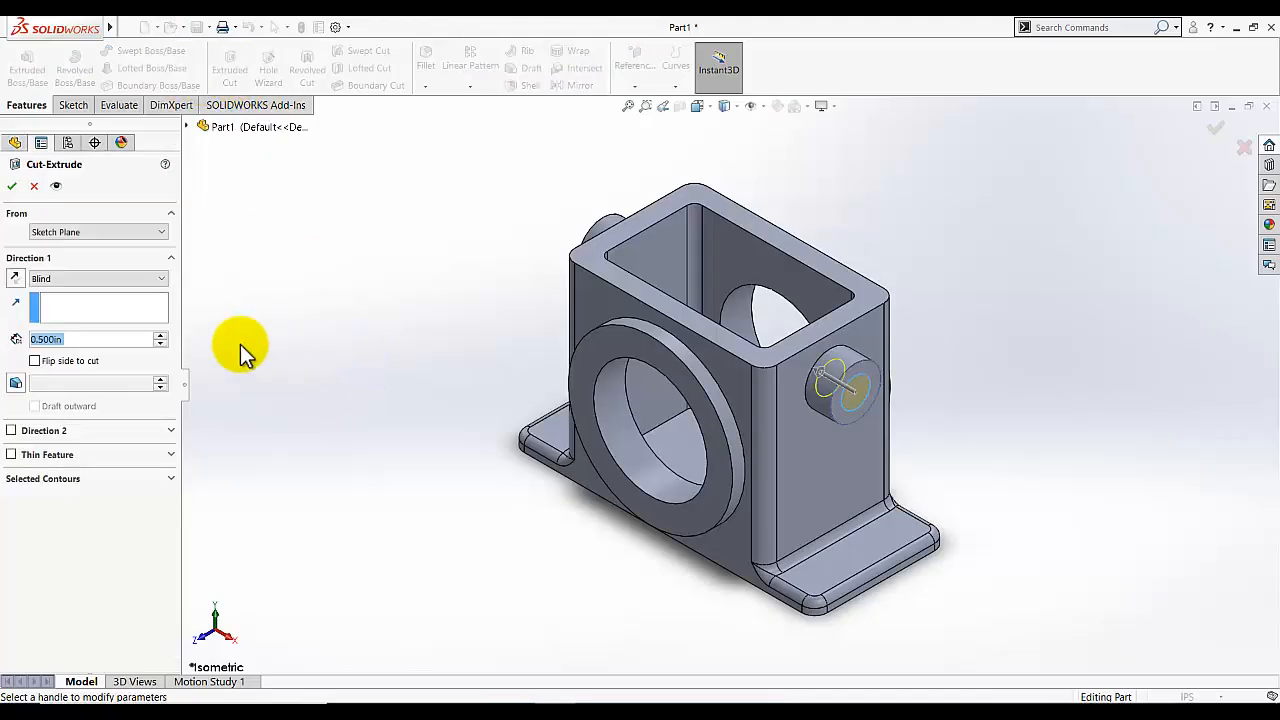
pyautogui.click(90, 279)
pyautogui.click(79, 304)
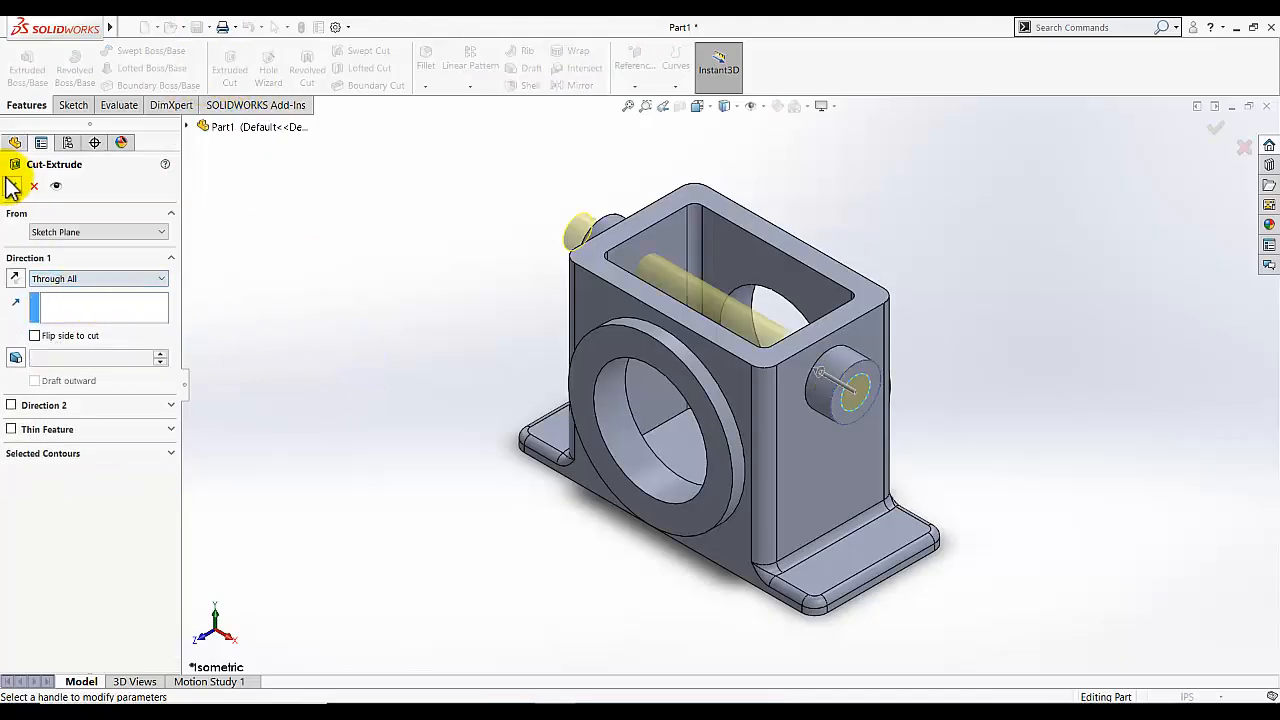
pyautogui.click(11, 186)
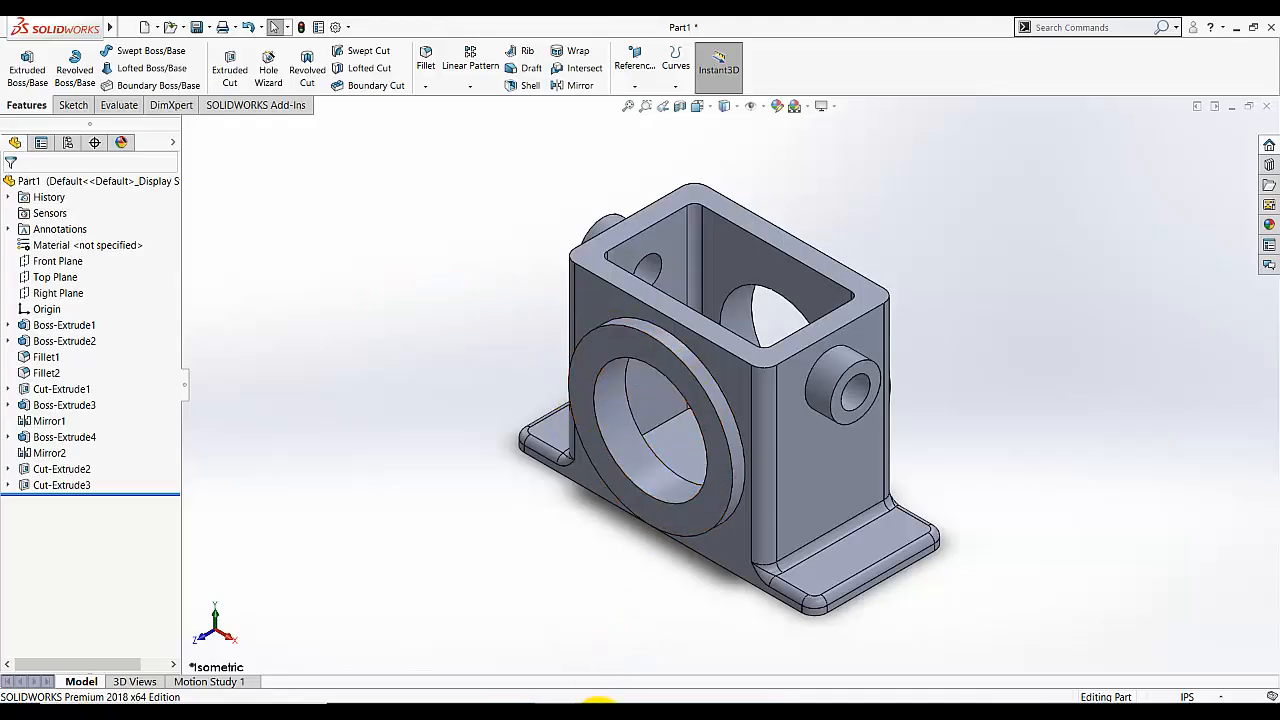
# Switch to Paint, circle two of the bolt holes on the large round boss in the housing picture in red, and return to SOLIDWORKS.
pyautogui.click(599, 709)
pyautogui.moveTo(311, 386); pyautogui.dragTo(302, 413)
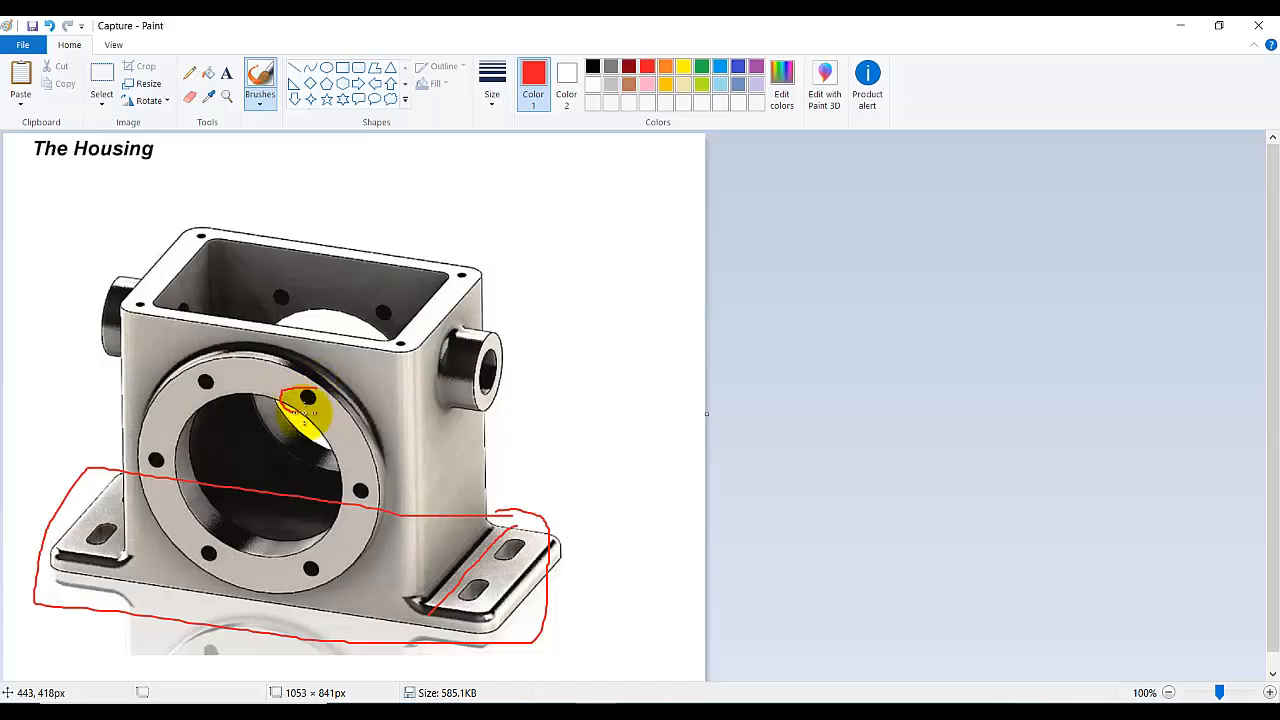
pyautogui.moveTo(357, 470)
pyautogui.mouseDown()
pyautogui.moveTo(360, 500)
pyautogui.moveTo(350, 472)
pyautogui.mouseUp()
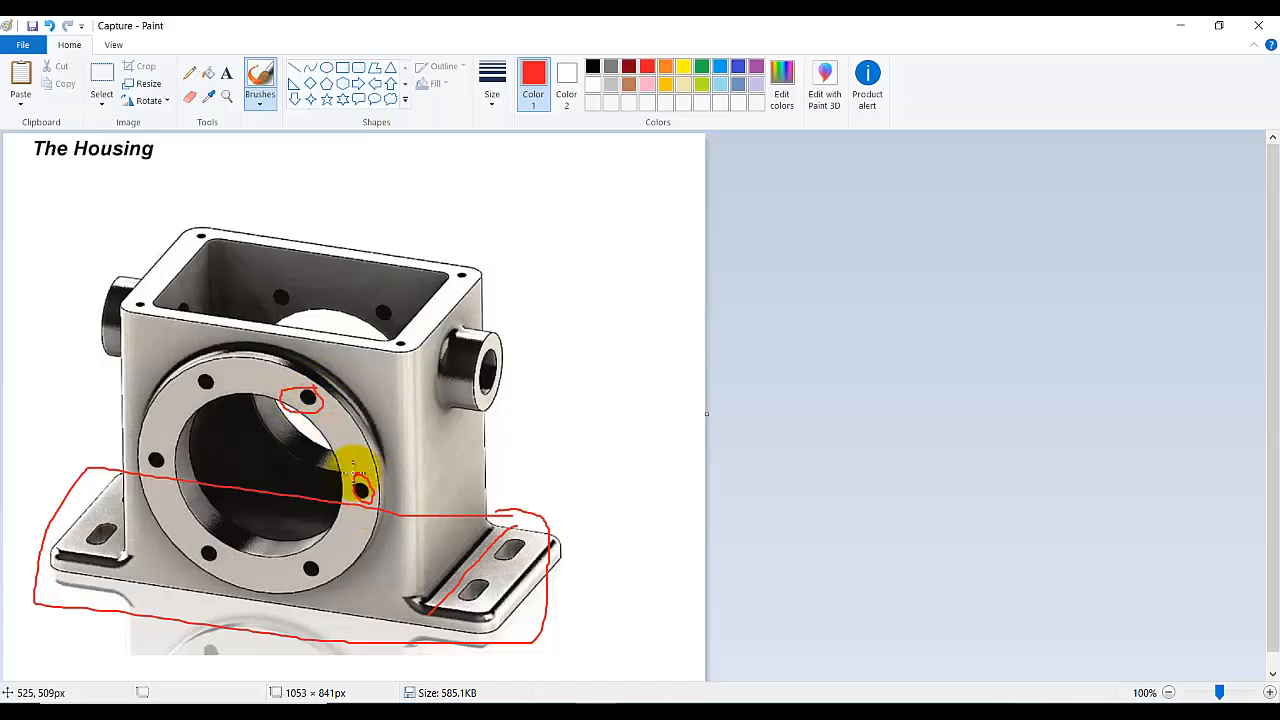
pyautogui.click(1180, 25)
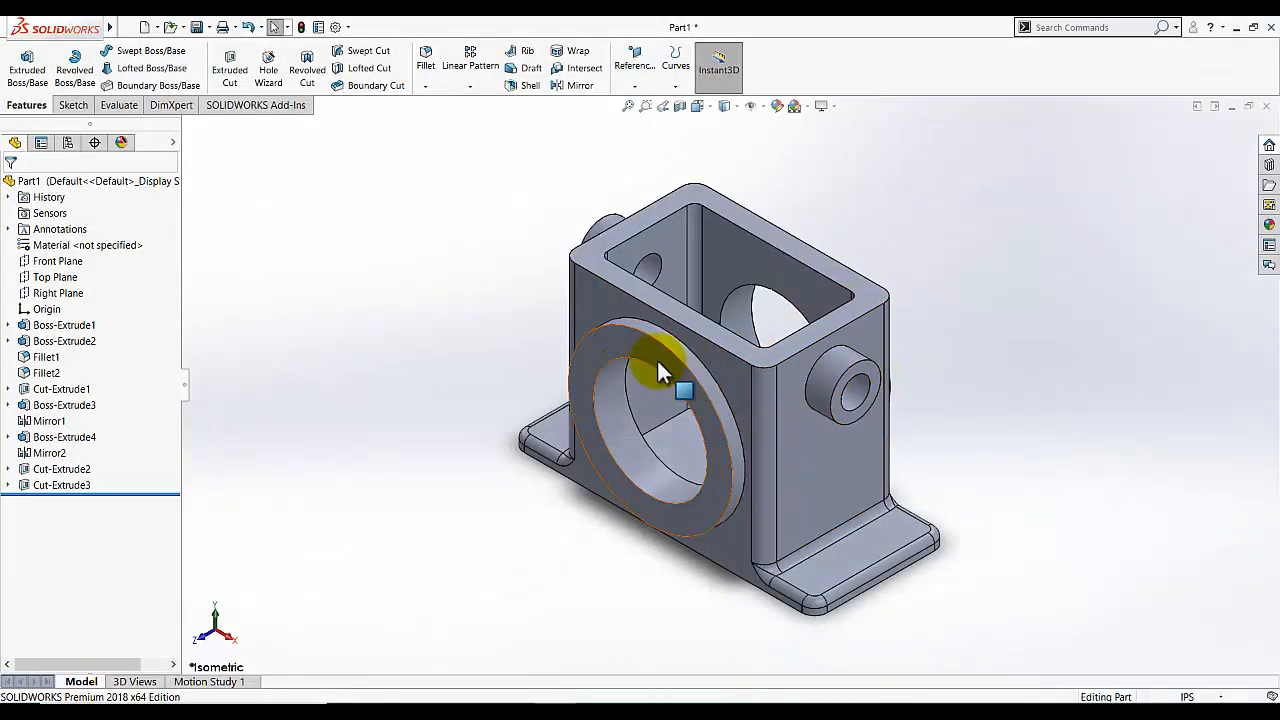
# Start a Hole Wizard hole for the large round boss, using the ANSI Inch tapped hole type.
pyautogui.click(630, 350)
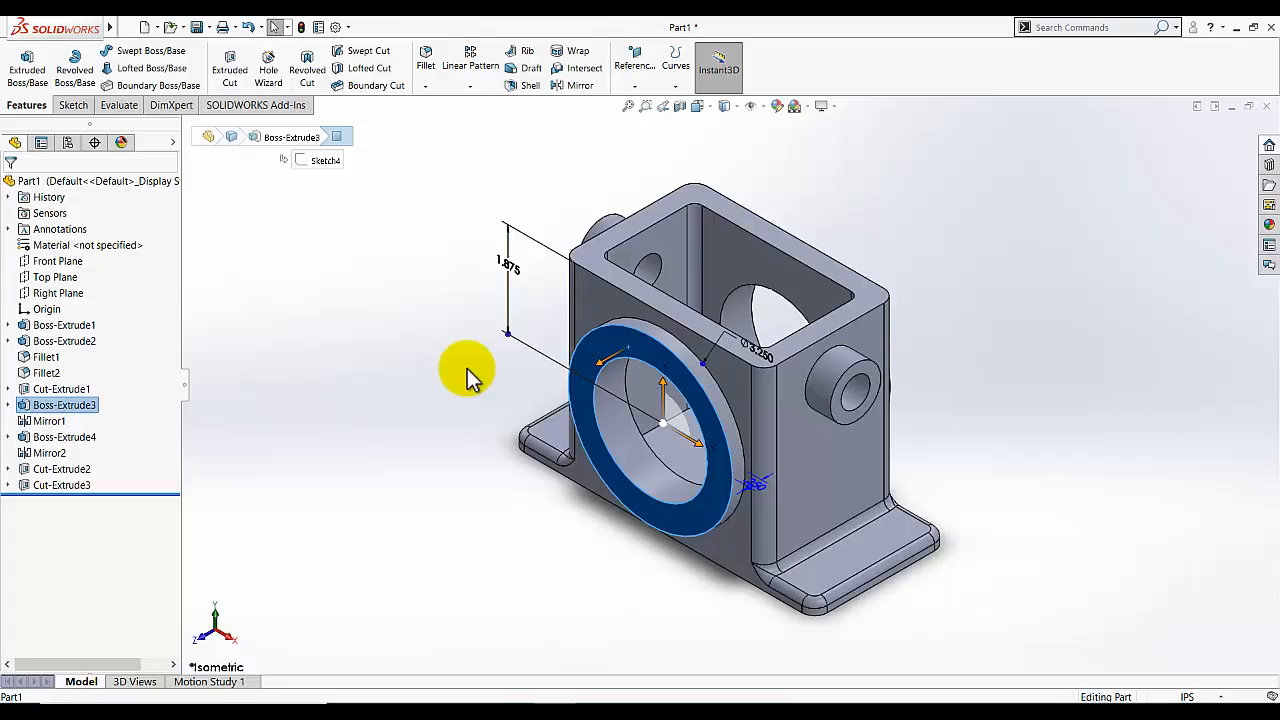
pyautogui.press('space')
pyautogui.click(472, 402)
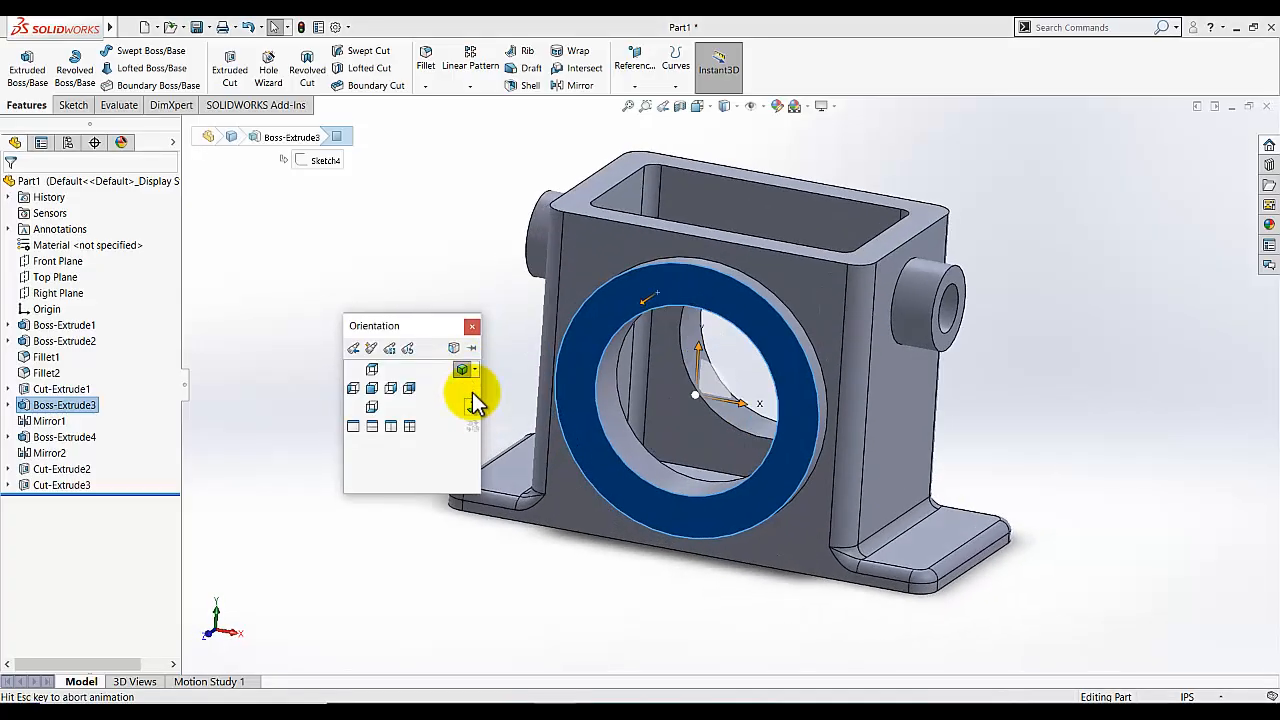
pyautogui.click(328, 339)
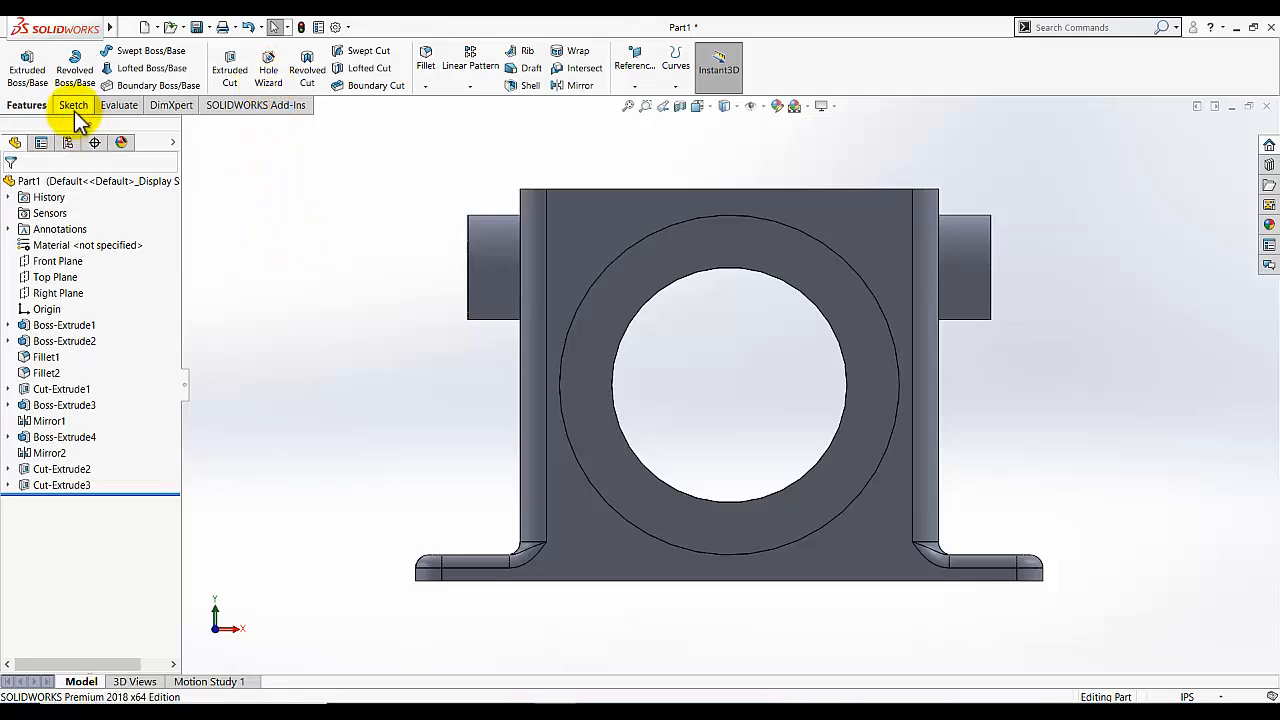
pyautogui.click(273, 85)
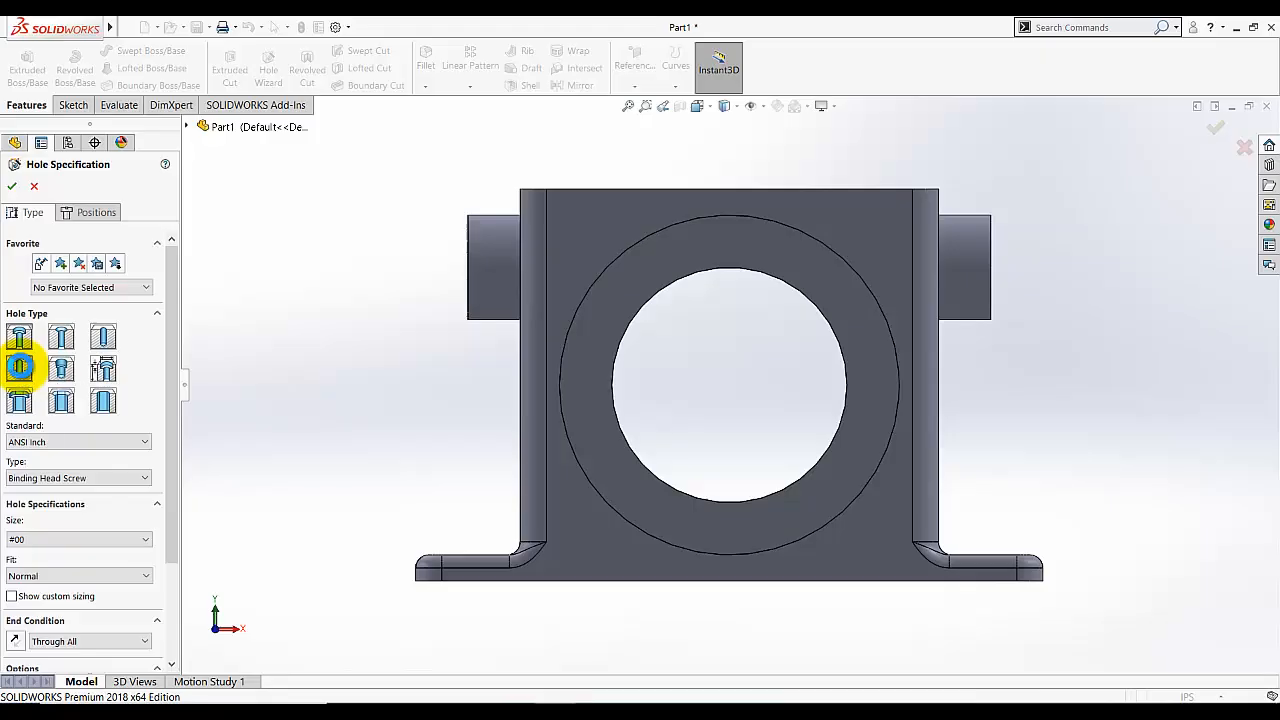
pyautogui.click(20, 367)
pyautogui.moveTo(167, 417); pyautogui.dragTo(135, 505)
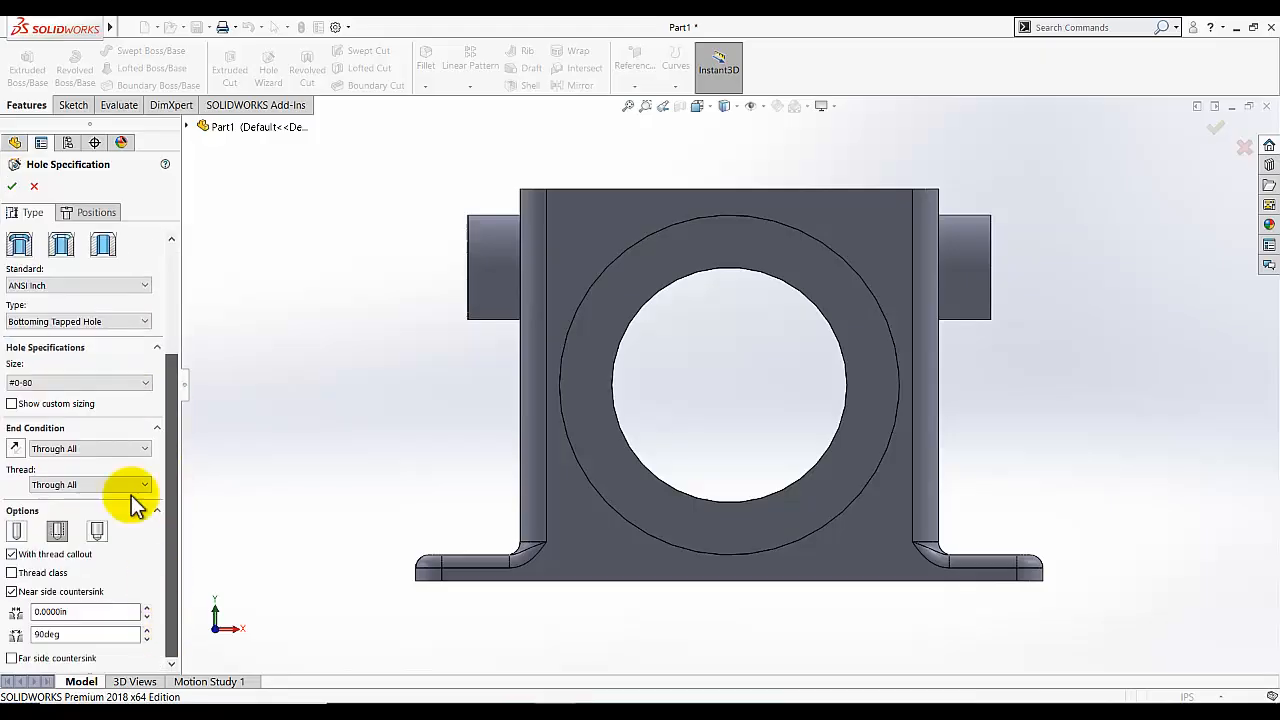
pyautogui.click(22, 322)
pyautogui.click(45, 354)
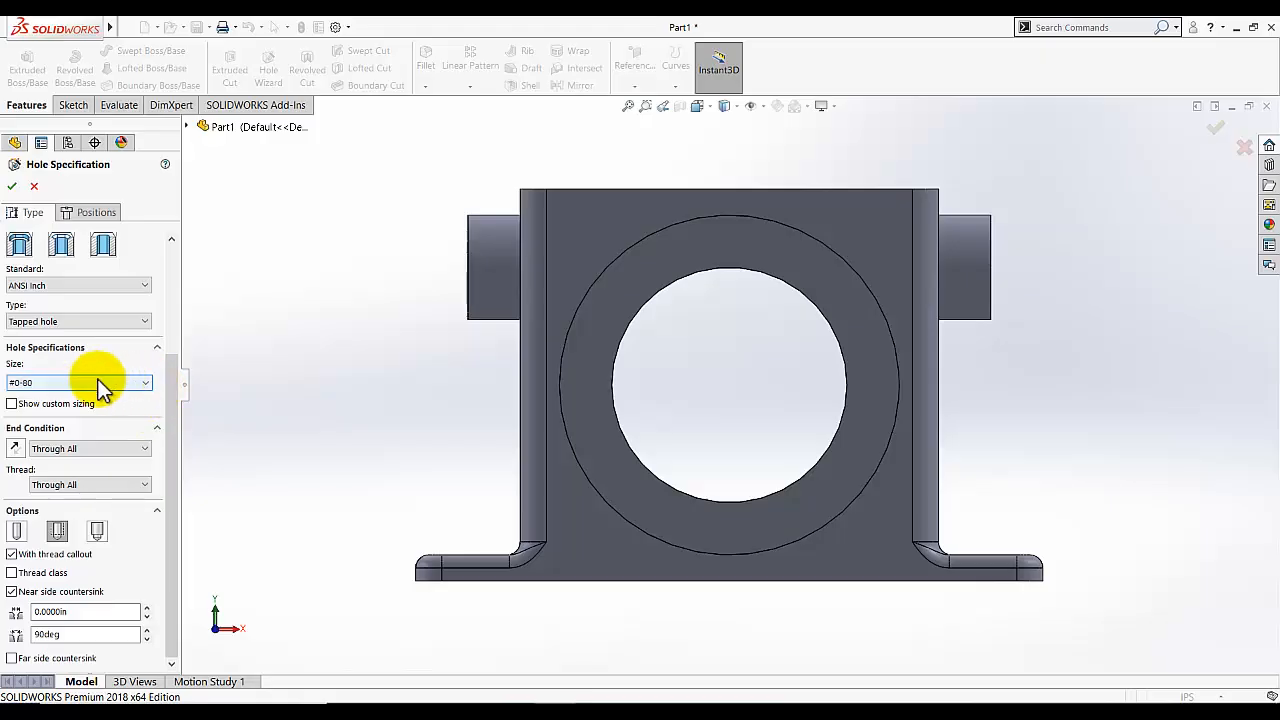
# Set the tapped hole's size to 1/4-20 and its end condition to Up To Next.
pyautogui.click(90, 381)
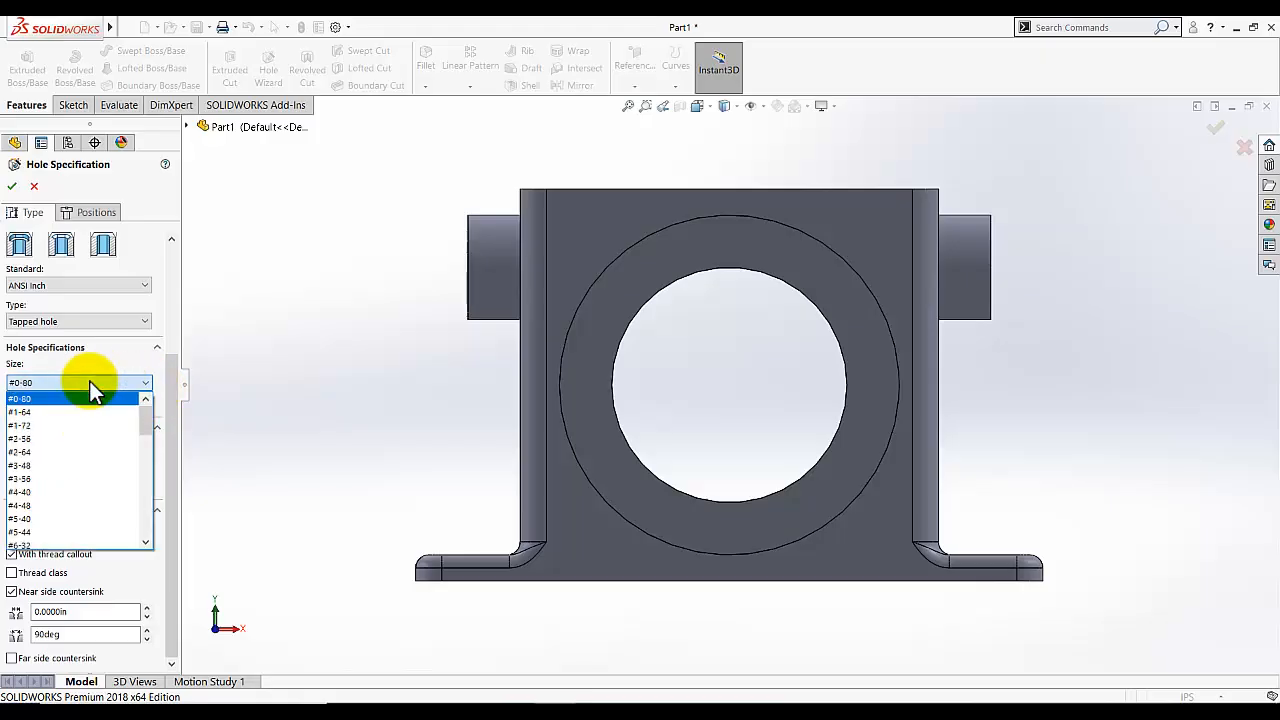
pyautogui.scroll(-4, 81, 478)
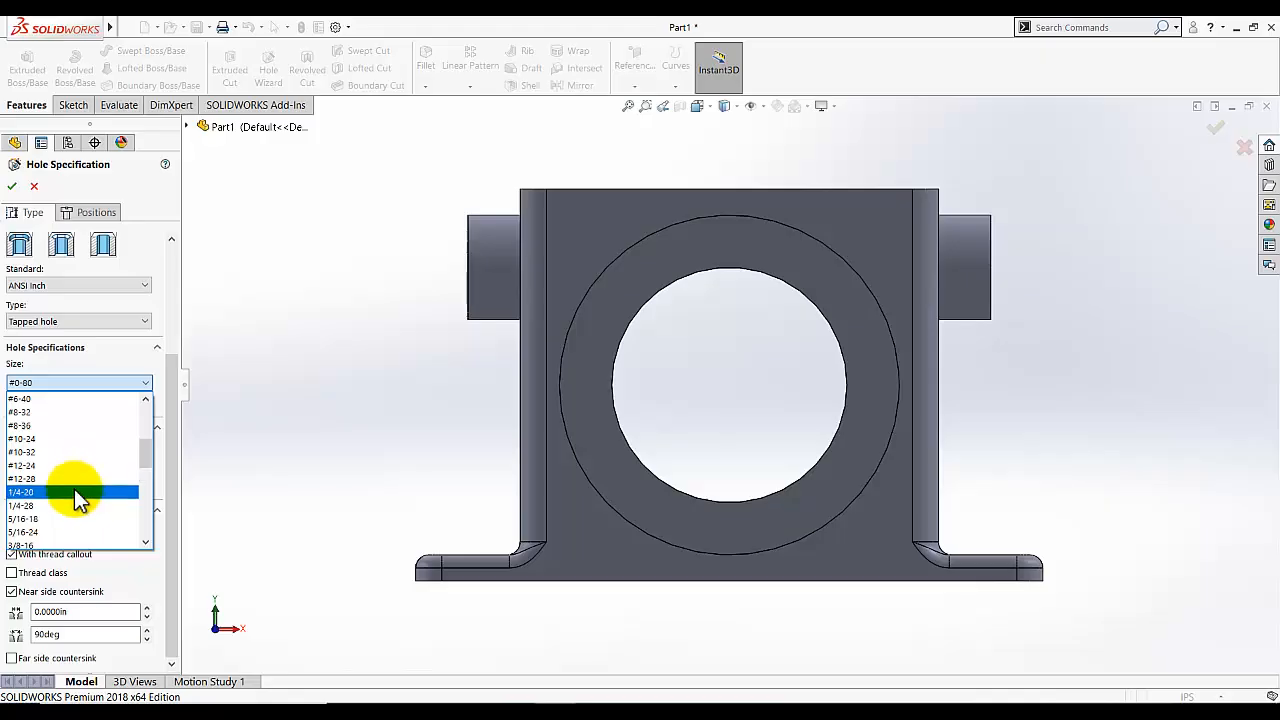
pyautogui.click(74, 492)
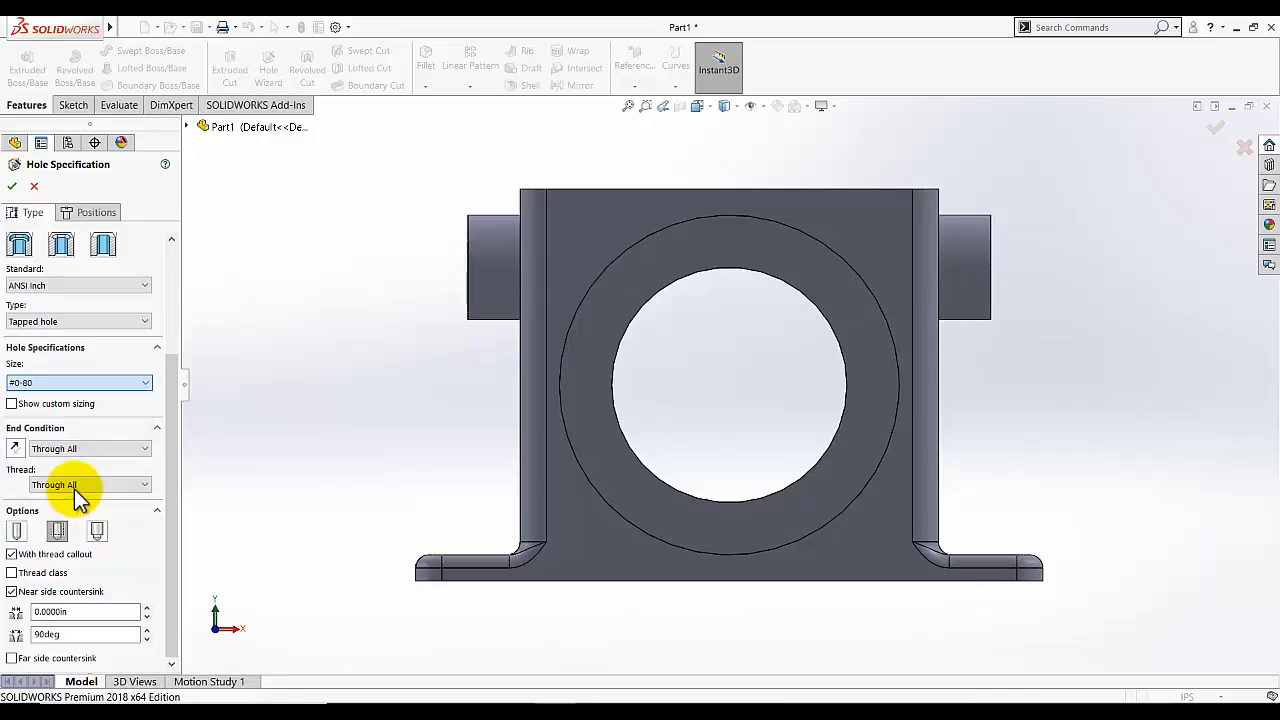
pyautogui.click(33, 446)
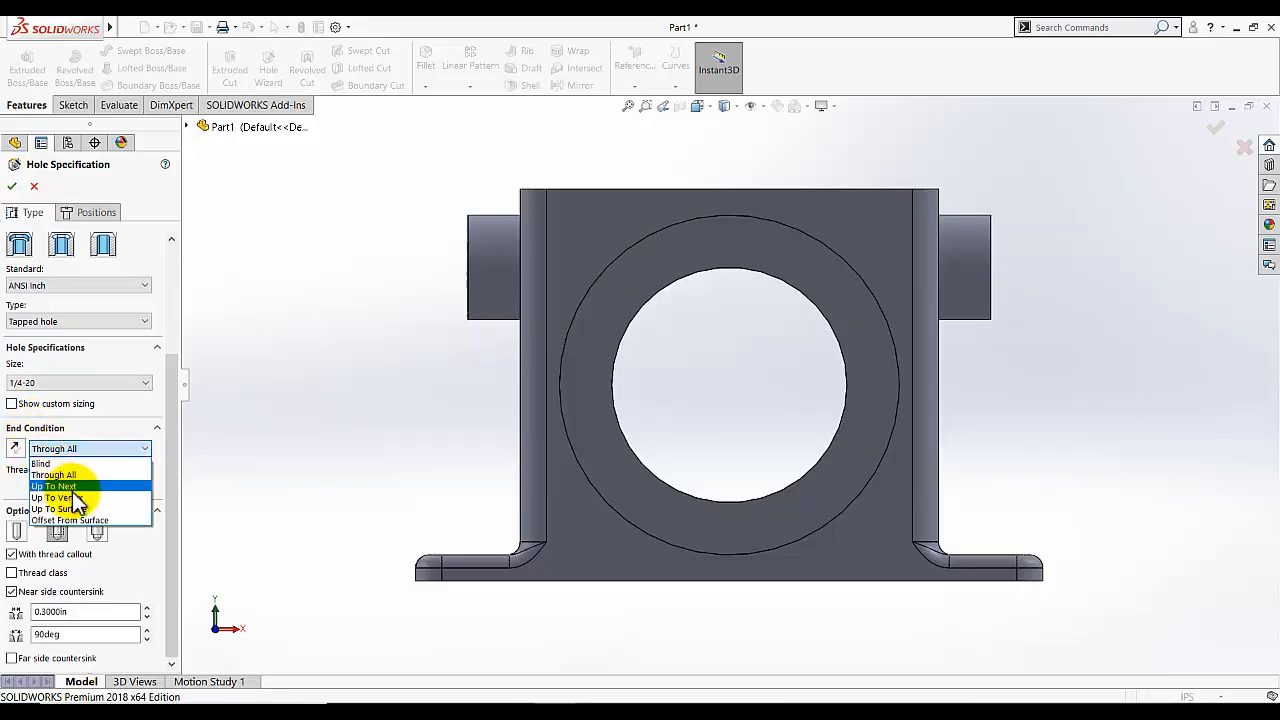
pyautogui.click(76, 486)
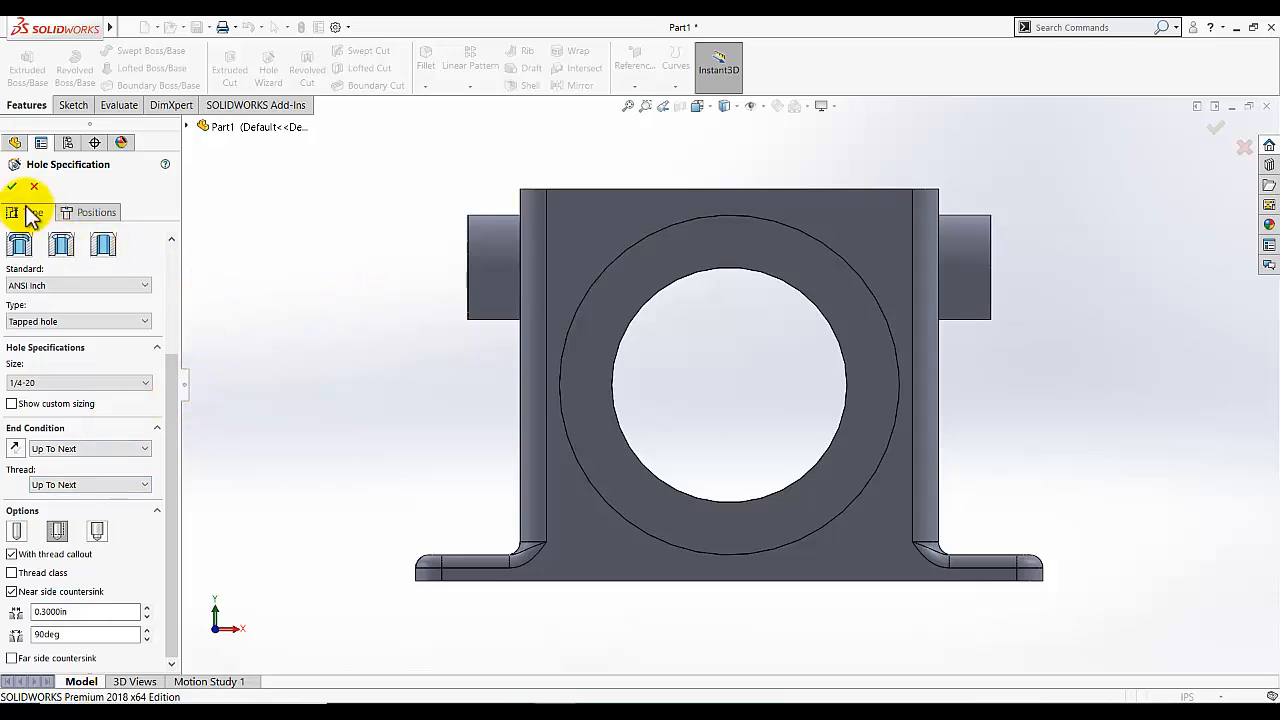
pyautogui.moveTo(169, 421); pyautogui.dragTo(188, 287)
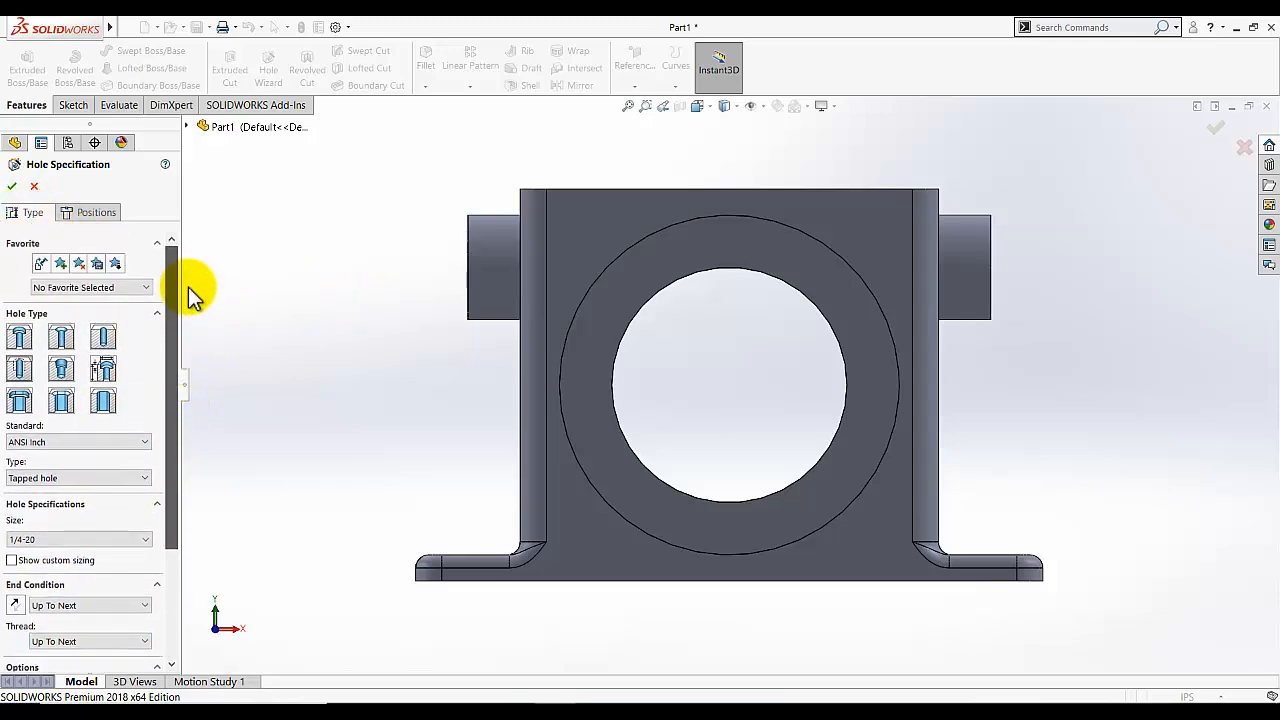
# Try to position the tapped hole on the front face of the large round boss.
pyautogui.click(84, 214)
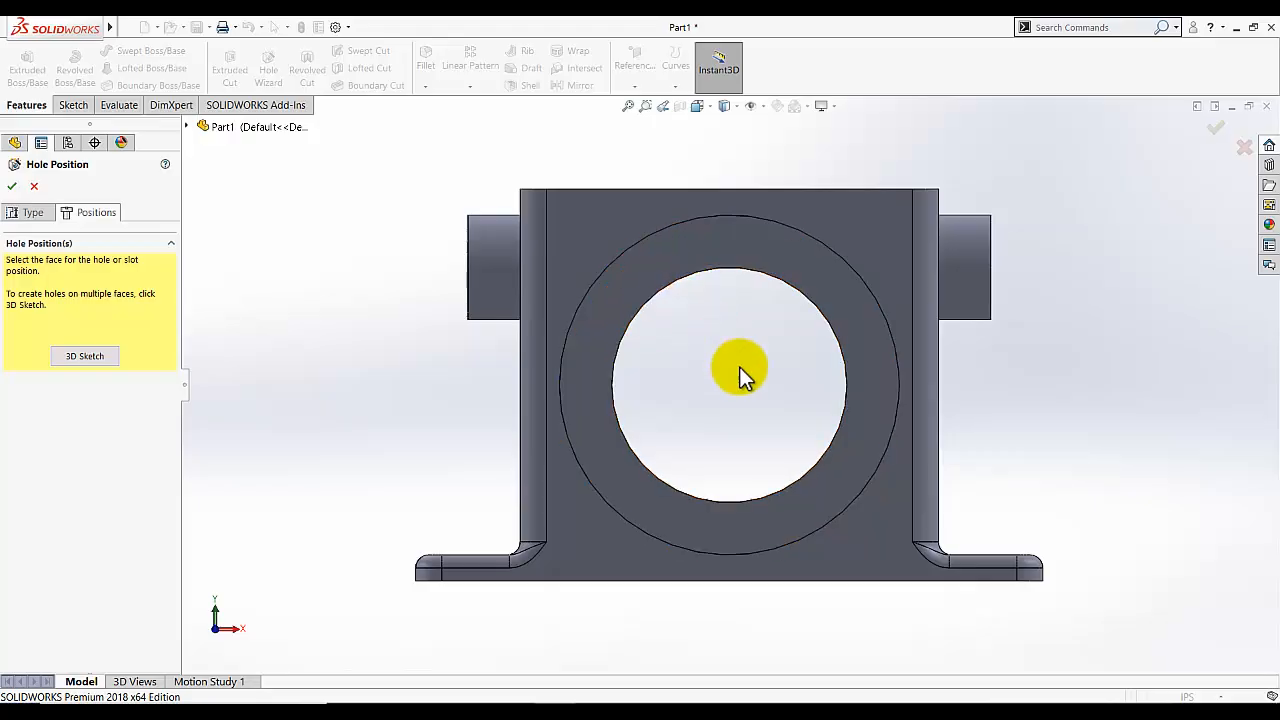
pyautogui.moveTo(740, 374); pyautogui.dragTo(714, 414, button='middle')
pyautogui.click(613, 293)
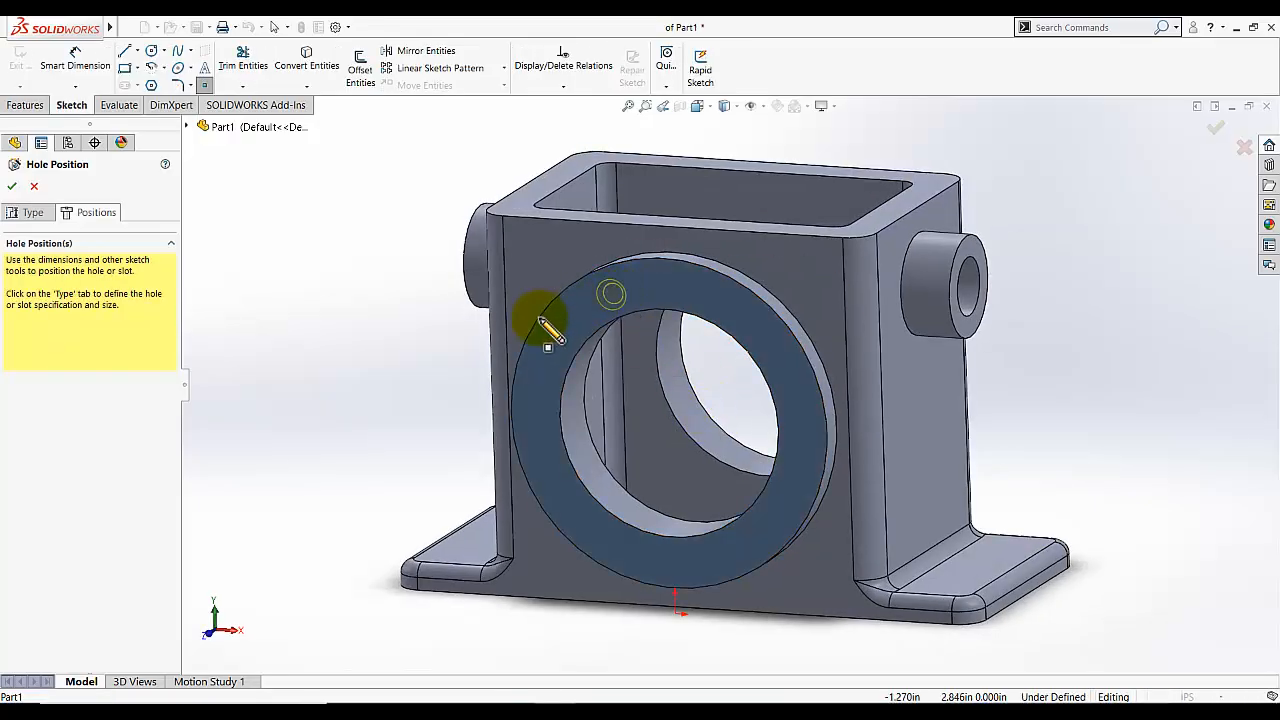
pyautogui.moveTo(401, 320); pyautogui.dragTo(429, 343, button='middle')
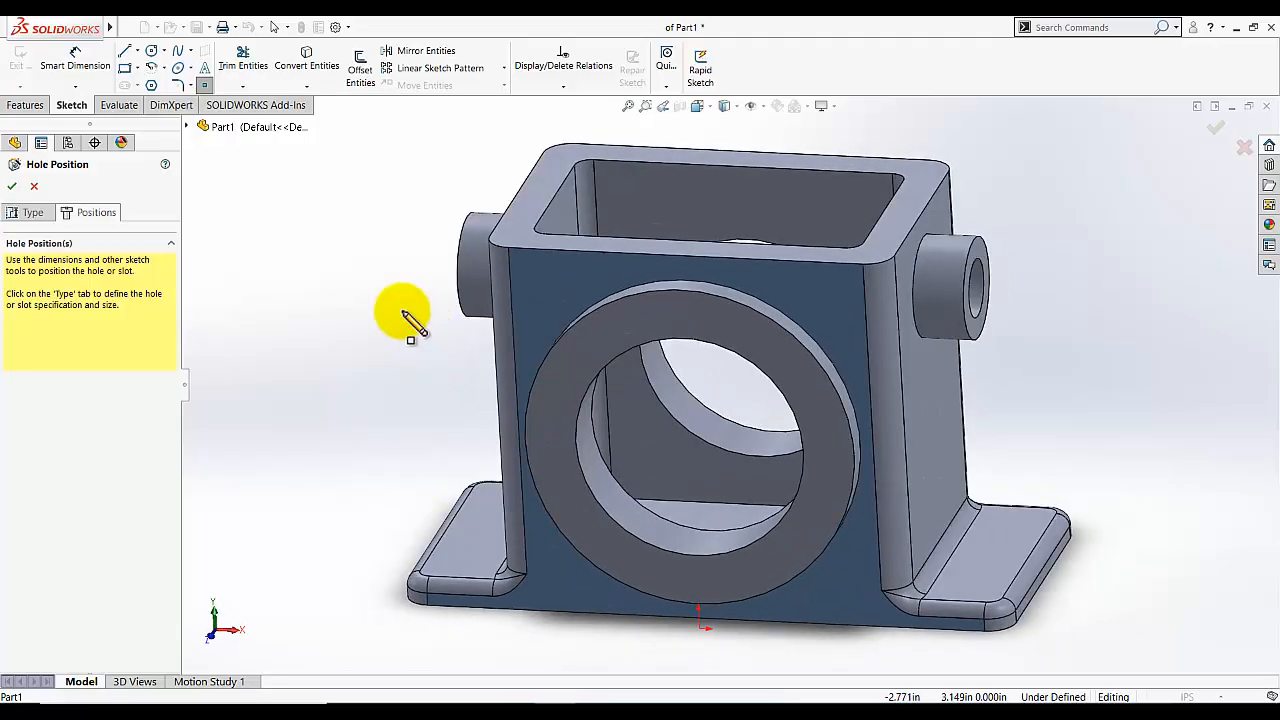
pyautogui.press('space')
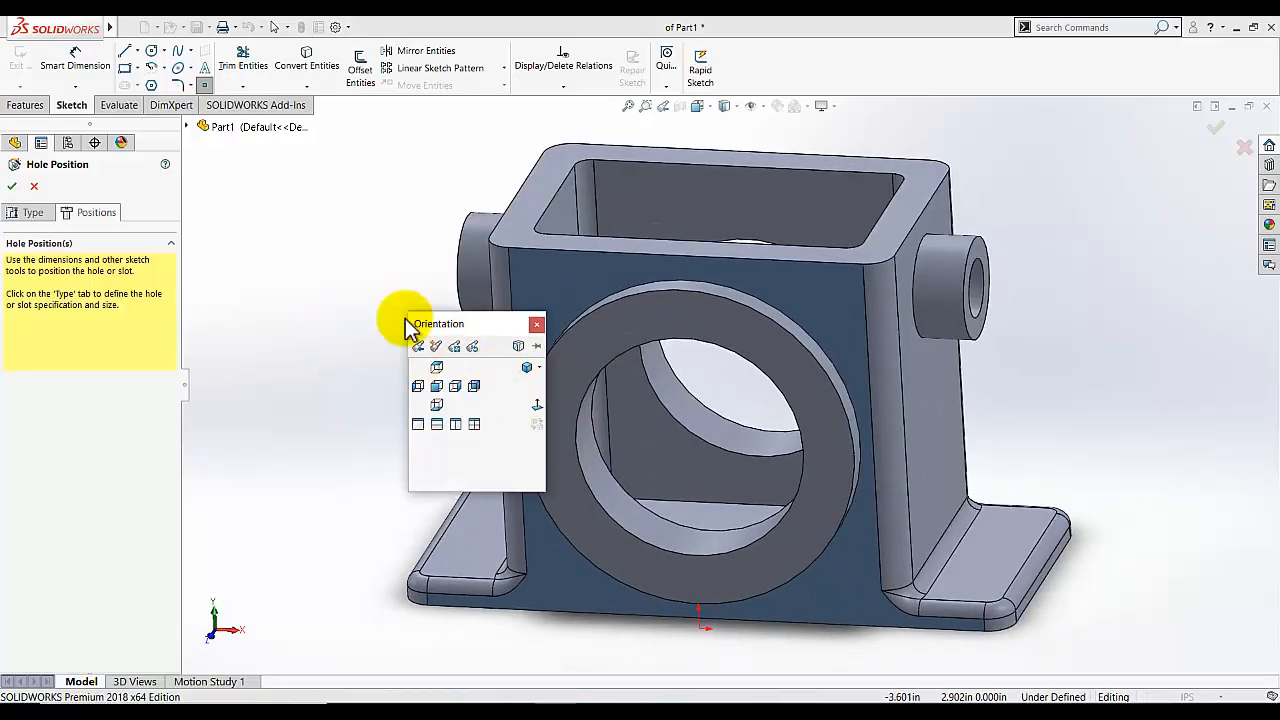
pyautogui.click(537, 325)
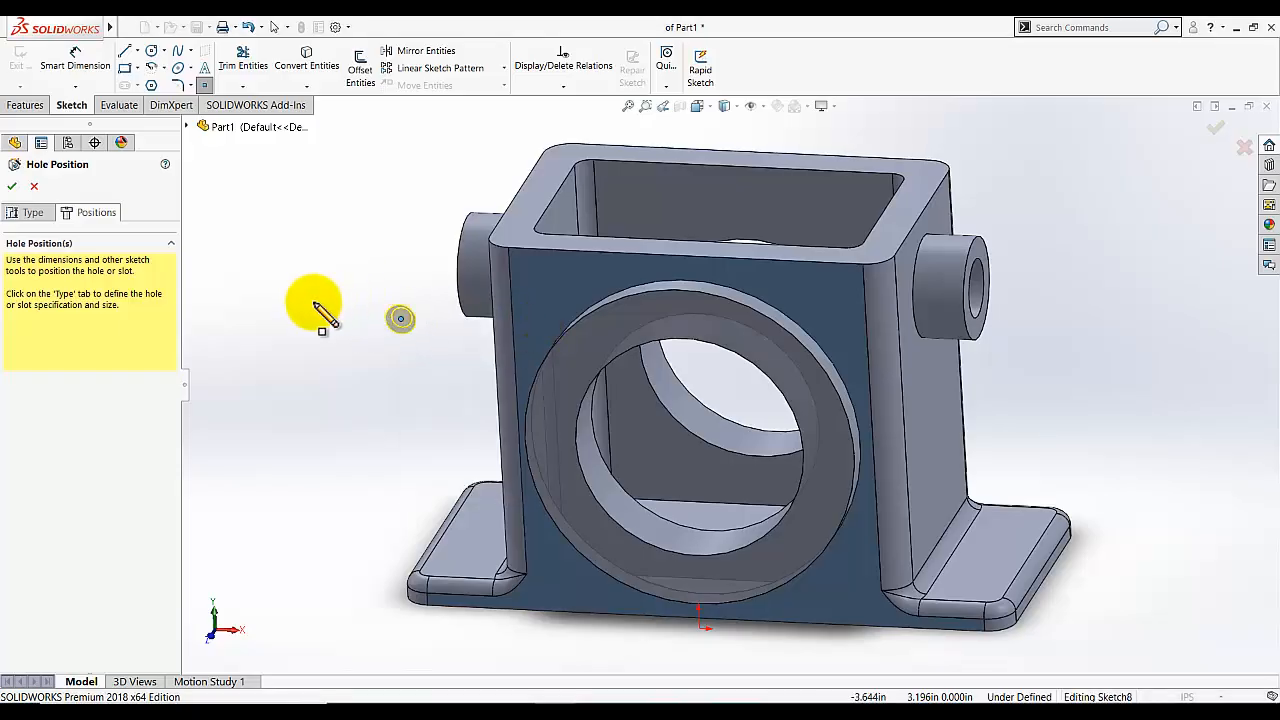
pyautogui.click(12, 186)
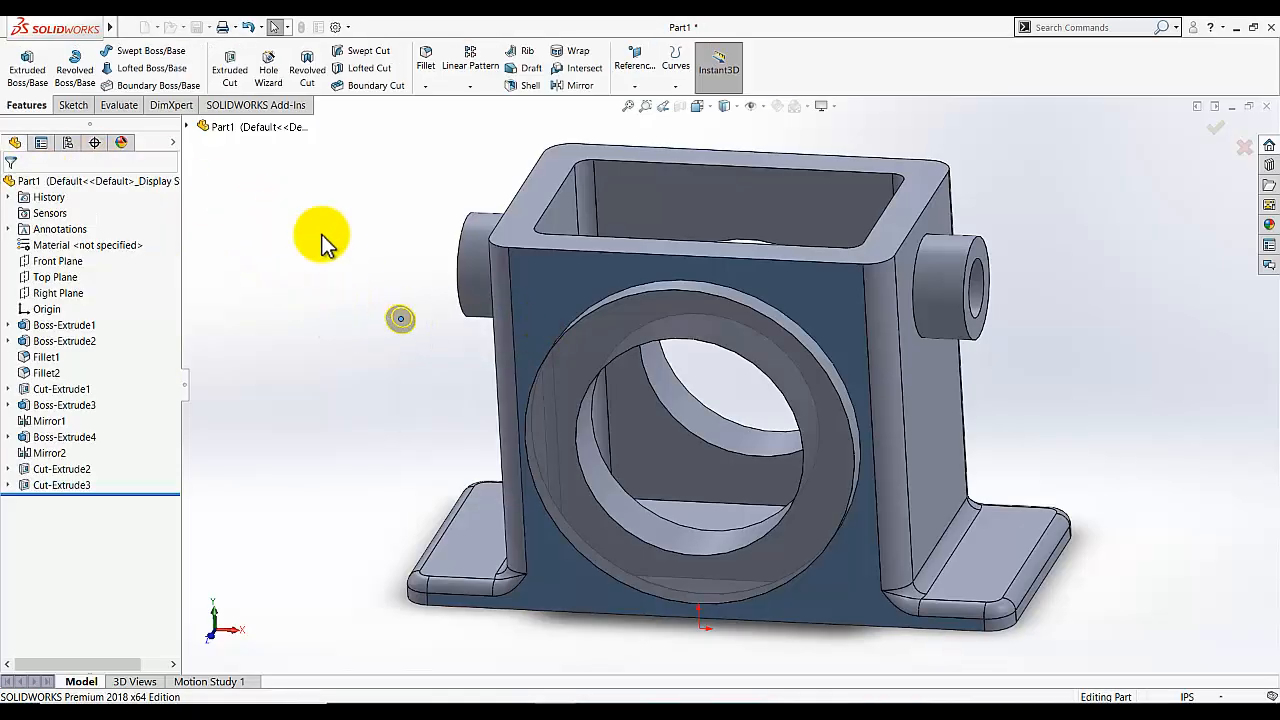
# Restart the Hole Wizard with the 1/4-20 tapped hole and pick the large round boss's front face for positioning.
pyautogui.click(268, 66)
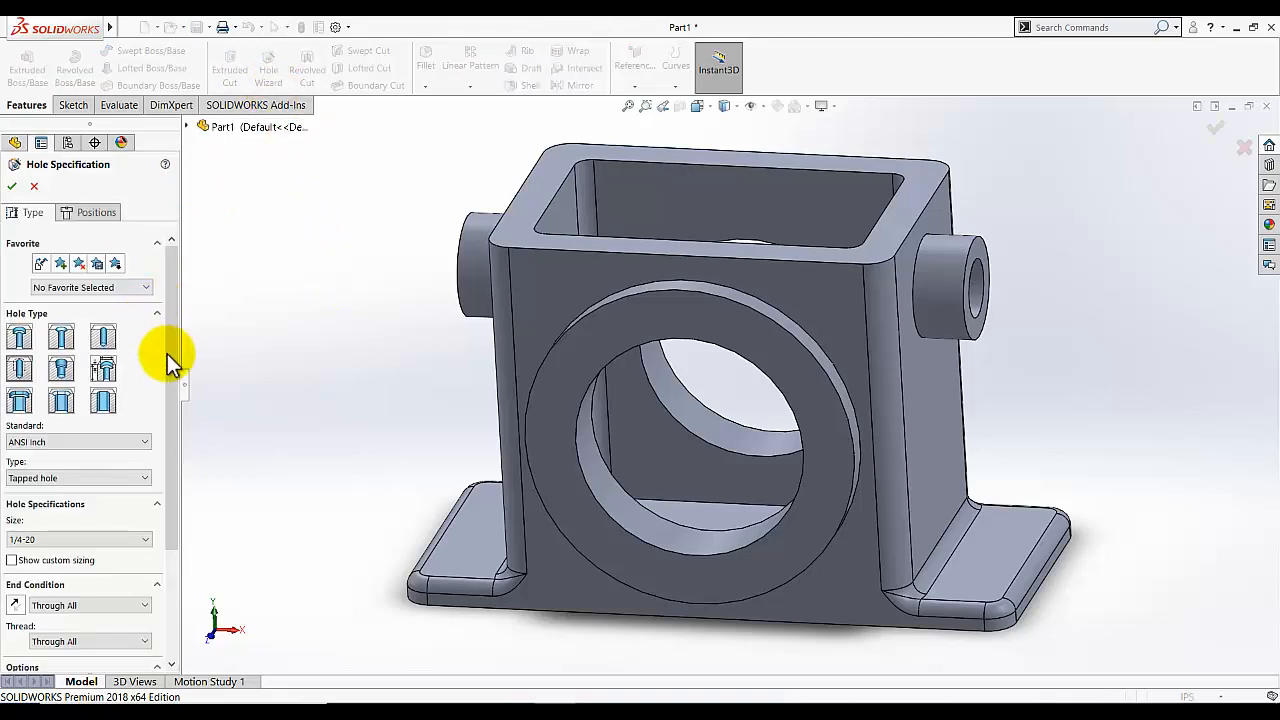
pyautogui.scroll(-2, 178, 428)
pyautogui.scroll(-2, 178, 428)
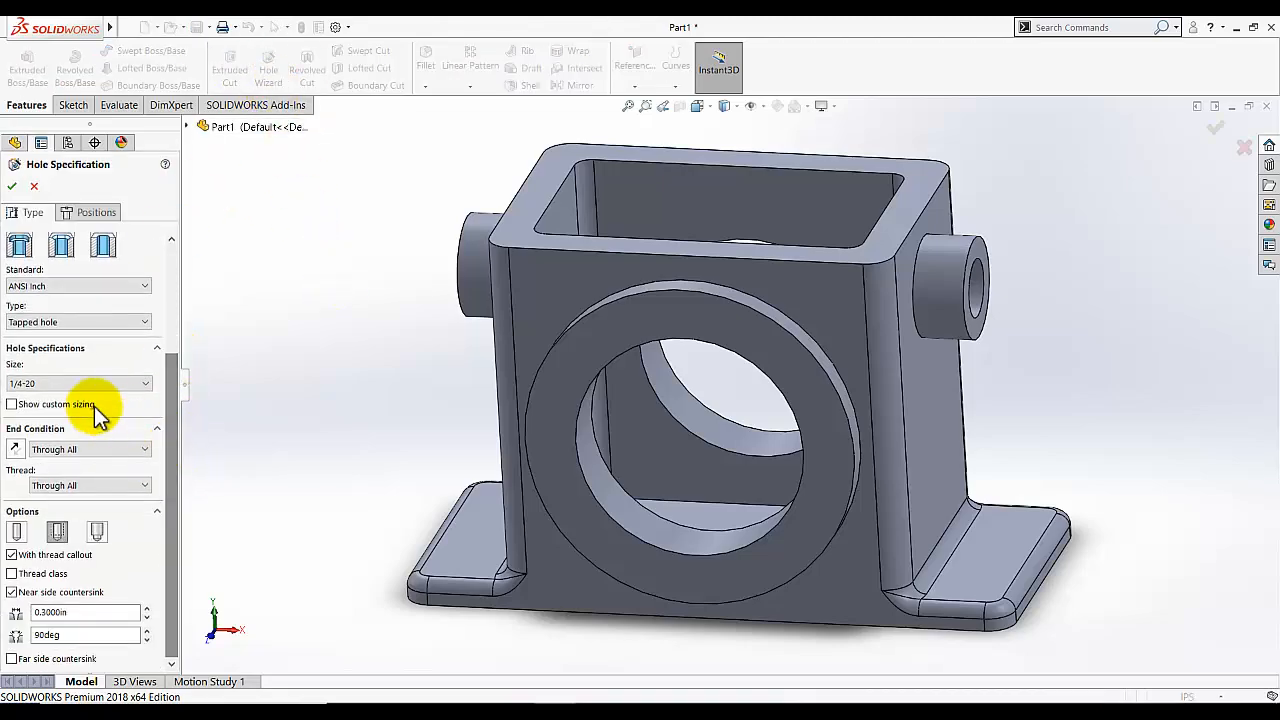
pyautogui.click(88, 213)
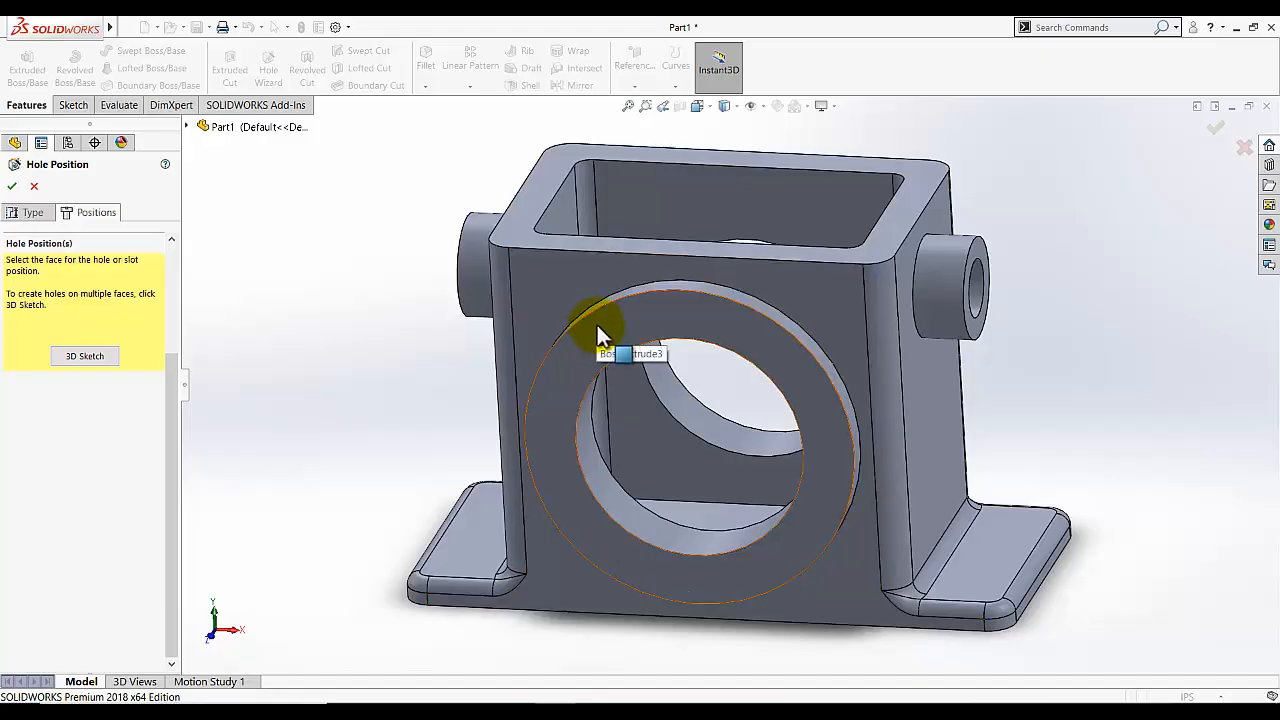
pyautogui.click(542, 352)
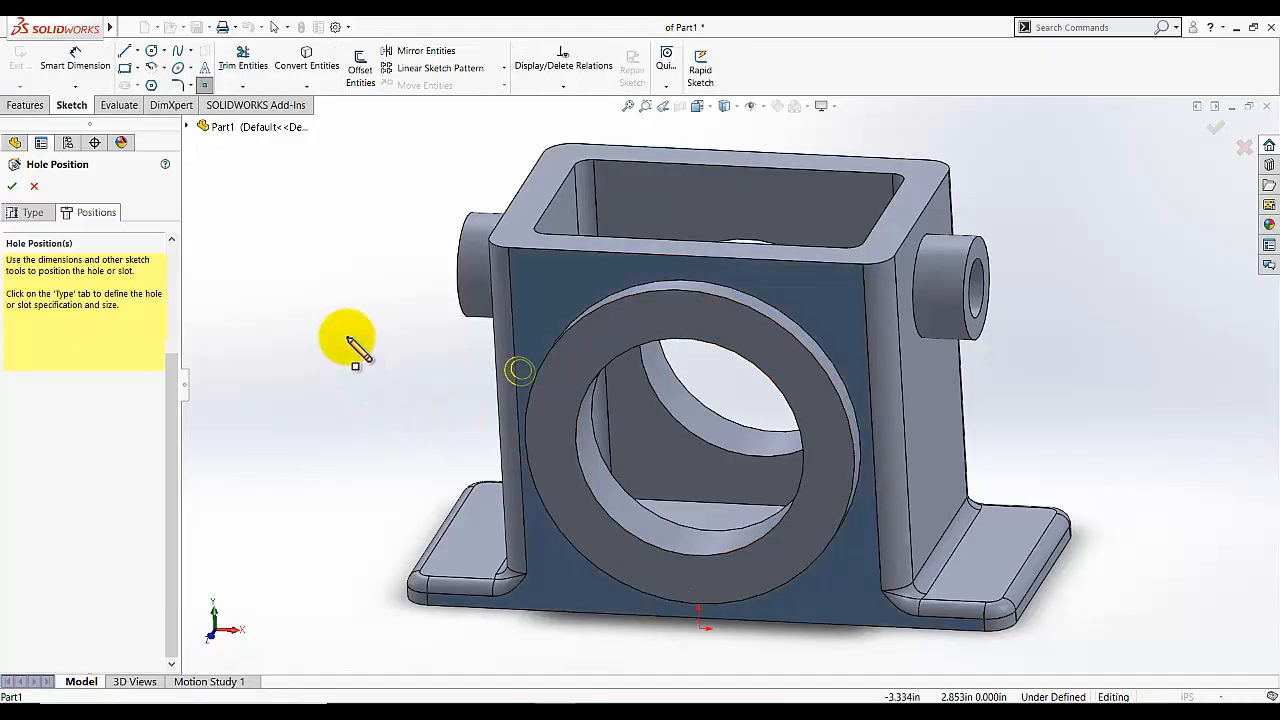
pyautogui.press('space')
pyautogui.click(373, 400)
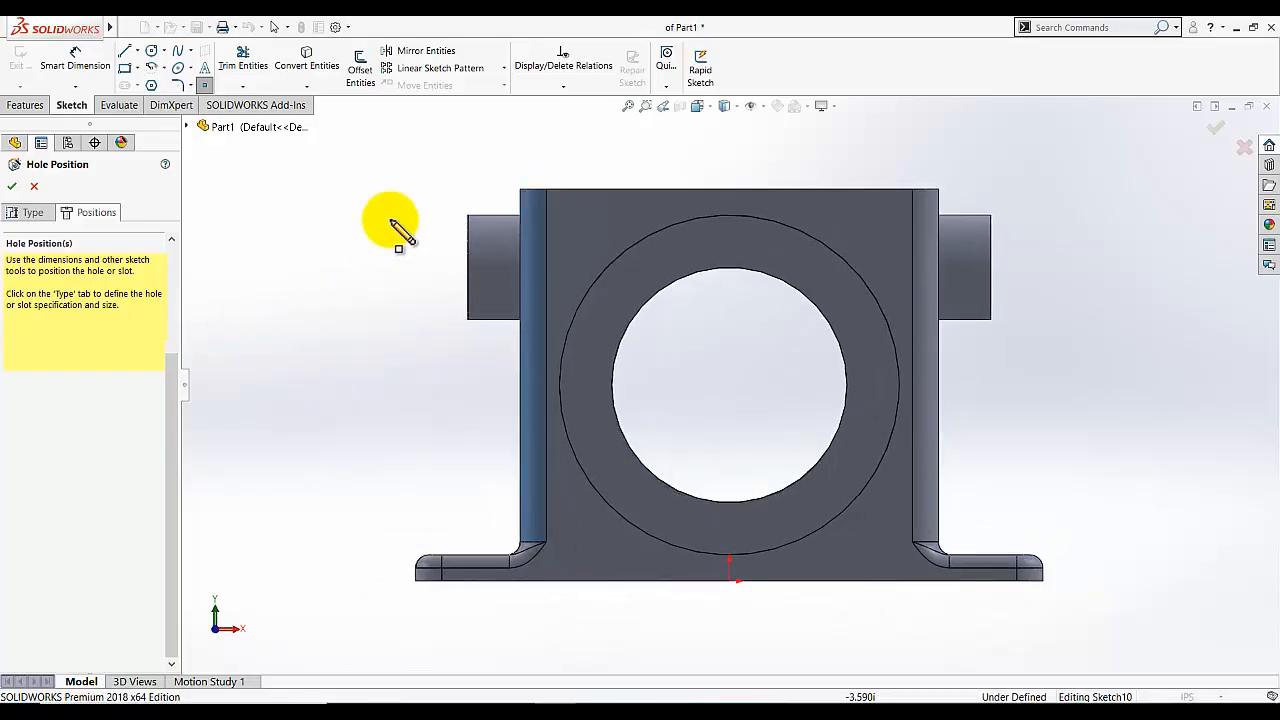
# Place a hole centre on the boss's ring-shaped face, to the right of the bore and slightly above its centre.
pyautogui.click(790, 248)
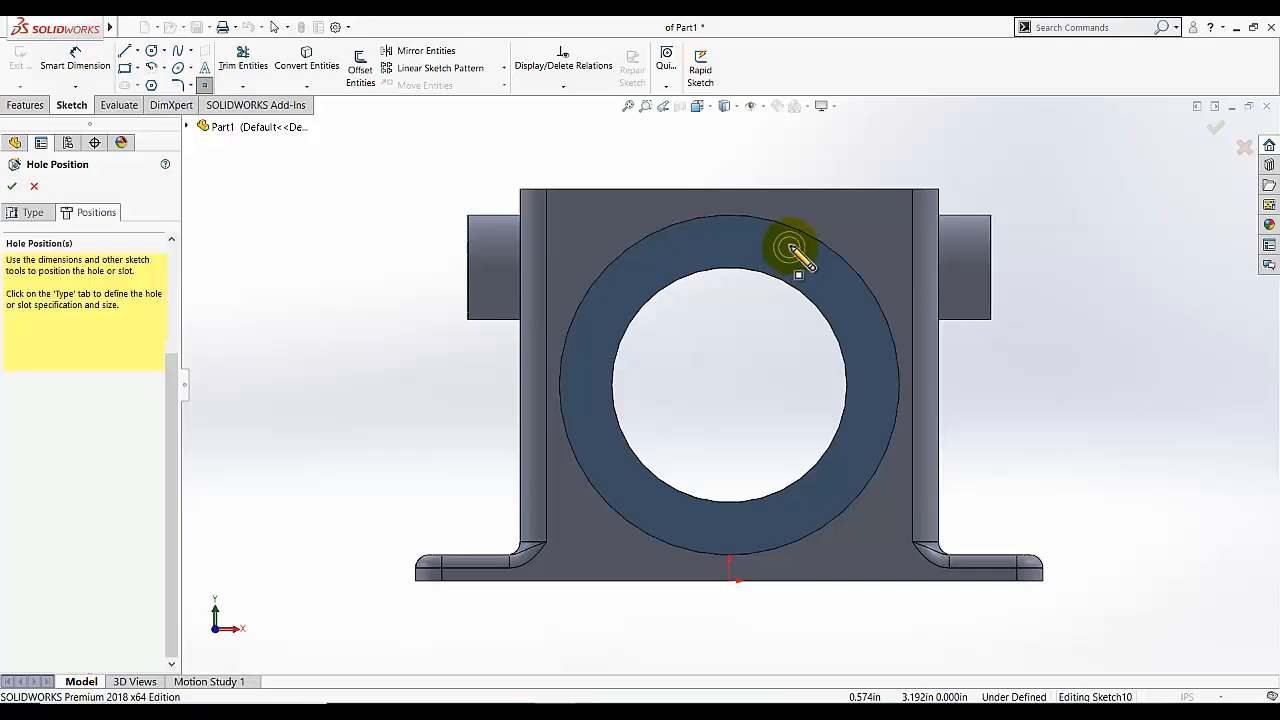
pyautogui.click(872, 358)
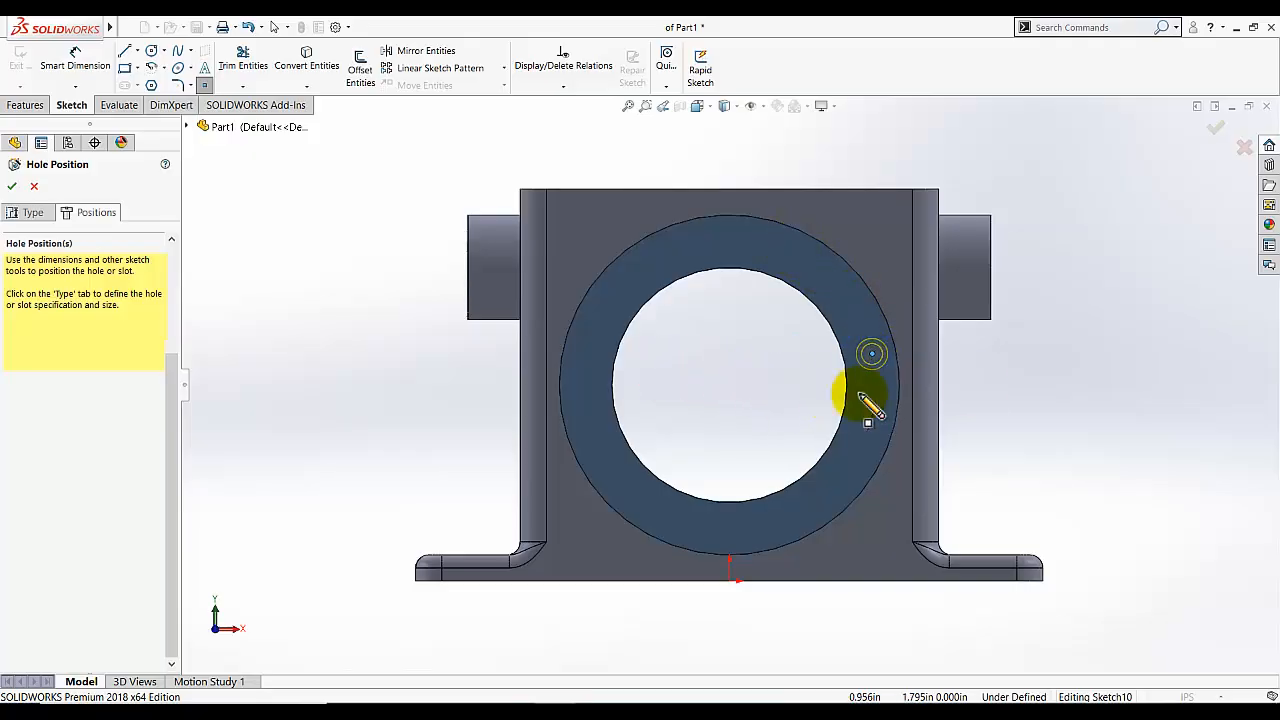
pyautogui.scroll(-2, 990, 377)
pyautogui.scroll(-2, 1000, 385)
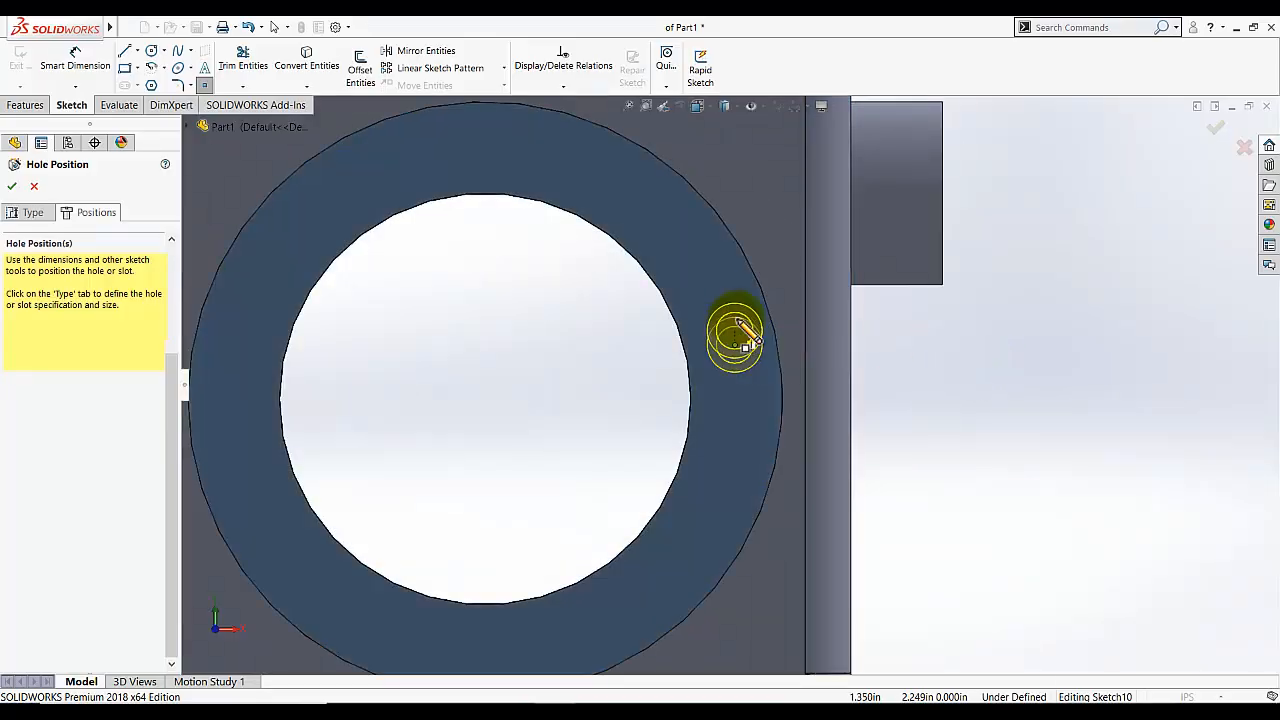
pyautogui.click(730, 282)
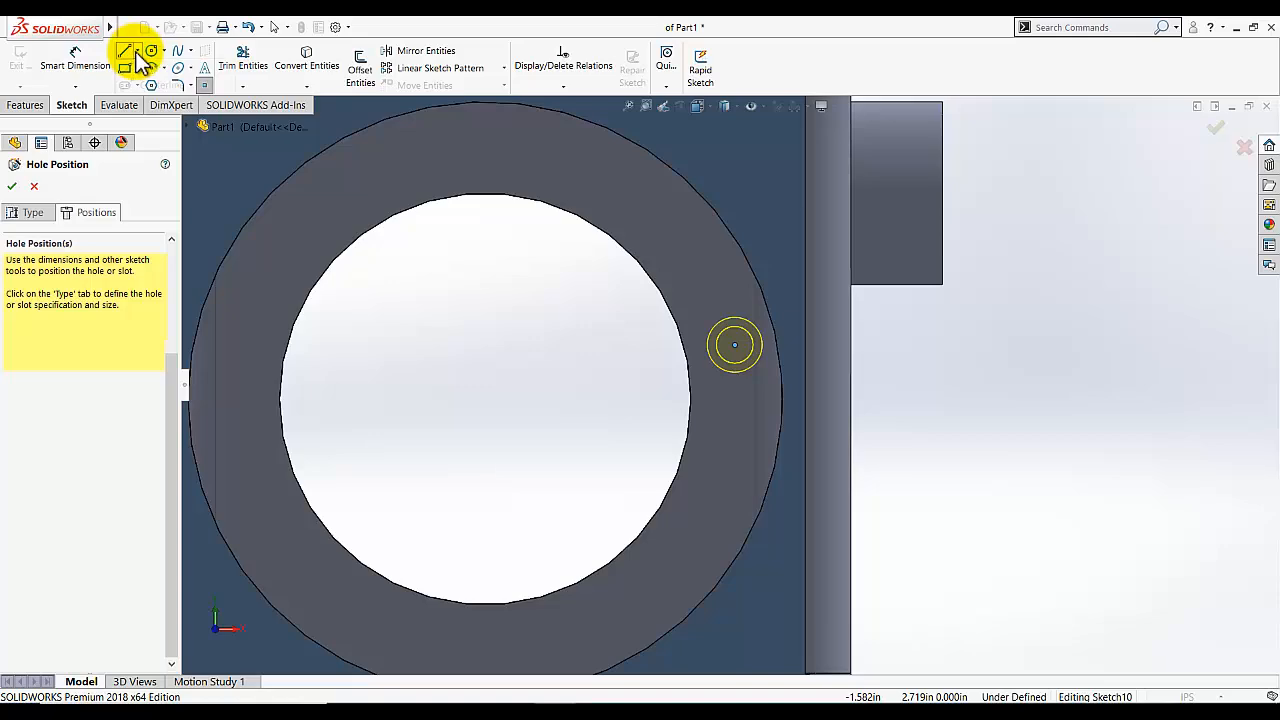
# Sketch a horizontal construction centerline about 0.5 in long from the bore's right quadrant to the boss's outer edge.
pyautogui.click(137, 52)
pyautogui.click(145, 86)
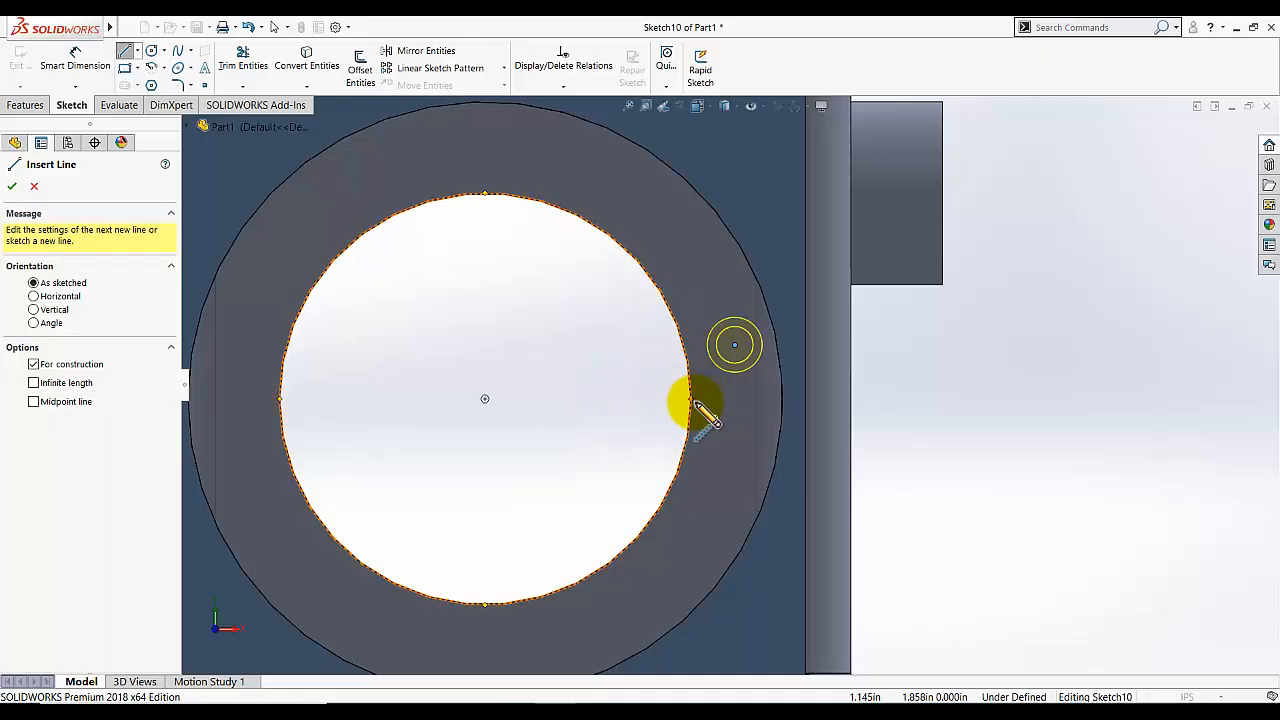
pyautogui.click(691, 399)
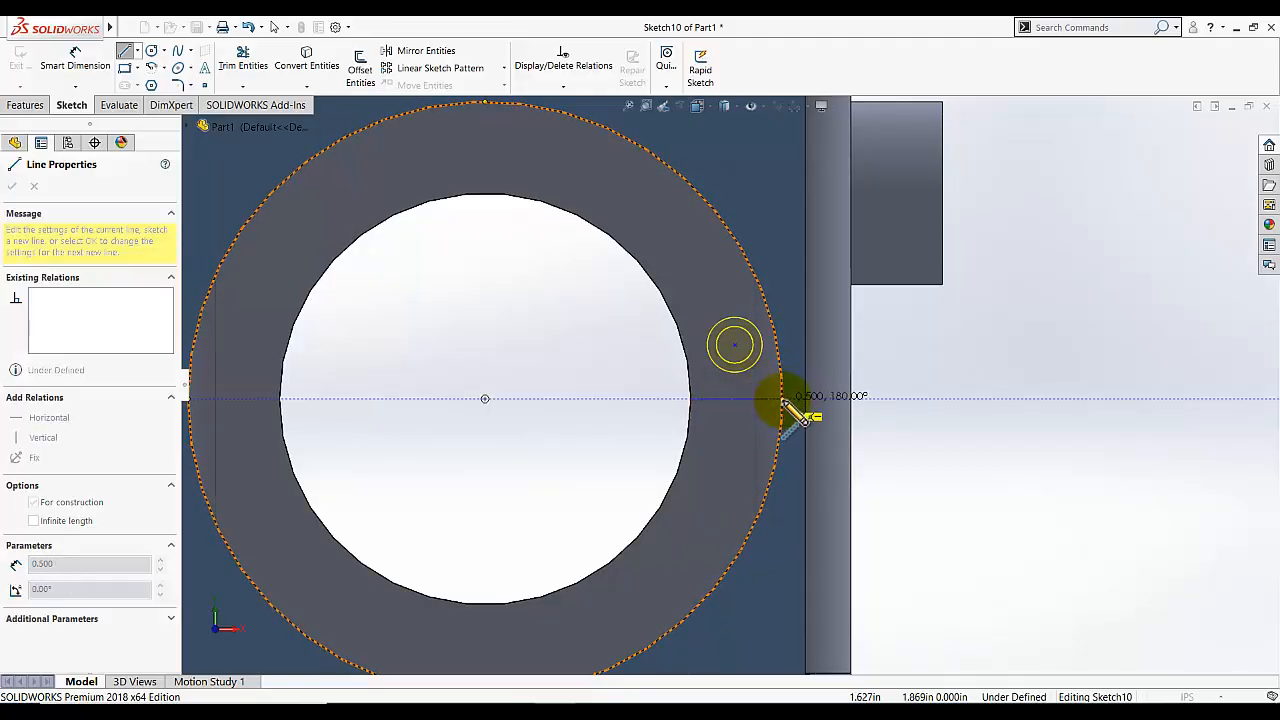
pyautogui.click(789, 400)
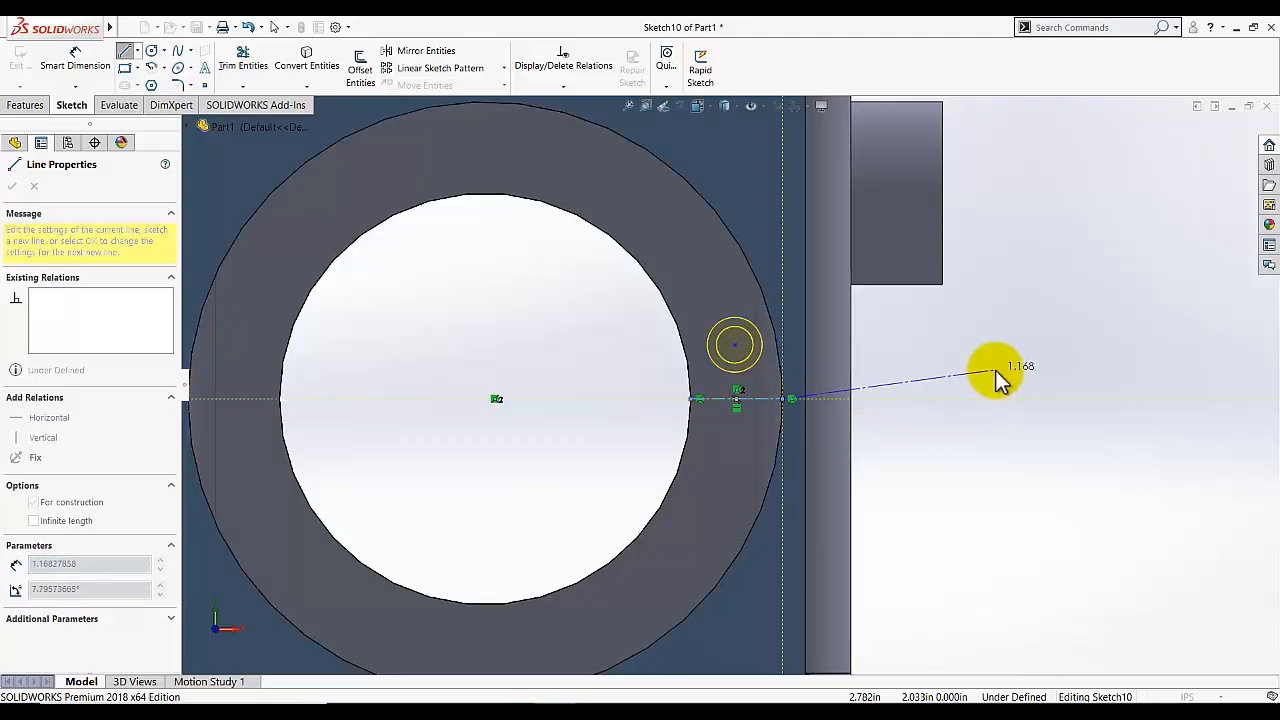
pyautogui.press('Escape')
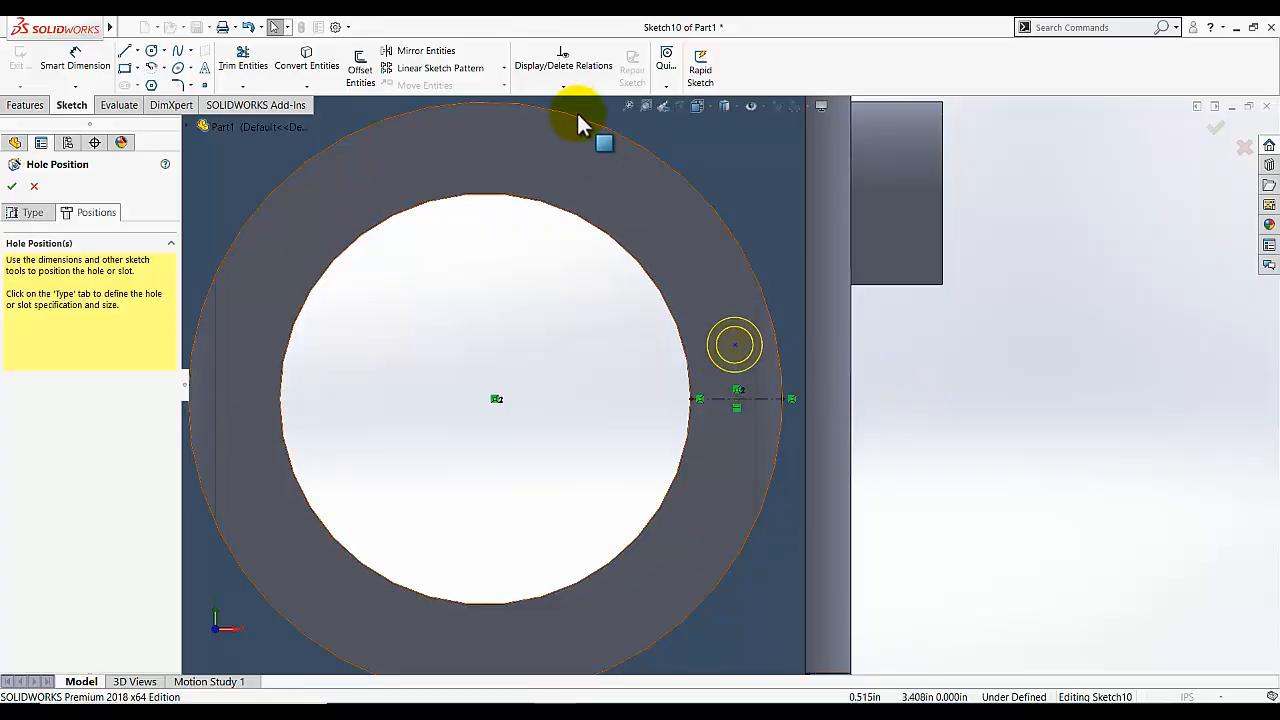
# Add a Midpoint relation between the hole's centre point and the construction line, and finish the 1/4-20 tapped hole.
pyautogui.click(533, 85)
pyautogui.click(537, 118)
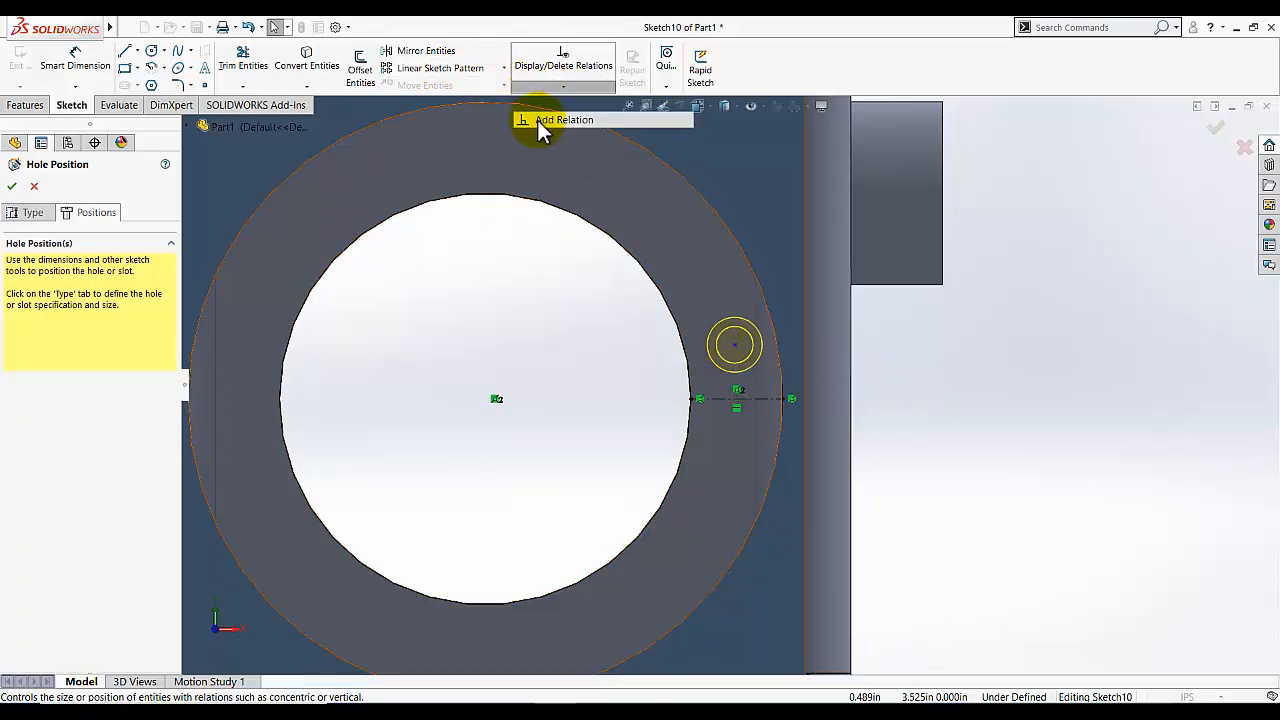
pyautogui.click(735, 347)
pyautogui.click(742, 398)
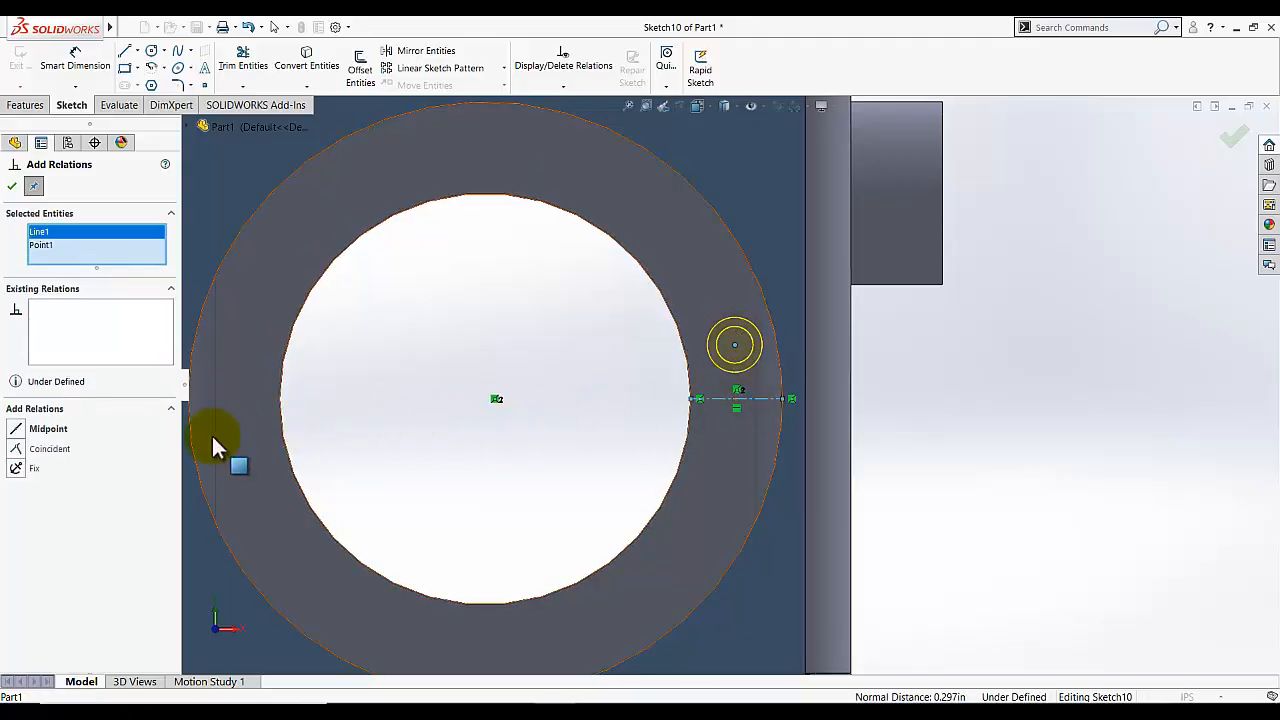
pyautogui.click(15, 430)
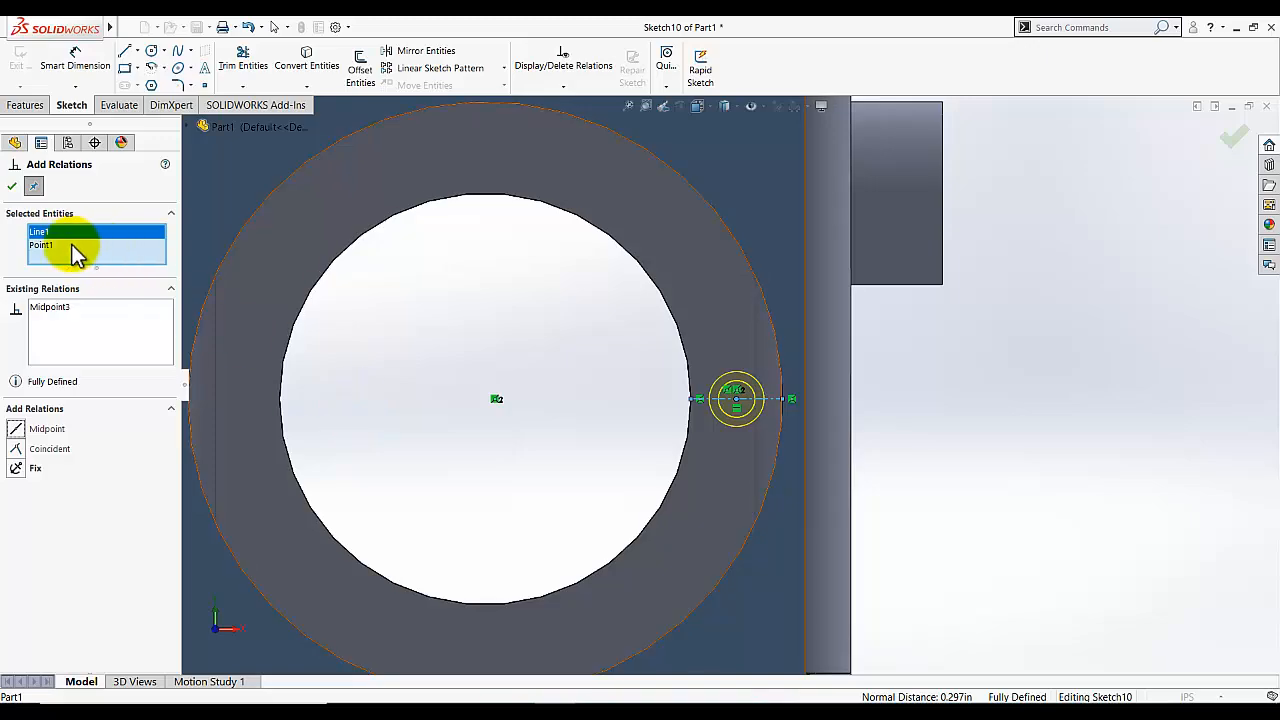
pyautogui.click(13, 187)
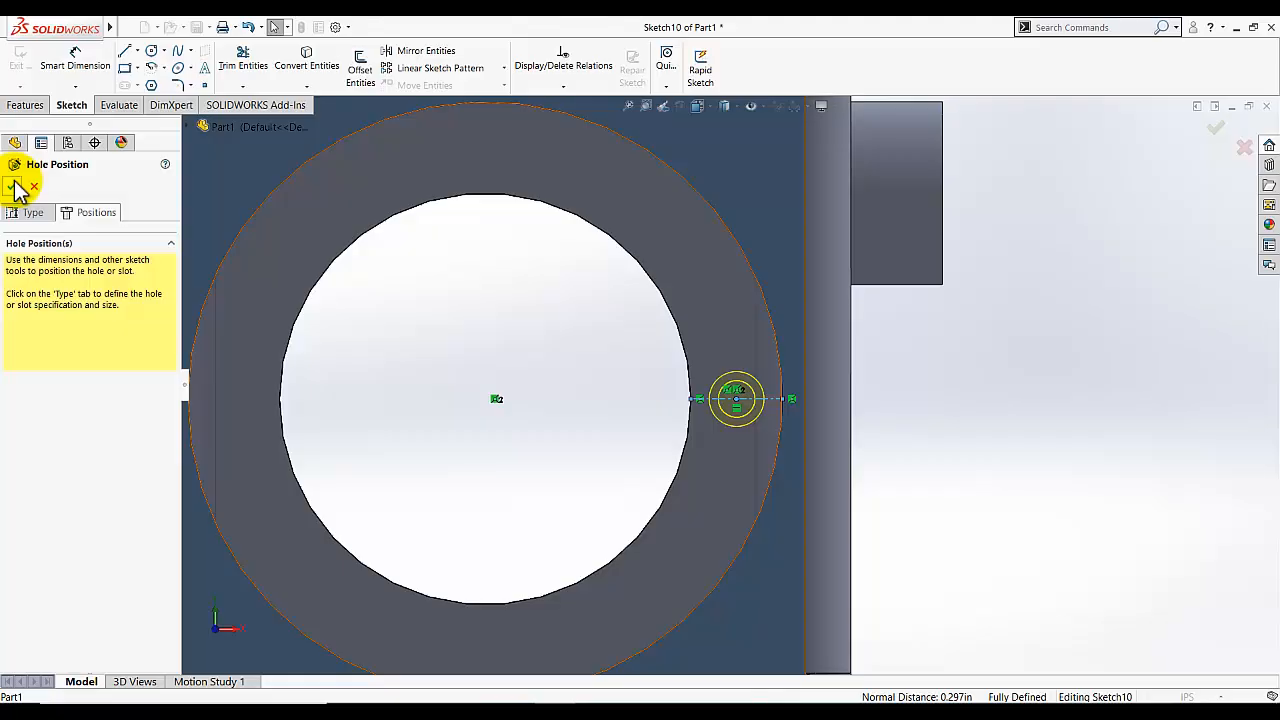
pyautogui.click(13, 186)
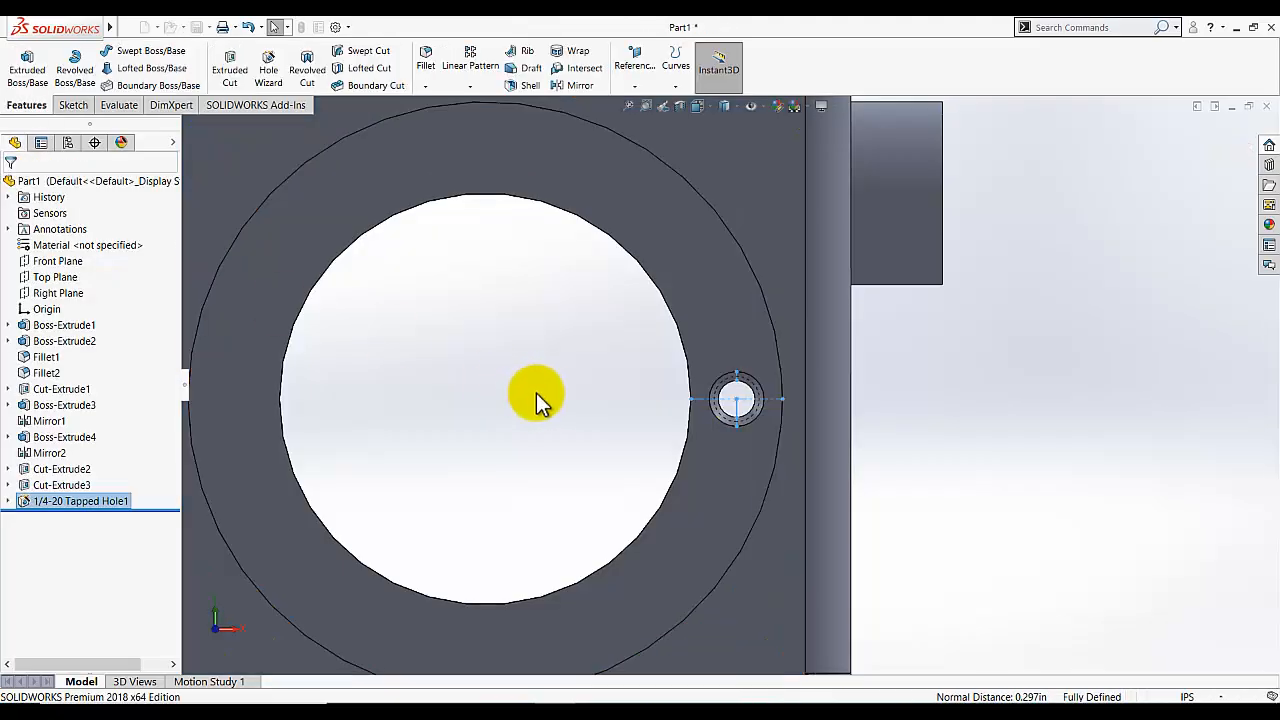
# Edit the 1/4-20 tapped hole to use the tap drill diameter option instead of the cosmetic thread.
pyautogui.press('f')
pyautogui.moveTo(949, 451); pyautogui.dragTo(880, 500, button='middle')
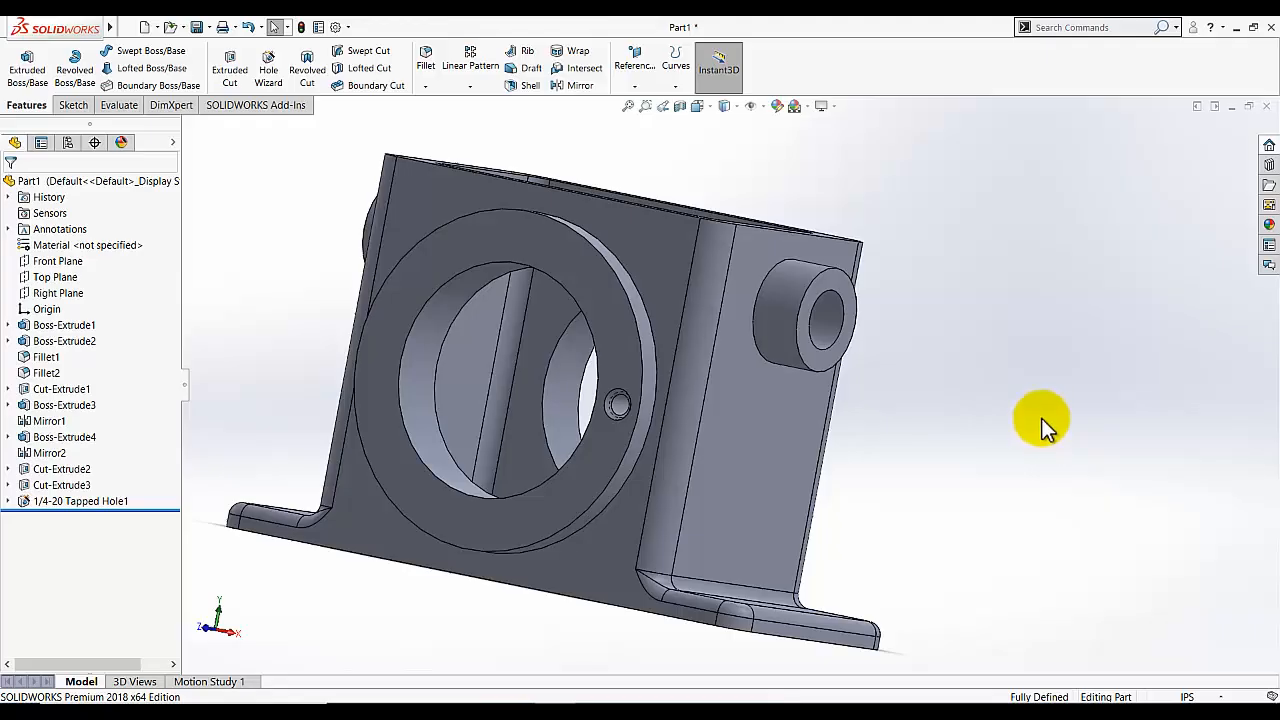
pyautogui.click(54, 501)
pyautogui.rightClick(54, 501)
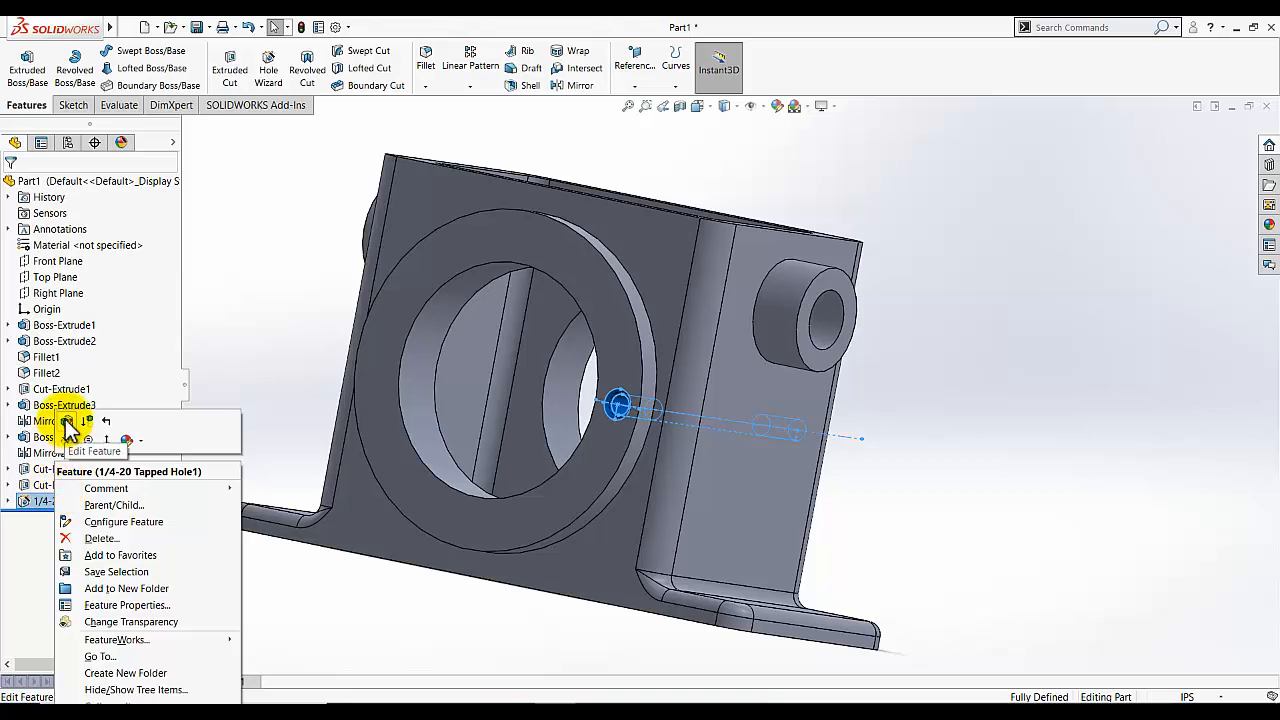
pyautogui.click(68, 426)
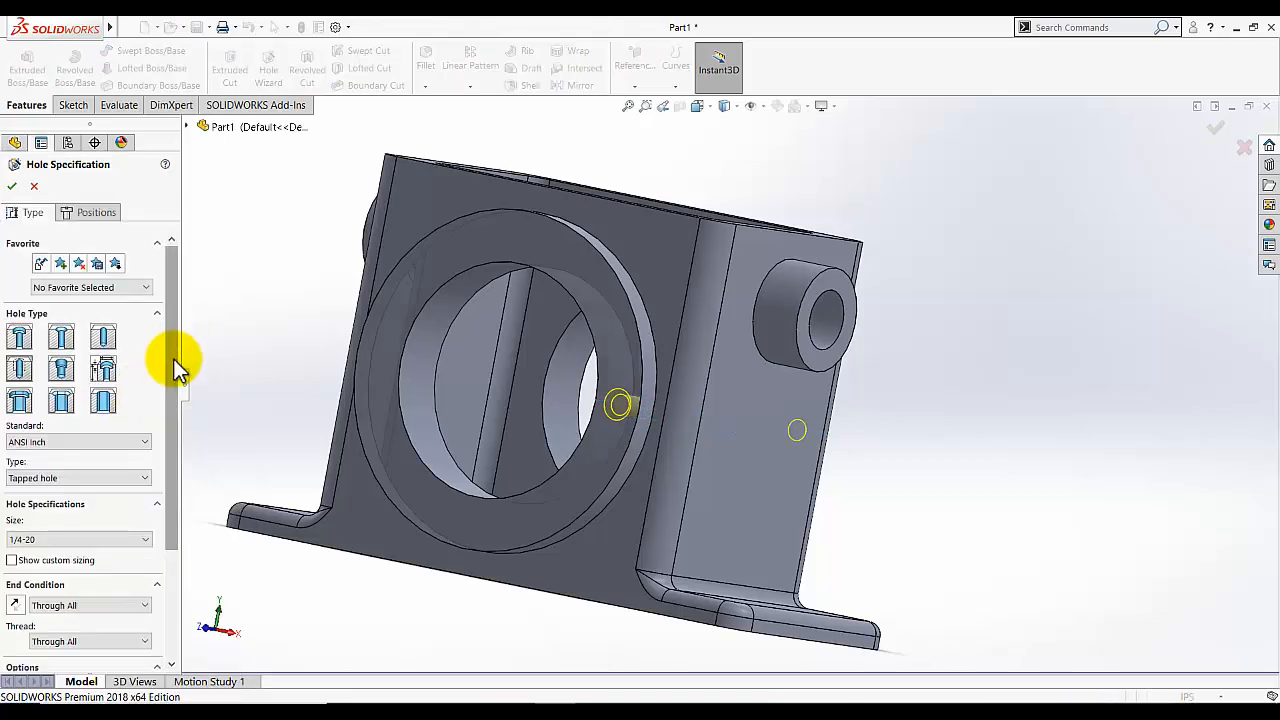
pyautogui.moveTo(175, 367); pyautogui.dragTo(171, 500)
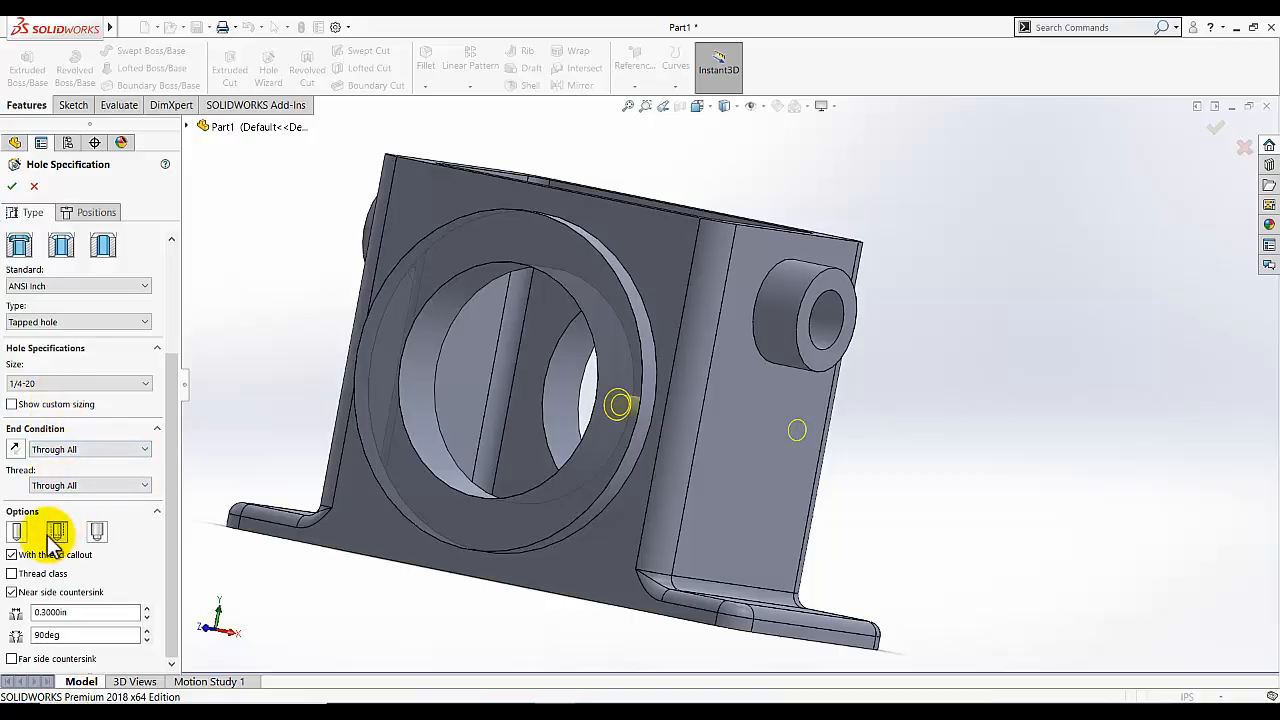
pyautogui.click(18, 530)
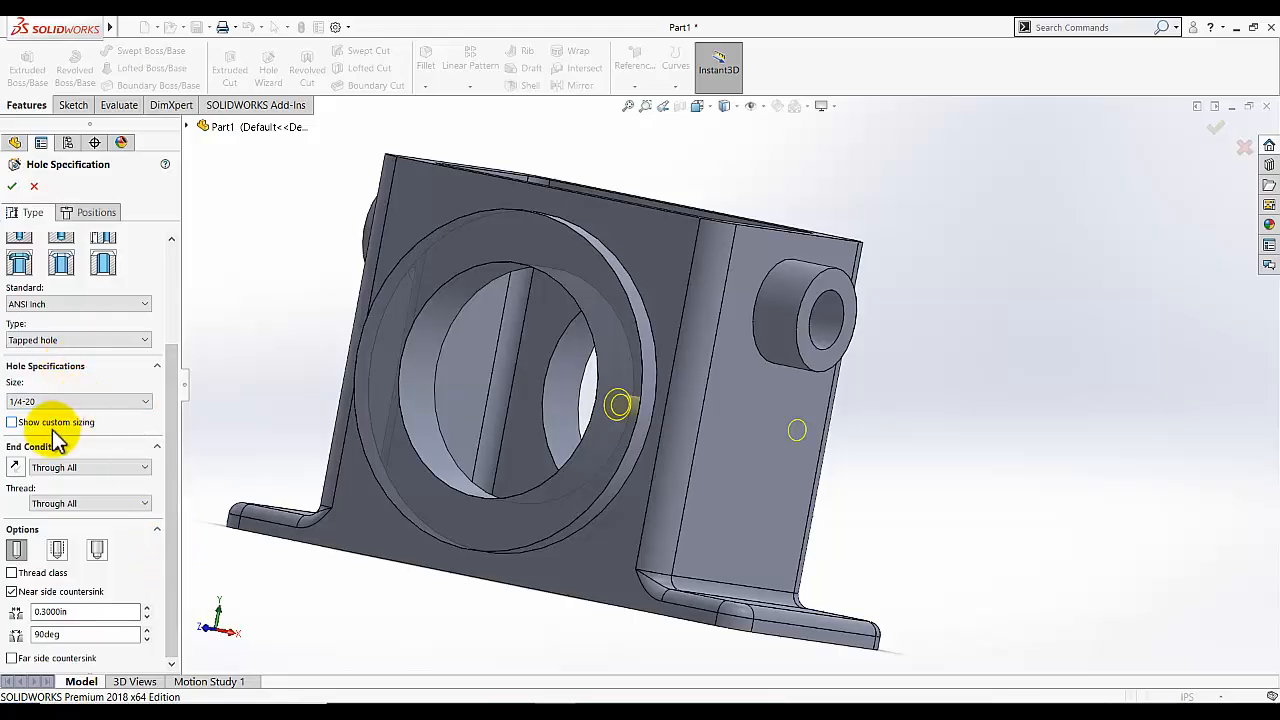
pyautogui.click(13, 187)
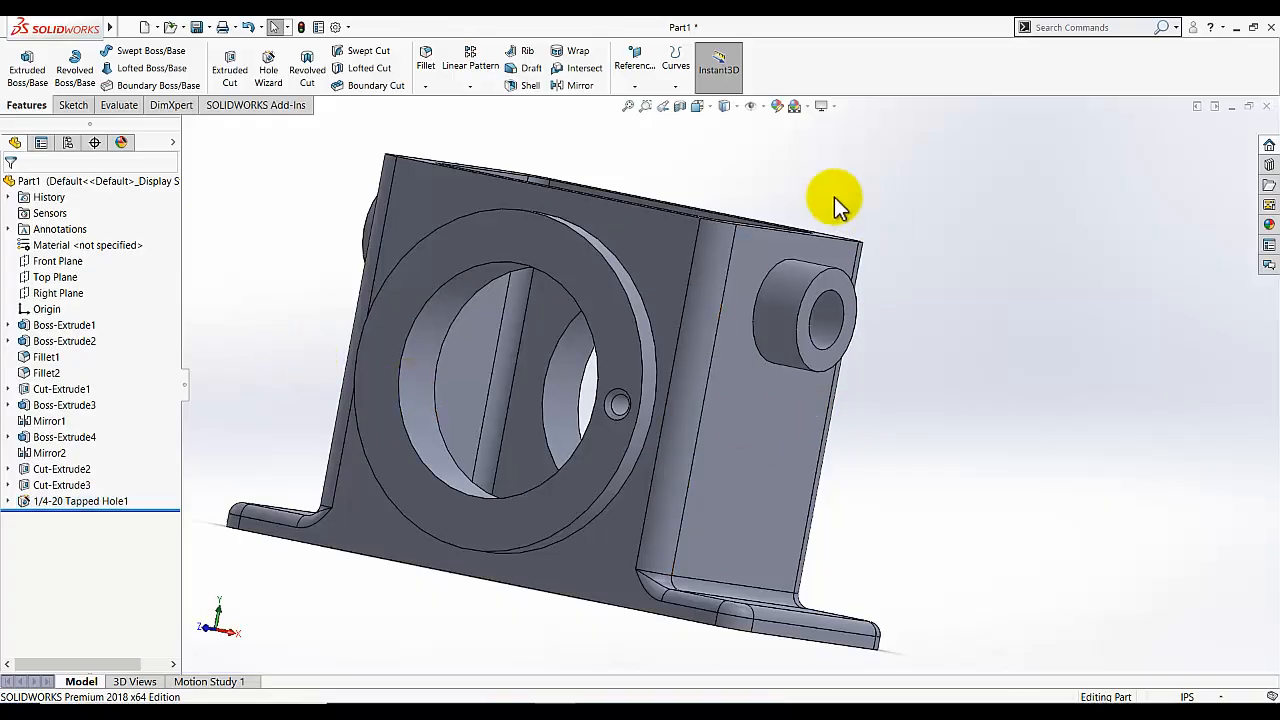
# Show the part in isometric view, and switch to Paint to trace the round boss's bolt holes in red on the housing picture.
pyautogui.click(709, 110)
pyautogui.click(768, 142)
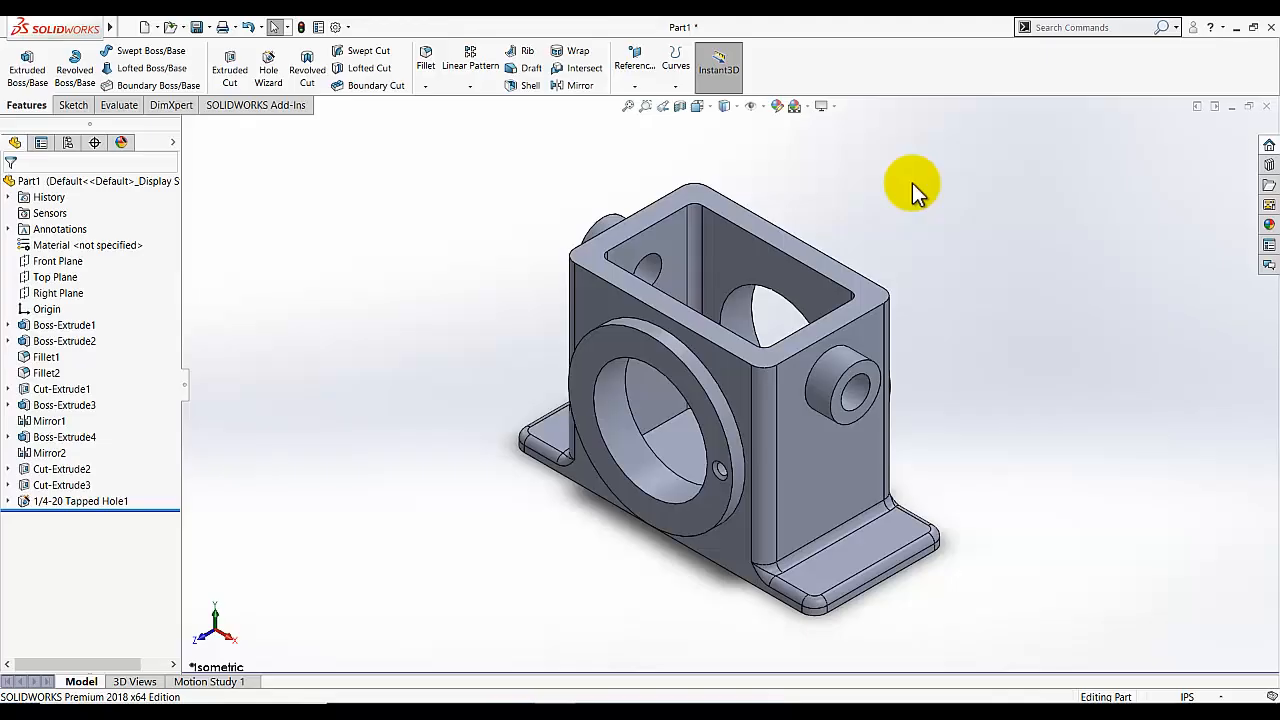
pyautogui.click(594, 690)
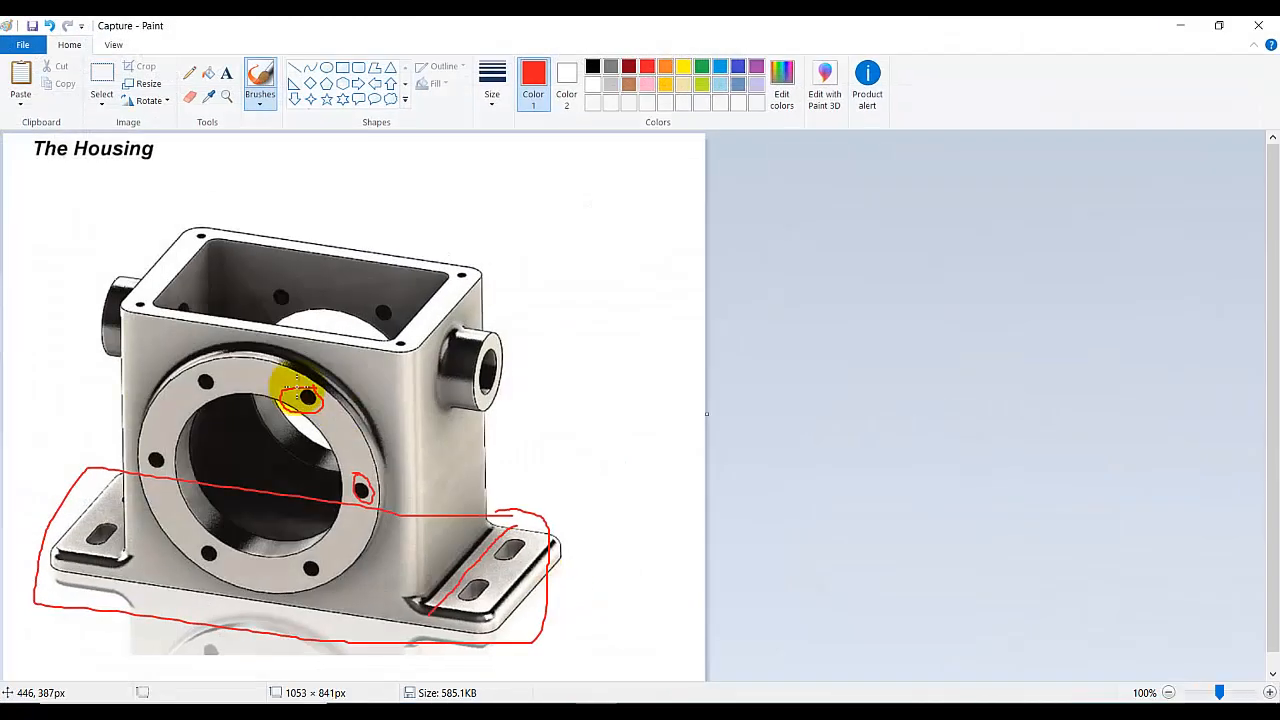
pyautogui.moveTo(308, 398)
pyautogui.mouseDown()
pyautogui.moveTo(257, 370)
pyautogui.moveTo(188, 408)
pyautogui.moveTo(168, 475)
pyautogui.moveTo(235, 552)
pyautogui.moveTo(308, 567)
pyautogui.moveTo(320, 553)
pyautogui.mouseUp()
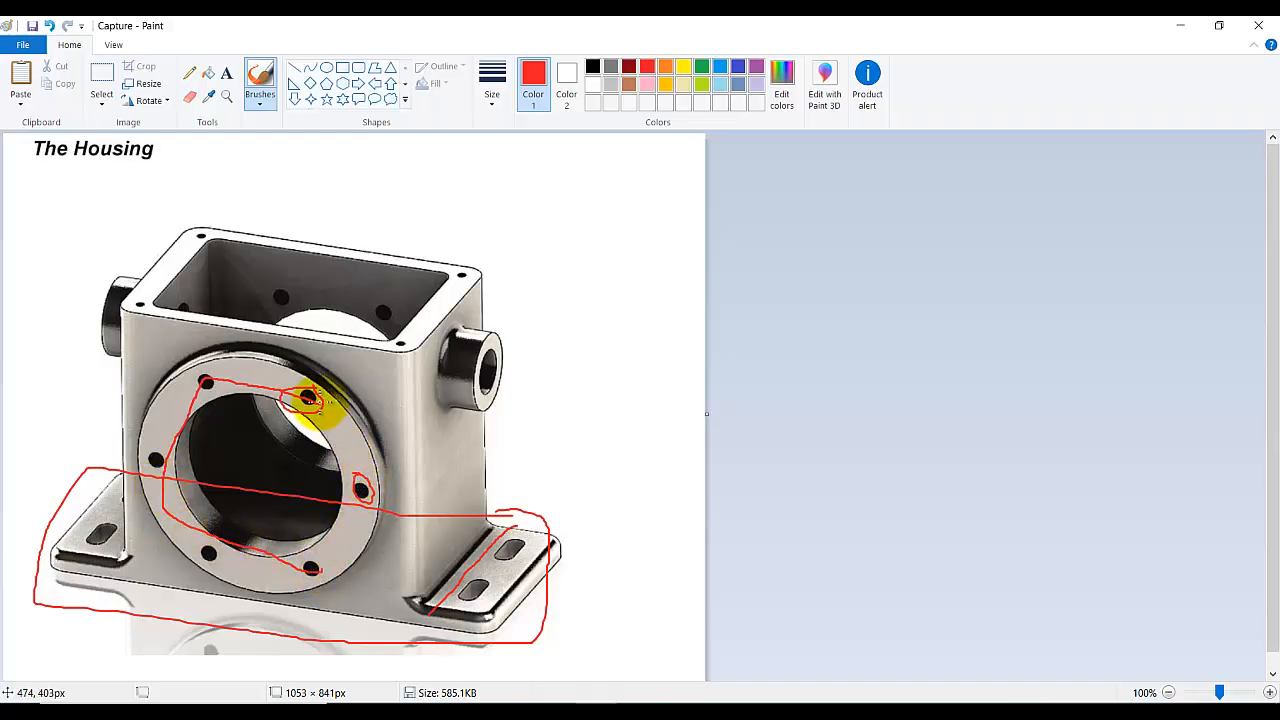
pyautogui.moveTo(310, 399)
pyautogui.mouseDown()
pyautogui.moveTo(343, 471)
pyautogui.moveTo(316, 569)
pyautogui.mouseUp()
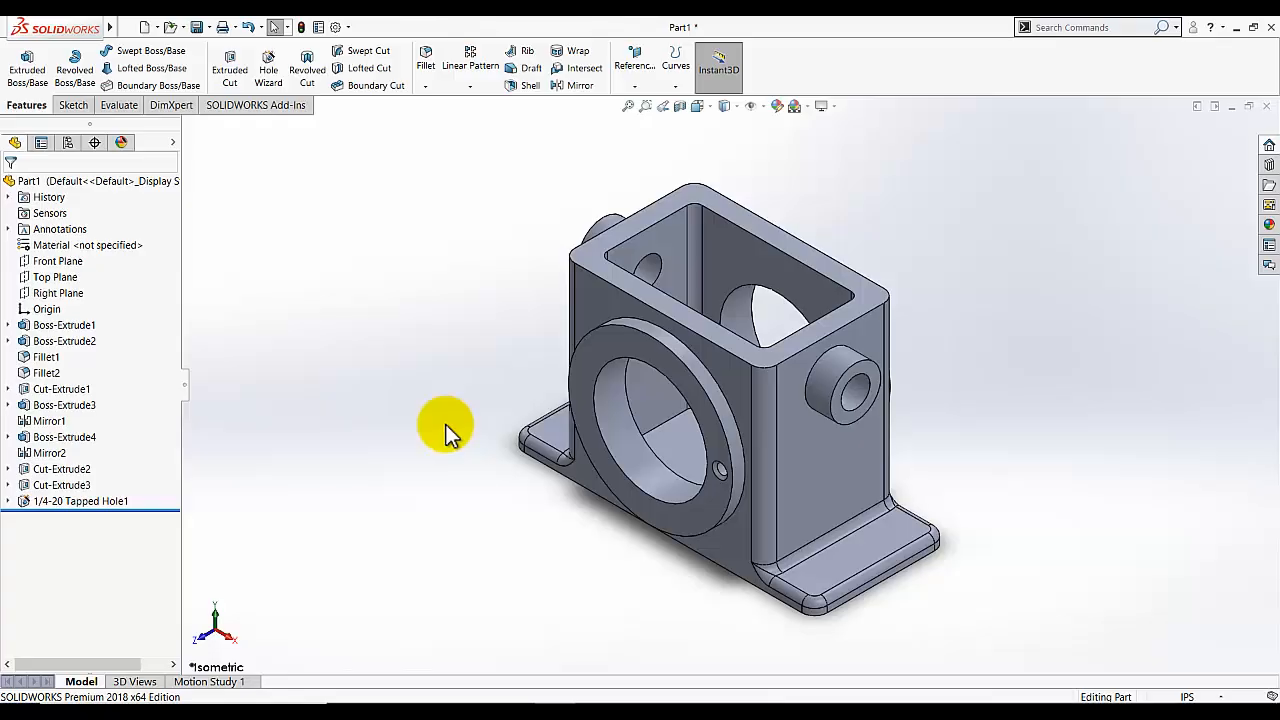
# Set up a circular pattern of the 1/4-20 tapped hole around the large front boss's outer circular edge.
pyautogui.click(469, 87)
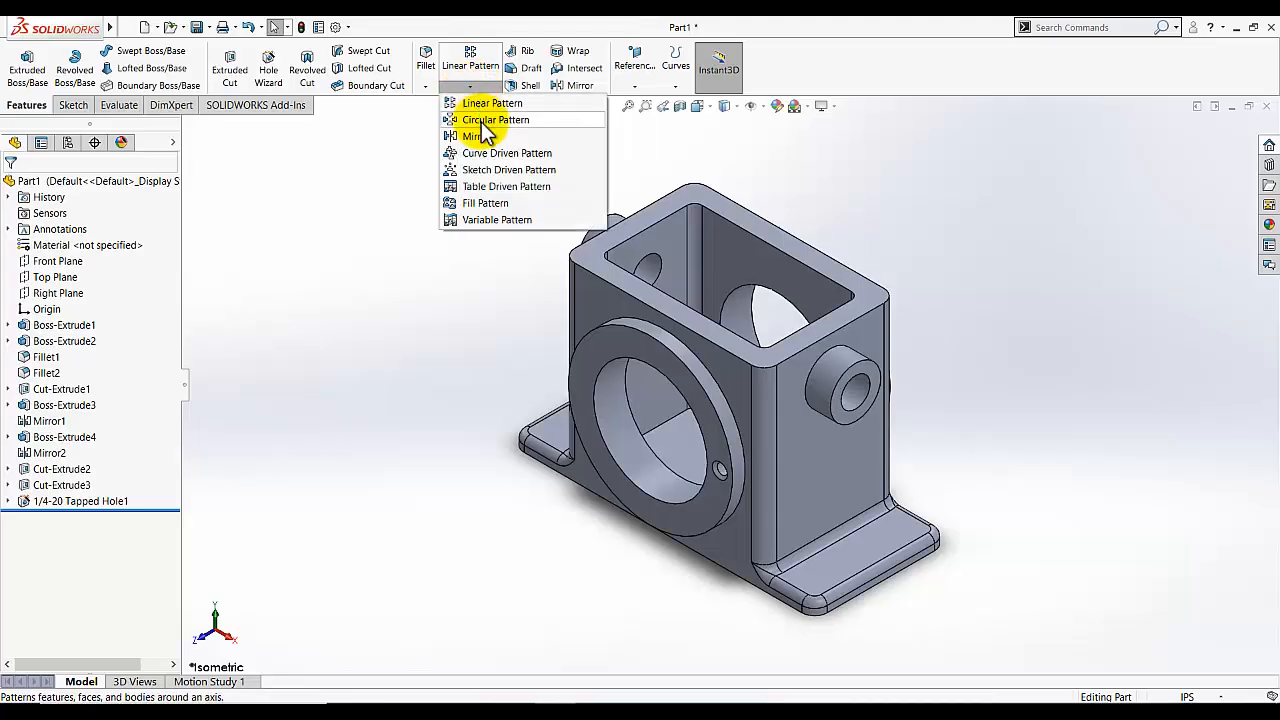
pyautogui.click(484, 125)
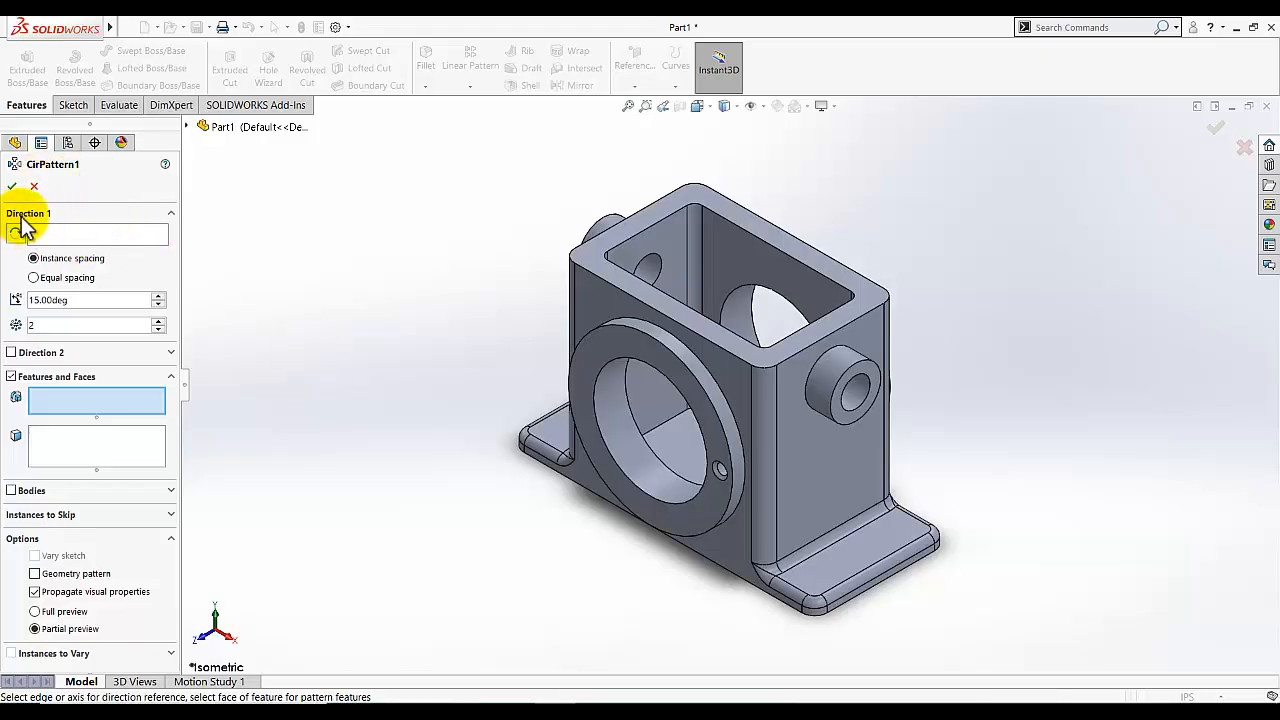
pyautogui.click(52, 233)
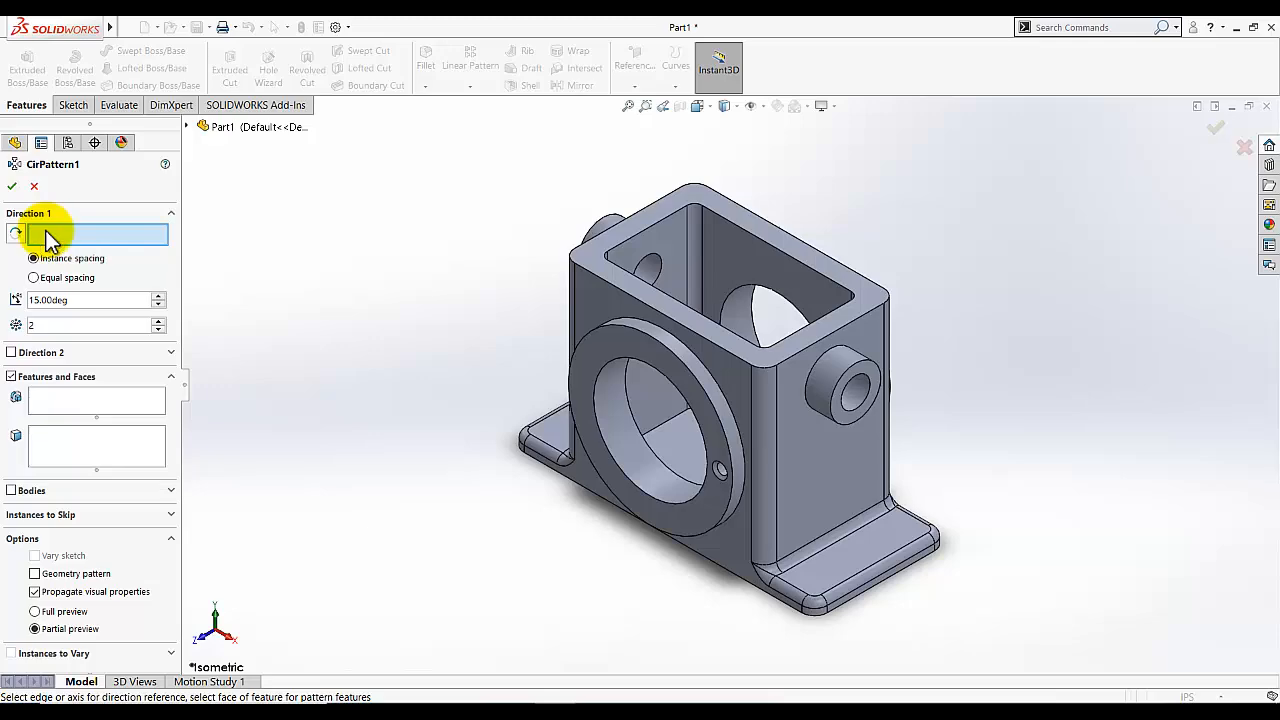
pyautogui.click(631, 327)
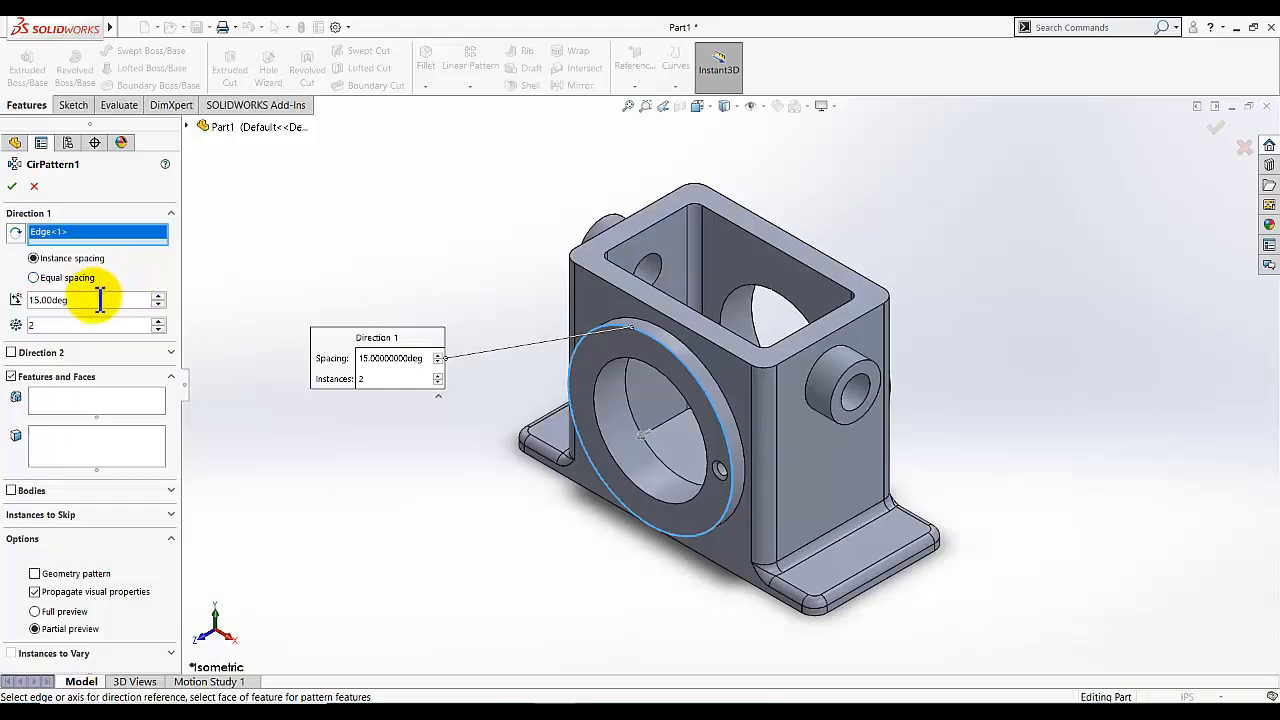
pyautogui.click(65, 402)
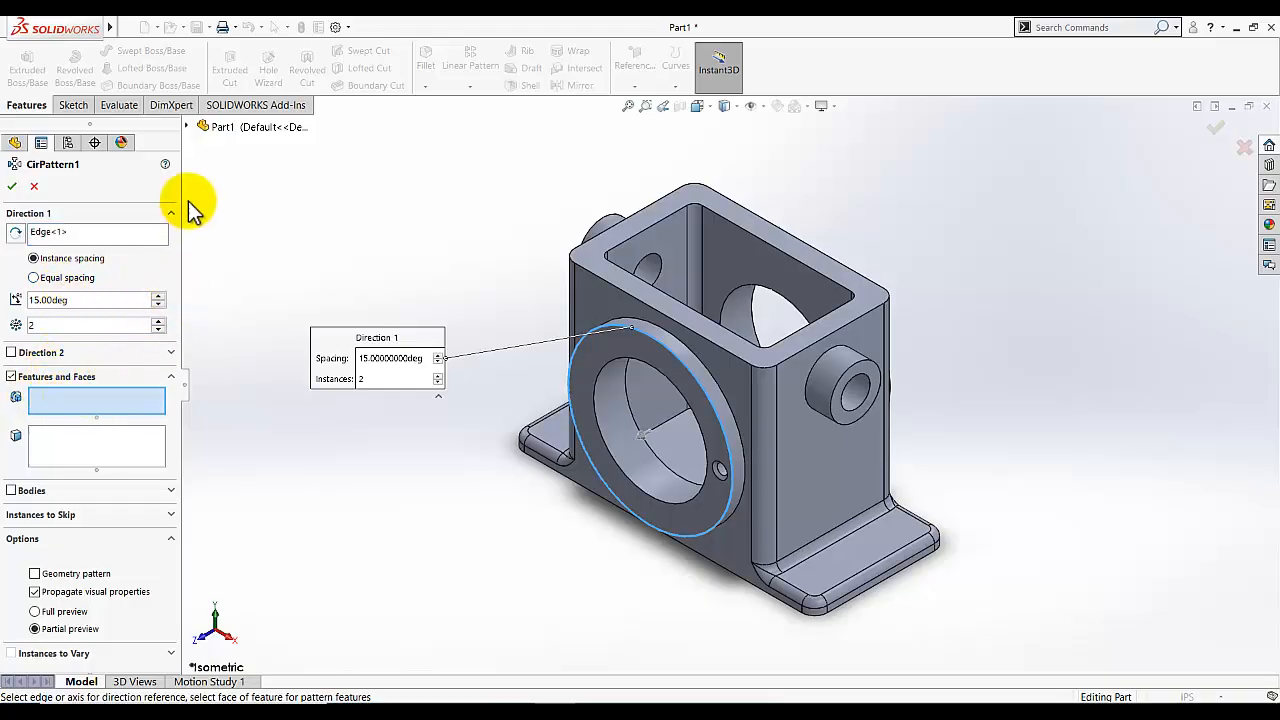
pyautogui.click(190, 127)
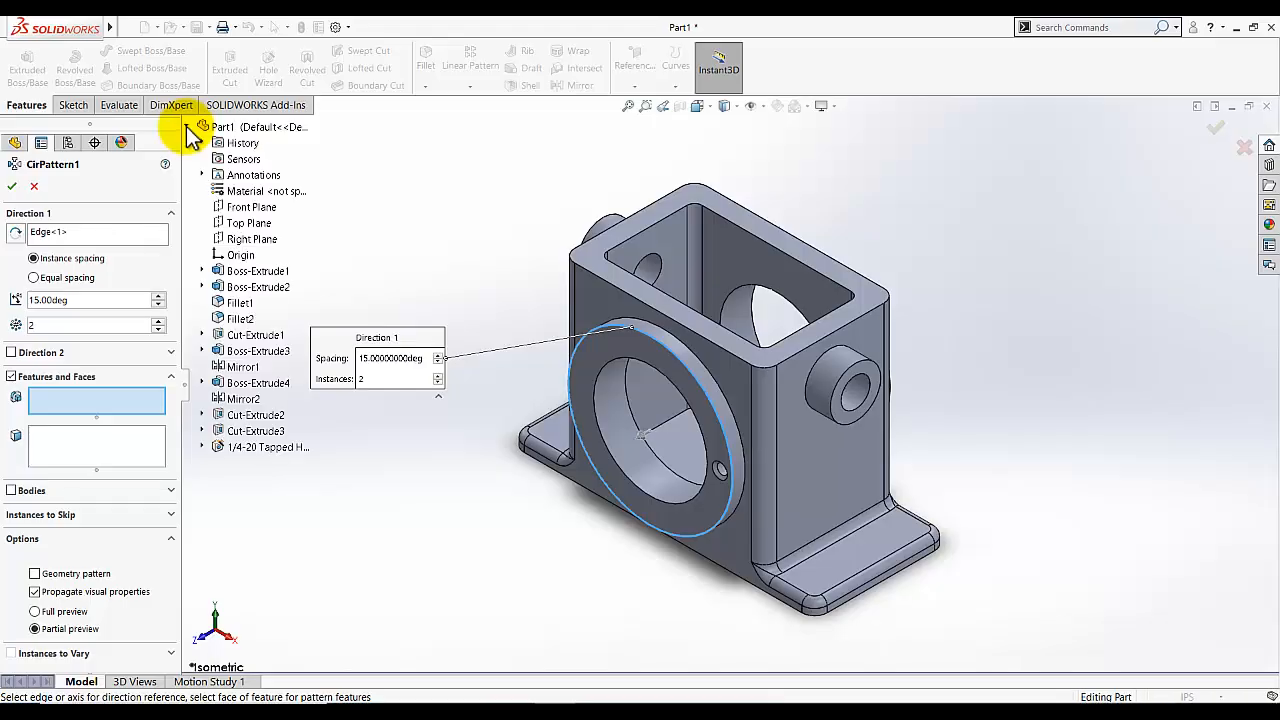
pyautogui.click(266, 447)
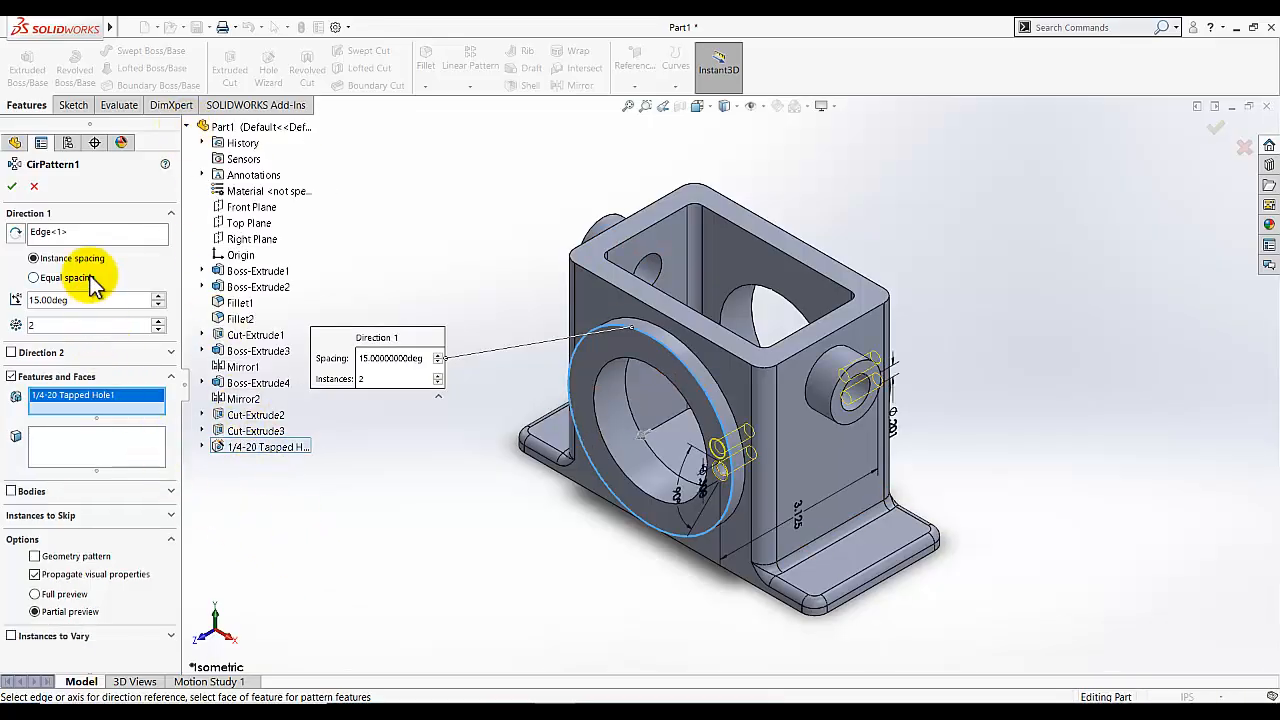
# Set the circular pattern to equal spacing over 360 degrees with 6 instances and create it.
pyautogui.click(33, 278)
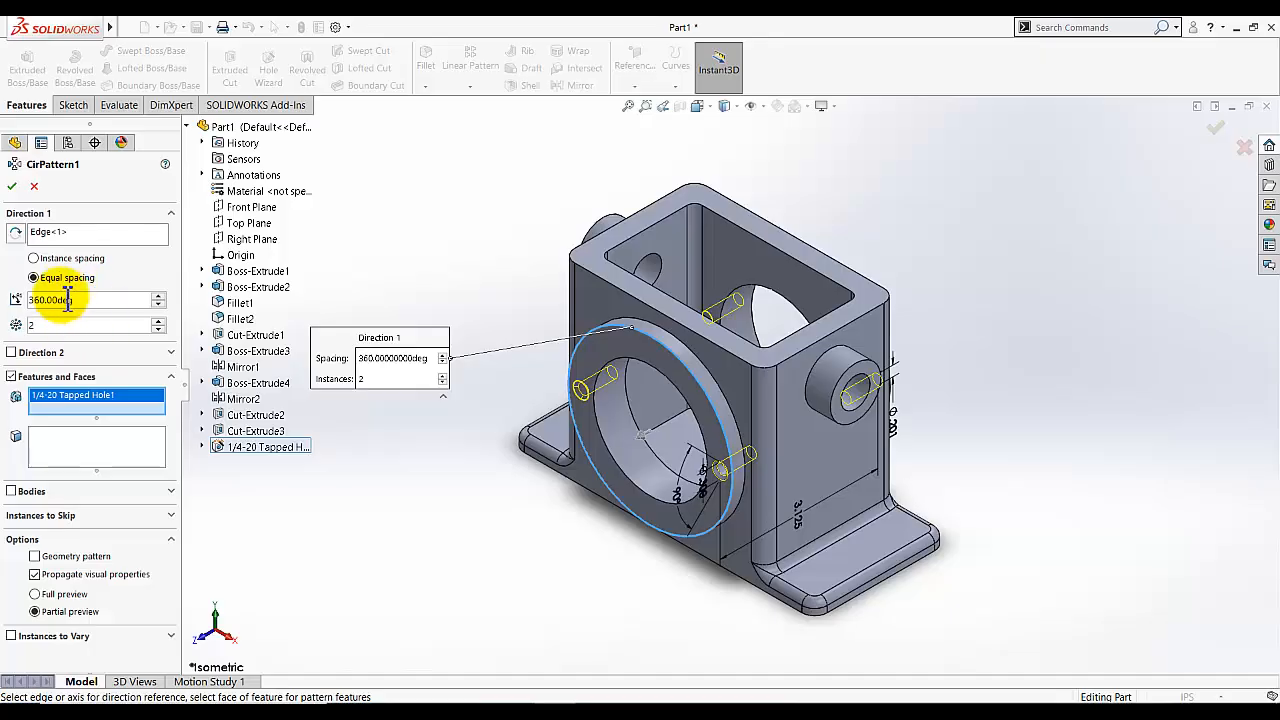
pyautogui.click(158, 321)
pyautogui.click(158, 321)
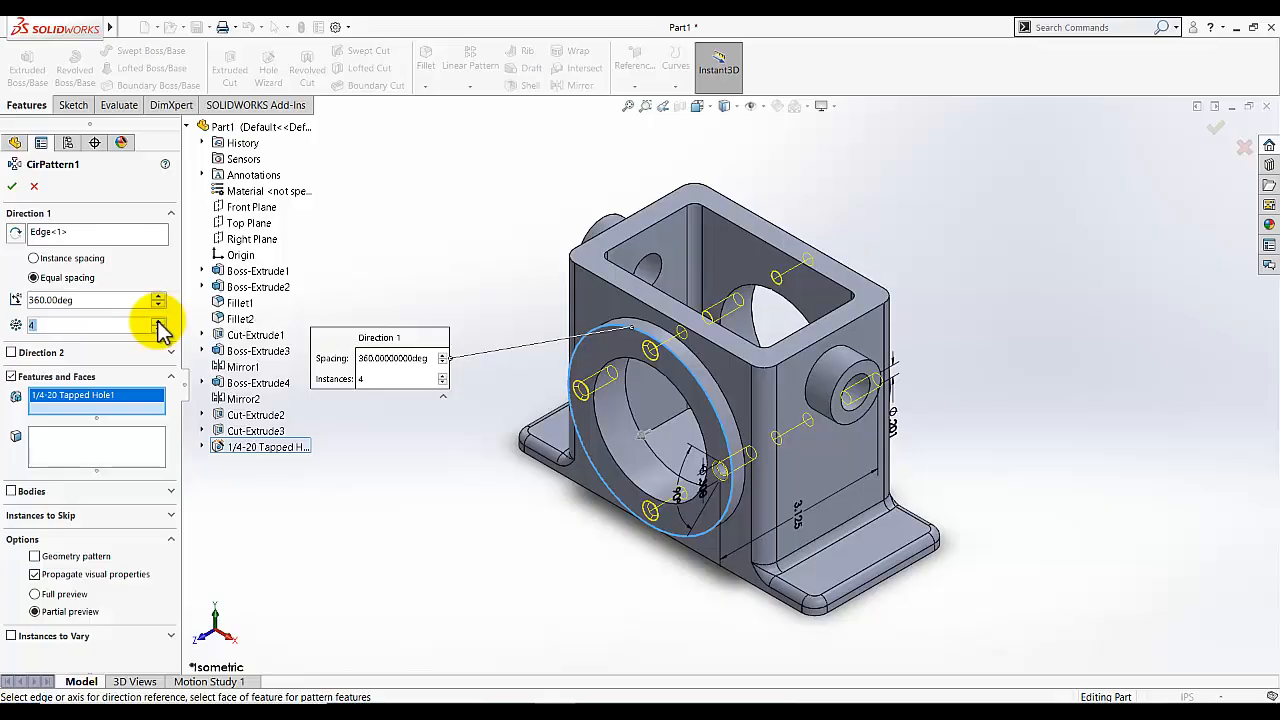
pyautogui.click(158, 321)
pyautogui.click(158, 321)
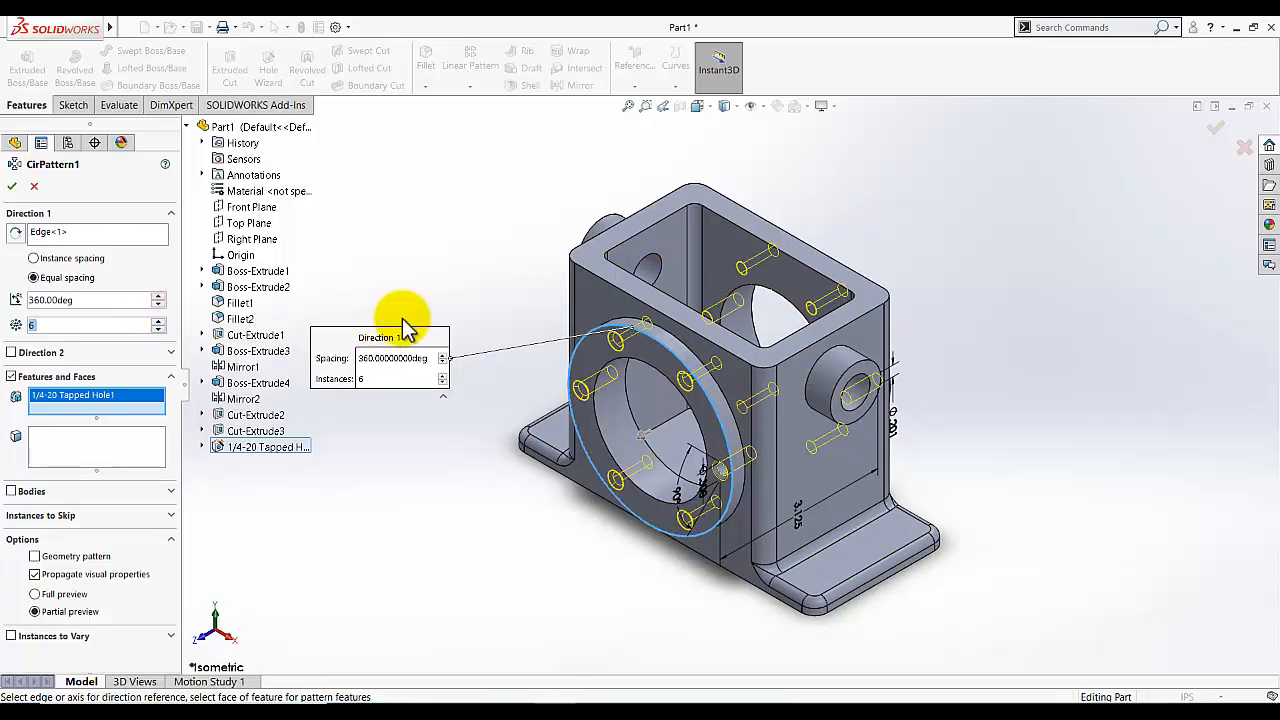
pyautogui.moveTo(405, 328); pyautogui.dragTo(463, 251, button='middle')
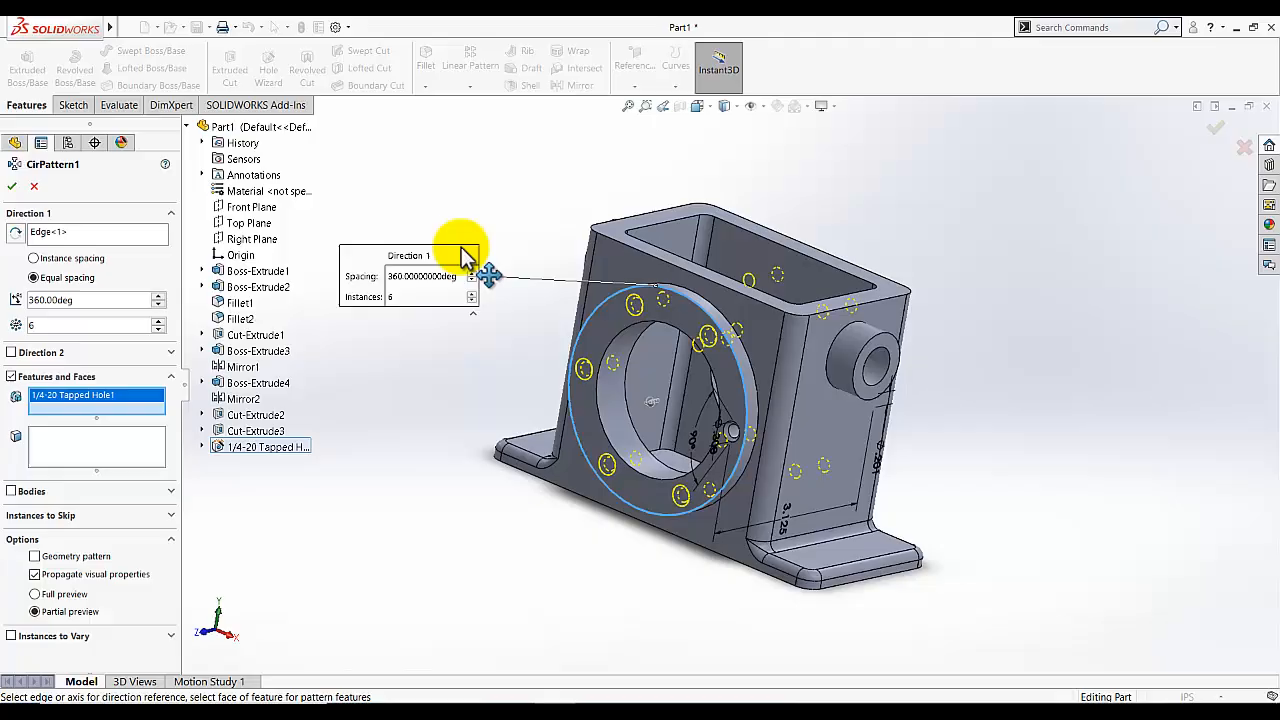
pyautogui.click(12, 191)
pyautogui.moveTo(454, 443); pyautogui.dragTo(457, 520, button='middle')
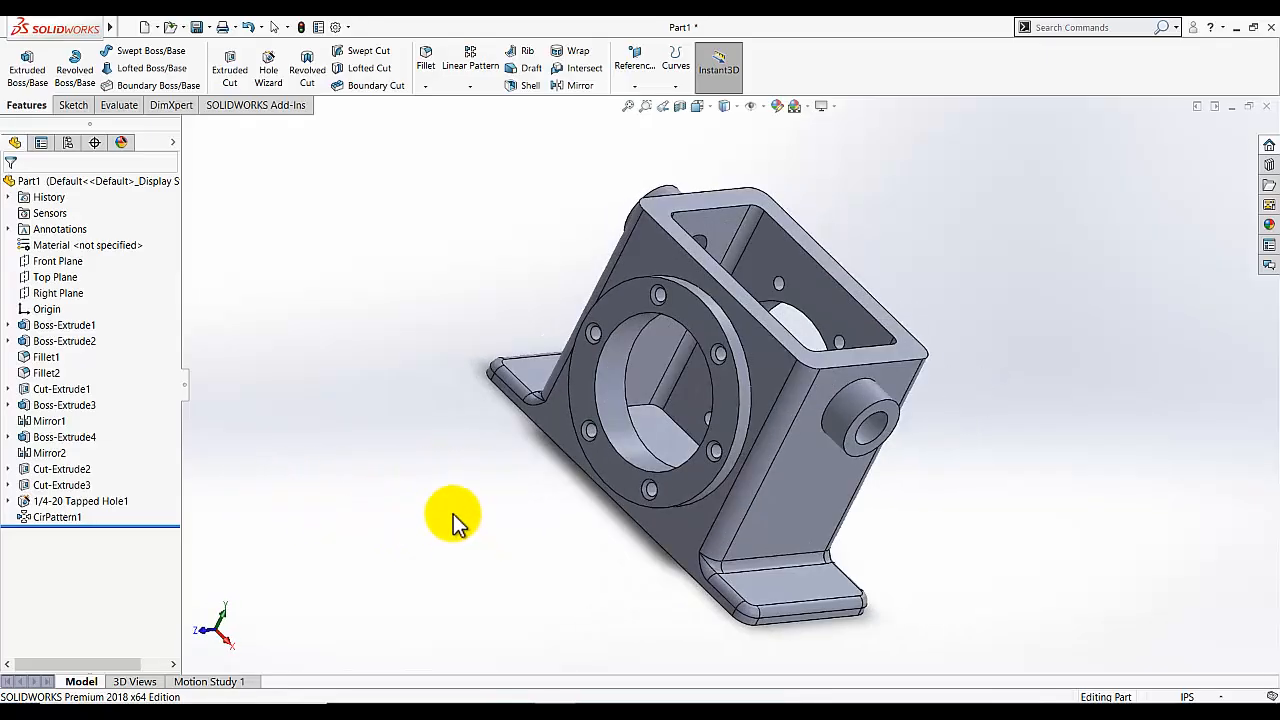
# Start an ANSI Inch tapped hole with the Hole Wizard for the housing's top rim and set its size to #6-32.
pyautogui.click(697, 106)
pyautogui.click(772, 145)
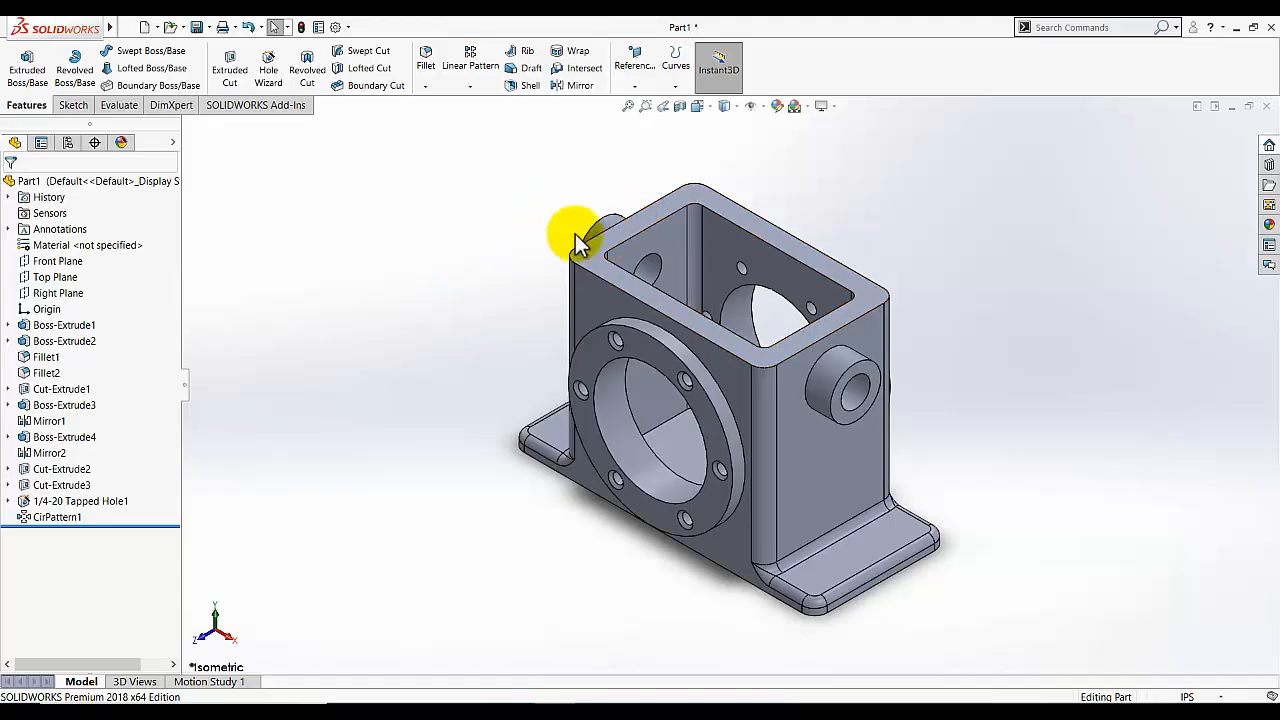
pyautogui.click(596, 250)
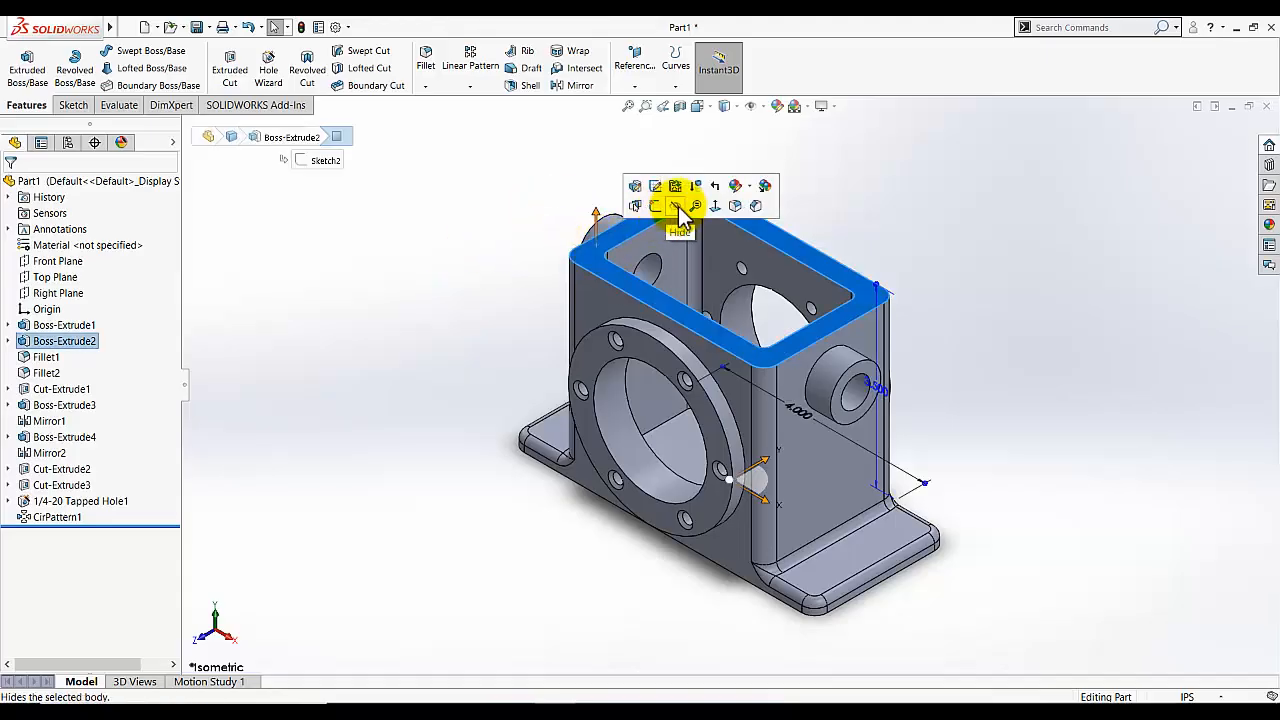
pyautogui.click(714, 205)
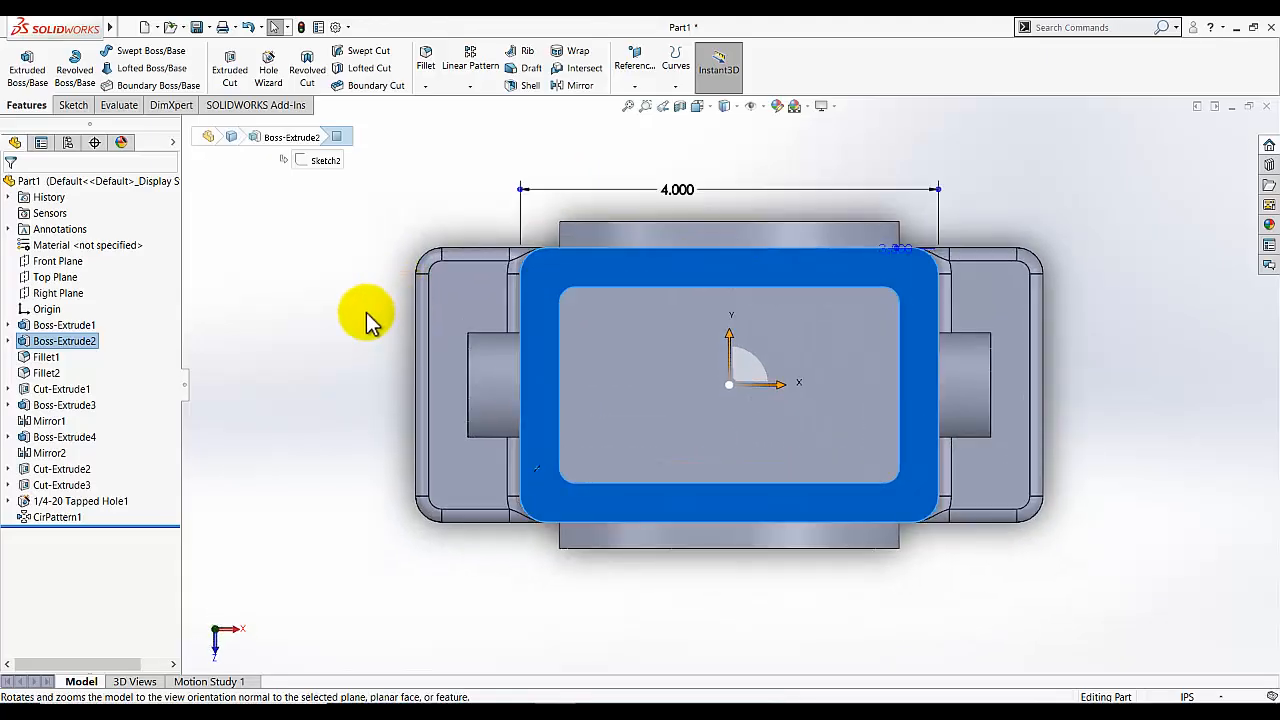
pyautogui.click(362, 317)
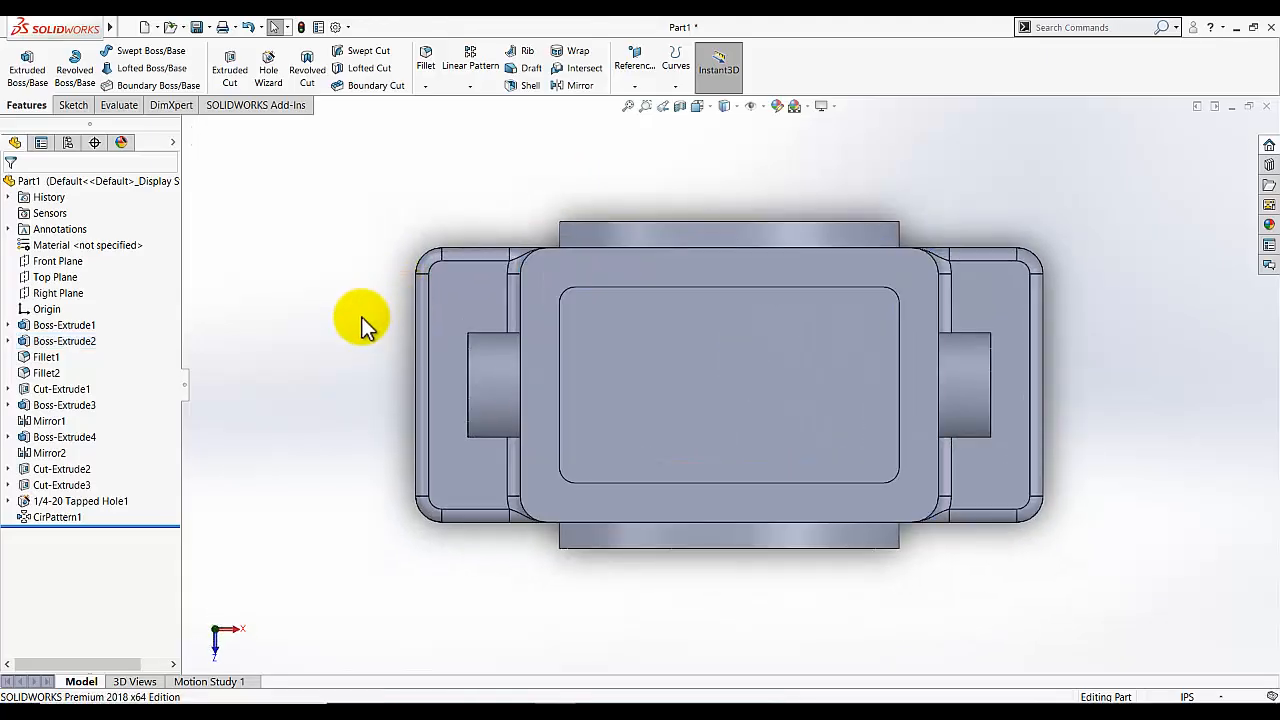
pyautogui.click(268, 66)
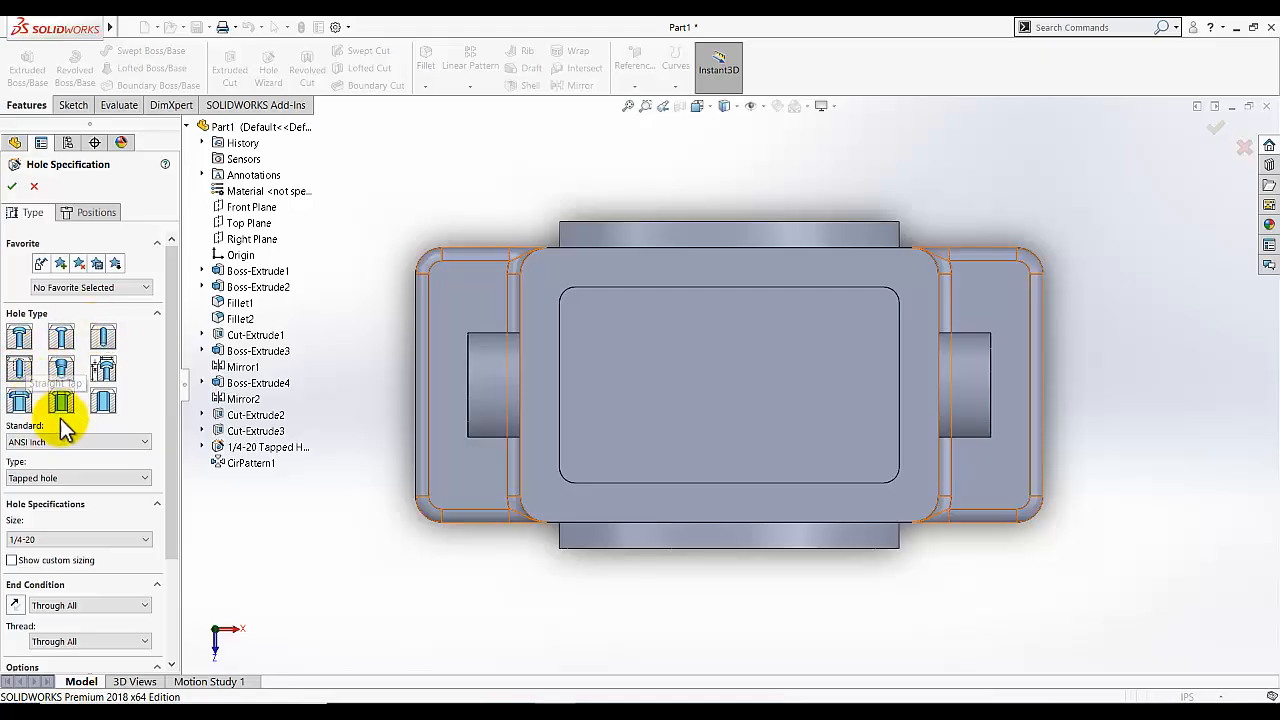
pyautogui.scroll(-3, 175, 407)
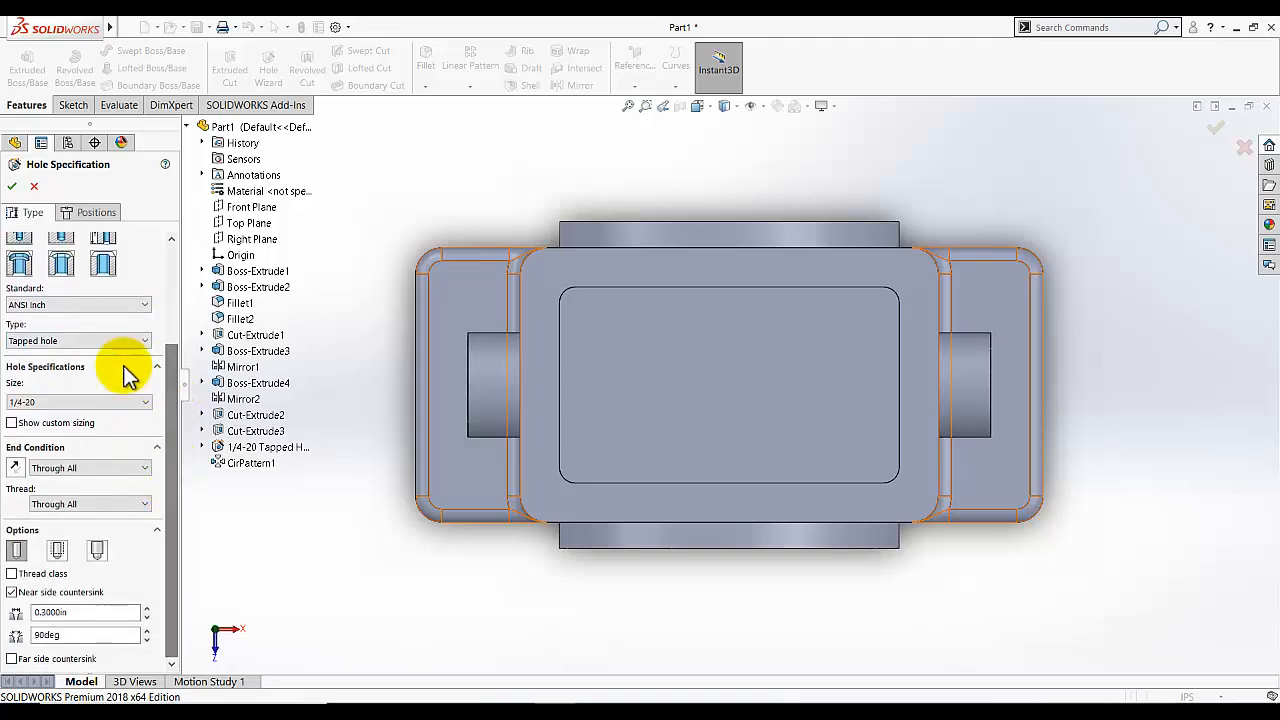
pyautogui.click(90, 405)
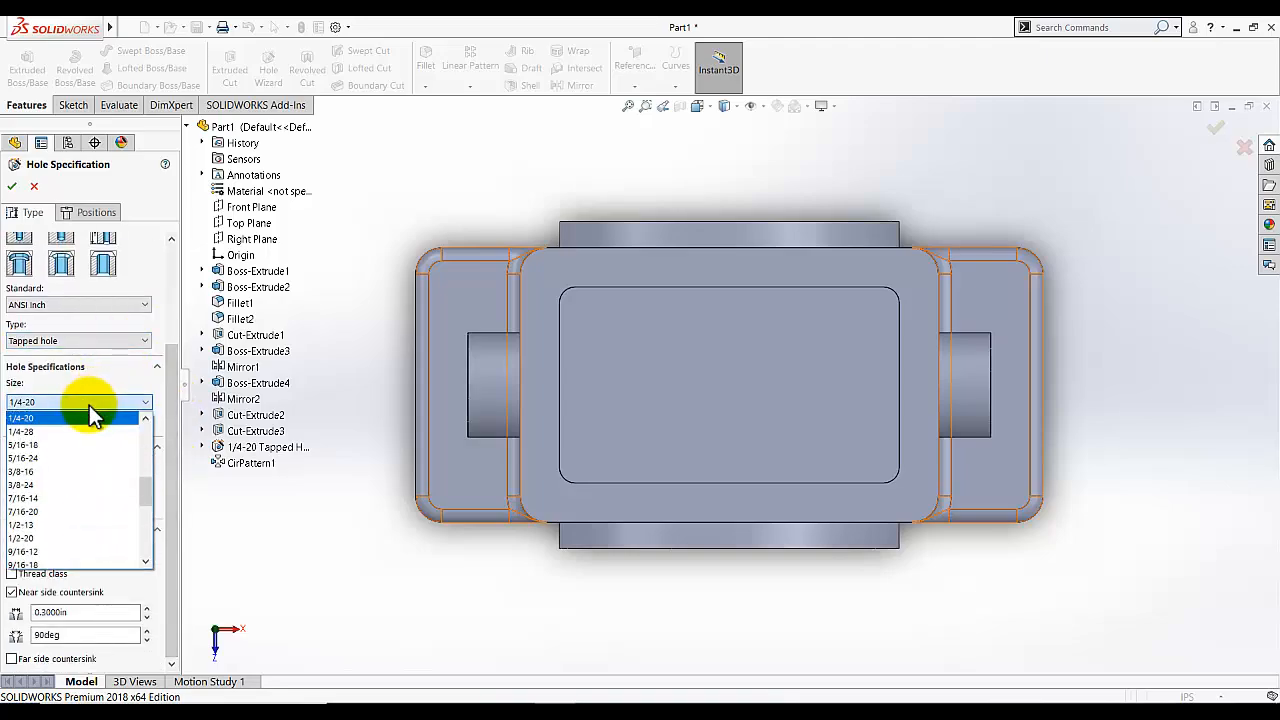
pyautogui.scroll(6, 91, 457)
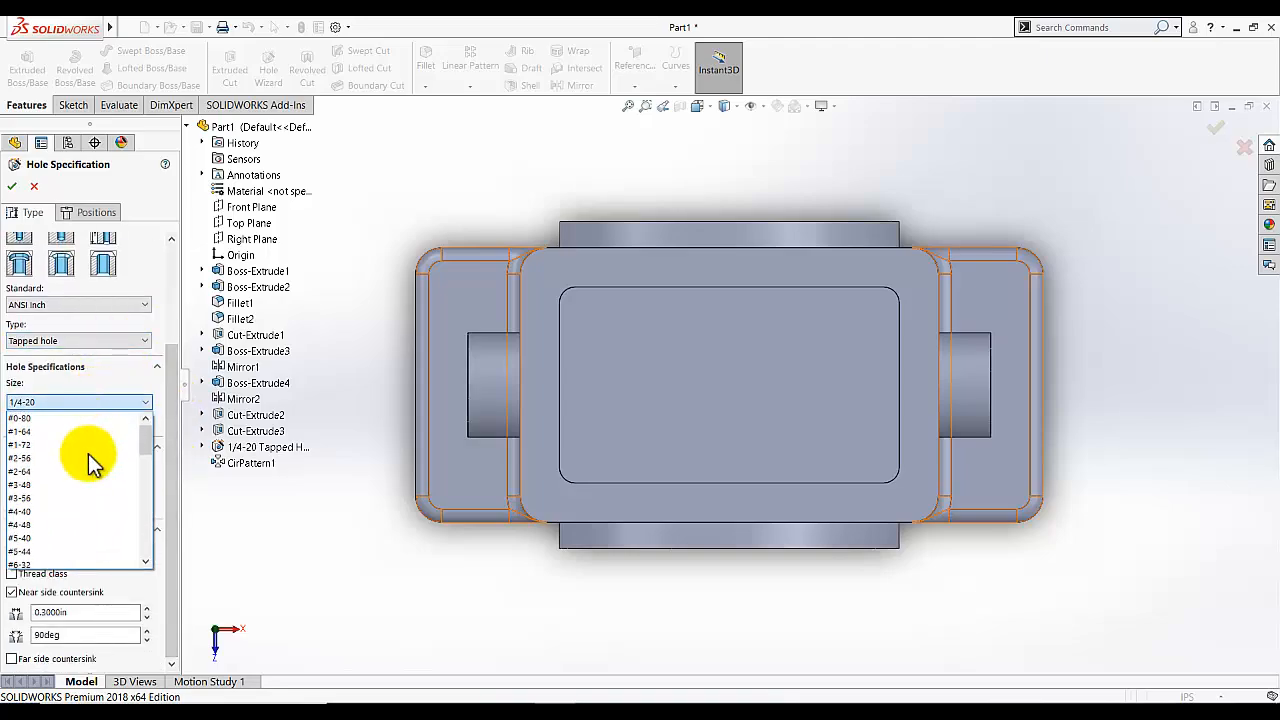
pyautogui.click(40, 528)
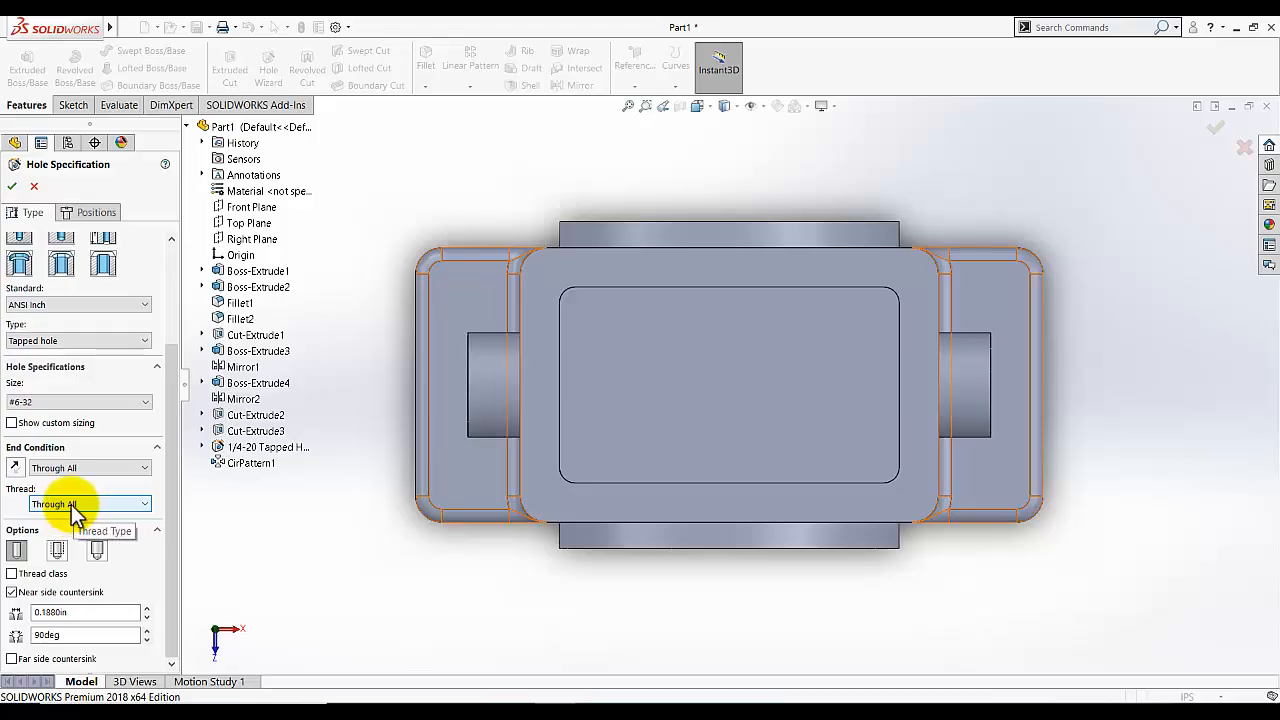
# Set the #6-32 tapped hole's end condition to Blind with a hole depth of 0.432 in.
pyautogui.click(38, 470)
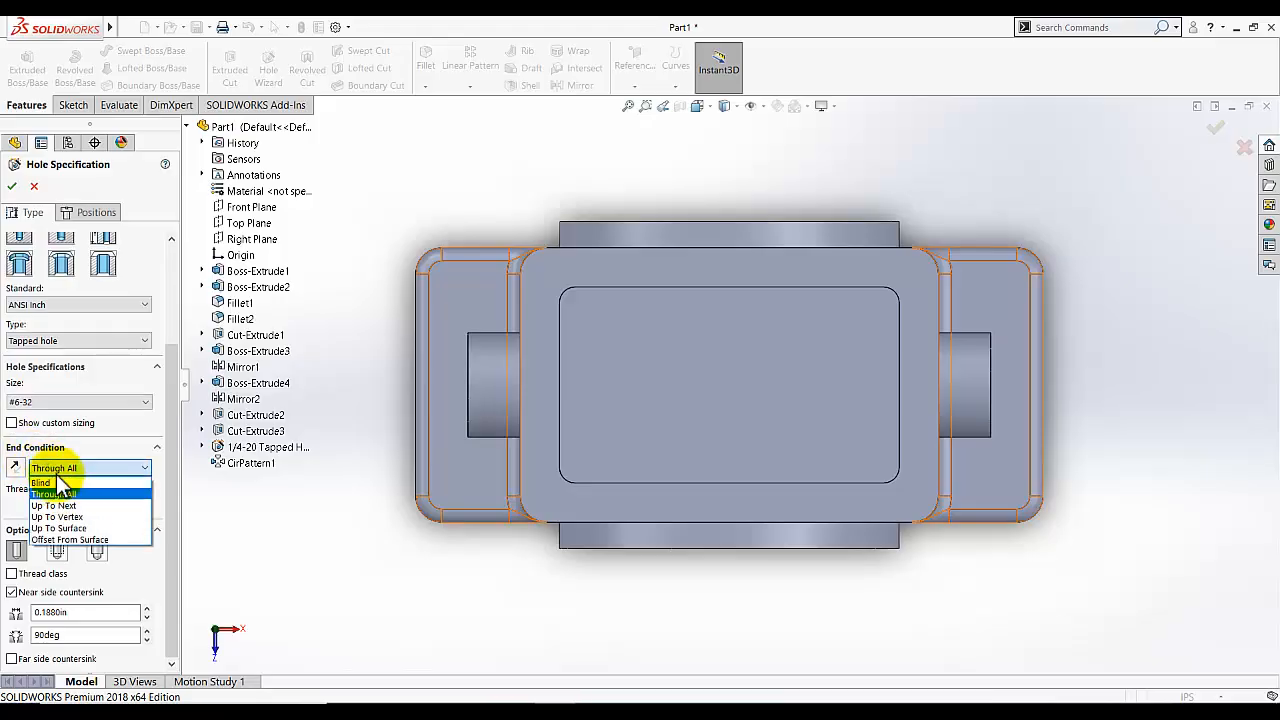
pyautogui.click(45, 483)
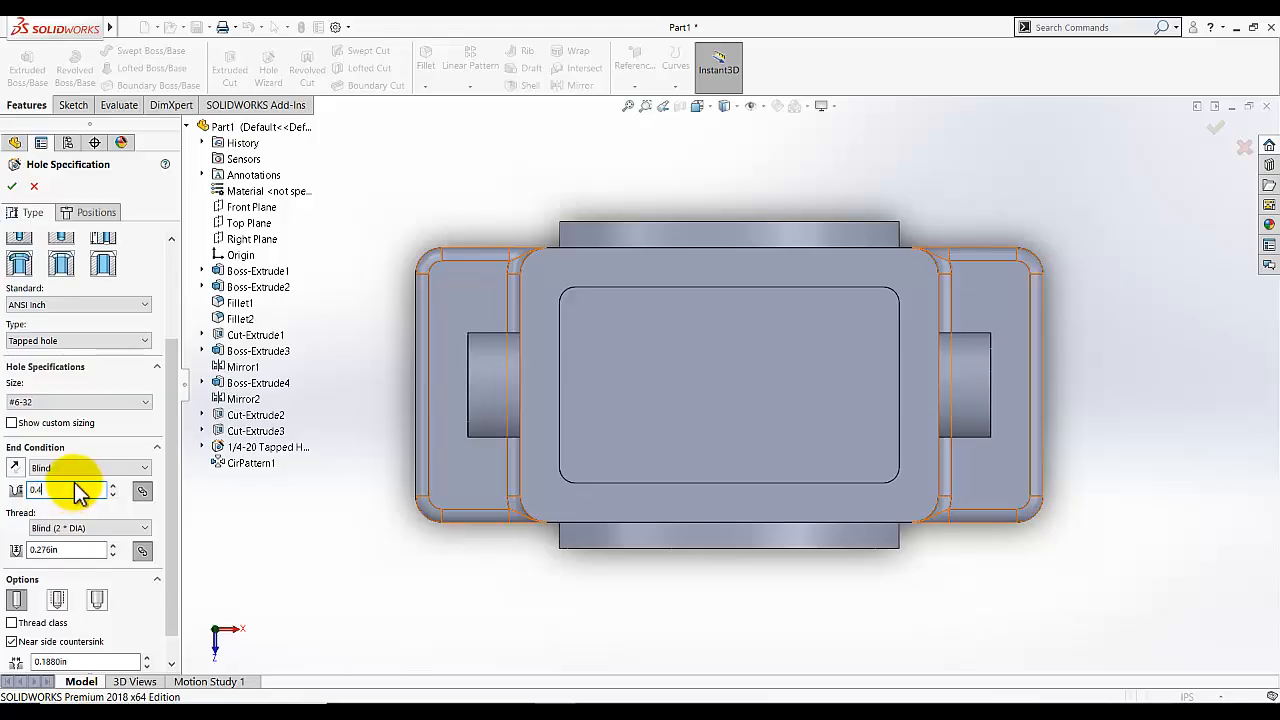
pyautogui.write('2')
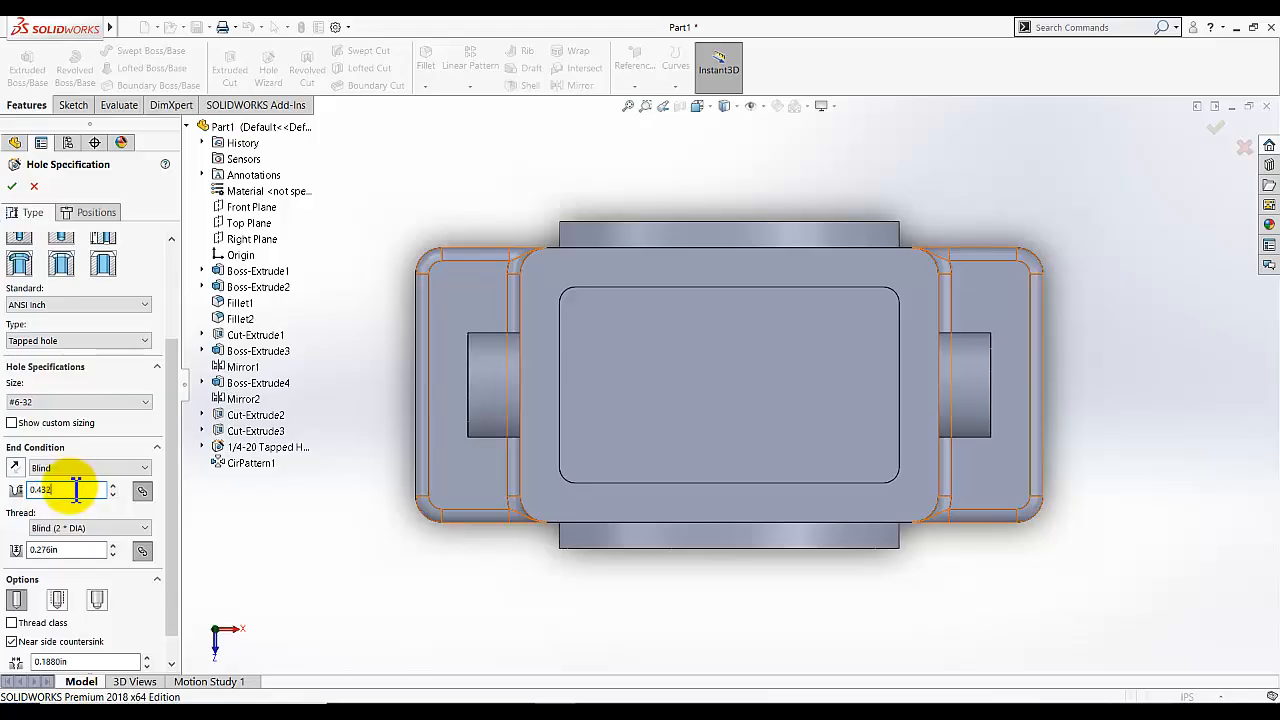
pyautogui.click(70, 552)
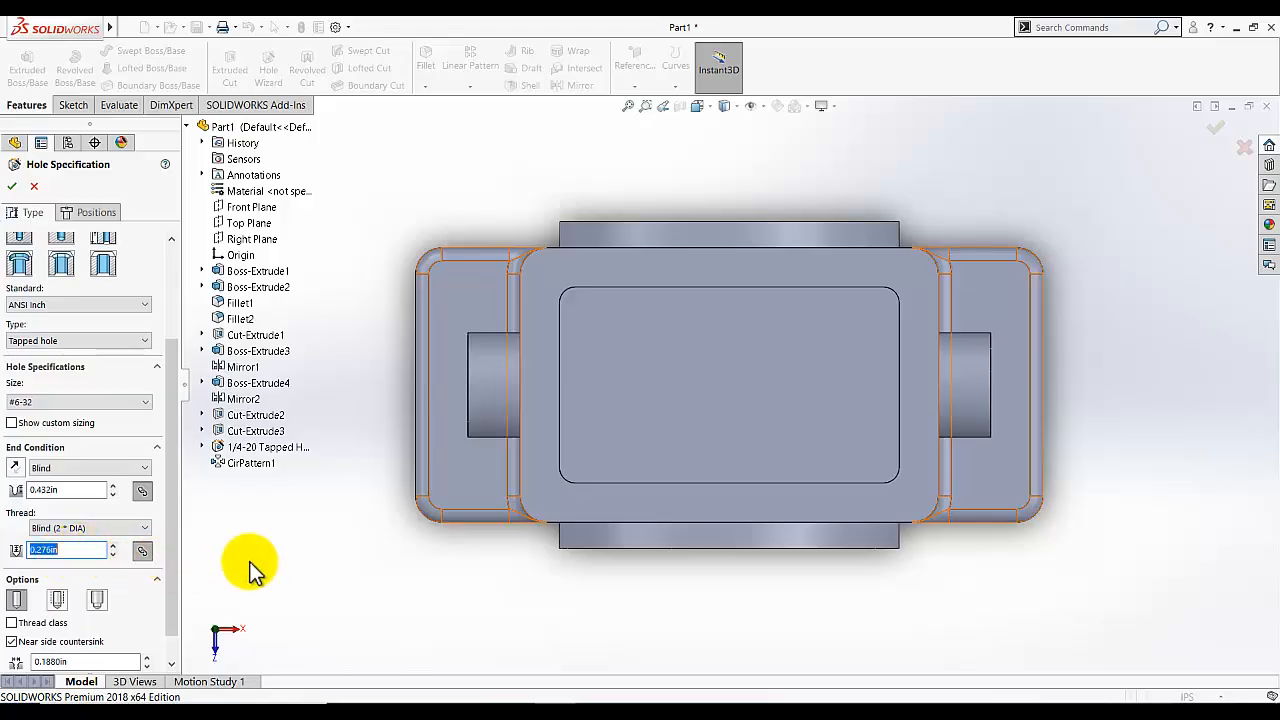
# Place four #6-32 tapped holes on the top rim face, one at the arc center of each rounded outer corner, and create them.
pyautogui.click(96, 214)
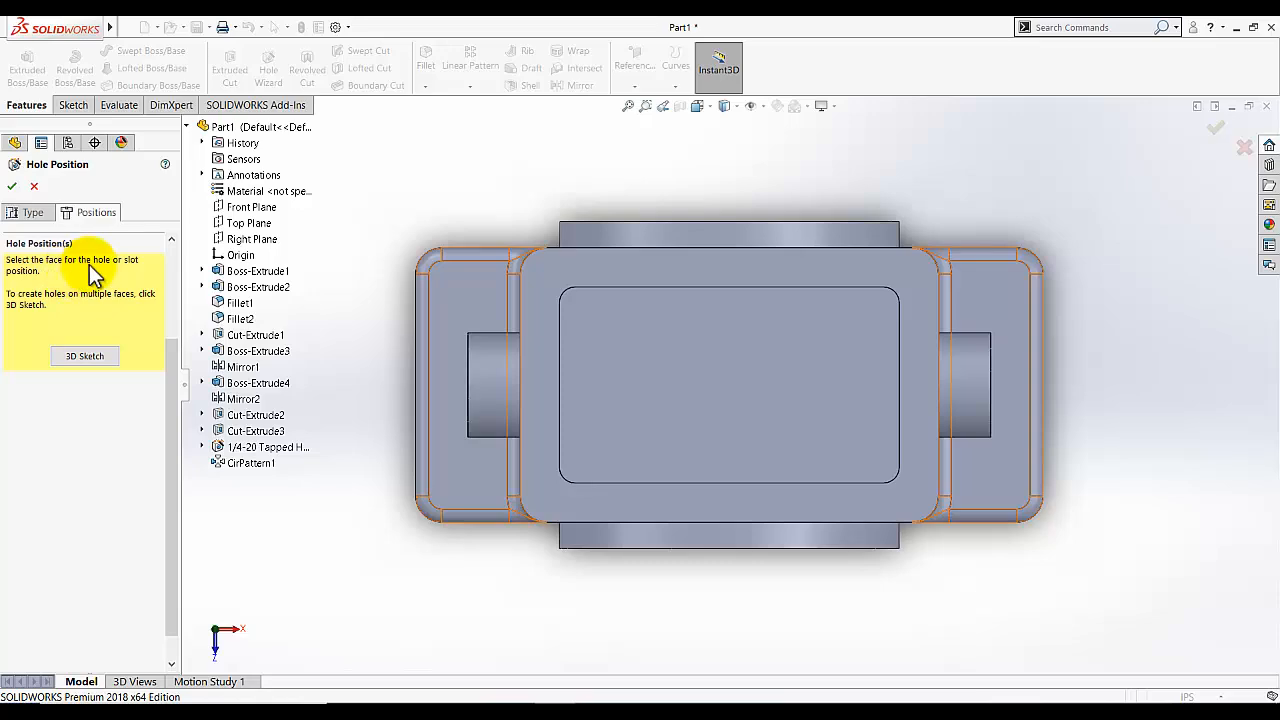
pyautogui.click(572, 298)
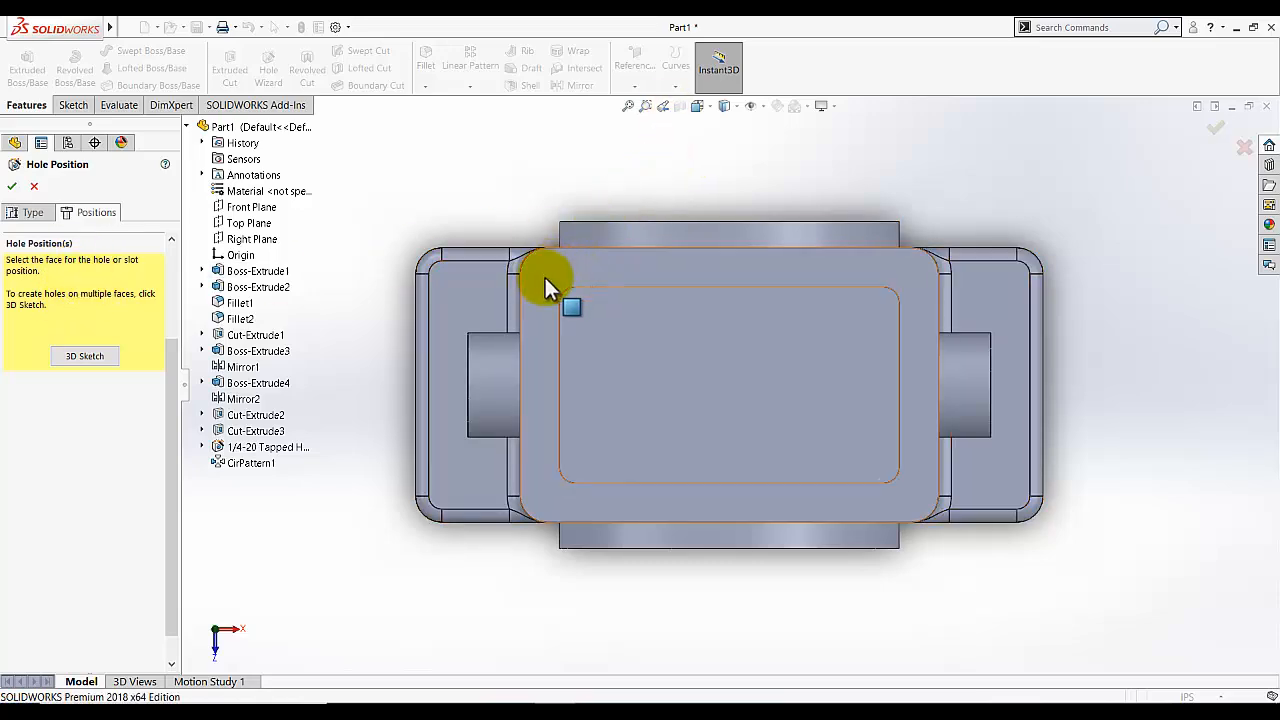
pyautogui.click(539, 289)
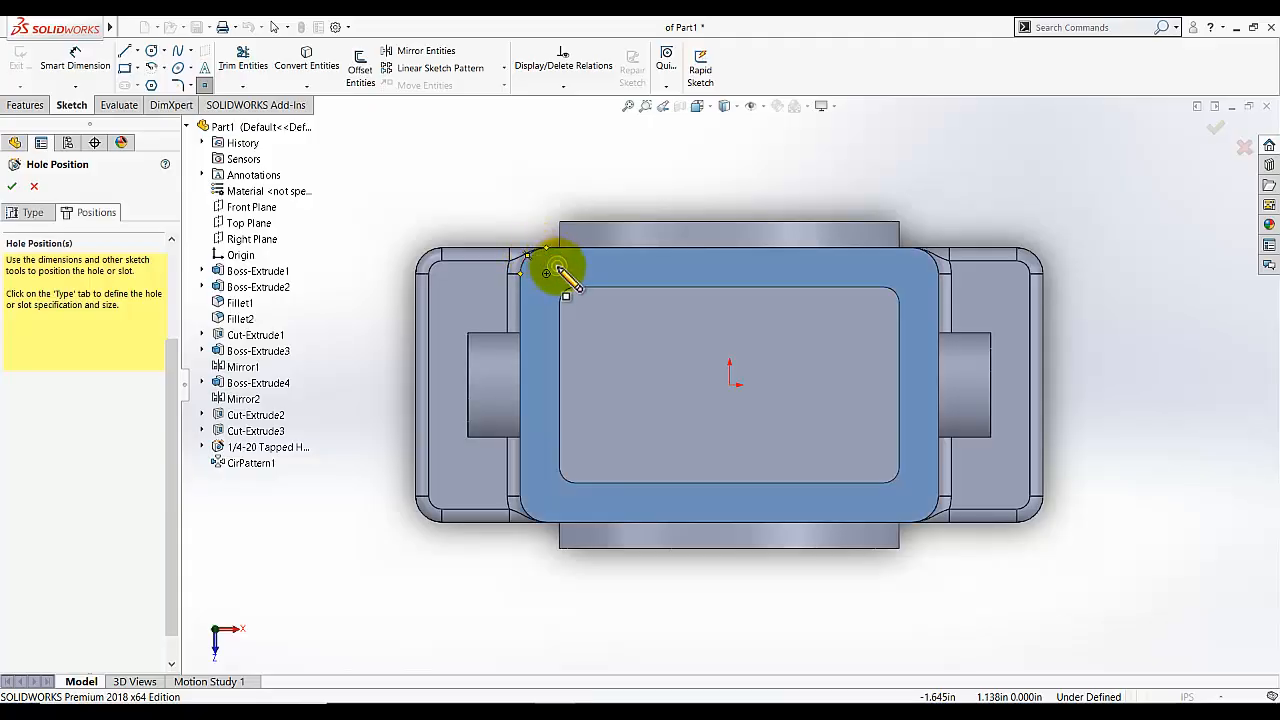
pyautogui.click(545, 274)
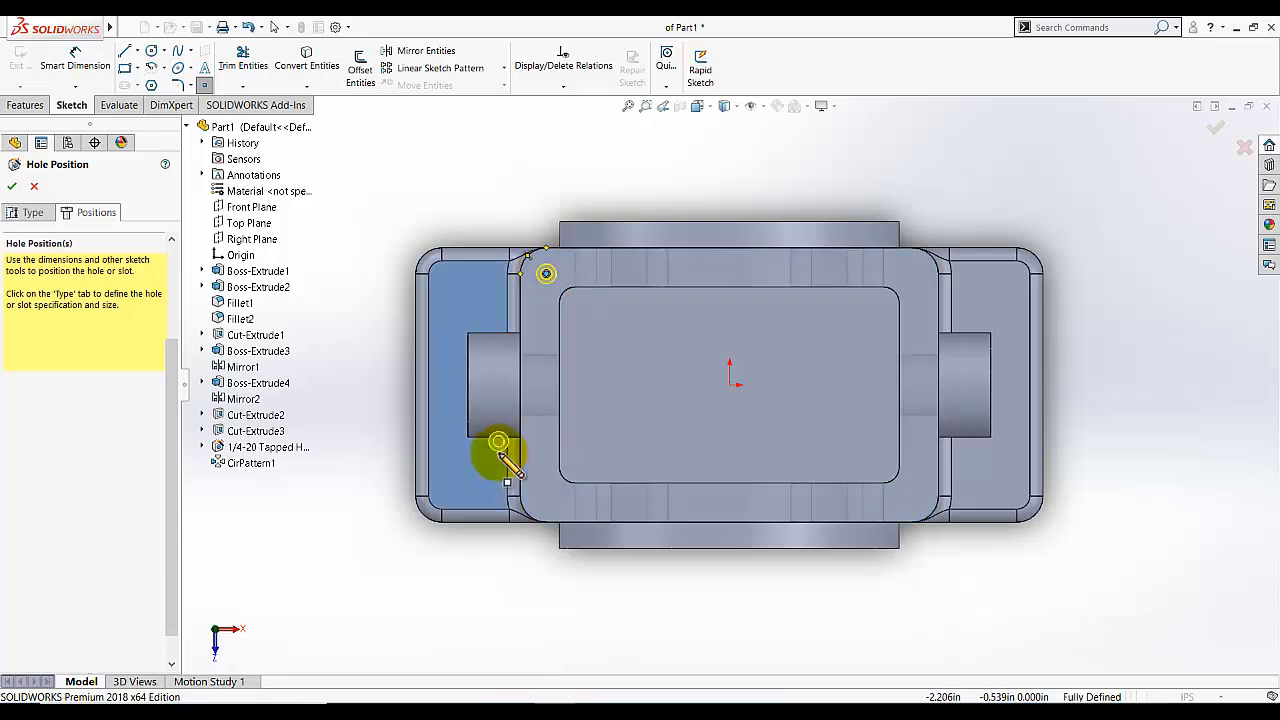
pyautogui.click(546, 496)
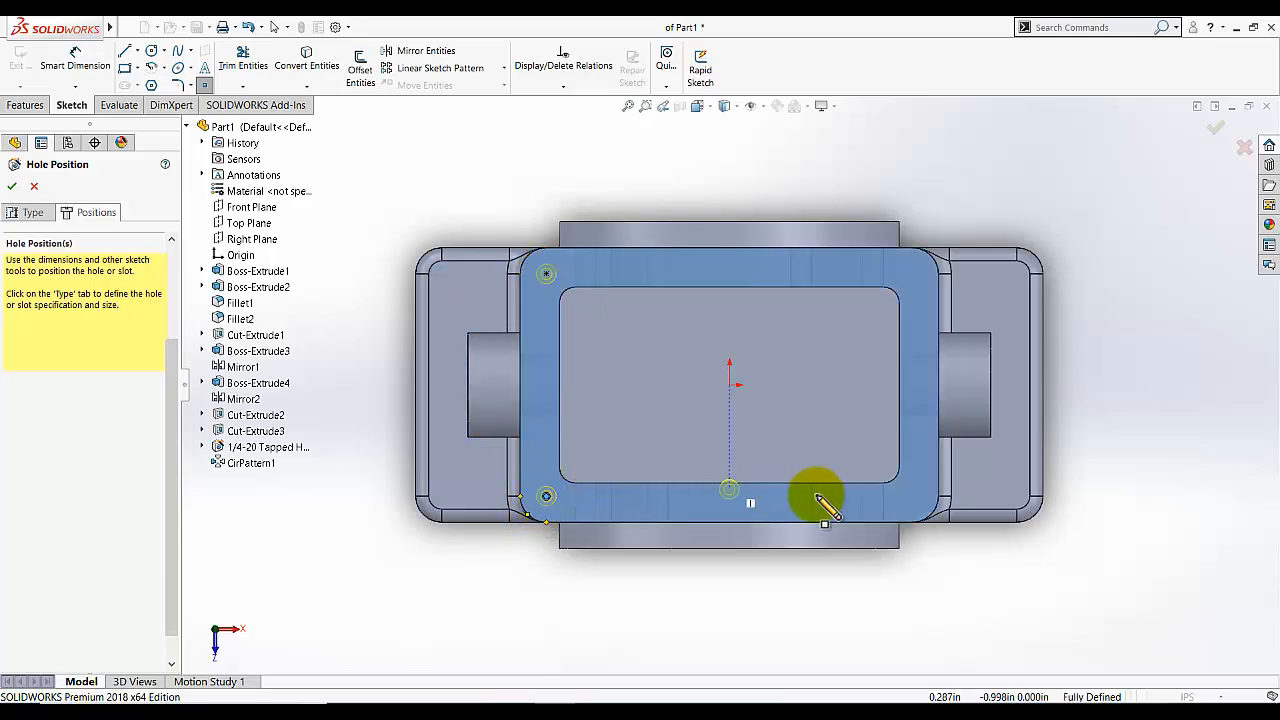
pyautogui.click(913, 497)
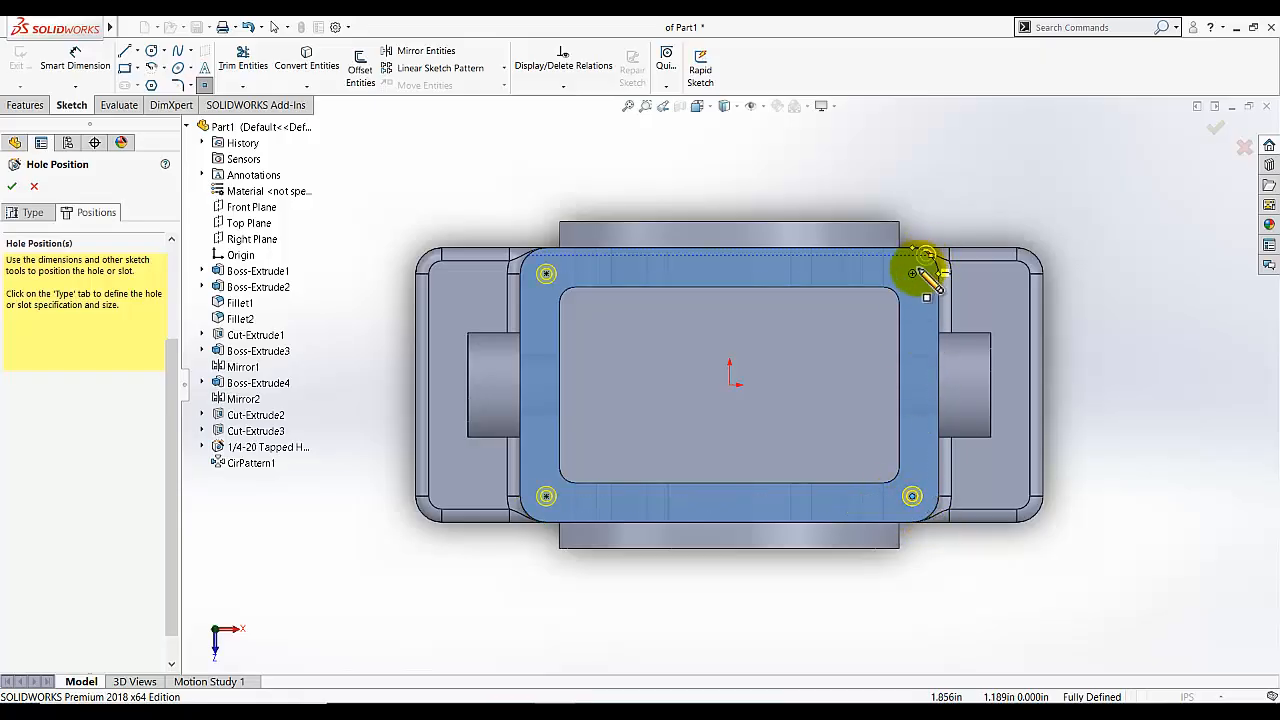
pyautogui.click(913, 274)
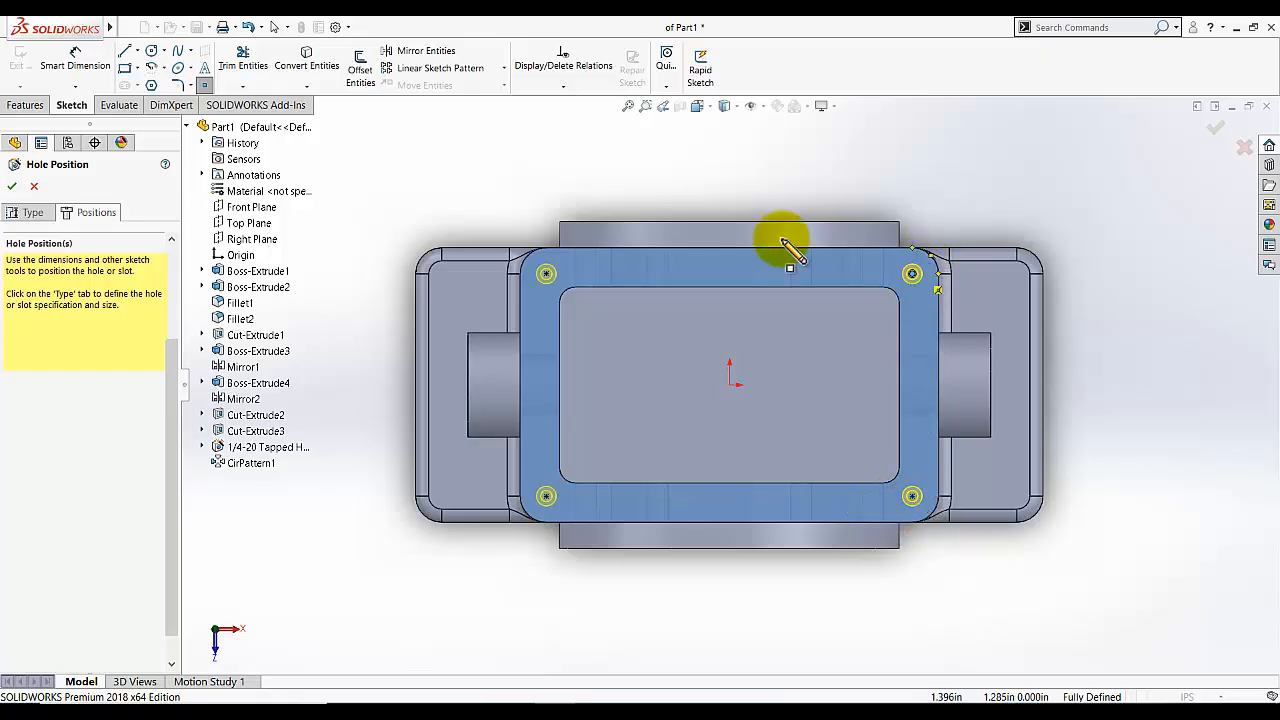
pyautogui.click(11, 187)
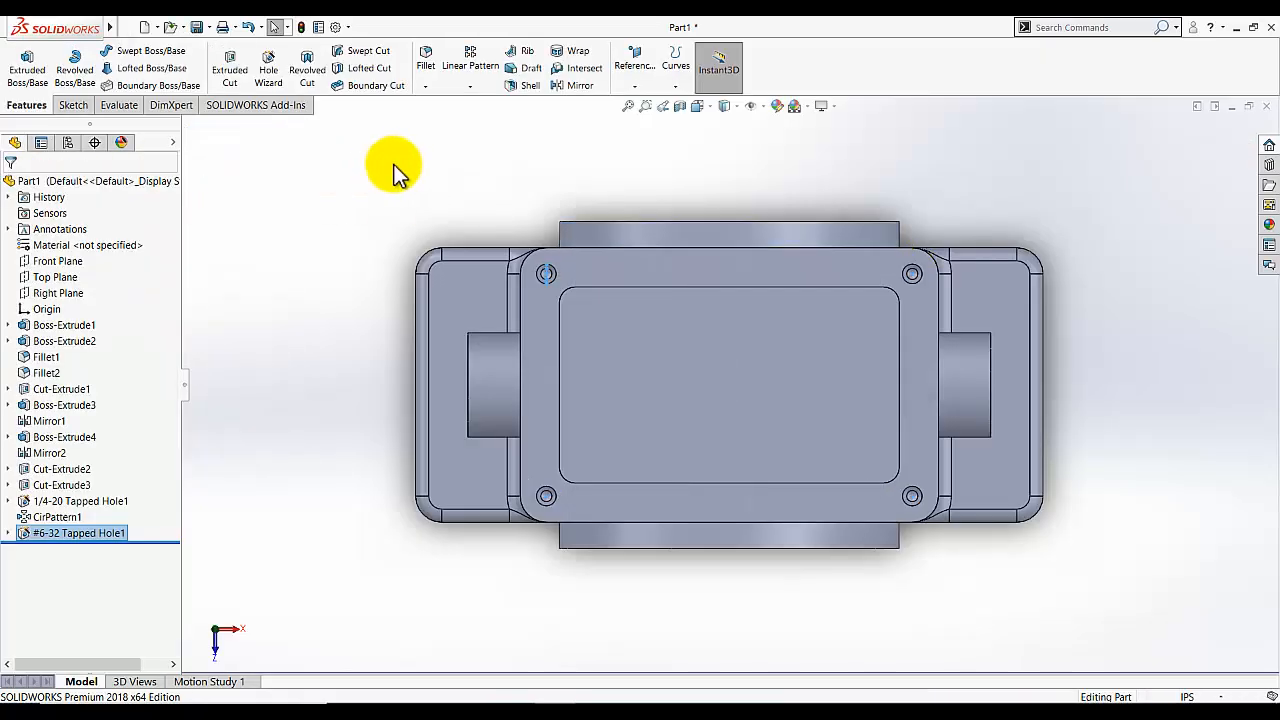
# Examine the top rim's corner holes and the base flanges in isometric view and from other angles.
pyautogui.click(700, 106)
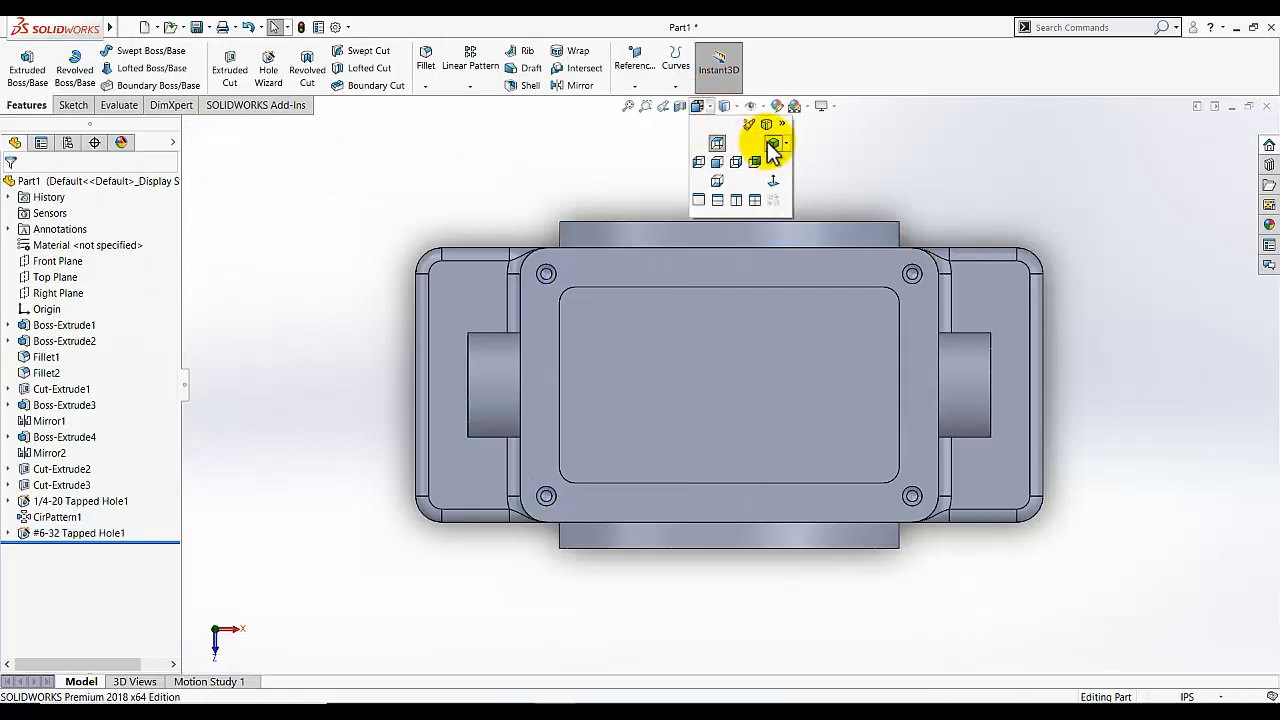
pyautogui.click(766, 133)
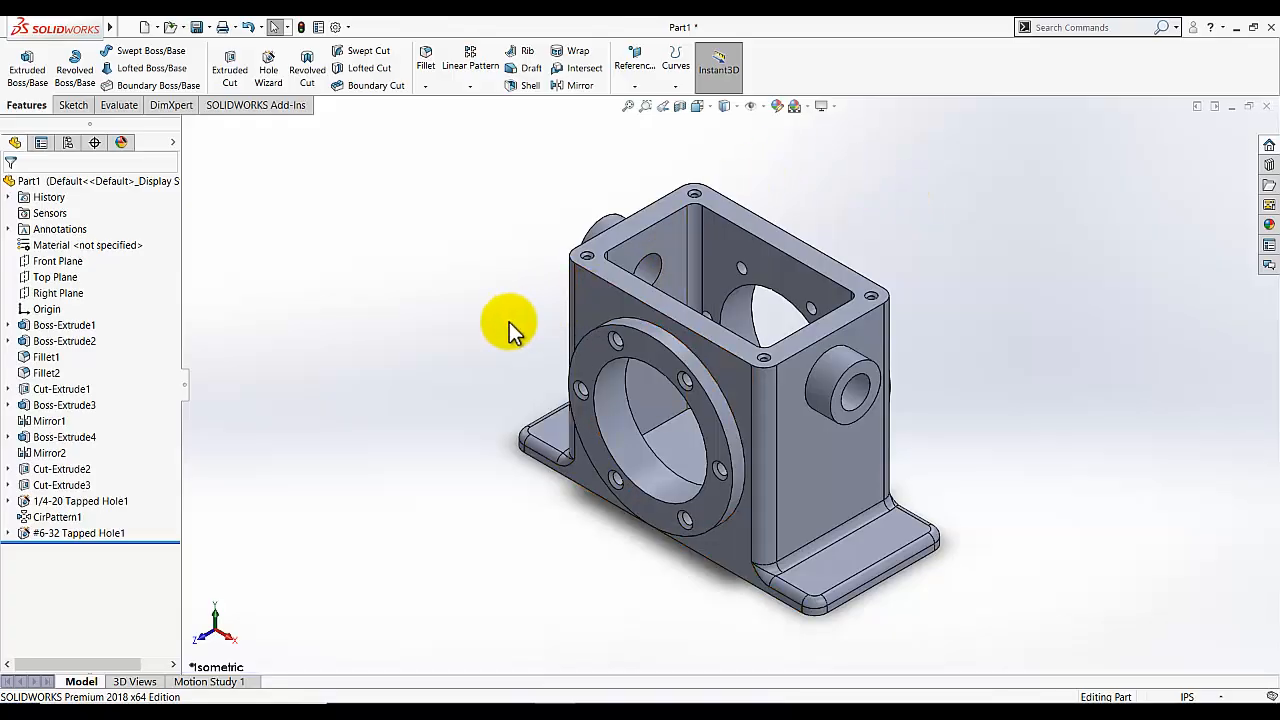
pyautogui.moveTo(509, 324)
pyautogui.mouseDown(button='middle')
pyautogui.moveTo(572, 368)
pyautogui.moveTo(510, 348)
pyautogui.mouseUp(button='middle')
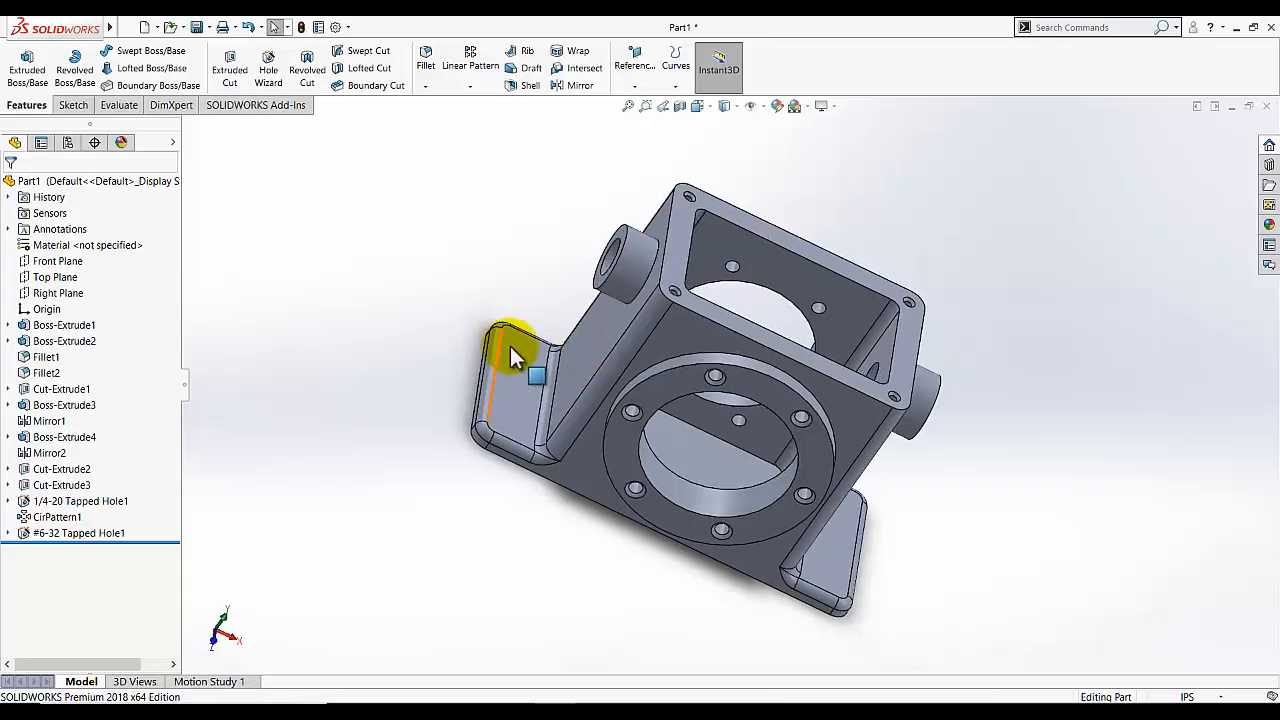
pyautogui.click(724, 105)
pyautogui.click(711, 142)
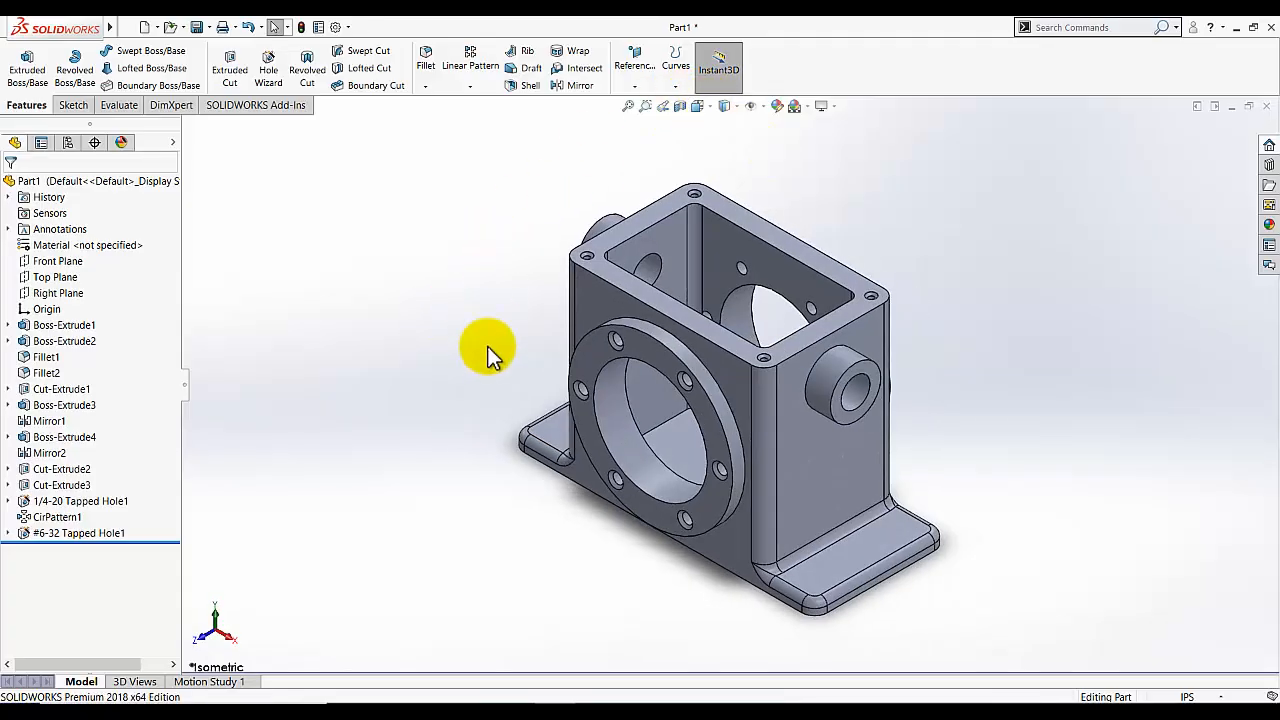
pyautogui.moveTo(477, 351); pyautogui.dragTo(512, 401, button='middle')
pyautogui.click(512, 401)
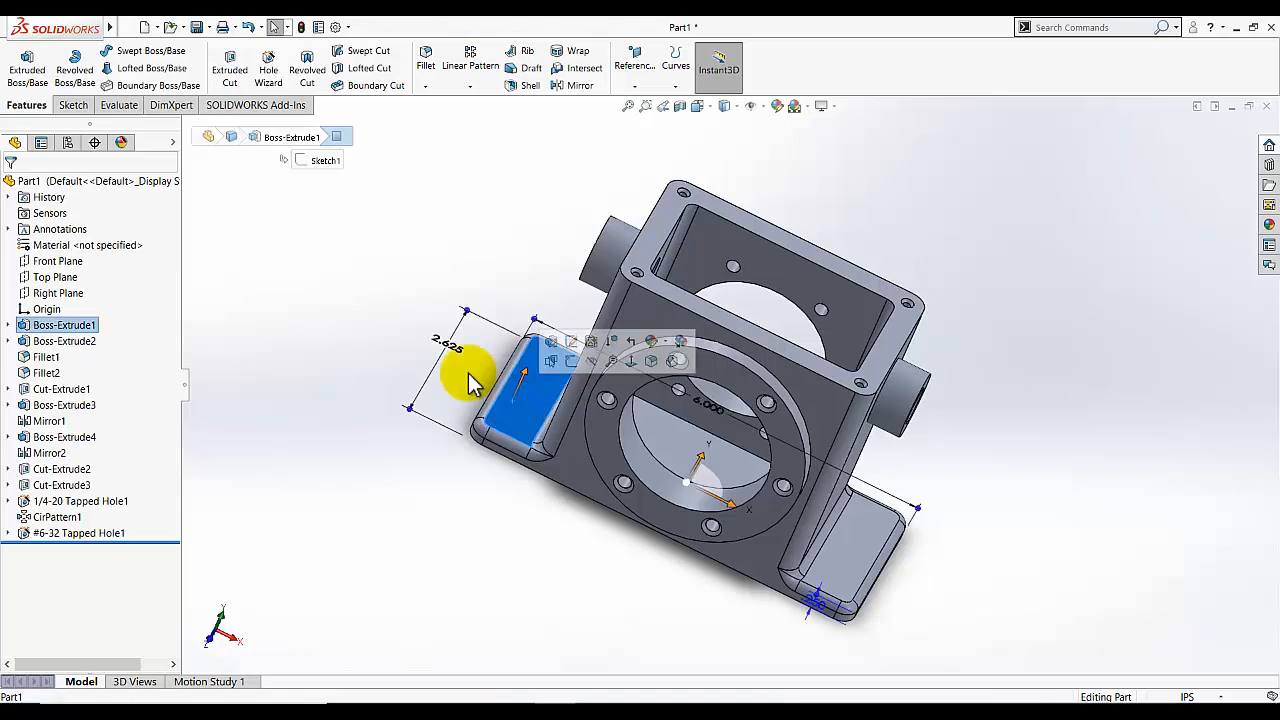
pyautogui.click(360, 338)
# Start a new sketch on the top face of the base flange at the housing's negative-X end, viewed normal to the face.
pyautogui.click(73, 105)
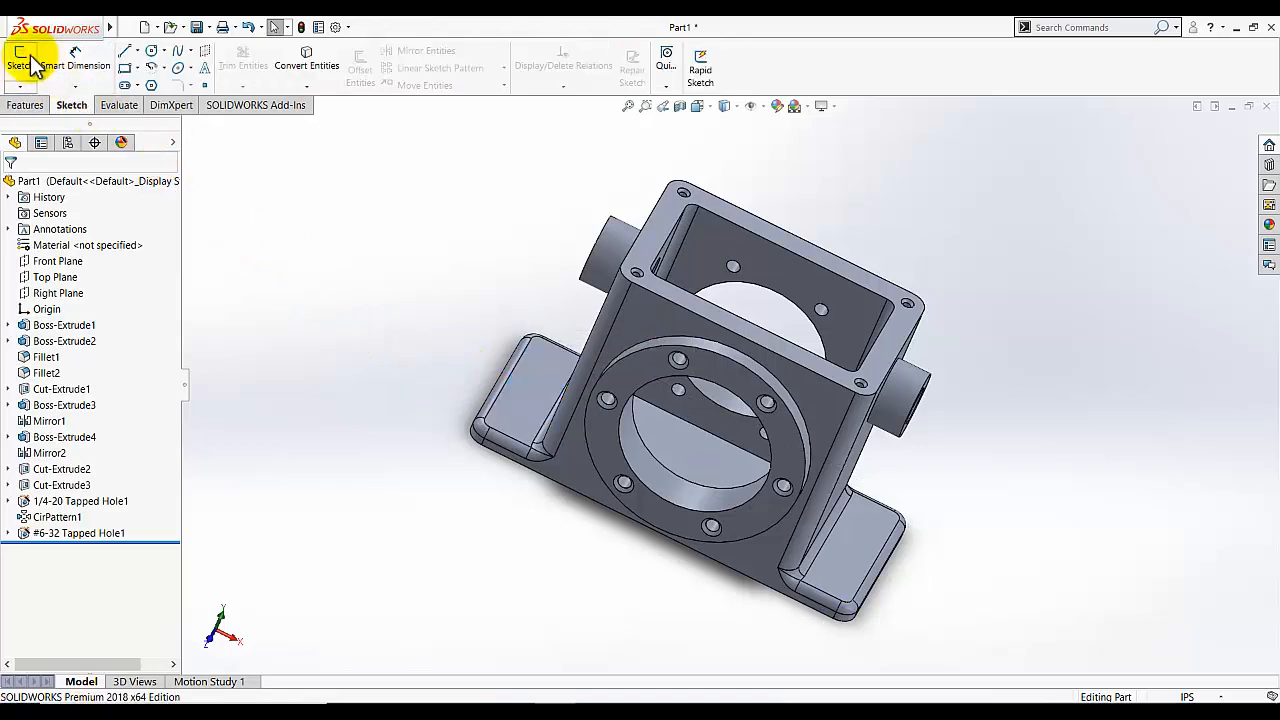
pyautogui.click(20, 60)
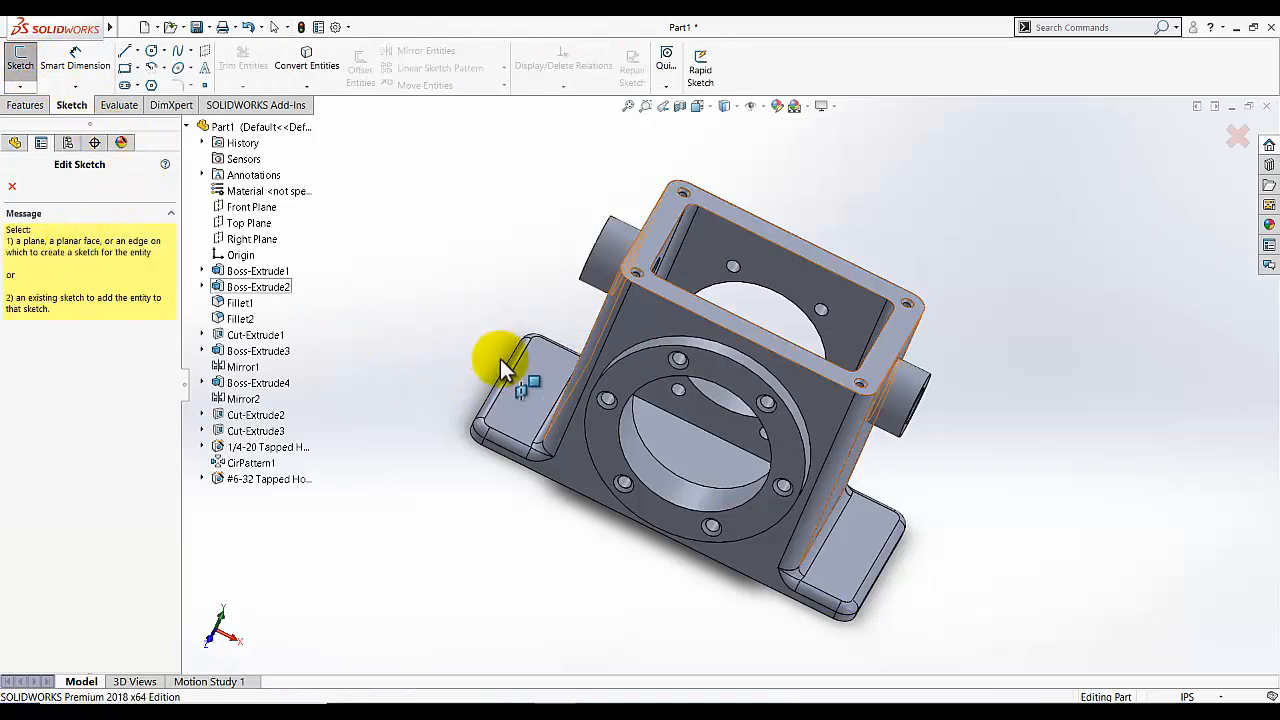
pyautogui.click(530, 391)
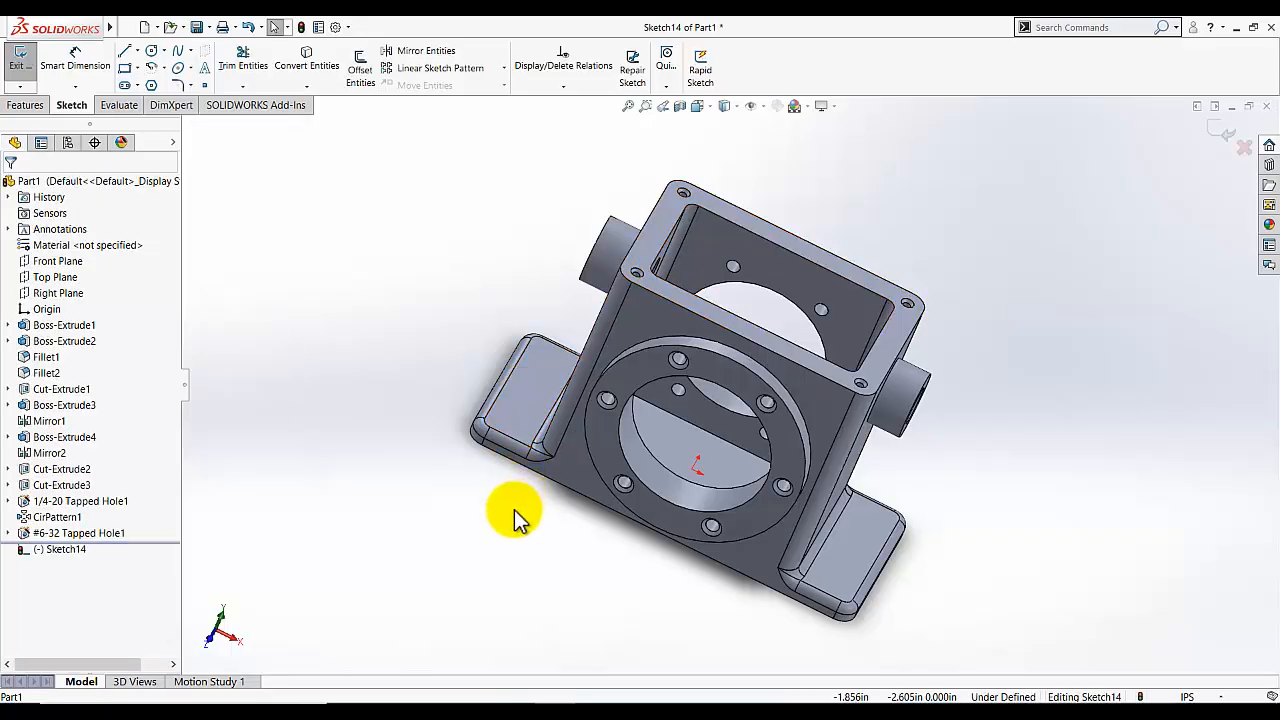
pyautogui.press('space')
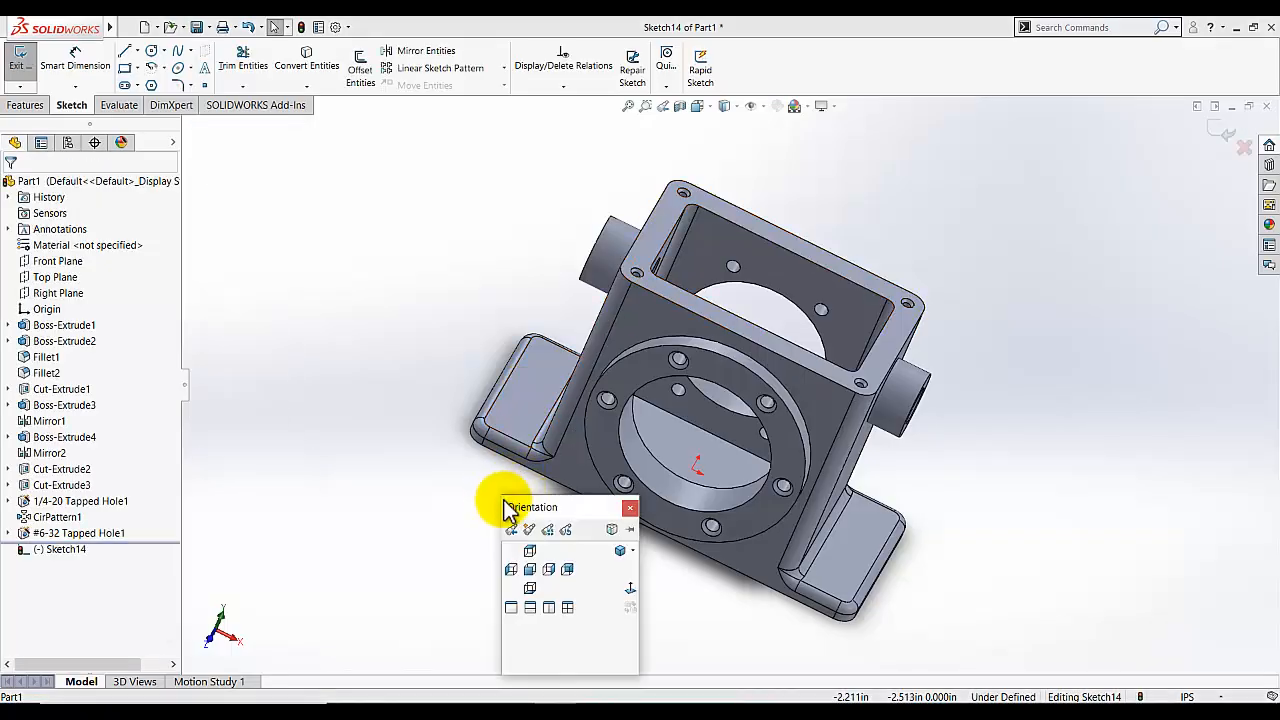
pyautogui.click(630, 590)
pyautogui.scroll(-5, 306, 425)
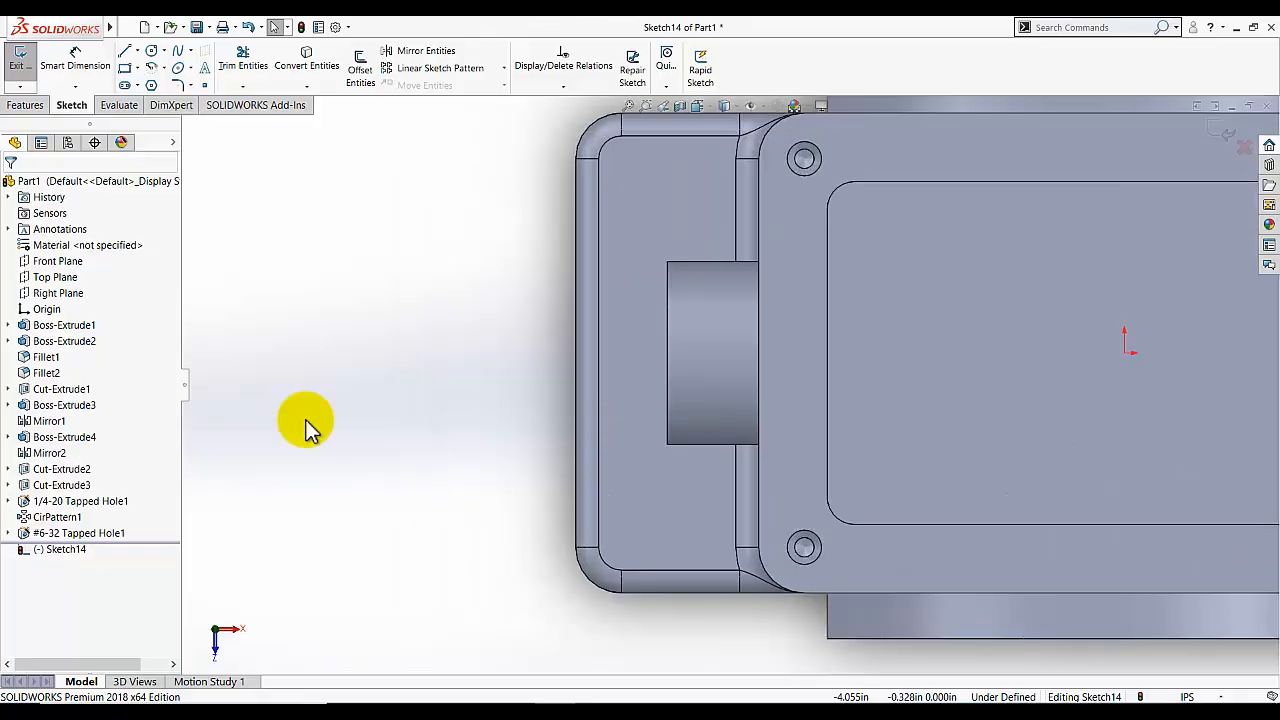
pyautogui.scroll(-2, 306, 420)
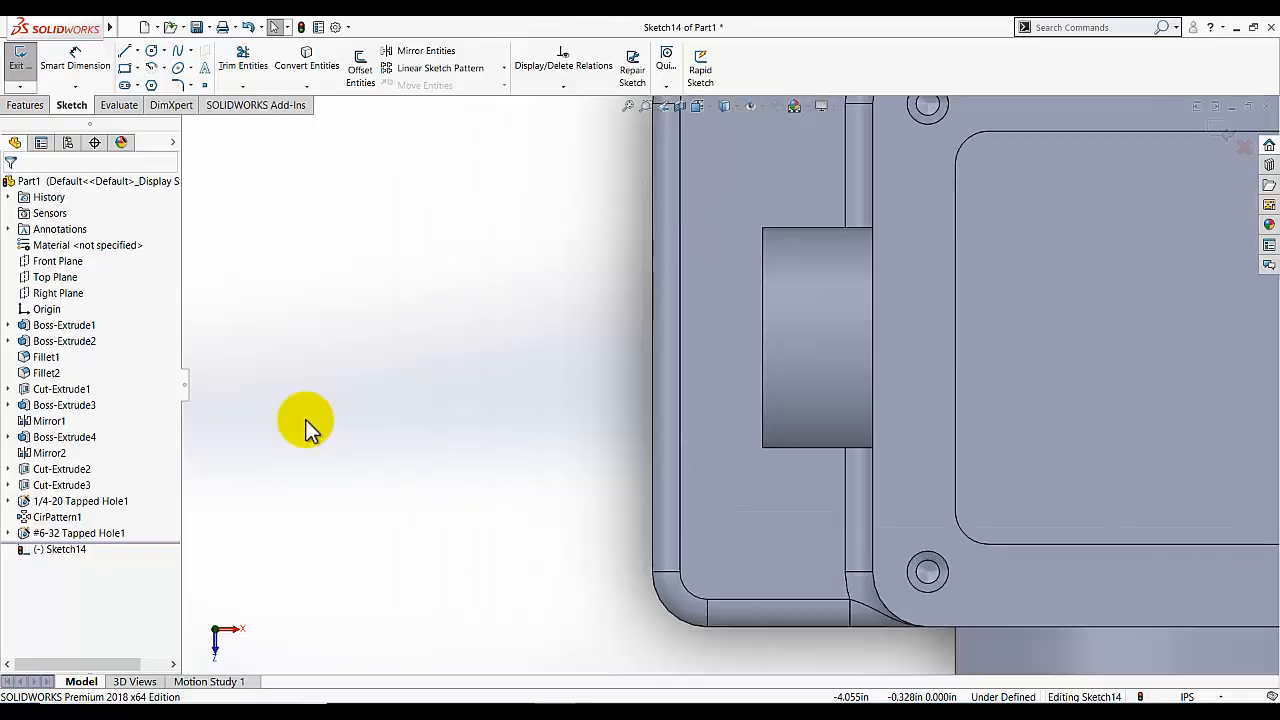
# Switch to Paint to check the base flange slots on the housing picture, and return to the SOLIDWORKS sketch.
pyautogui.click(139, 86)
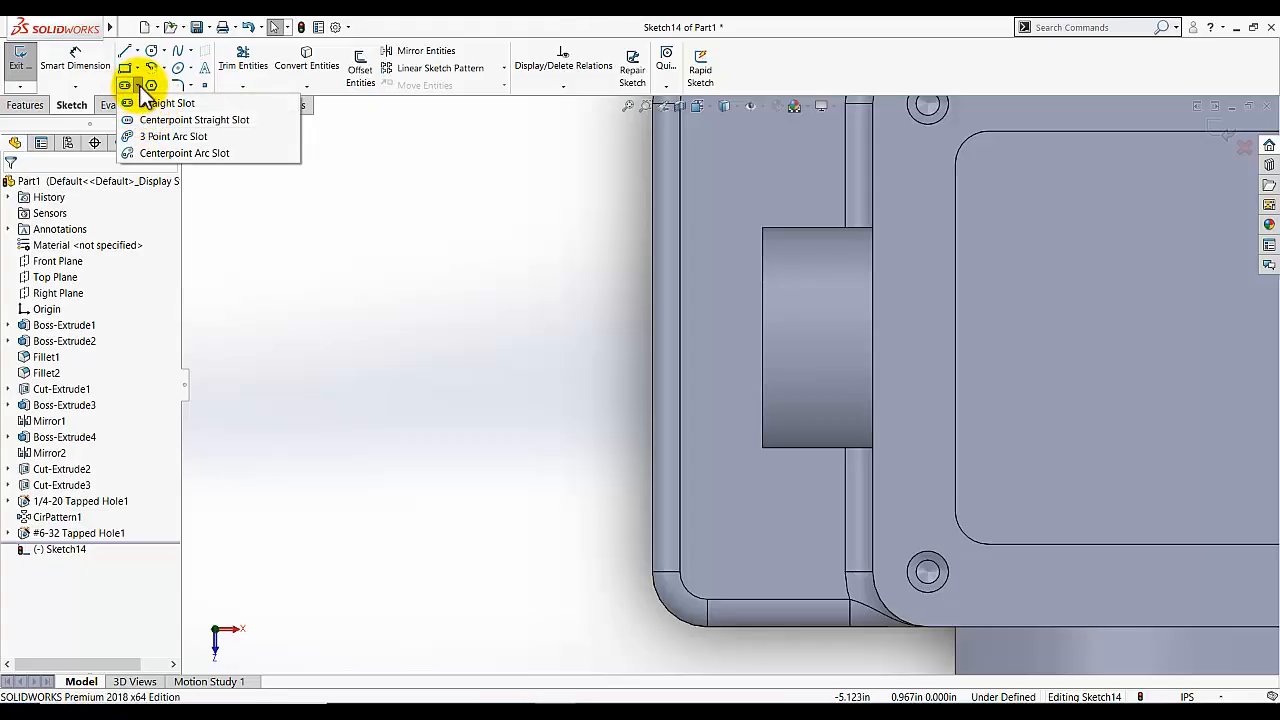
pyautogui.click(602, 711)
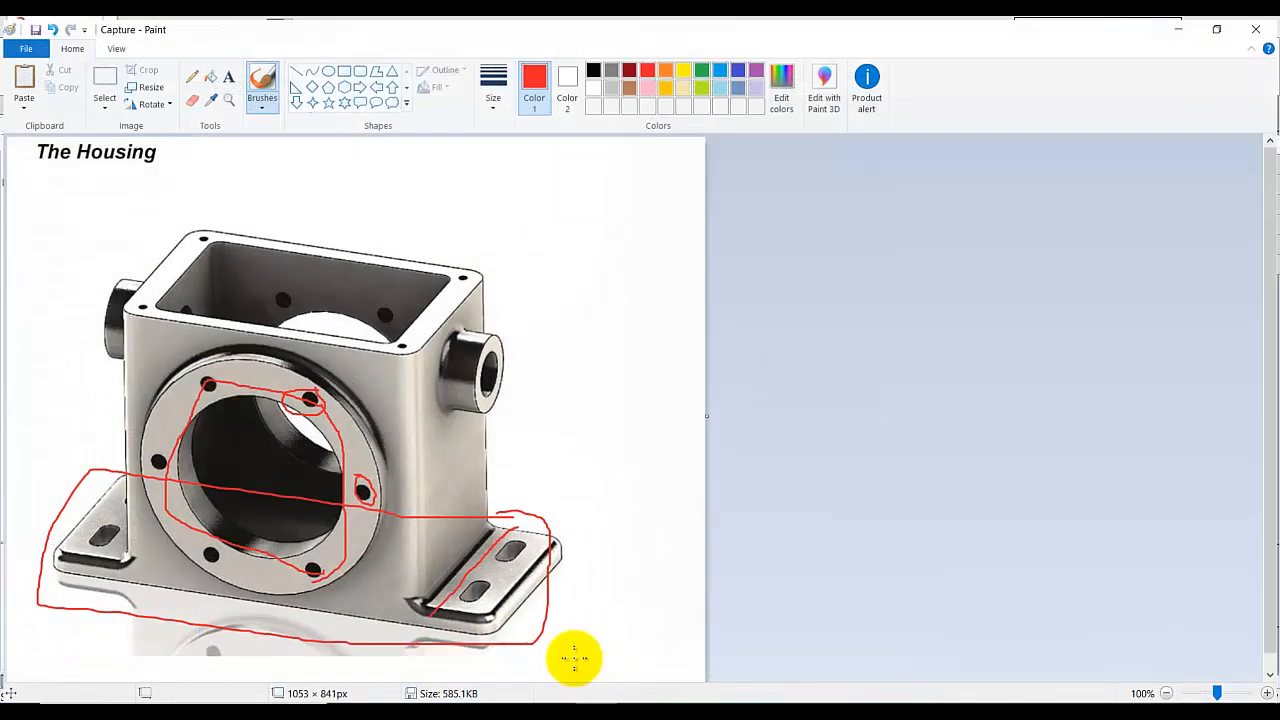
pyautogui.moveTo(483, 578)
pyautogui.mouseDown()
pyautogui.moveTo(460, 585)
pyautogui.moveTo(486, 595)
pyautogui.moveTo(490, 574)
pyautogui.mouseUp()
pyautogui.click(588, 710)
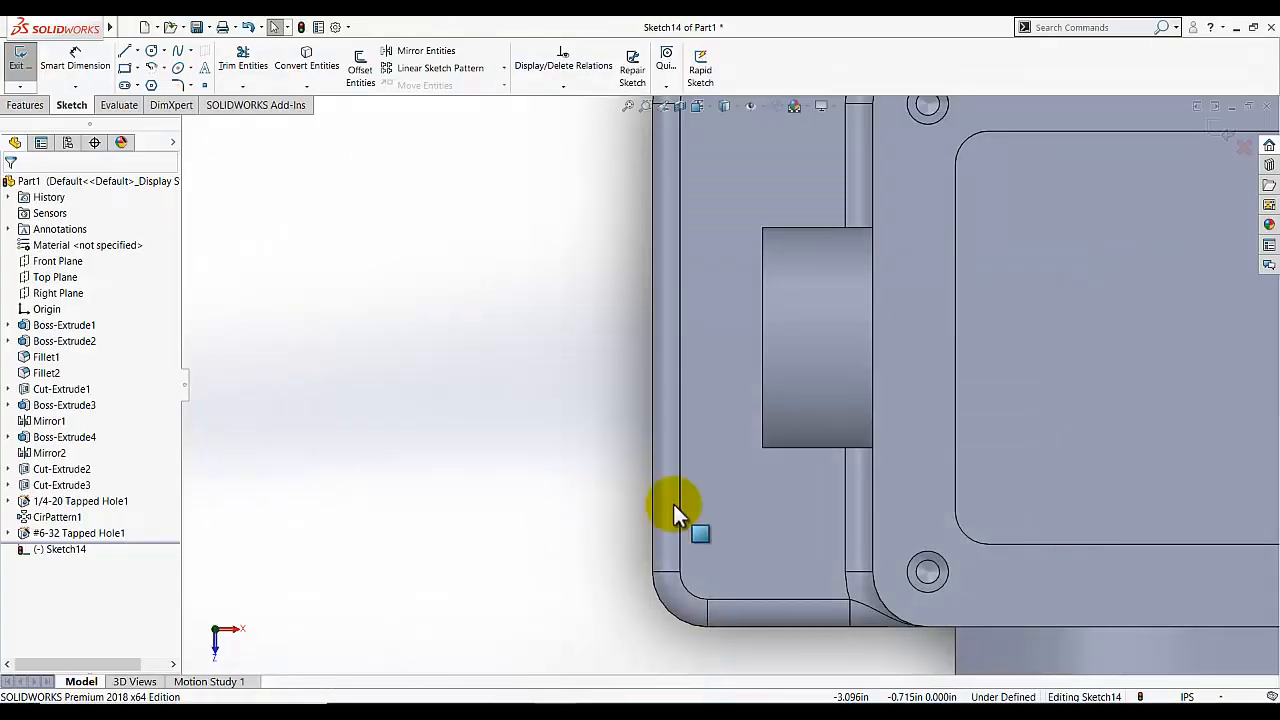
# Sketch a Z-direction centerpoint straight slot on the base flange, about 0.835 in between arc centers and 0.32 in wide.
pyautogui.click(132, 85)
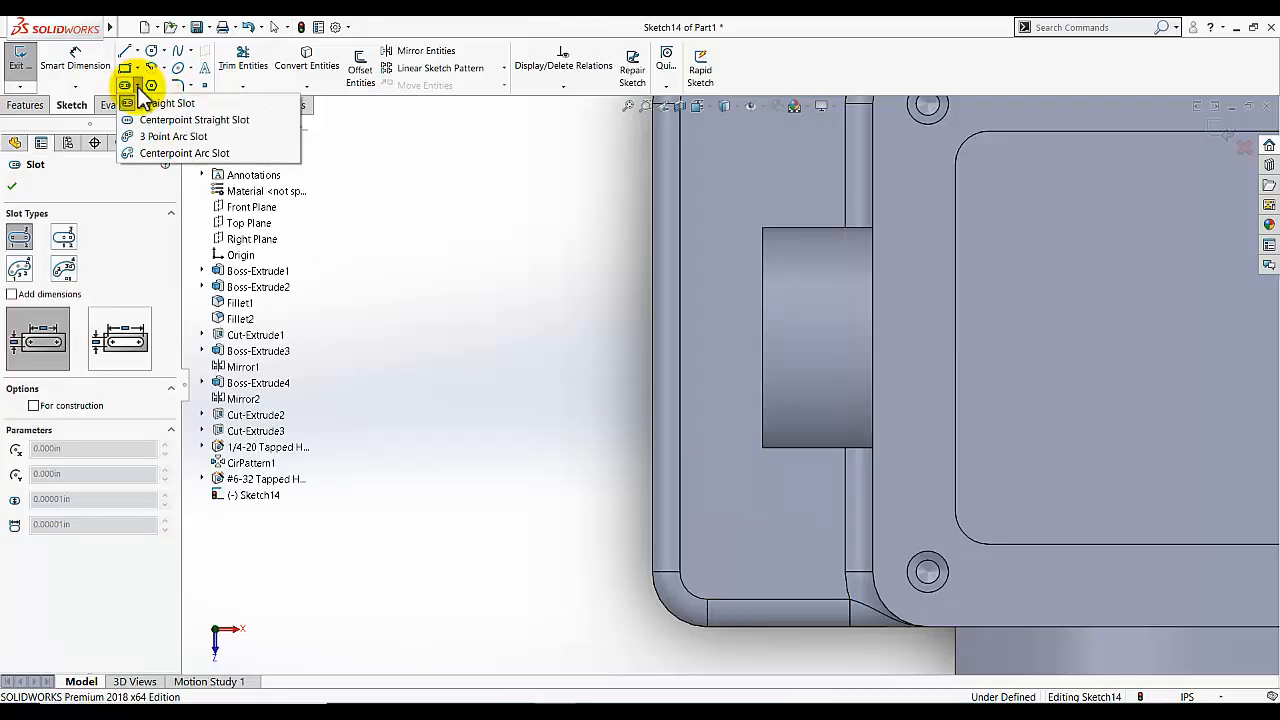
pyautogui.click(139, 86)
pyautogui.click(139, 86)
pyautogui.click(190, 120)
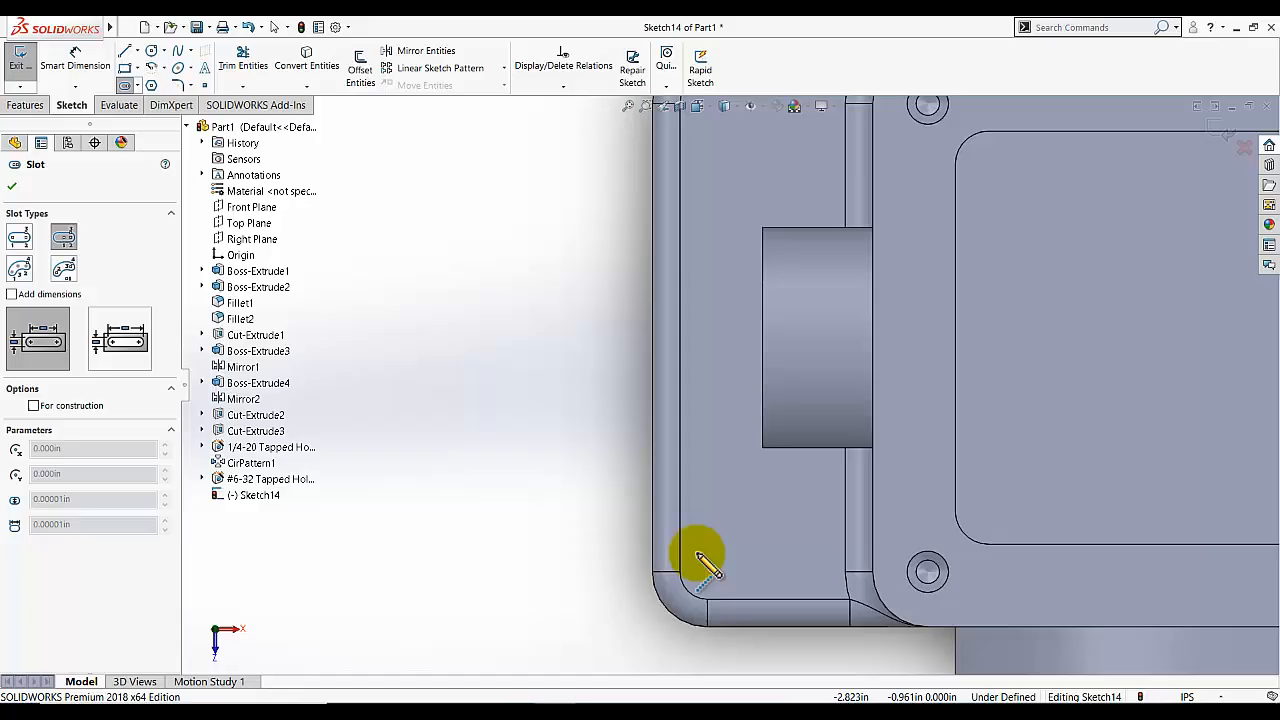
pyautogui.click(746, 474)
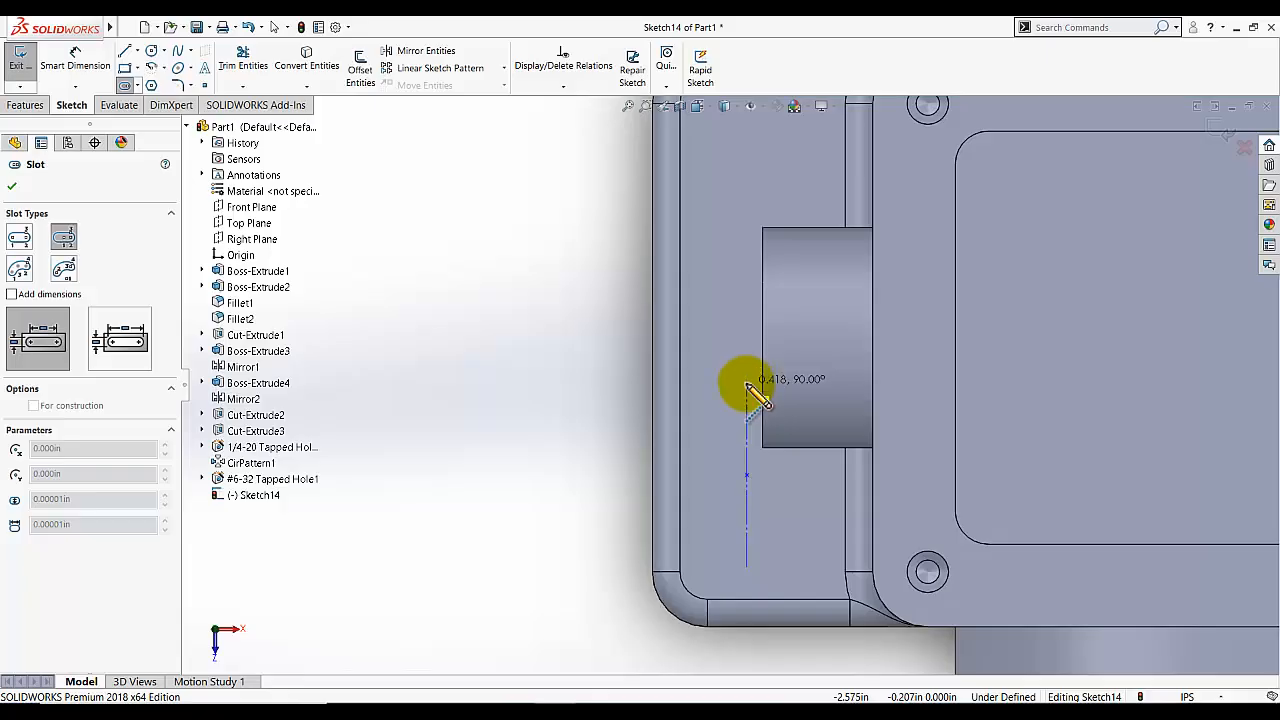
pyautogui.click(746, 384)
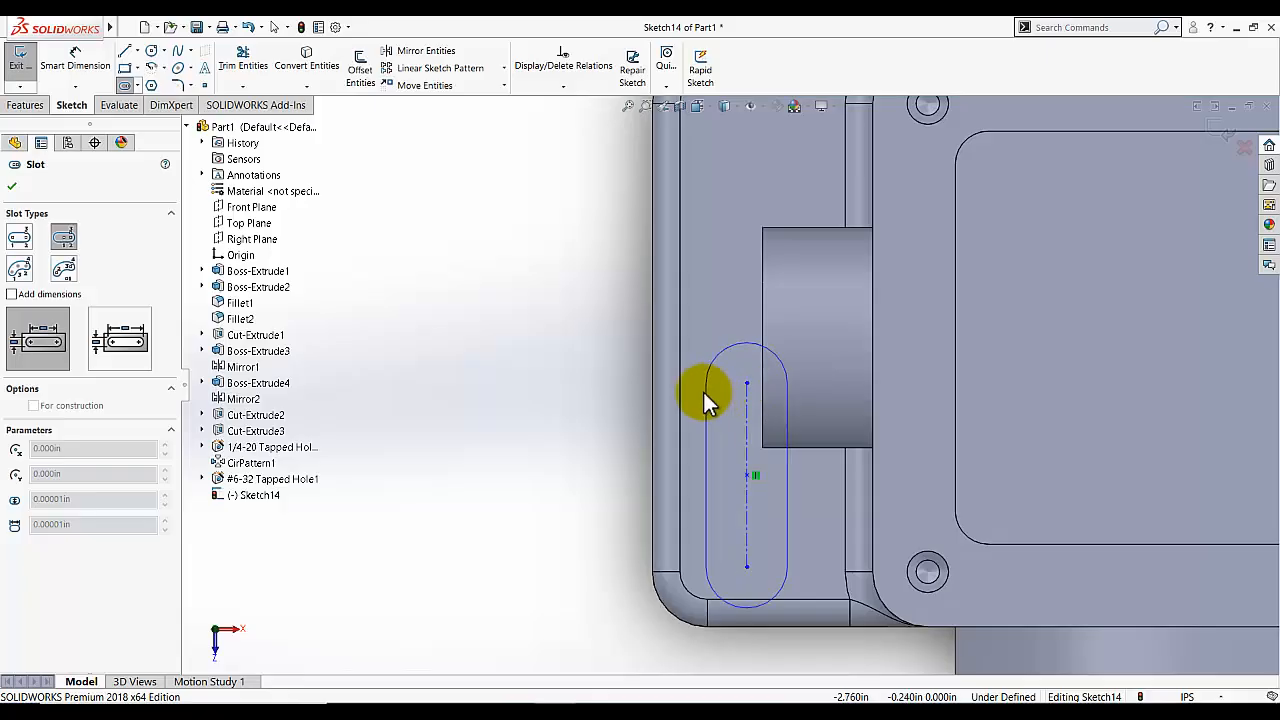
pyautogui.click(711, 389)
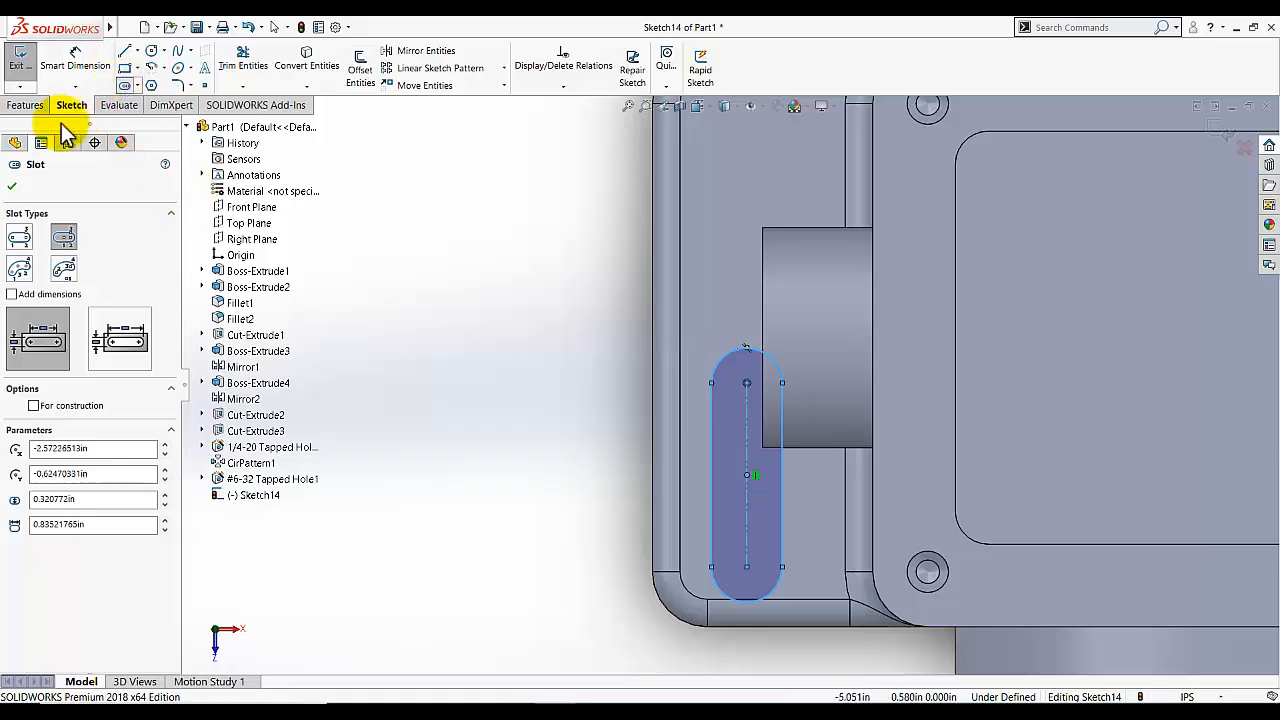
pyautogui.click(12, 186)
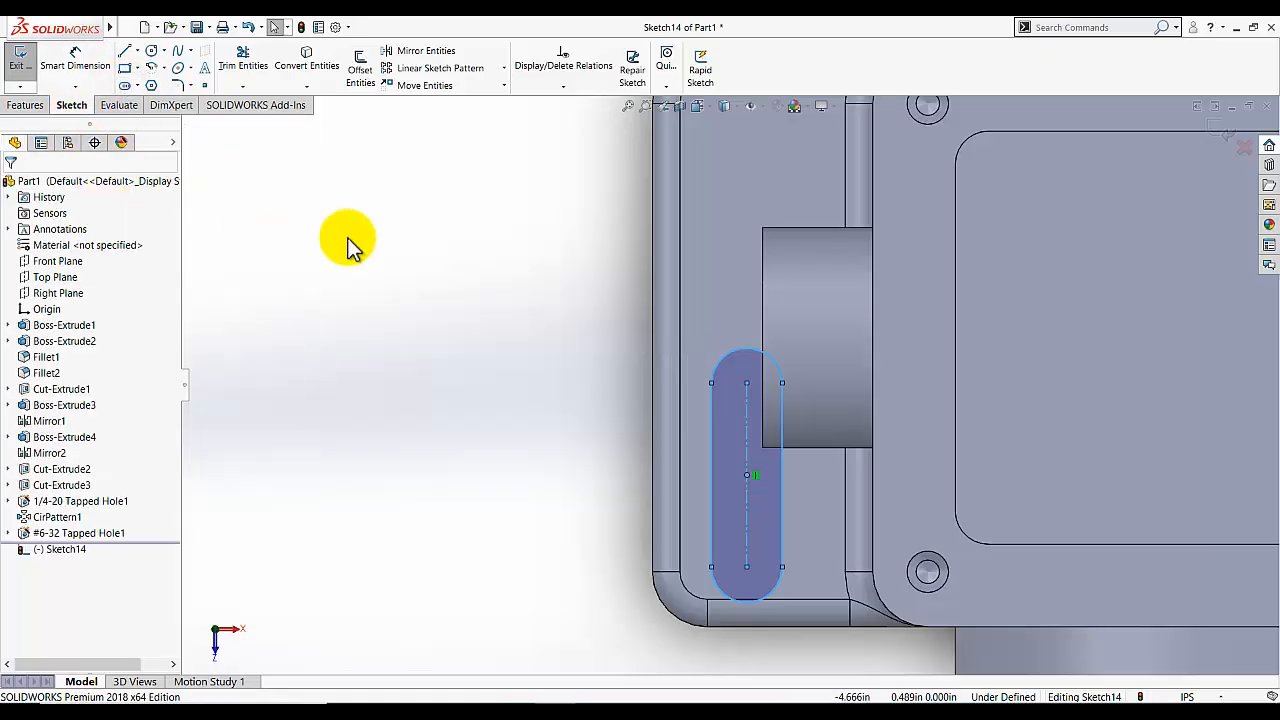
# Dimension the slot's centerline 0.5 in from the flange's outer end edge.
pyautogui.click(75, 55)
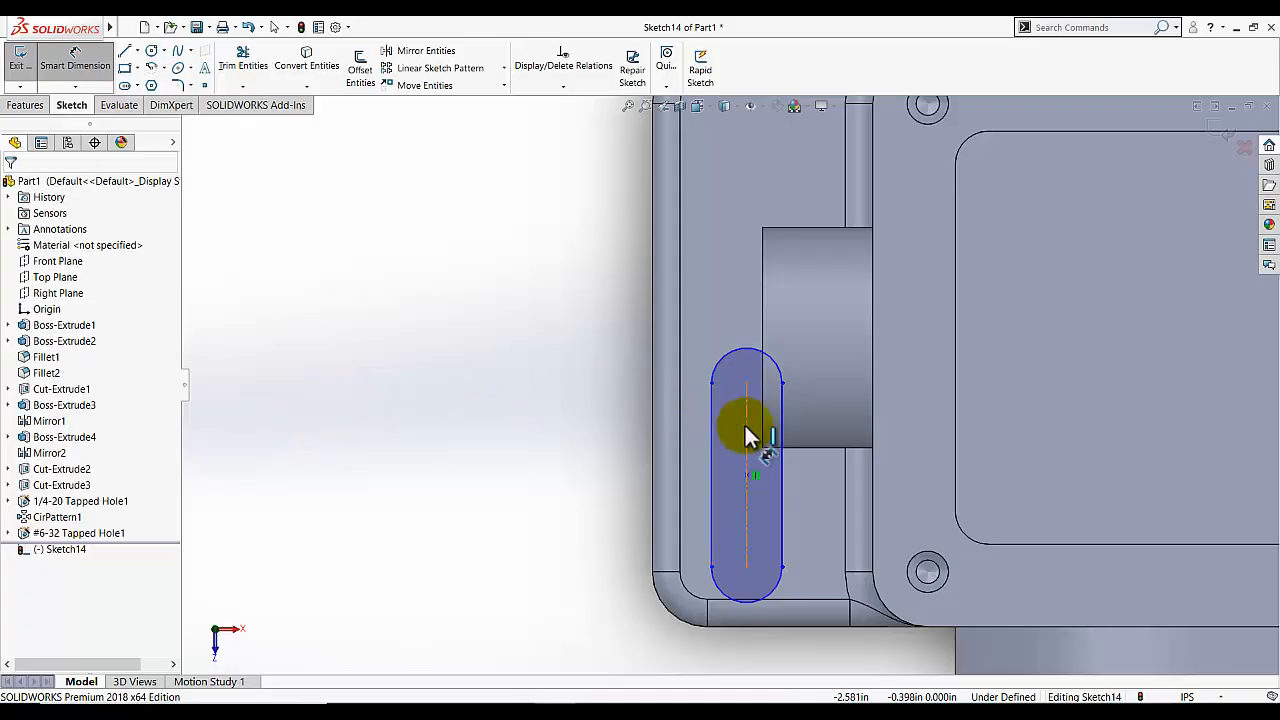
pyautogui.click(747, 430)
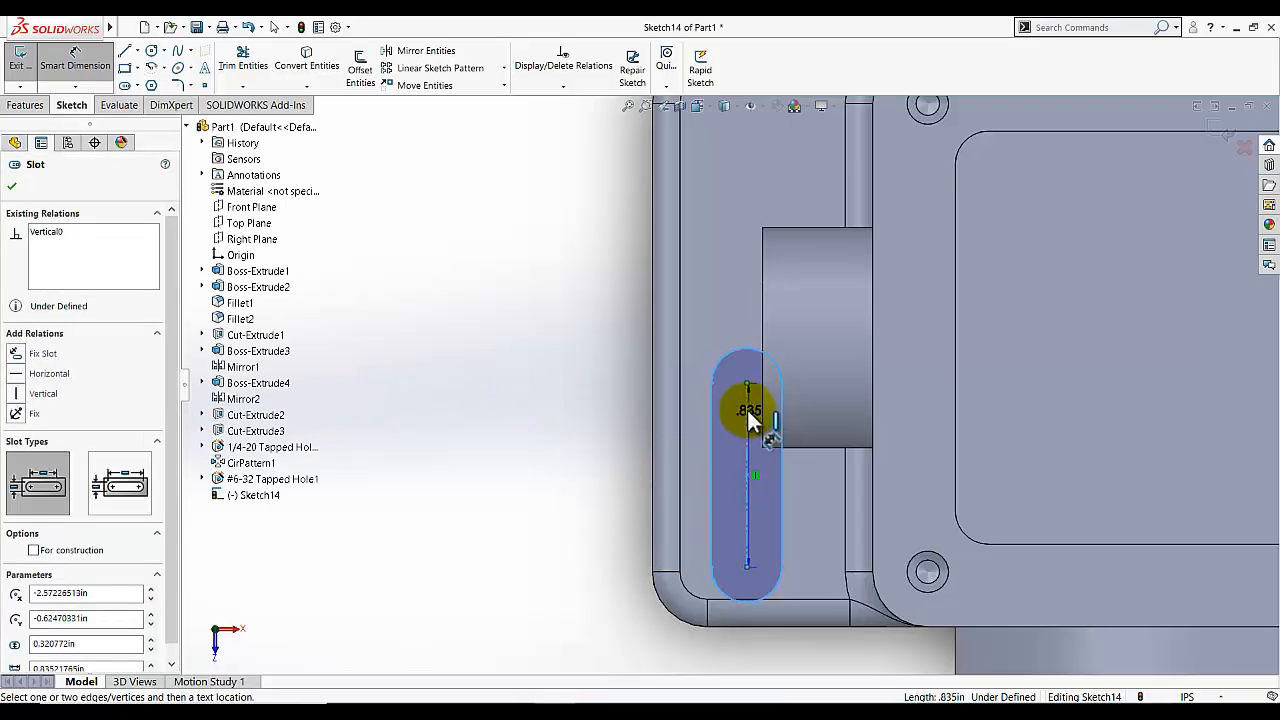
pyautogui.click(651, 426)
pyautogui.click(694, 663)
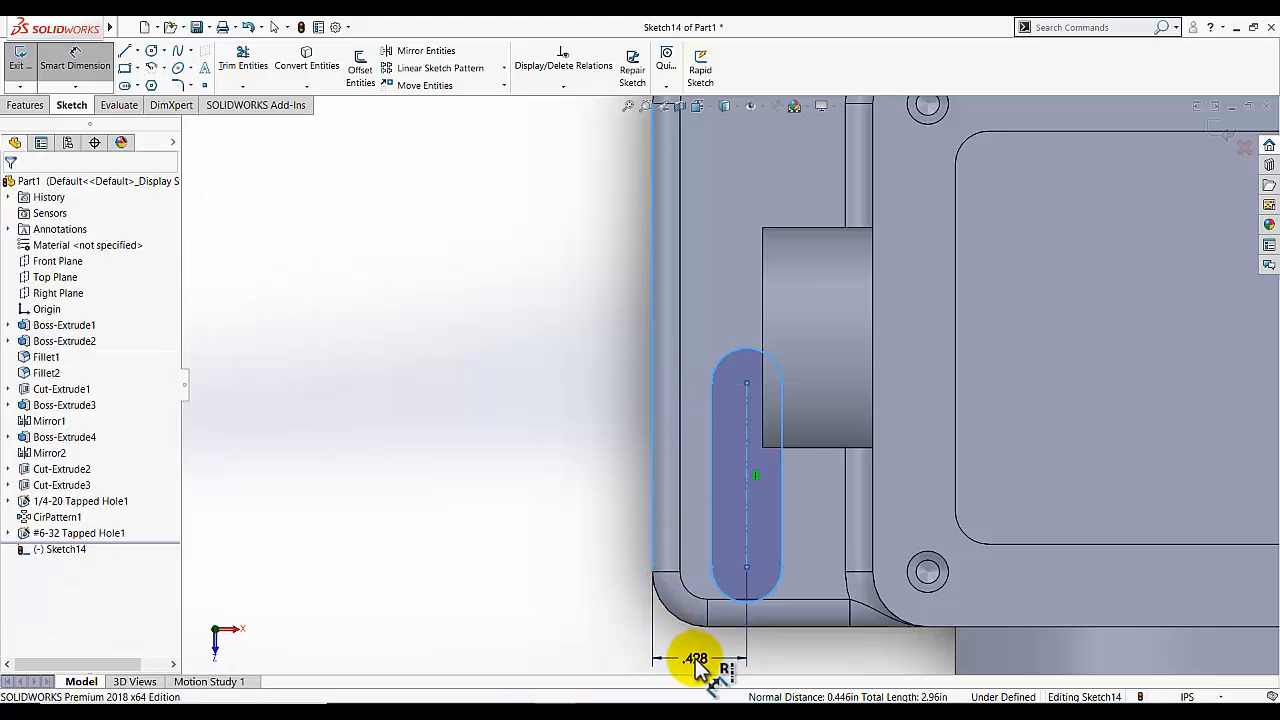
pyautogui.click(695, 661)
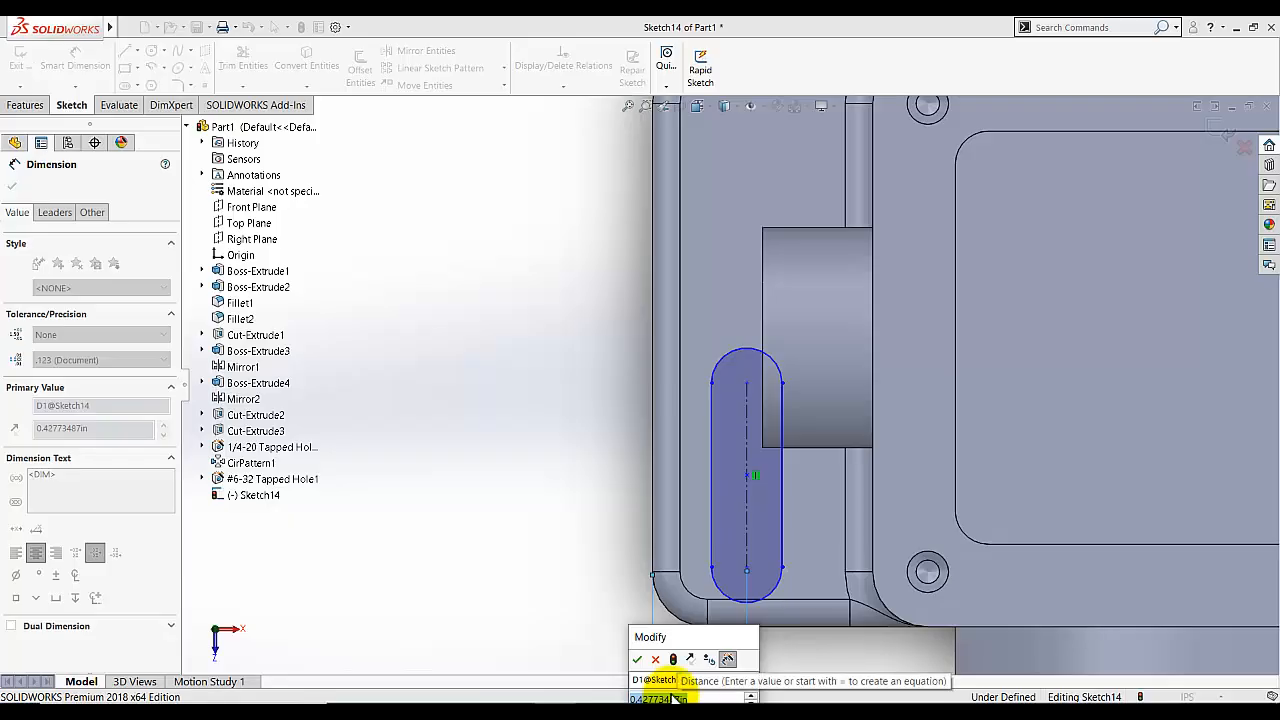
pyautogui.write('.5')
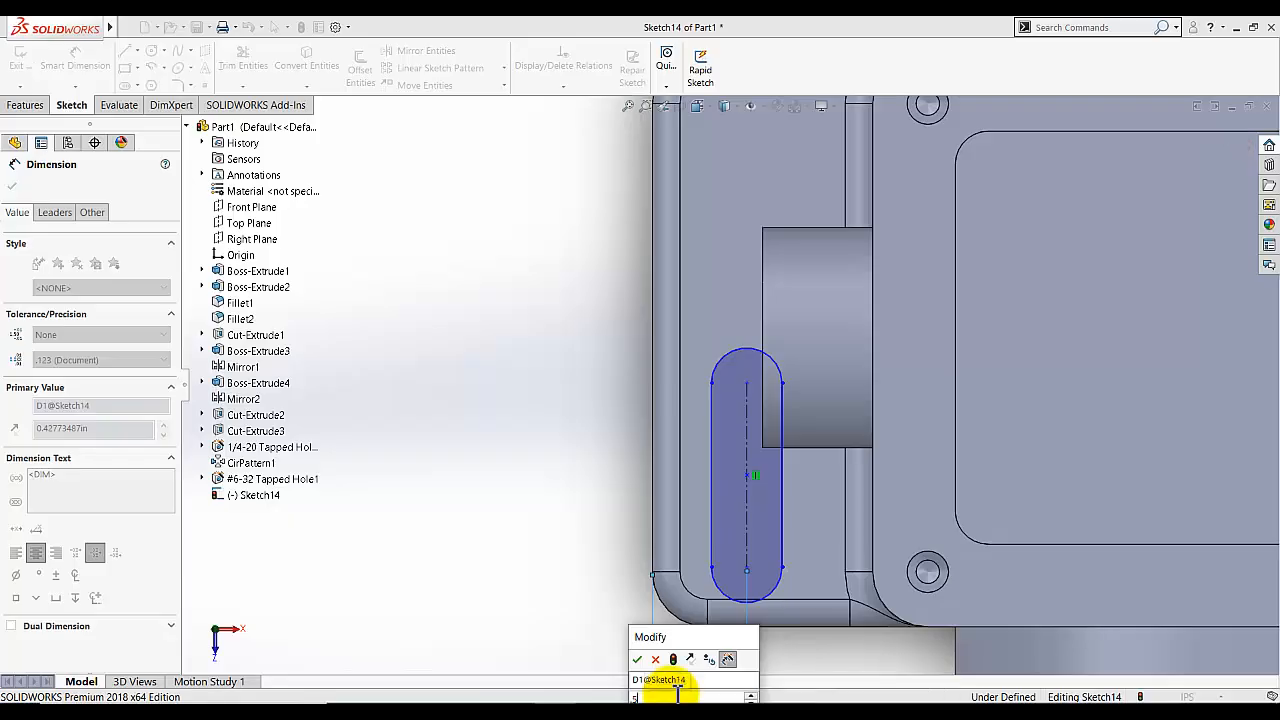
pyautogui.press('Return')
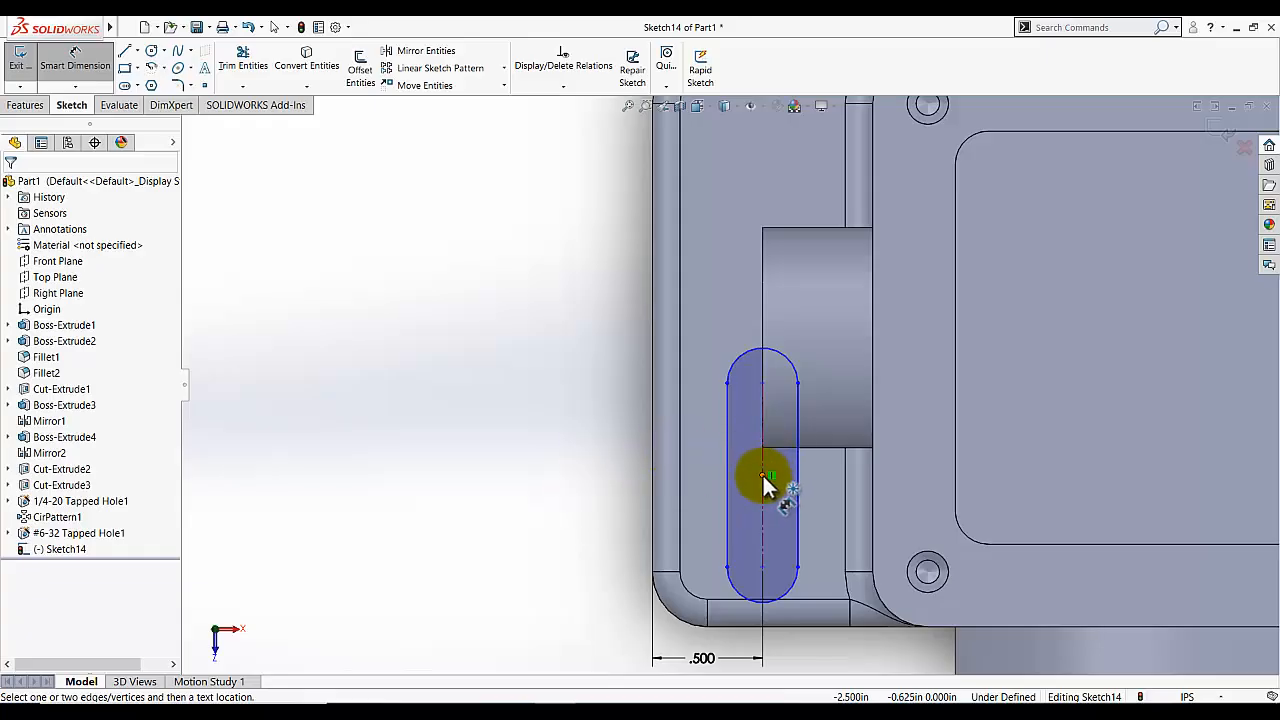
# Dimension the slot's arc center nearest the flange corner 0.5 in from the base's long side edge.
pyautogui.click(764, 566)
pyautogui.click(793, 638)
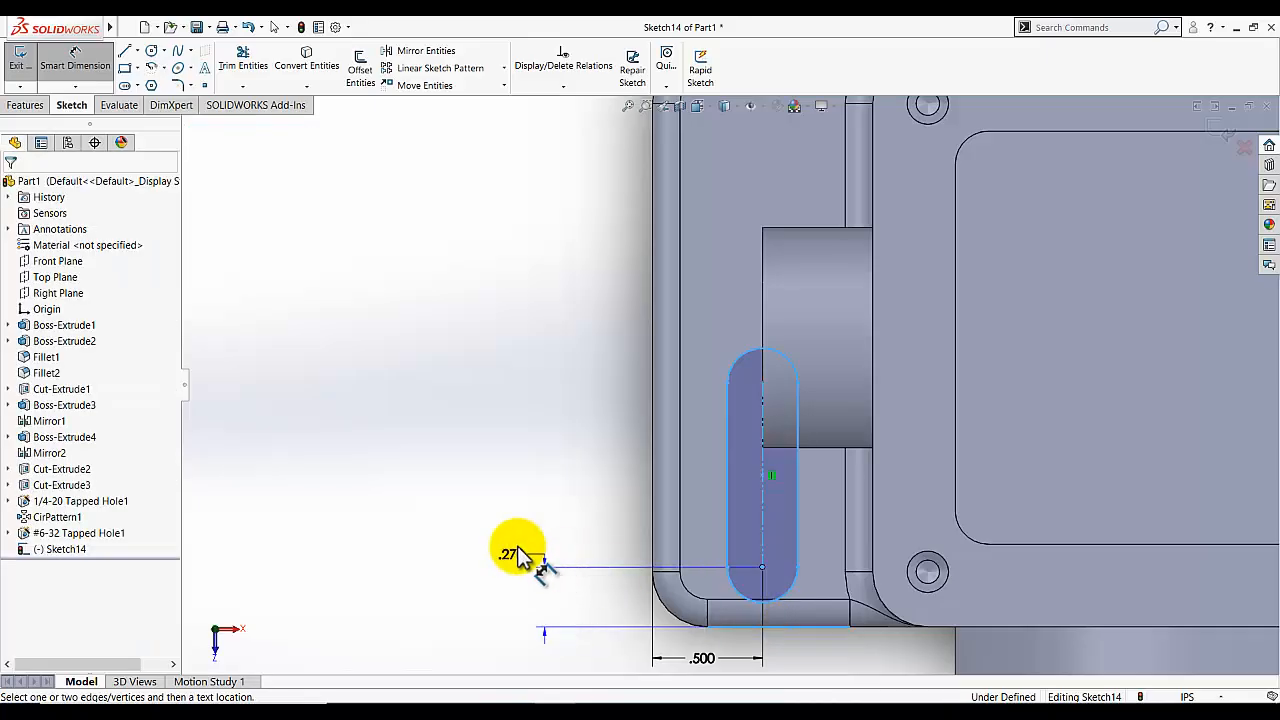
pyautogui.click(522, 578)
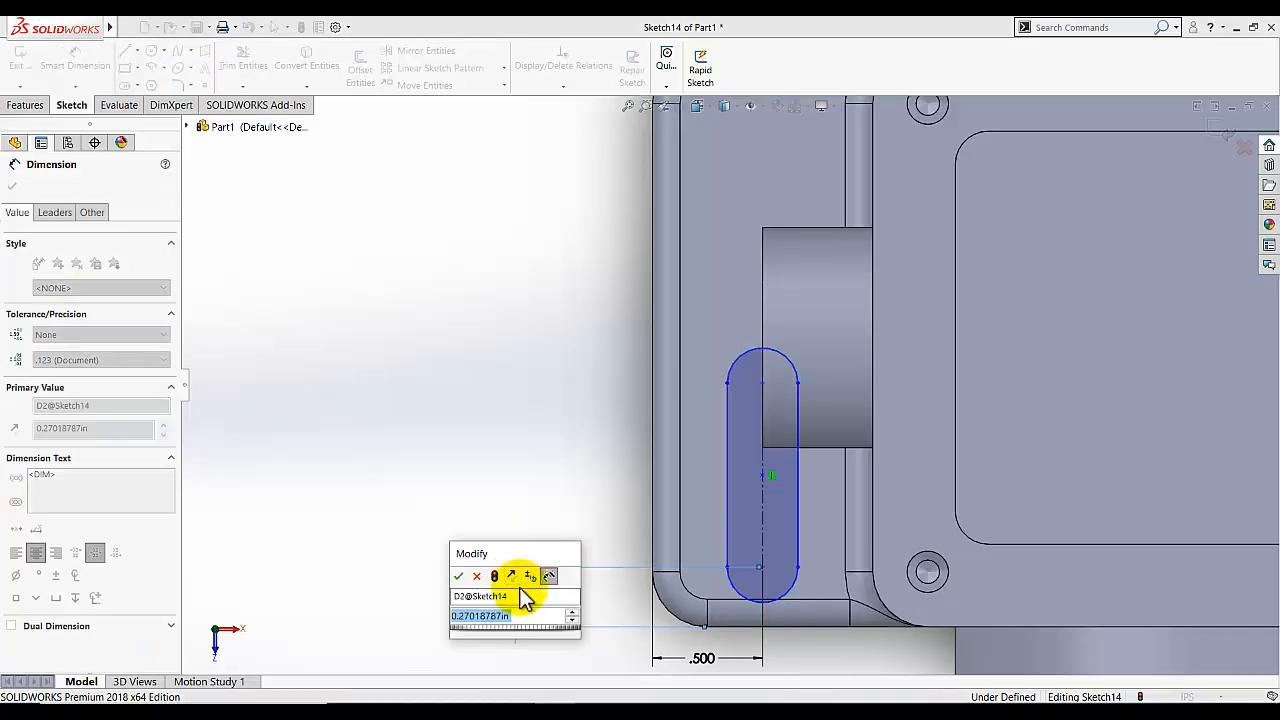
pyautogui.write('.5')
pyautogui.press('Return')
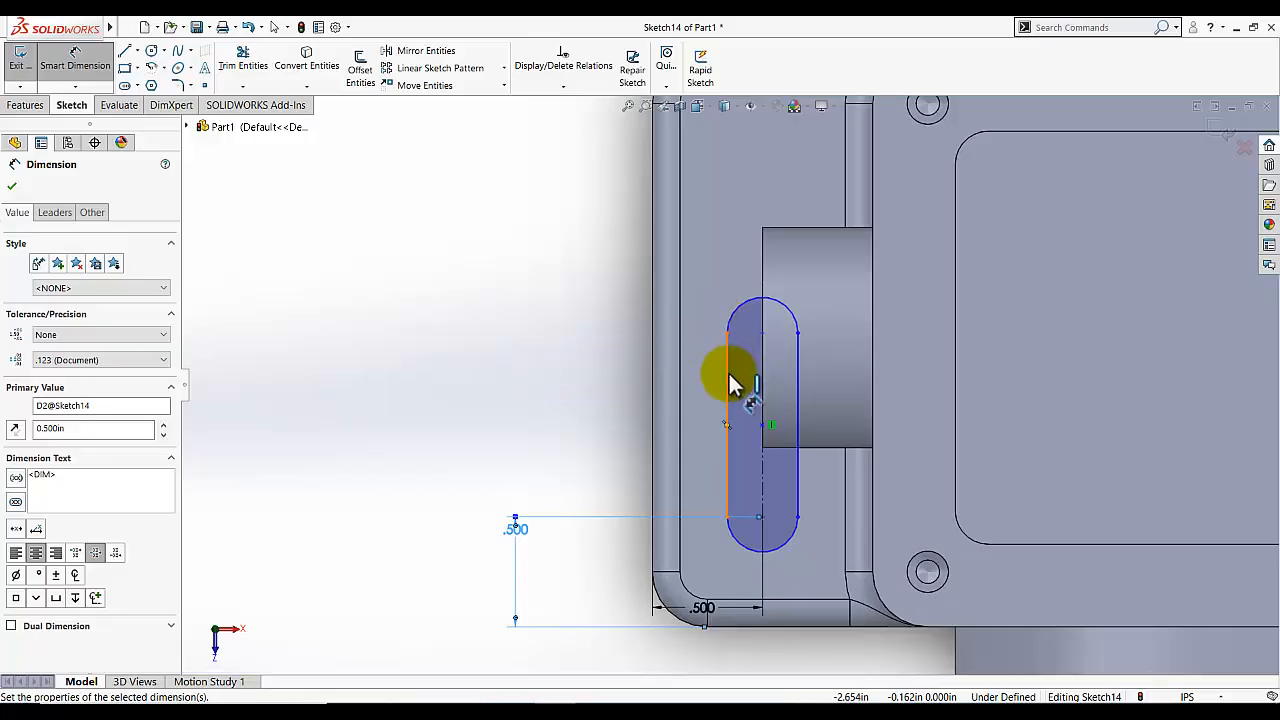
# Dimension the slot's width between its two straight sides as 0.25 in.
pyautogui.click(735, 368)
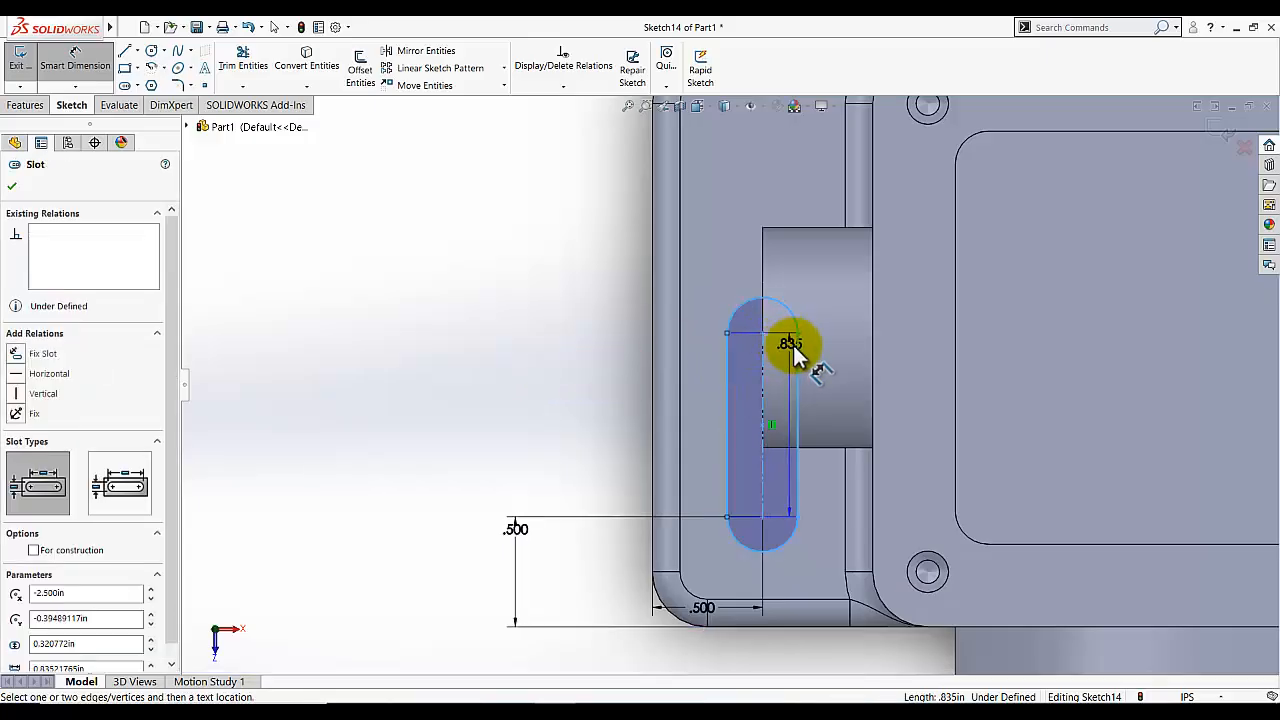
pyautogui.click(750, 185)
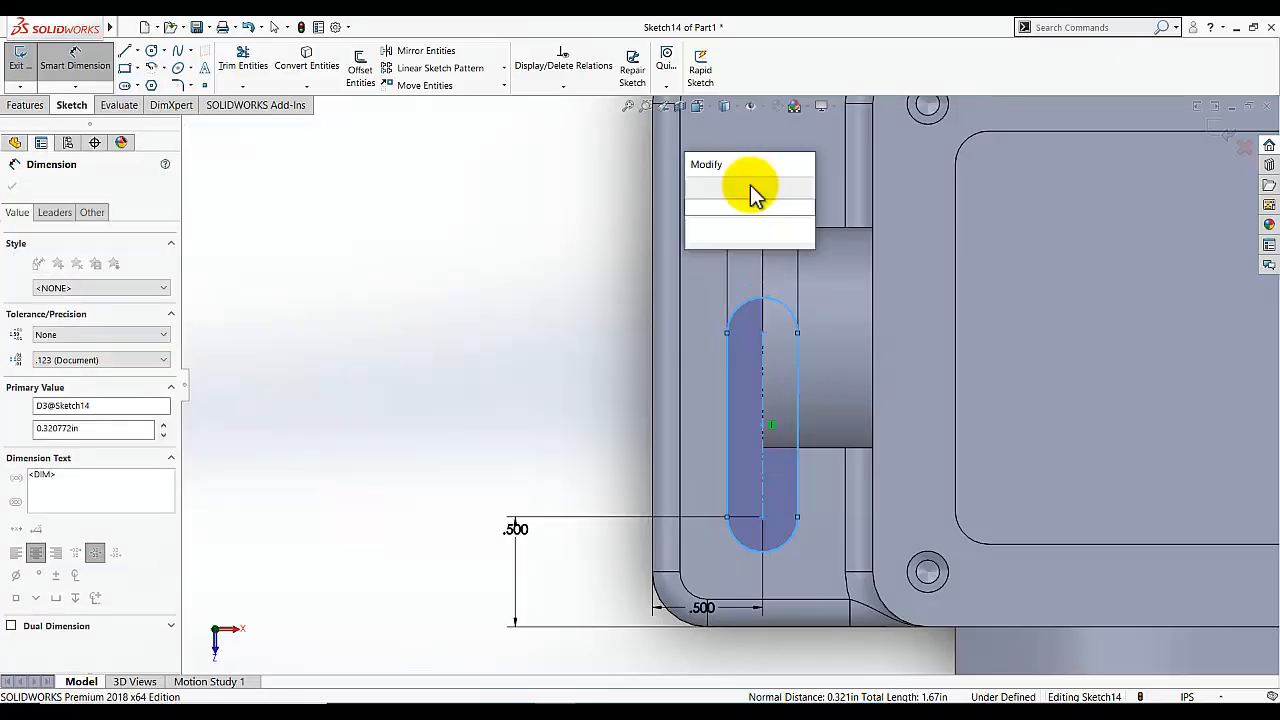
pyautogui.press('BackSpace')
pyautogui.write('5')
pyautogui.press('BackSpace')
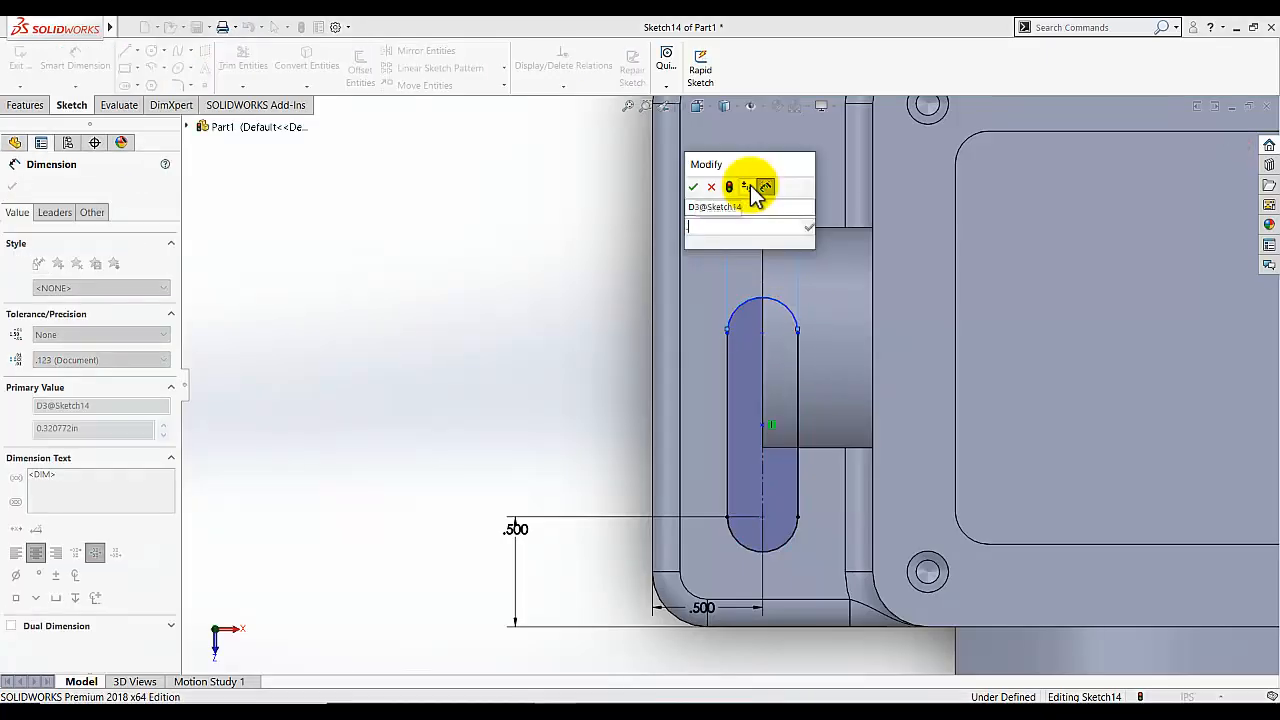
pyautogui.write('.25')
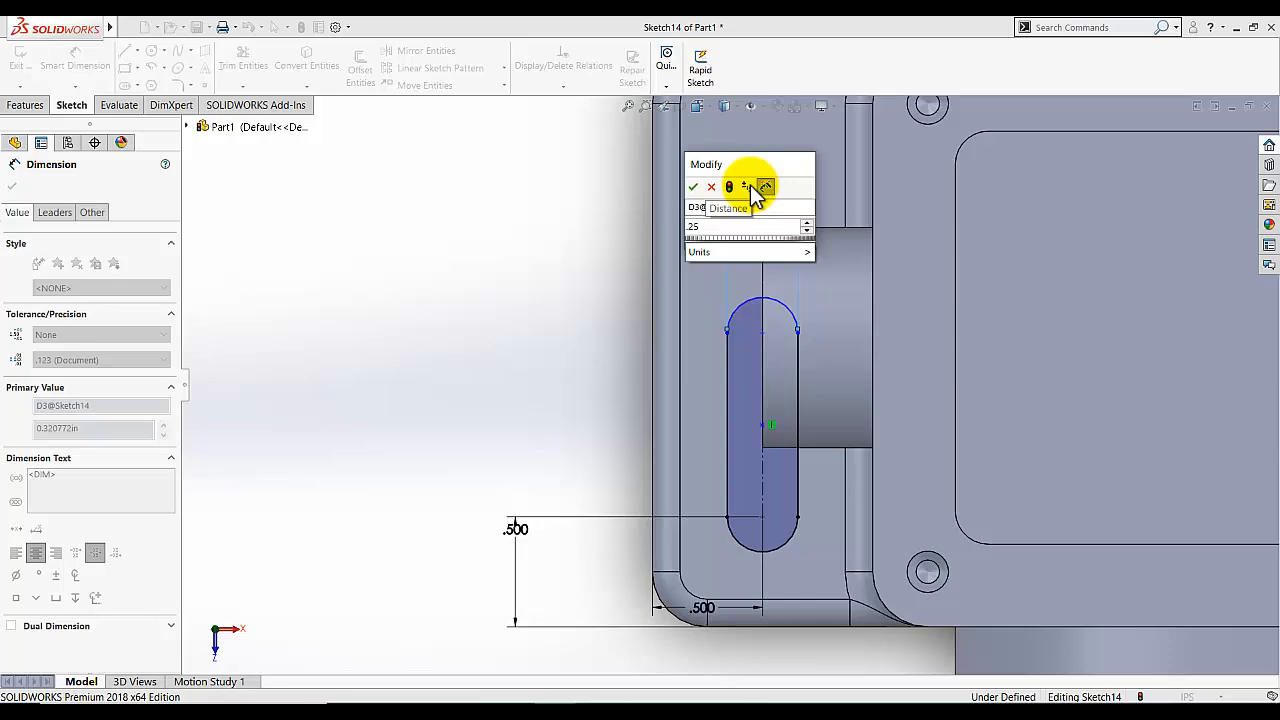
pyautogui.press('Return')
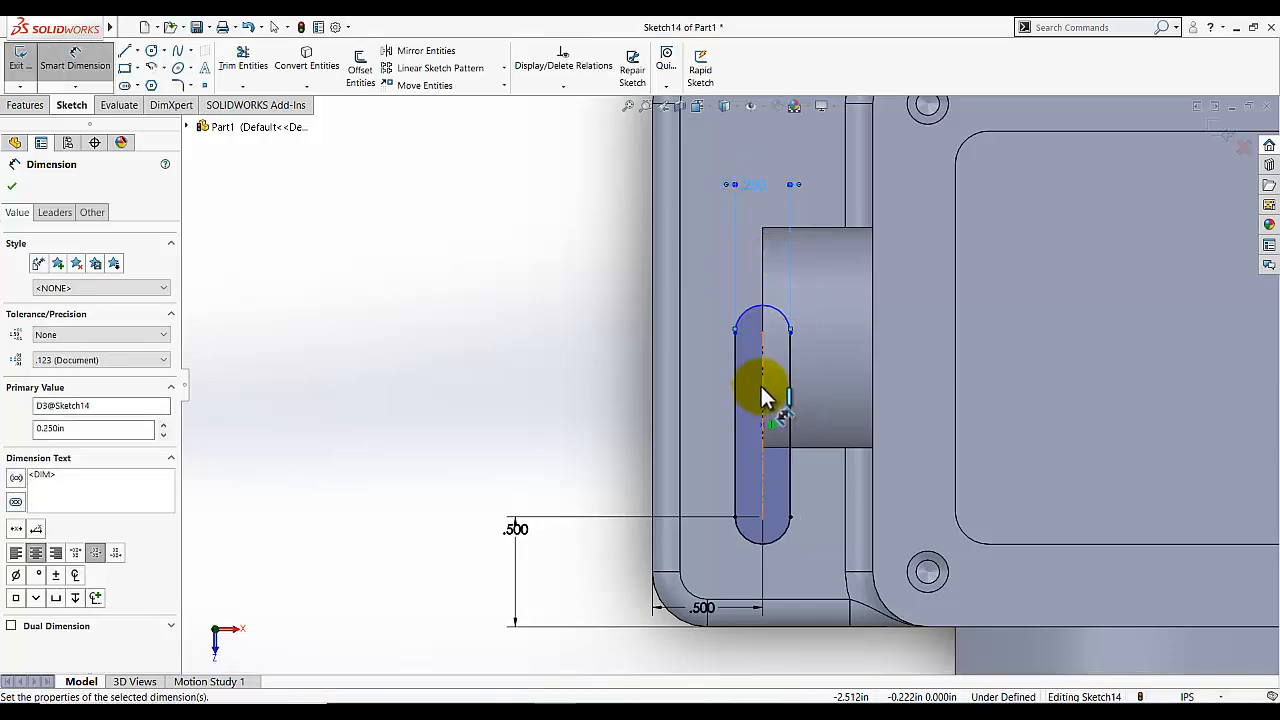
# Dimension the slot's center-to-center length as 0.375 in and finish dimensioning.
pyautogui.click(763, 393)
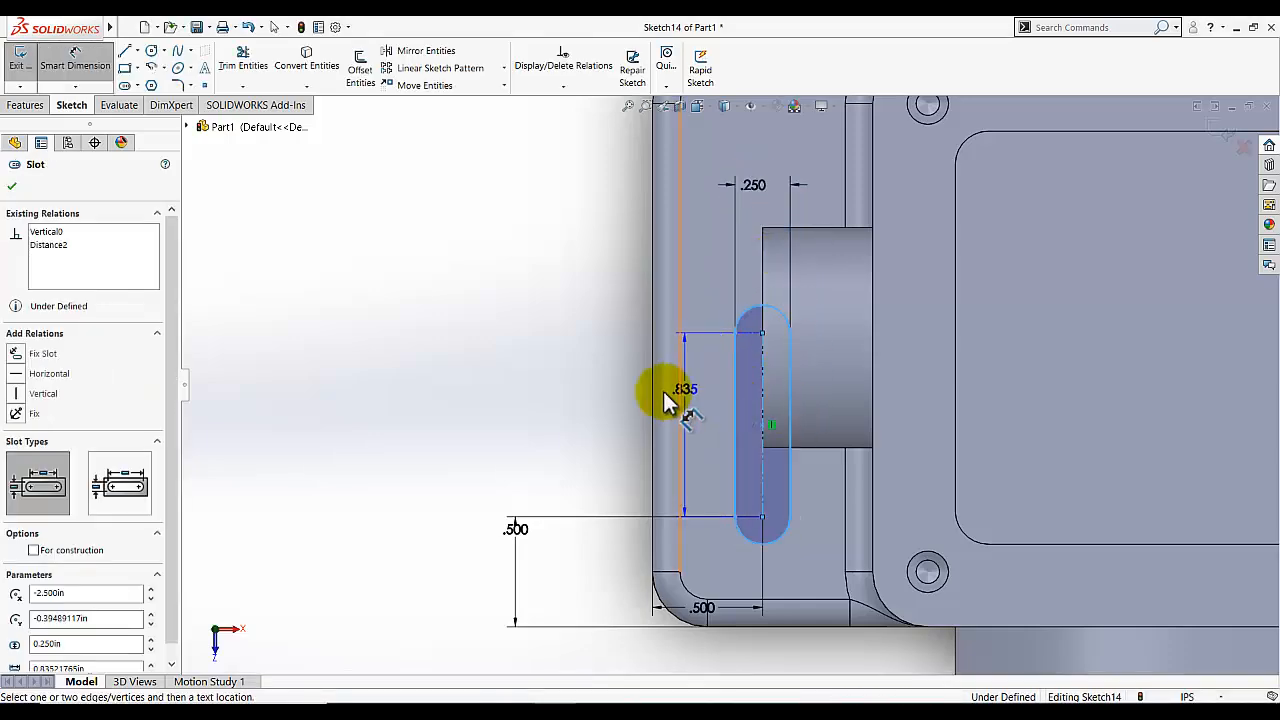
pyautogui.click(594, 401)
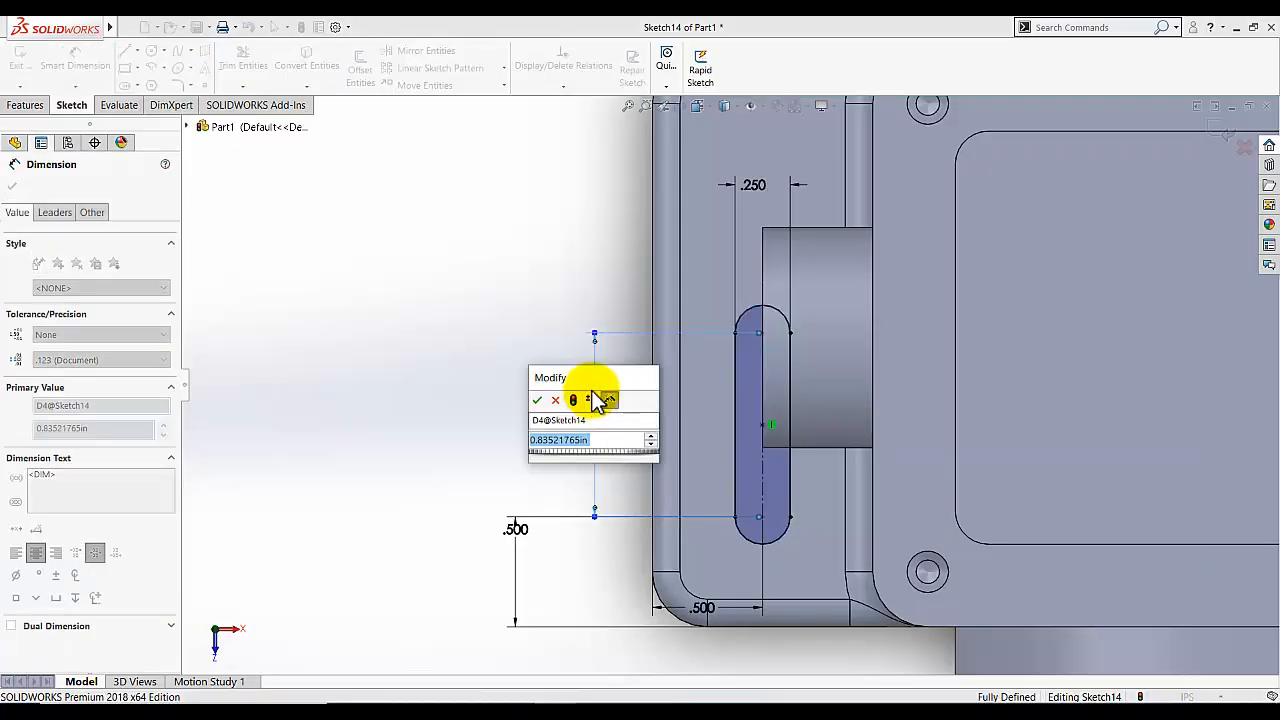
pyautogui.write('.375')
pyautogui.press('Return')
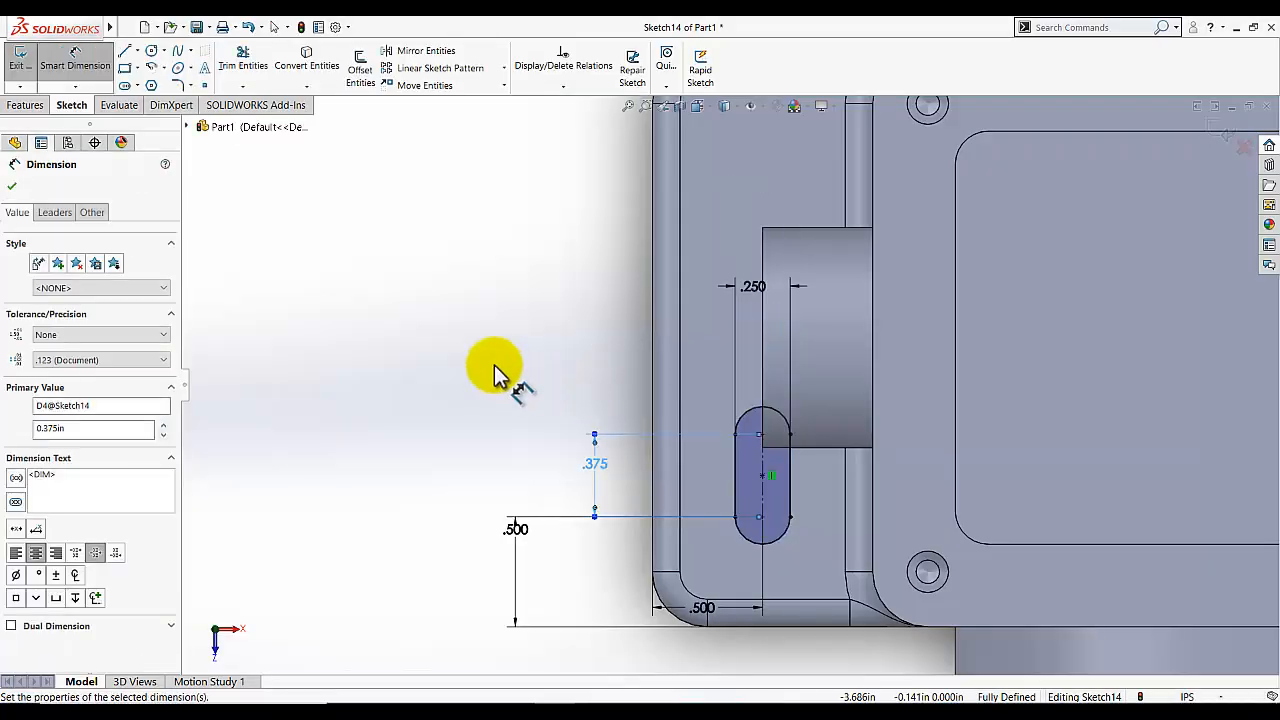
pyautogui.click(467, 415)
pyautogui.click(51, 71)
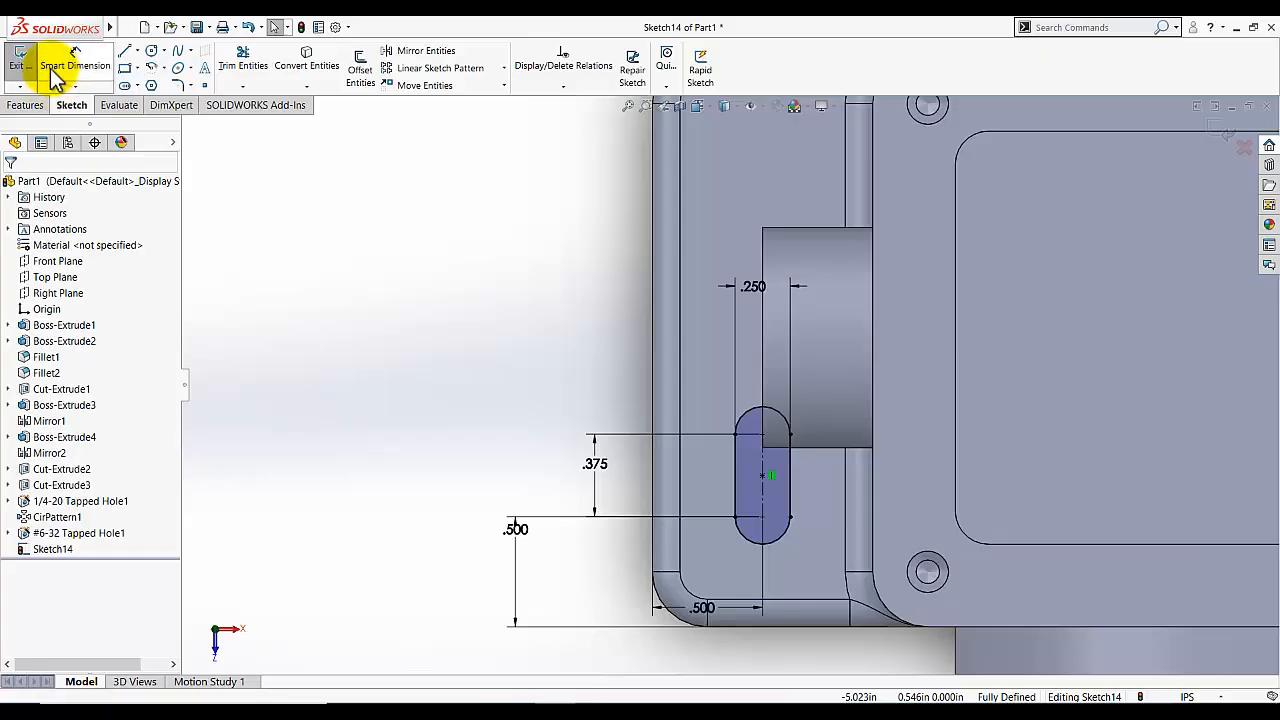
# Exit the sketch, switch to isometric view, and cut the slot profile Through All the base flange.
pyautogui.click(20, 60)
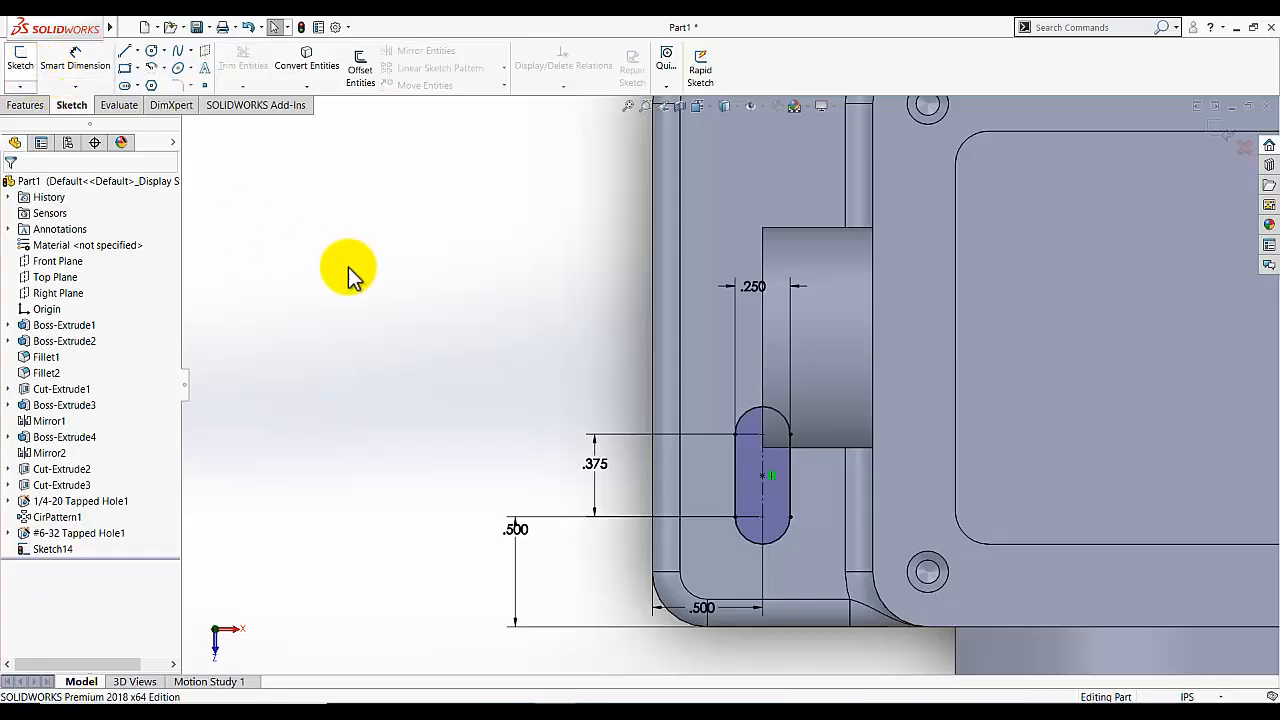
pyautogui.click(722, 106)
pyautogui.click(770, 140)
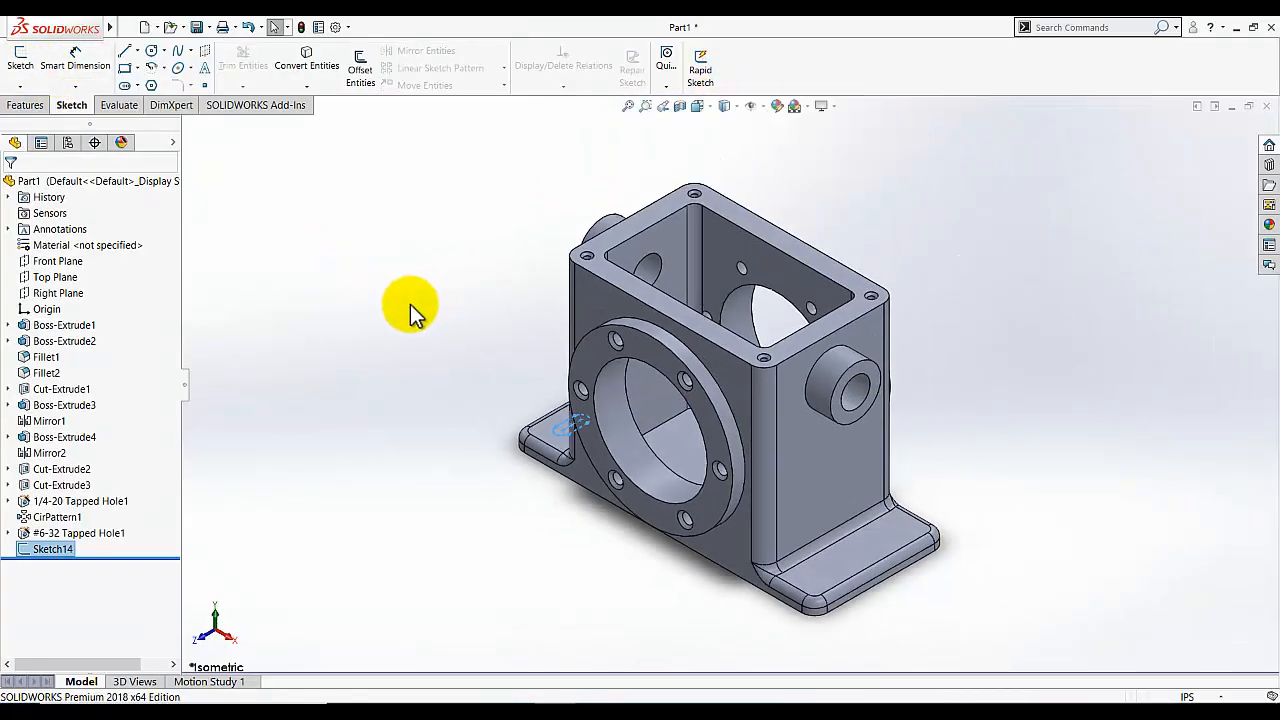
pyautogui.click(25, 105)
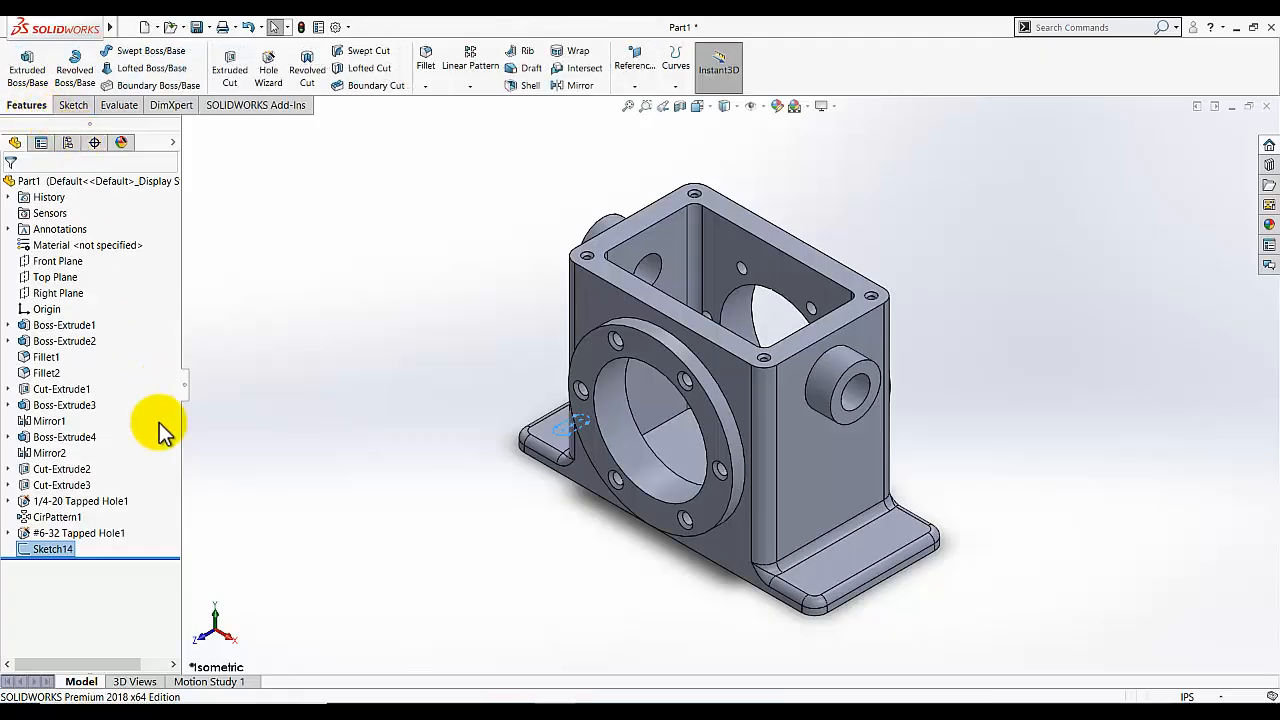
pyautogui.click(229, 70)
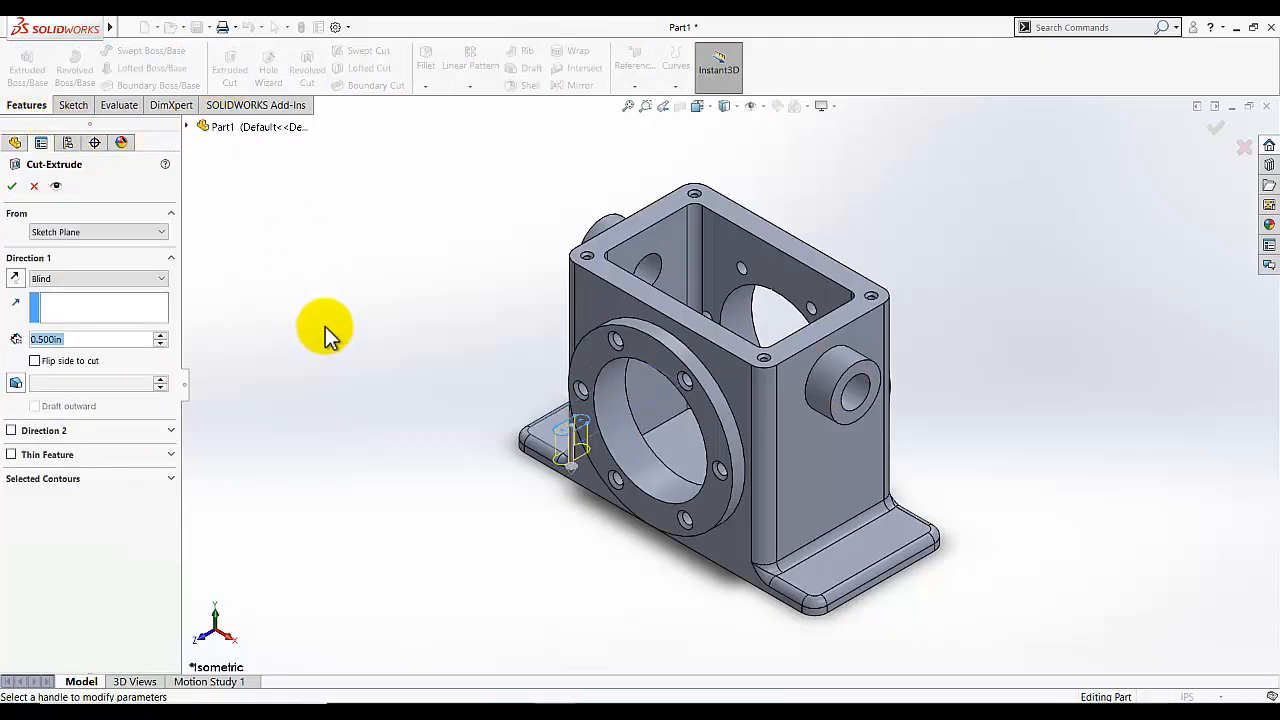
pyautogui.click(80, 278)
pyautogui.click(79, 299)
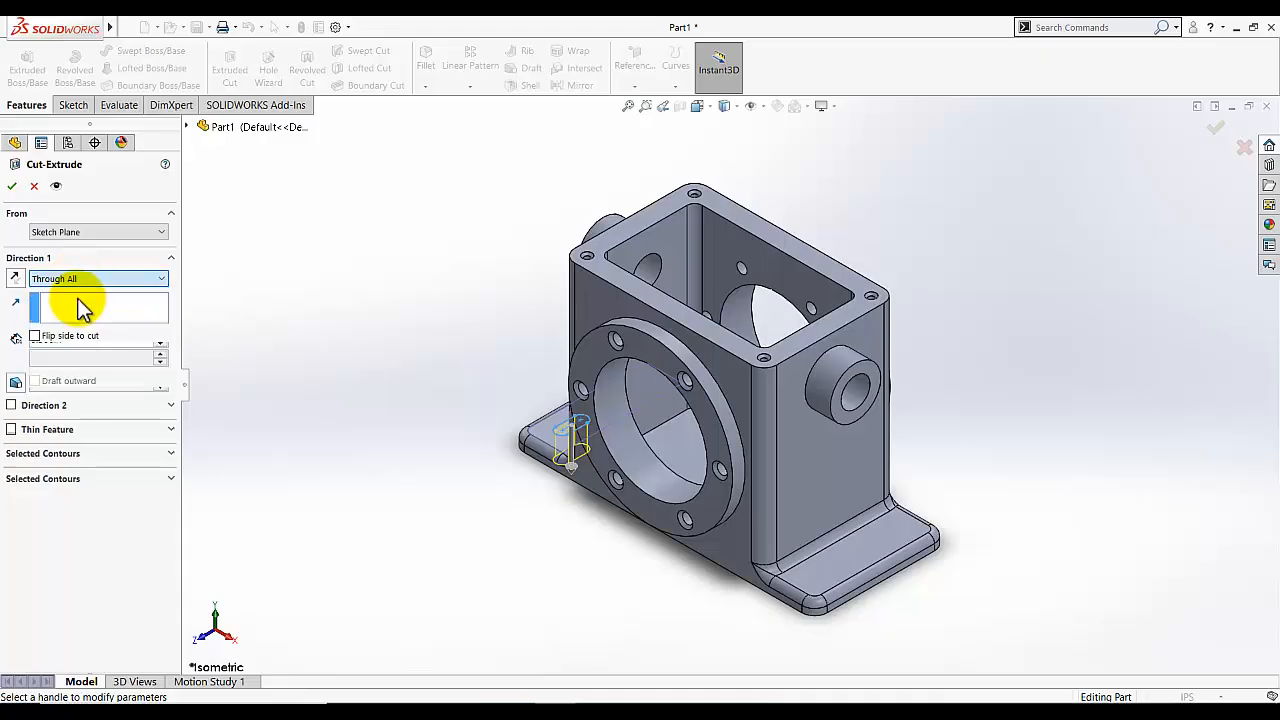
pyautogui.click(12, 186)
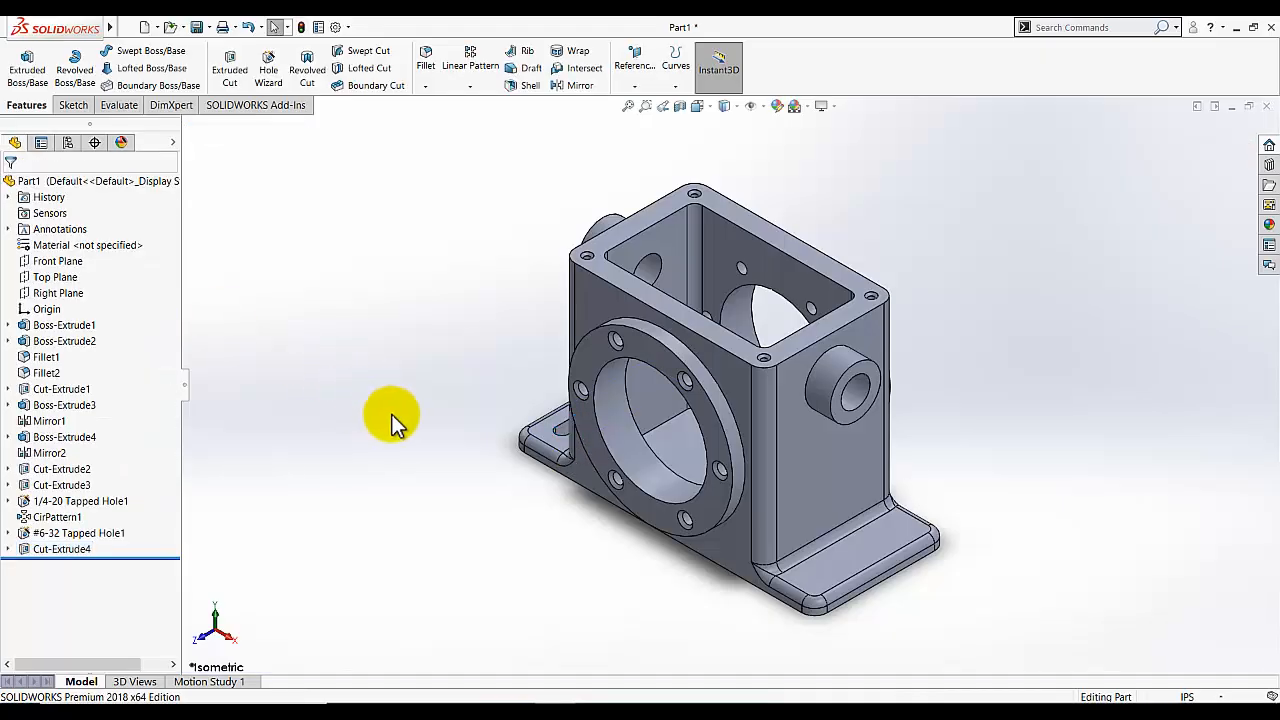
# Linearly pattern the slot cut along the flange's long top edge with 1.25 in spacing and 2 instances, reversing the direction onto the flange.
pyautogui.moveTo(392, 420); pyautogui.dragTo(483, 418, button='middle')
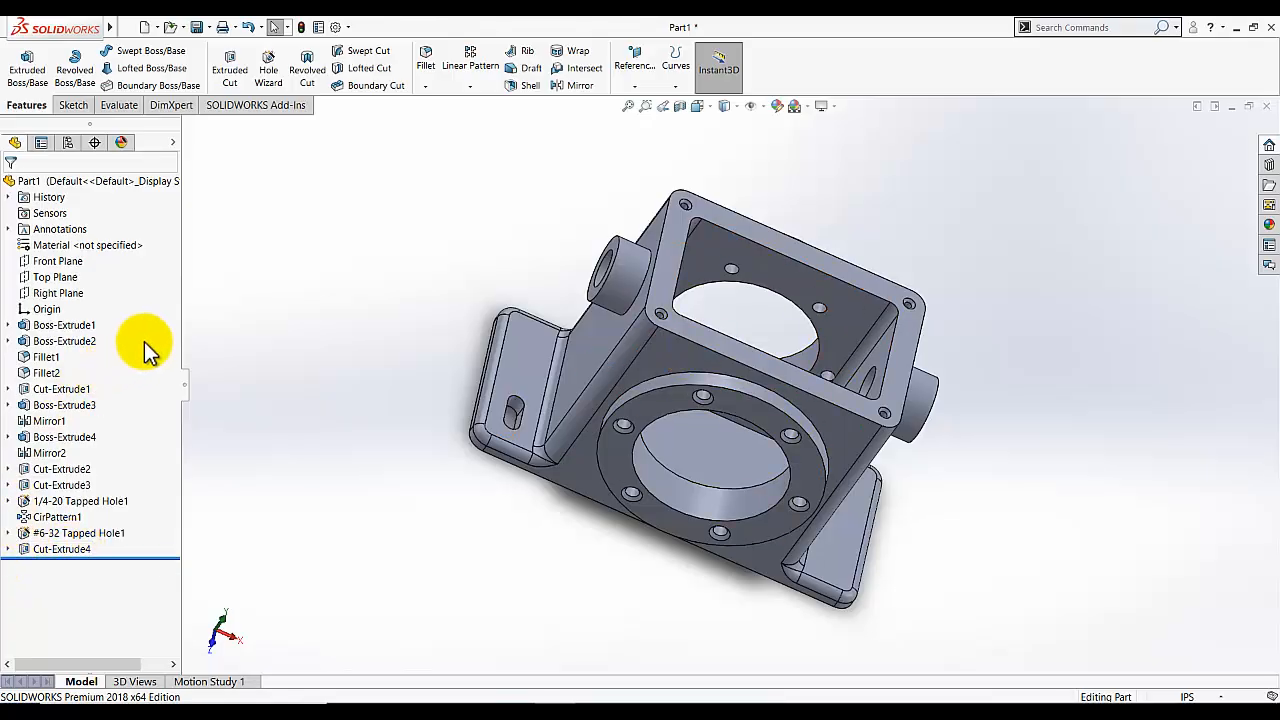
pyautogui.click(468, 62)
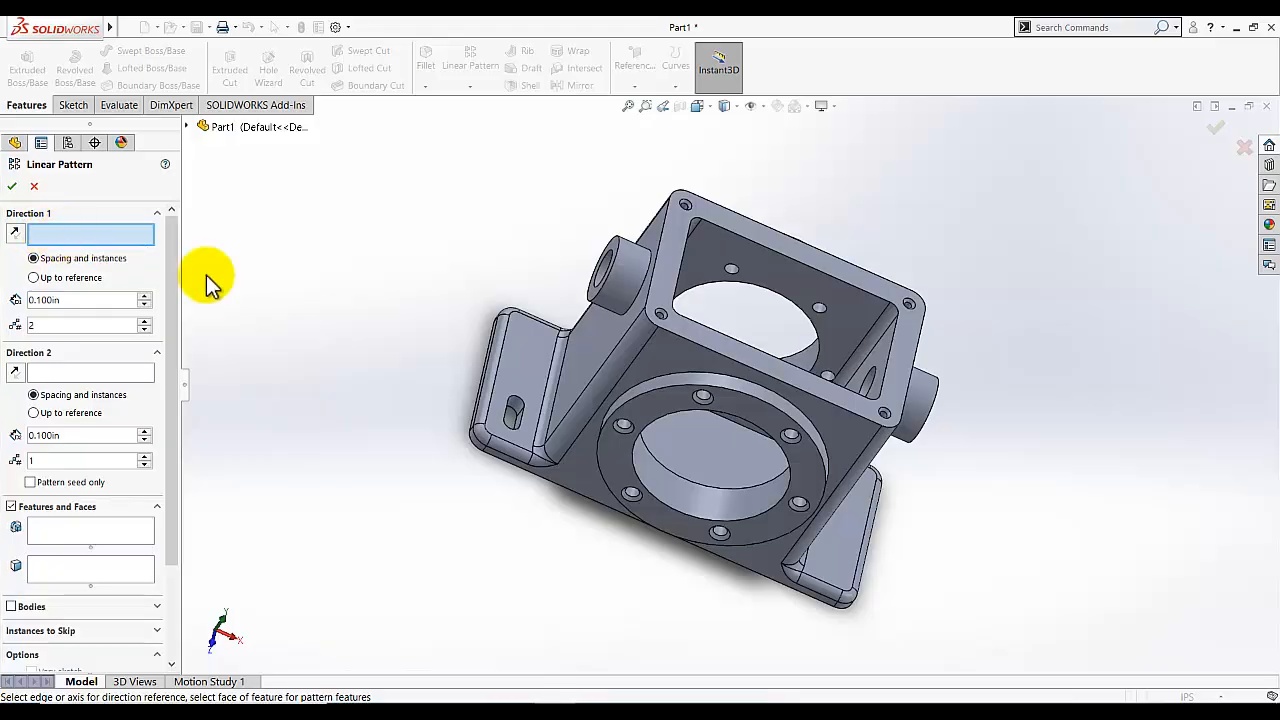
pyautogui.click(499, 357)
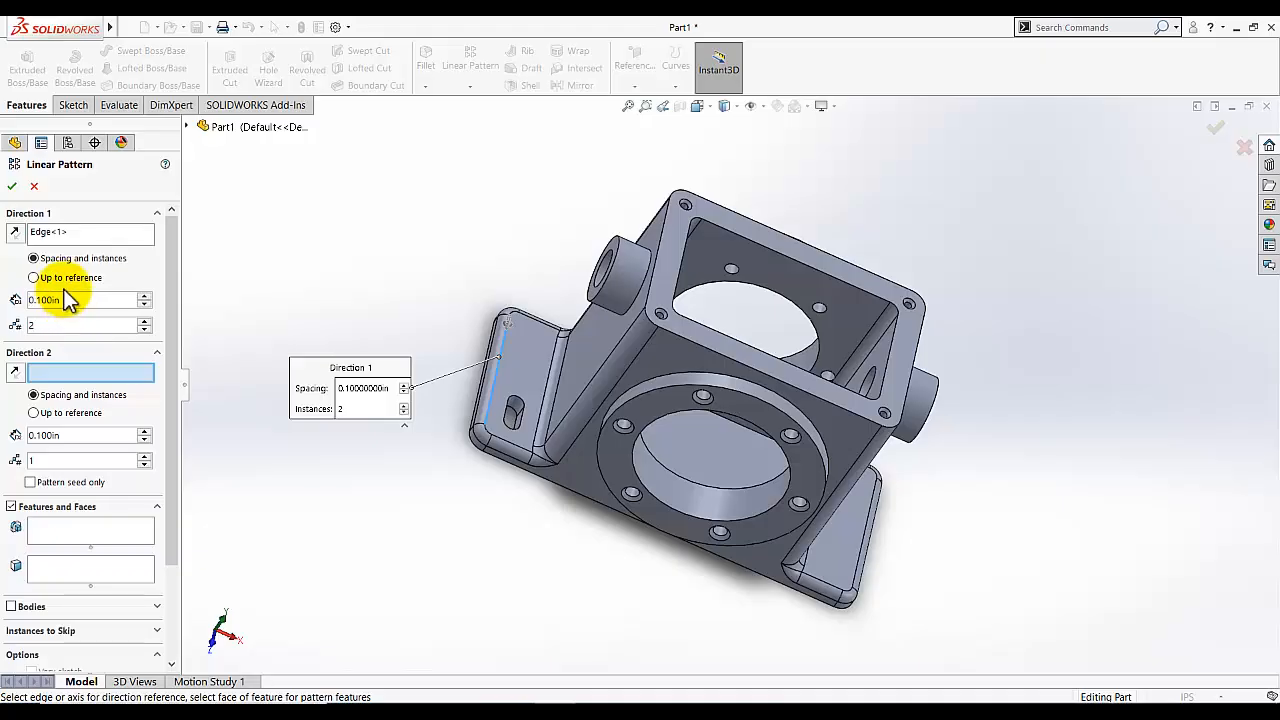
pyautogui.click(188, 127)
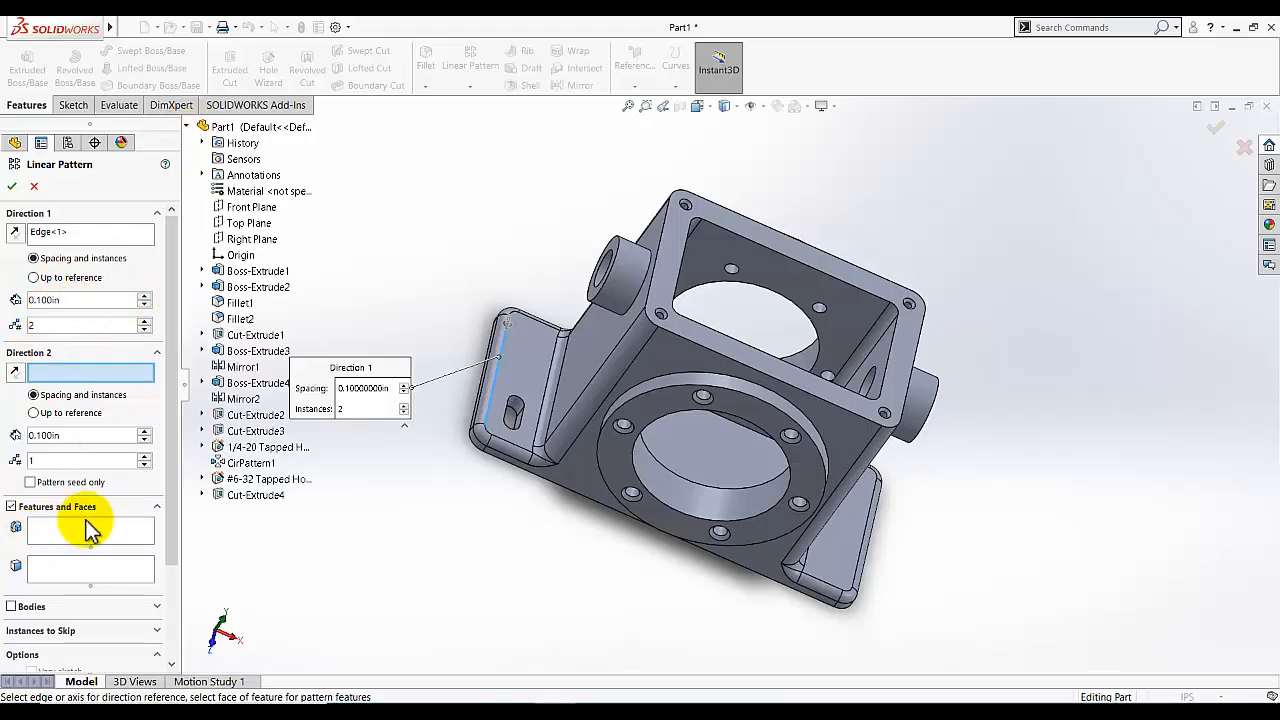
pyautogui.click(58, 528)
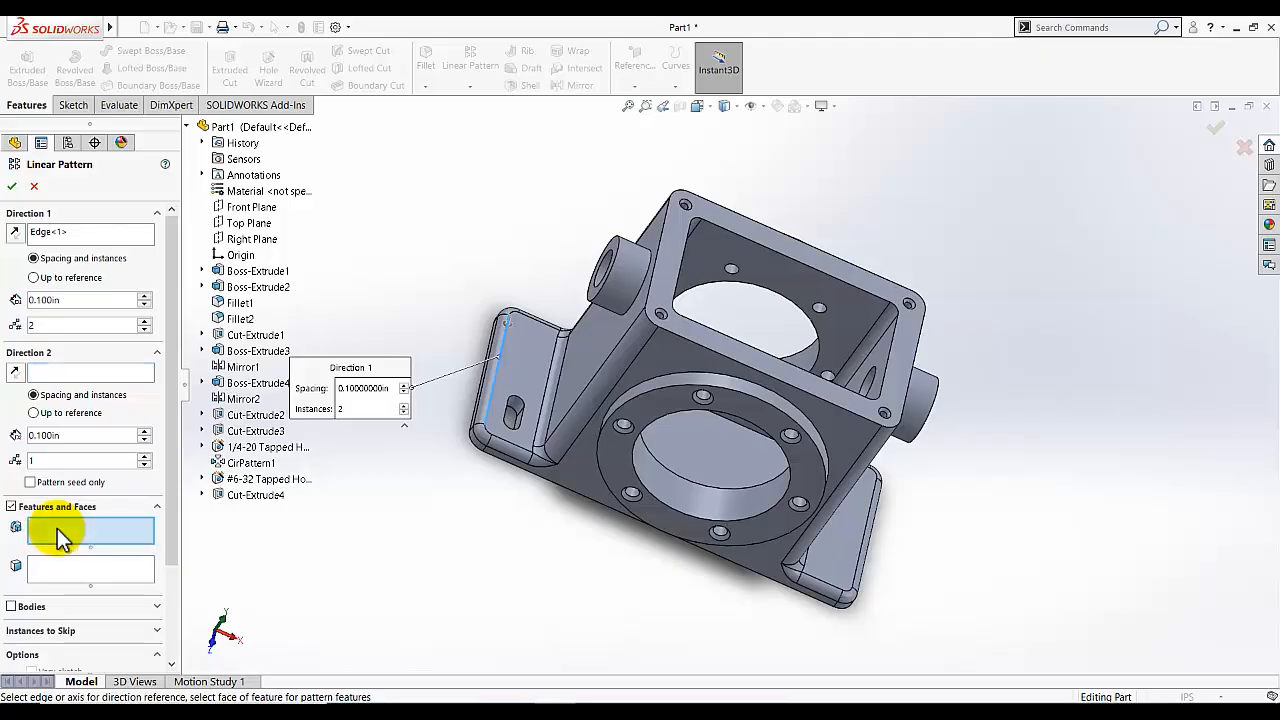
pyautogui.click(259, 497)
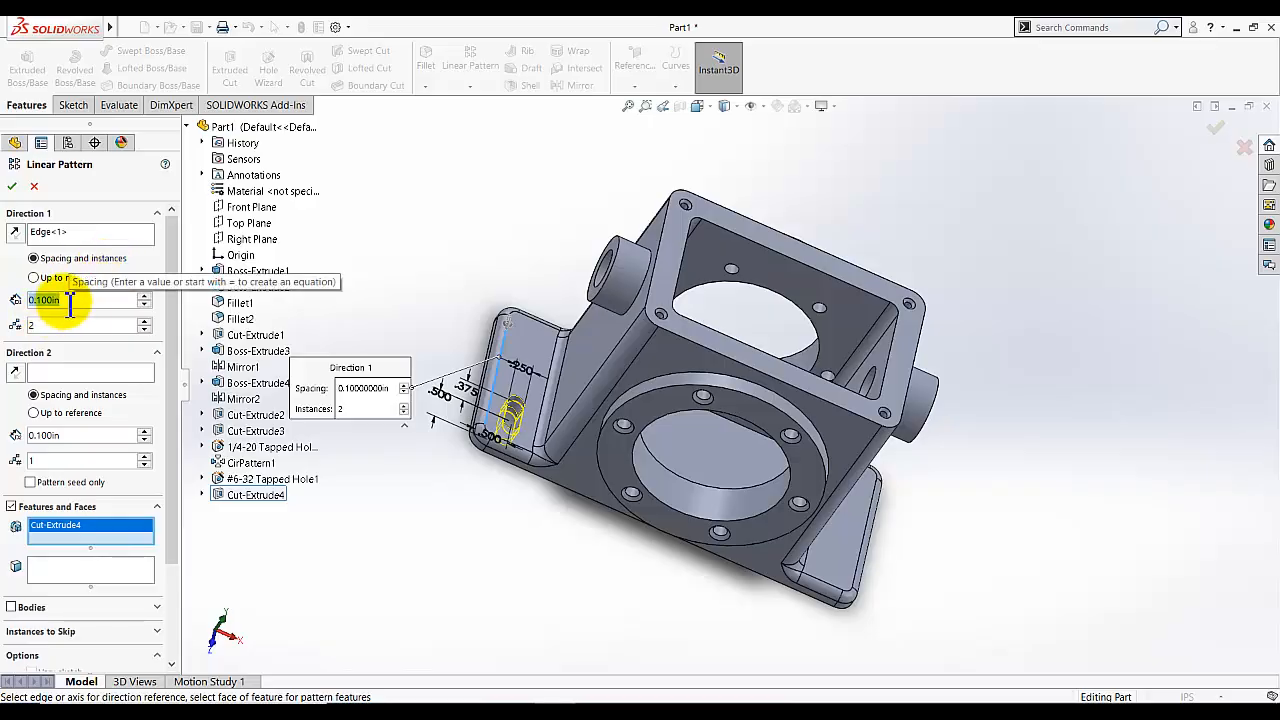
pyautogui.write('1.25')
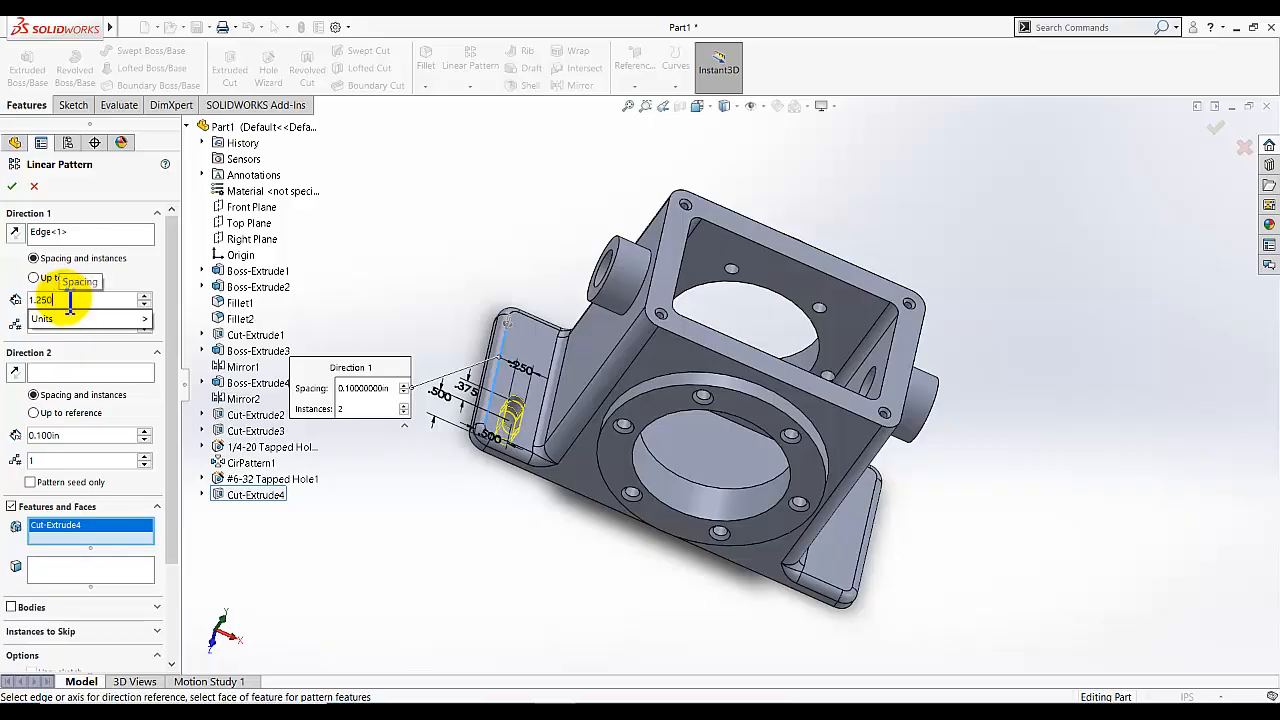
pyautogui.press('Return')
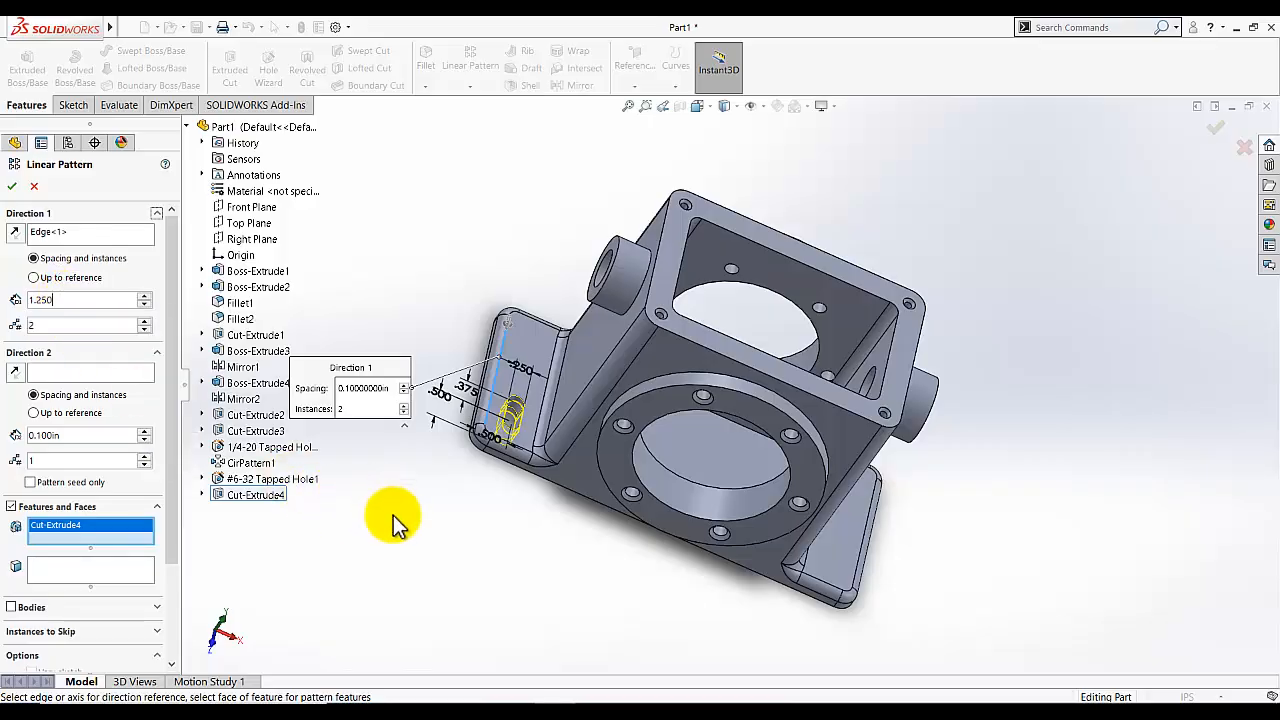
pyautogui.moveTo(522, 560); pyautogui.dragTo(523, 443, button='middle')
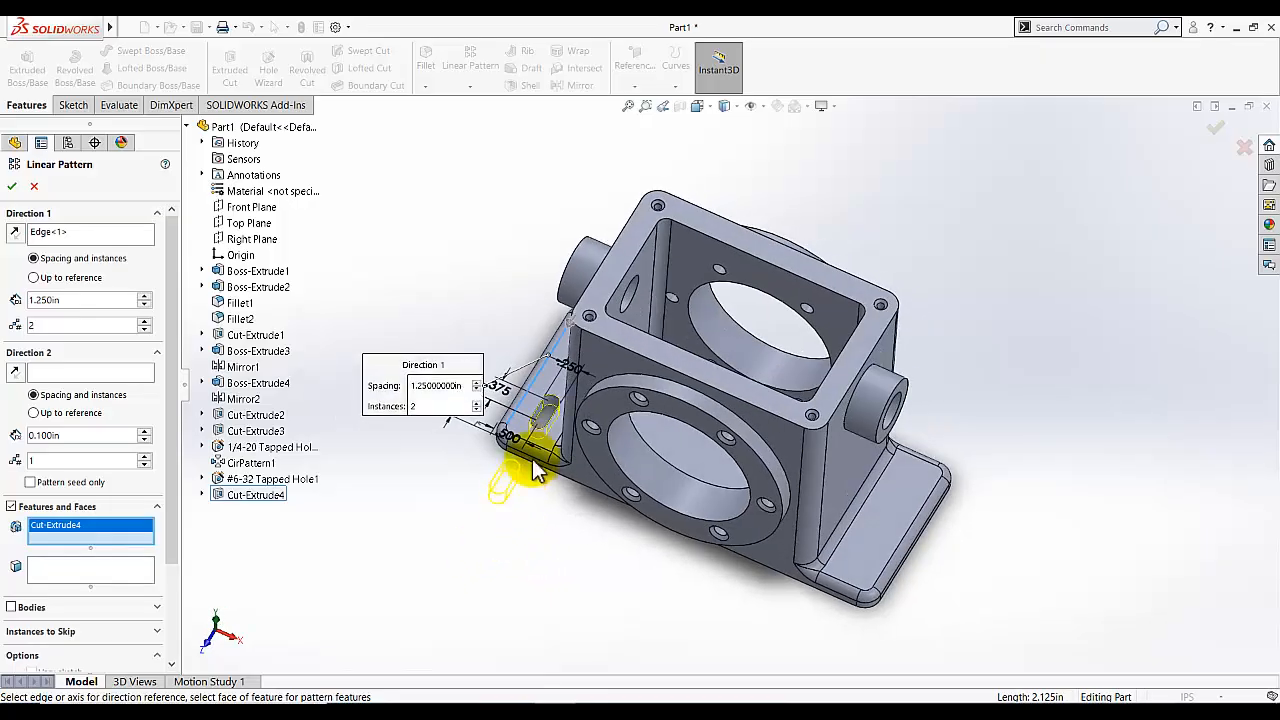
pyautogui.click(14, 236)
pyautogui.moveTo(383, 480); pyautogui.dragTo(428, 370, button='middle')
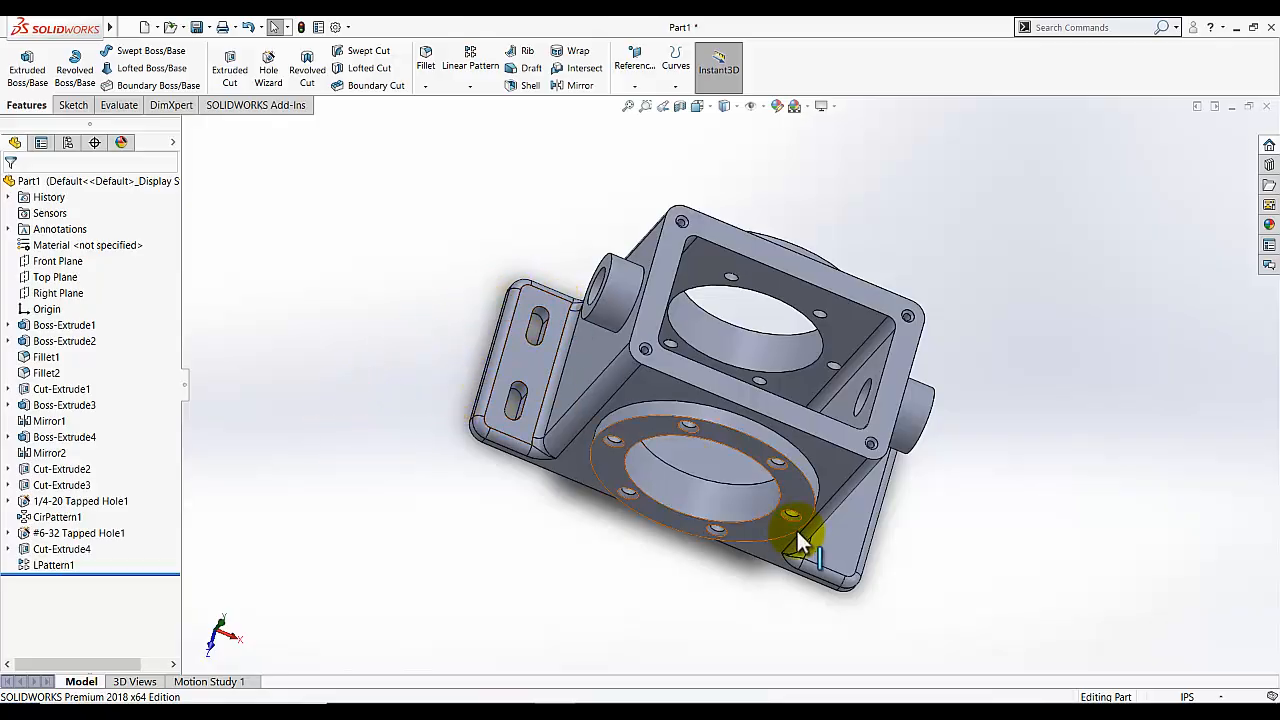
# Mirror the slot pattern about the Right Plane onto the opposite flange and return to the isometric view.
pyautogui.click(575, 85)
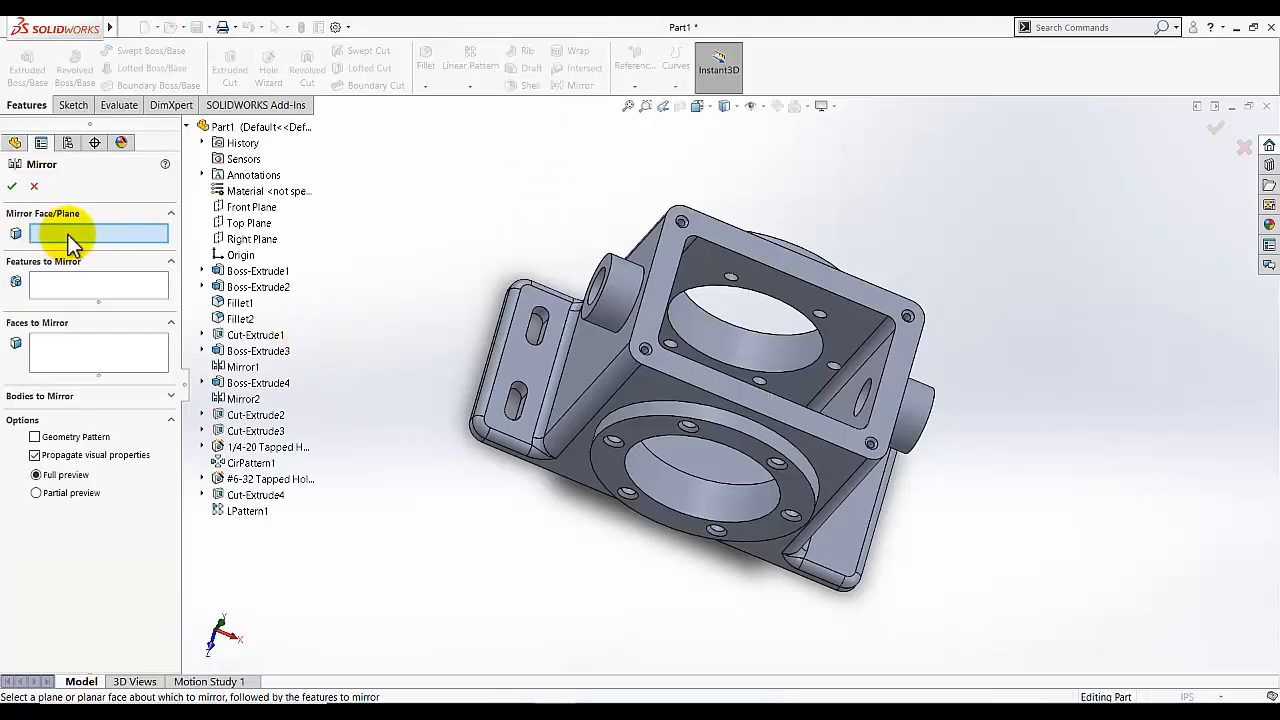
pyautogui.click(262, 241)
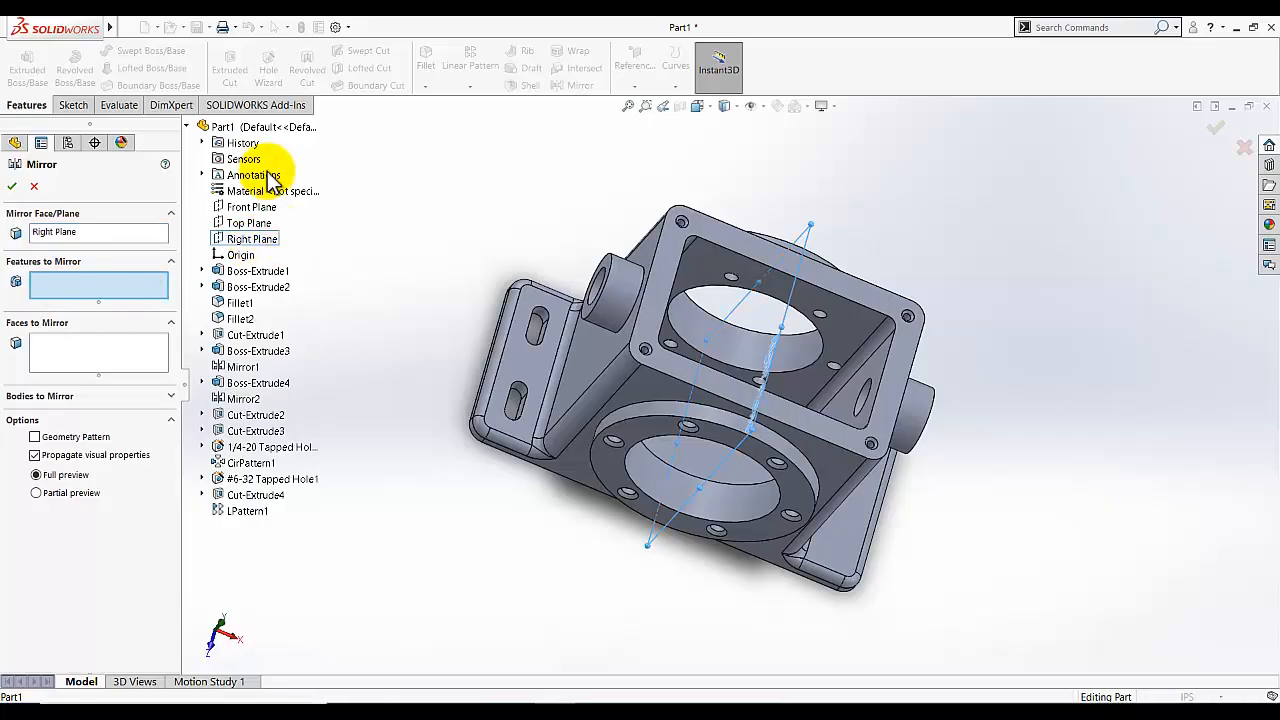
pyautogui.click(248, 511)
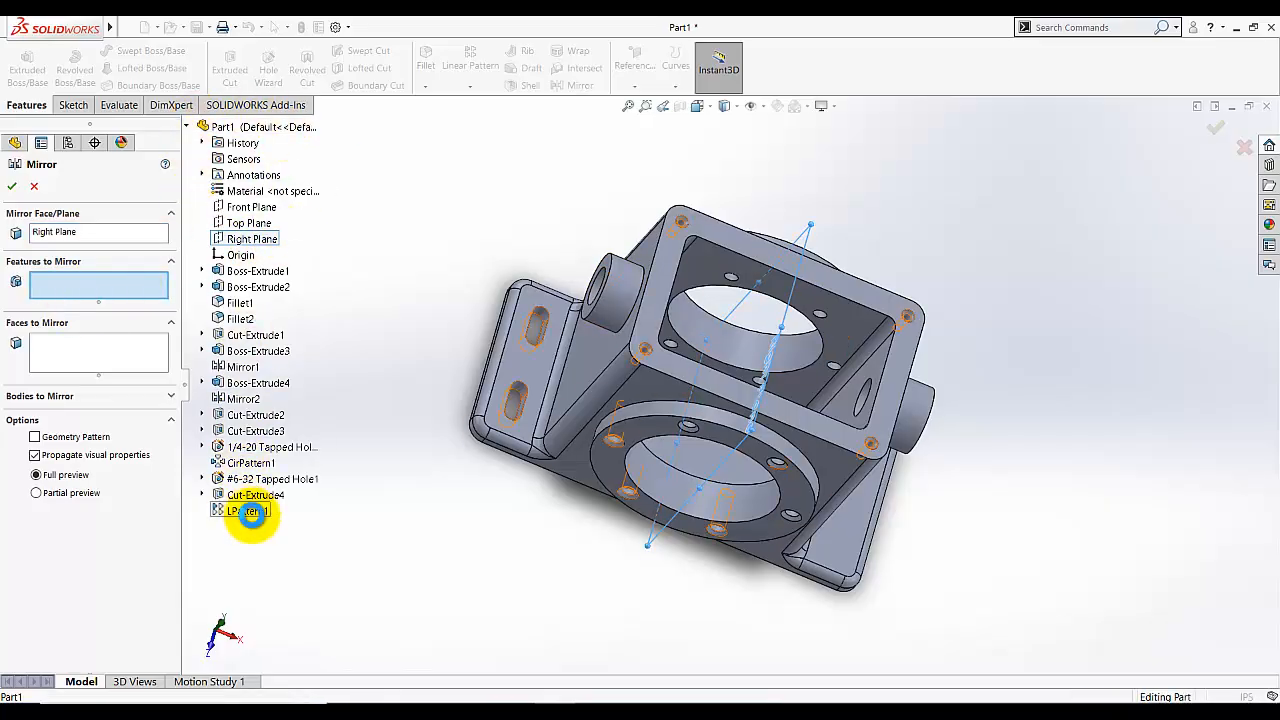
pyautogui.moveTo(423, 543); pyautogui.dragTo(329, 466, button='middle')
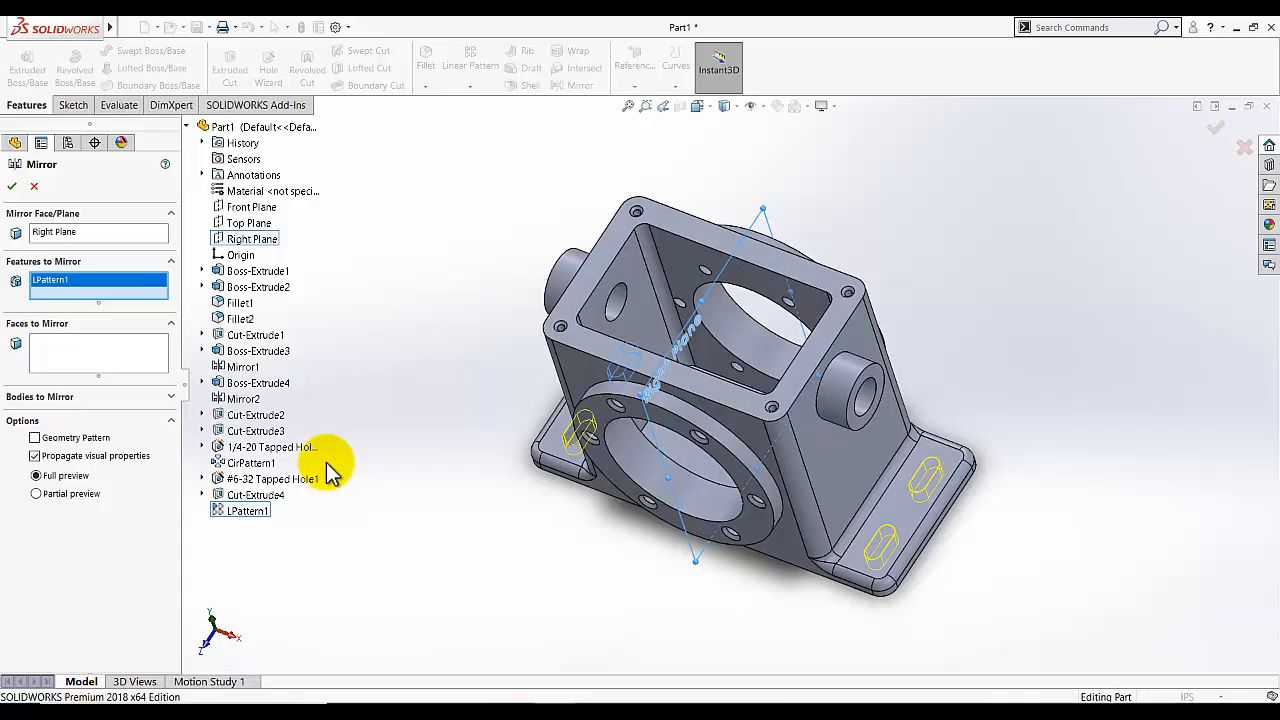
pyautogui.click(15, 185)
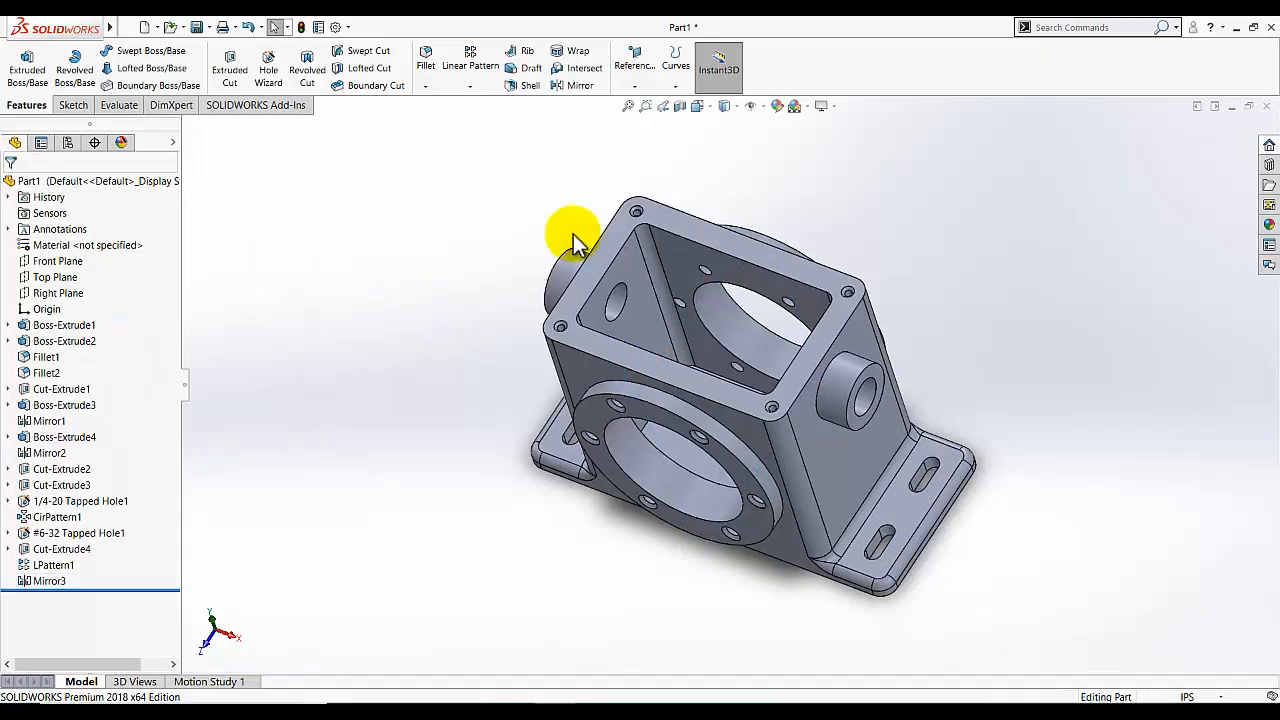
pyautogui.click(700, 108)
pyautogui.click(768, 152)
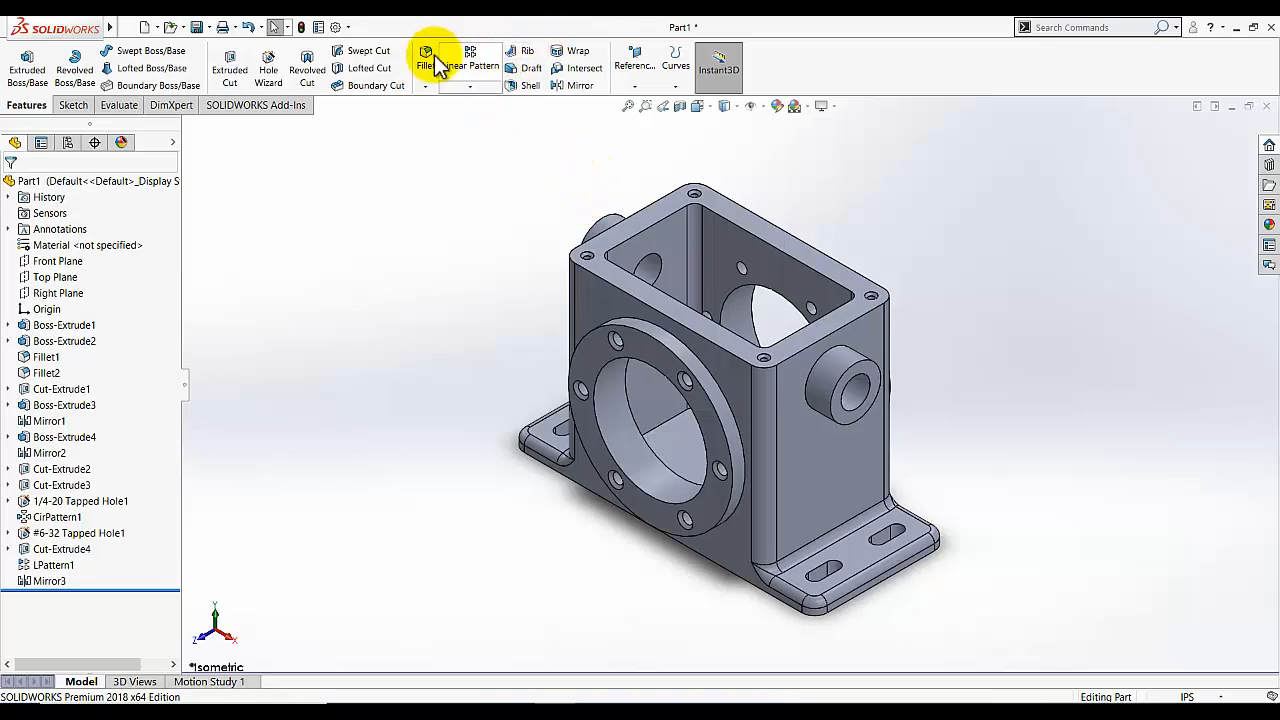
# Fillet the base edges of both large bored bosses and both small side bosses at 0.125 in radius, and return to isometric view.
pyautogui.click(672, 338)
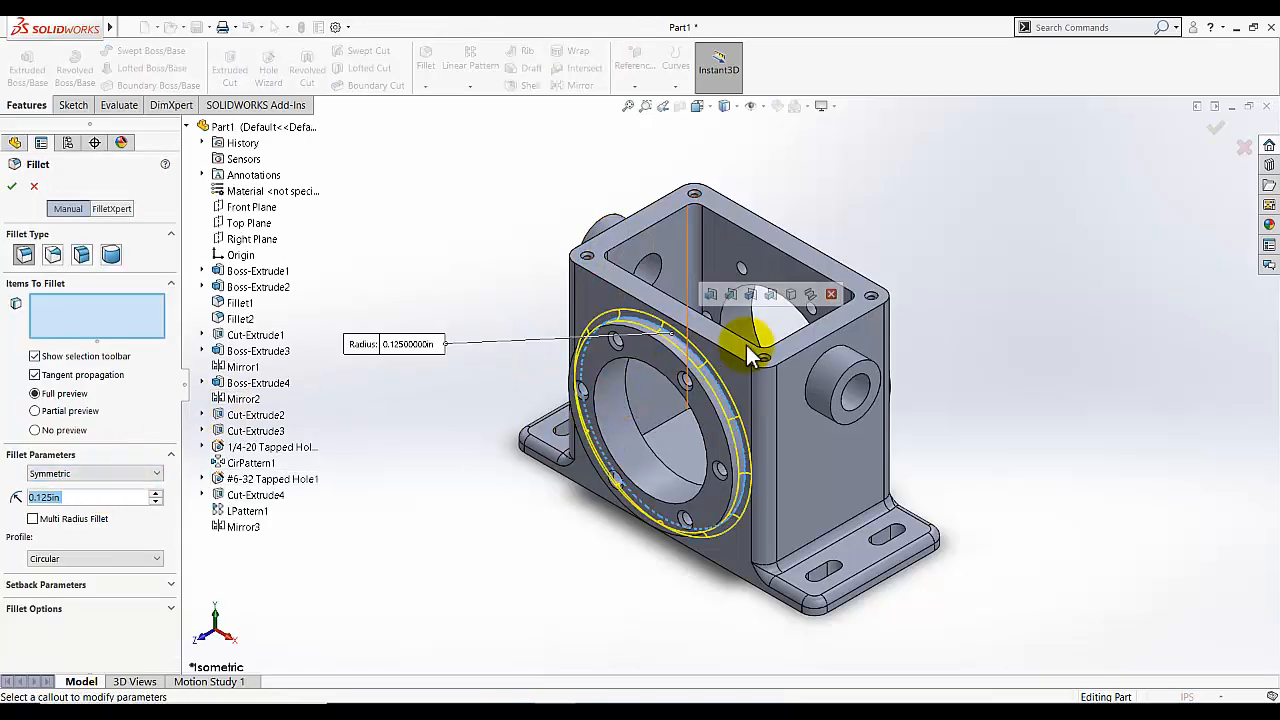
pyautogui.click(829, 357)
pyautogui.moveTo(930, 255); pyautogui.dragTo(715, 295, button='middle')
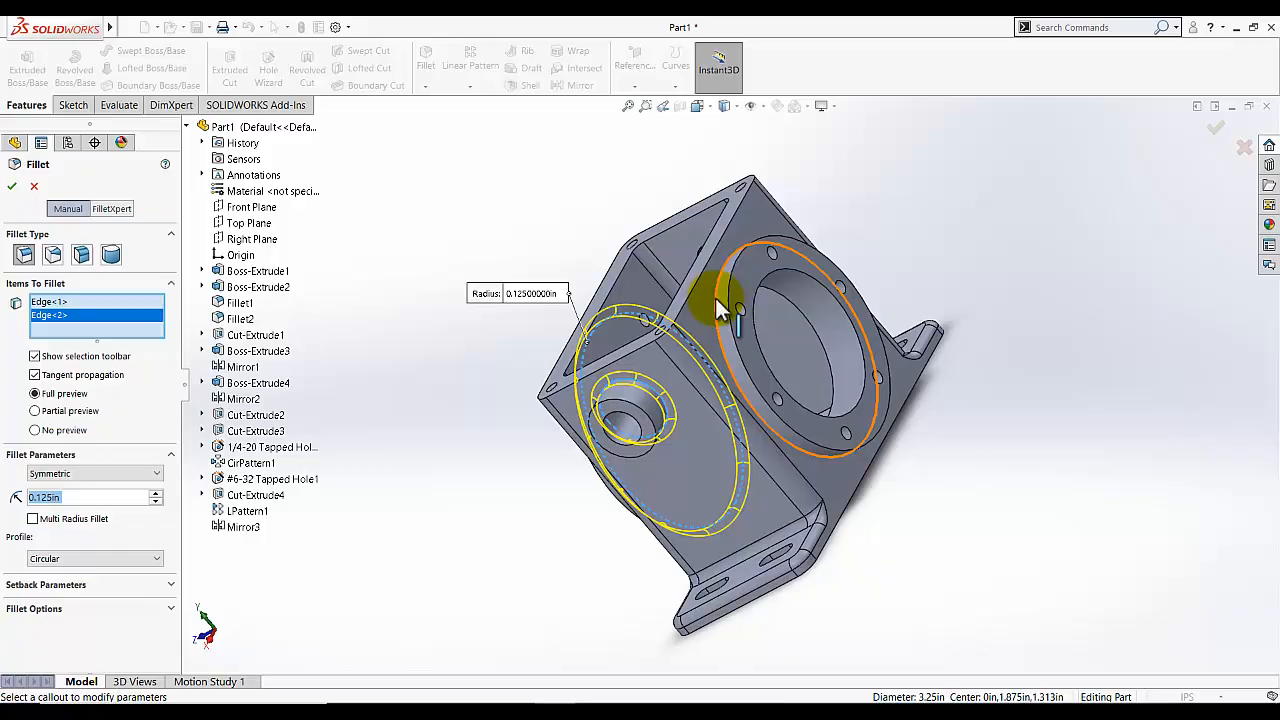
pyautogui.click(748, 258)
pyautogui.moveTo(835, 185); pyautogui.dragTo(780, 263, button='middle')
pyautogui.moveTo(814, 191); pyautogui.dragTo(757, 251, button='middle')
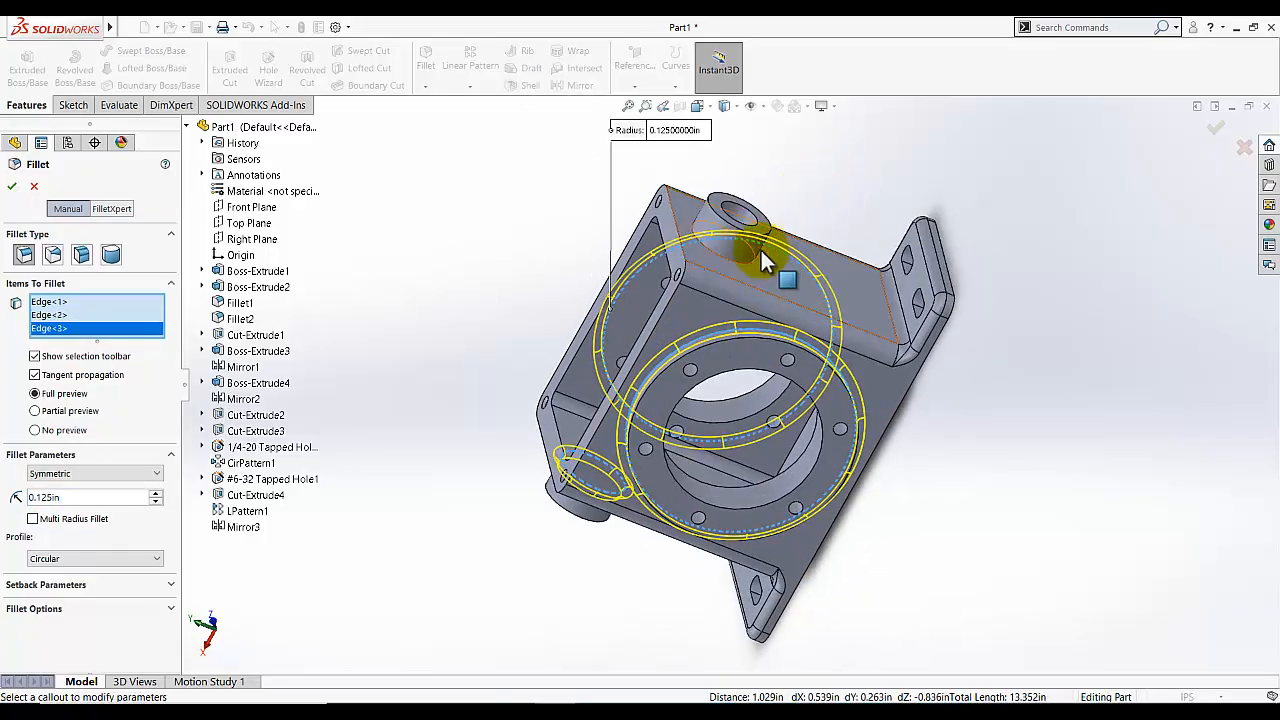
pyautogui.click(728, 259)
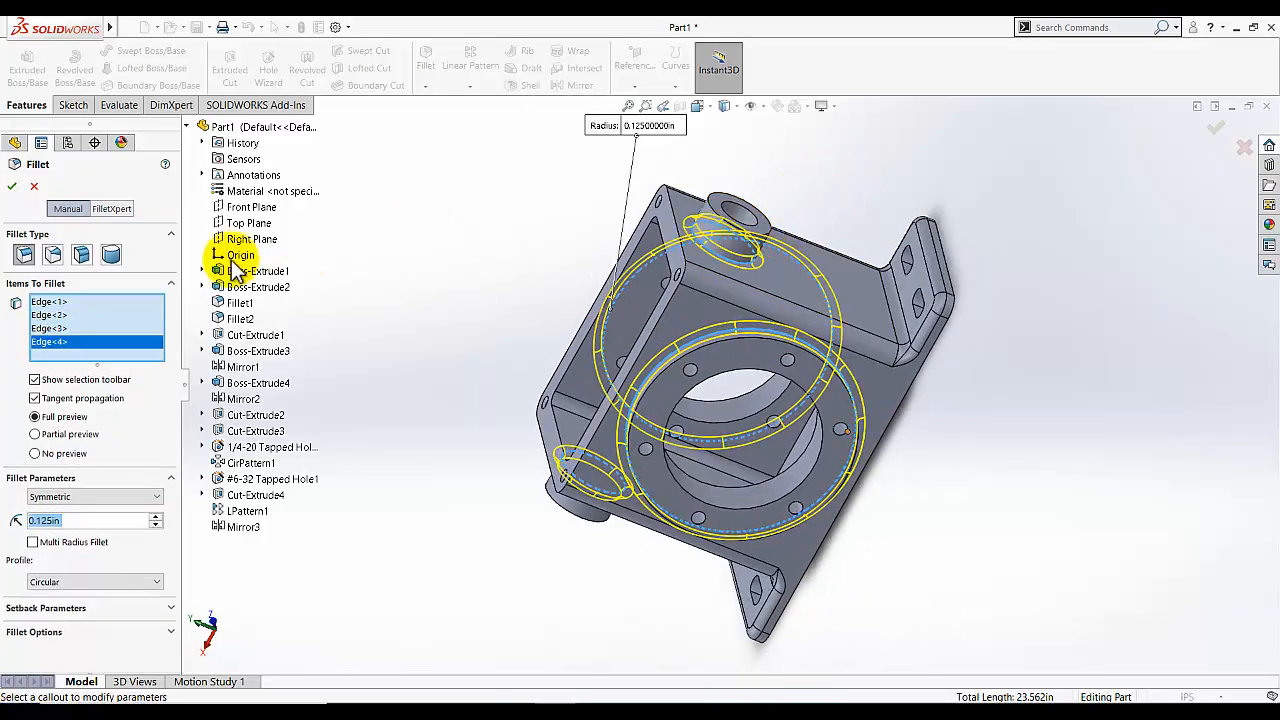
pyautogui.click(48, 184)
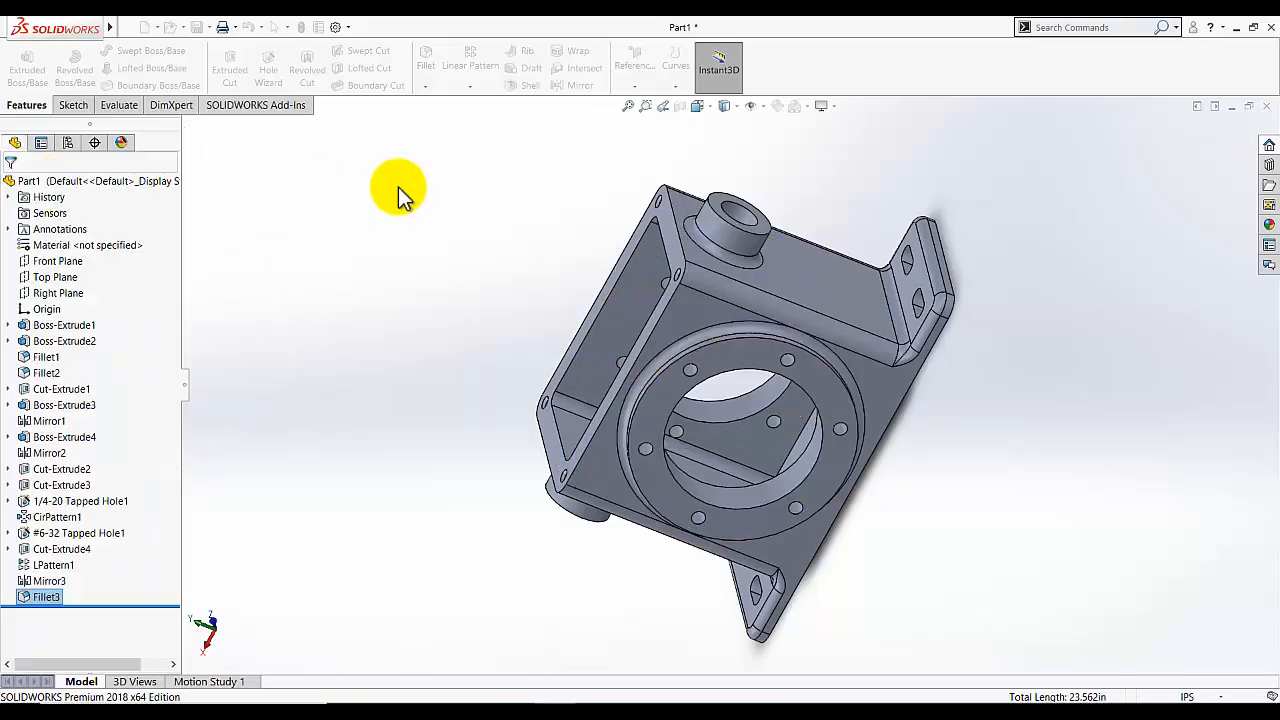
pyautogui.click(699, 106)
pyautogui.click(776, 143)
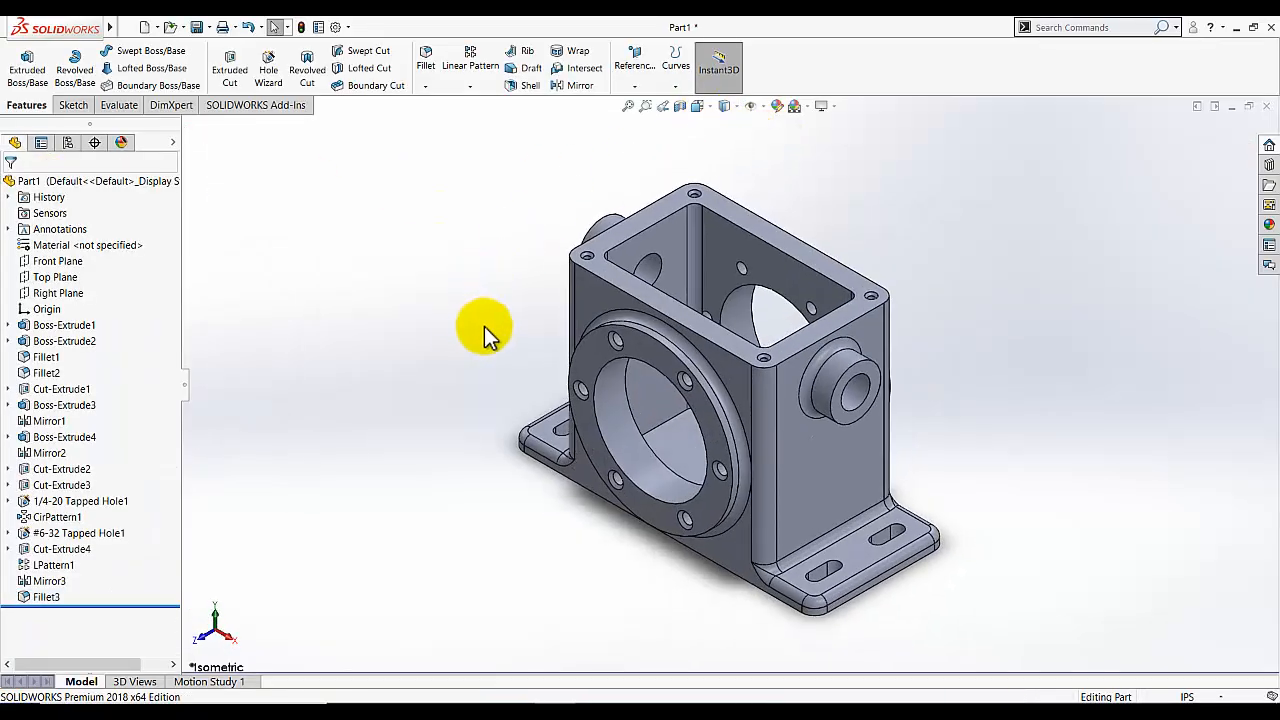
# Preview the part in Shaded, Hidden Lines Visible and Hidden Lines Removed display styles, and return to Shaded With Edges.
pyautogui.click(726, 107)
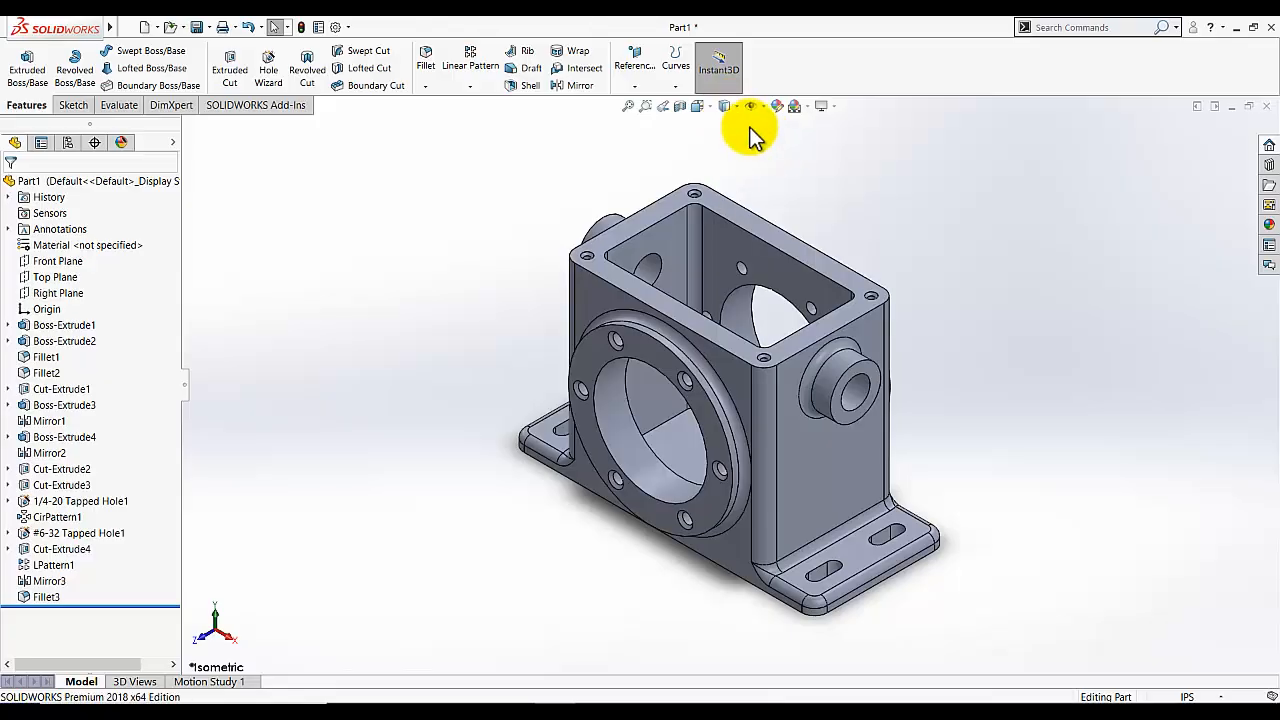
pyautogui.click(726, 108)
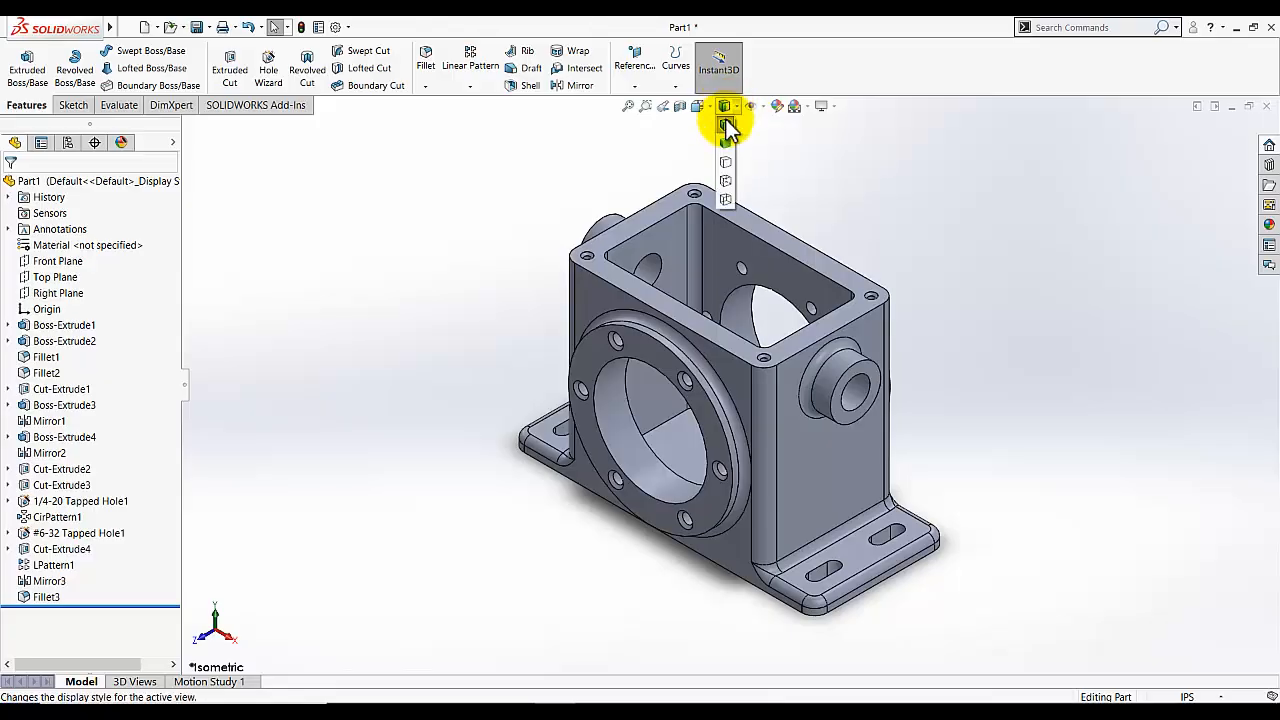
pyautogui.click(724, 141)
pyautogui.click(726, 108)
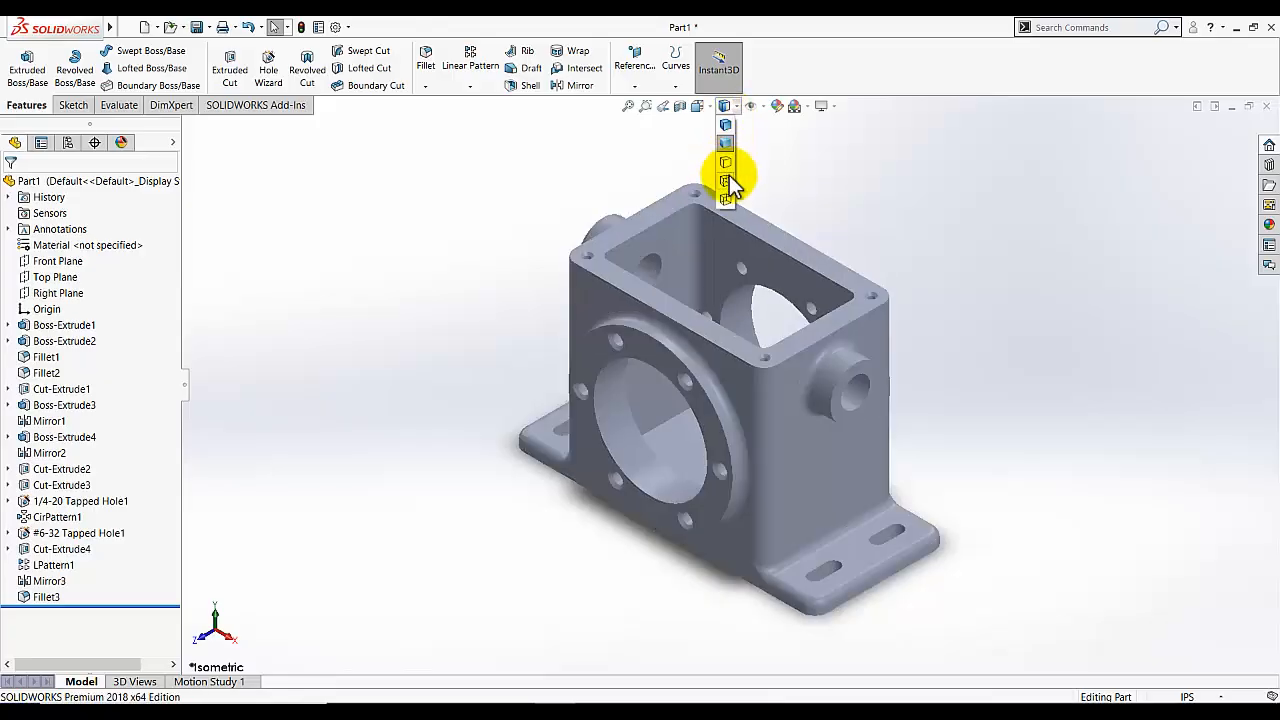
pyautogui.click(727, 178)
pyautogui.click(728, 108)
pyautogui.click(727, 163)
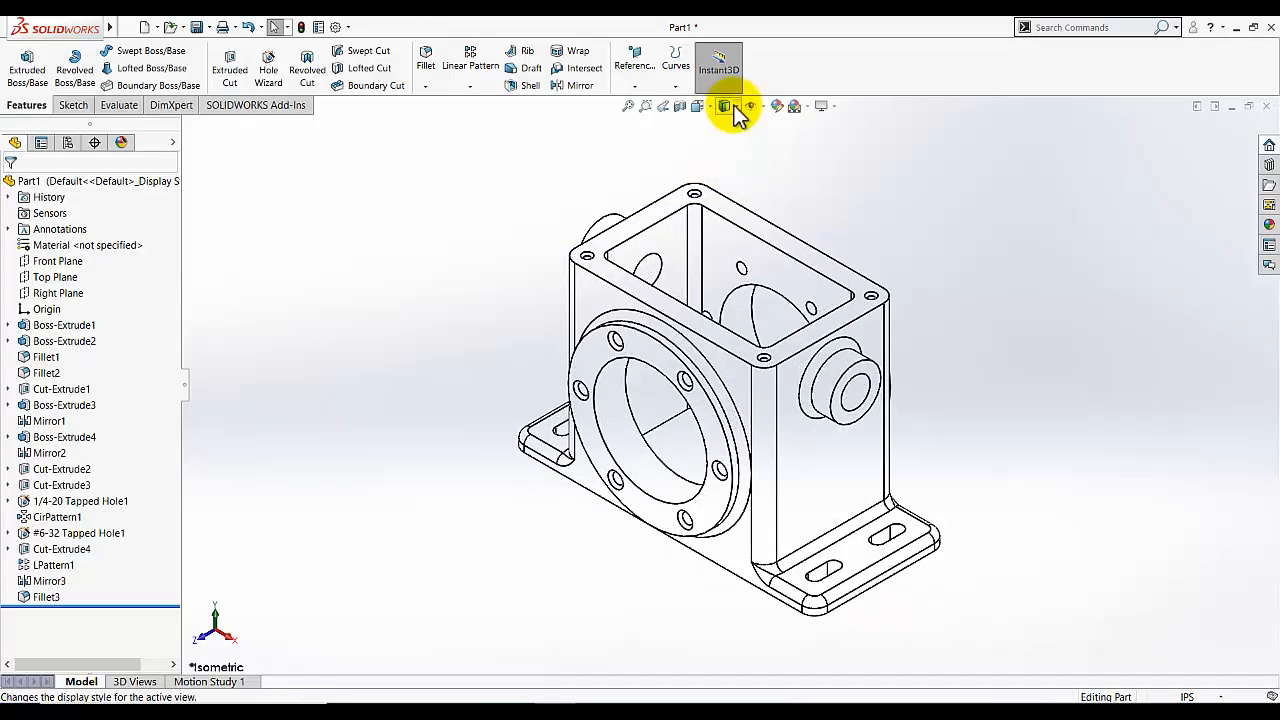
pyautogui.click(729, 106)
pyautogui.click(725, 126)
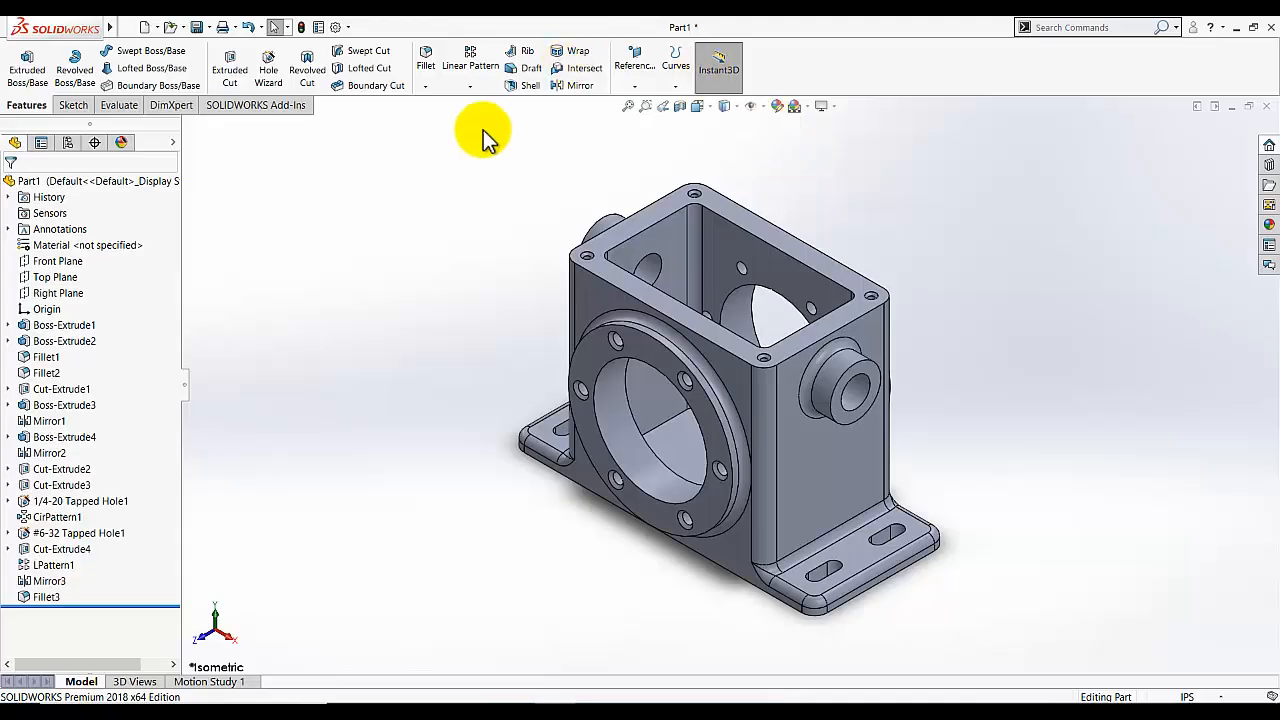
pyautogui.rightClick(134, 247)
pyautogui.click(235, 258)
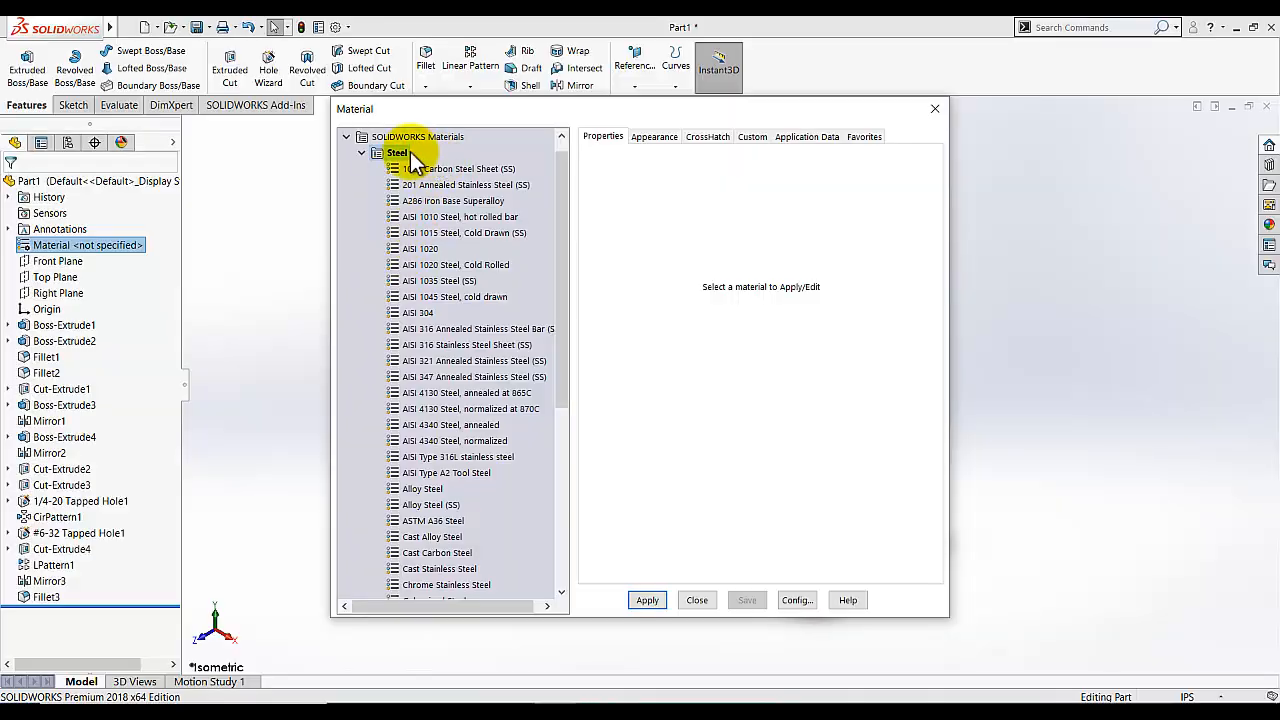
pyautogui.click(935, 108)
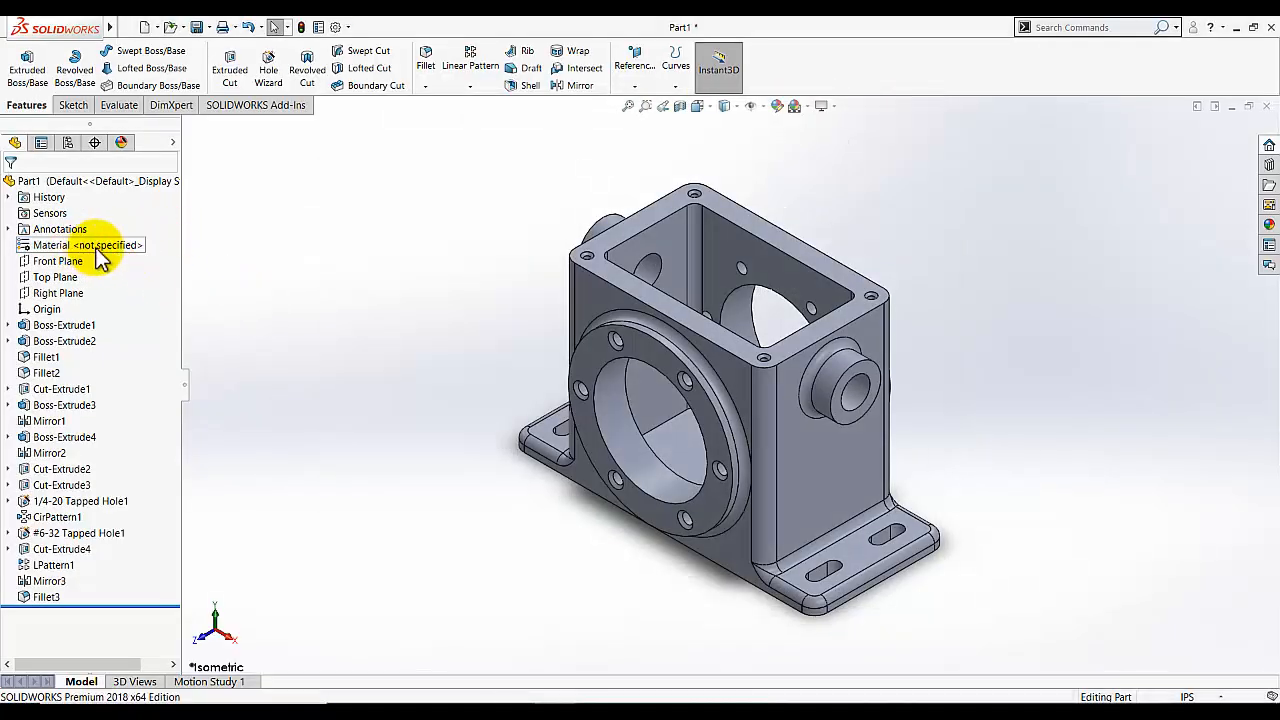
# Assign Cast Alloy Steel as the part's material and display the model shaded without edges.
pyautogui.click(100, 250)
pyautogui.rightClick(95, 251)
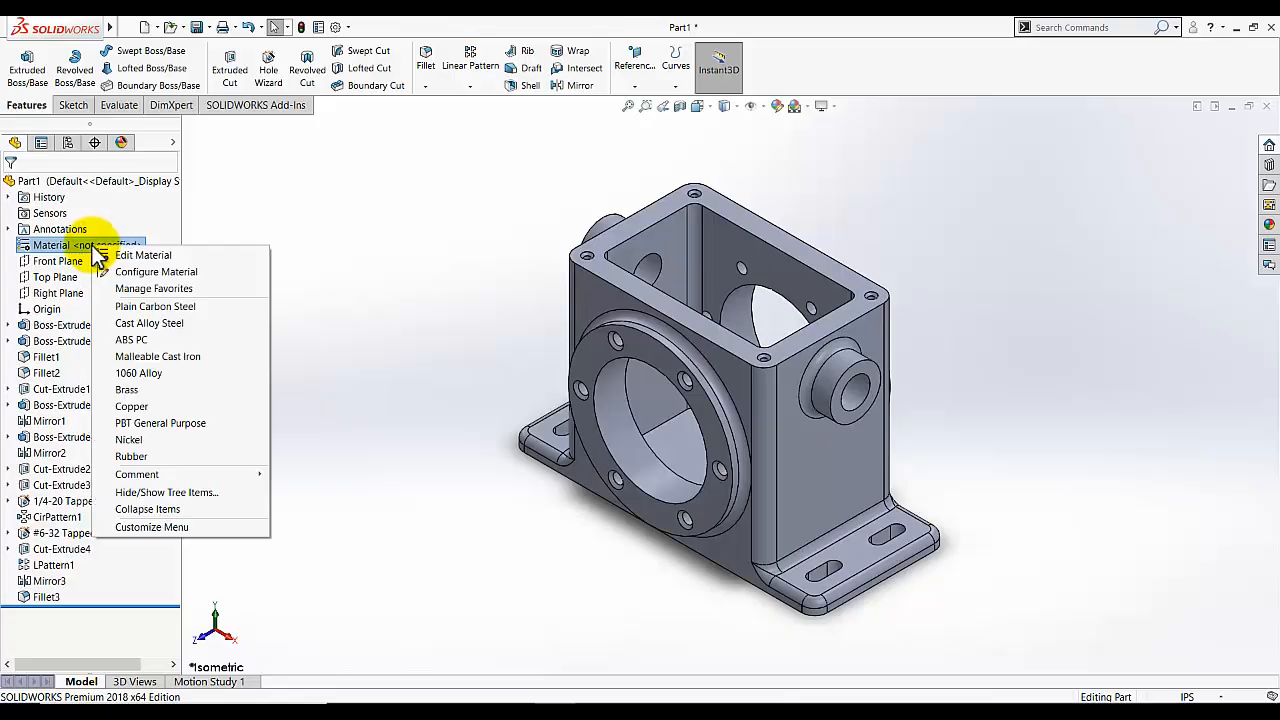
pyautogui.click(105, 255)
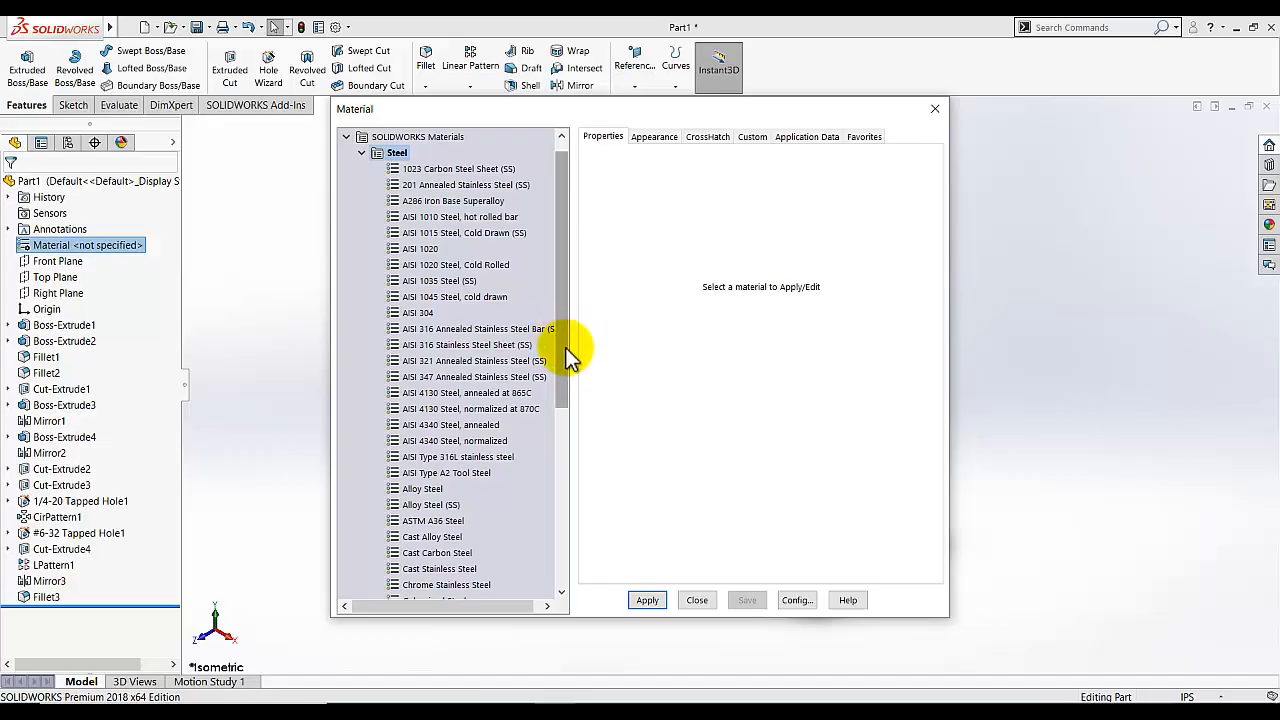
pyautogui.moveTo(565, 347); pyautogui.dragTo(575, 530)
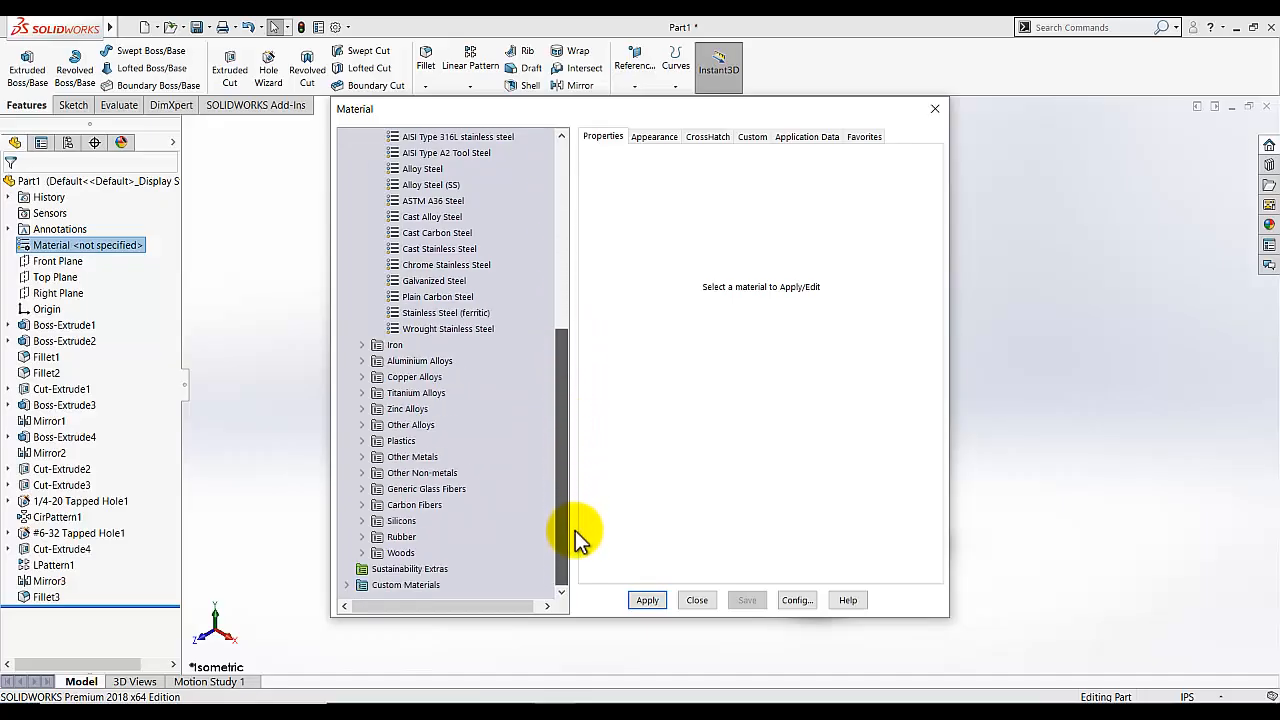
pyautogui.click(442, 217)
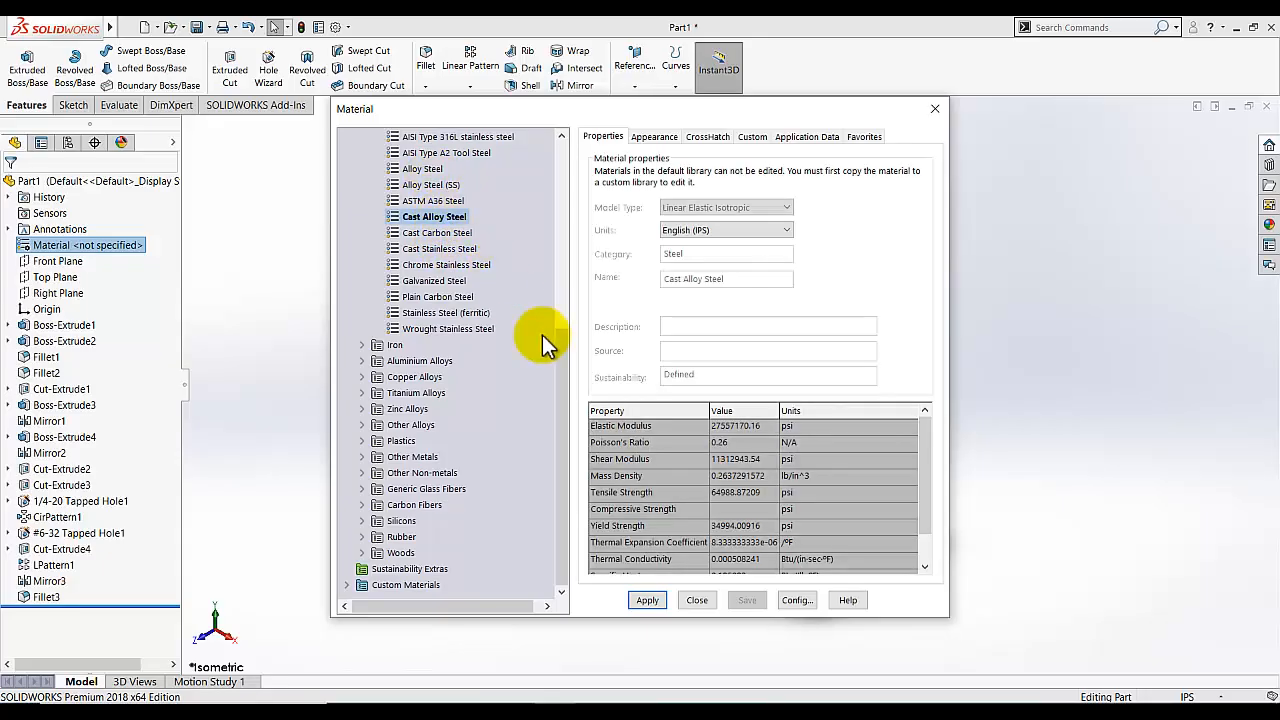
pyautogui.click(647, 600)
pyautogui.click(697, 600)
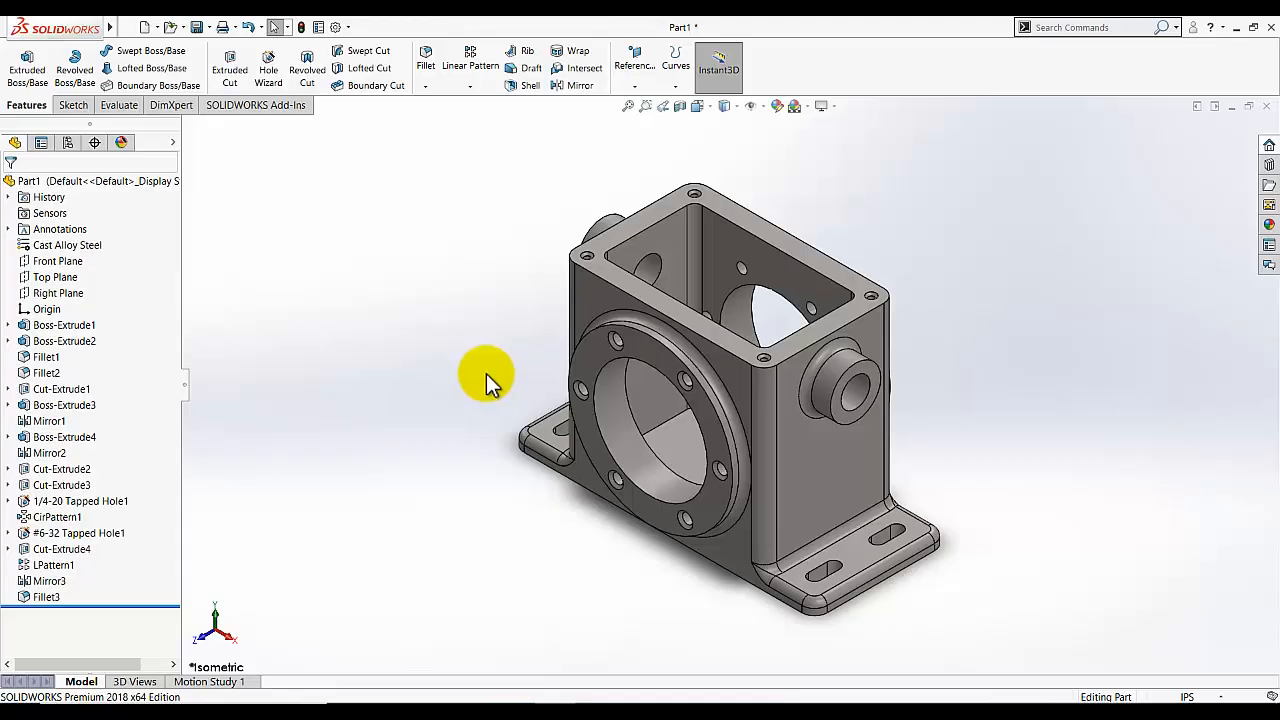
pyautogui.moveTo(724, 106)
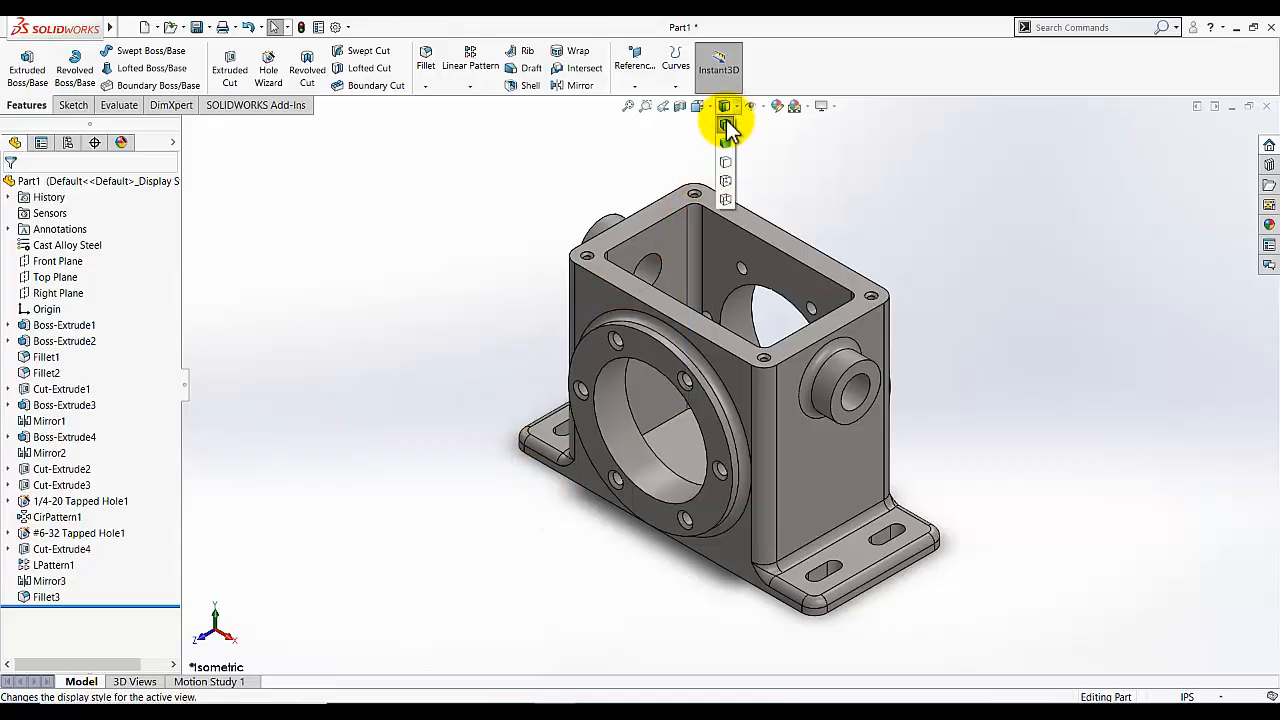
pyautogui.click(726, 142)
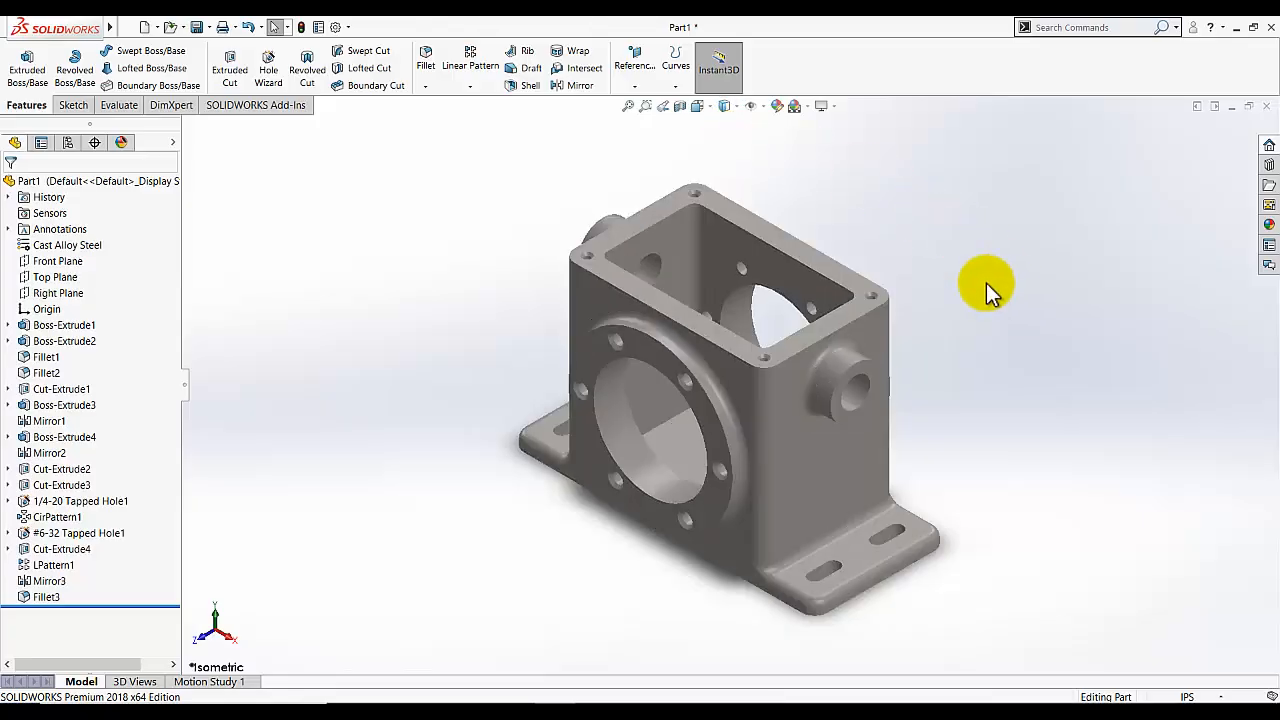